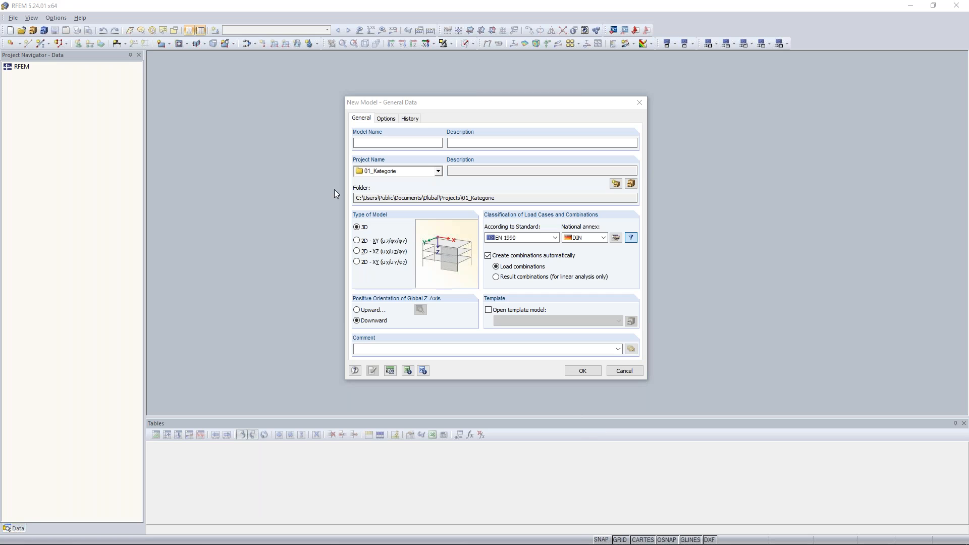
Name the new model Timber Truss Girder in its general data
left_click_drag(535, 107, 521, 90)
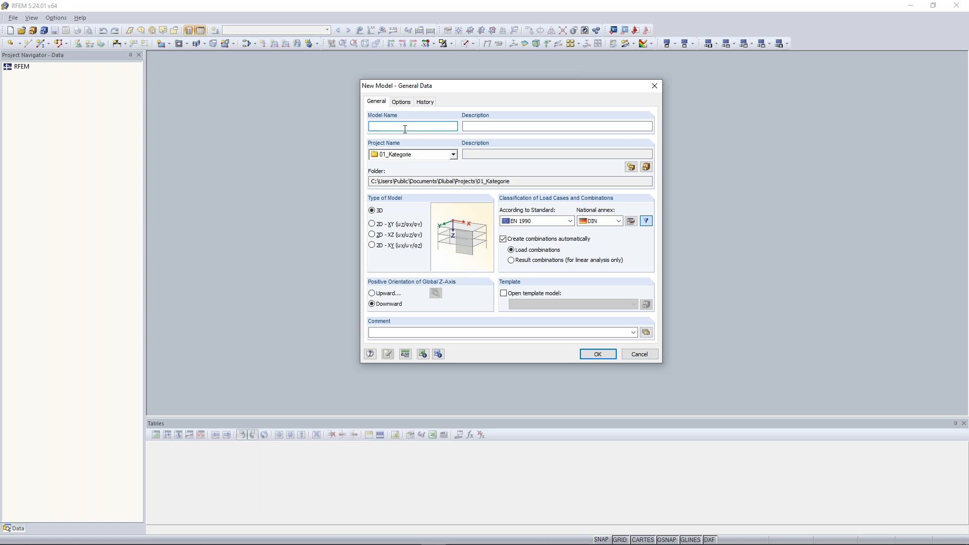
type("imer")
key("BackSpace")
key("BackSpace")
key("BackSpace")
type("ber Truss Girder")
Assign the new model to the Downloads project folder
left_click(453, 154)
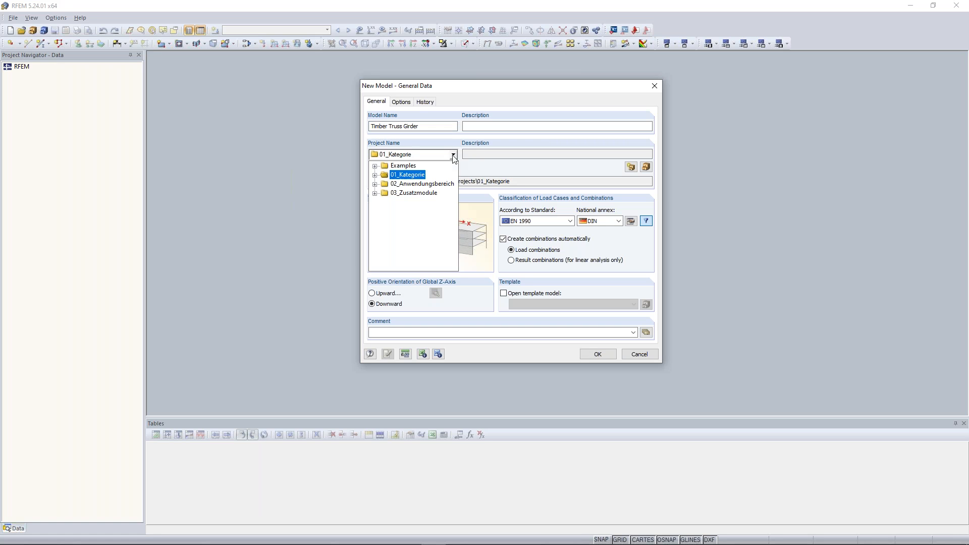
left_click(375, 166)
left_click(403, 202)
left_click_drag(445, 182, 364, 178)
left_click_drag(449, 182, 353, 172)
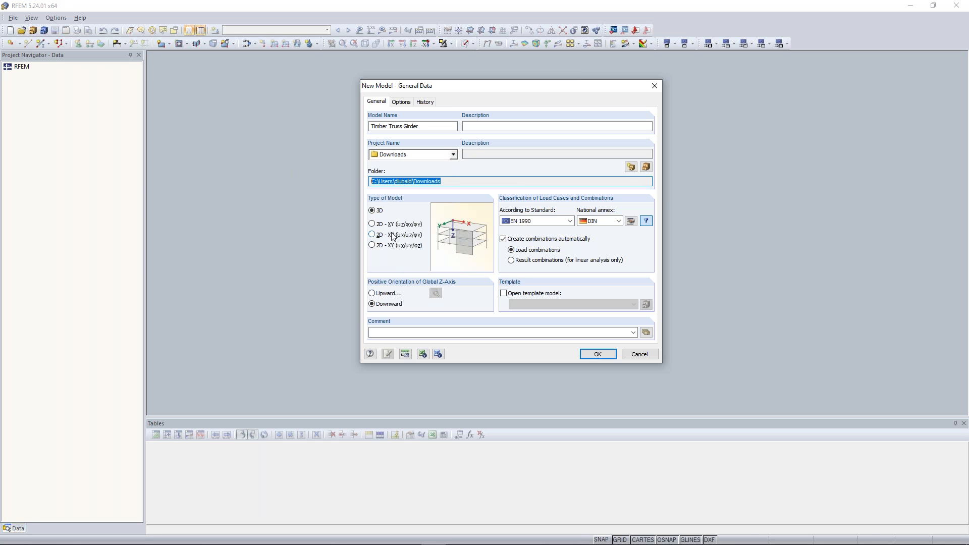
Set the model type to 2D - XZ with the CEN national annex for EN 1990 and create the model
left_click(375, 233)
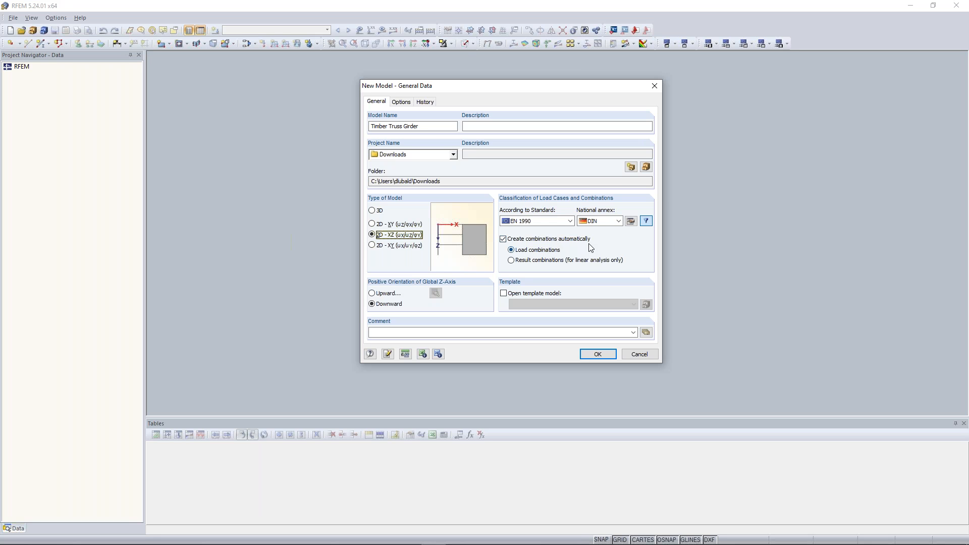
left_click(617, 221)
left_click_drag(657, 262, 658, 235)
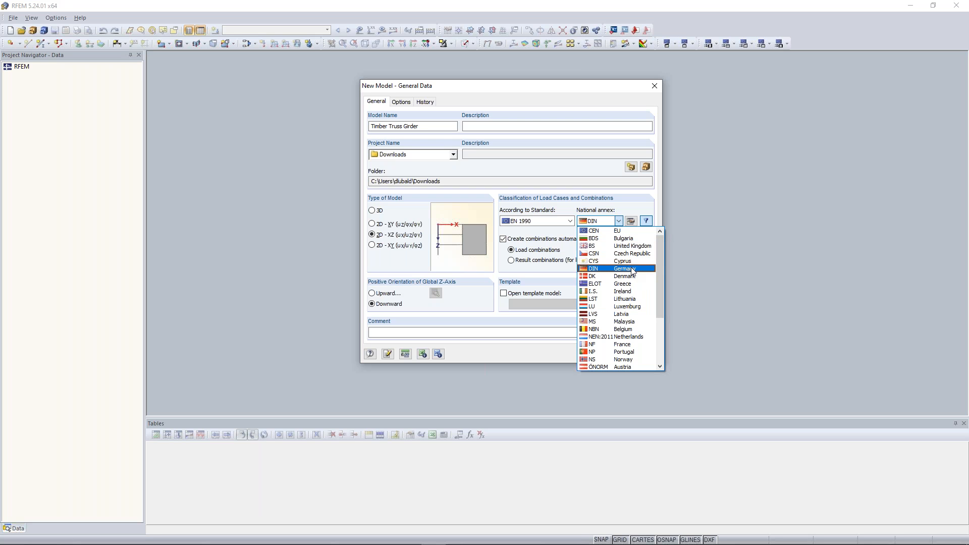
left_click(598, 230)
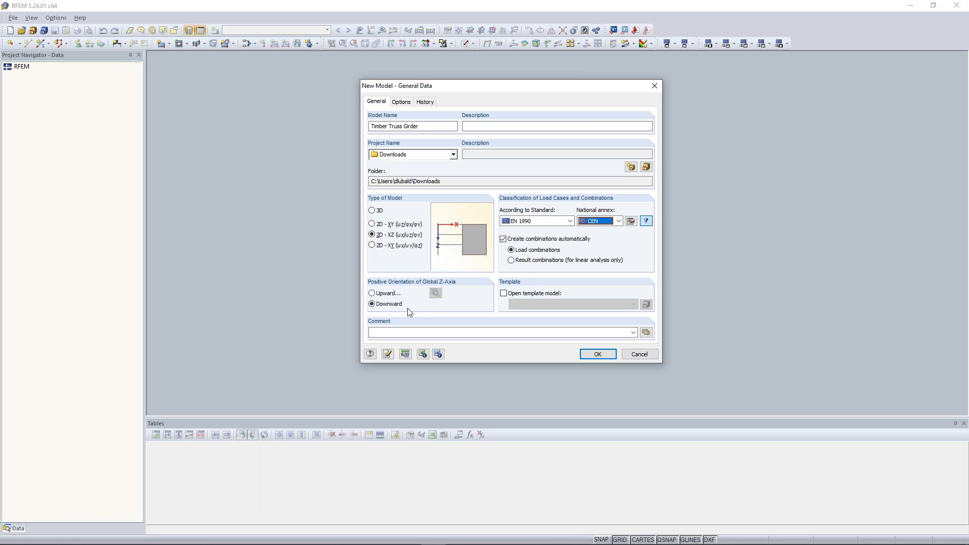
left_click(603, 357)
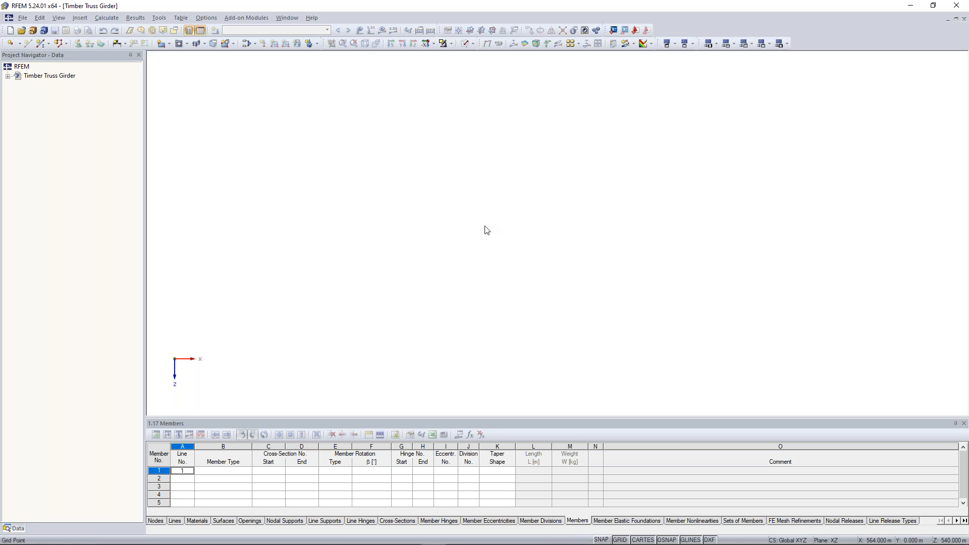
scroll(435, 233, "down", 1)
middle_click_drag(435, 233, 444, 234)
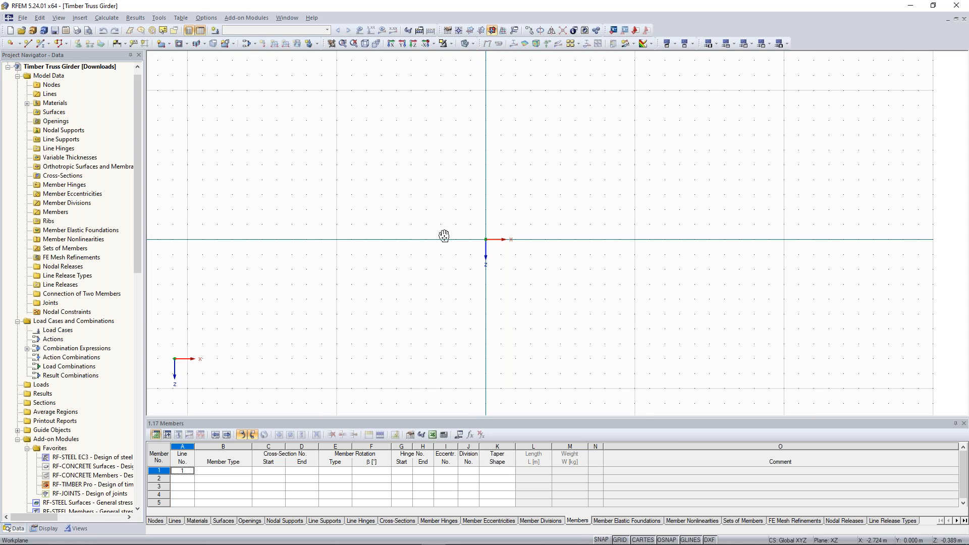
middle_click_drag(444, 236, 415, 234)
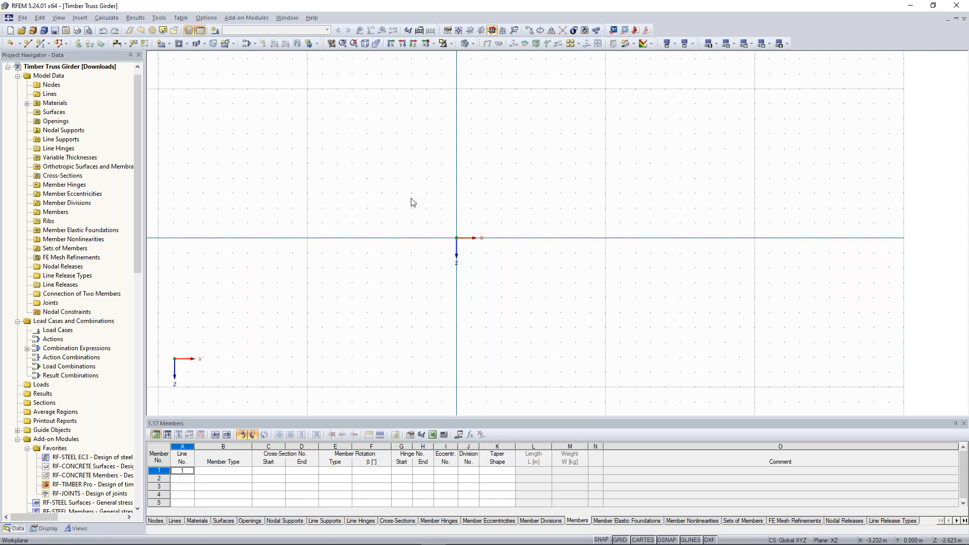
middle_click_drag(400, 222, 475, 206)
scroll(413, 206, "down", 1)
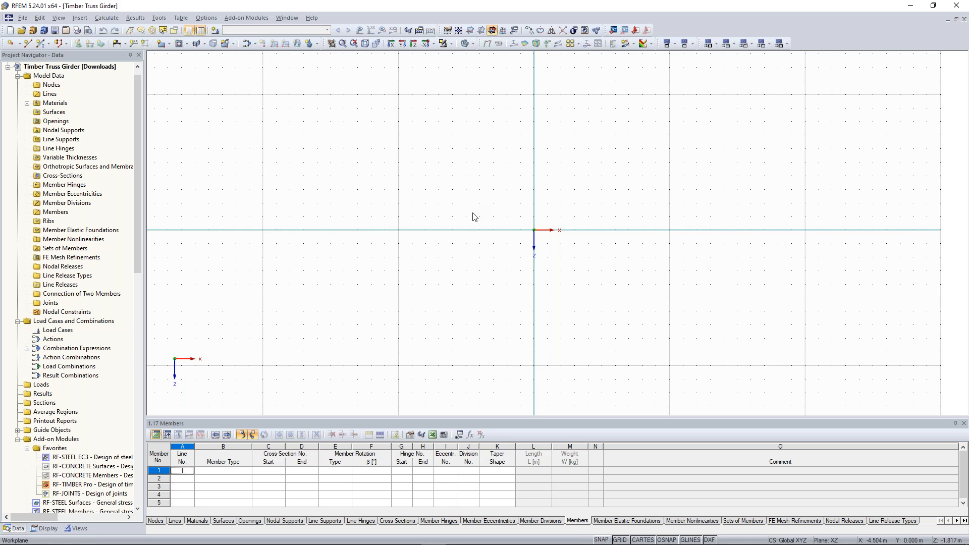
scroll(525, 208, "up", 1)
middle_click_drag(525, 208, 492, 199)
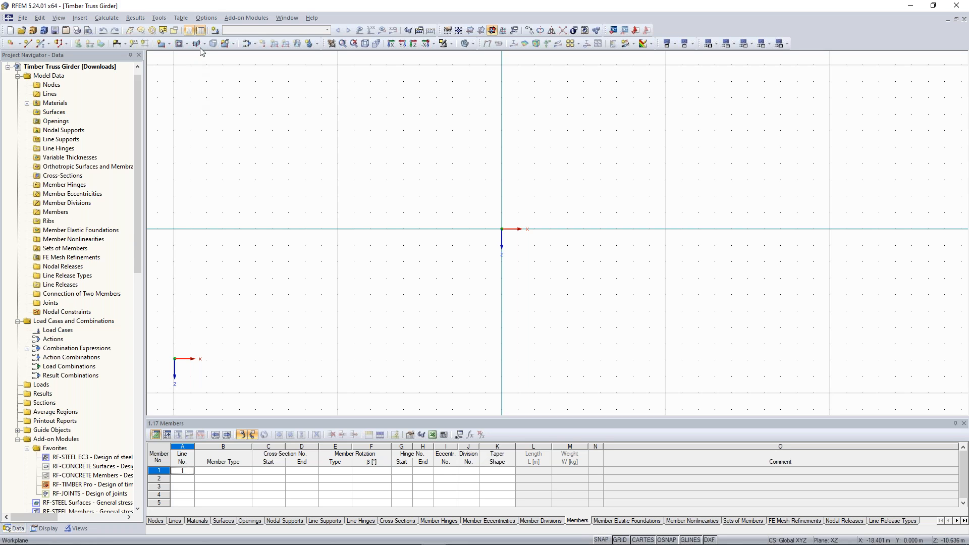
Start generating a 2D truss with 10 bays and a total length of 60 m
left_click(162, 18)
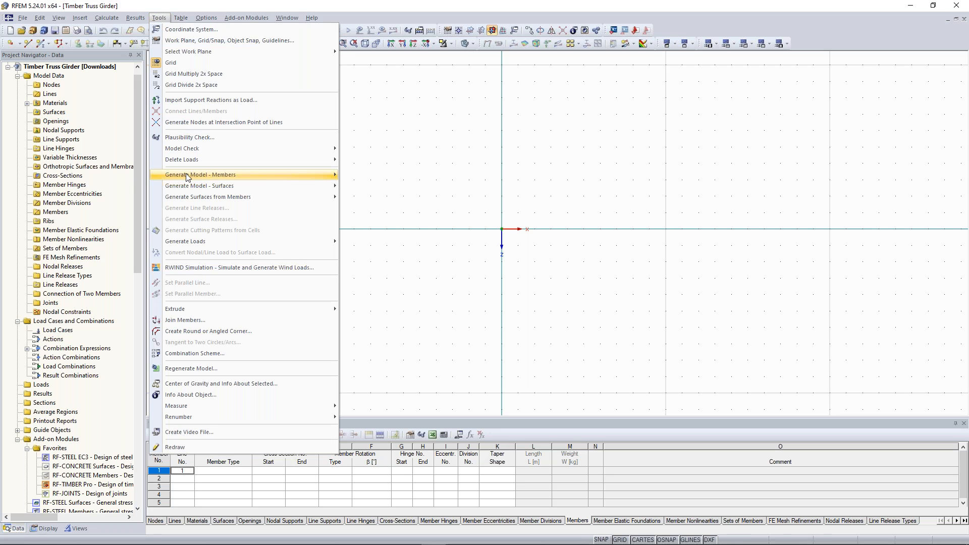
mouse_move(188, 178)
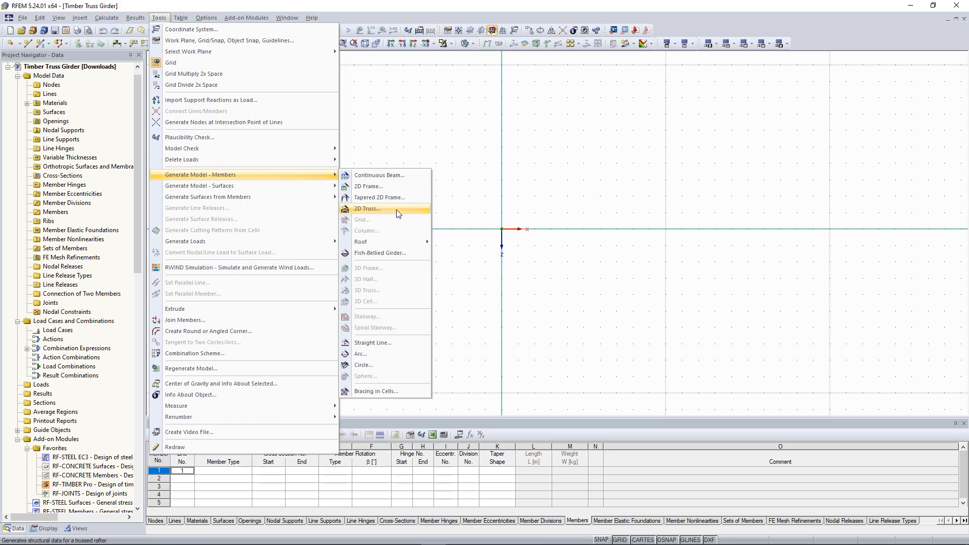
left_click(367, 209)
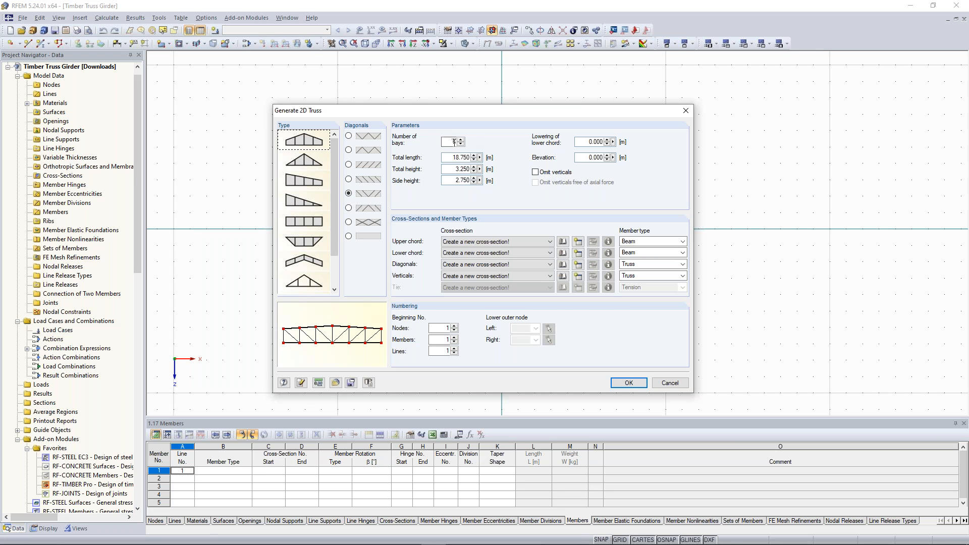
left_click_drag(445, 142, 466, 141)
key("Tab")
type("6")
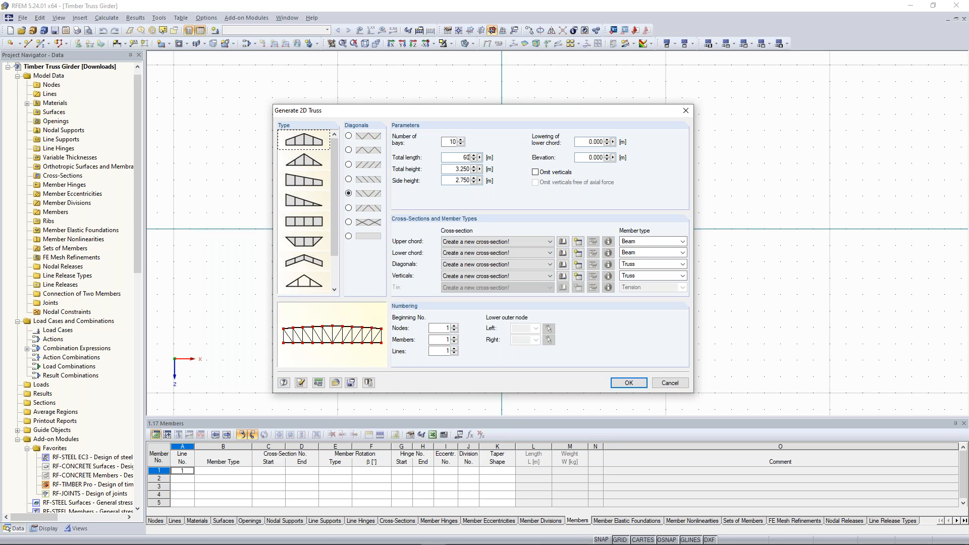
type("0")
Set the truss's total height to 5.753 m and its side height to 2.6 m
key("Tab")
type("5")
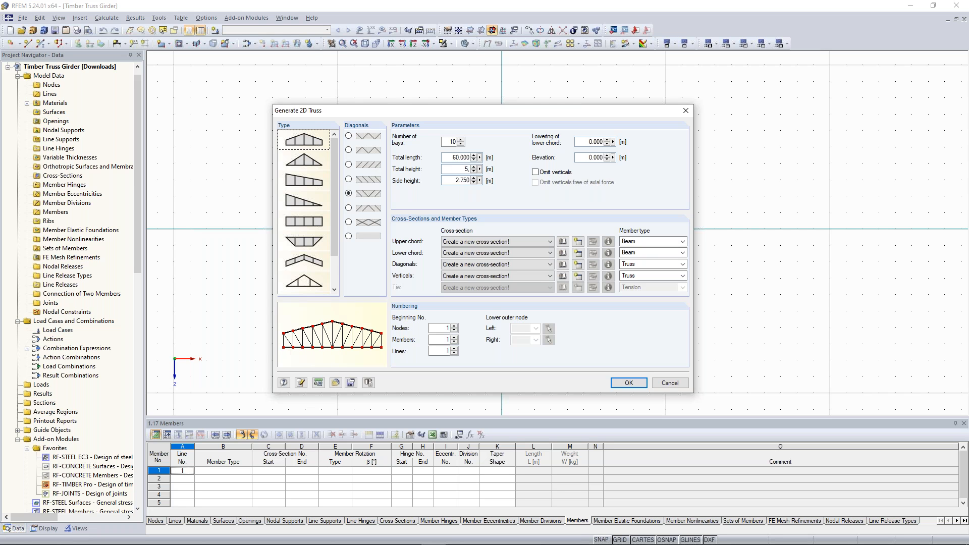
type(".753")
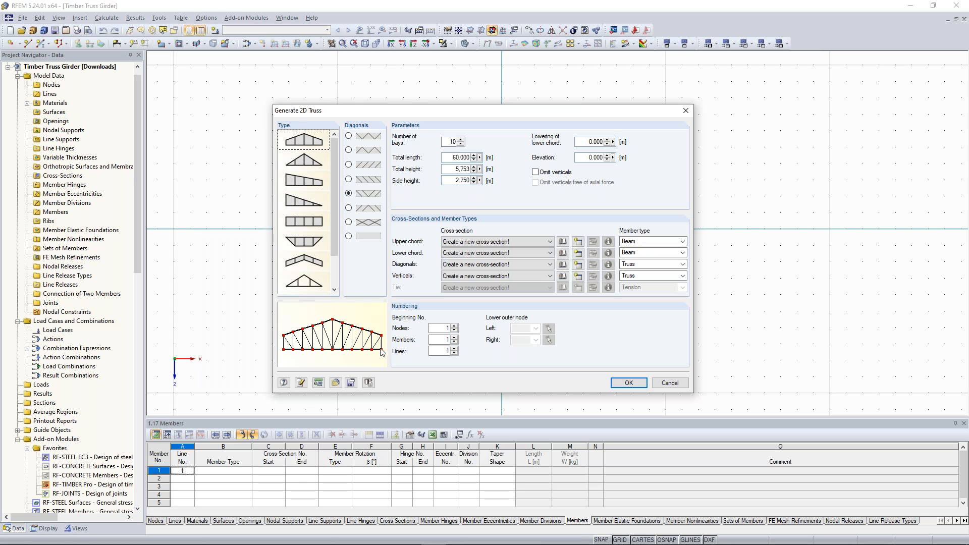
double_click(456, 181)
type("2.6")
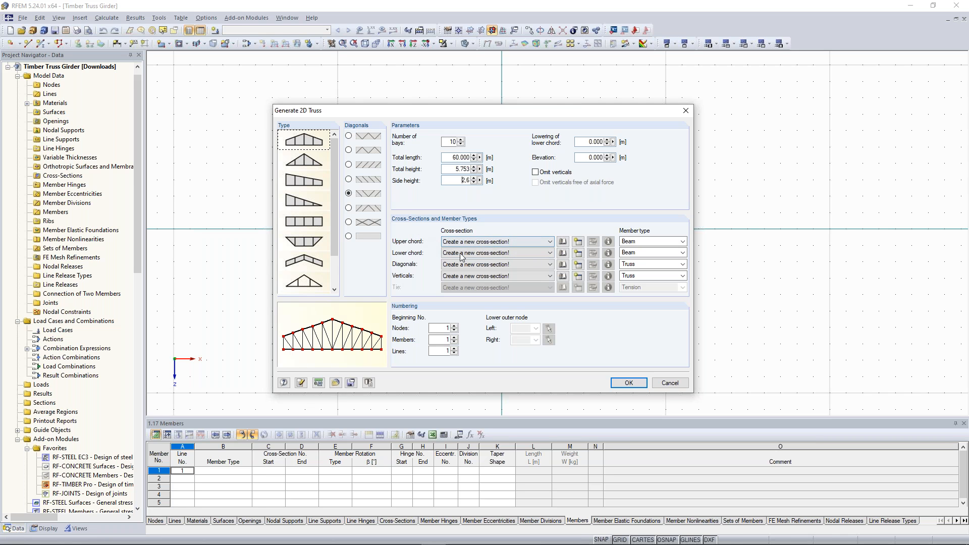
Define a new rectangular timber cross-section for the upper chord, 220 mm wide and 520 mm high
left_click(578, 243)
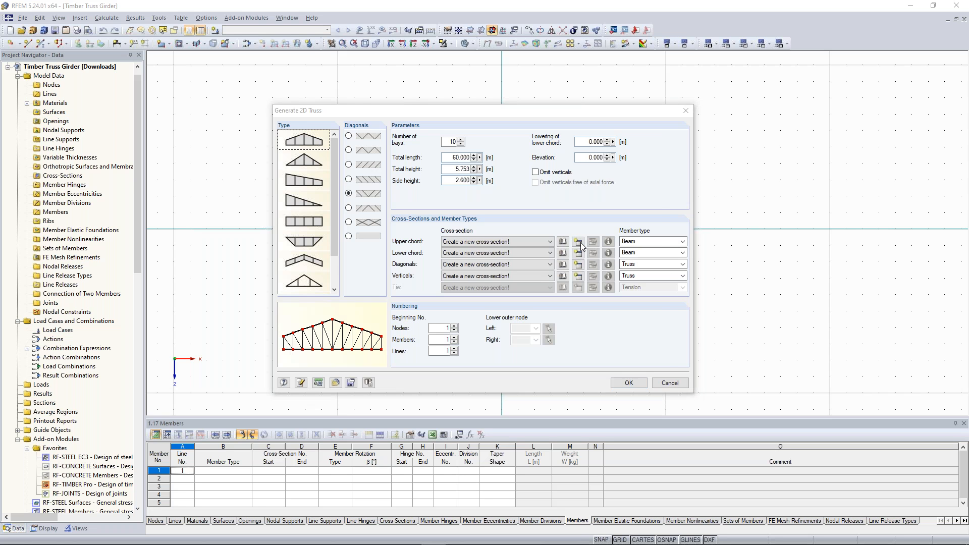
left_click_drag(514, 108, 545, 104)
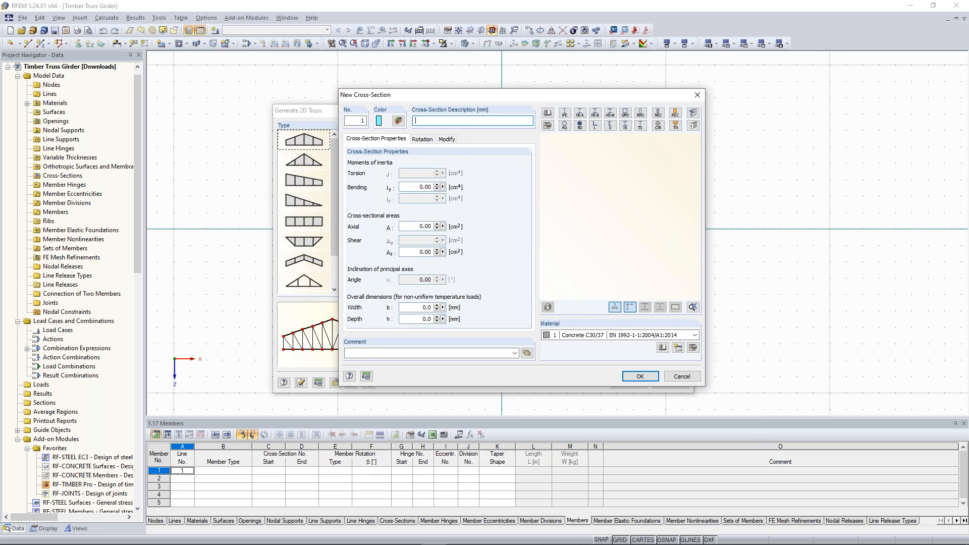
left_click_drag(465, 99, 446, 100)
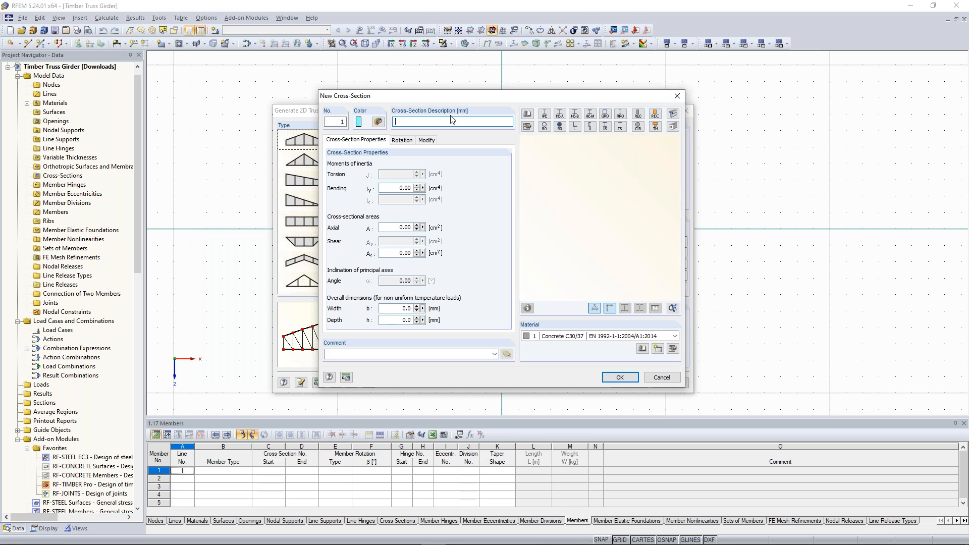
left_click(655, 114)
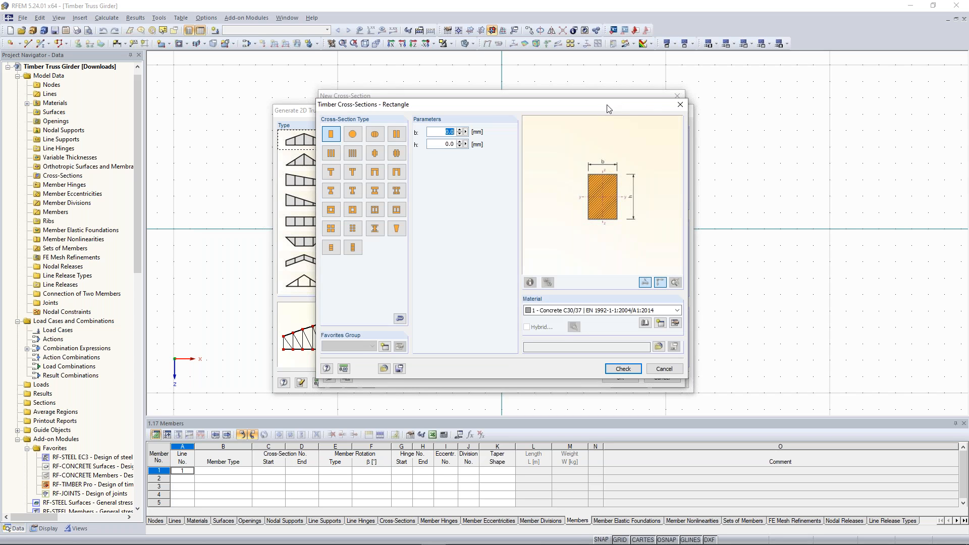
left_click_drag(442, 133, 453, 135)
left_click(442, 144)
type("520")
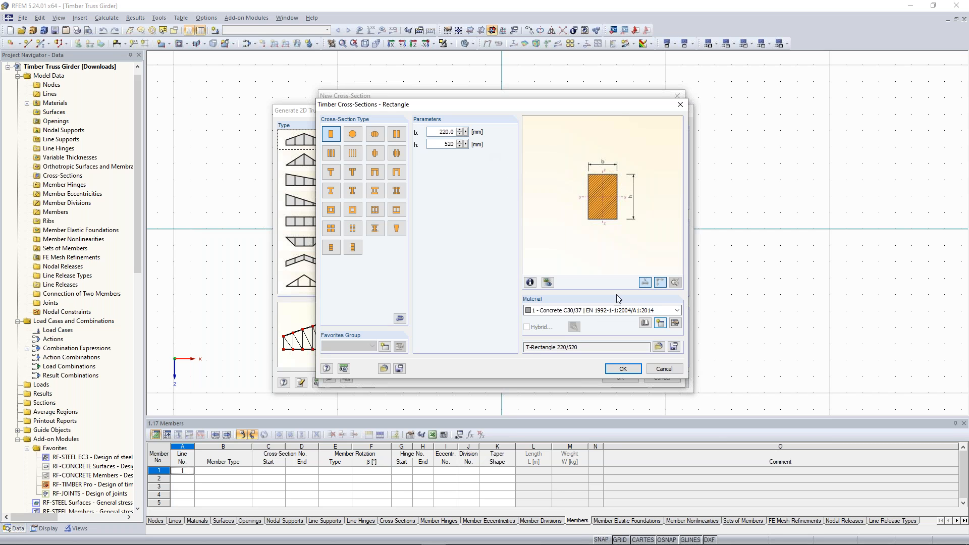
Start creating a new material for the rectangular timber cross-section and open the material library
left_click(546, 314)
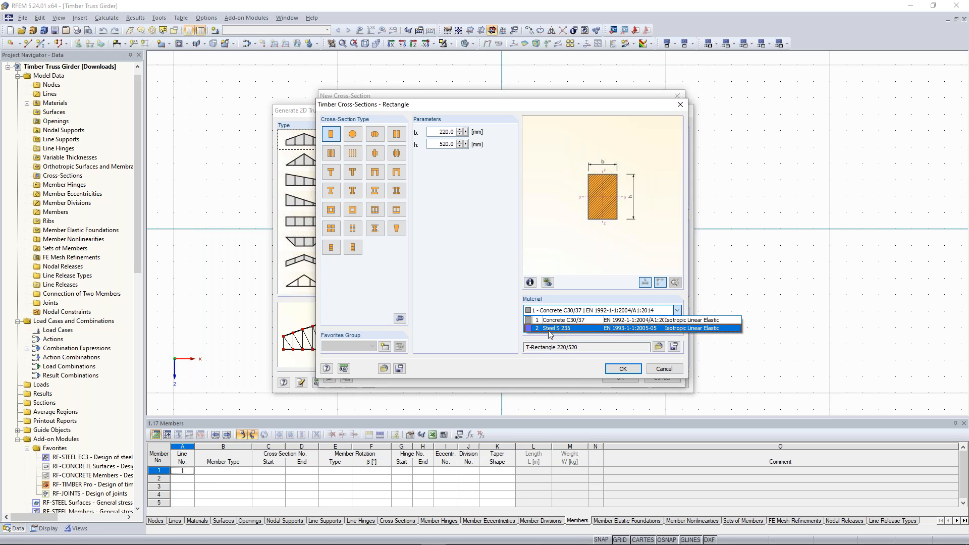
left_click(552, 318)
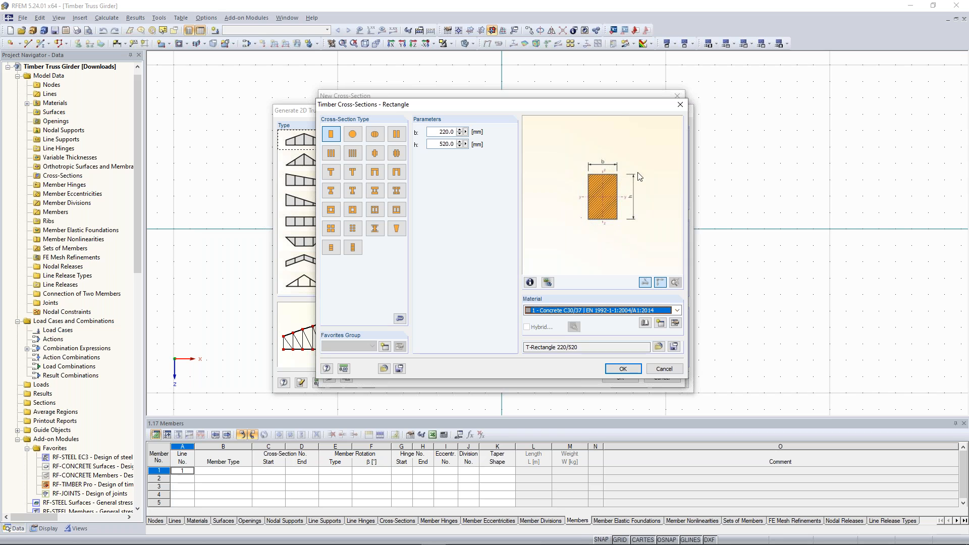
left_click(661, 325)
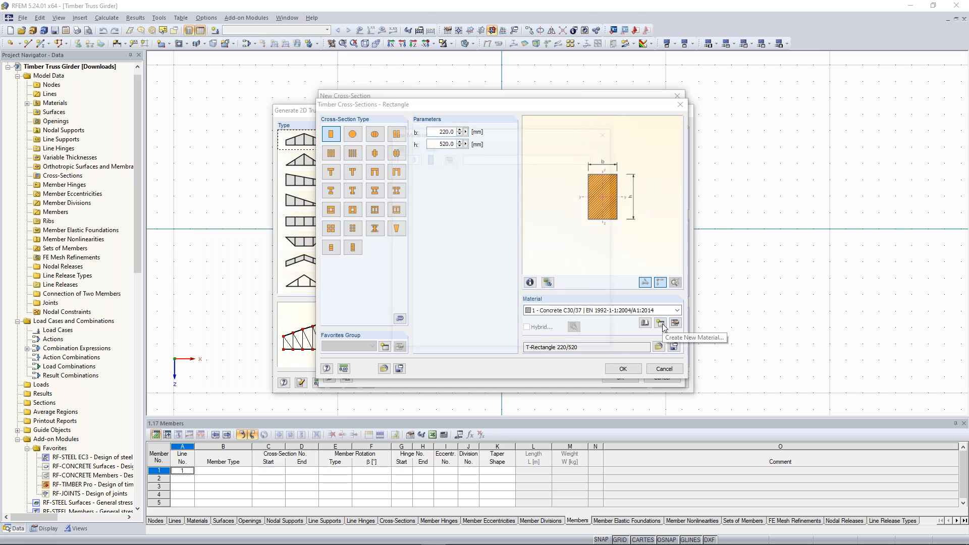
left_click_drag(520, 136, 450, 130)
left_click(454, 154)
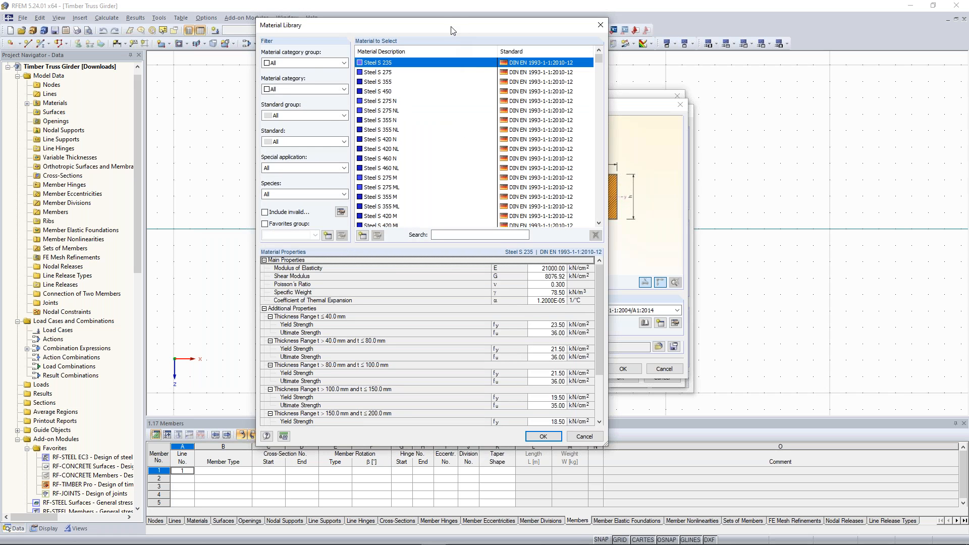
Filter the material library to the Timber category group, Glulam category and EN standard group
left_click_drag(452, 26, 515, 38)
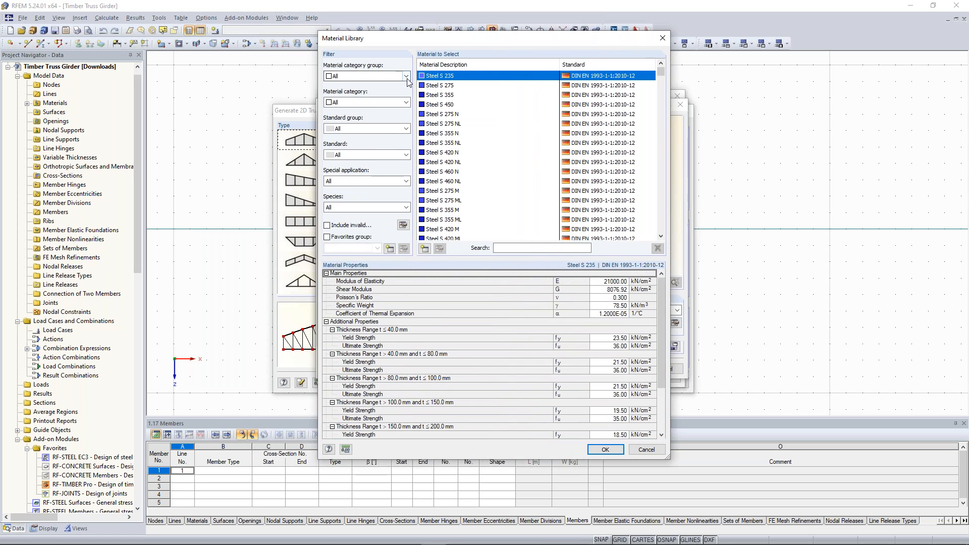
left_click(406, 76)
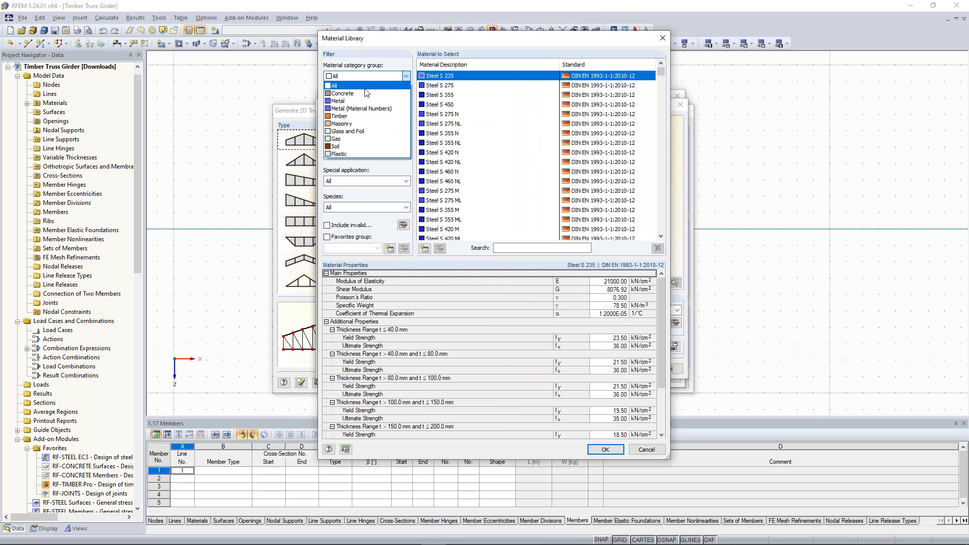
left_click(342, 117)
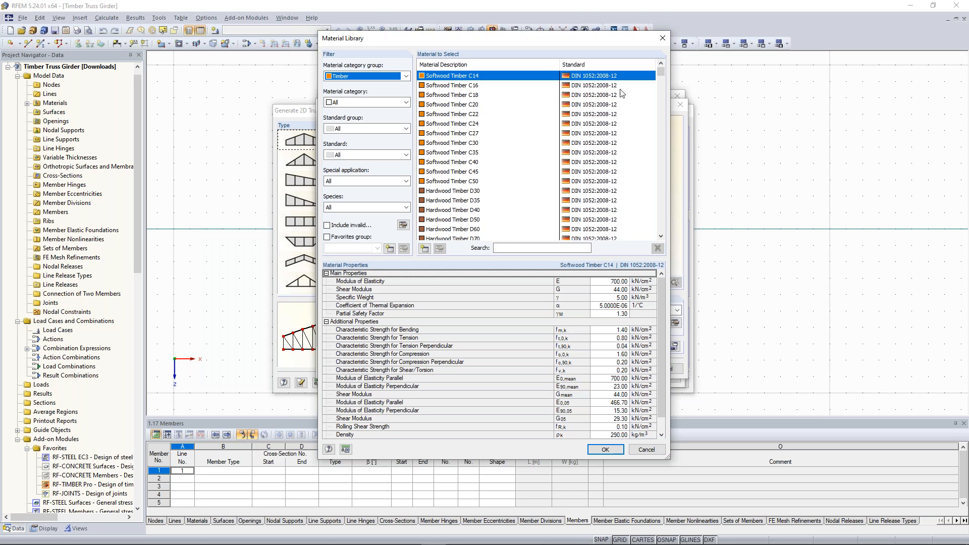
left_click(400, 103)
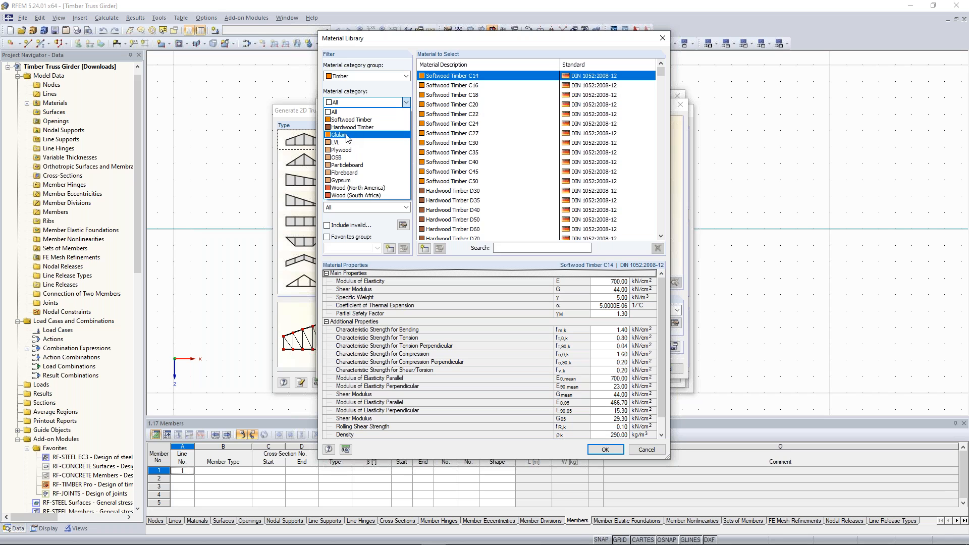
left_click(352, 136)
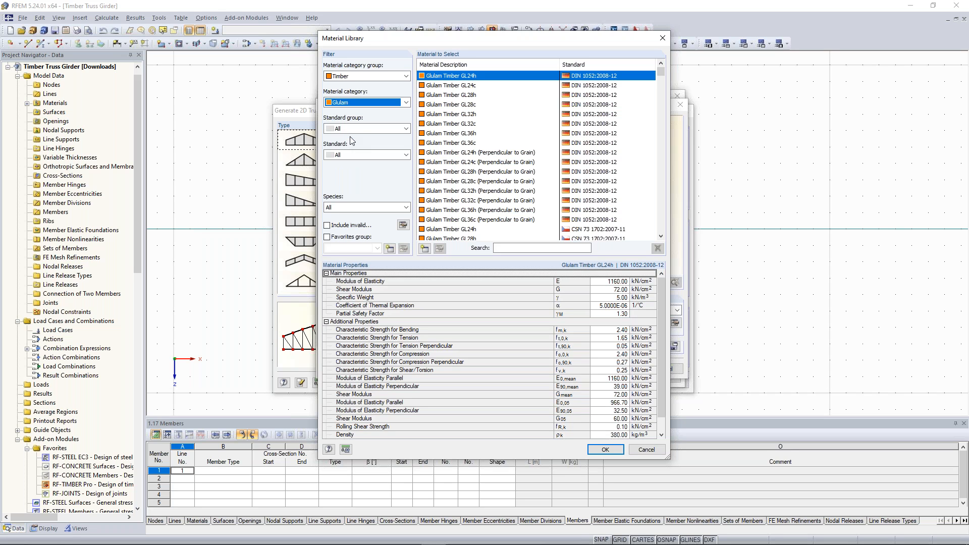
left_click(407, 129)
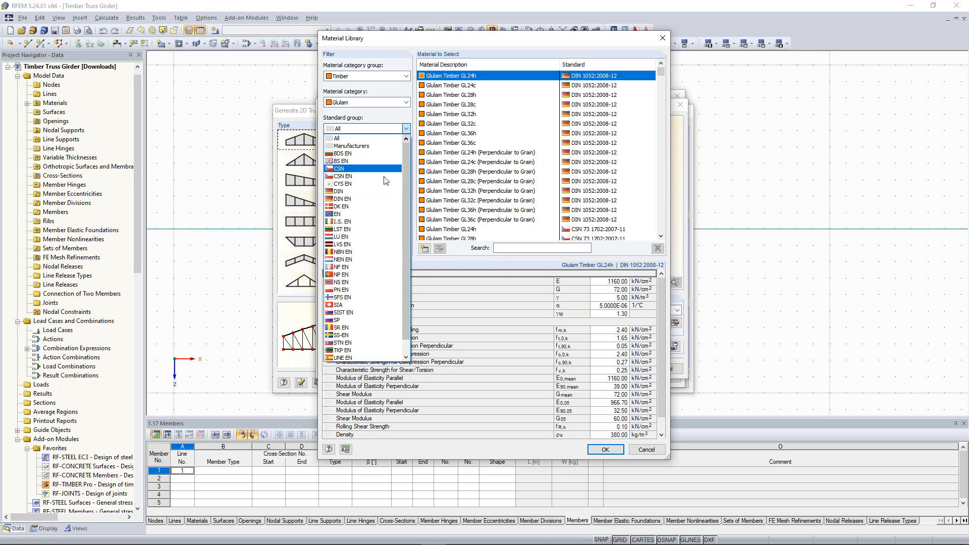
left_click(347, 214)
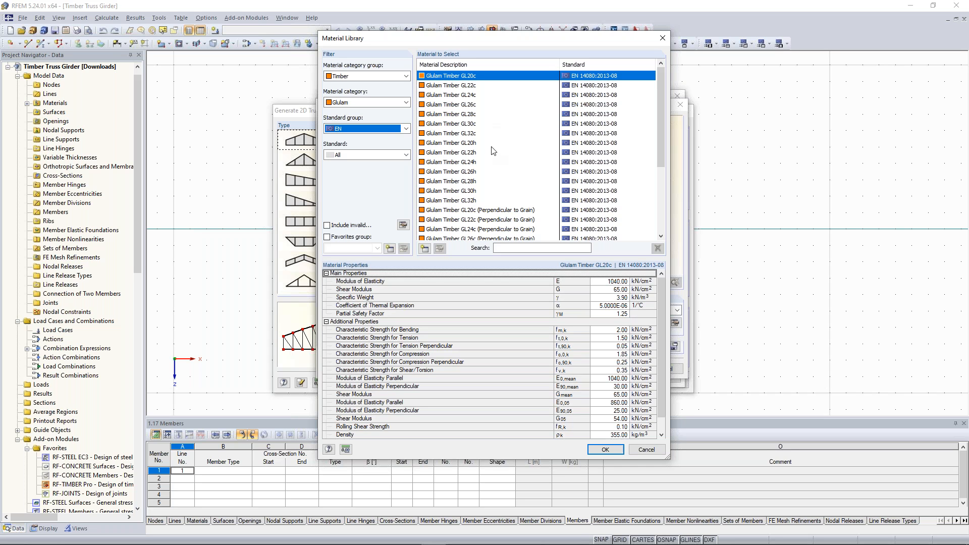
Choose Glulam Timber GL28h as the new material and finish the upper chord's cross-section with it
left_click(468, 181)
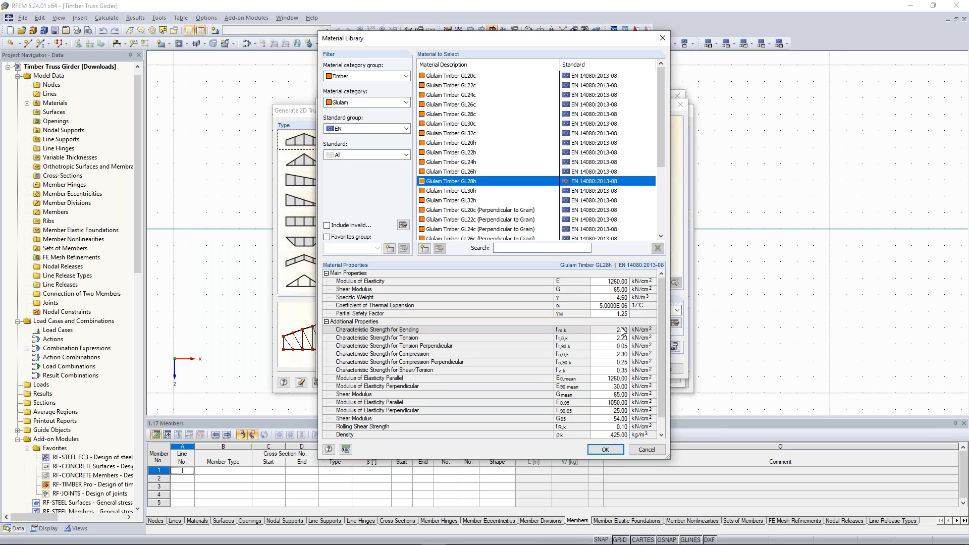
left_click(607, 451)
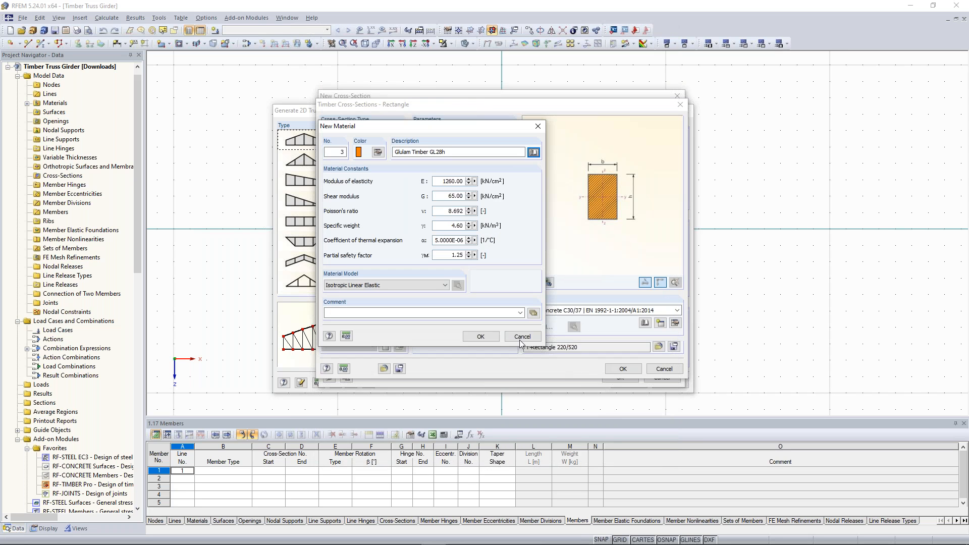
left_click(483, 337)
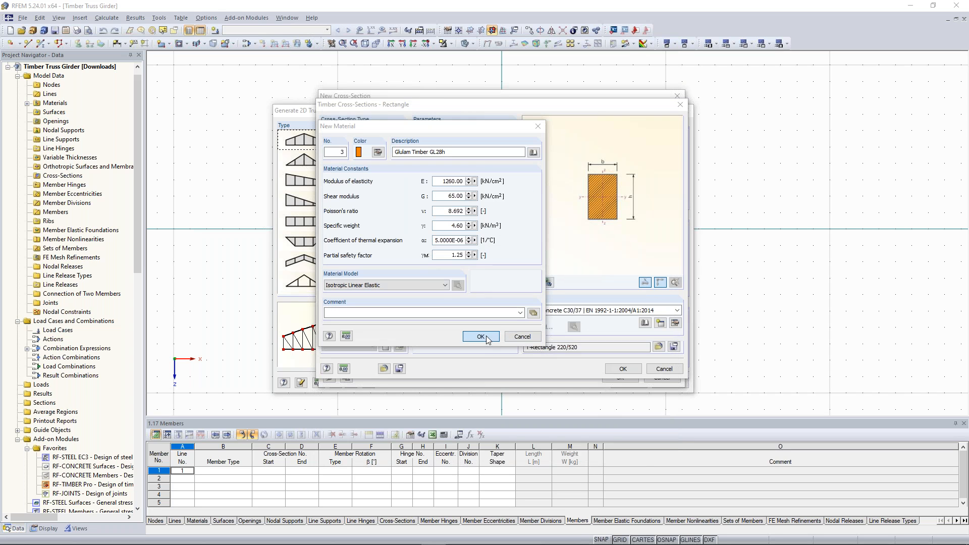
left_click(414, 263)
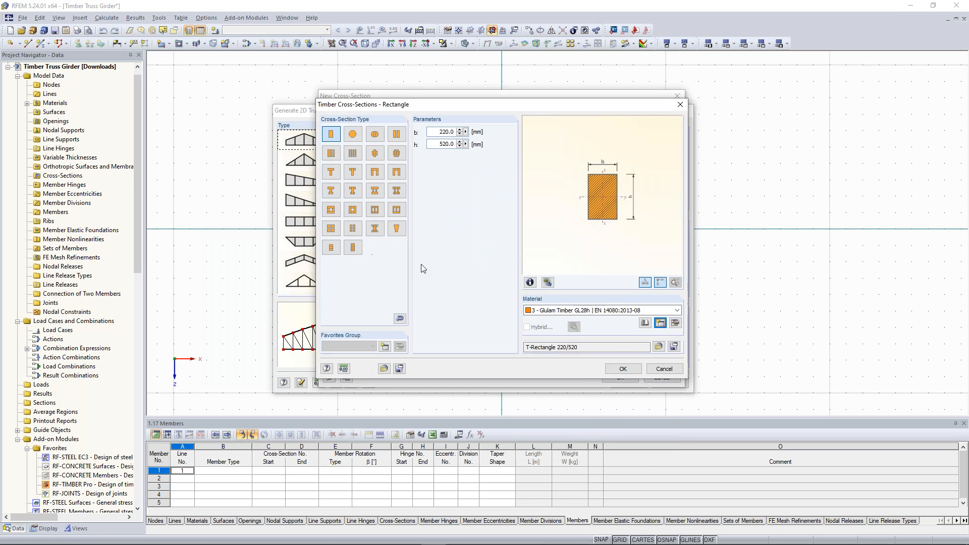
left_click(623, 368)
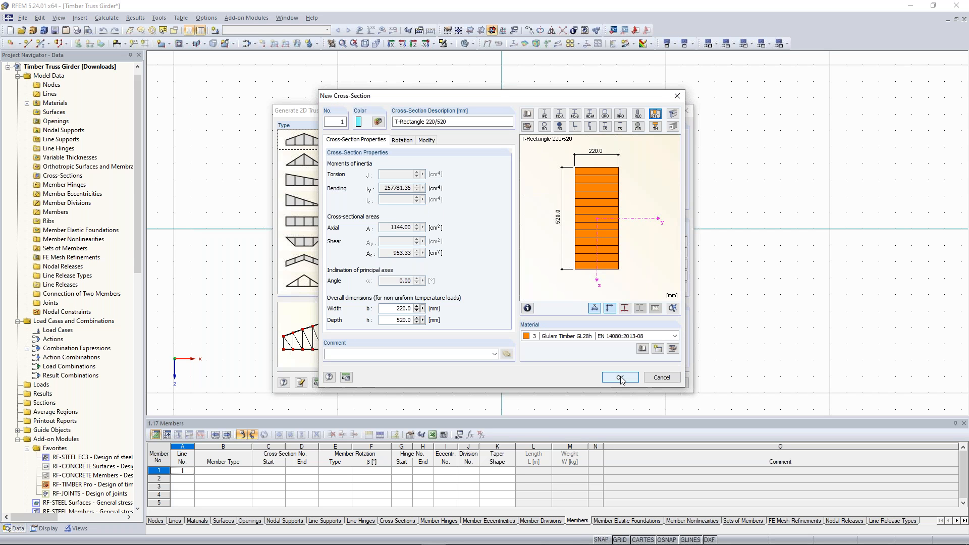
left_click(621, 378)
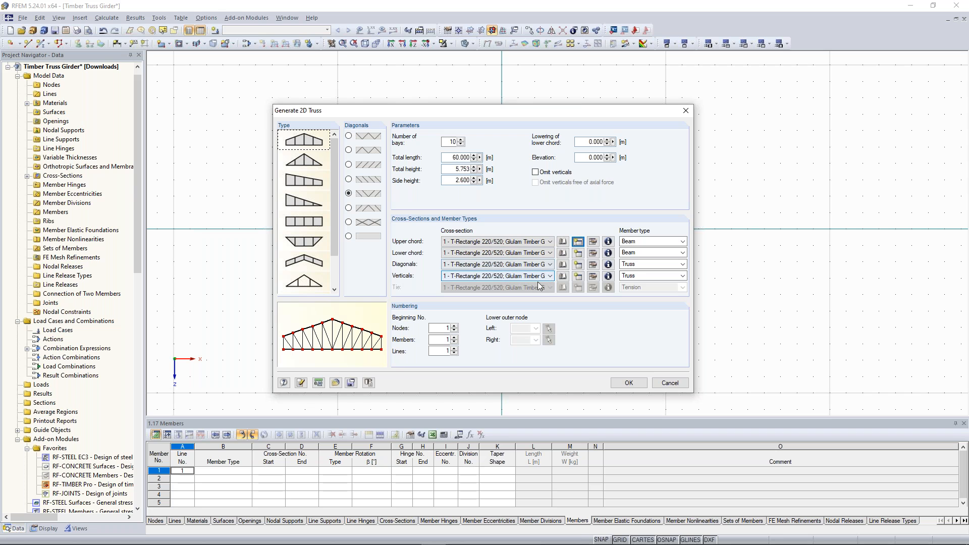
Define a rectangular timber cross-section for the lower chord, 220 mm wide and 560 mm high, and copy its description
left_click(578, 254)
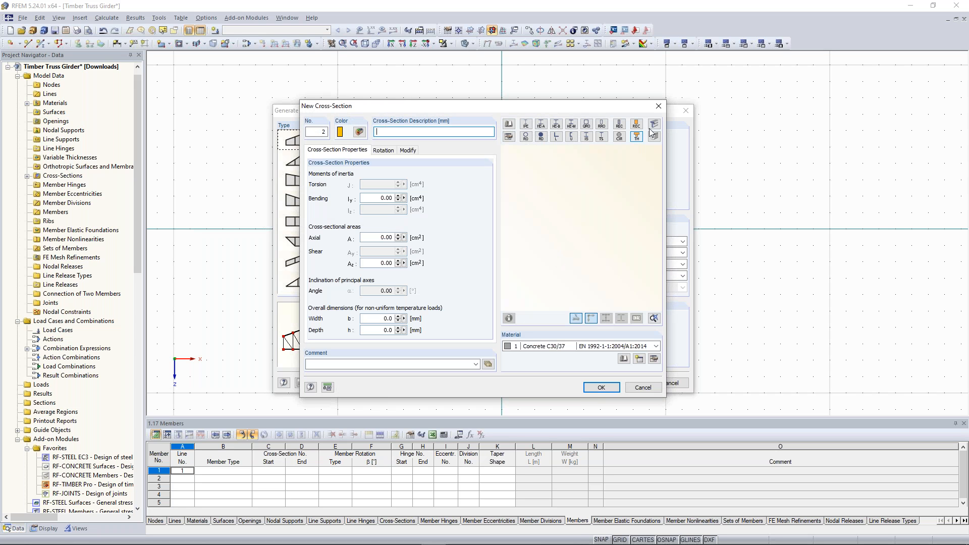
left_click(636, 129)
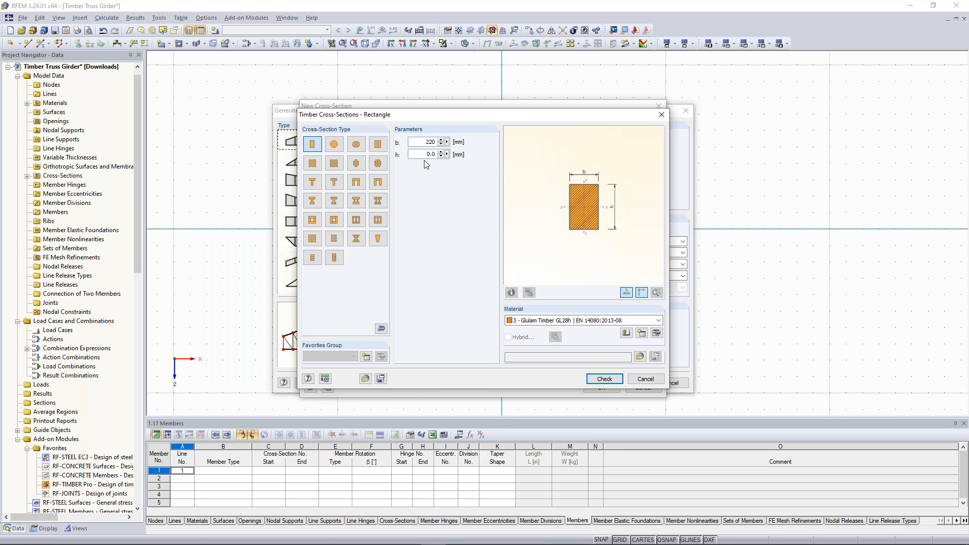
key("Tab")
type("56")
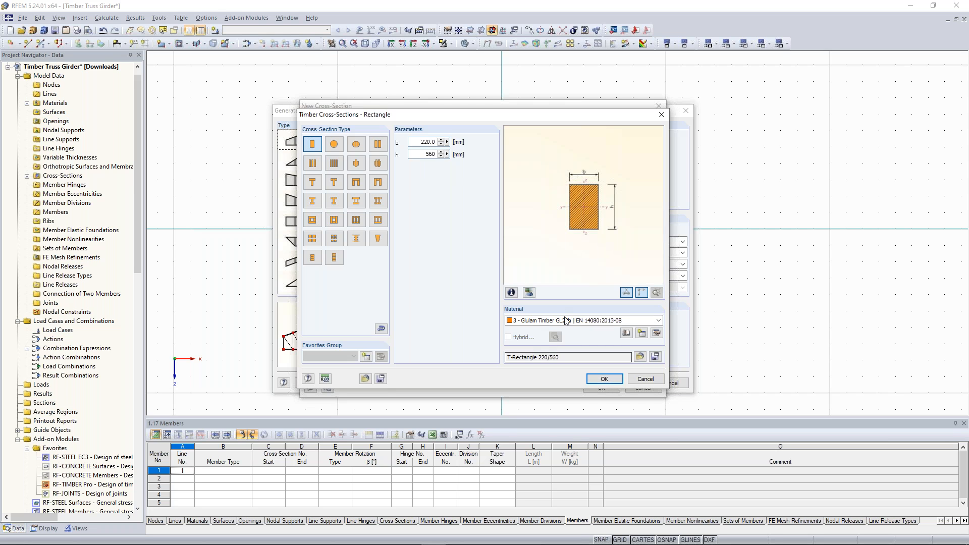
left_click(604, 378)
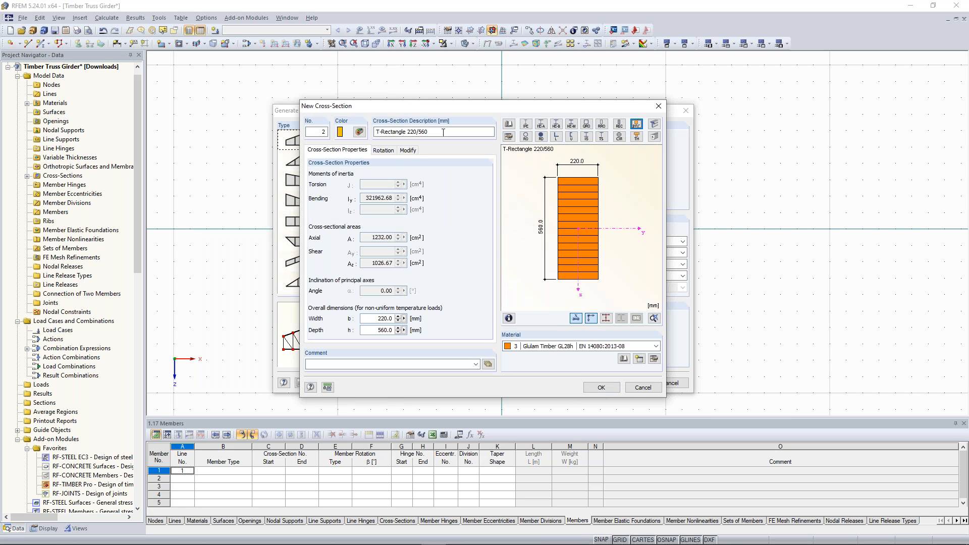
left_click_drag(443, 132, 376, 132)
key("ctrl+c")
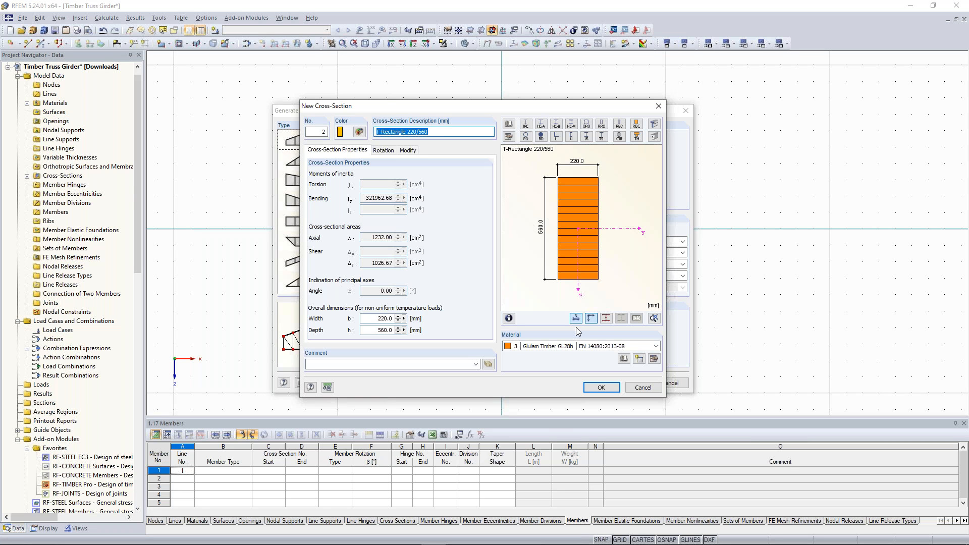
key("Return")
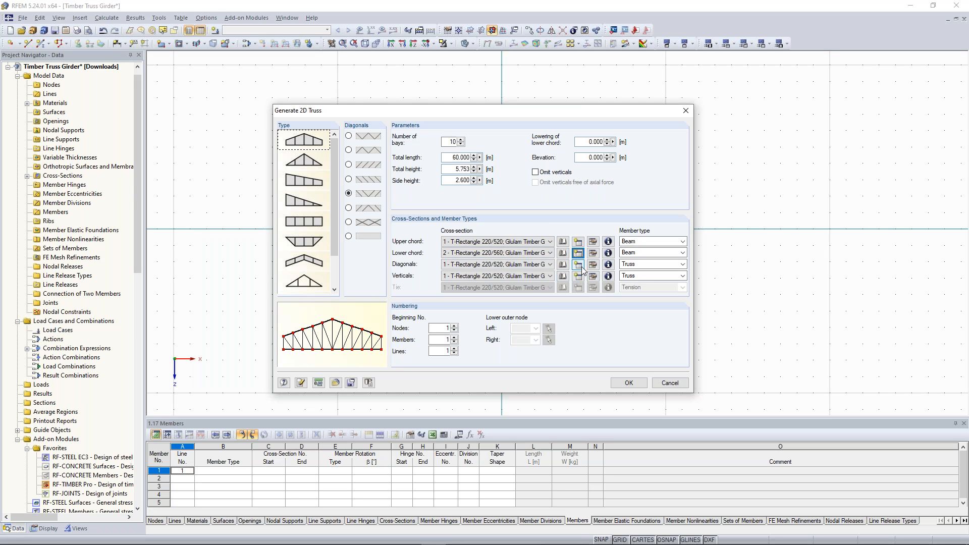
Start a new cross-section for the diagonals from the copied description T-Rectangle 220/560 and assign Glulam Timber GL28h to it
left_click(578, 266)
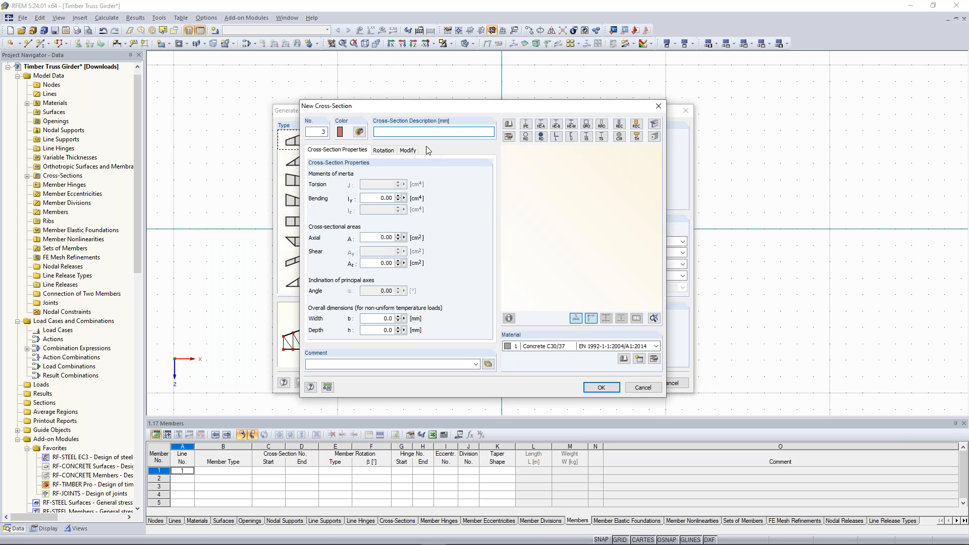
key("ctrl+v")
left_click_drag(435, 132, 375, 132)
left_click(431, 132)
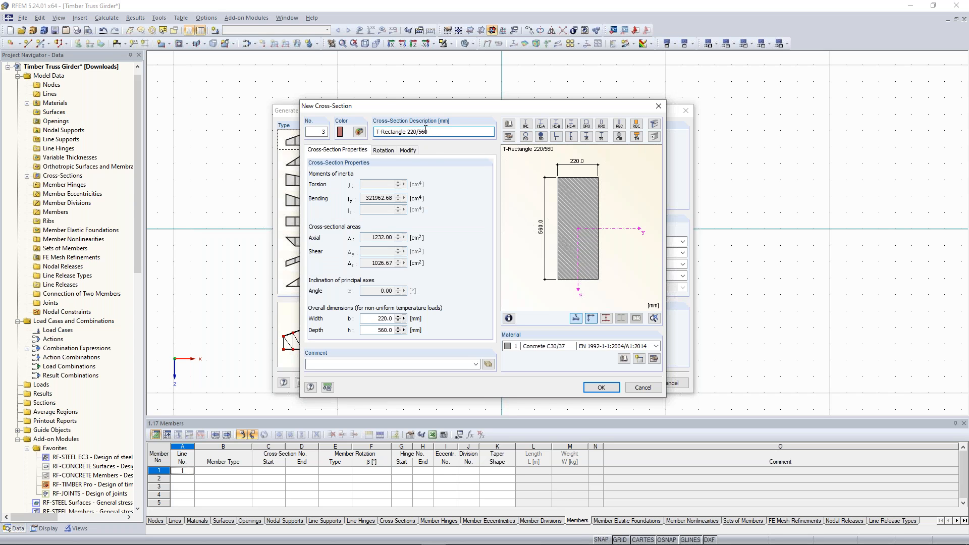
left_click(580, 347)
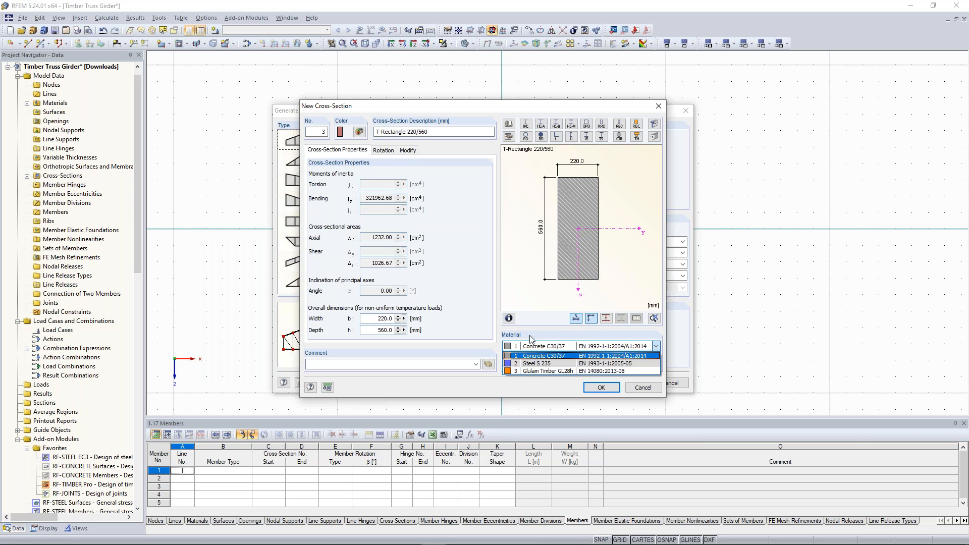
left_click(538, 370)
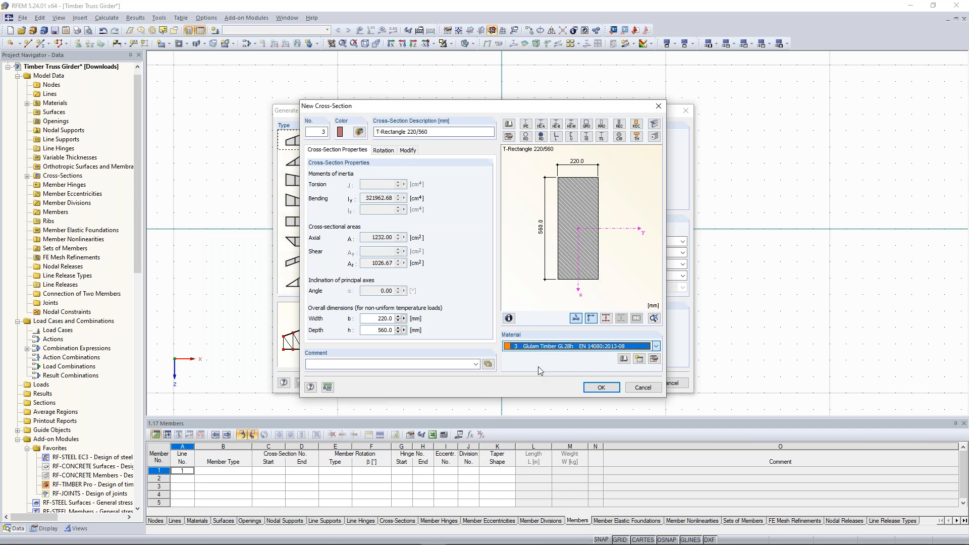
Change the diagonals' cross-section description to T-Rectangle 200/200 and accept the section
left_click(413, 132)
key("BackSpace")
type("0")
left_click_drag(429, 131, 418, 132)
type("200")
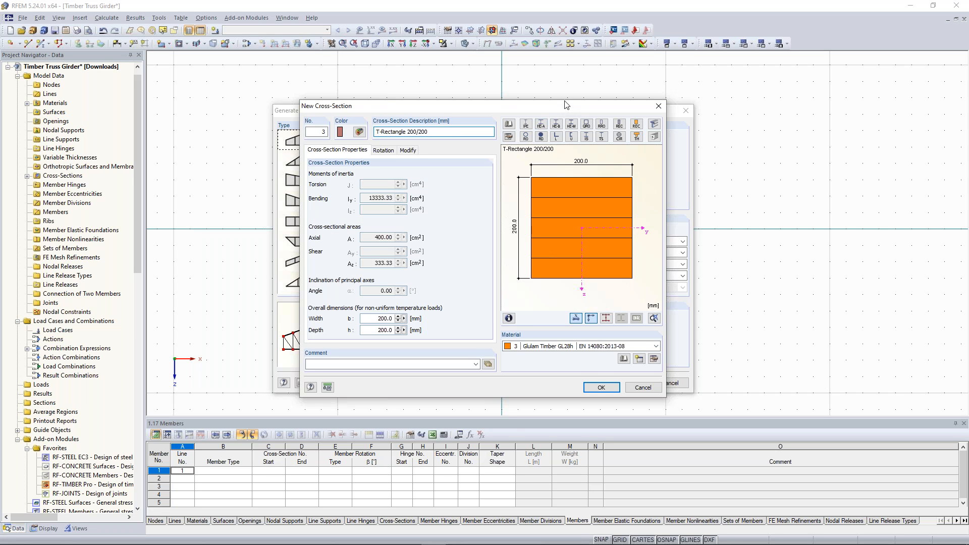
left_click_drag(565, 105, 564, 98)
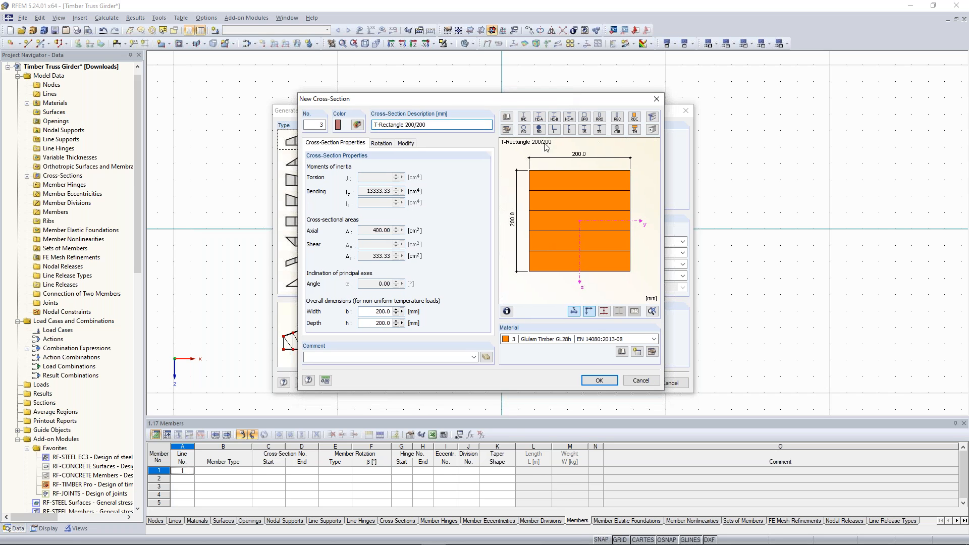
left_click(599, 380)
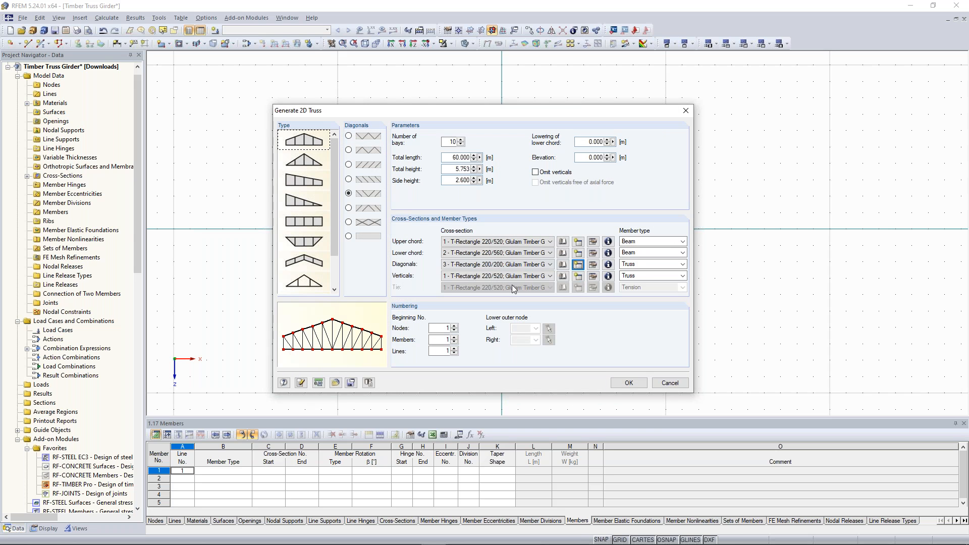
Define the cross-section T-Rectangle 200/180 in Glulam Timber GL28h for the verticals
left_click(578, 276)
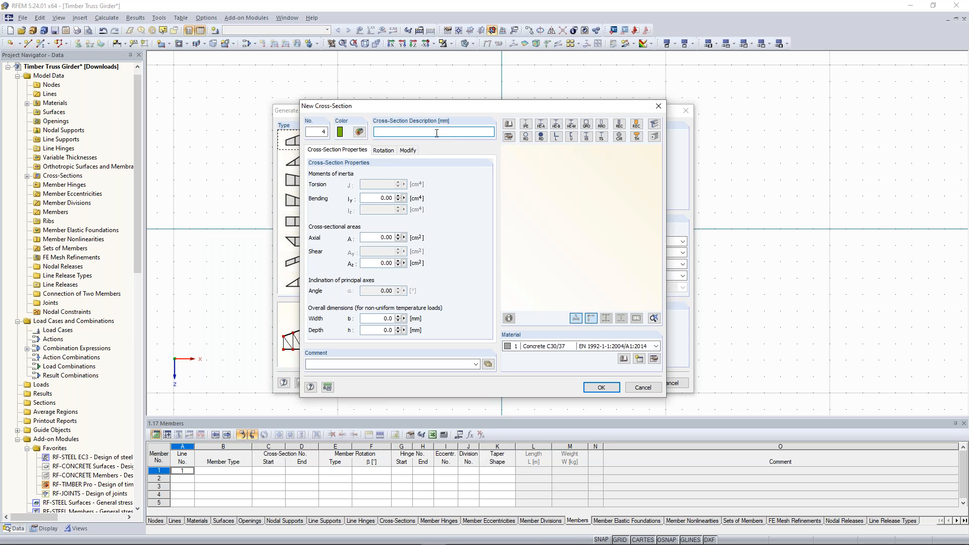
left_click_drag(410, 133, 414, 133)
type("00/560")
left_click_drag(419, 133, 447, 130)
type("180")
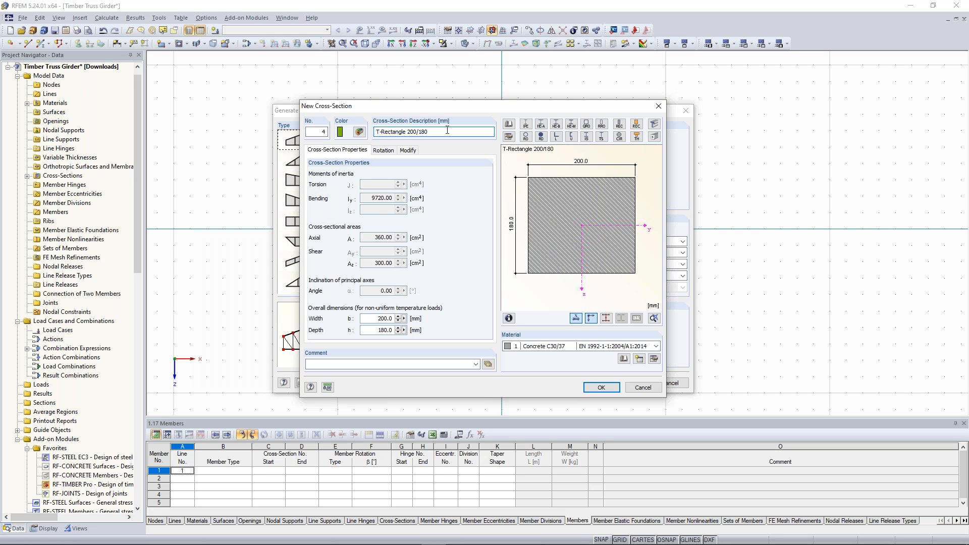
left_click(556, 346)
left_click(556, 373)
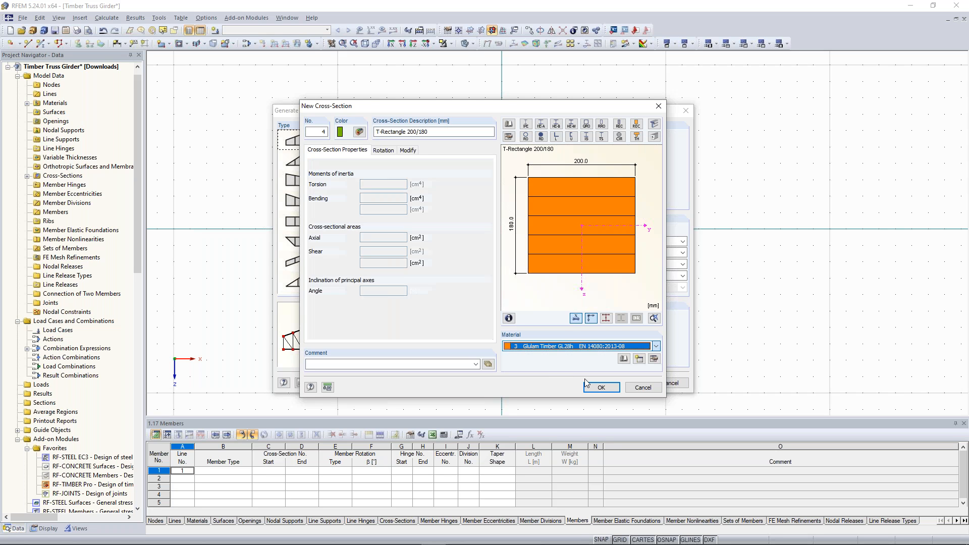
left_click(600, 388)
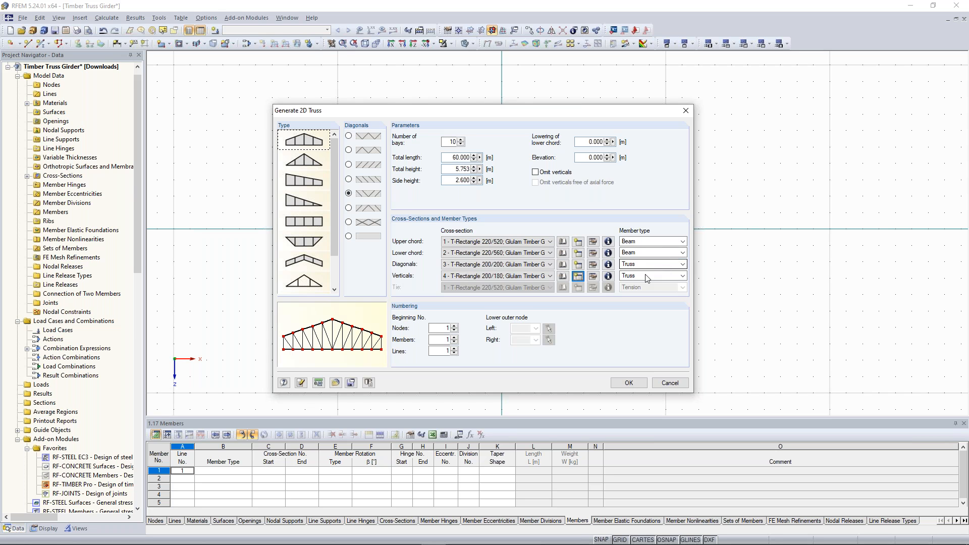
Generate the 2D truss with the defined cross-sections and bring the whole girder into view
left_click(629, 383)
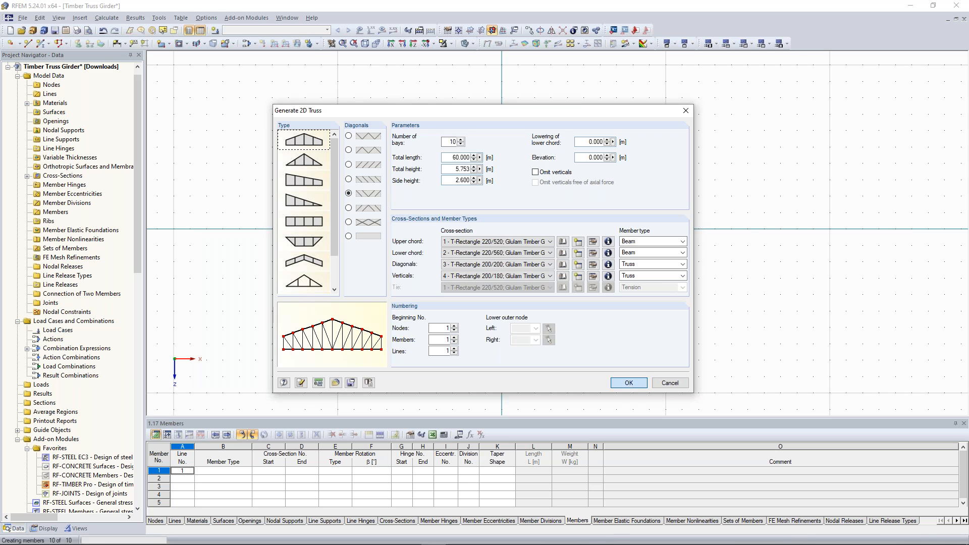
scroll(656, 264, "down", 3)
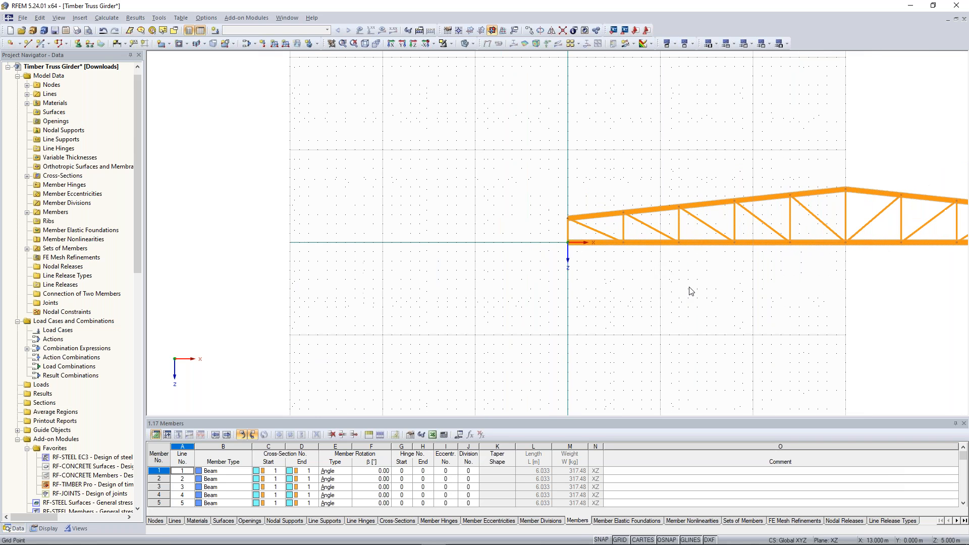
middle_click_drag(667, 299, 499, 301)
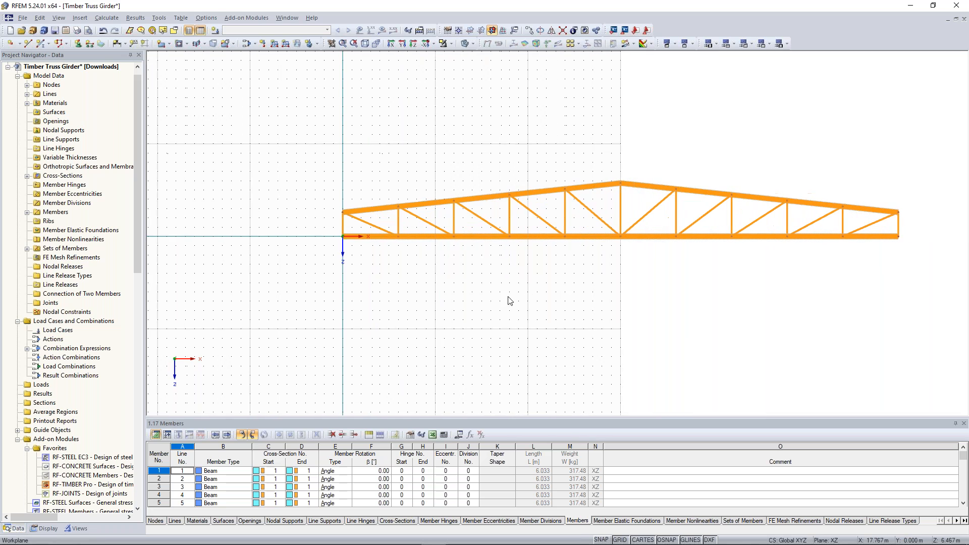
middle_click_drag(562, 288, 541, 291)
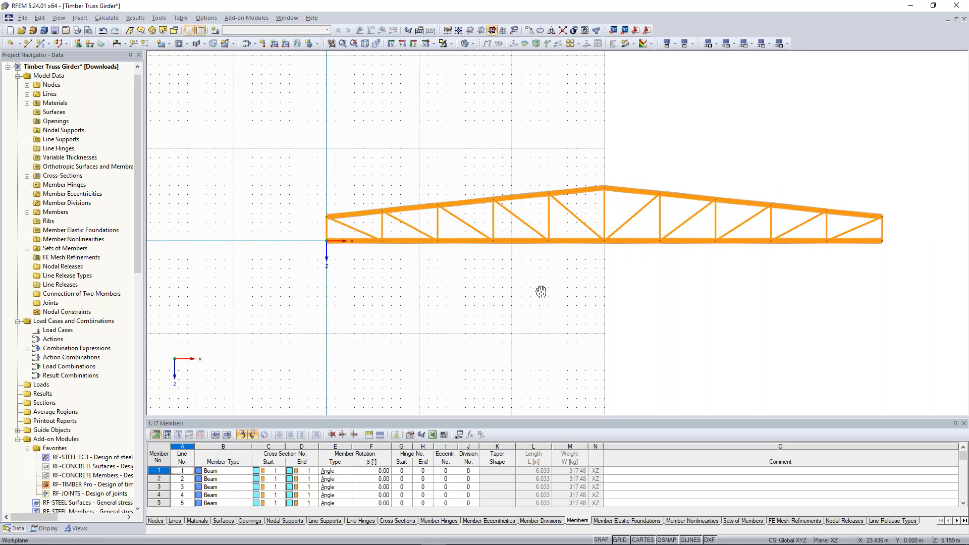
scroll(530, 278, "up", 1)
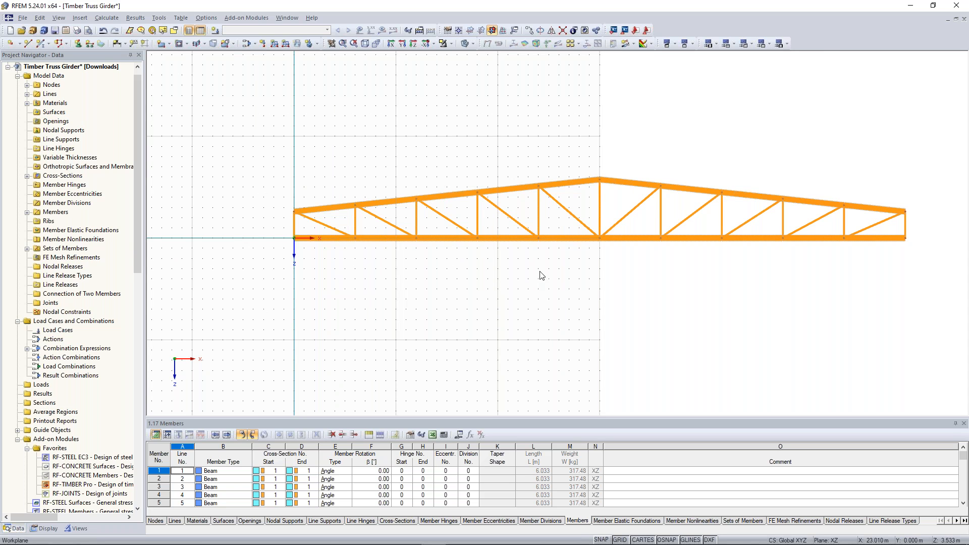
Set the work plane's number of grid points to adapt dynamically to the size of the model
middle_click_drag(539, 272, 504, 268)
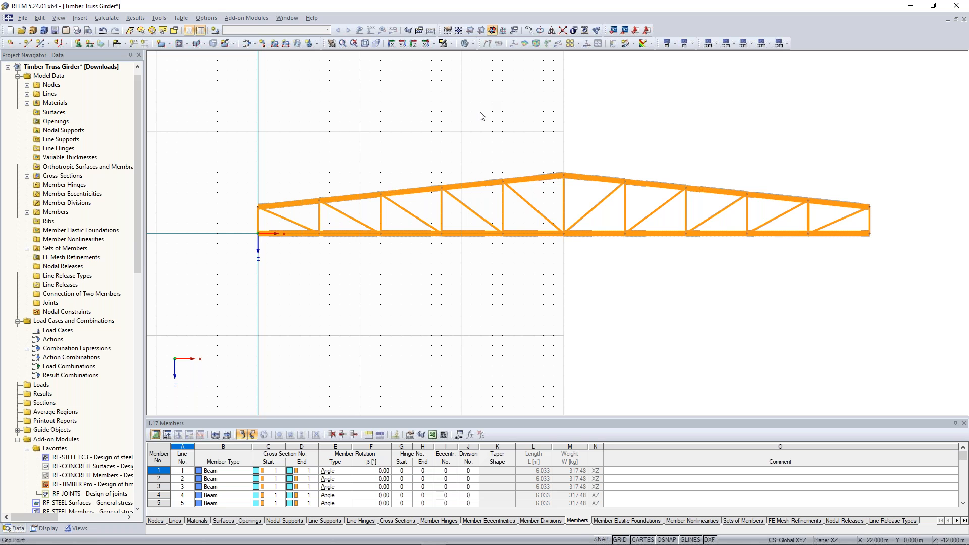
right_click(475, 125)
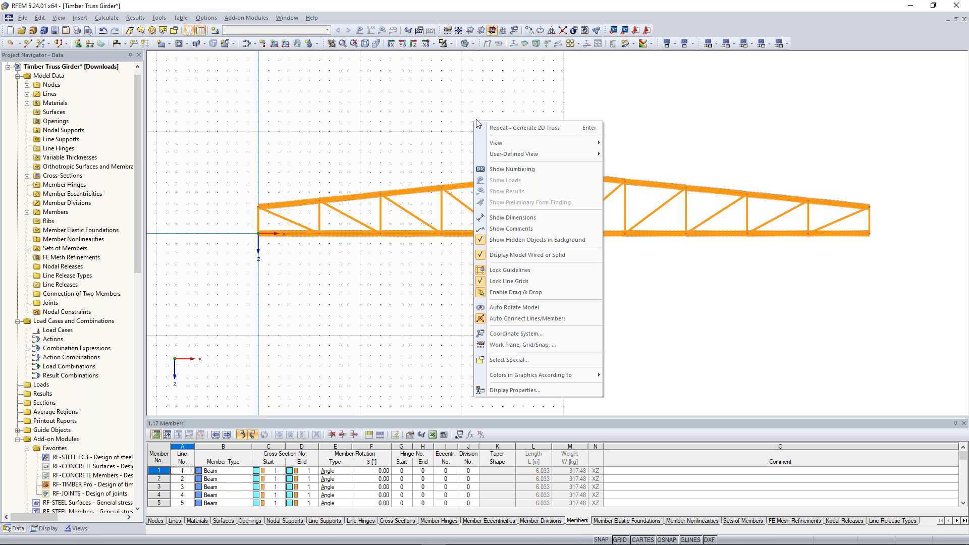
left_click(533, 346)
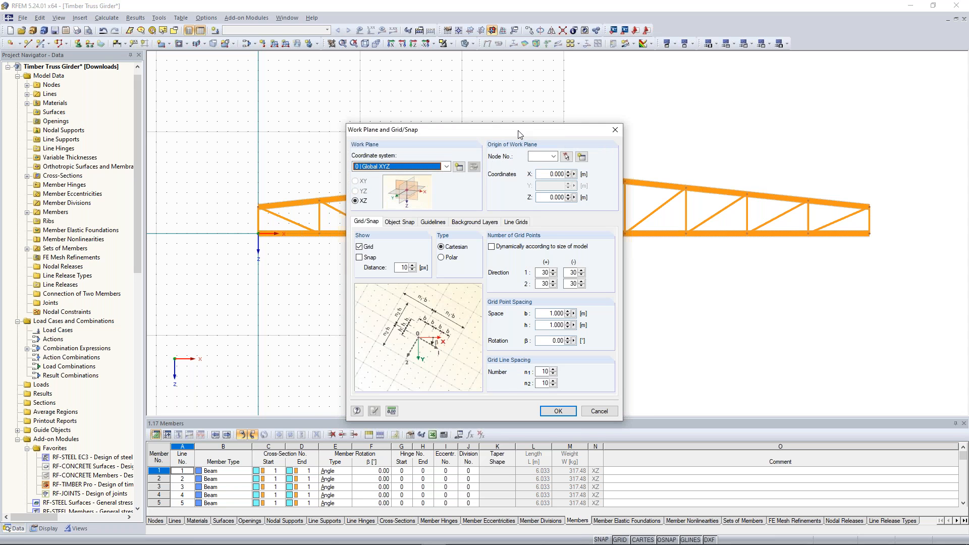
left_click_drag(517, 130, 475, 101)
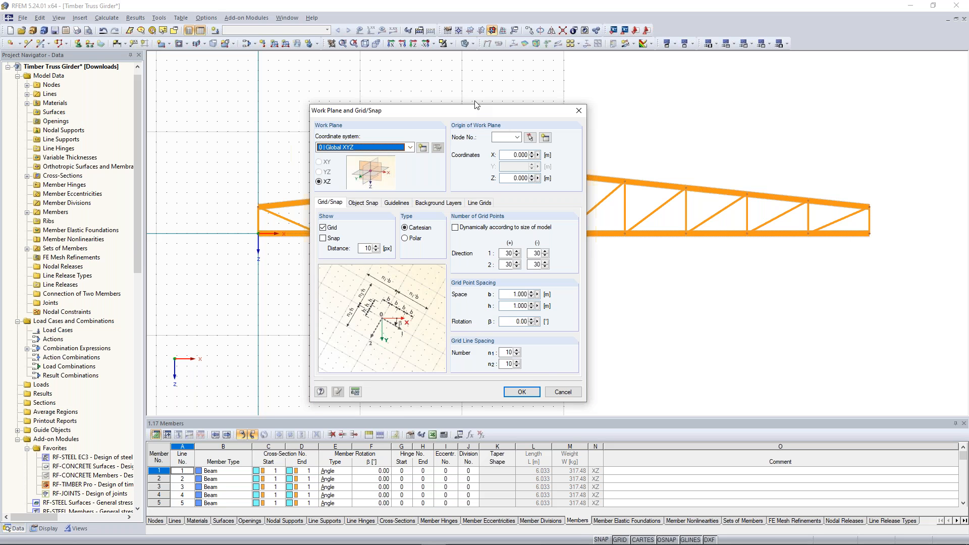
left_click_drag(475, 104, 453, 80)
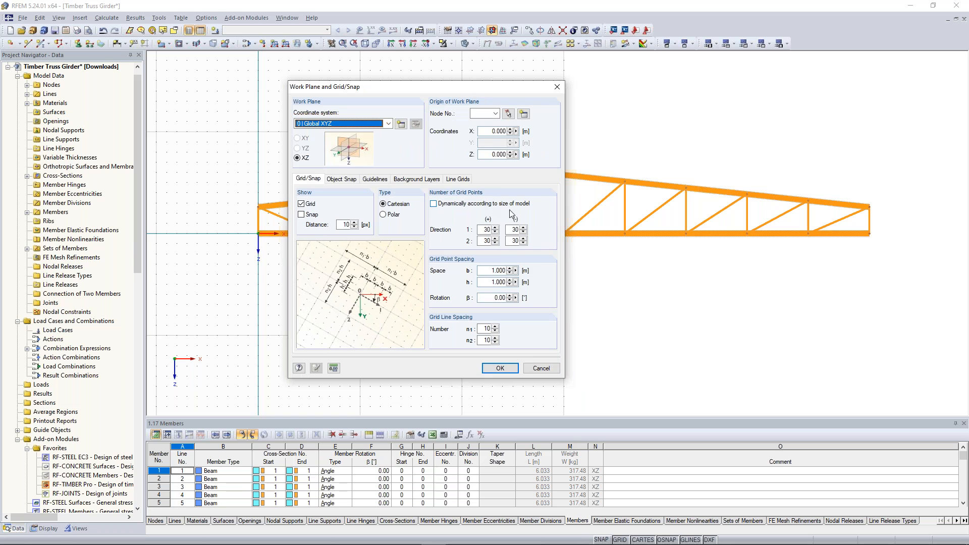
left_click(453, 204)
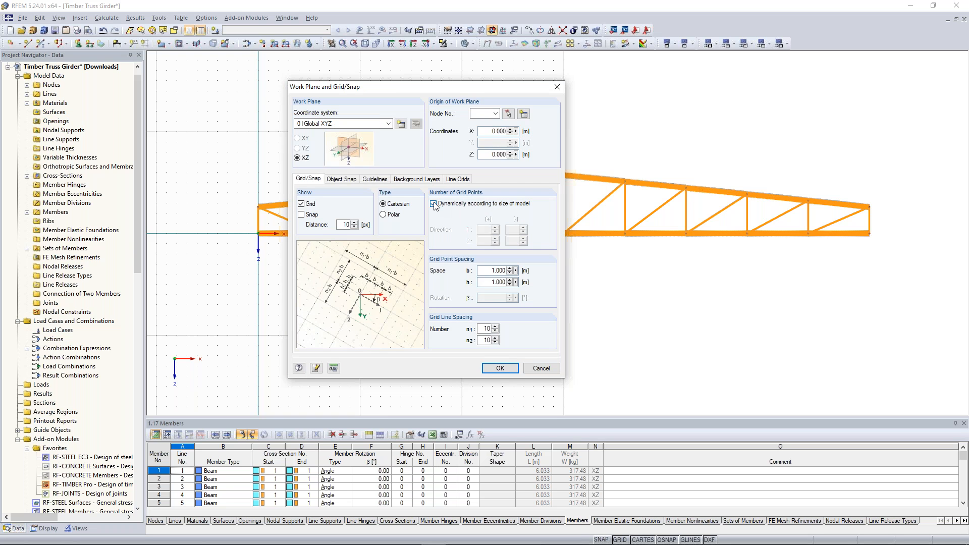
left_click(505, 369)
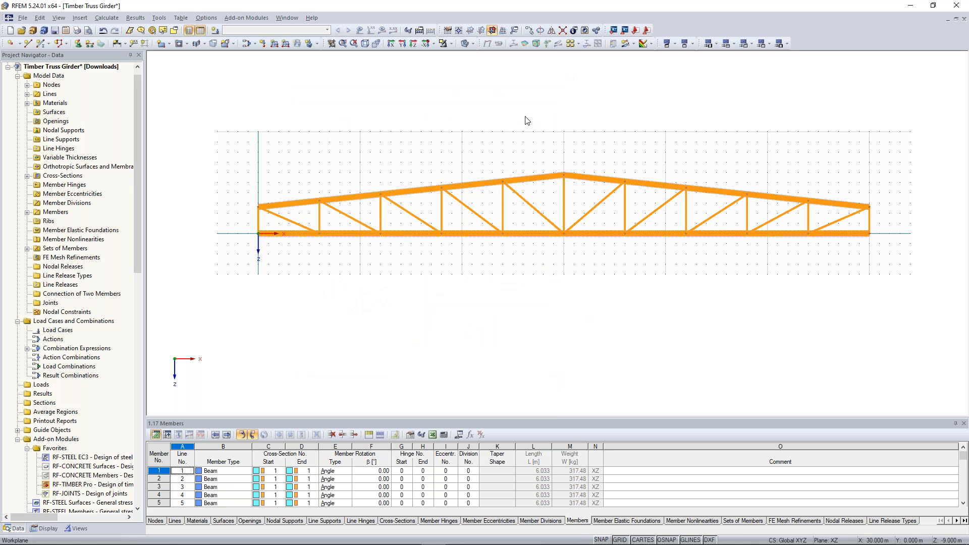
Delete both end verticals and the outermost bottom-chord segments together with the two lower corner nodes of the girder
scroll(532, 137, "up", 3)
scroll(501, 135, "down", 4)
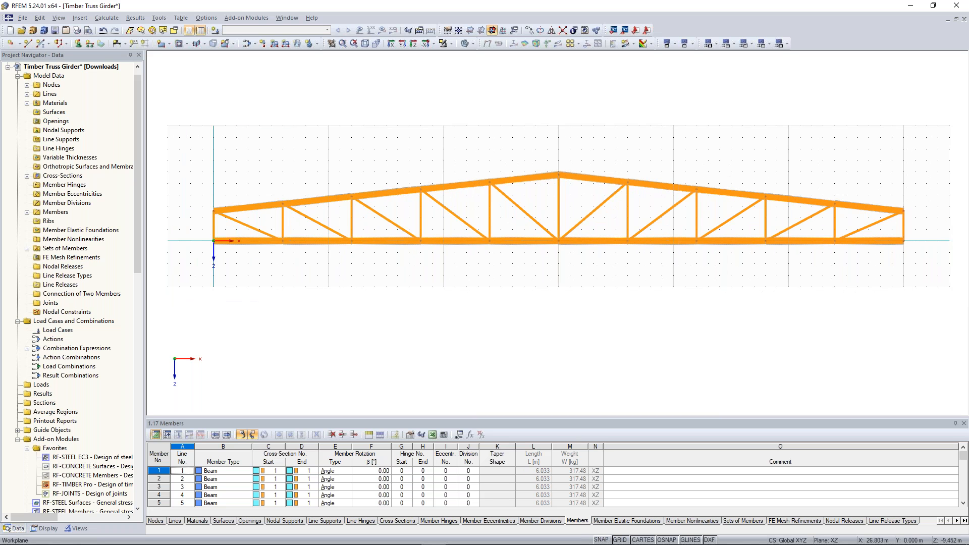
middle_click_drag(546, 178, 559, 182)
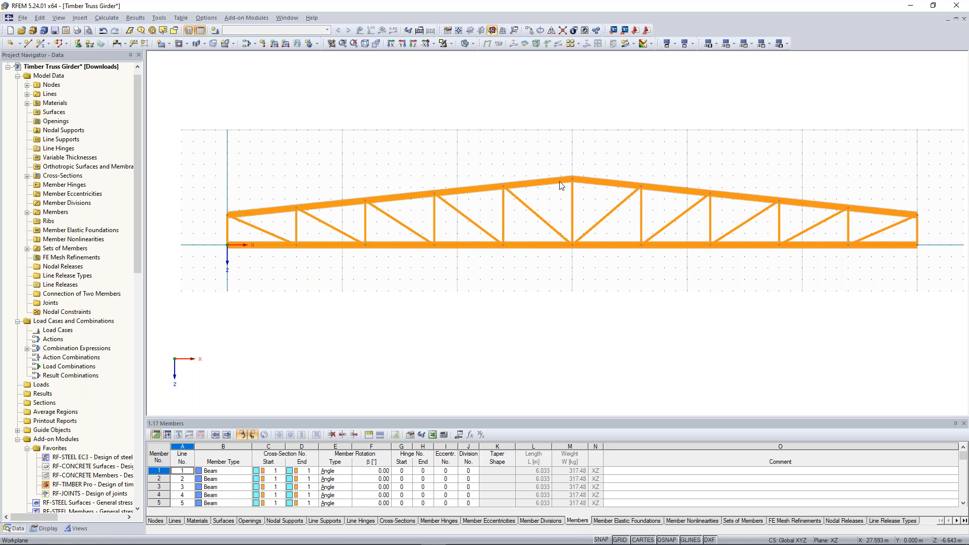
scroll(545, 158, "down", 1)
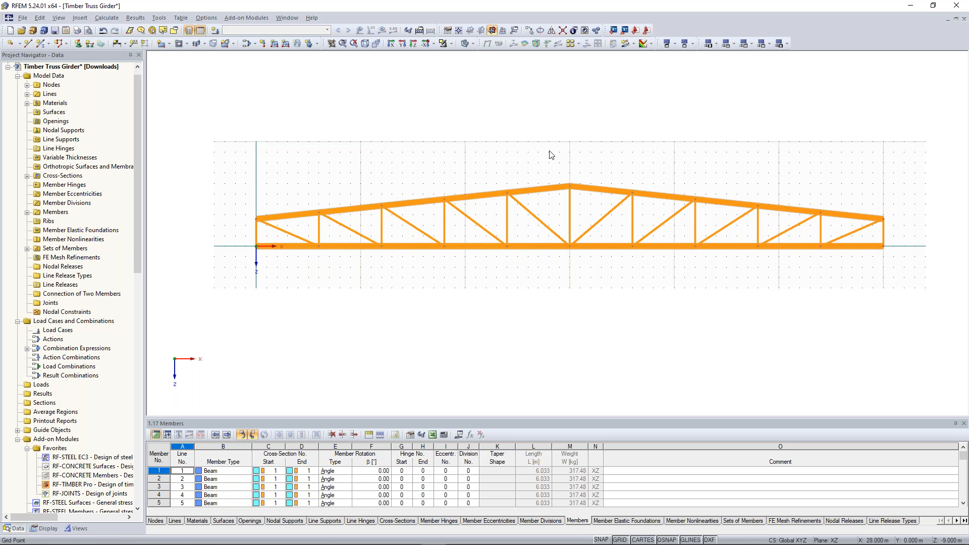
middle_click_drag(508, 151, 516, 137)
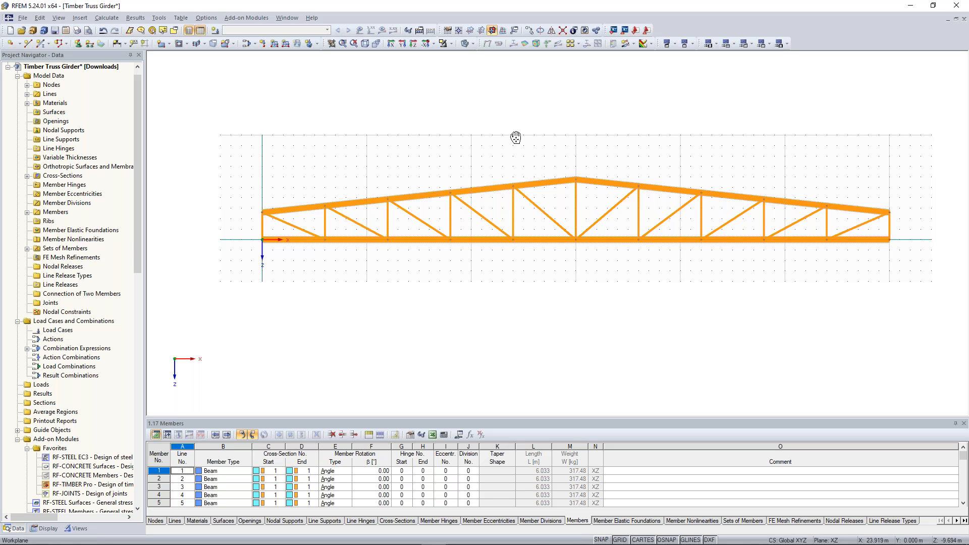
middle_click_drag(515, 138, 520, 134)
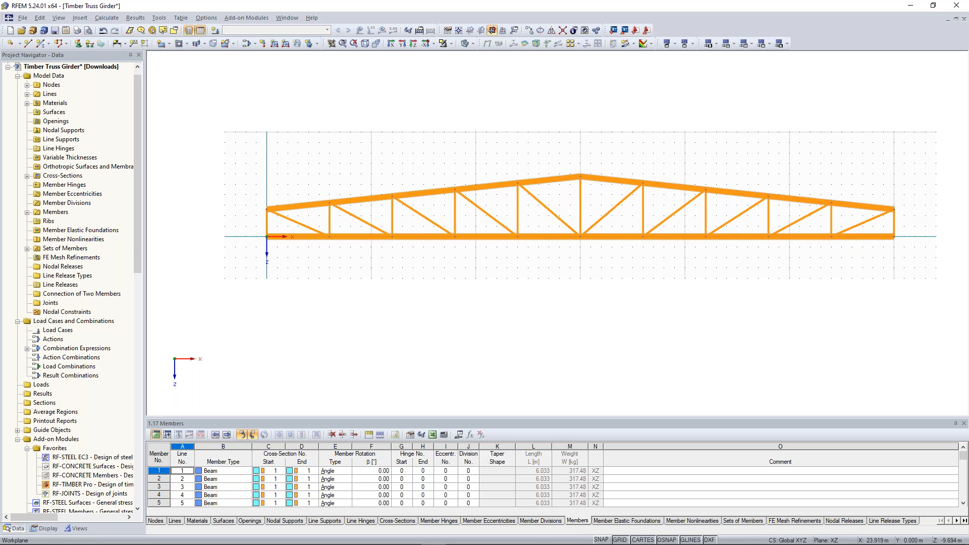
left_click_drag(277, 259, 254, 232)
left_click_drag(911, 259, 885, 226)
left_click(884, 183)
left_click_drag(884, 181, 903, 223)
scroll(305, 288, "up", 3)
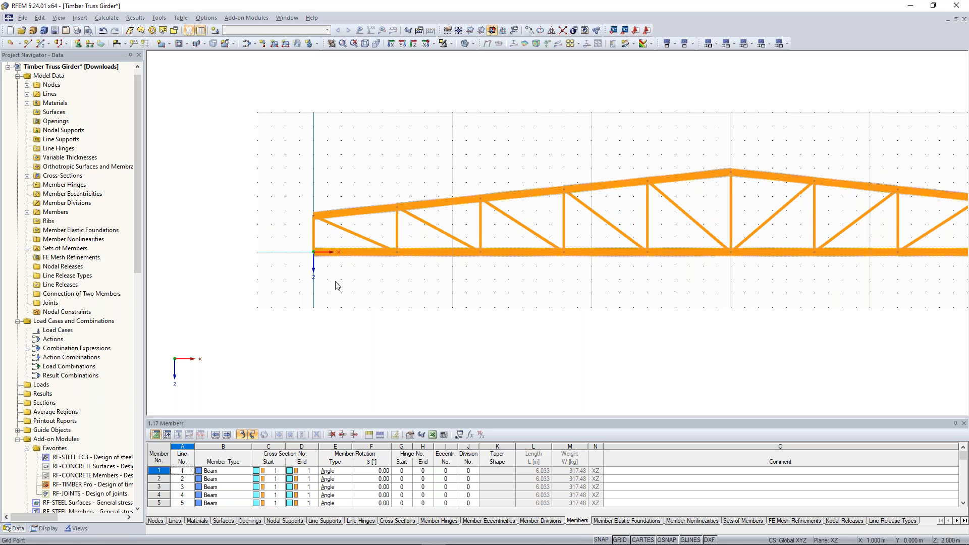
left_click_drag(339, 287, 305, 257)
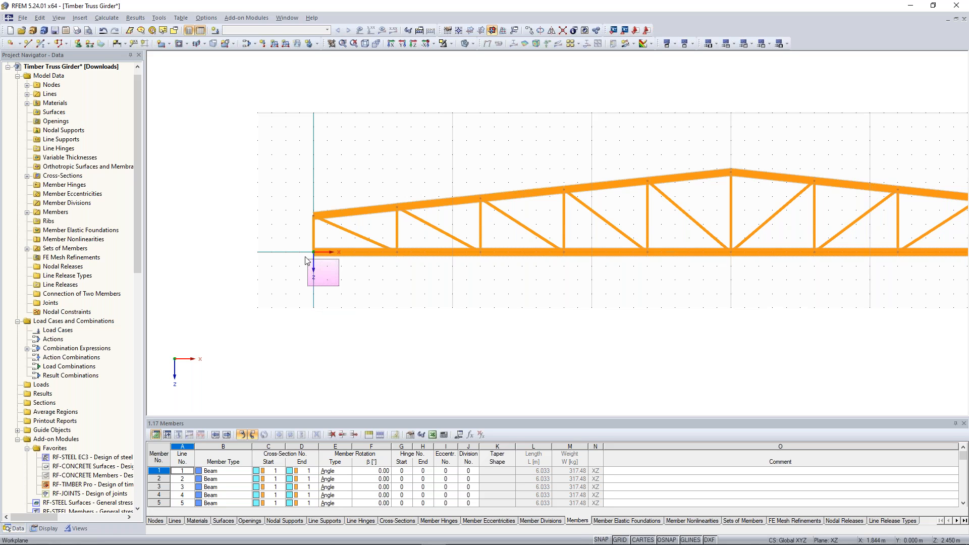
left_click_drag(305, 256, 304, 255)
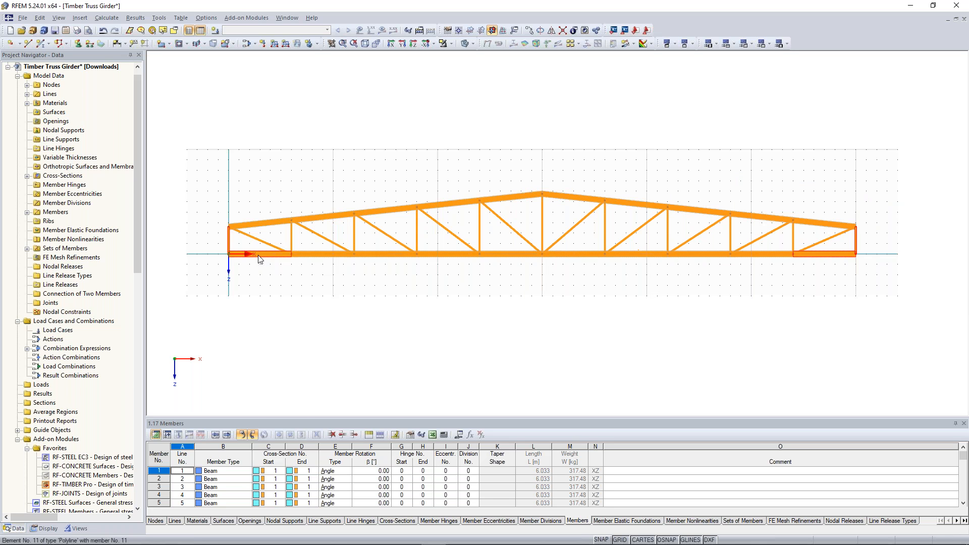
right_click(259, 255)
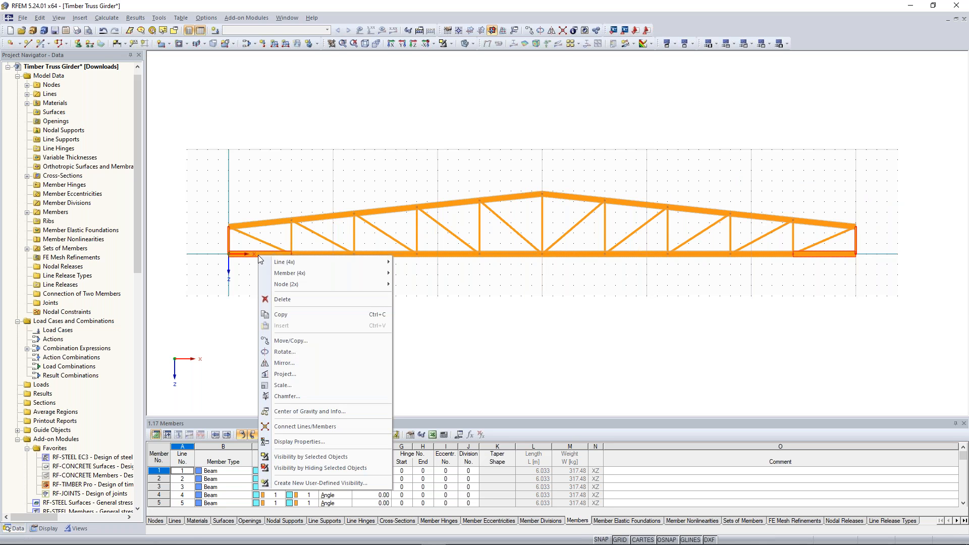
left_click(307, 302)
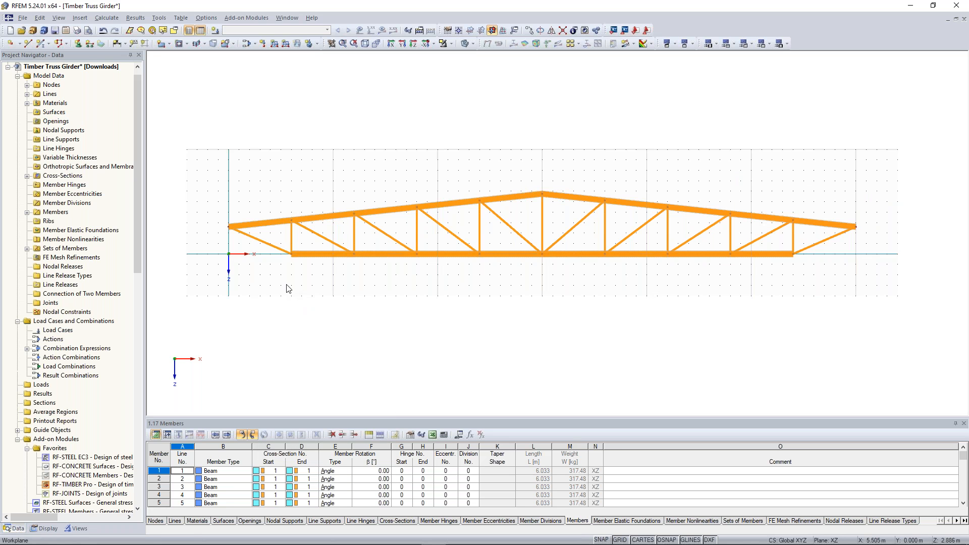
Examine both ends of the girder around the outermost diagonals and the shortened bottom chord
middle_click_drag(287, 285, 299, 287)
scroll(295, 283, "up", 2)
scroll(296, 283, "down", 3)
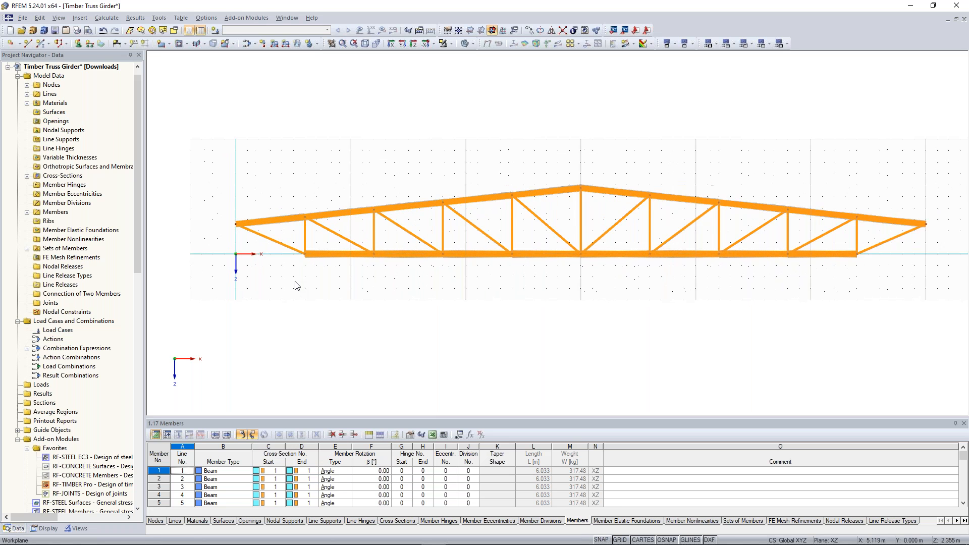
scroll(242, 270, "up", 2)
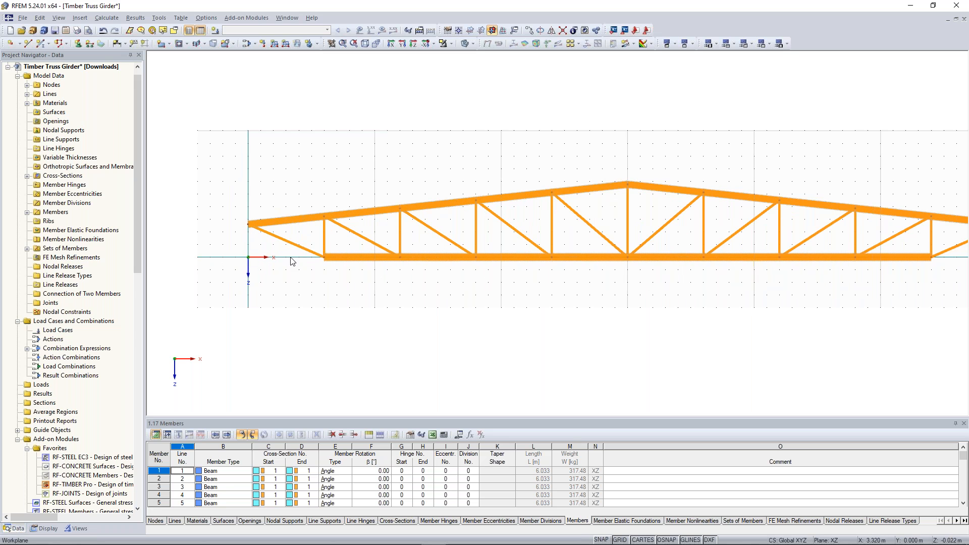
scroll(280, 260, "down", 1)
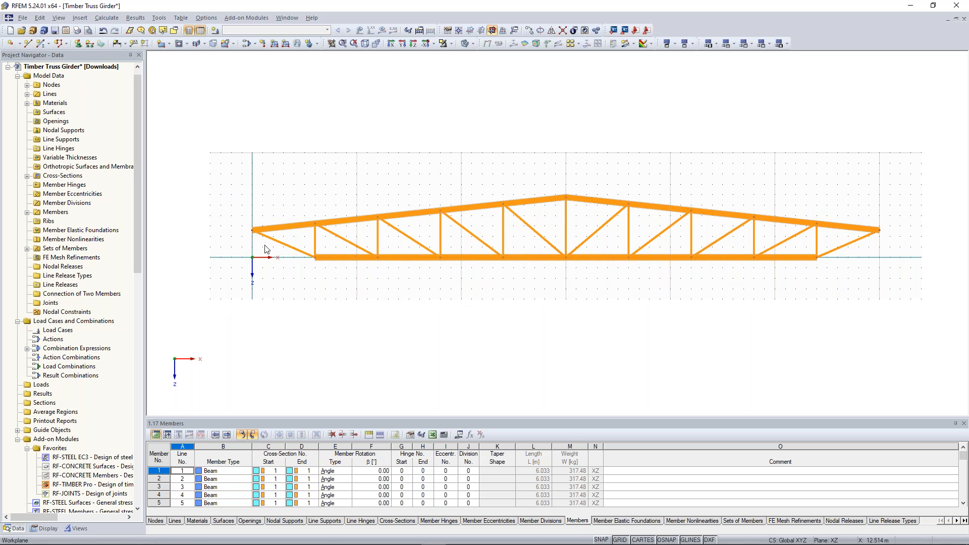
scroll(266, 271, "up", 1)
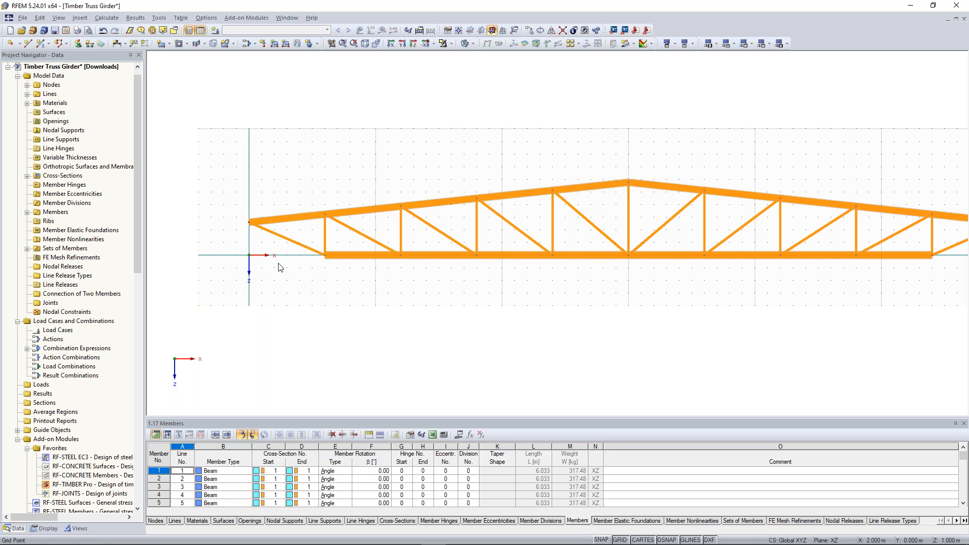
scroll(314, 240, "up", 1)
scroll(314, 240, "down", 1)
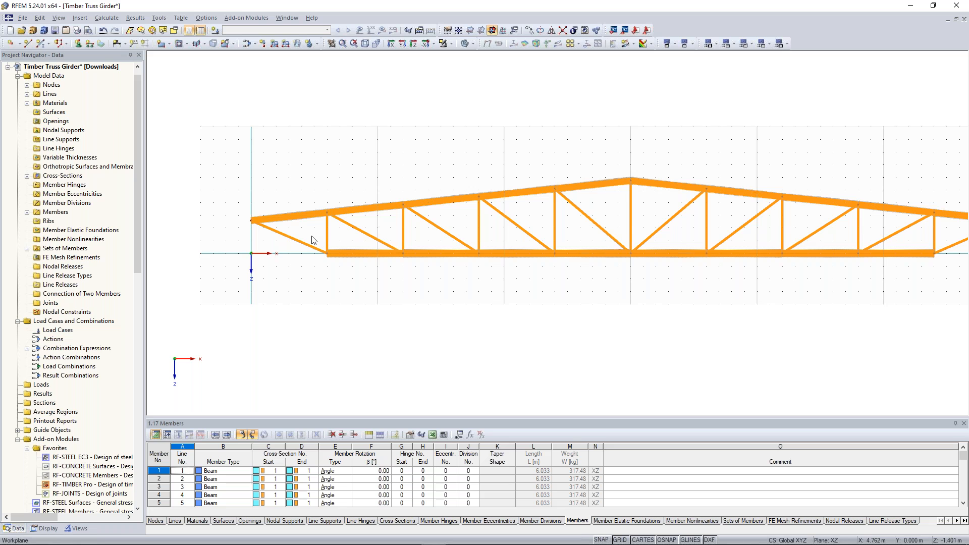
scroll(312, 236, "down", 1)
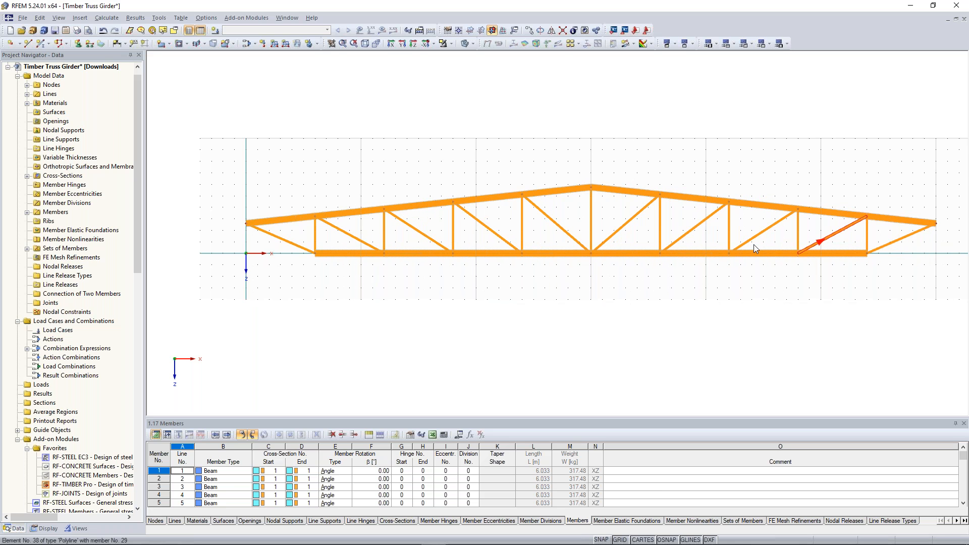
Change the member type of the outermost diagonals at both girder ends to Beam
scroll(279, 237, "up", 1)
left_click(278, 234)
scroll(330, 280, "down", 2)
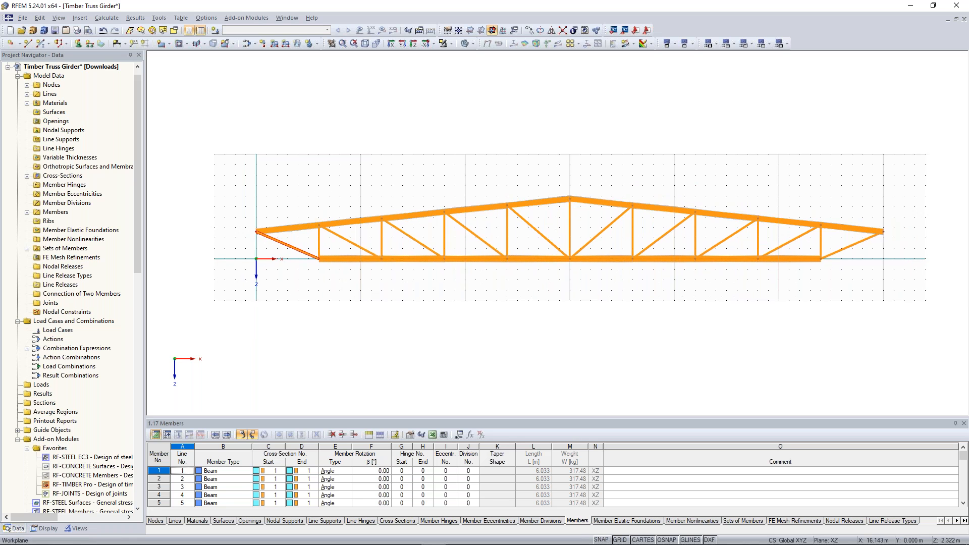
middle_click_drag(425, 283, 381, 284)
left_click(818, 262)
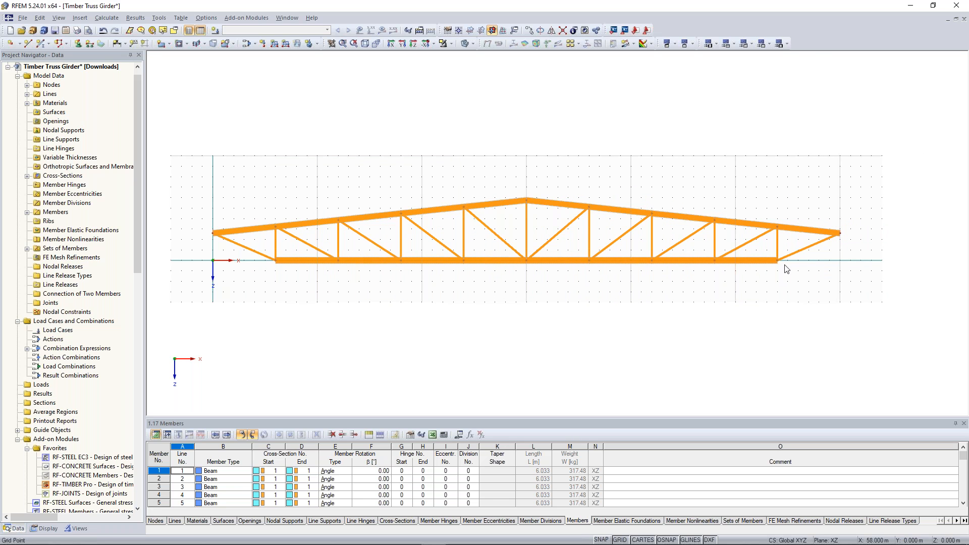
left_click(251, 255)
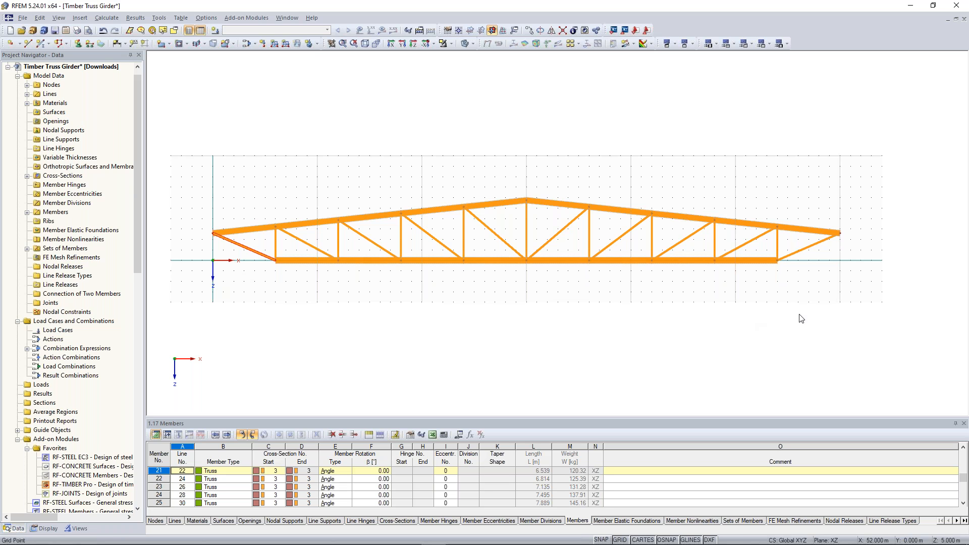
double_click(812, 250)
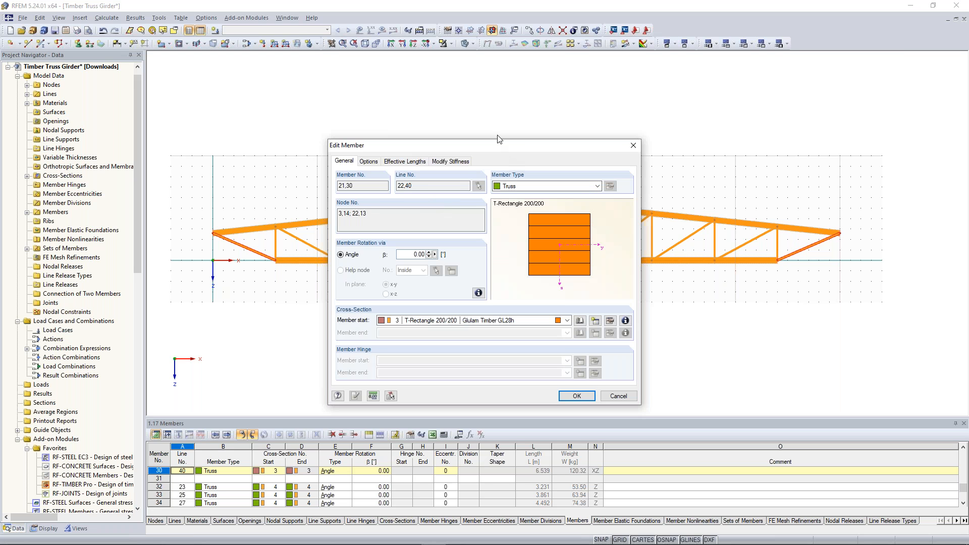
left_click(551, 160)
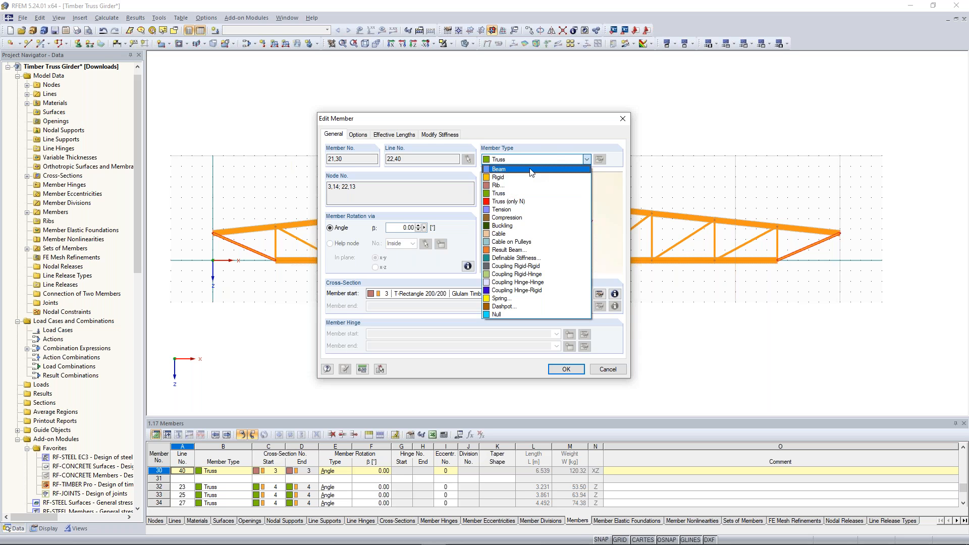
left_click(531, 169)
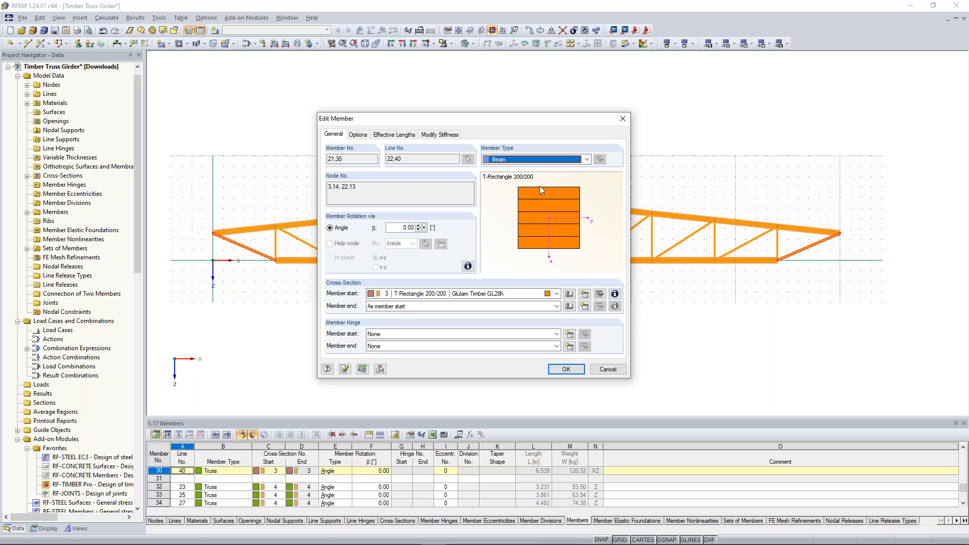
left_click(566, 370)
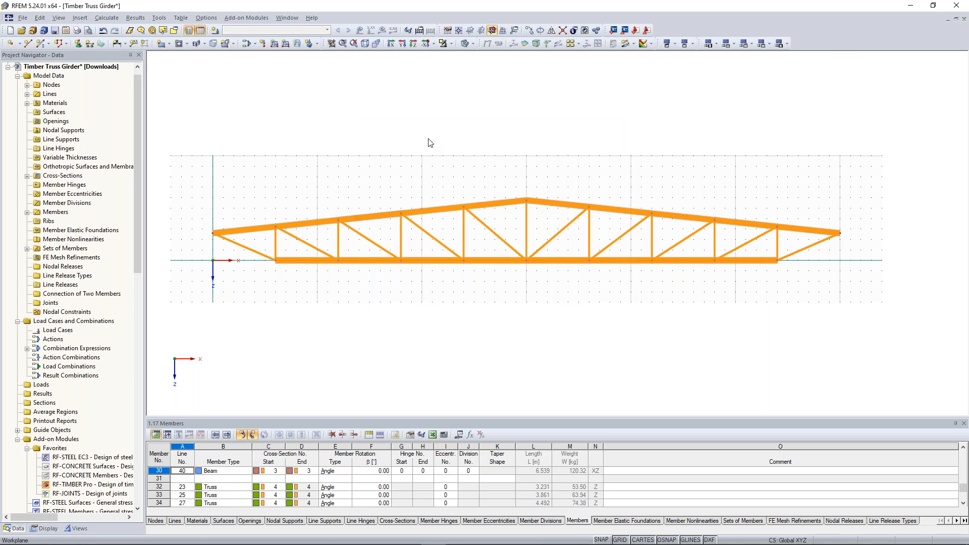
Switch the model to wireframe display and inspect the chords, diagonals and verticals
left_click(465, 45)
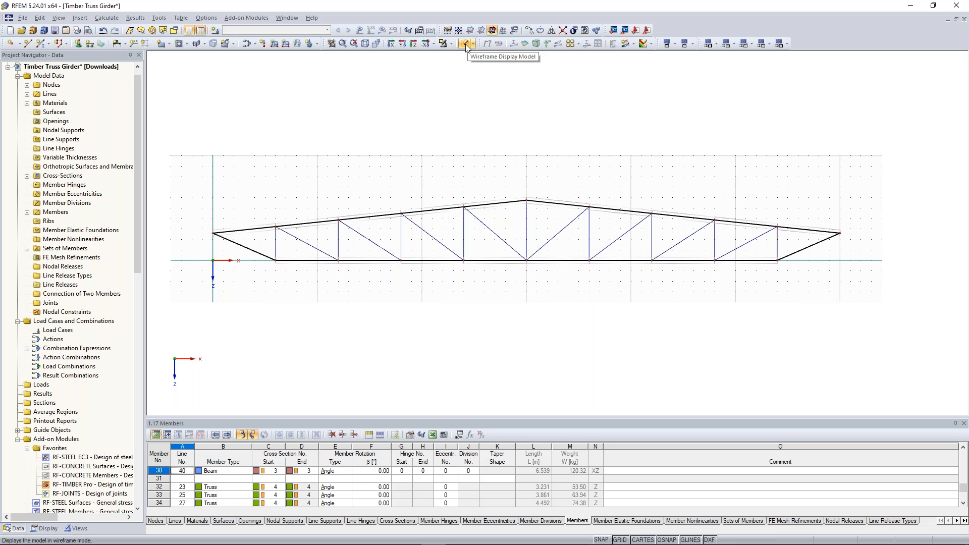
scroll(296, 283, "up", 3)
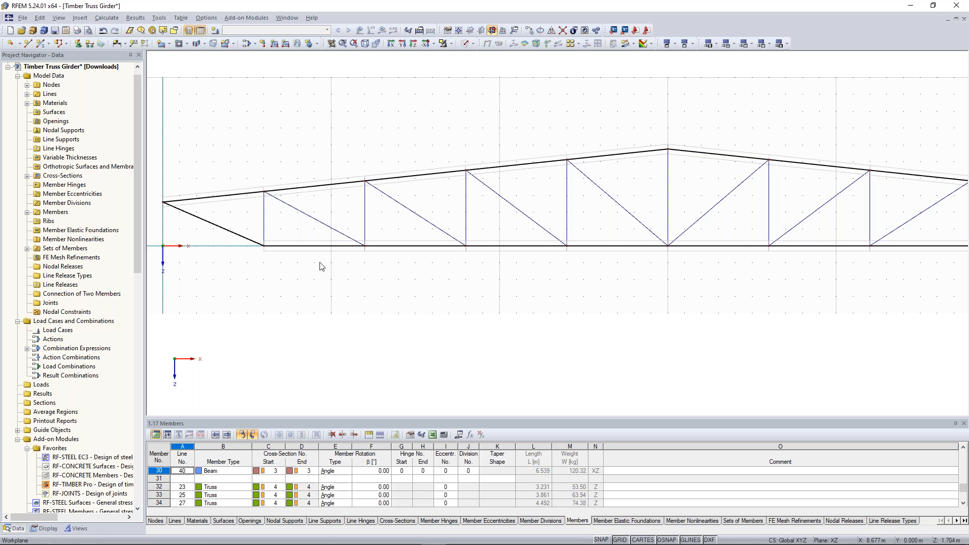
scroll(284, 222, "up", 1)
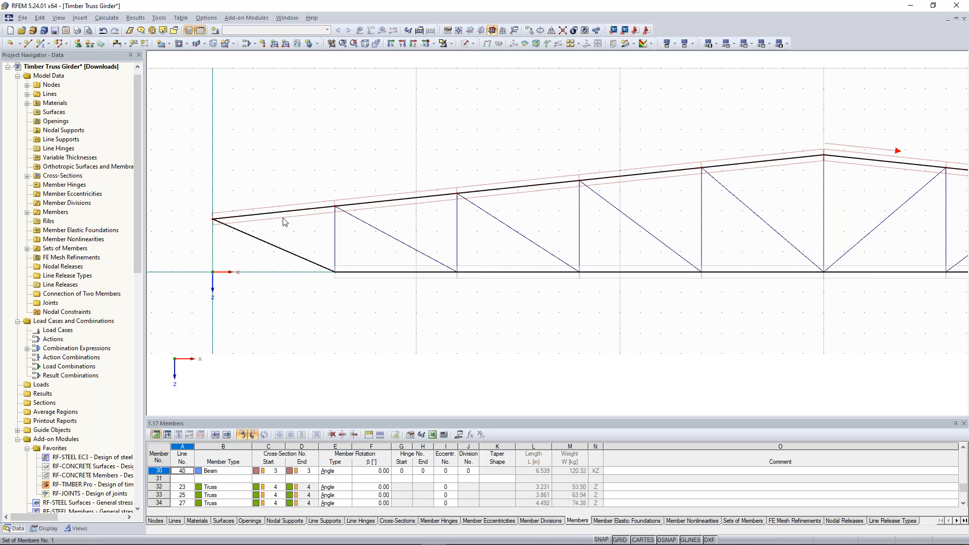
scroll(284, 222, "down", 4)
scroll(346, 225, "up", 2)
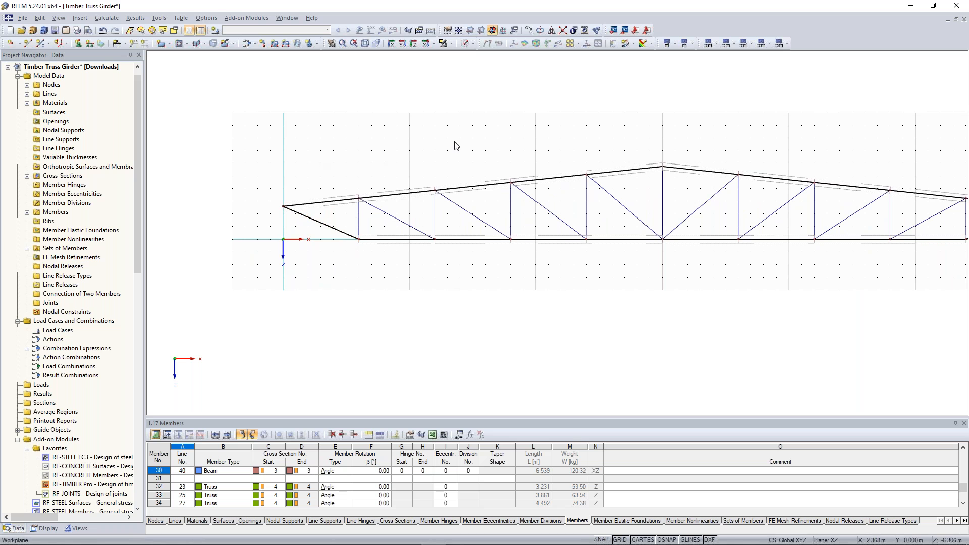
middle_click_drag(453, 146, 419, 144)
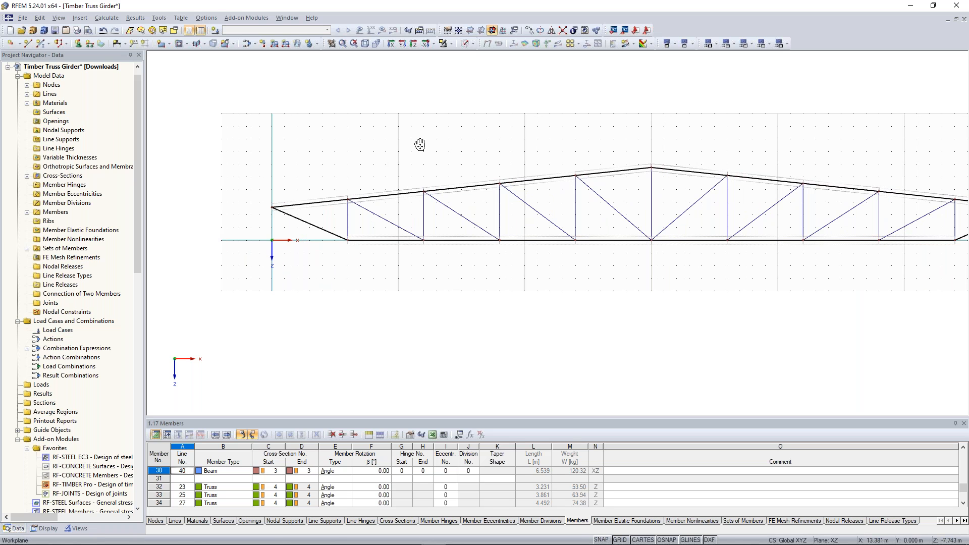
Add the outermost diagonals at both girder ends, members 21 and 30, to the continuous member set Lower chord
middle_click_drag(419, 145, 370, 145)
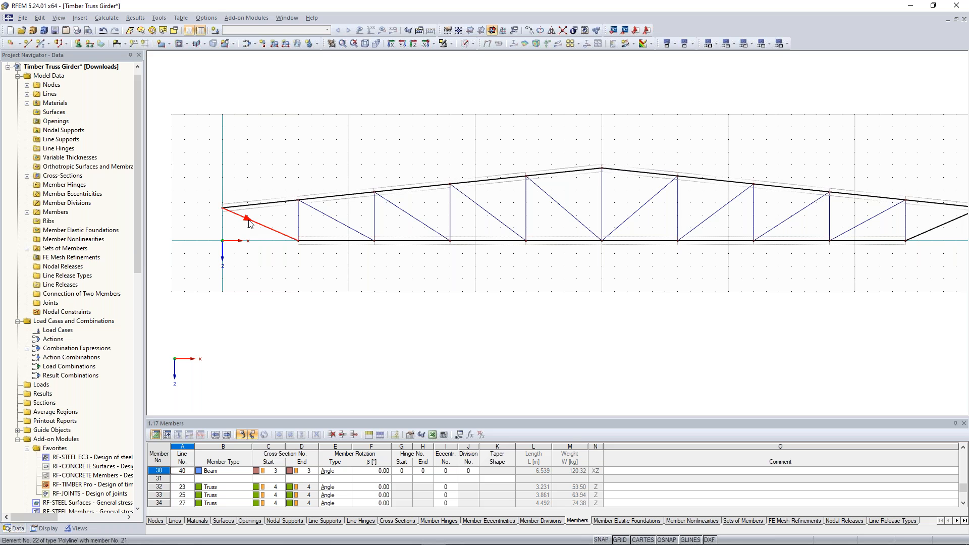
middle_click_drag(758, 281, 739, 283)
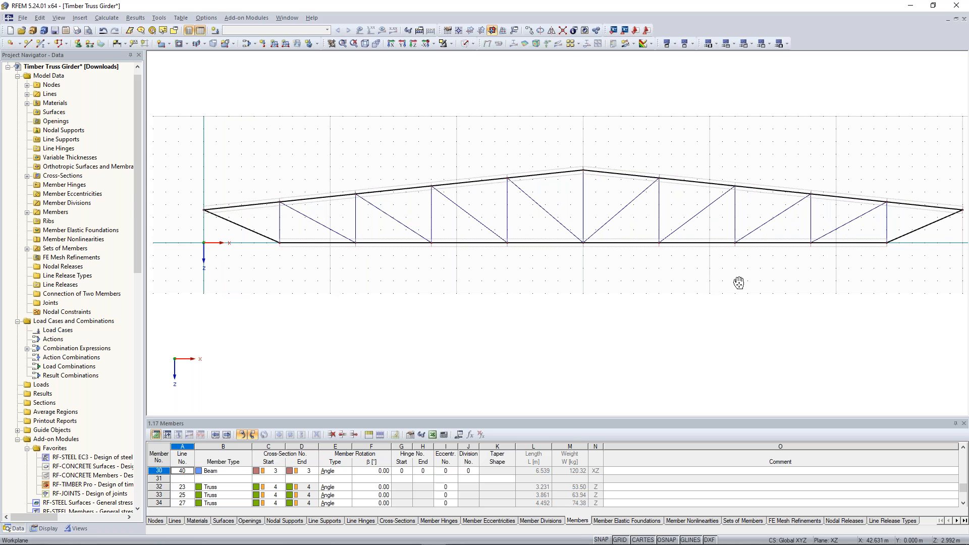
middle_click_drag(739, 283, 735, 283)
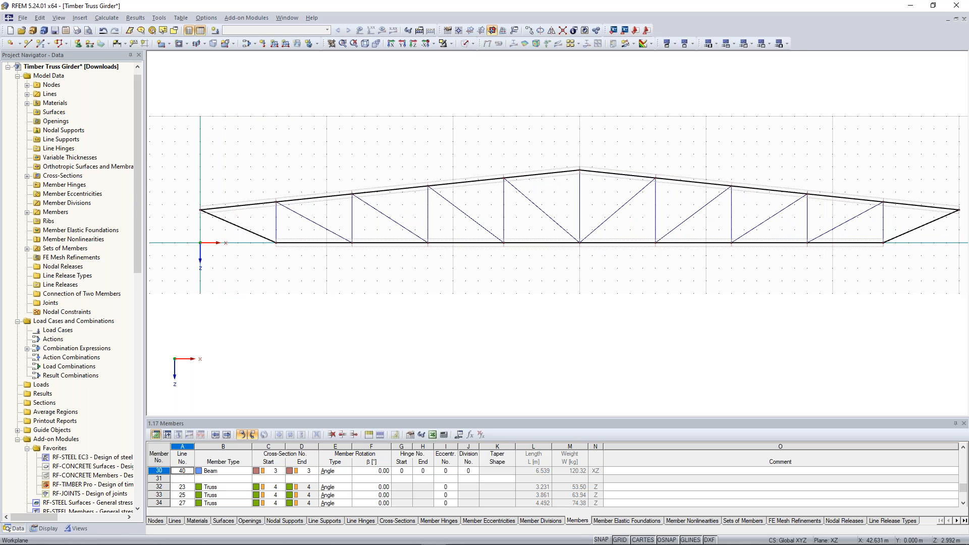
double_click(306, 253)
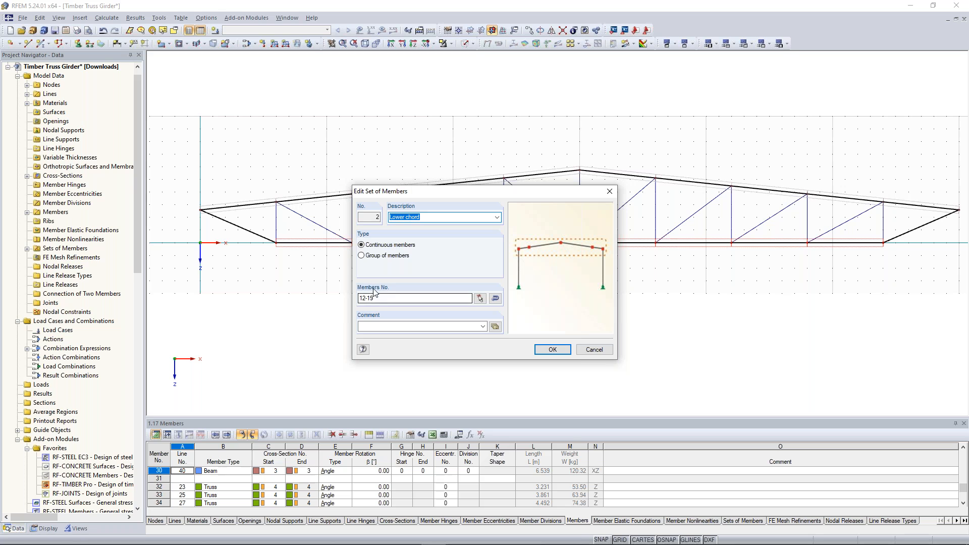
left_click(479, 298)
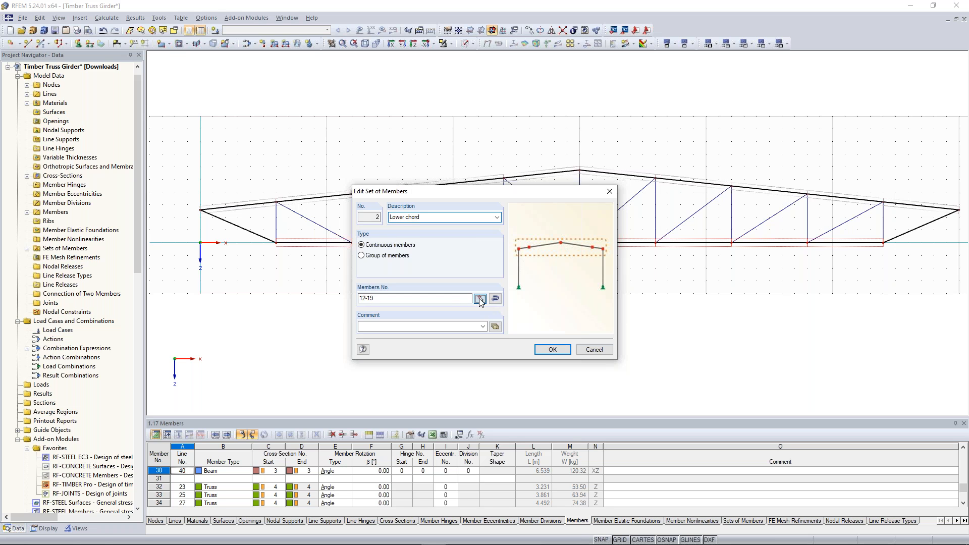
left_click(255, 232)
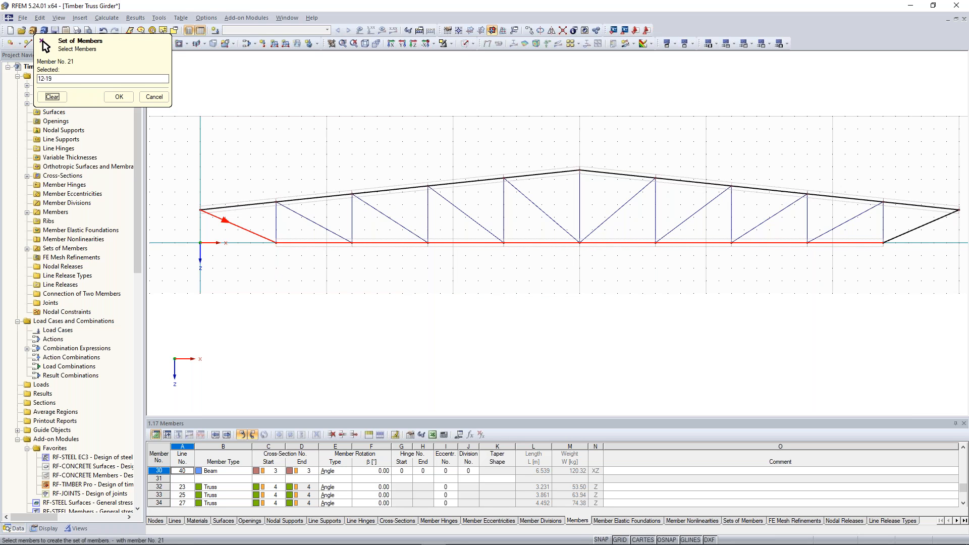
left_click(822, 232)
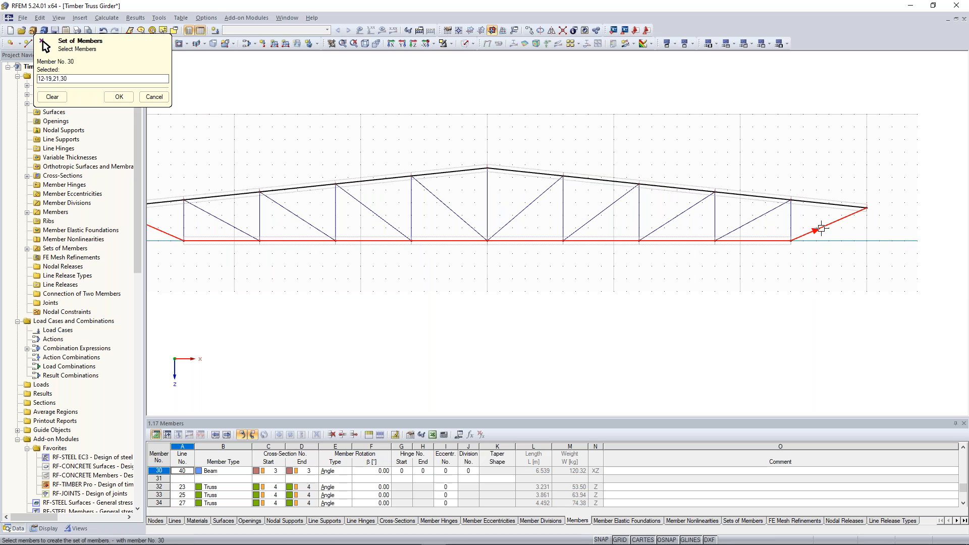
middle_click_drag(402, 206, 430, 208)
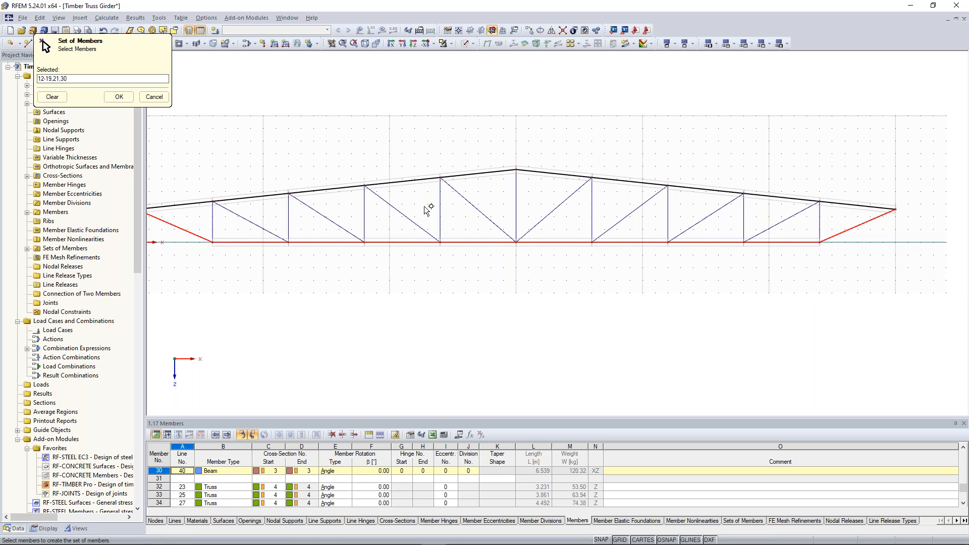
scroll(427, 207, "down", 1)
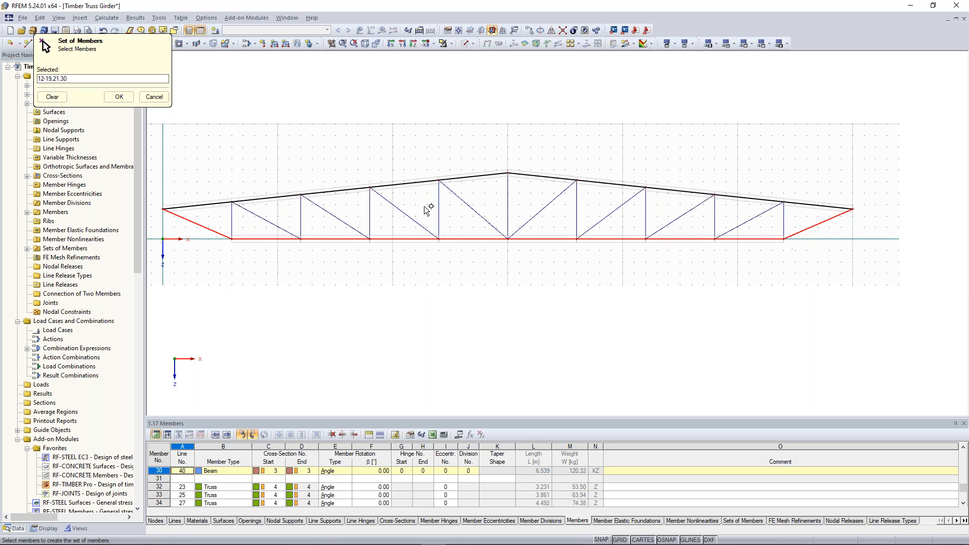
left_click(119, 97)
Check the extents of the upper chord and lower chord member sets along the girder
scroll(402, 246, "down", 2)
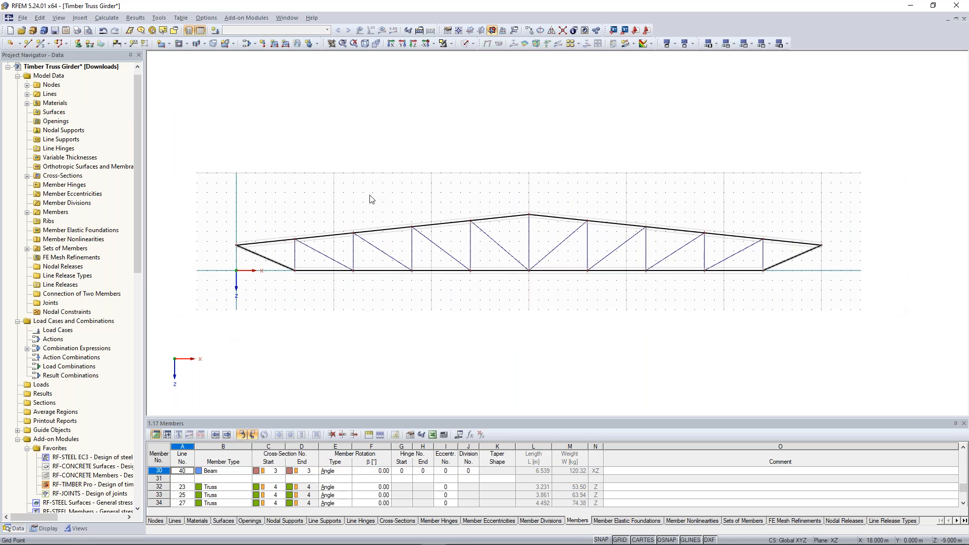
scroll(337, 226, "up", 1)
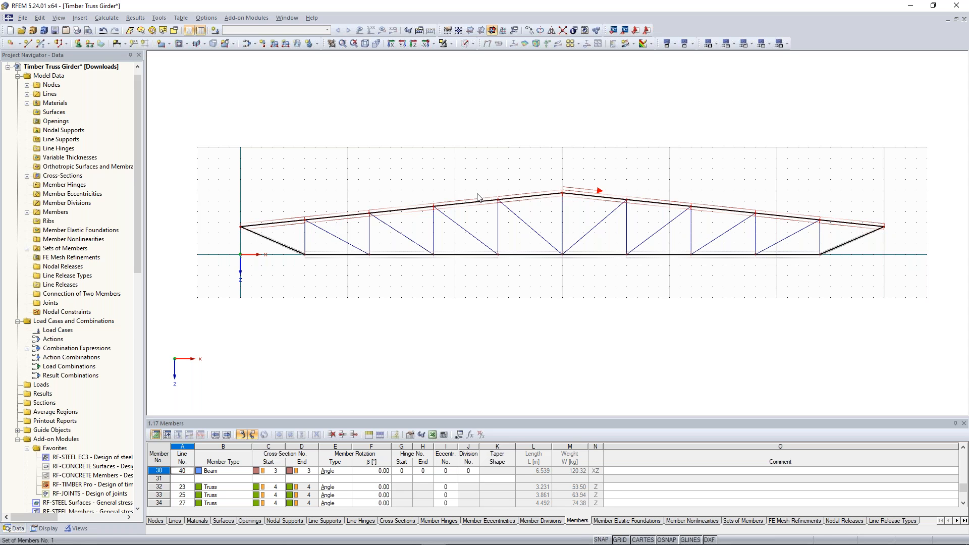
scroll(307, 260, "up", 1)
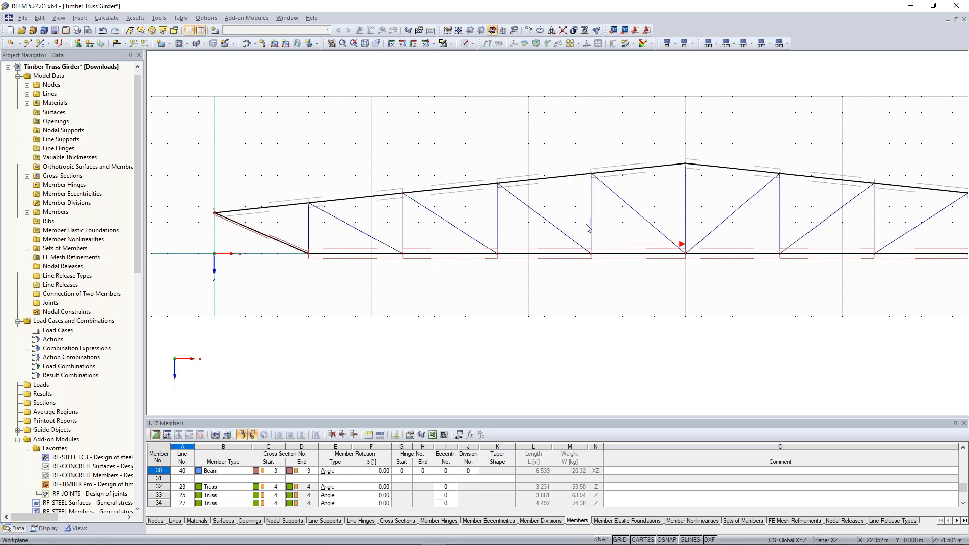
scroll(580, 244, "down", 2)
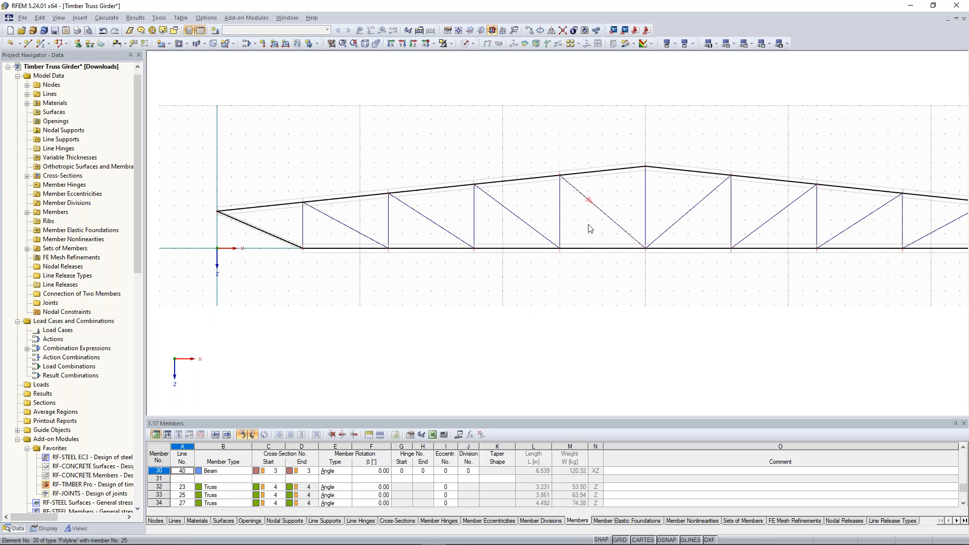
scroll(590, 228, "down", 1)
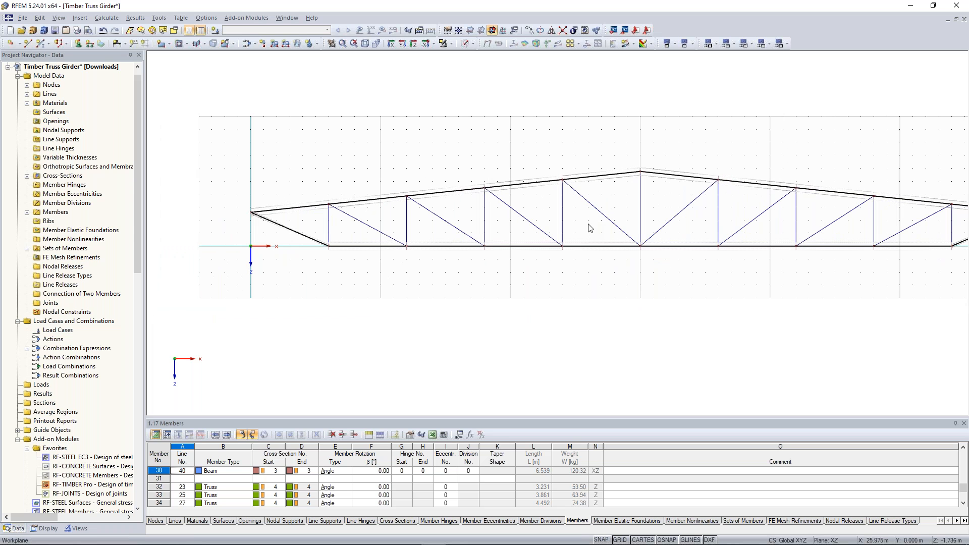
scroll(590, 228, "down", 1)
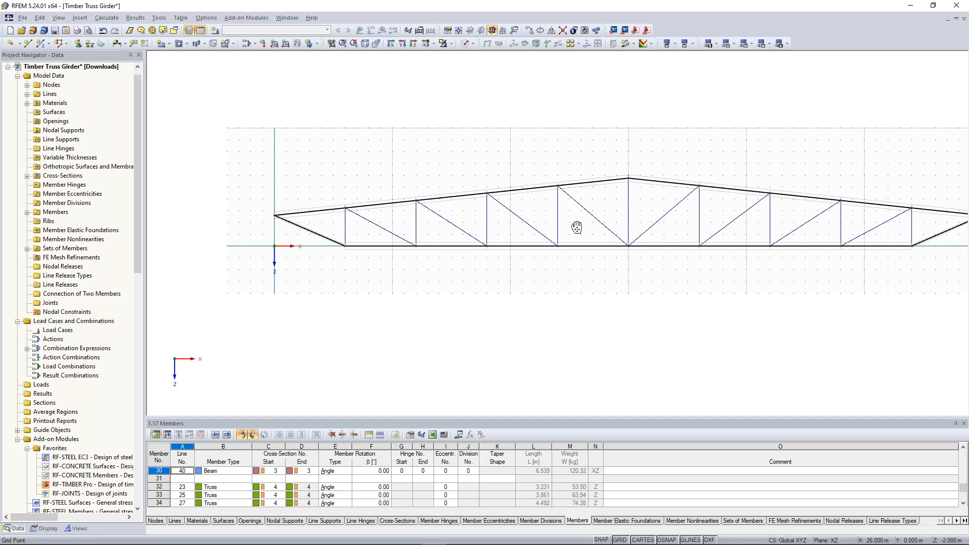
Place a Hinged nodal support at the girder's left end, node 3
middle_click_drag(577, 229, 519, 225)
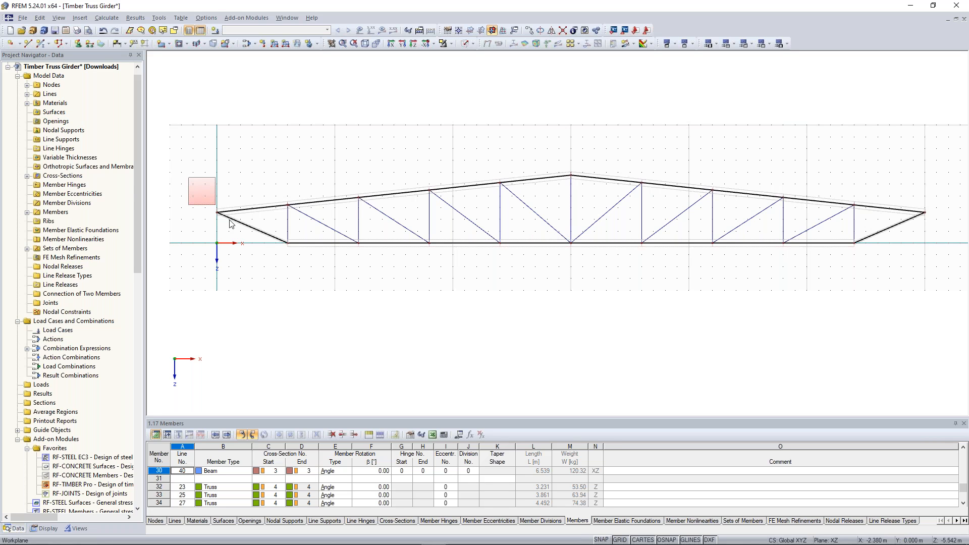
left_click(79, 45)
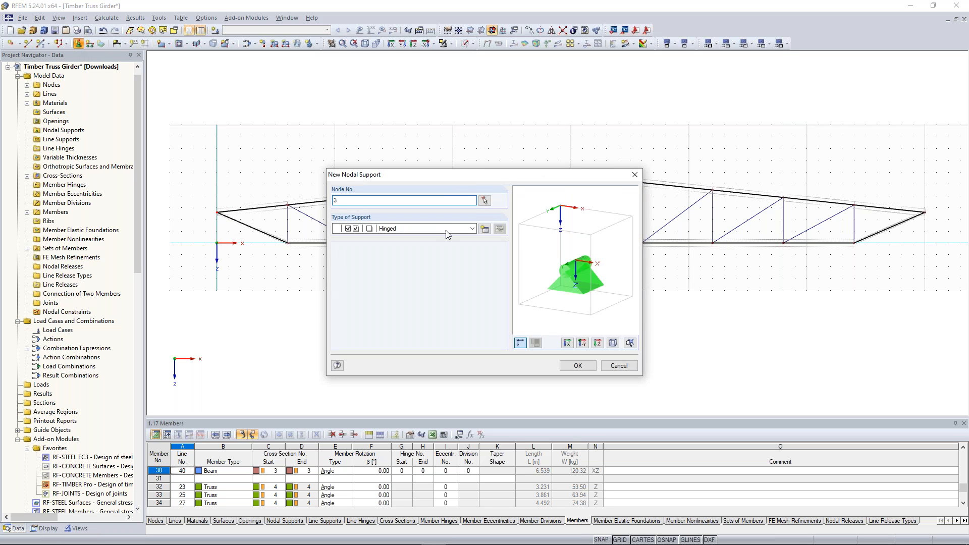
left_click_drag(469, 175, 431, 135)
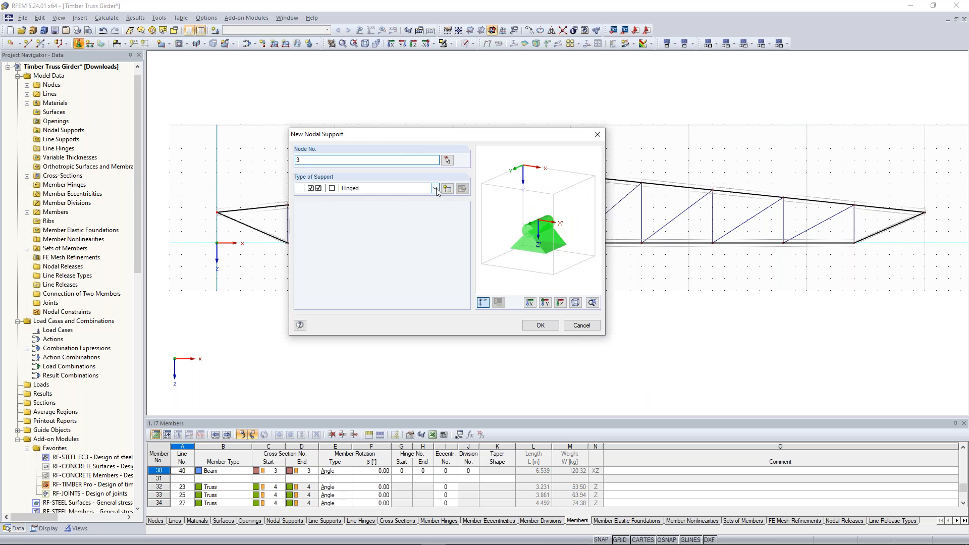
left_click(541, 326)
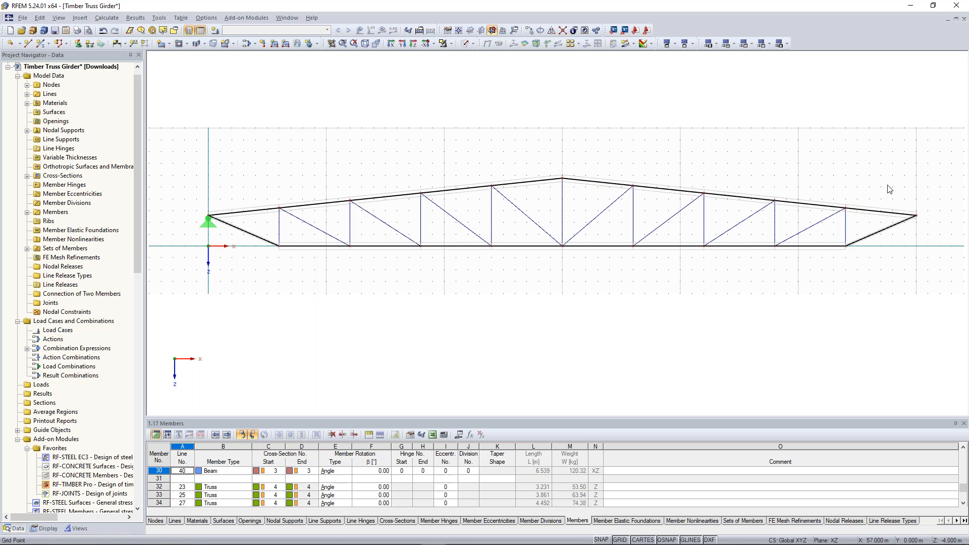
Place a nodal support at the girder's right end, node 13, using a new support type with displacement in X released
left_click(80, 44)
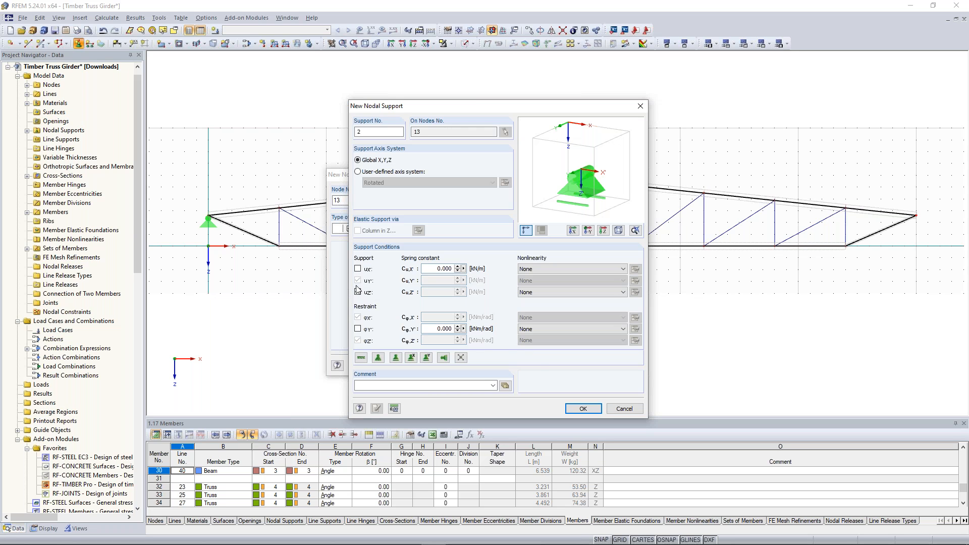
left_click(583, 409)
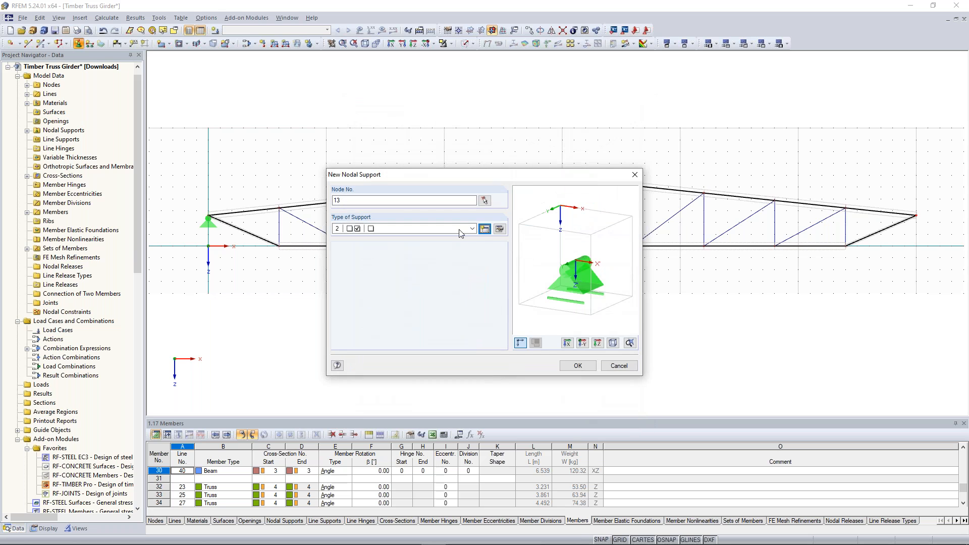
left_click(444, 228)
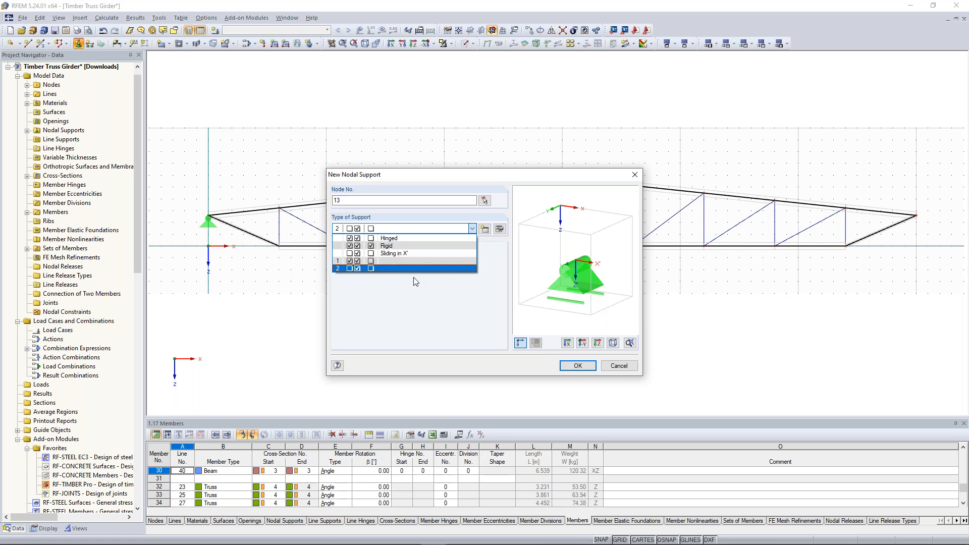
left_click(400, 269)
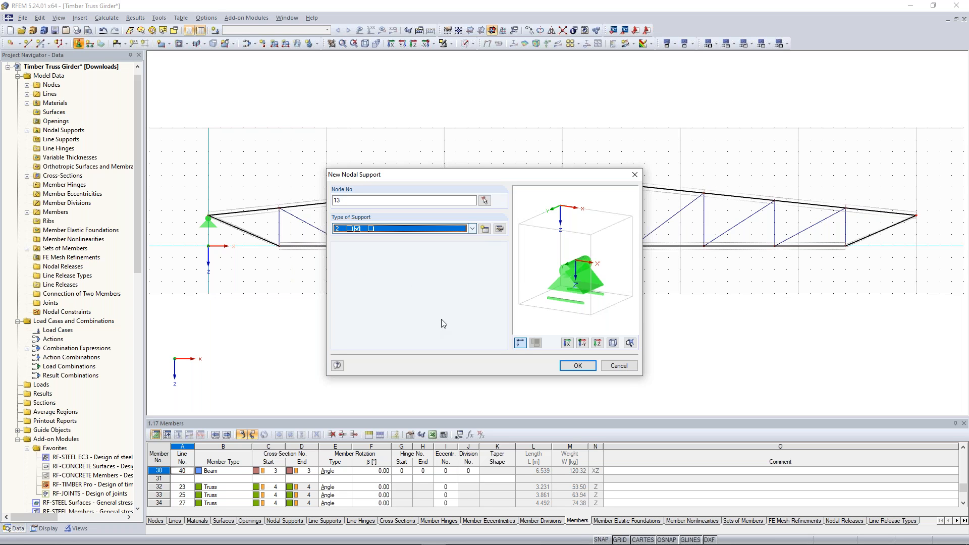
left_click(580, 366)
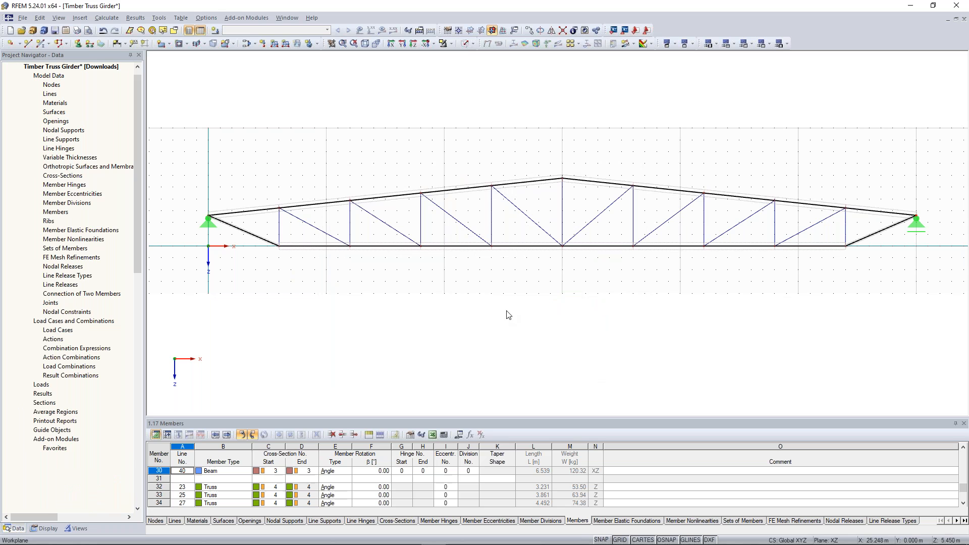
Switch the model to solid display and inspect the chords, end diagonals, verticals and both supports of the girder
left_click(465, 45)
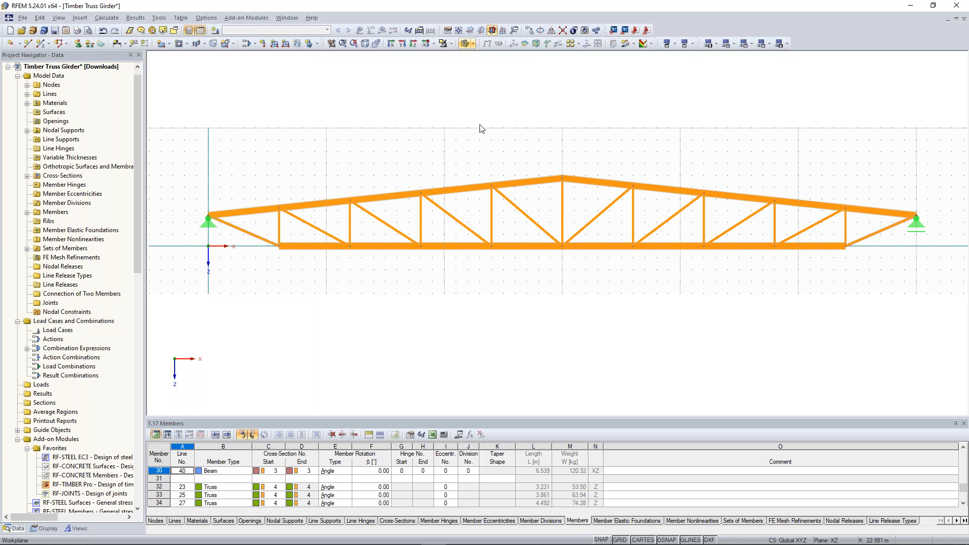
middle_click_drag(531, 127, 502, 134)
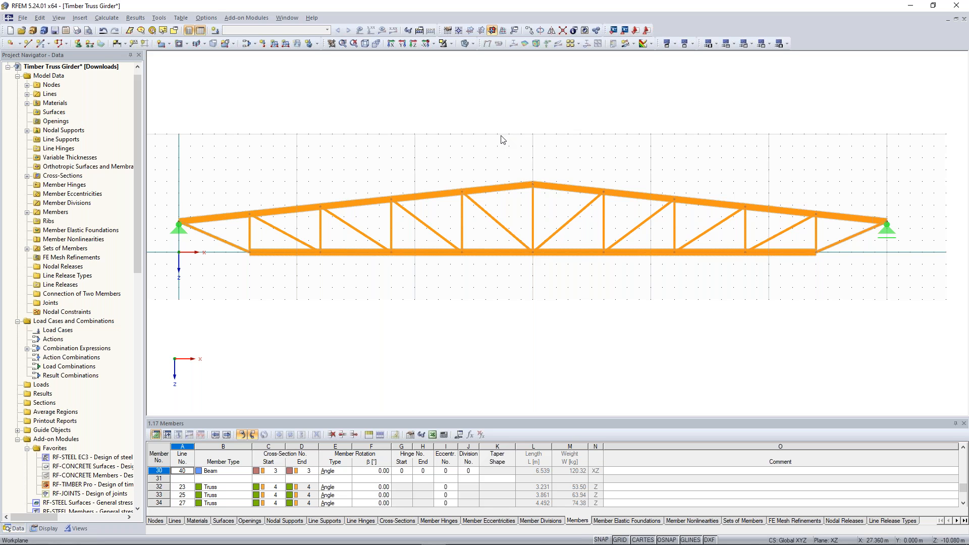
scroll(233, 235, "up", 1)
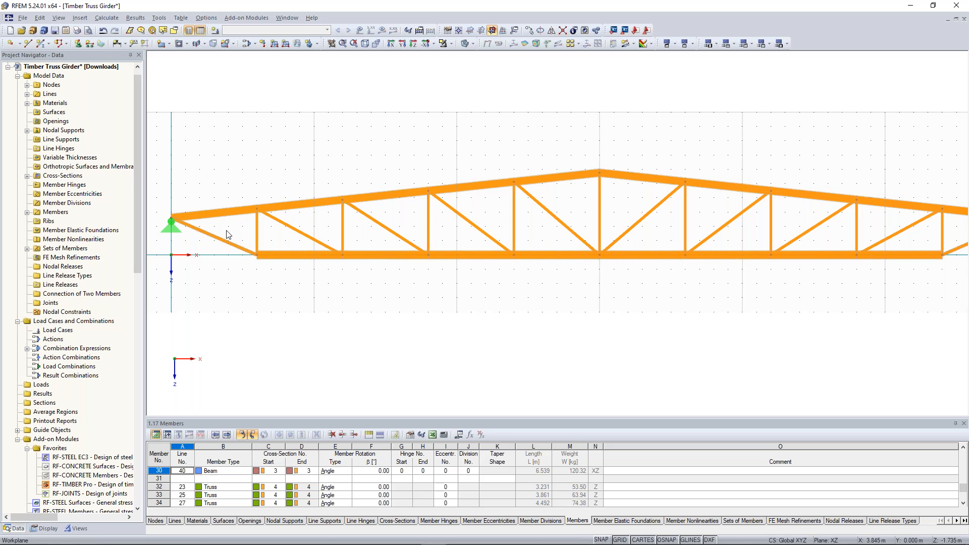
scroll(844, 228, "down", 1)
middle_click_drag(844, 228, 726, 230)
middle_click_drag(461, 282, 493, 281)
scroll(480, 295, "down", 1)
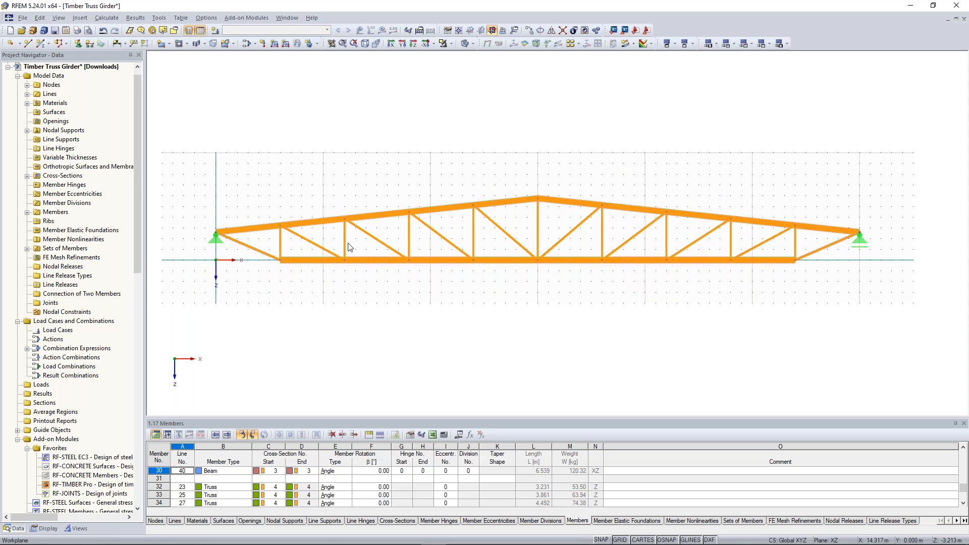
scroll(271, 247, "up", 1)
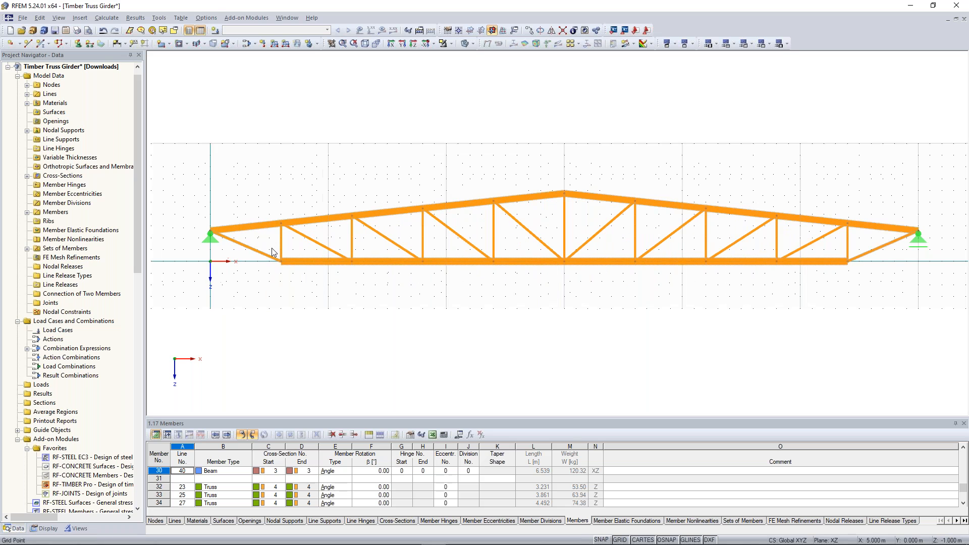
left_click(249, 226)
middle_click_drag(467, 277, 448, 271)
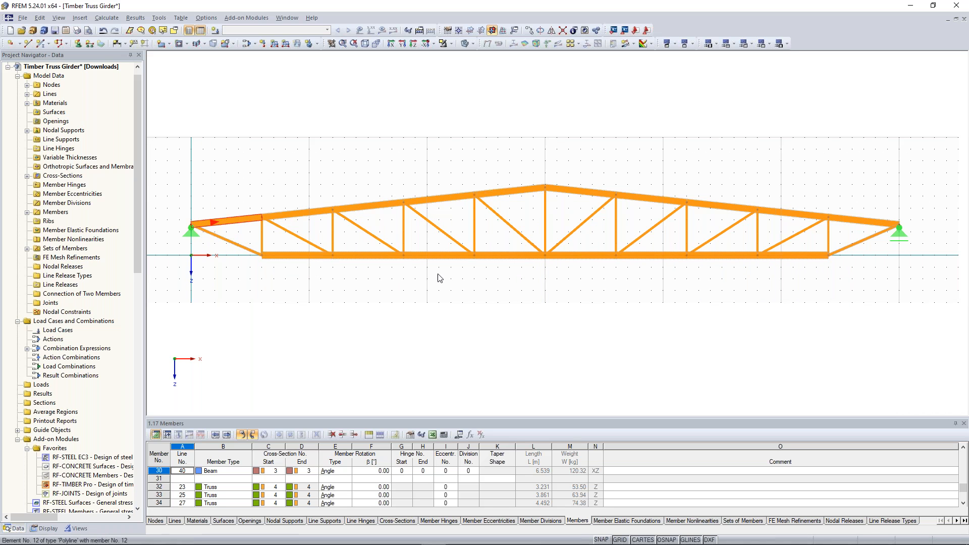
scroll(528, 180, "down", 1)
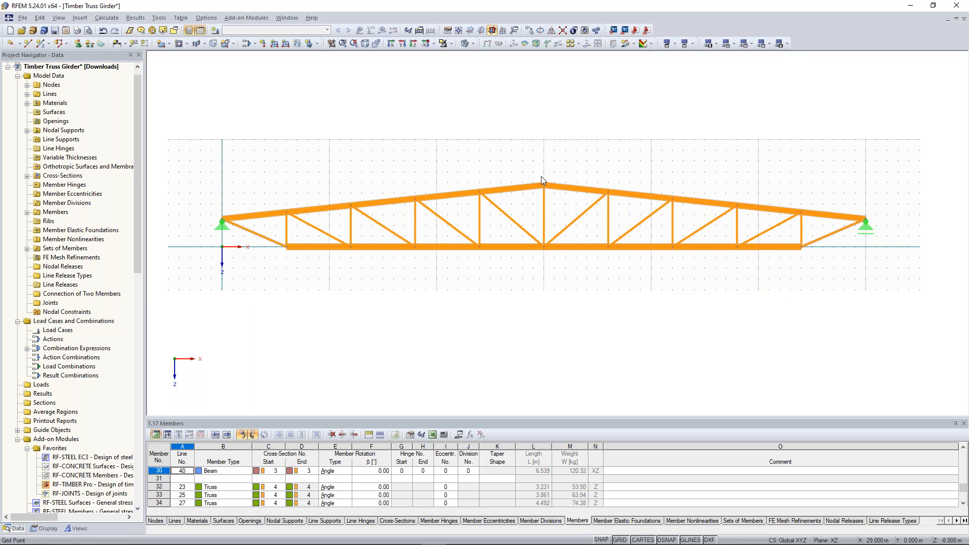
scroll(541, 177, "up", 1)
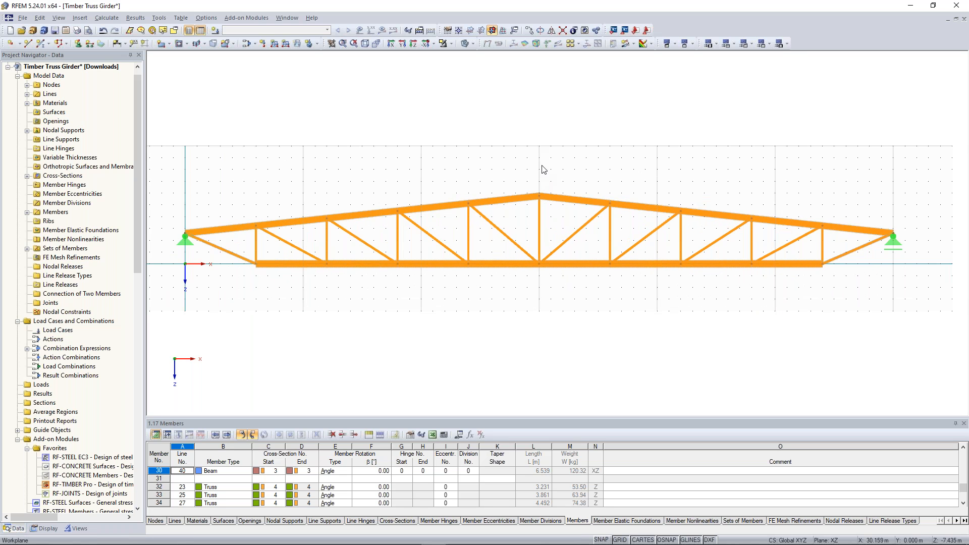
middle_click_drag(529, 166, 542, 165)
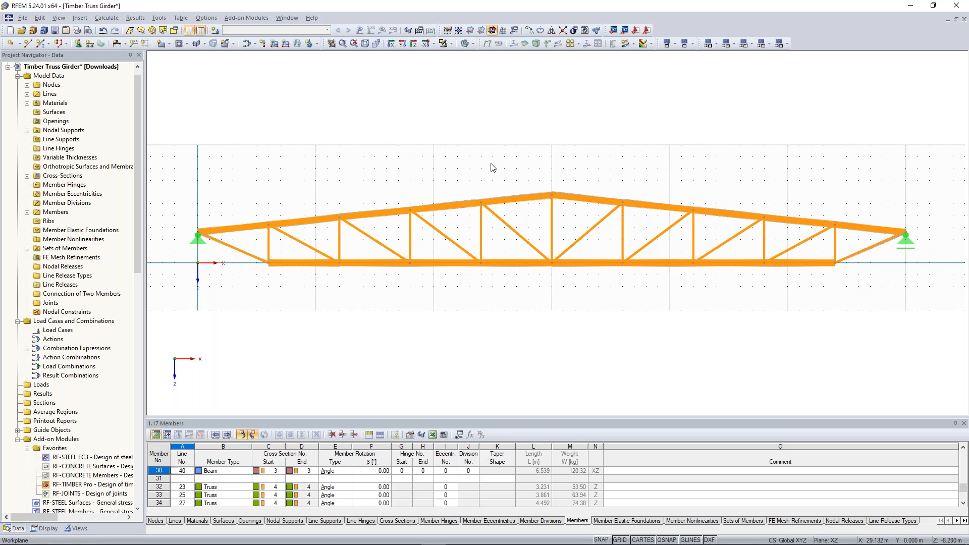
middle_click_drag(489, 127, 376, 162)
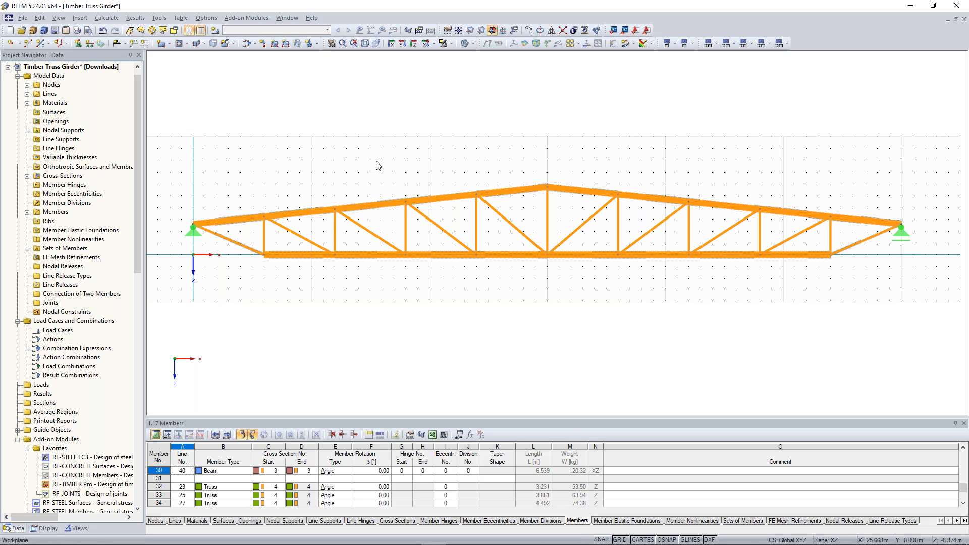
Describe load case 1 as "Self-weight + Roof Load" in the load cases and combinations settings
left_click(215, 30)
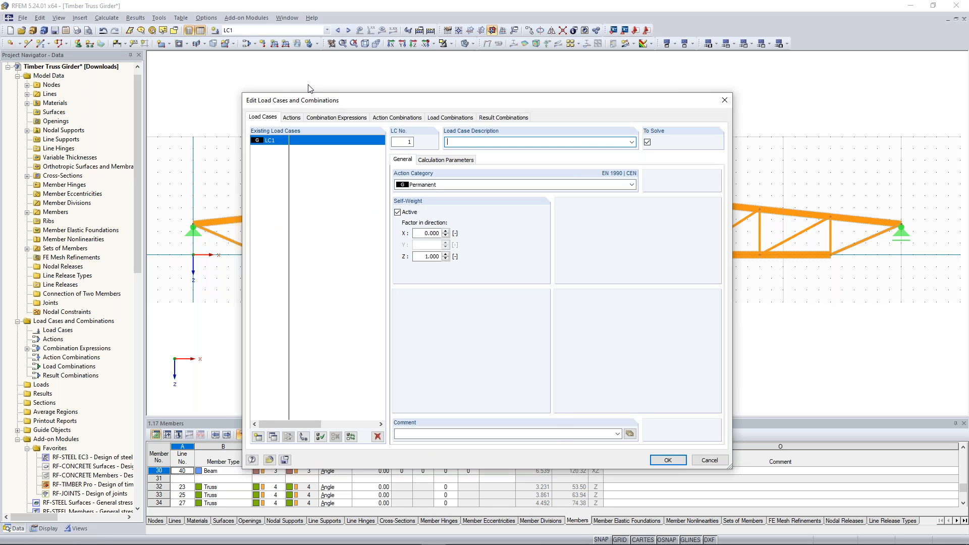
left_click(611, 125)
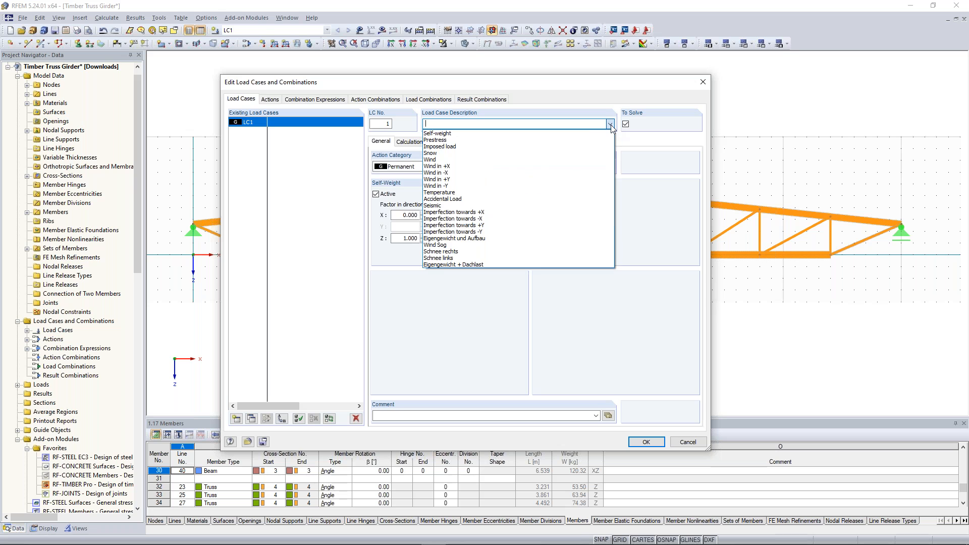
left_click(437, 134)
key("End")
type("+")
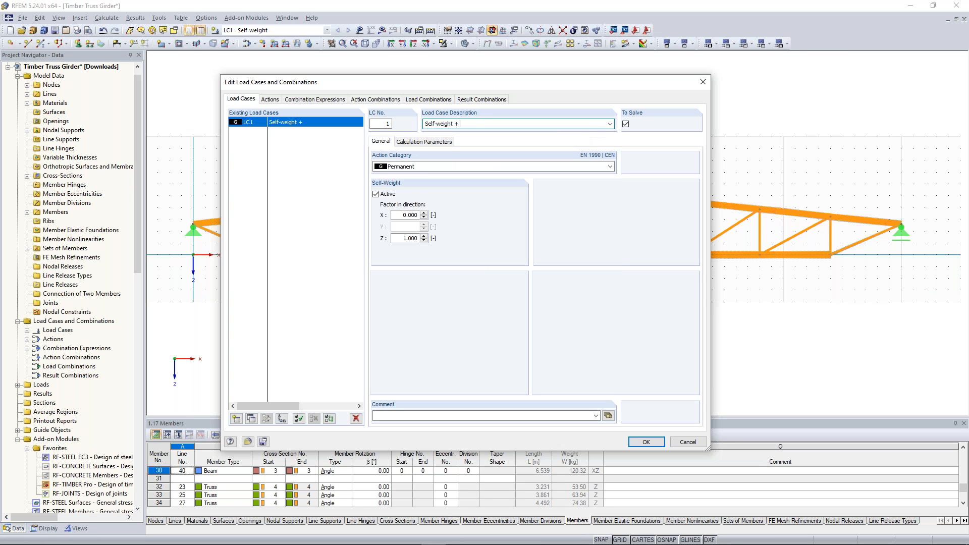
type(" Roof Load")
Create load case 2 with the description "Snow left" and action category Snow (H ≤ 1000 m a.s.l.)
left_click(237, 419)
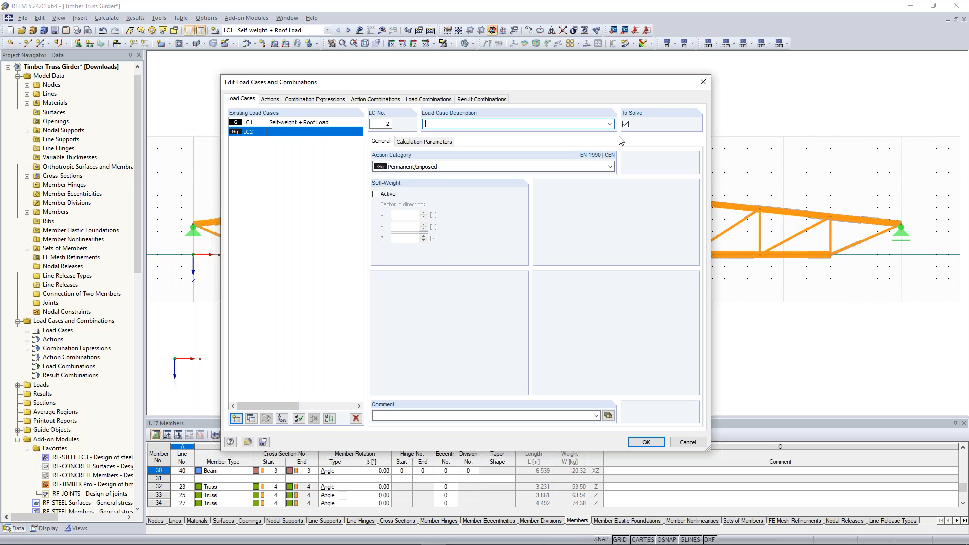
left_click(610, 124)
left_click(554, 159)
left_click(471, 123)
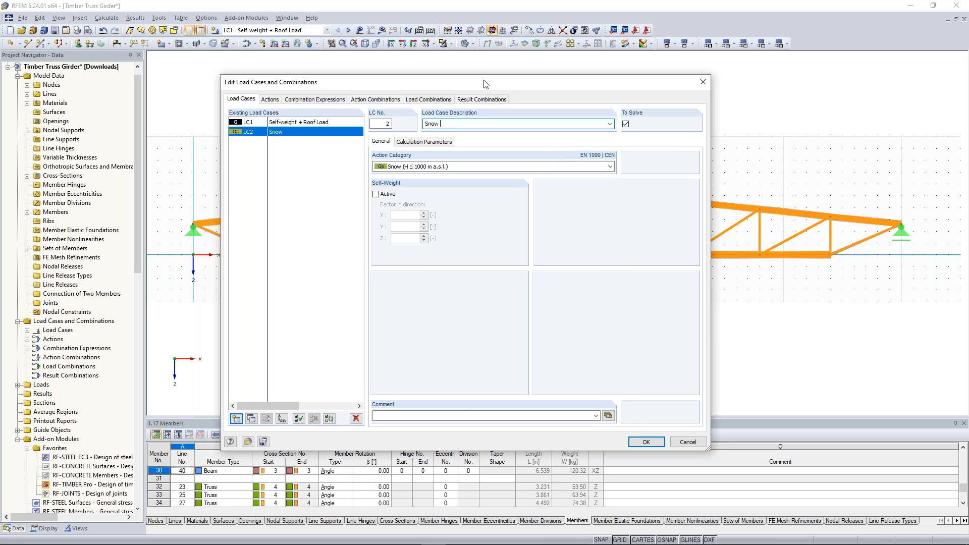
left_click_drag(486, 84, 420, 289)
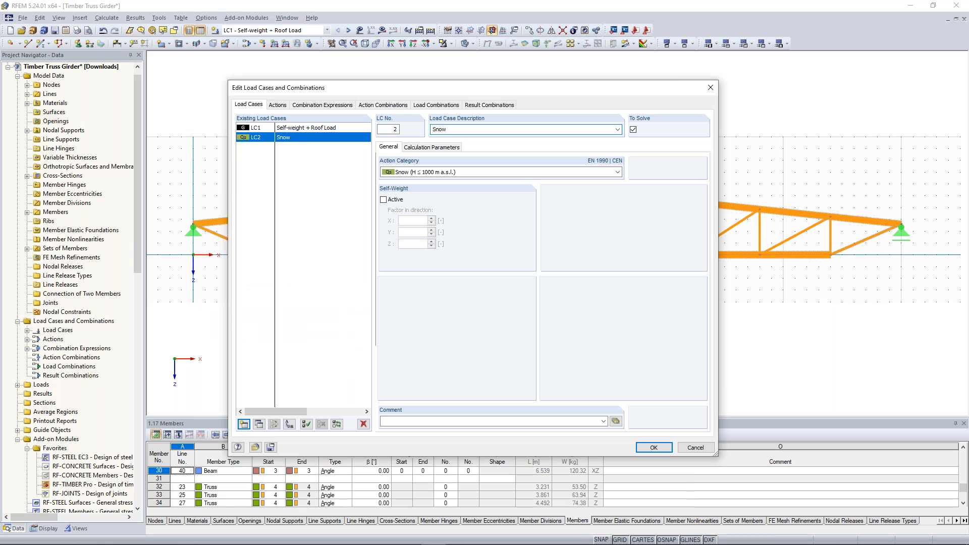
type("left")
Copy the Snow left load case and describe the copy as "Snow right"
left_click(259, 425)
double_click(449, 129)
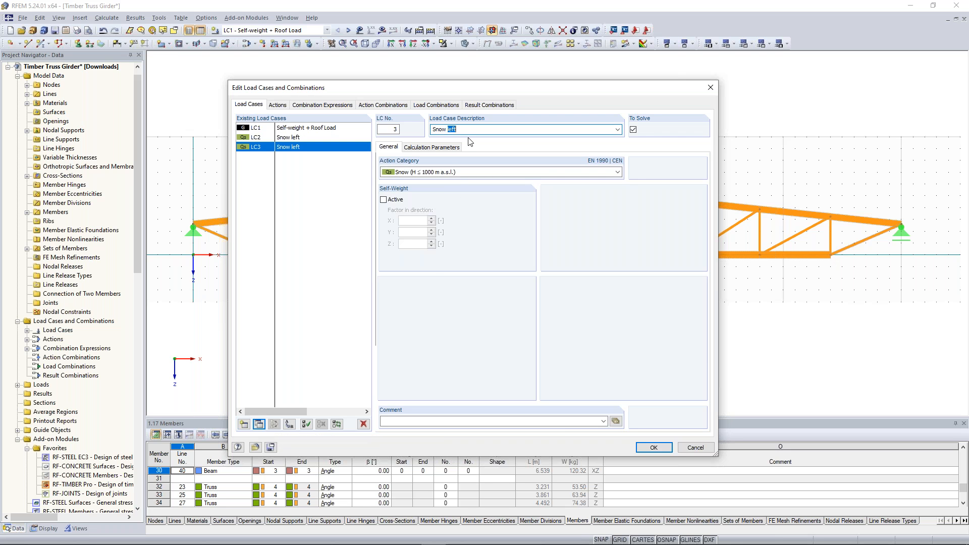
type("re")
type("ight")
left_click_drag(497, 83, 517, 60)
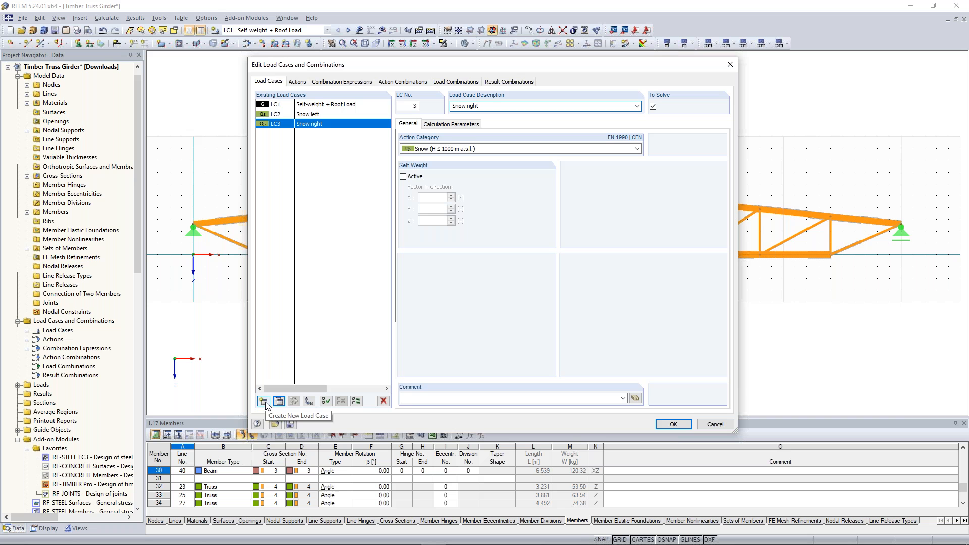
Create load case 4 with the description "Wind suction" and action category Wind
left_click(263, 401)
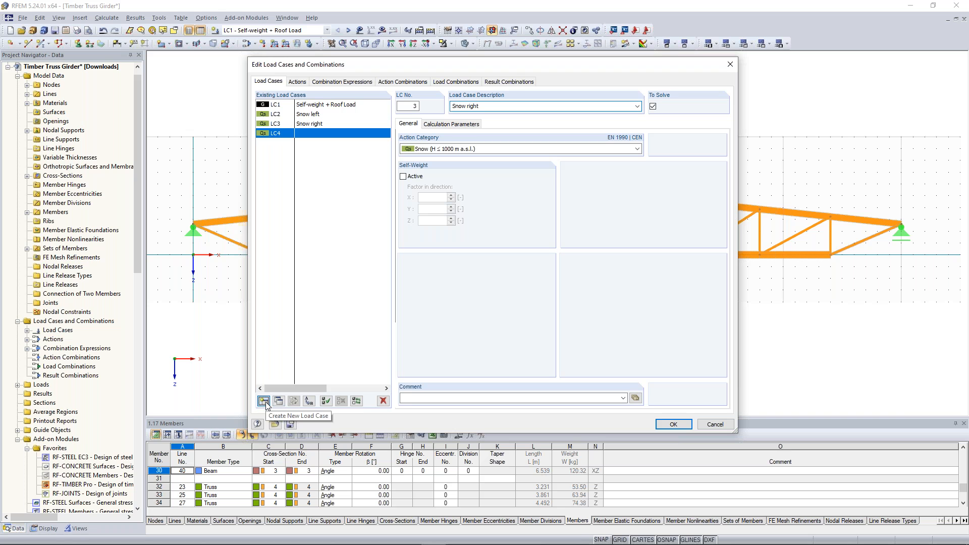
left_click(638, 105)
left_click(617, 145)
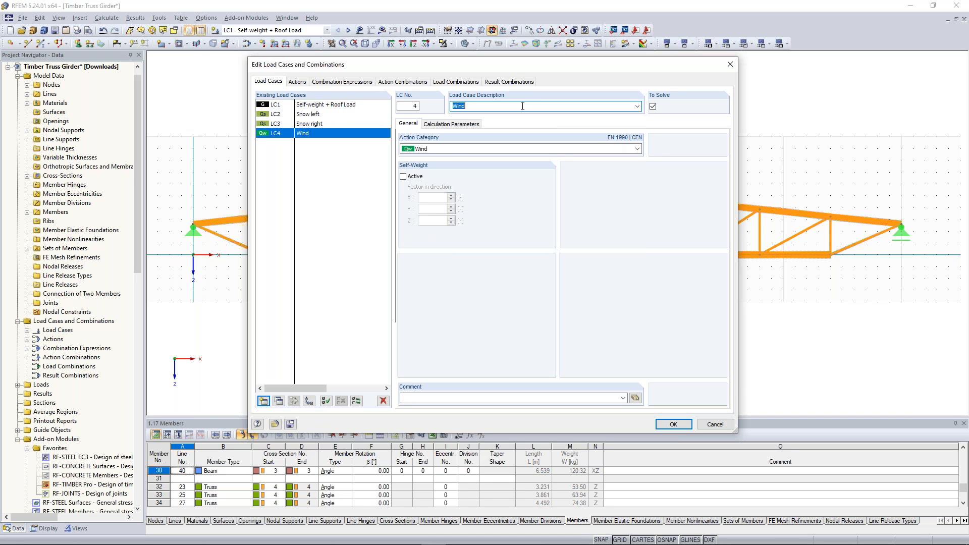
left_click(522, 106)
type("suction")
left_click_drag(540, 65, 526, 288)
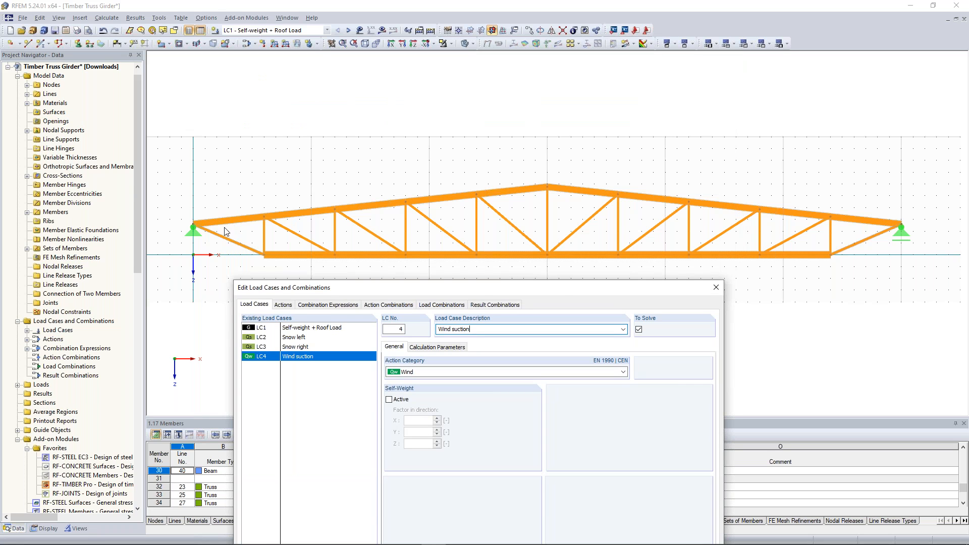
left_click_drag(559, 288, 574, 82)
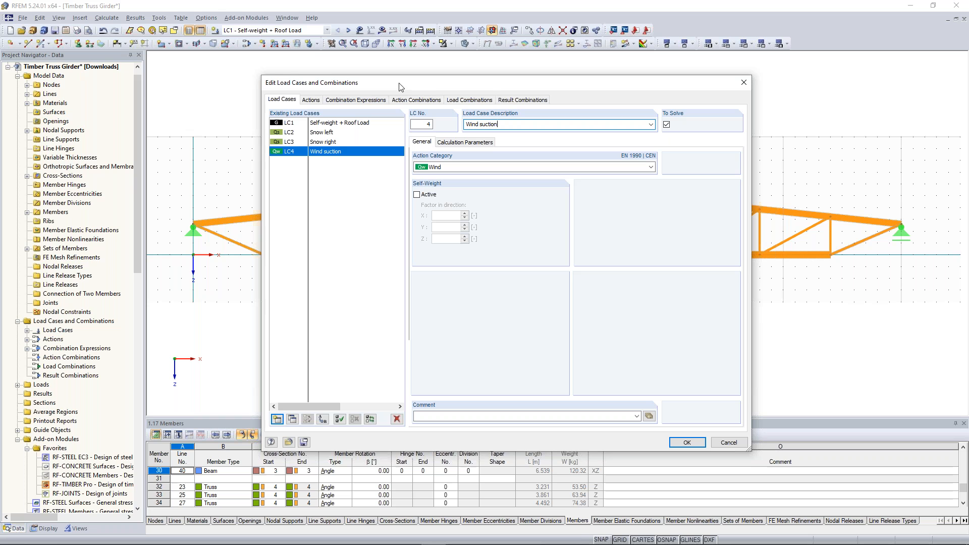
Set the load cases of the Snow action to act simultaneously and accept the load case definitions
left_click(313, 103)
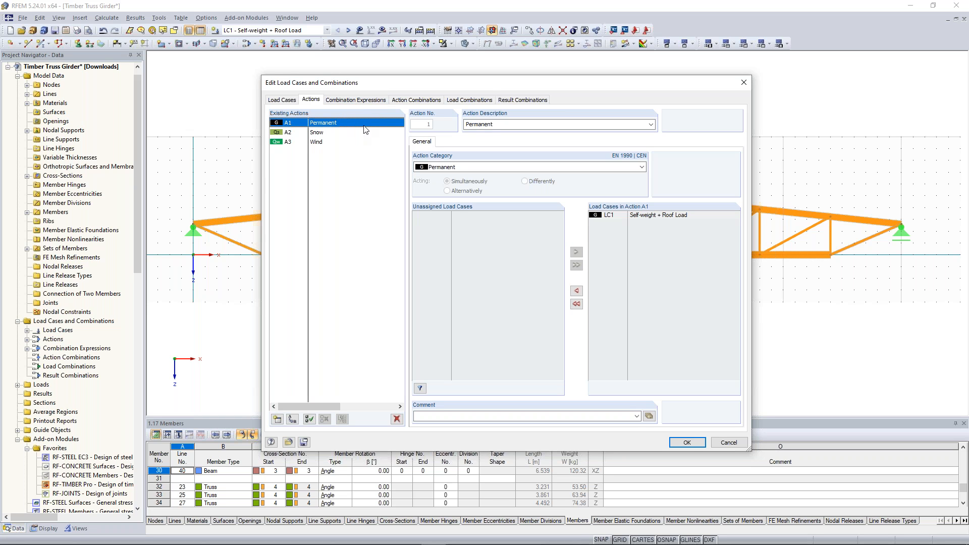
left_click(323, 134)
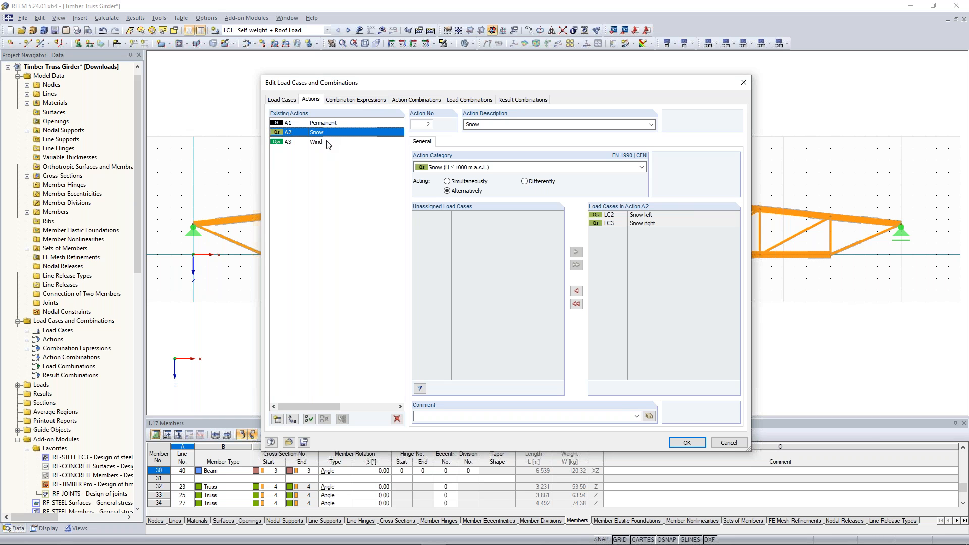
left_click(447, 181)
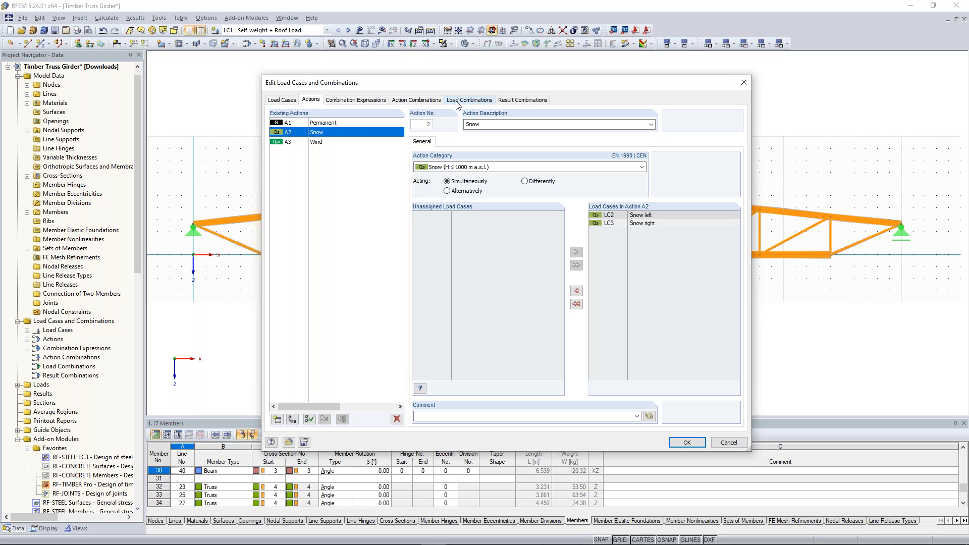
left_click(689, 446)
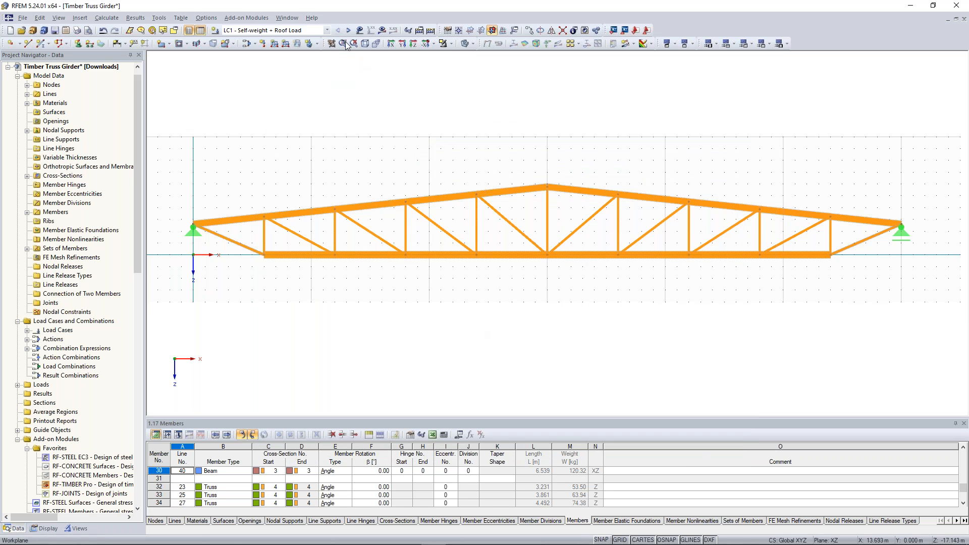
Apply a uniform 2.5 kN/m force in global ZL direction to the upper chord's set of members in load case 1
scroll(509, 168, "down", 1)
scroll(510, 168, "up", 1)
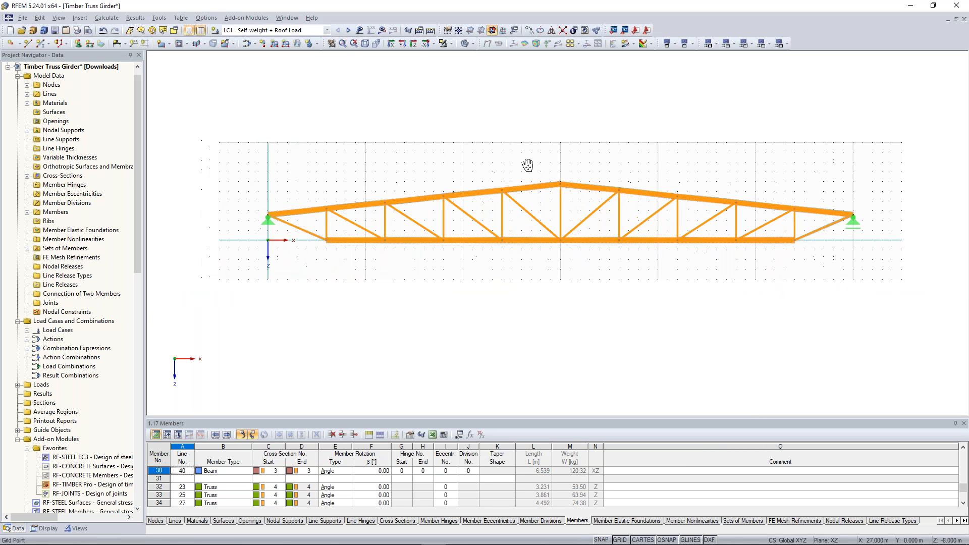
scroll(503, 159, "down", 1)
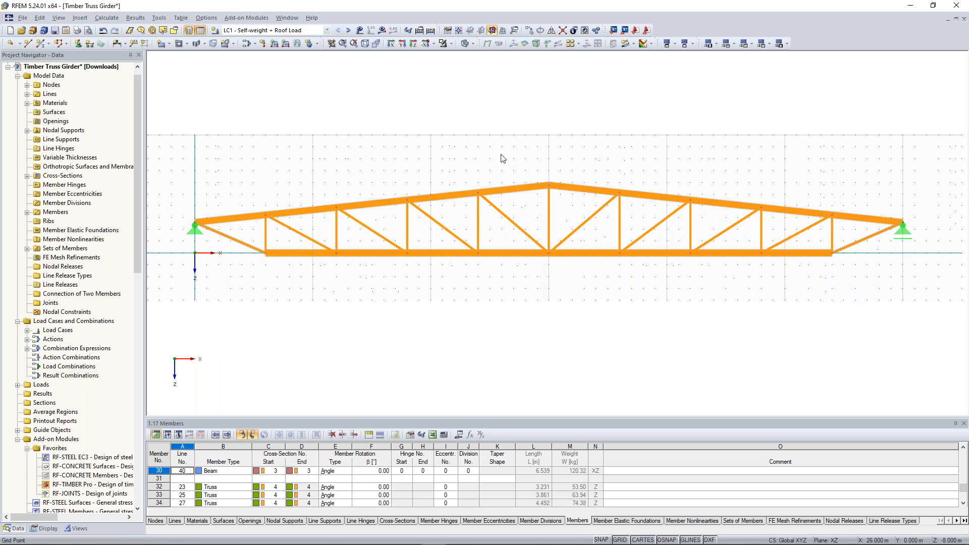
middle_click_drag(489, 152, 489, 159)
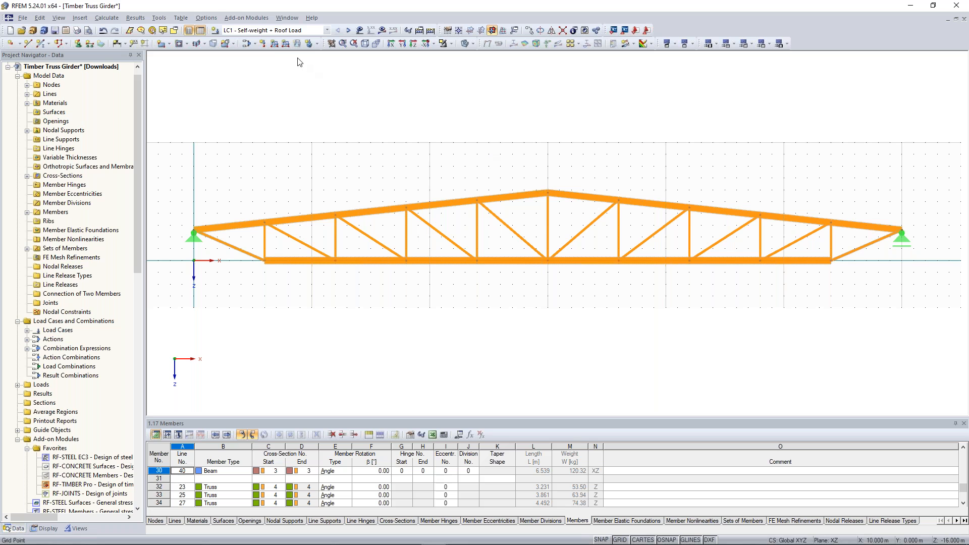
left_click(273, 45)
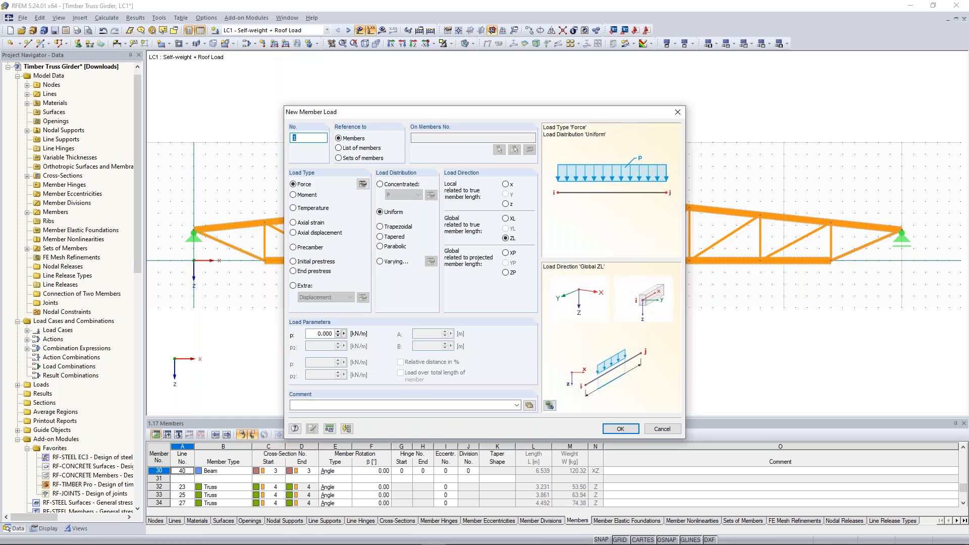
left_click(338, 158)
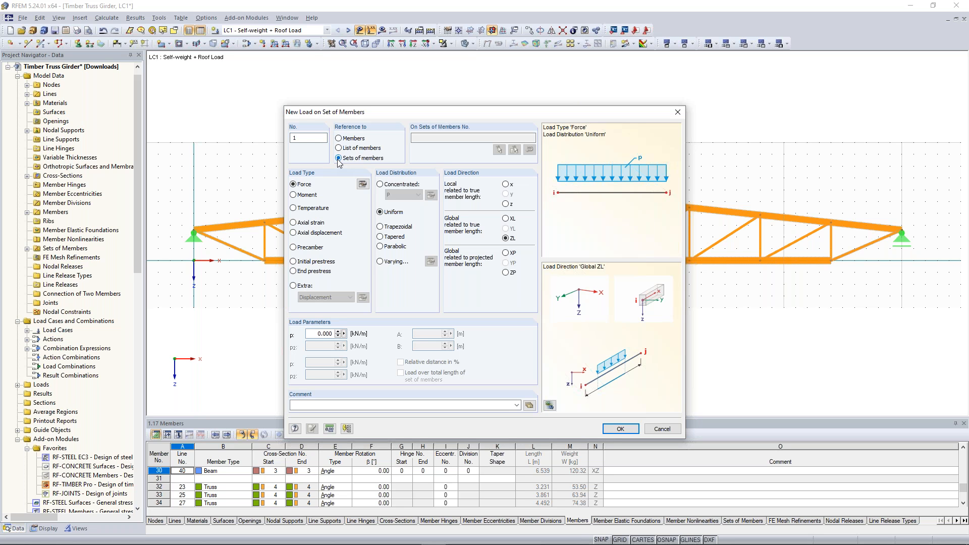
left_click(311, 335)
type("2,5")
left_click(507, 241)
left_click(618, 428)
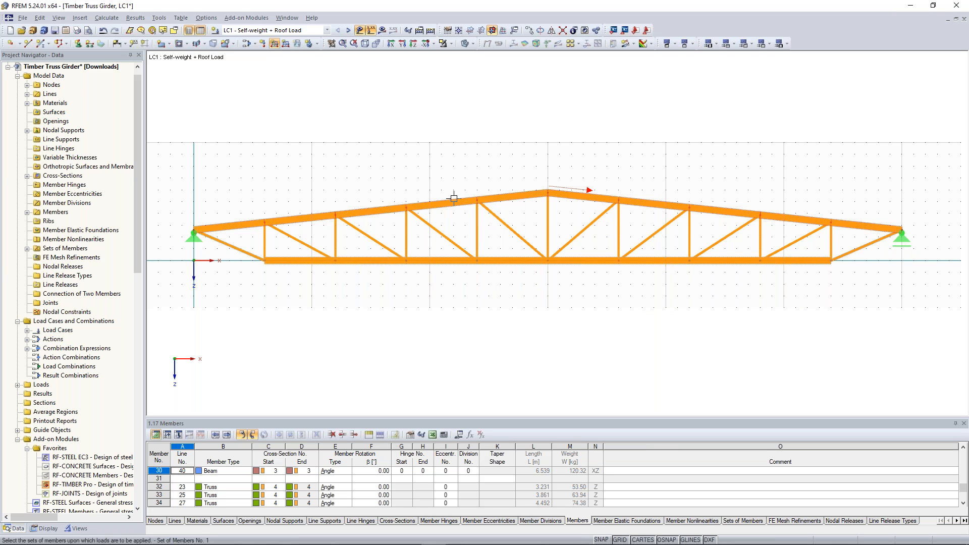
left_click(454, 198)
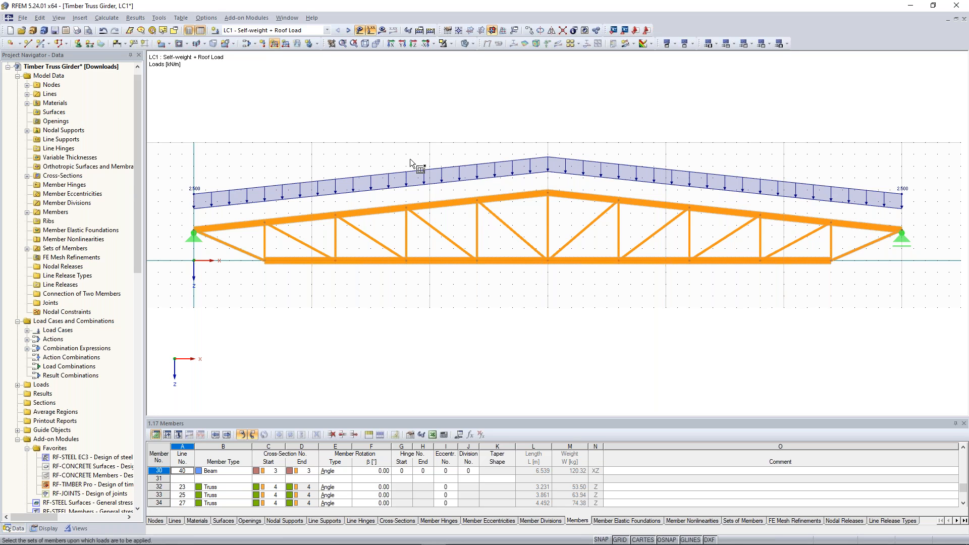
key("Escape")
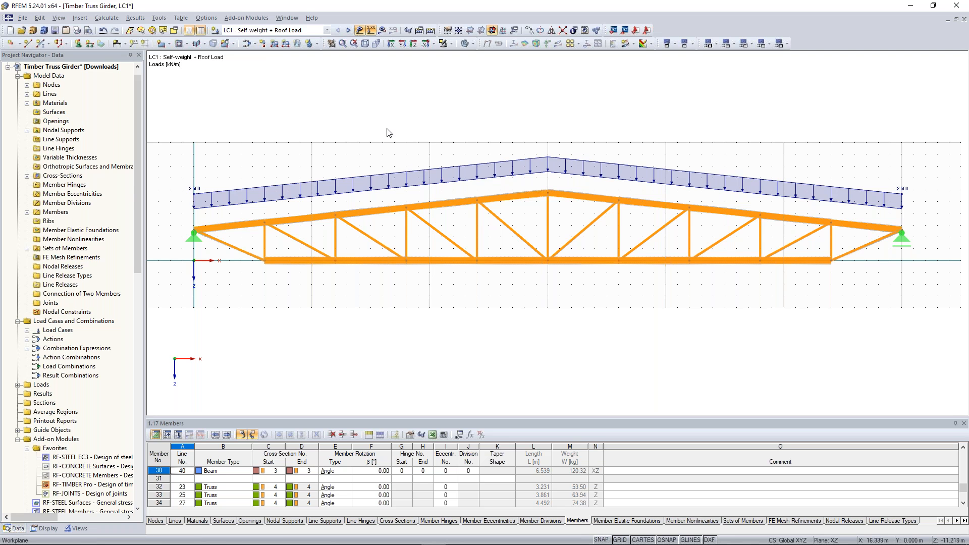
In the Snow left load case, apply a uniform 3.75 kN/m force in projected ZP direction to upper chord members 1-5, left of the ridge
left_click(349, 31)
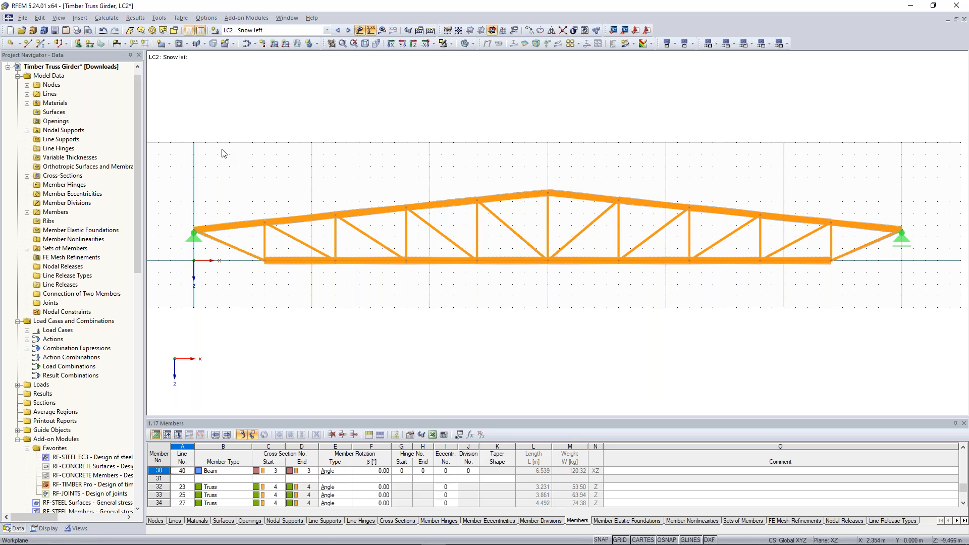
middle_click_drag(222, 150, 260, 139)
left_click_drag(203, 103, 481, 223)
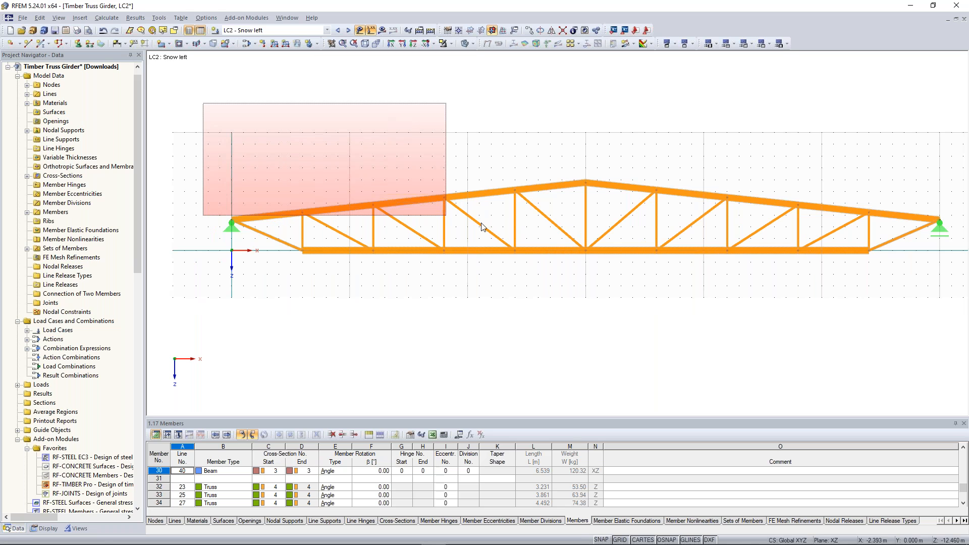
left_click_drag(482, 226, 482, 223)
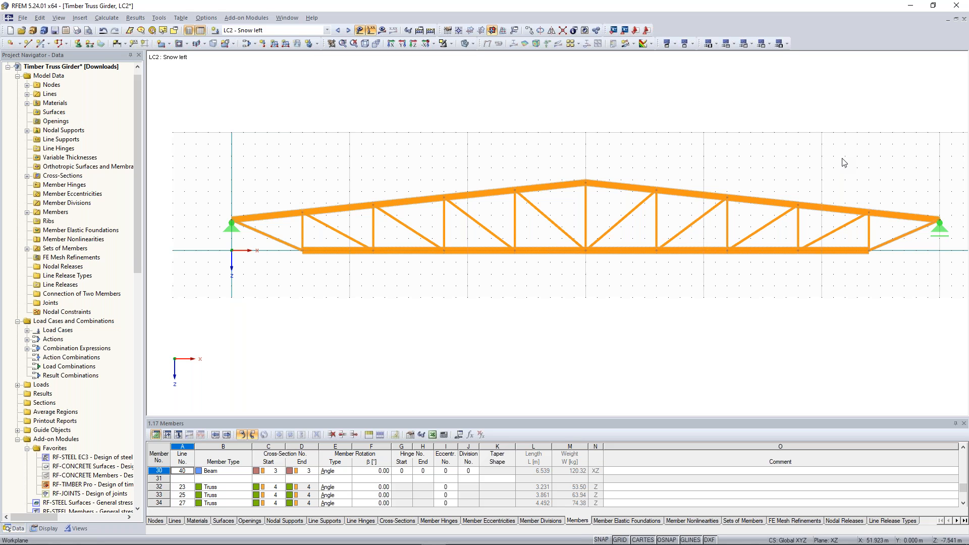
scroll(471, 311, "down", 1)
left_click_drag(217, 133, 585, 236)
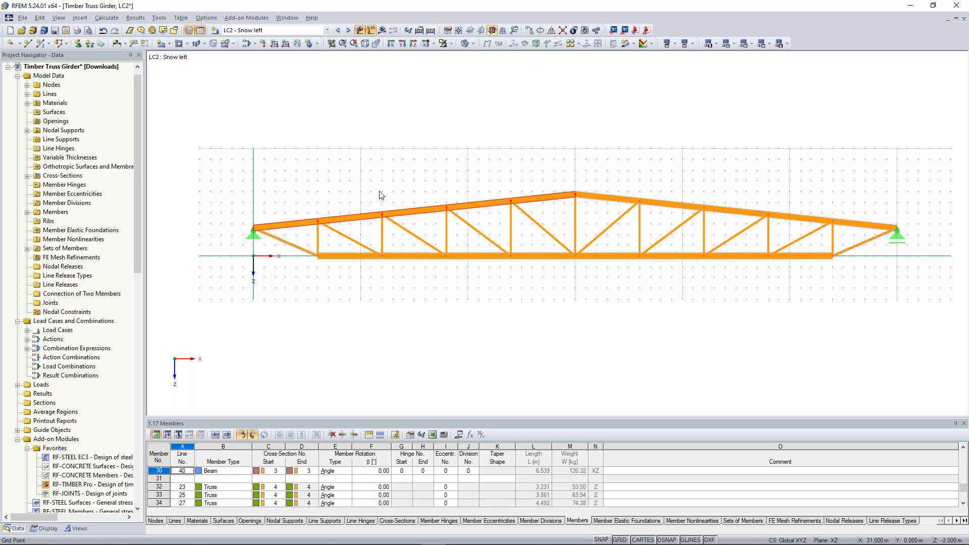
scroll(295, 222, "up", 2)
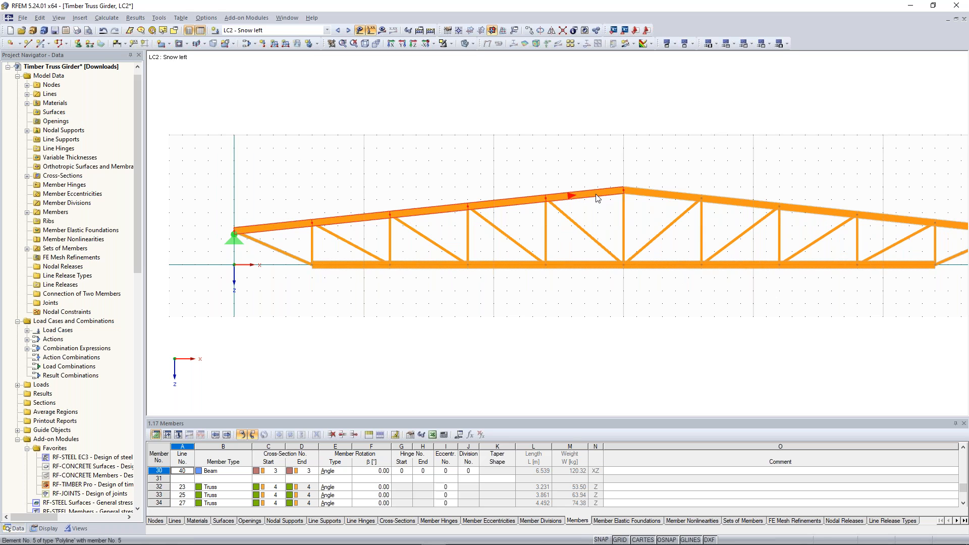
left_click(274, 44)
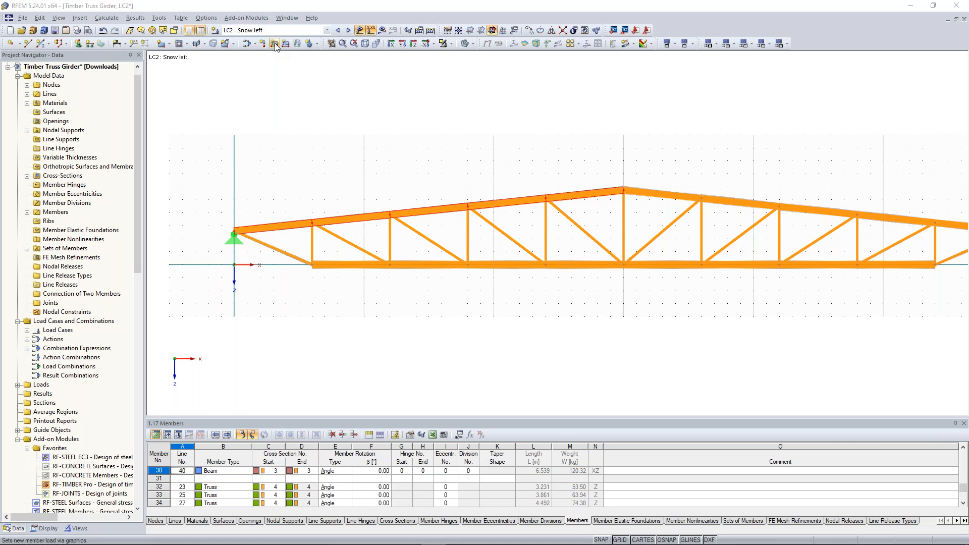
left_click(275, 45)
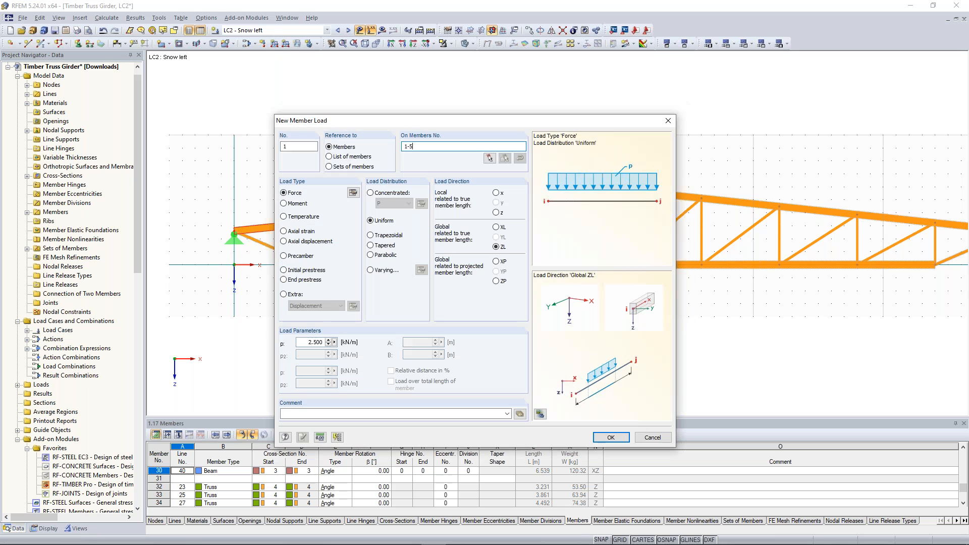
type("3,75")
left_click(498, 281)
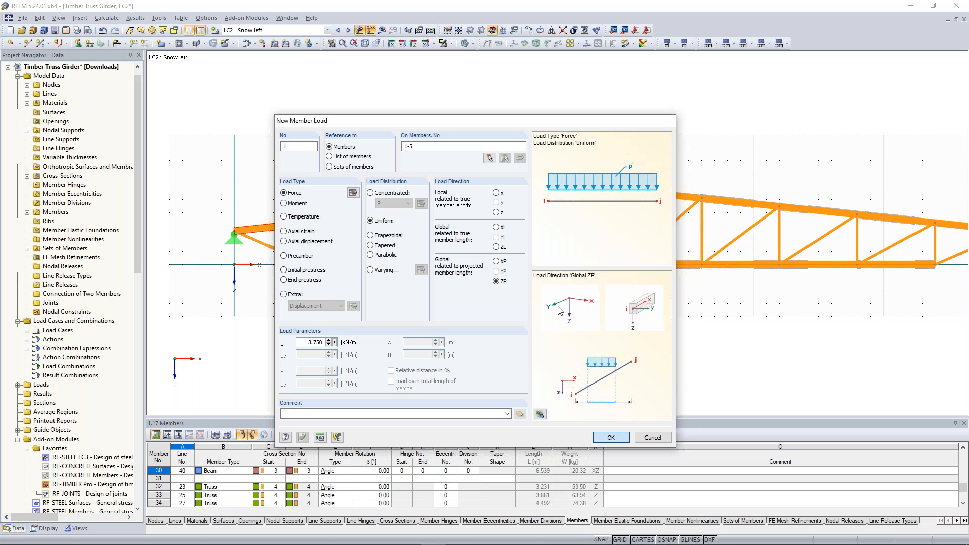
left_click(611, 438)
scroll(683, 149, "down", 8)
middle_click_drag(683, 150, 587, 158)
scroll(679, 165, "up", 4)
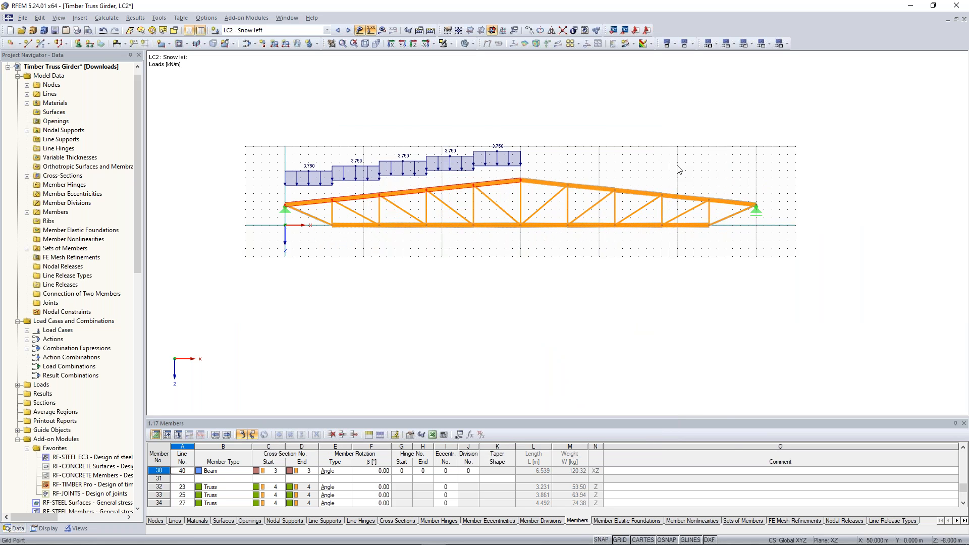
In the Snow right load case, apply a uniform 3.75 kN/m force in projected ZP direction to upper chord members 6-10, right of the ridge
left_click(348, 30)
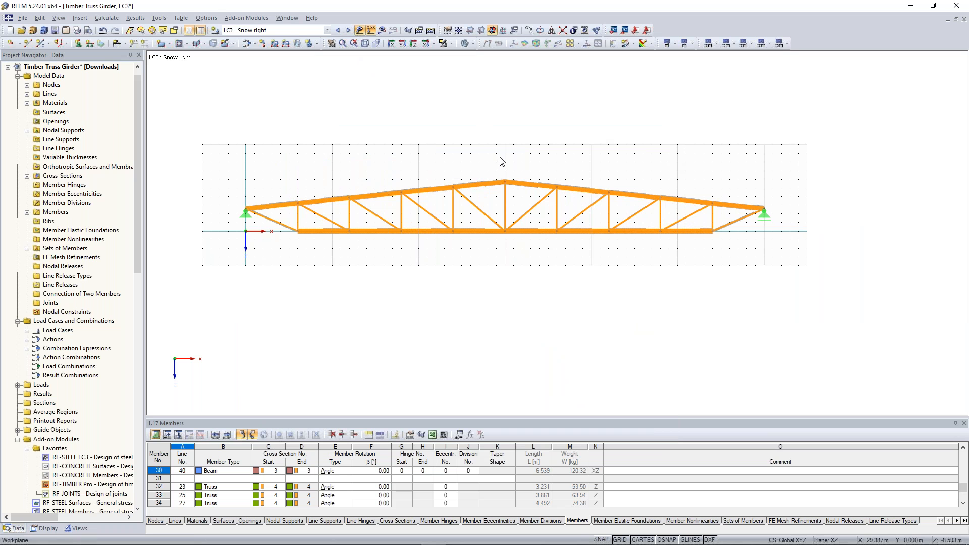
left_click_drag(500, 156, 787, 217)
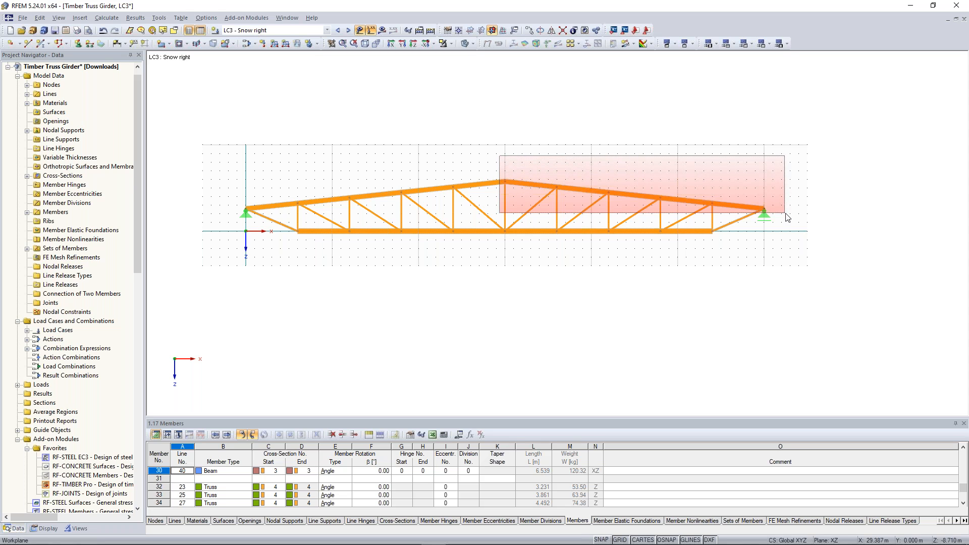
left_click_drag(785, 214, 786, 213)
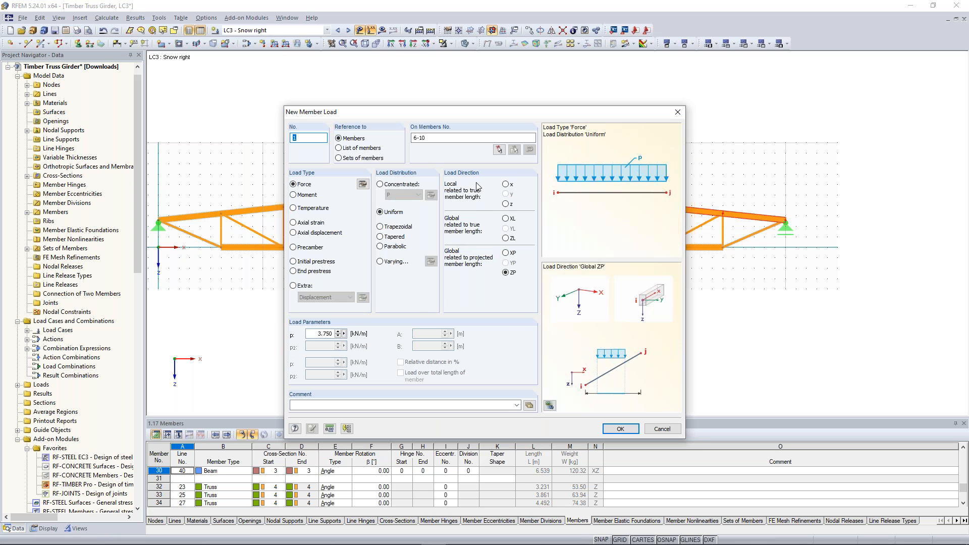
left_click(626, 429)
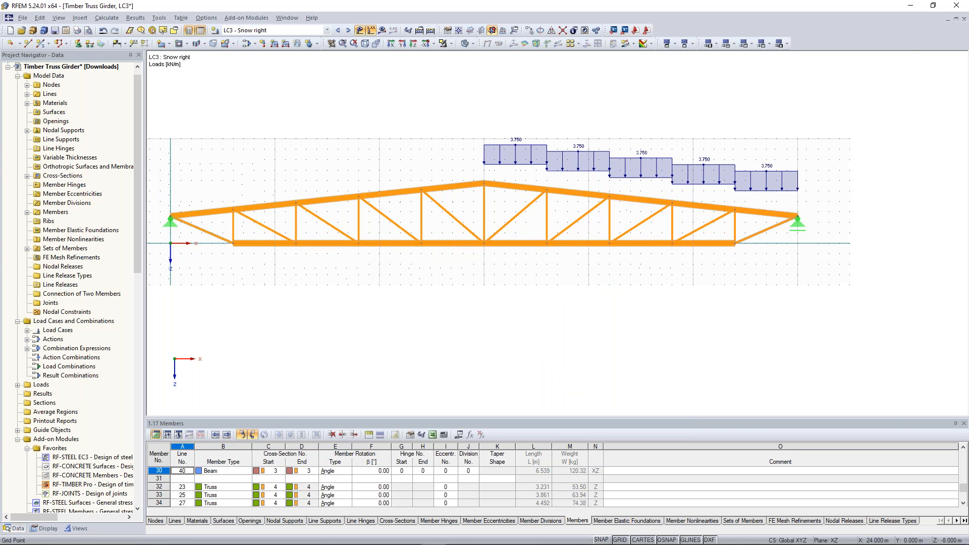
In the Wind suction load case, apply a uniform -2.4 kN/m force in local z direction to the upper chord's set of members
left_click(348, 31)
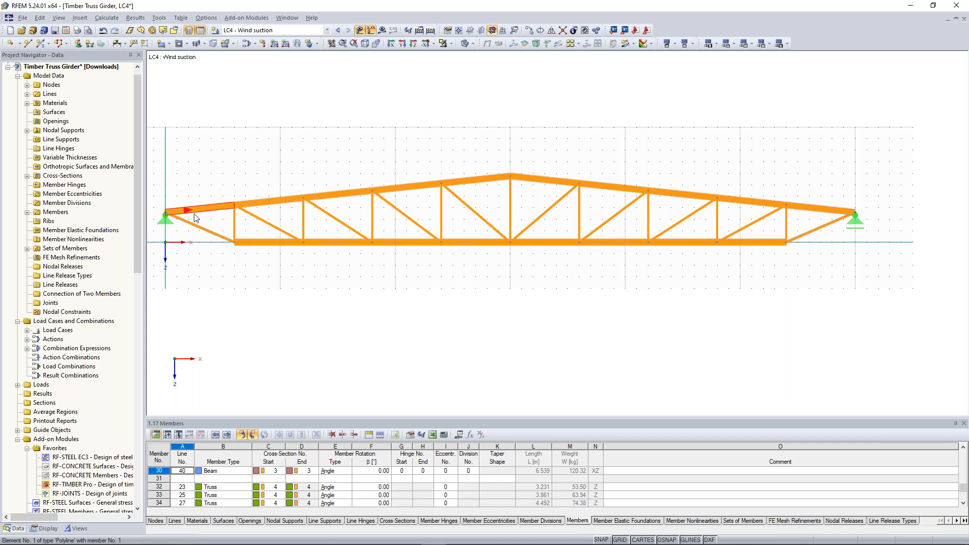
left_click(274, 43)
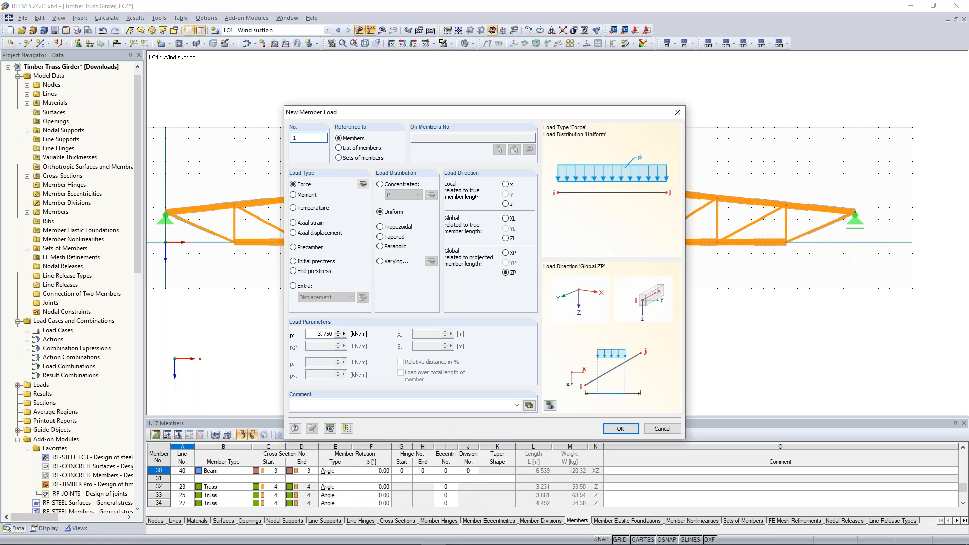
left_click(338, 158)
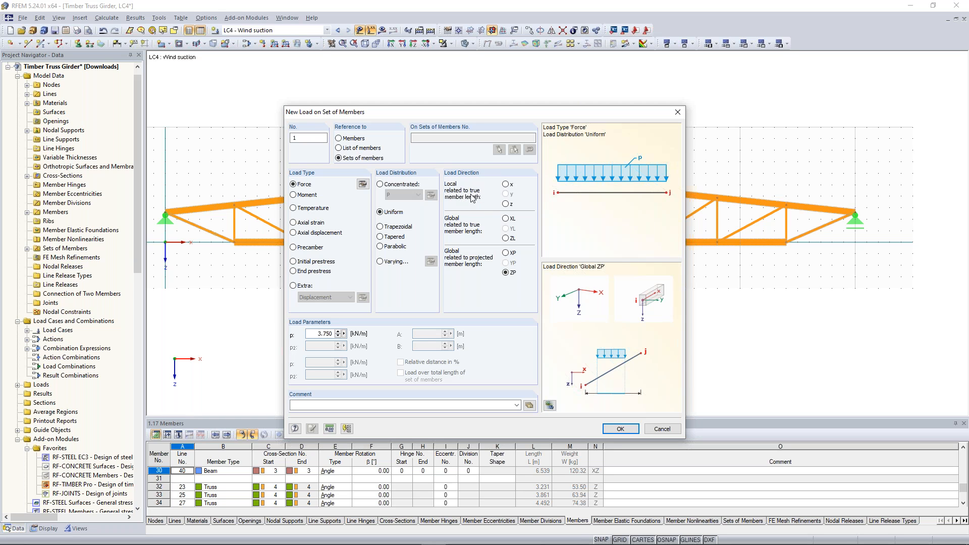
left_click(506, 204)
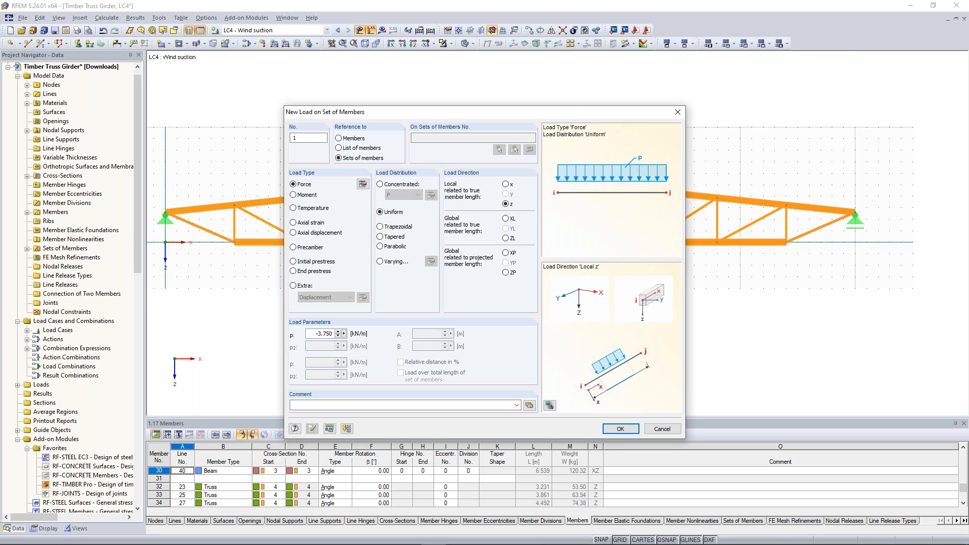
left_click_drag(318, 334, 333, 334)
type("2,4")
left_click(621, 428)
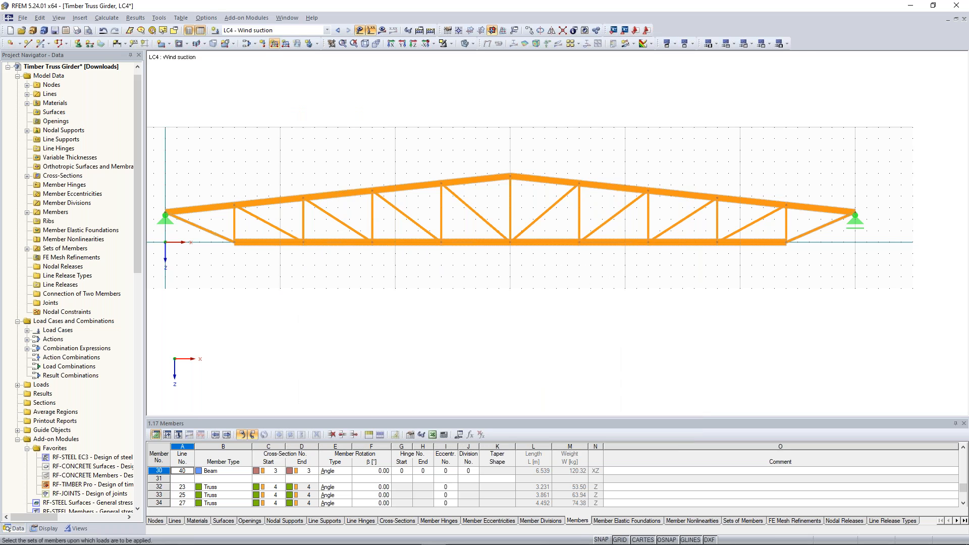
left_click(368, 193)
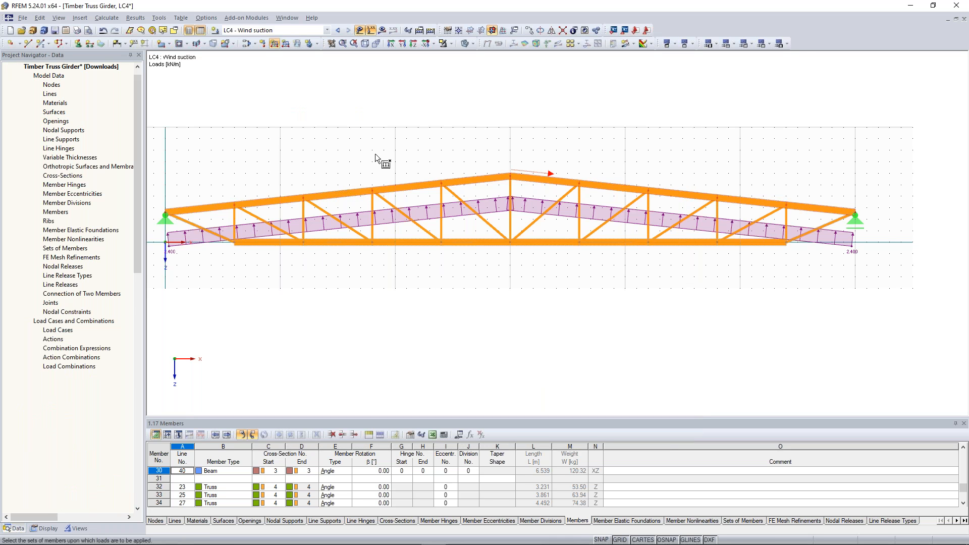
Show the members' local axis systems to check the wind suction load's direction, and hide them again
scroll(375, 139, "down", 1)
middle_click_drag(374, 139, 420, 150)
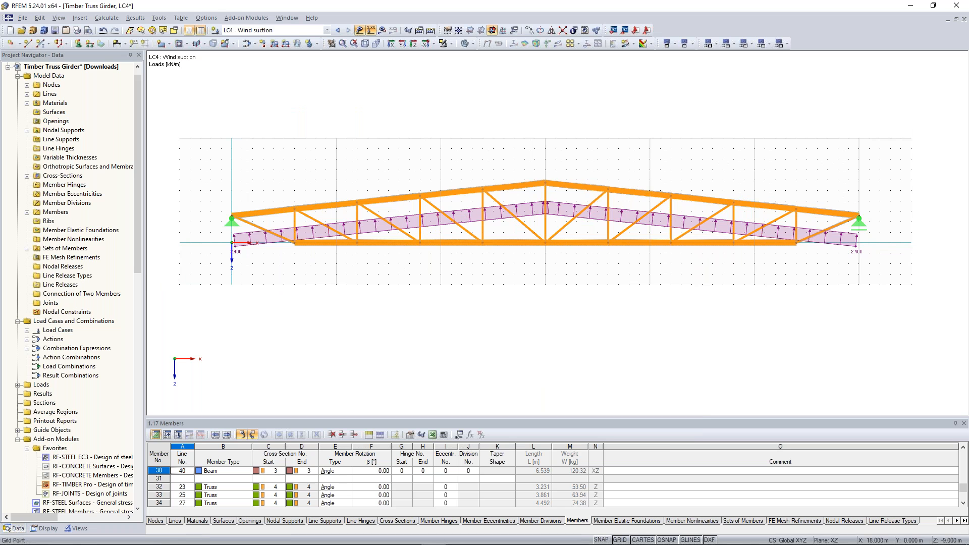
scroll(422, 144, "up", 1)
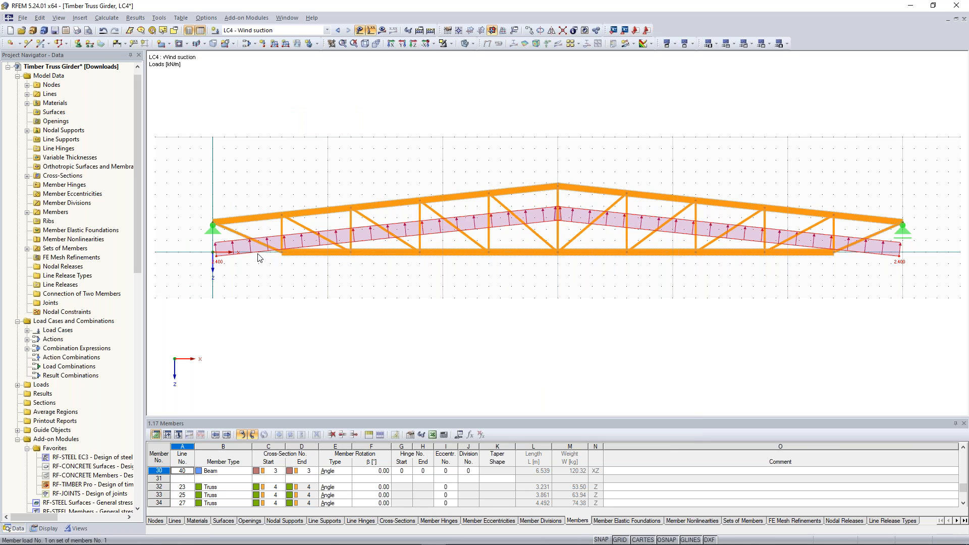
middle_click_drag(410, 147, 403, 140)
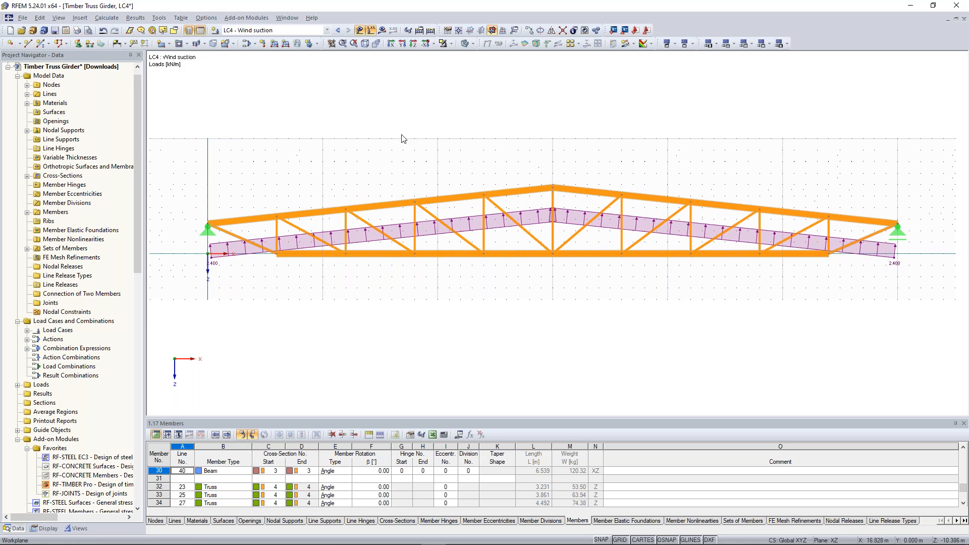
scroll(311, 204, "up", 2)
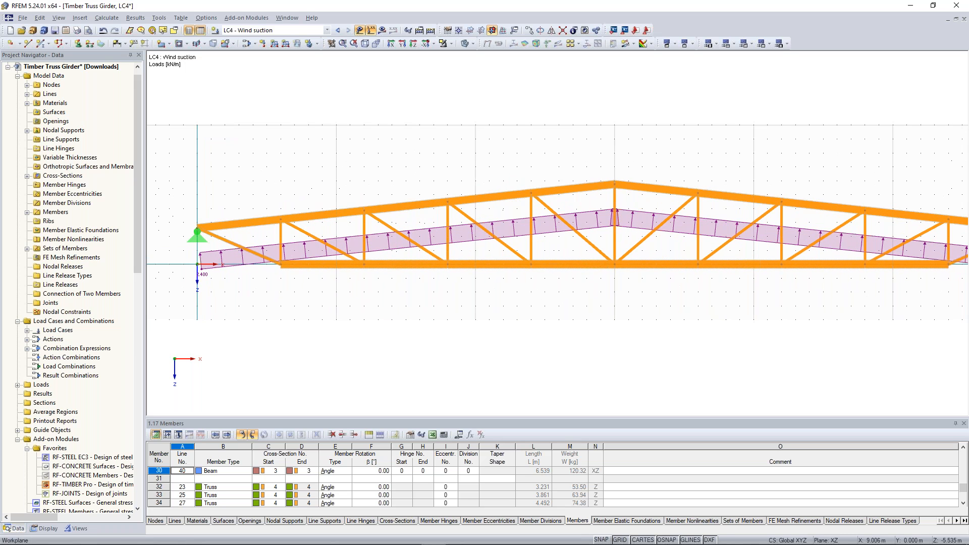
right_click(336, 213)
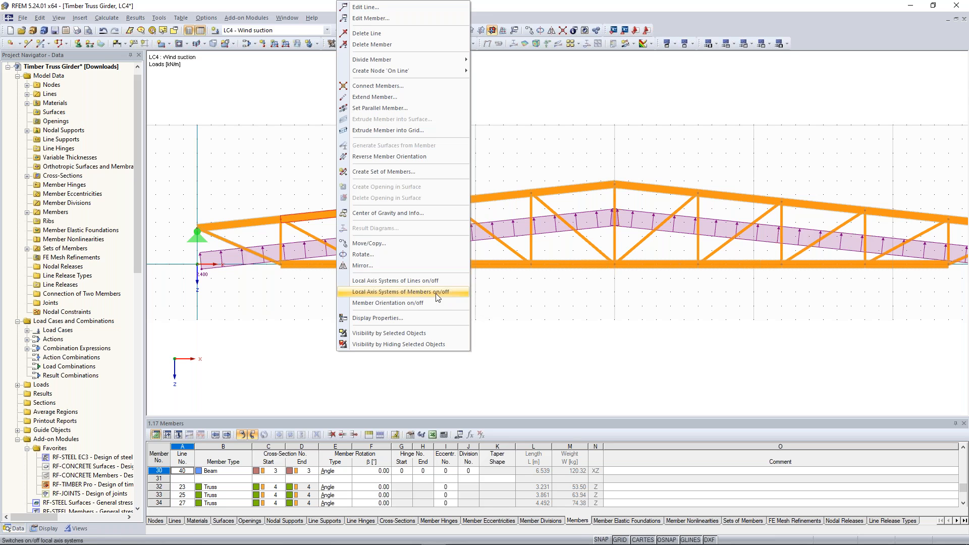
left_click(400, 292)
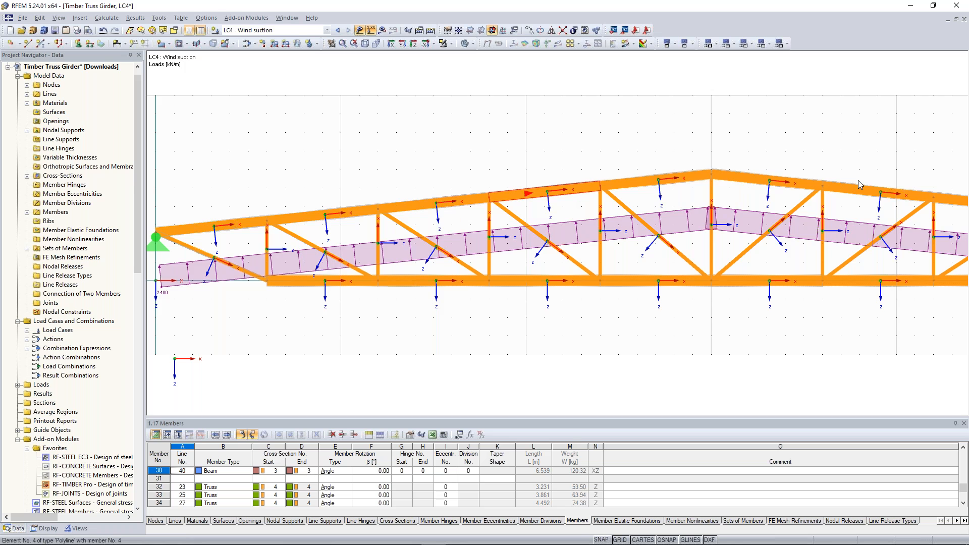
scroll(858, 181, "down", 2)
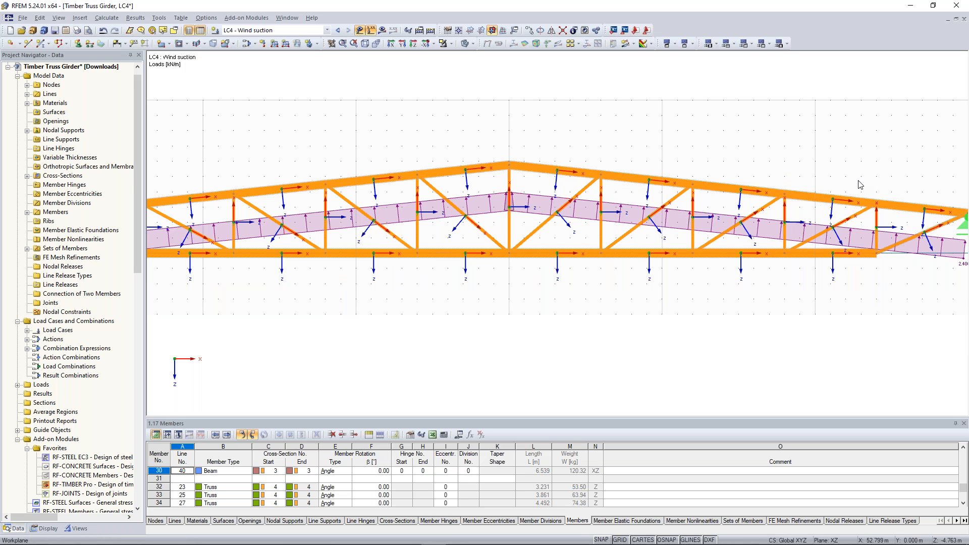
scroll(699, 160, "down", 1)
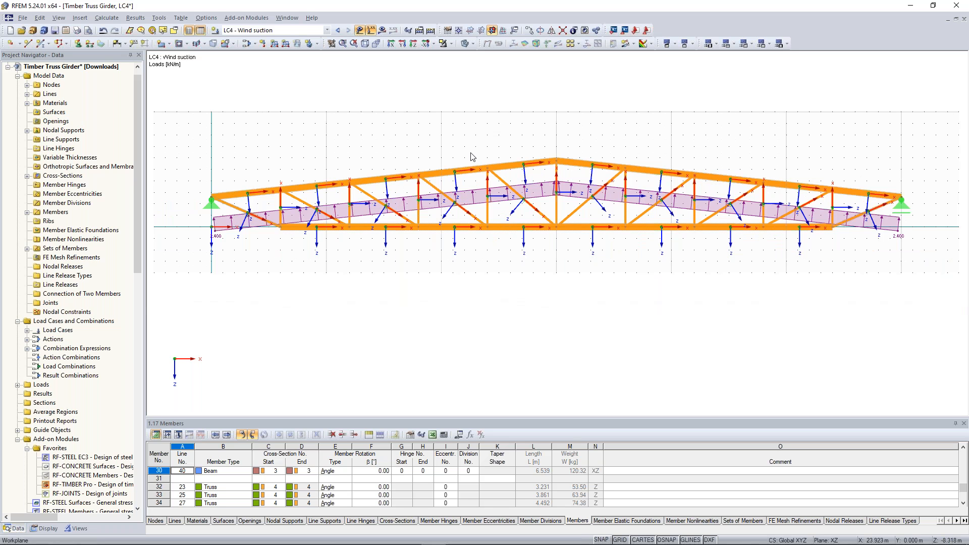
scroll(470, 153, "down", 1)
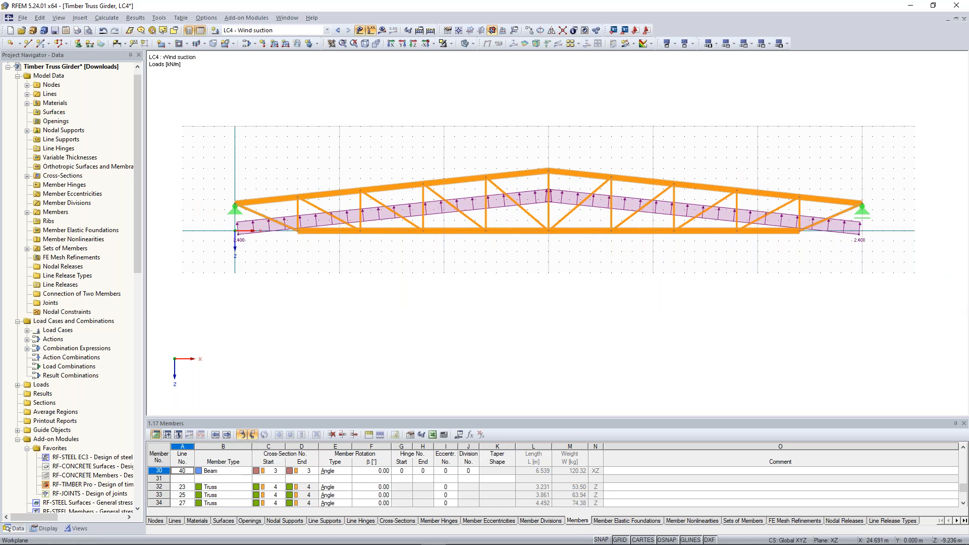
scroll(464, 358, "up", 1)
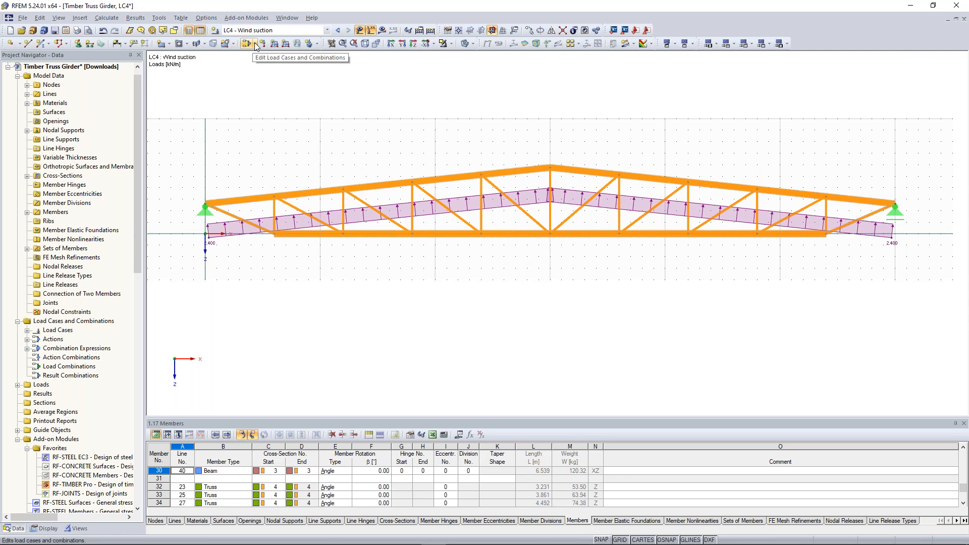
Delete the SLS combination expressions CE2 to CE4 from the load case and combination settings
left_click(256, 45)
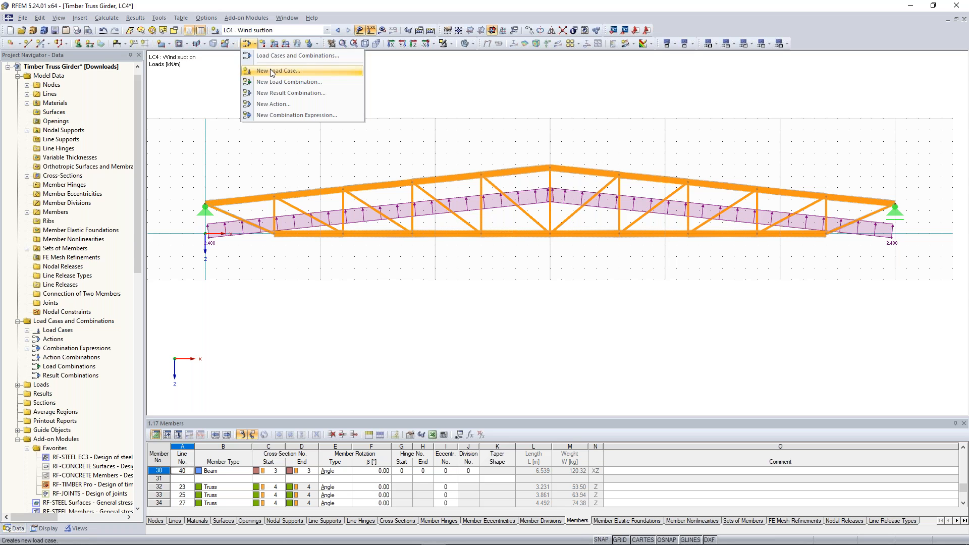
left_click(273, 72)
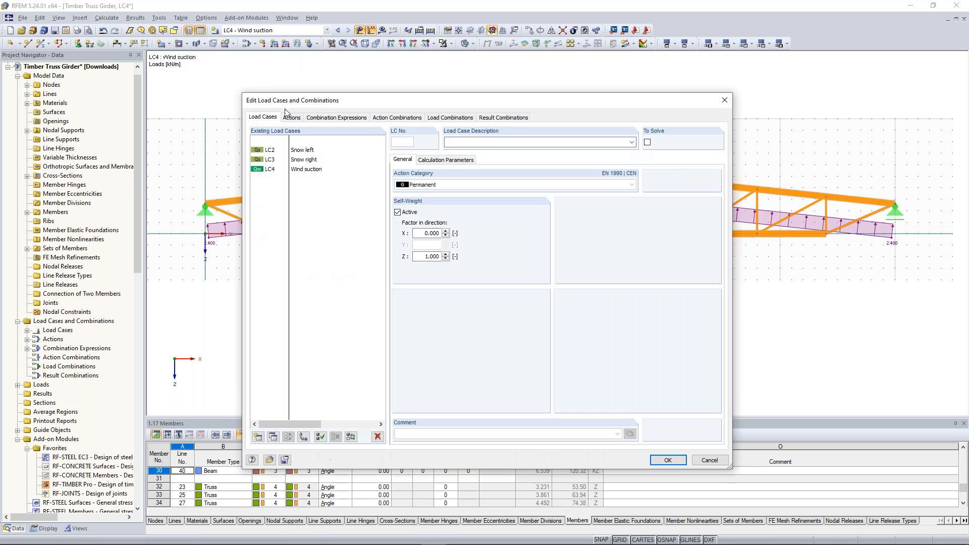
left_click(322, 118)
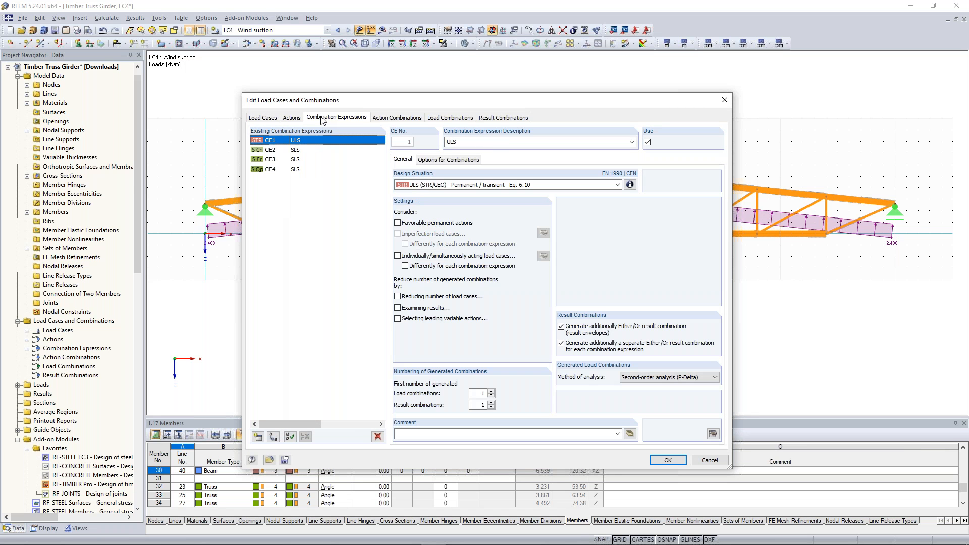
left_click(297, 151)
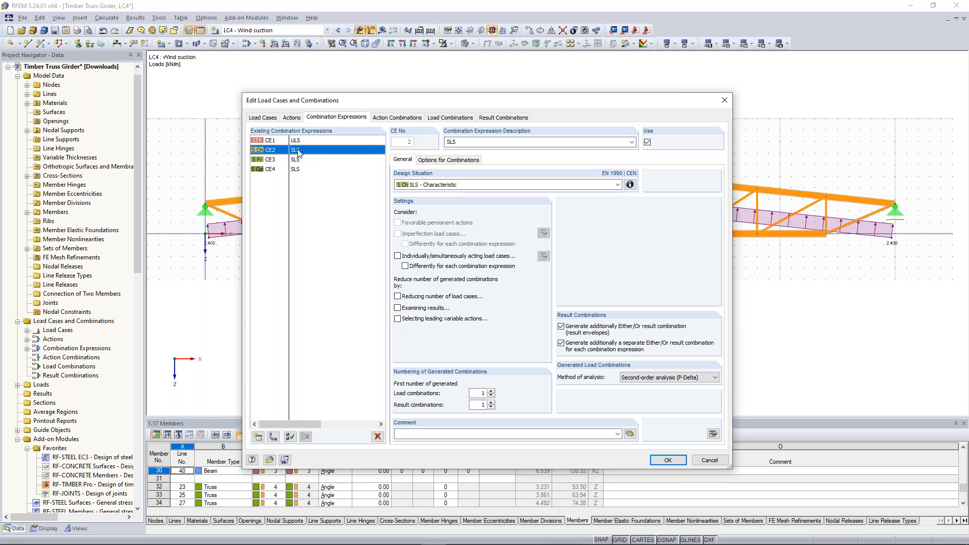
left_click(633, 143)
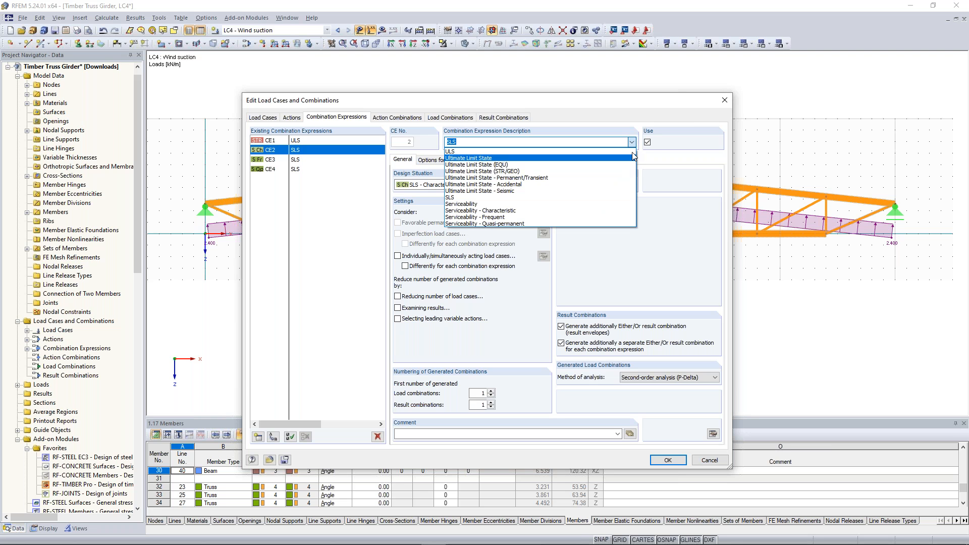
left_click(632, 146)
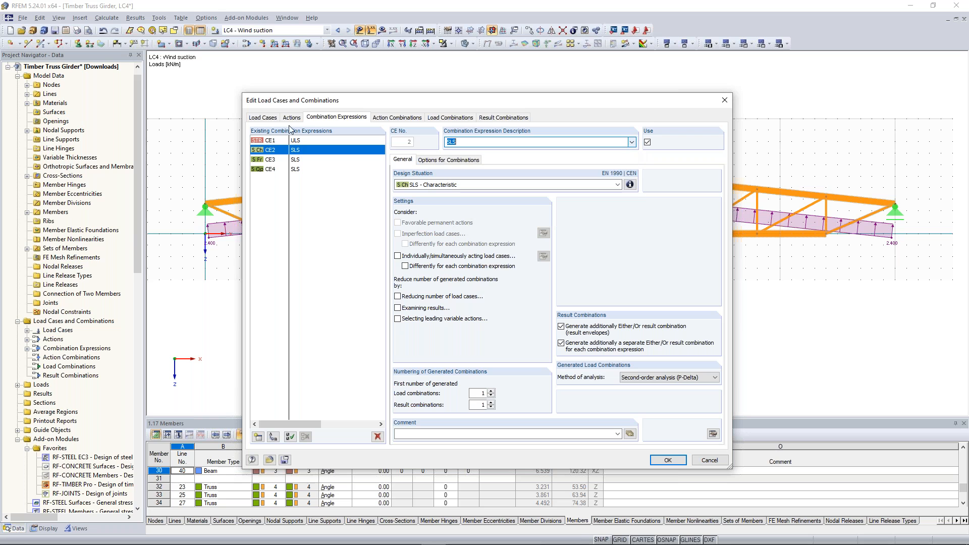
left_click(302, 171, "shift")
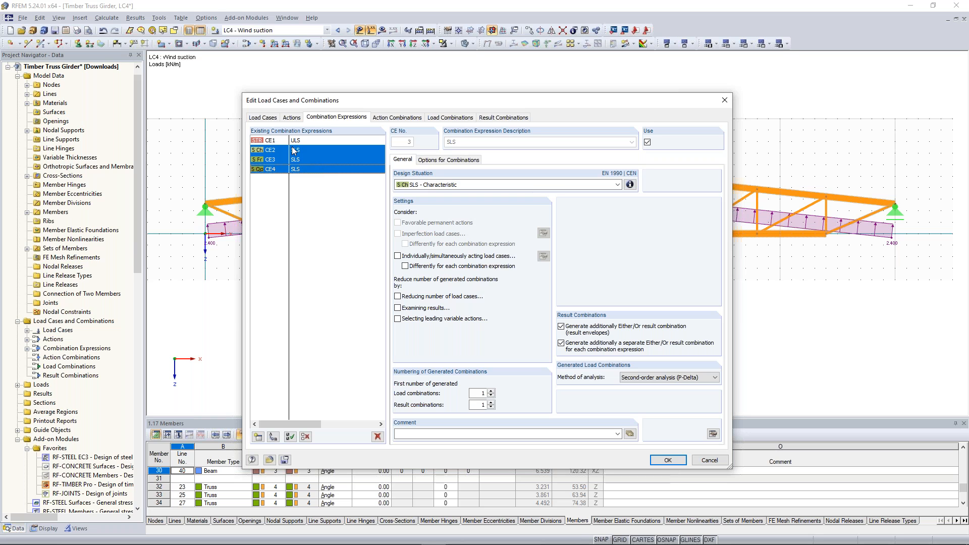
left_click(303, 151)
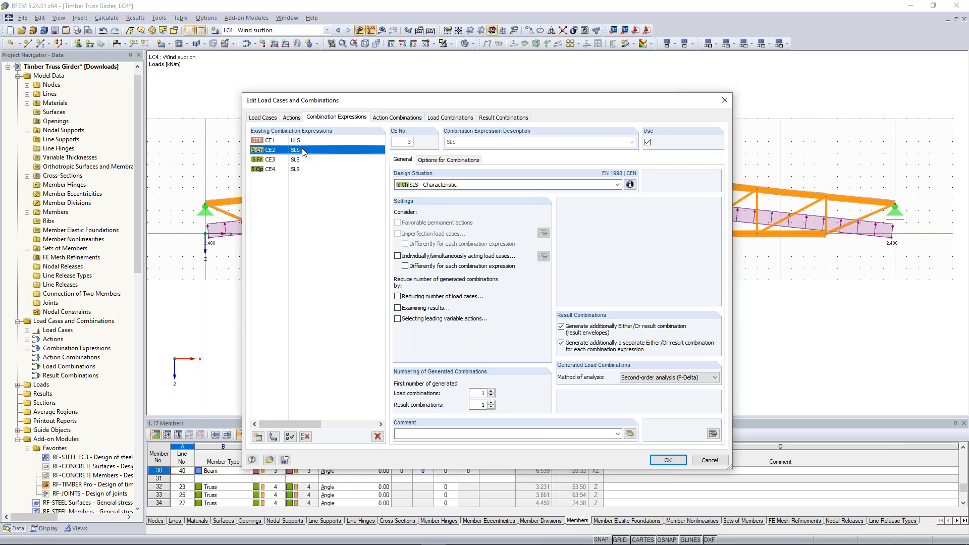
left_click(305, 170, "shift")
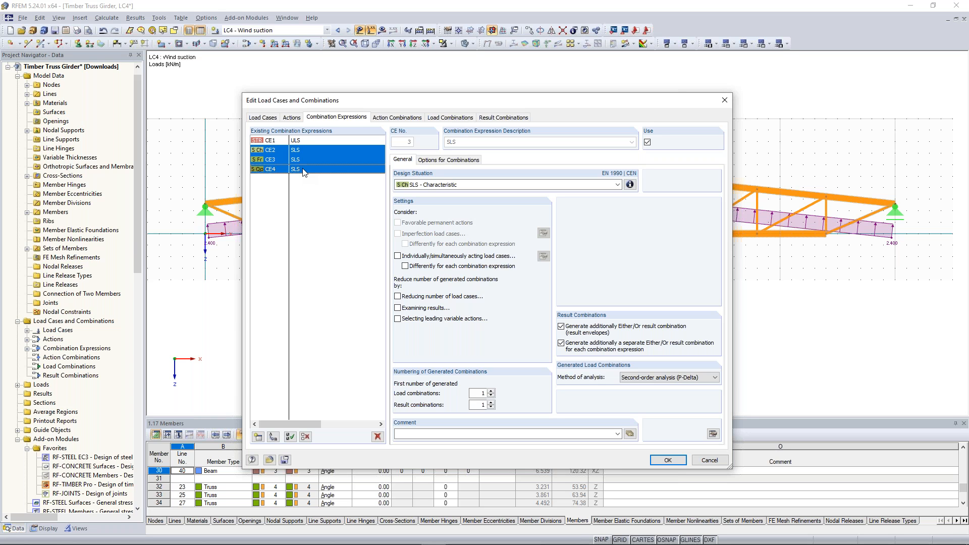
left_click(377, 437)
left_click(469, 299)
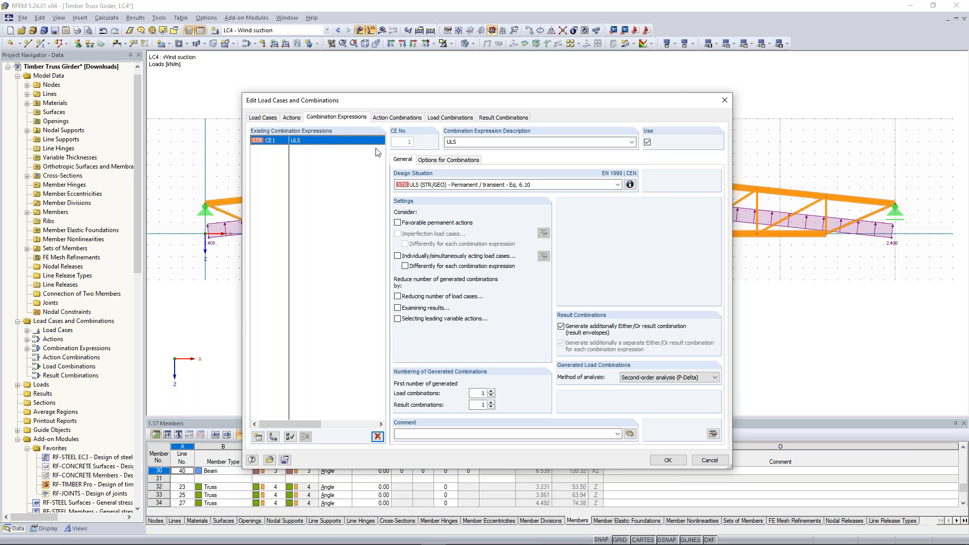
Examine the ULS action combinations, including the leading action, partial safety factors and load cases of AC3
left_click_drag(511, 98, 432, 196)
left_click_drag(558, 175, 511, 99)
left_click(402, 114)
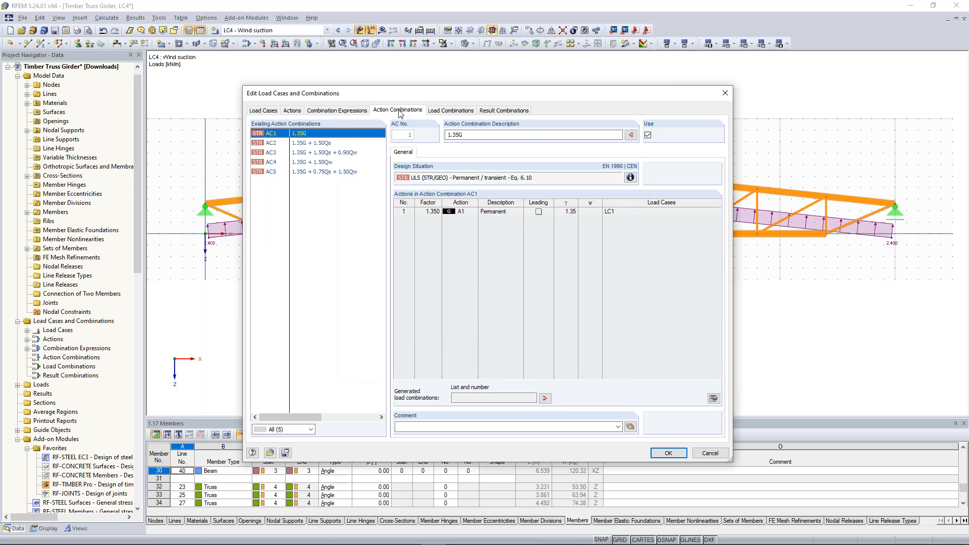
left_click(341, 144)
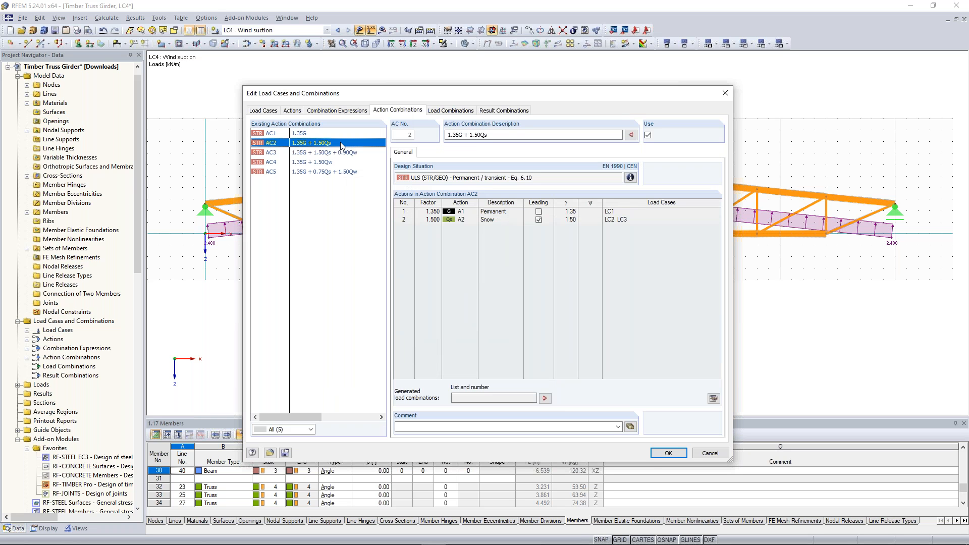
key("Down")
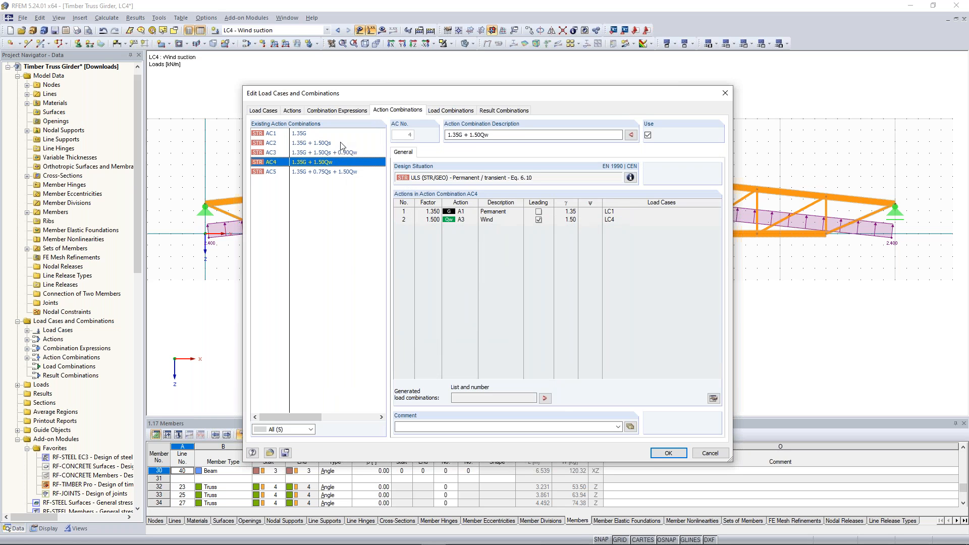
left_click(494, 221)
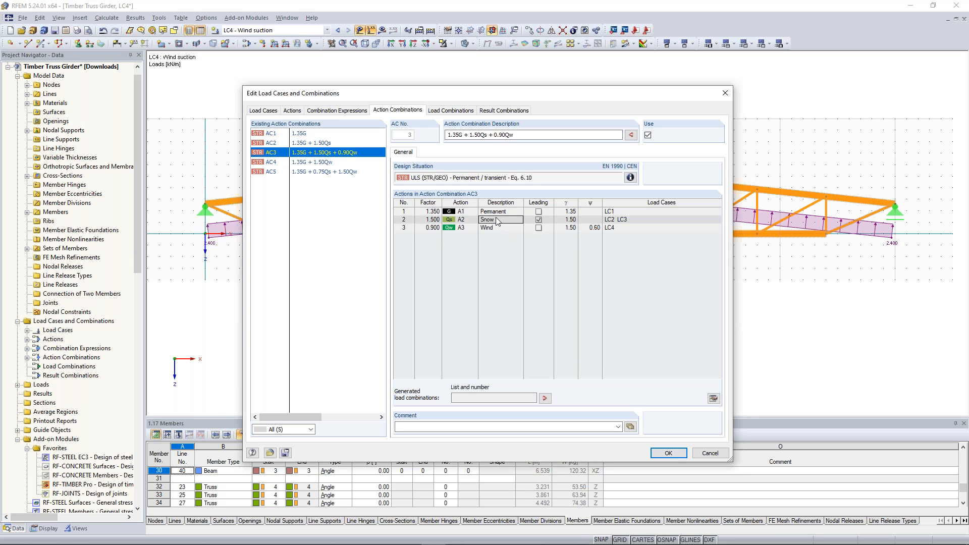
left_click(565, 221)
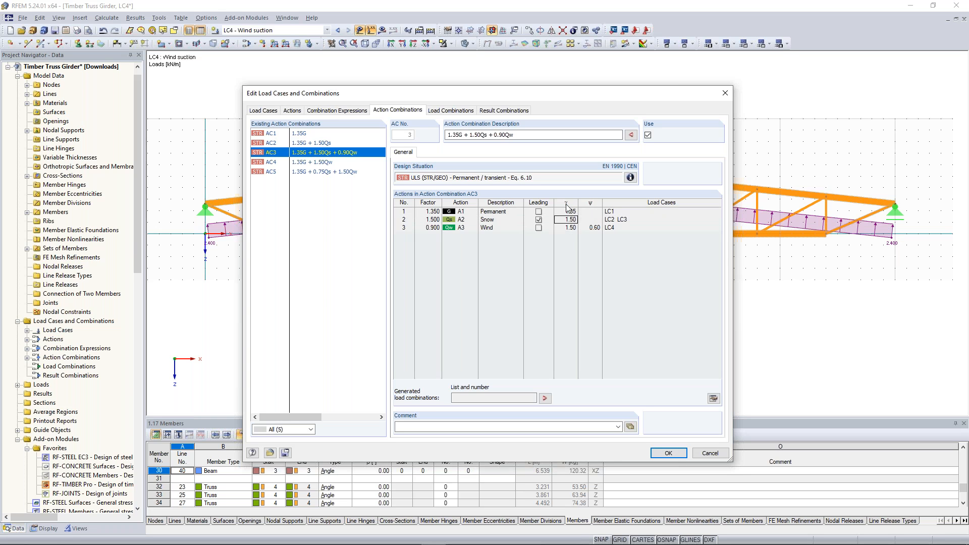
Examine the leading action, partial safety factors and load cases of ULS action combinations AC4 and AC5
left_click(568, 228)
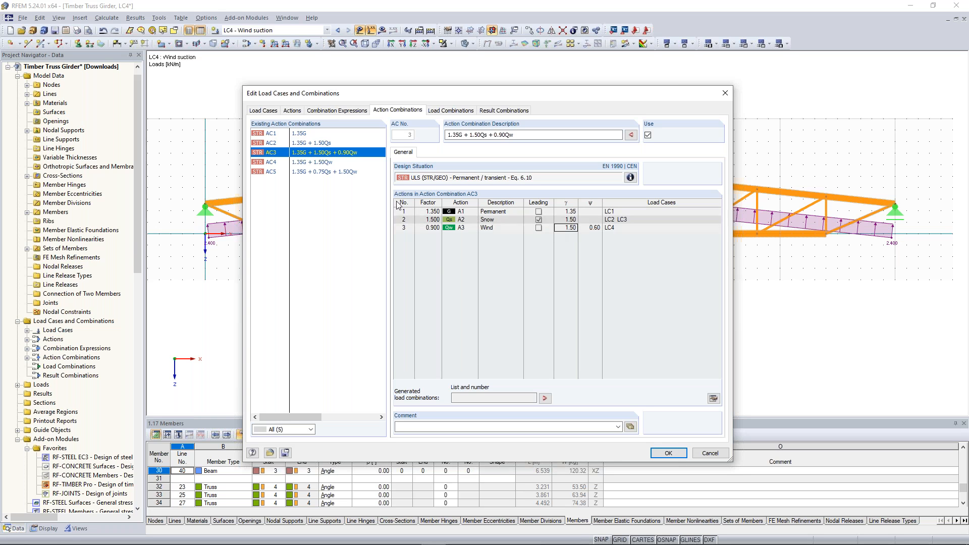
left_click(319, 162)
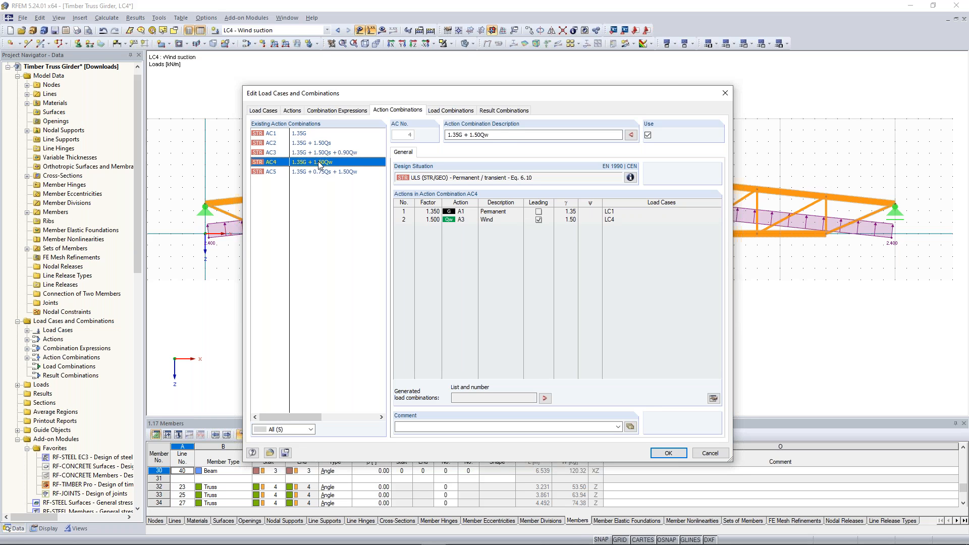
key("Down")
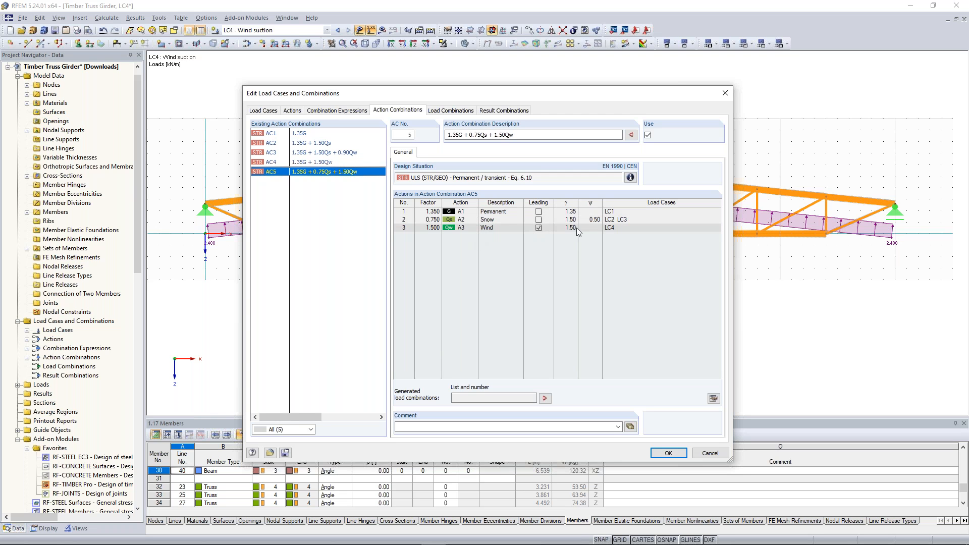
Review the generated load combinations from CO2 to CO6 and check how the load cases in the Snow action act together
left_click(449, 111)
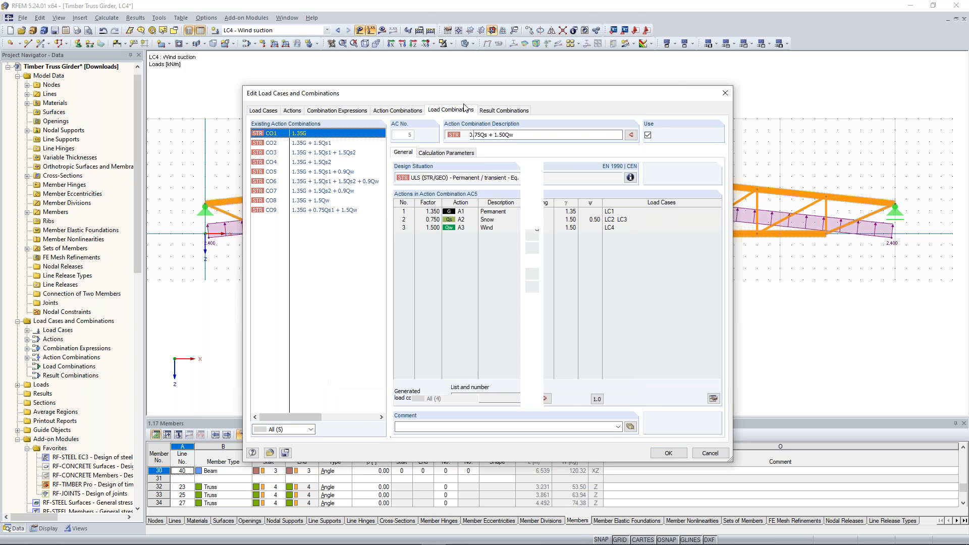
left_click(316, 143)
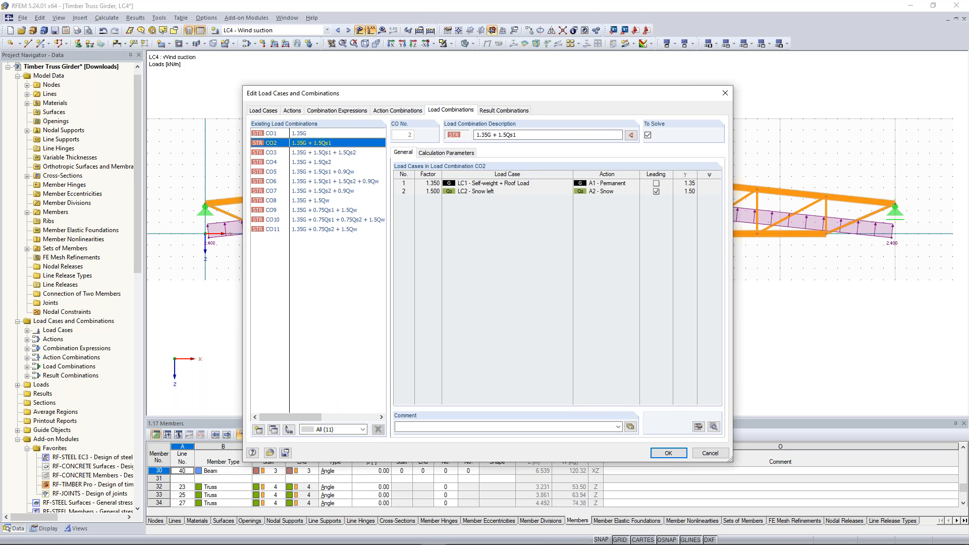
key("Down")
key("Down")
key("Down")
key("Down")
key("Down")
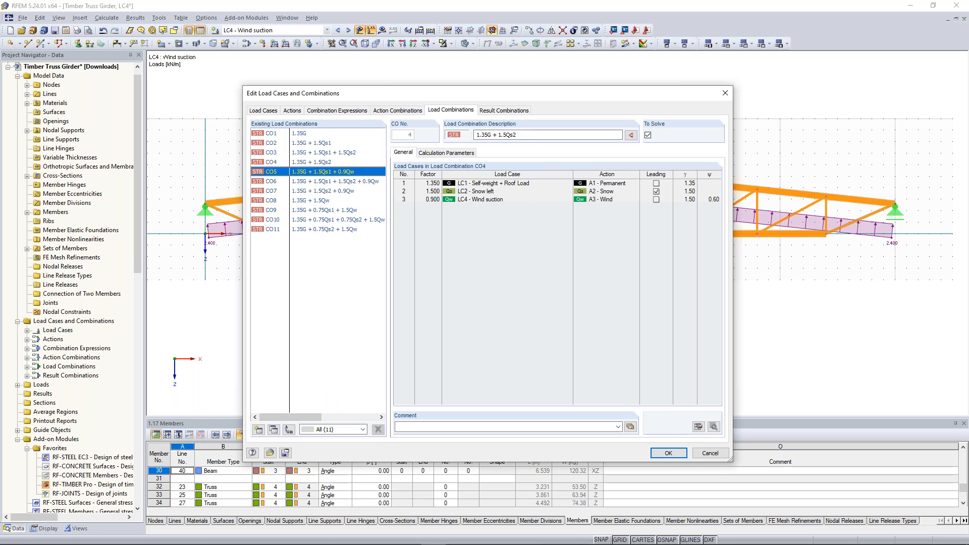
key("Up")
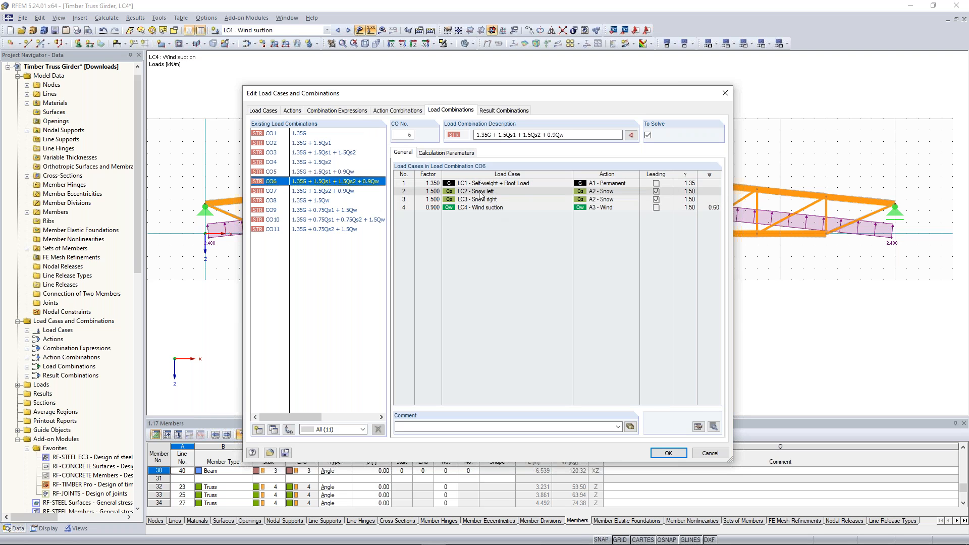
left_click(297, 112)
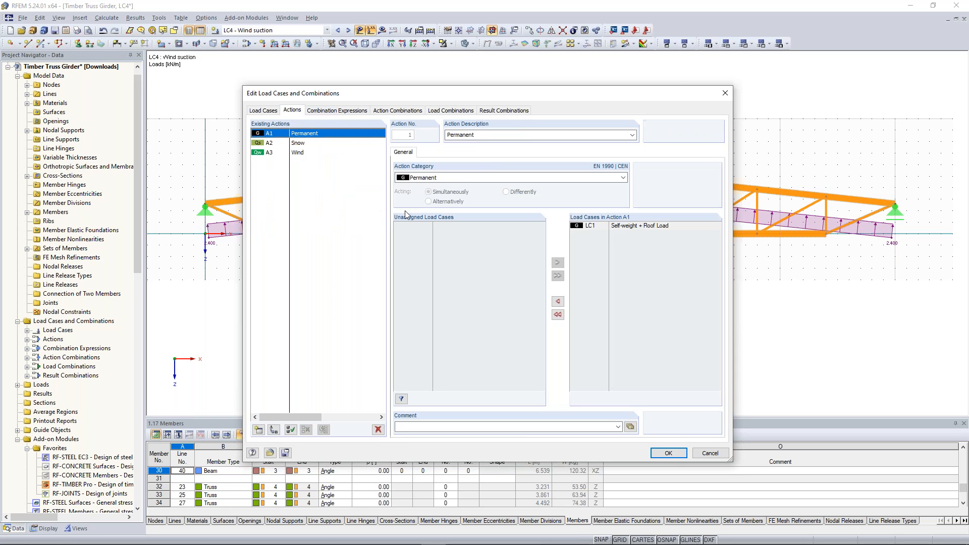
left_click(302, 144)
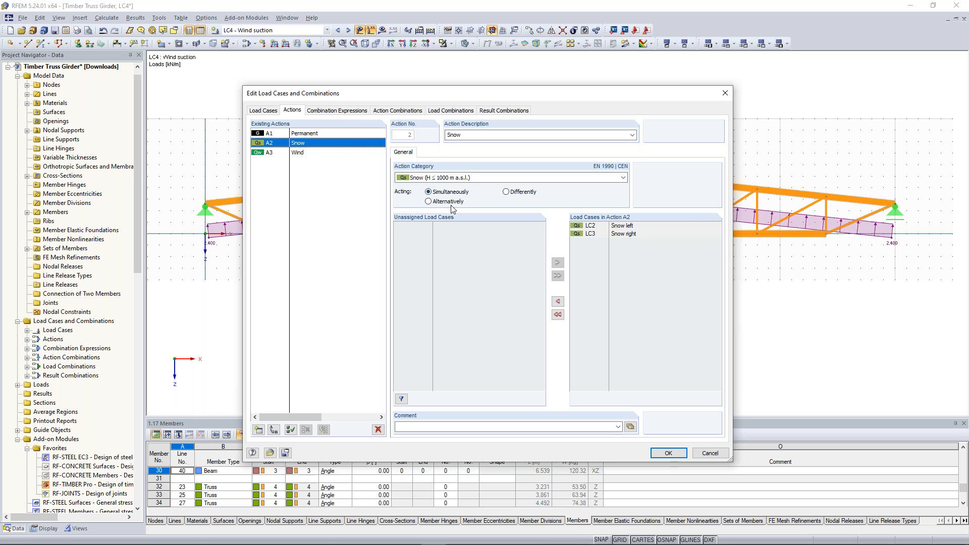
Make load combination CO3 (1.35G + 1.5Qs1 + 1.5Qs2) the current one and calculate all load cases and combinations
left_click(451, 110)
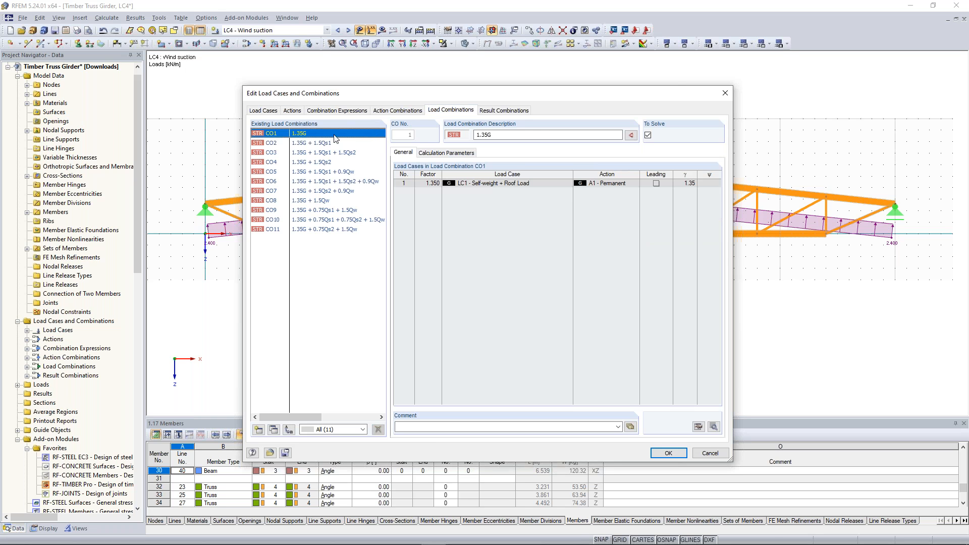
left_click(323, 152)
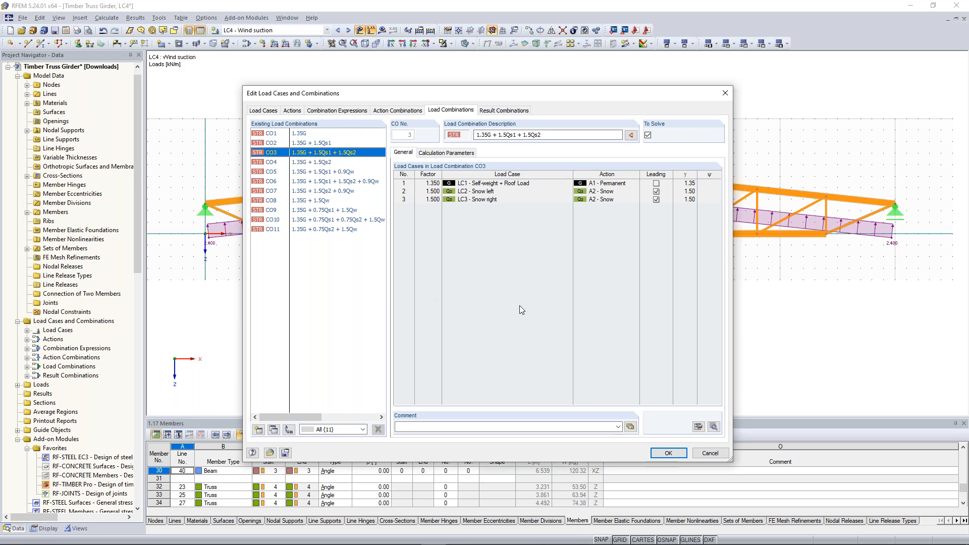
left_click(670, 453)
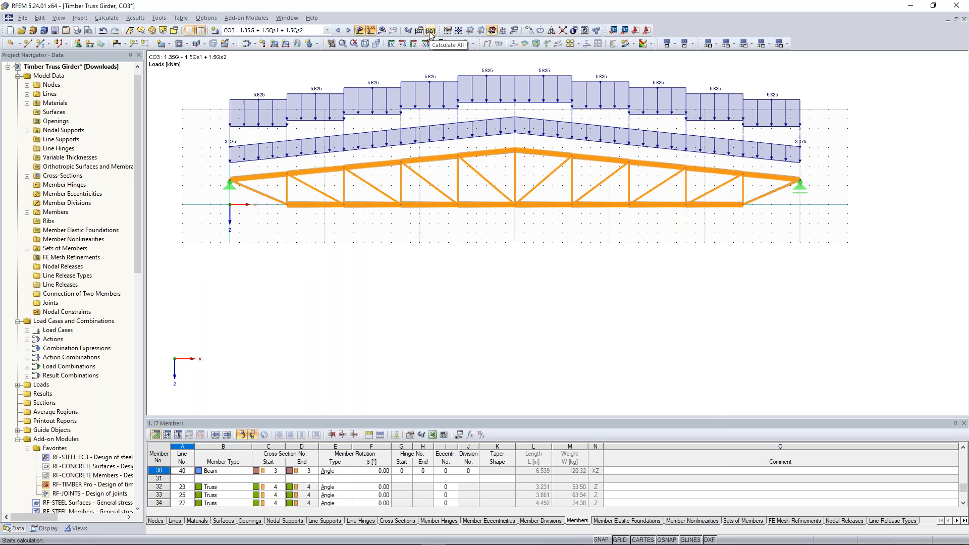
left_click(430, 31)
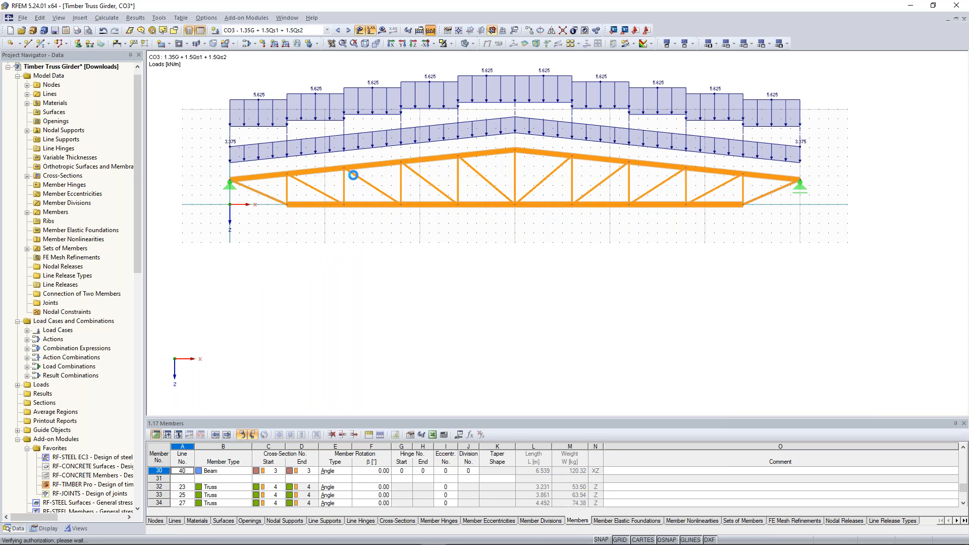
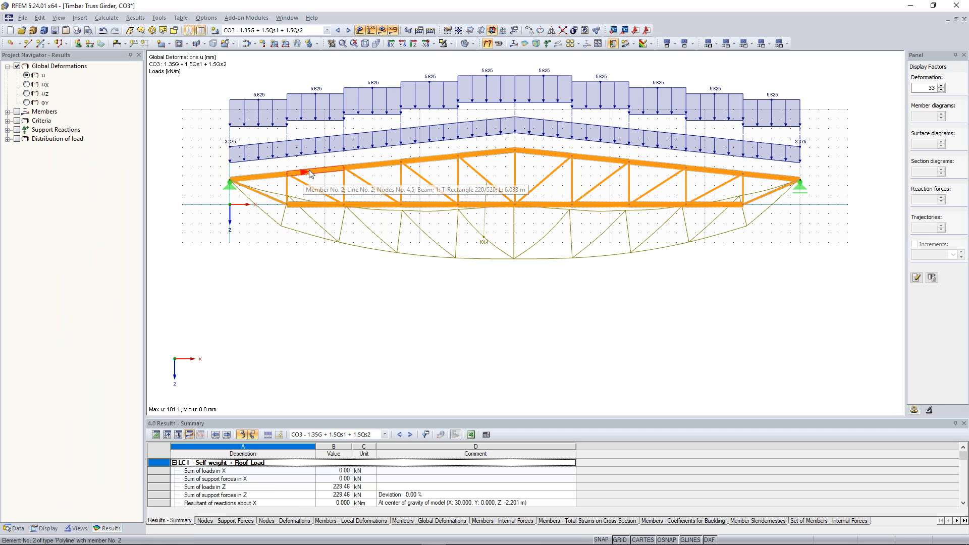
Set the display of the members' deformation results to Cross-Sections Colored for the CO3 global deformations
scroll(480, 238, "up", 2)
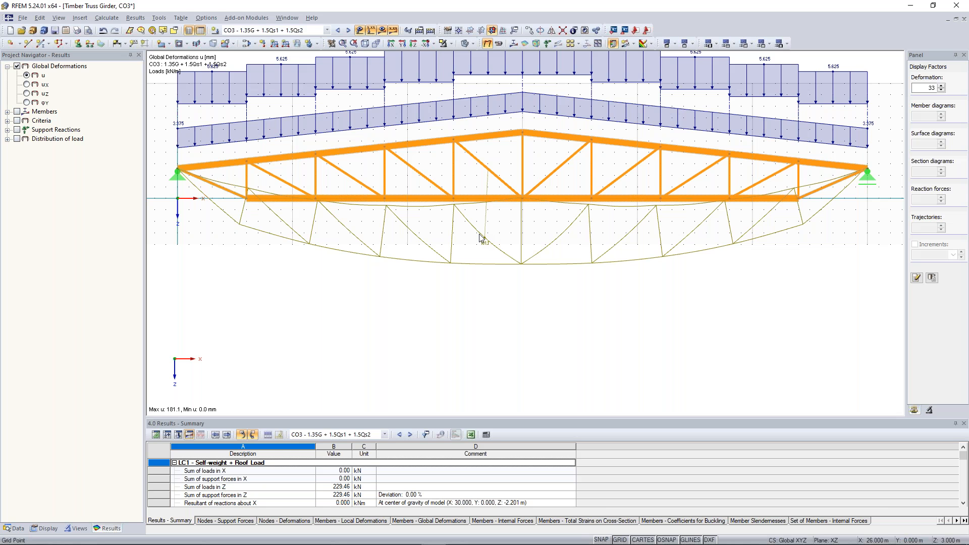
left_click(45, 529)
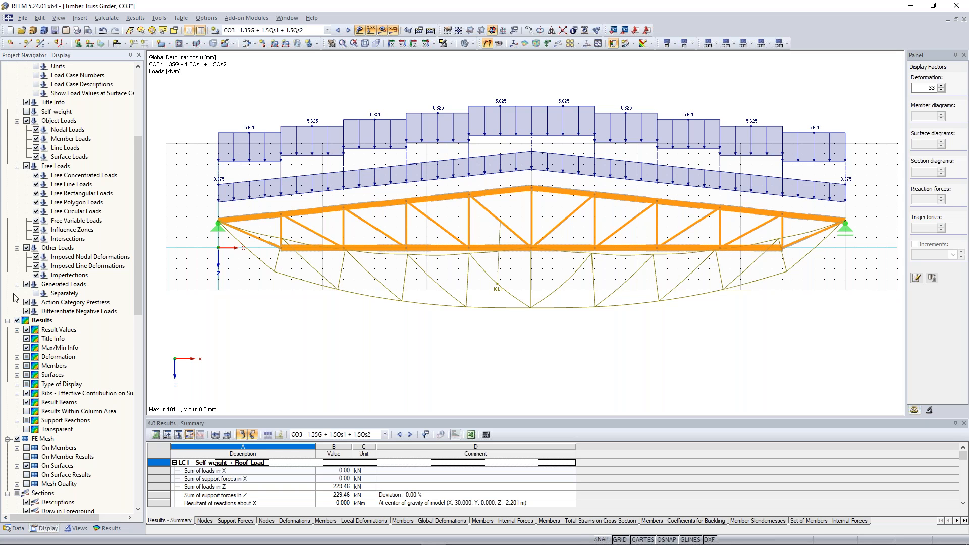
scroll(16, 298, "down", 2)
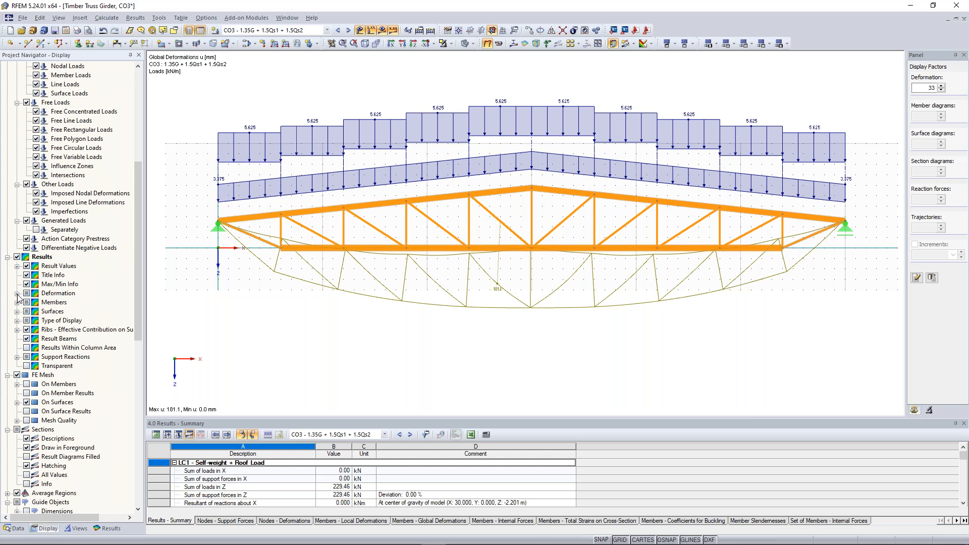
left_click(16, 293)
left_click(26, 302)
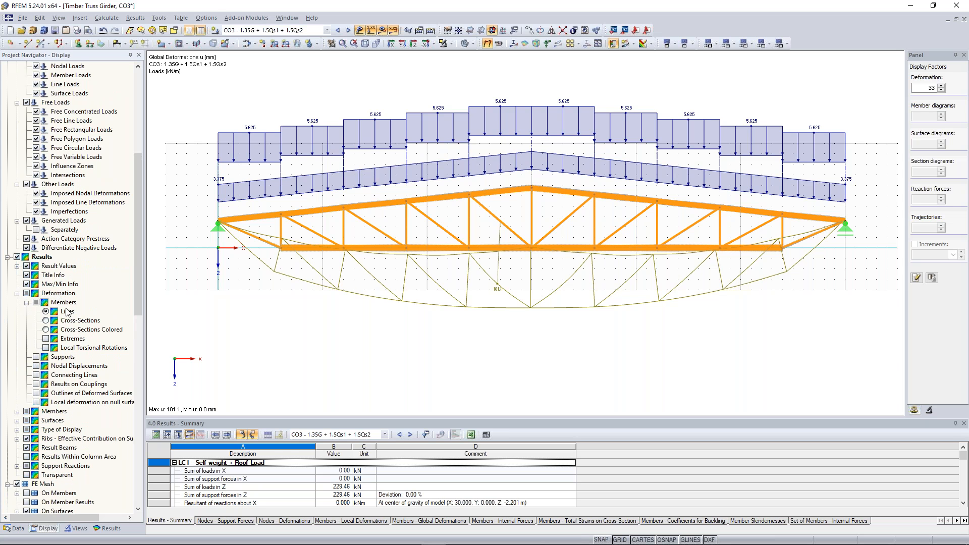
left_click(46, 329)
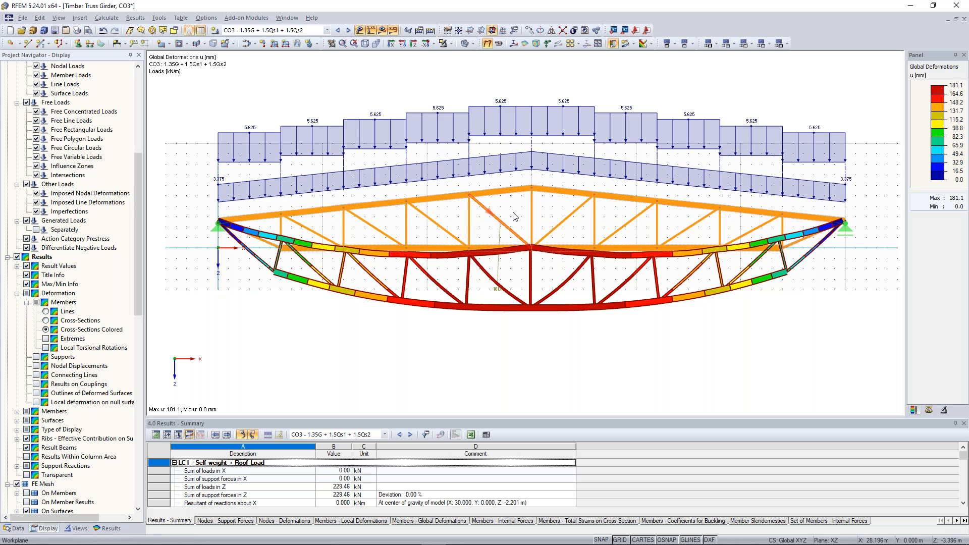
scroll(514, 214, "down", 1)
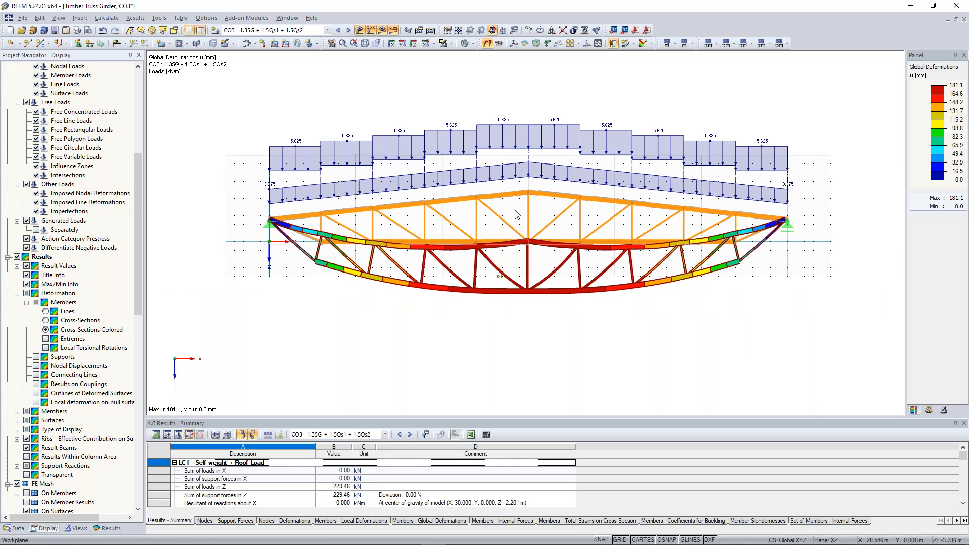
Show the members' bending moment My diagrams for CO3 and examine them along the chords
scroll(500, 212, "up", 3)
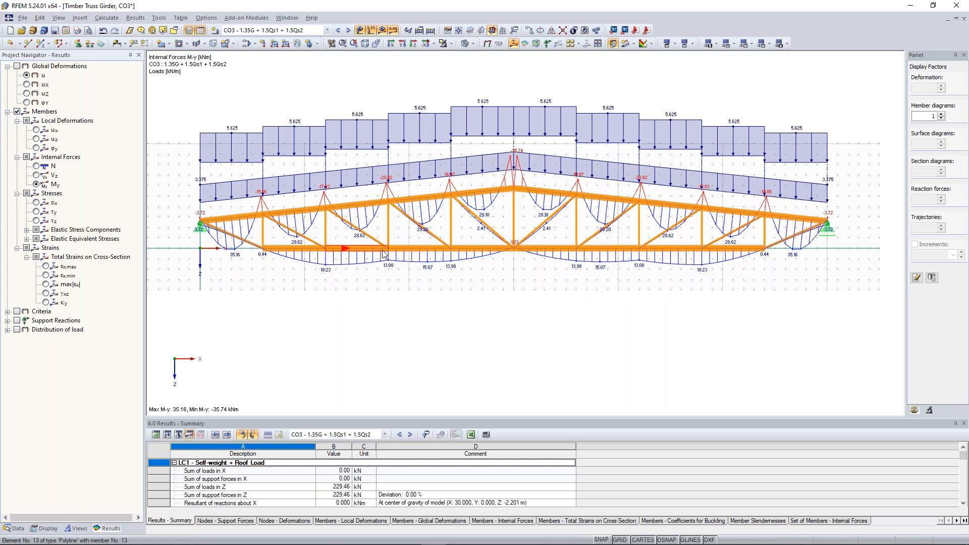
scroll(384, 250, "up", 1)
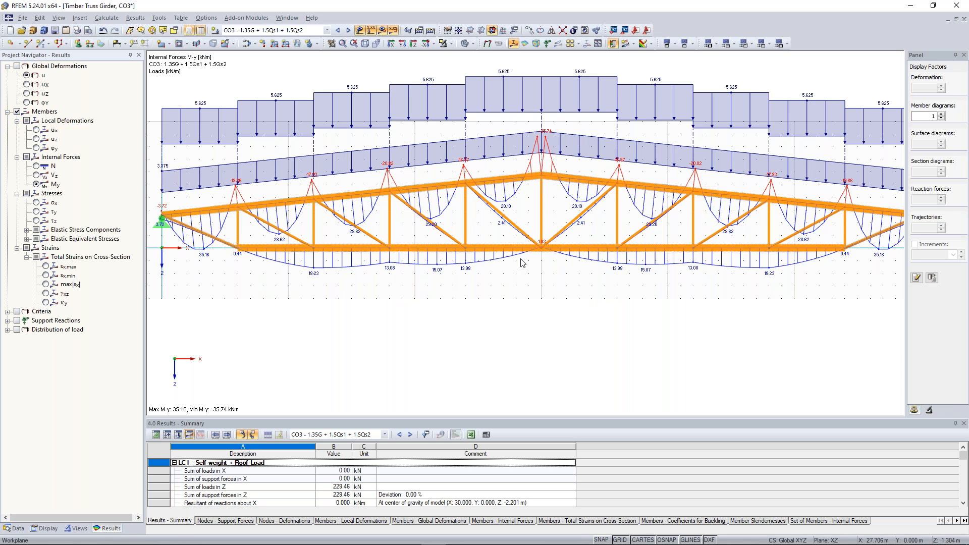
scroll(649, 277, "down", 1)
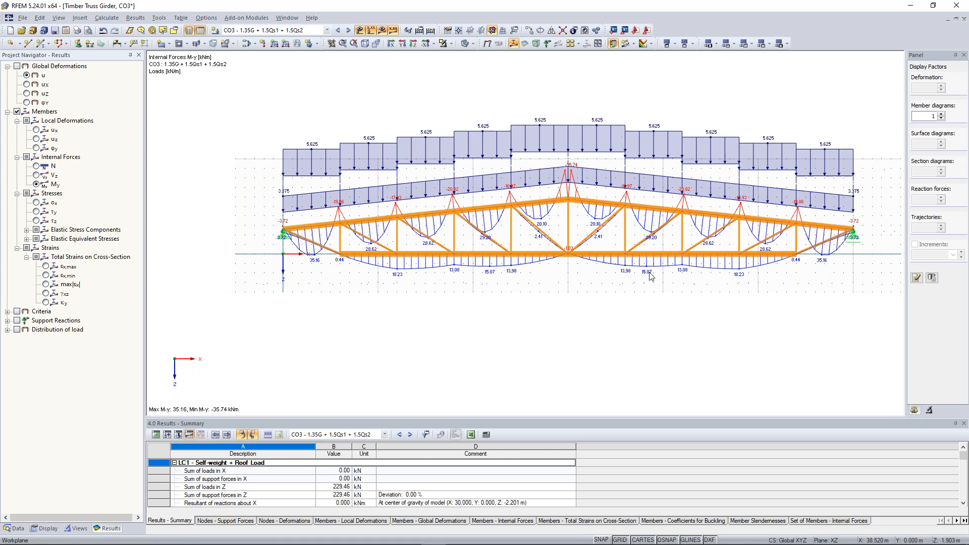
scroll(650, 276, "up", 1)
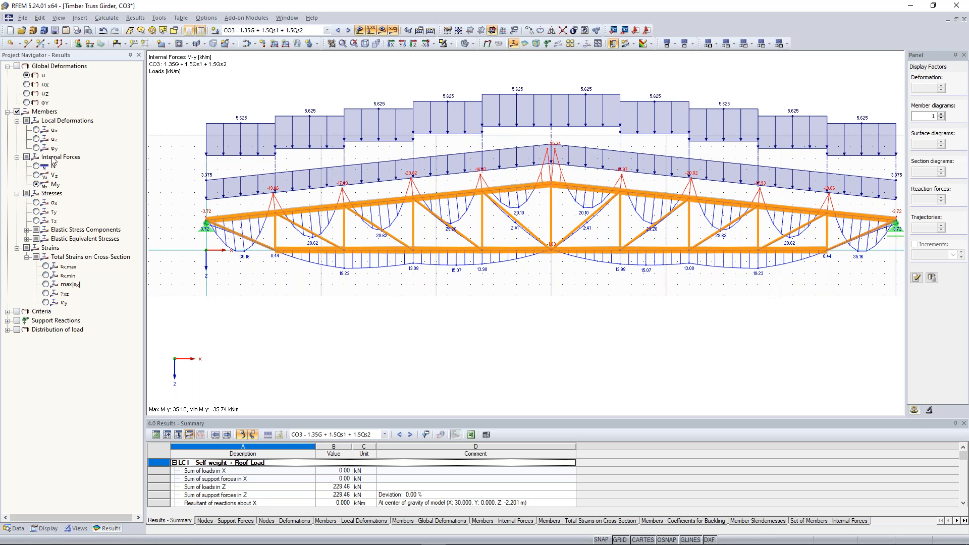
Show the members' axial force N diagrams for CO3 and examine the chords, diagonals and posts across the whole girder
left_click(36, 166)
scroll(568, 280, "up", 1)
scroll(569, 280, "up", 1)
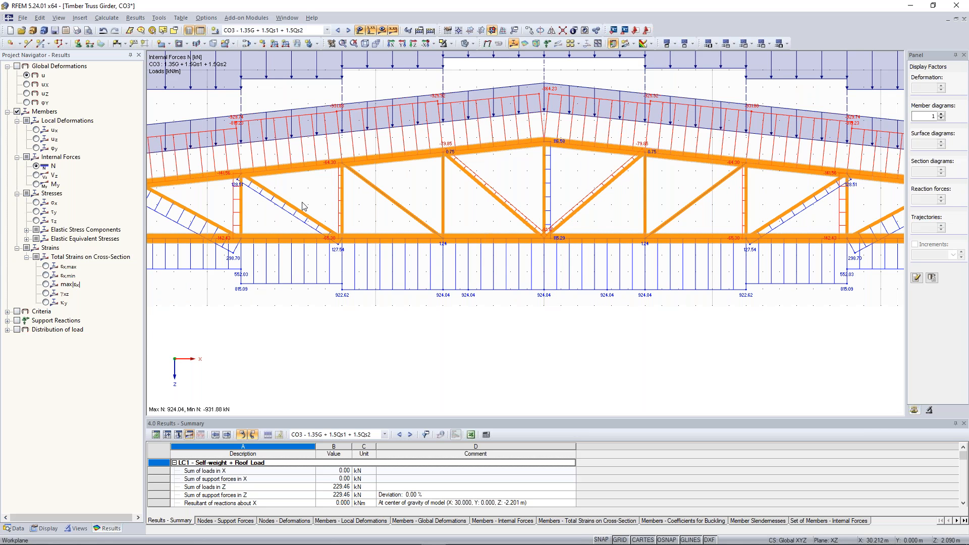
middle_click_drag(223, 153, 347, 207)
scroll(347, 207, "down", 1)
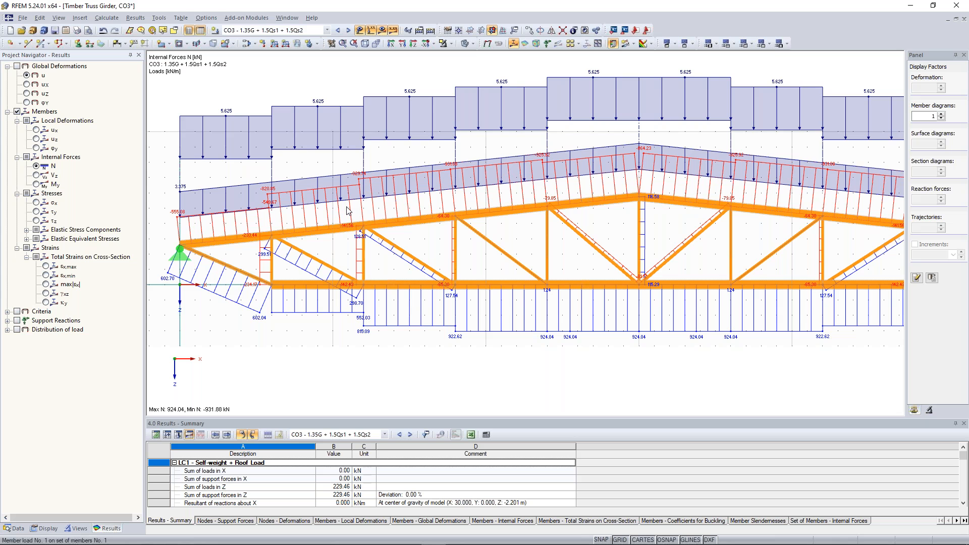
scroll(348, 211, "down", 5)
scroll(263, 232, "up", 5)
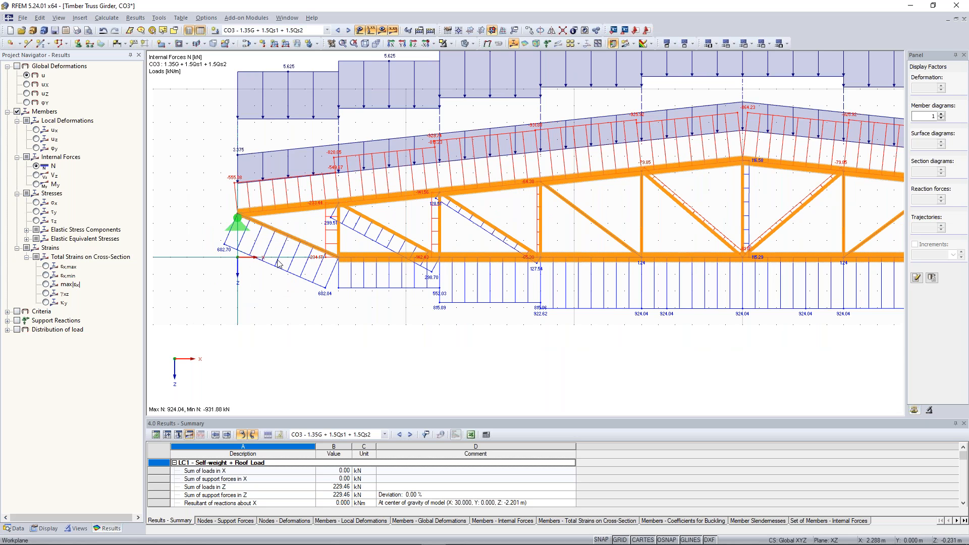
scroll(278, 264, "up", 2)
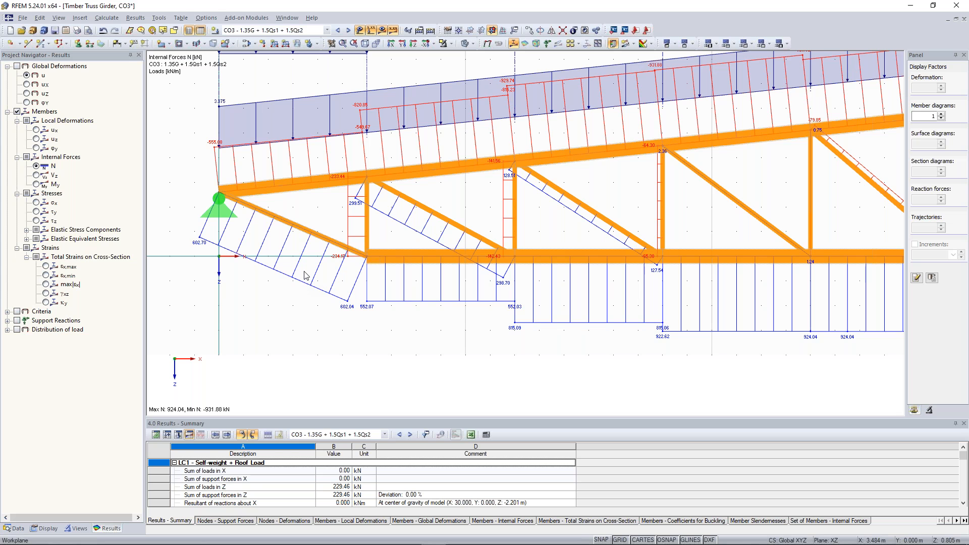
scroll(429, 292, "down", 3)
middle_click_drag(630, 314, 397, 306)
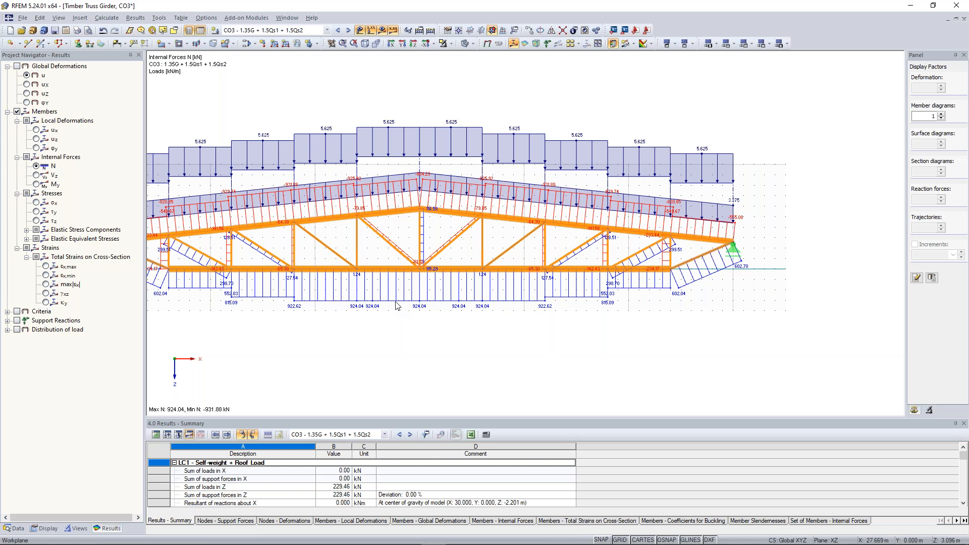
middle_click_drag(396, 306, 511, 299)
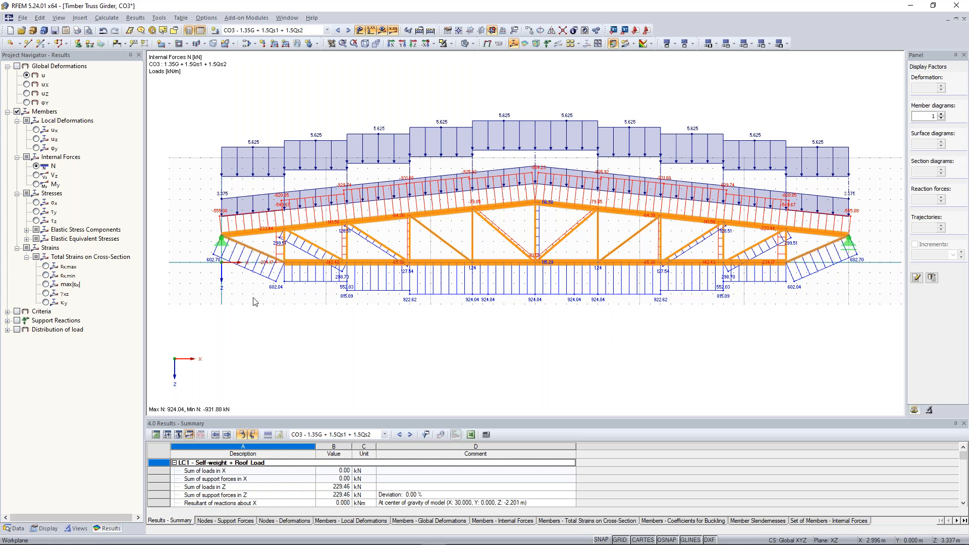
middle_click_drag(418, 91, 410, 97)
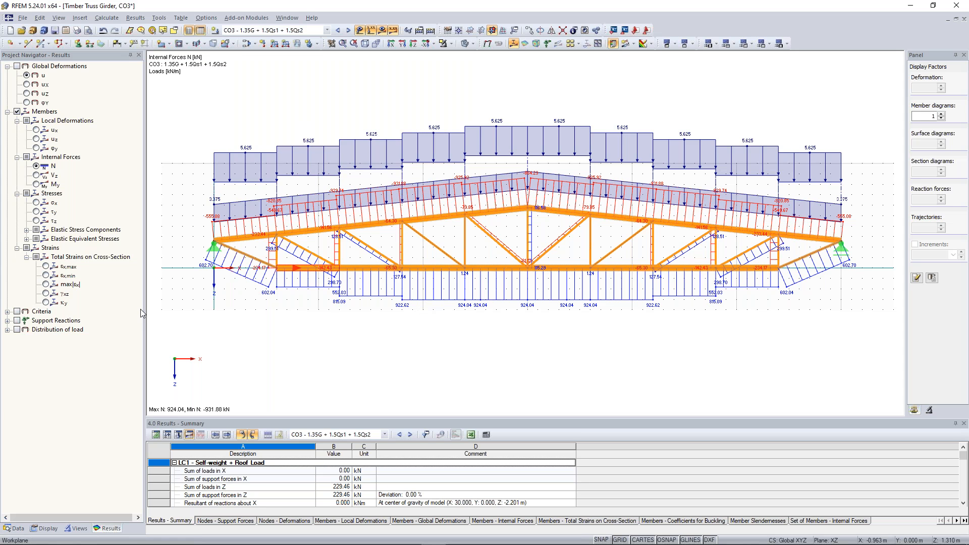
Look through the available add-on design modules in the project data, including the RF-TIMBER modules
left_click(17, 529)
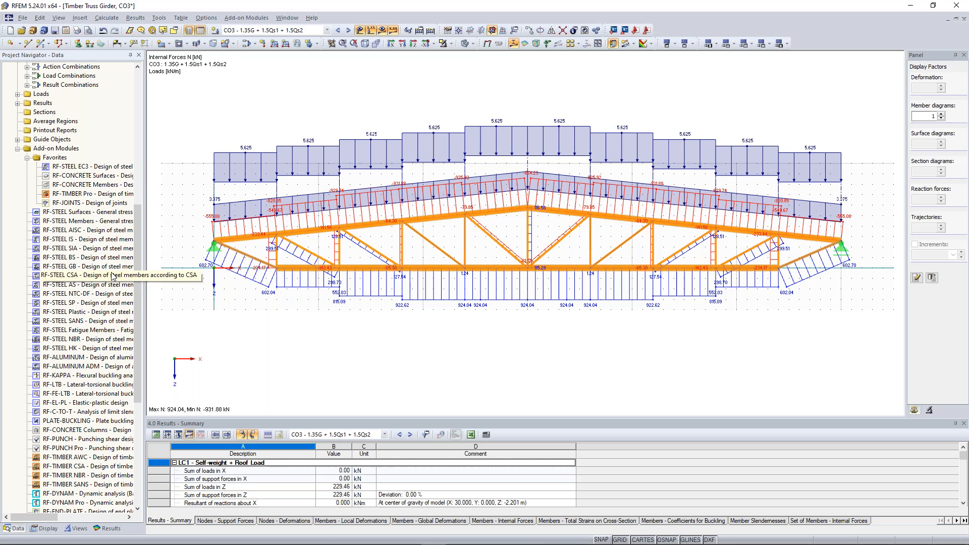
scroll(126, 262, "down", 1)
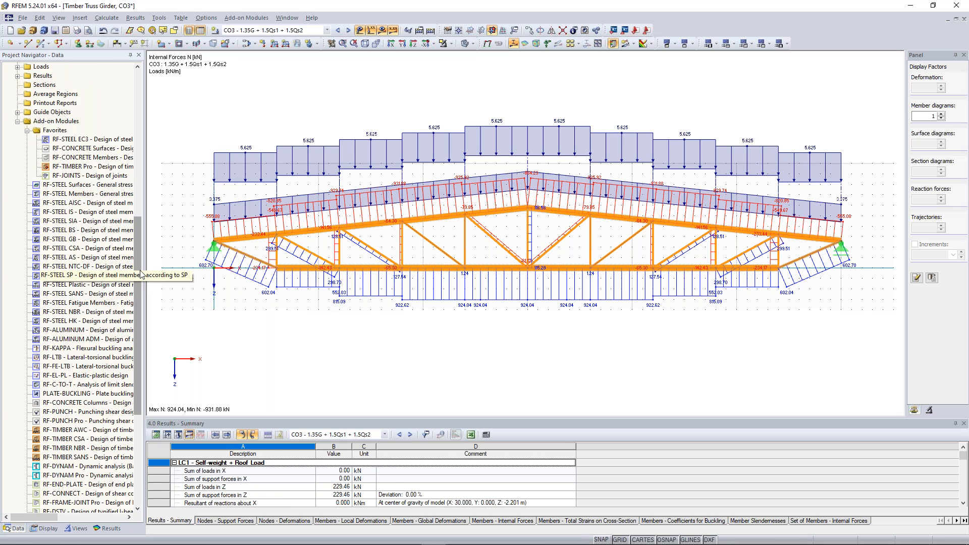
scroll(218, 331, "down", 1)
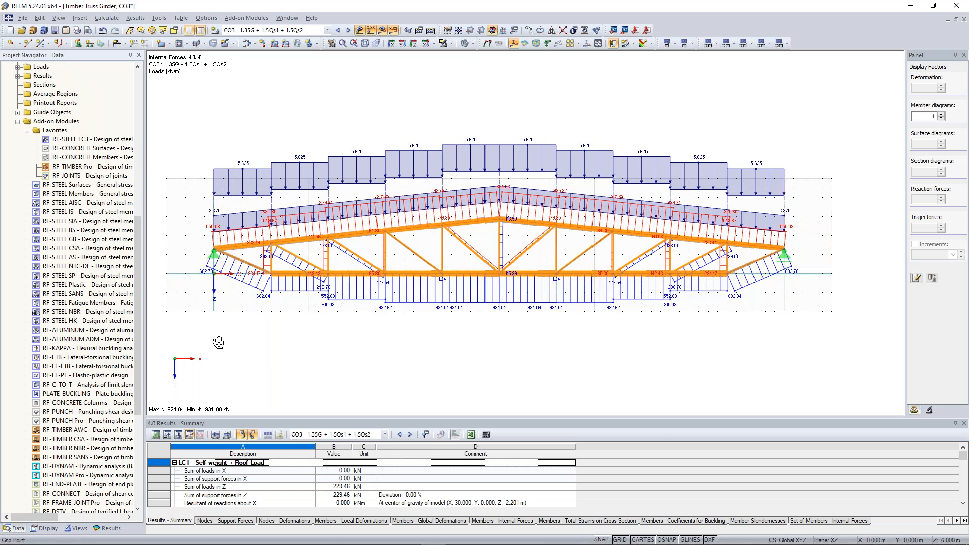
middle_click_drag(219, 341, 232, 355)
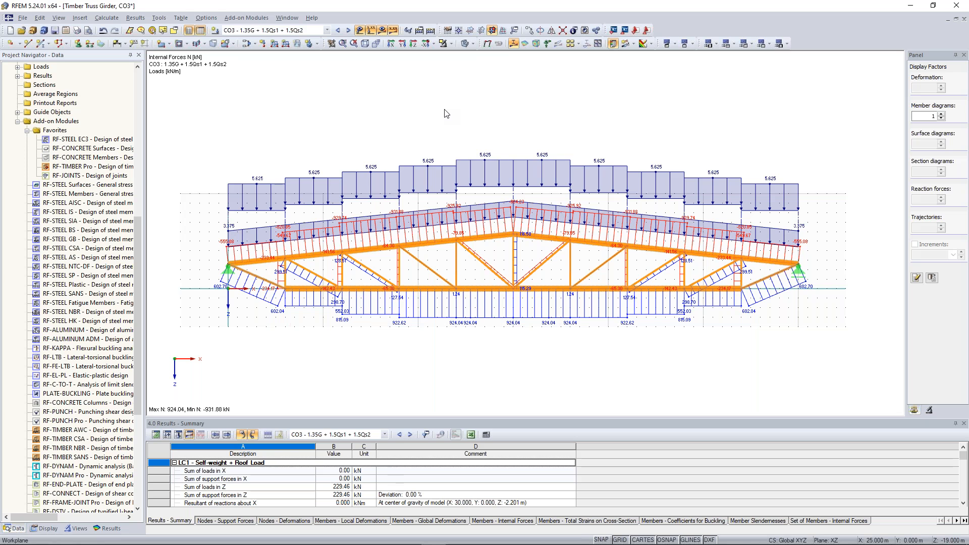
Open the RF-TIMBER Pro timber member design module from the favorite add-on modules
left_click_drag(138, 239, 138, 242)
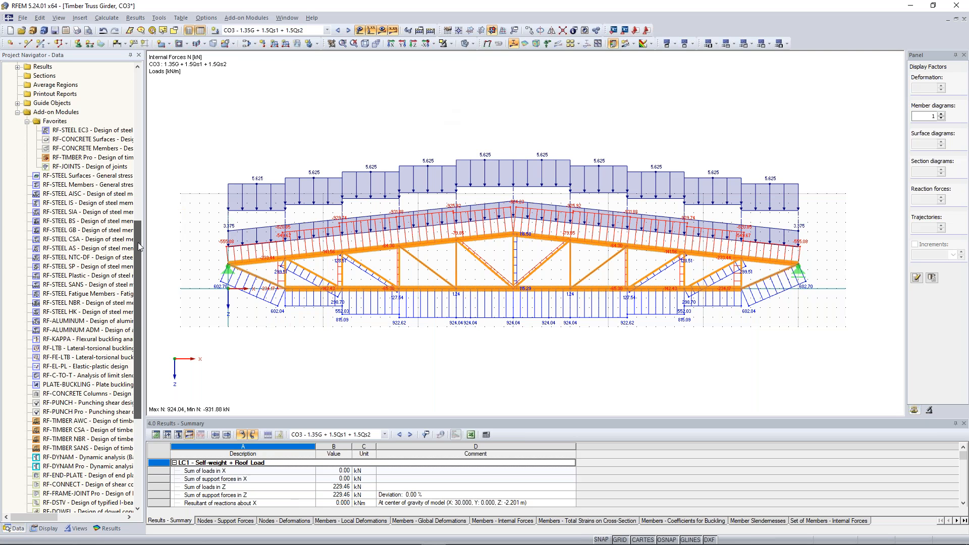
left_click_drag(138, 243, 137, 234)
right_click(89, 240)
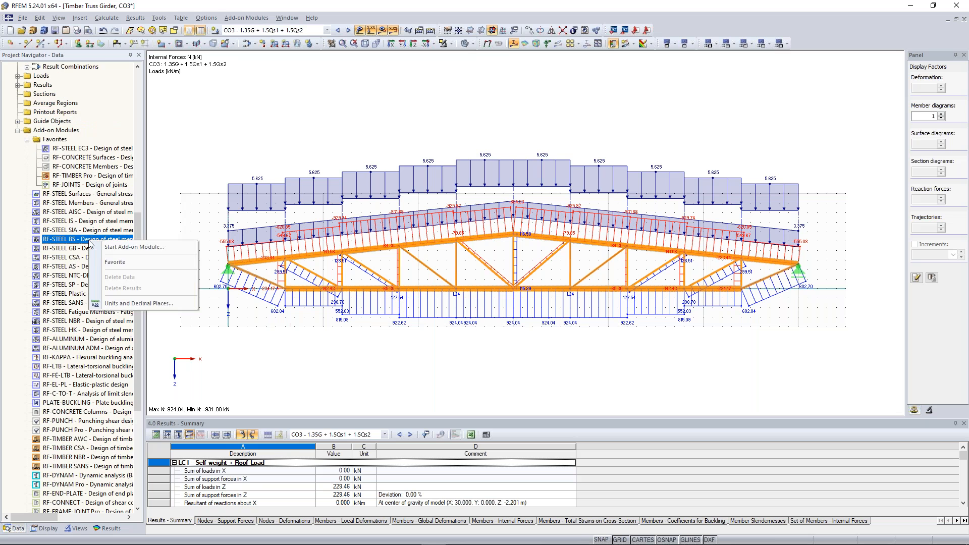
left_click(138, 230)
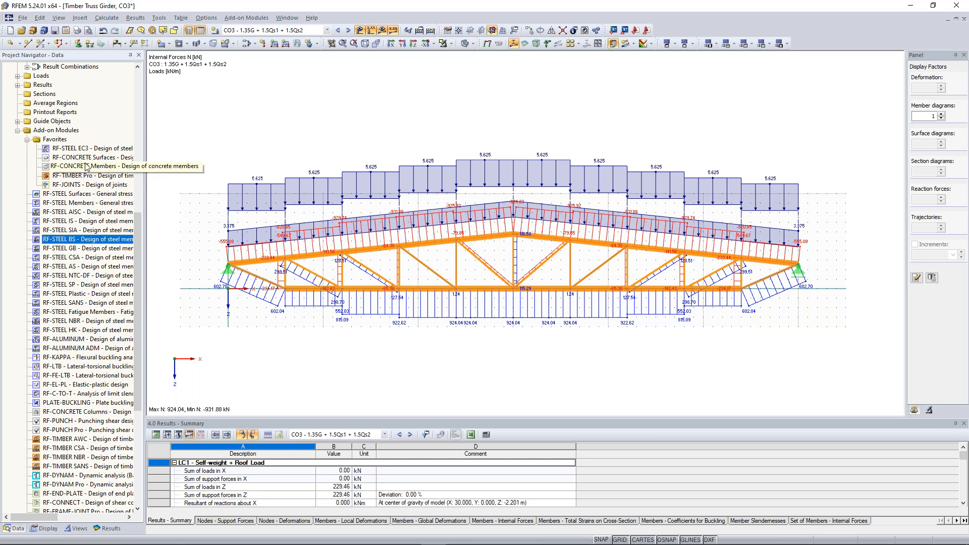
scroll(135, 240, "up", 1)
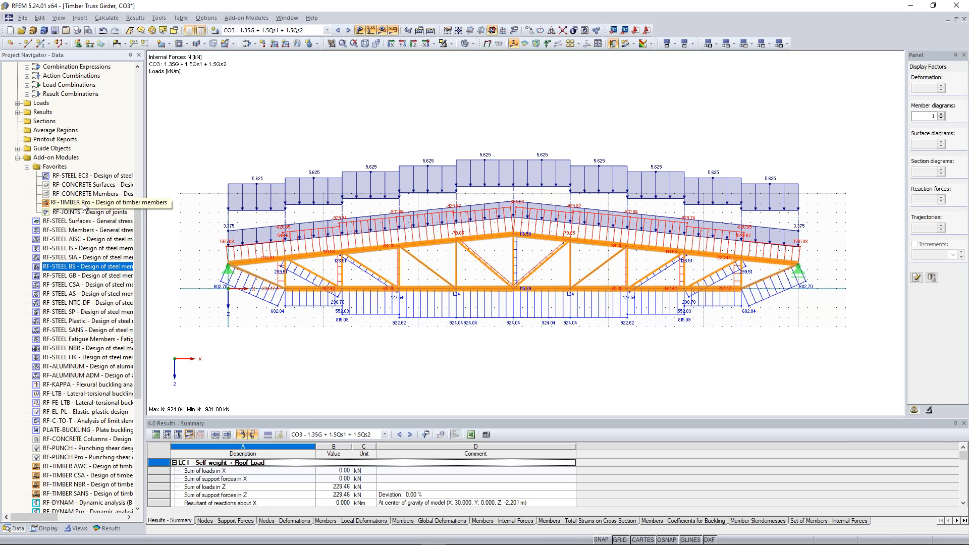
double_click(83, 203)
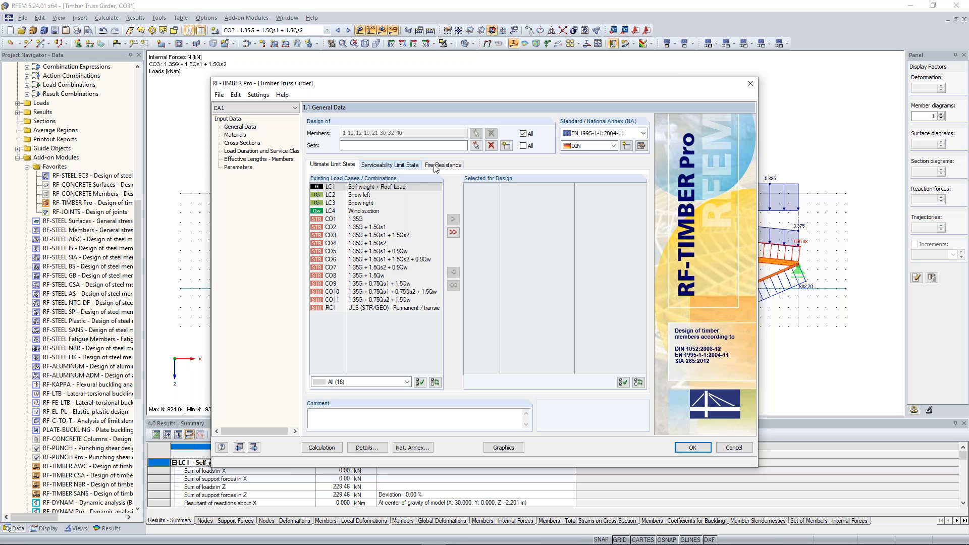
Remove all individual members from the design and select sets of members 1 and 2 graphically instead
left_click_drag(576, 83, 591, 345)
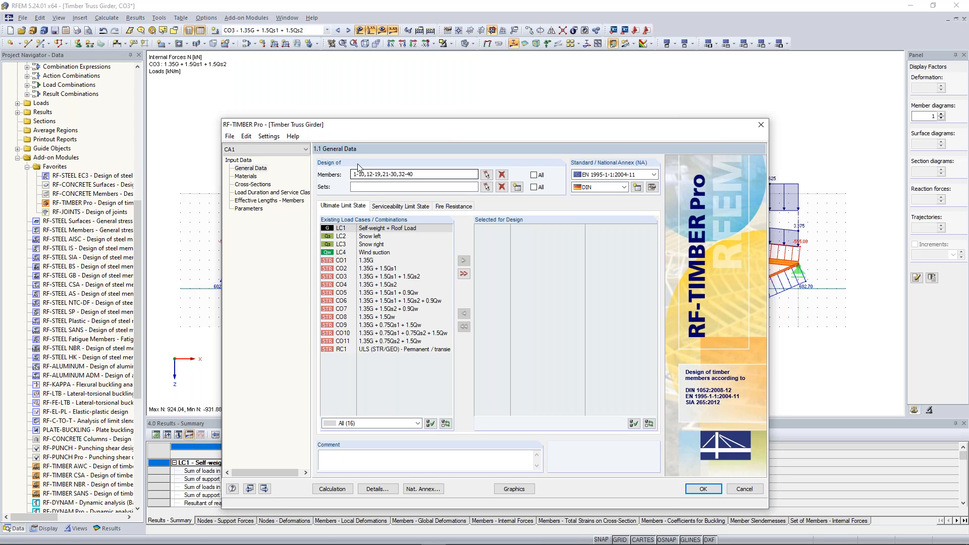
left_click(502, 174)
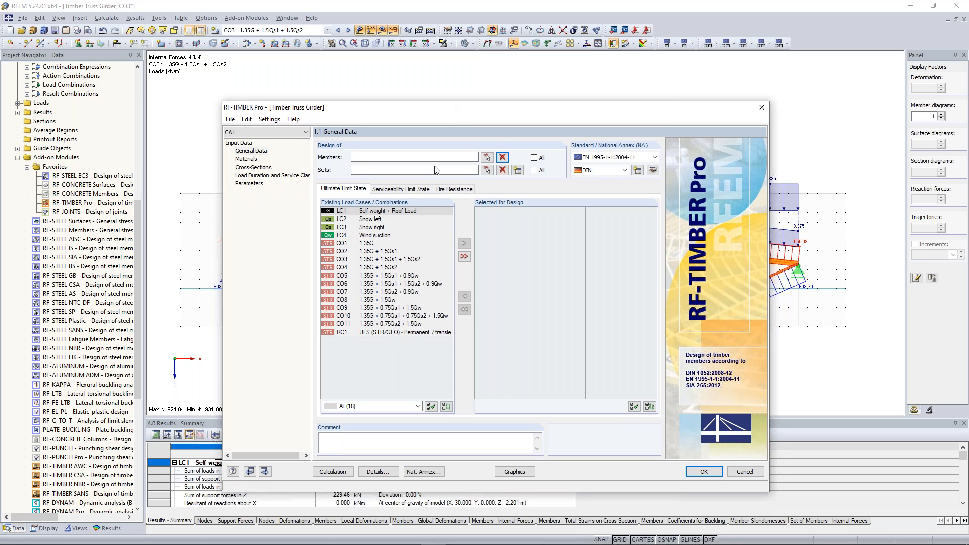
left_click(488, 171)
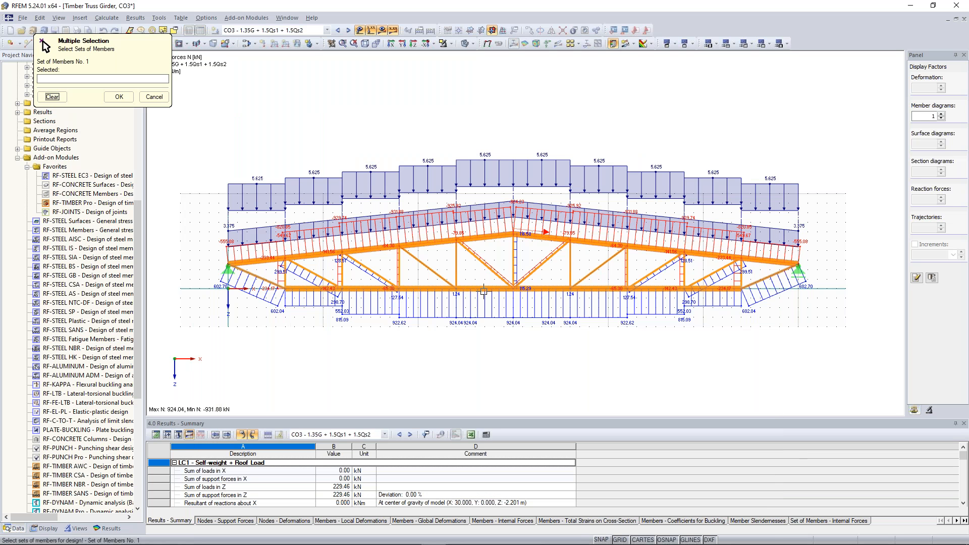
left_click(480, 290)
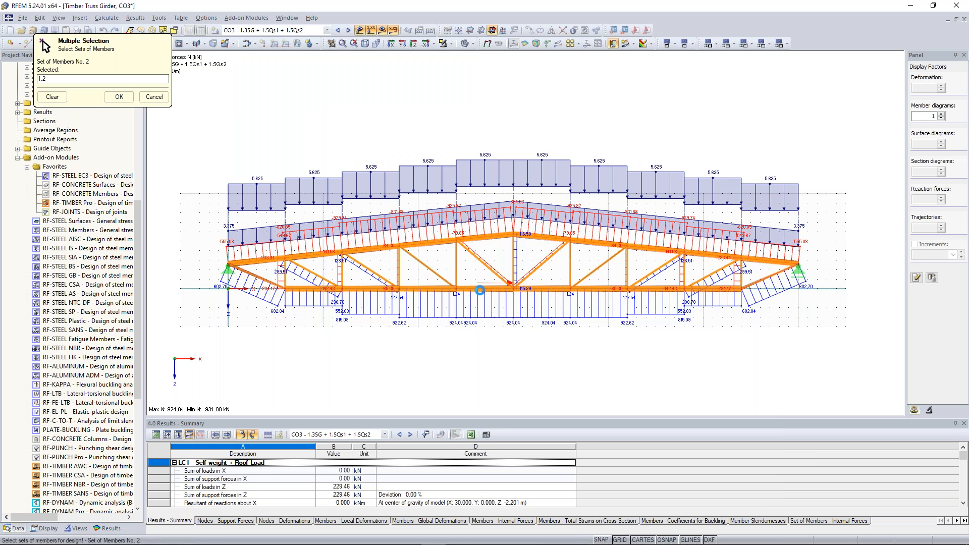
left_click(121, 96)
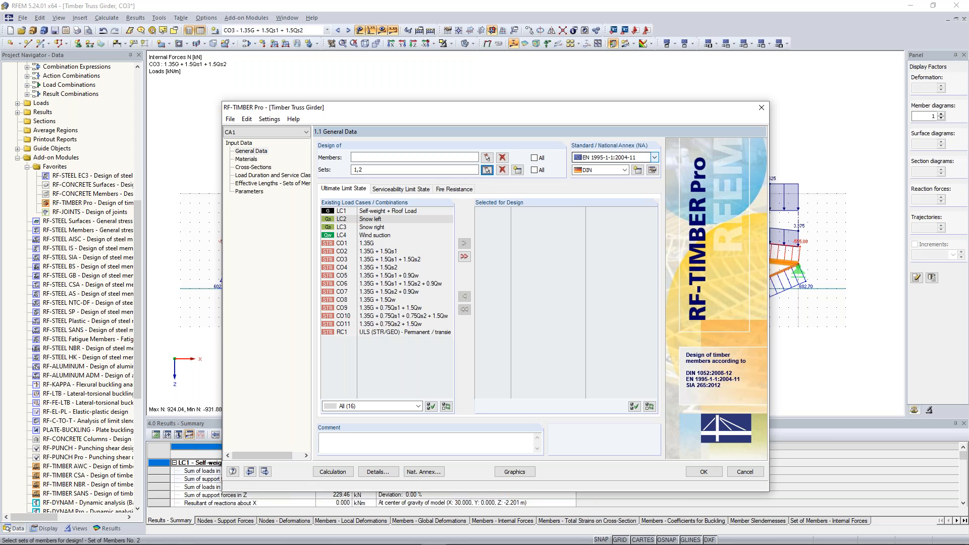
Keep EN 1995-1-1:2004-11 as the design standard and set its National Annex to CEN (European Union)
left_click(654, 157)
left_click(624, 170)
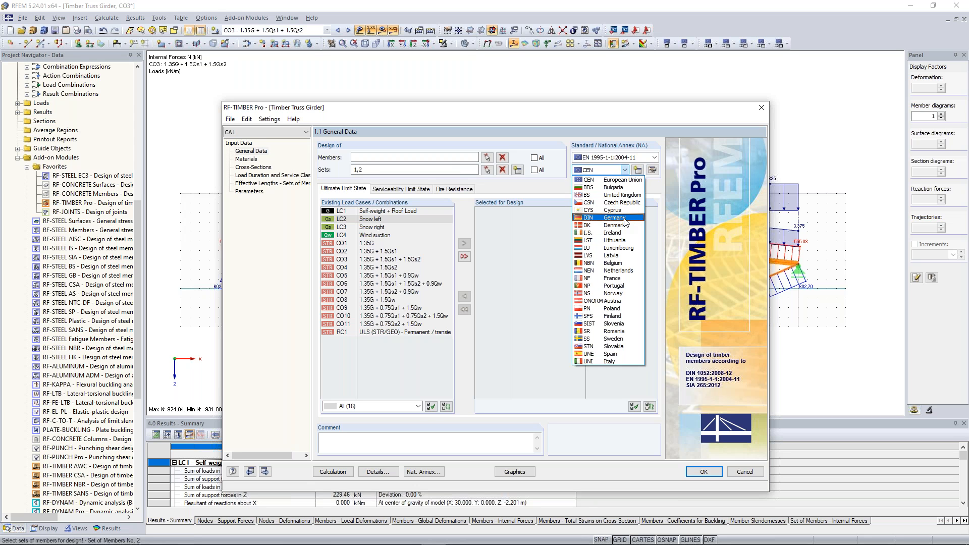
left_click(624, 179)
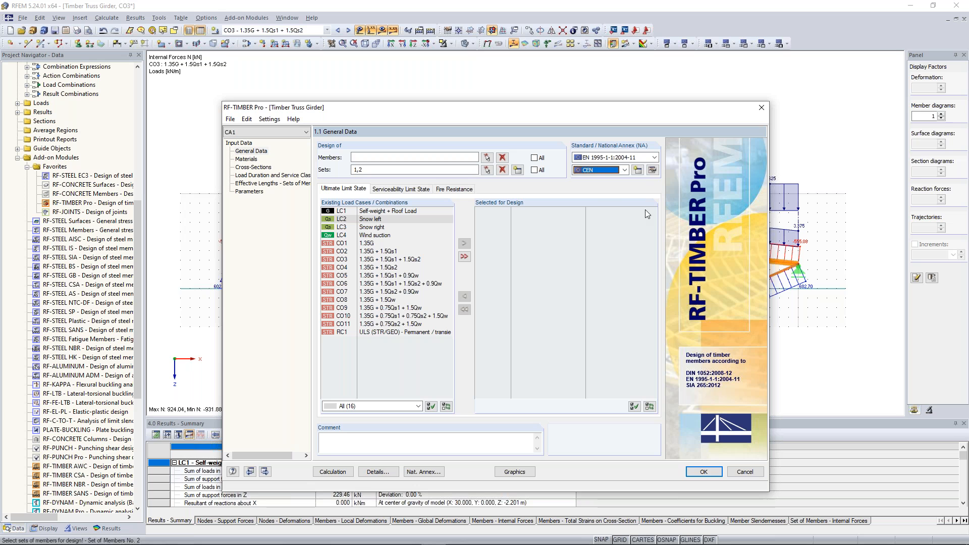
Review the CEN National Annex settings, including the partial safety factors, modification factors, other settings and deformation limits
left_click(652, 173)
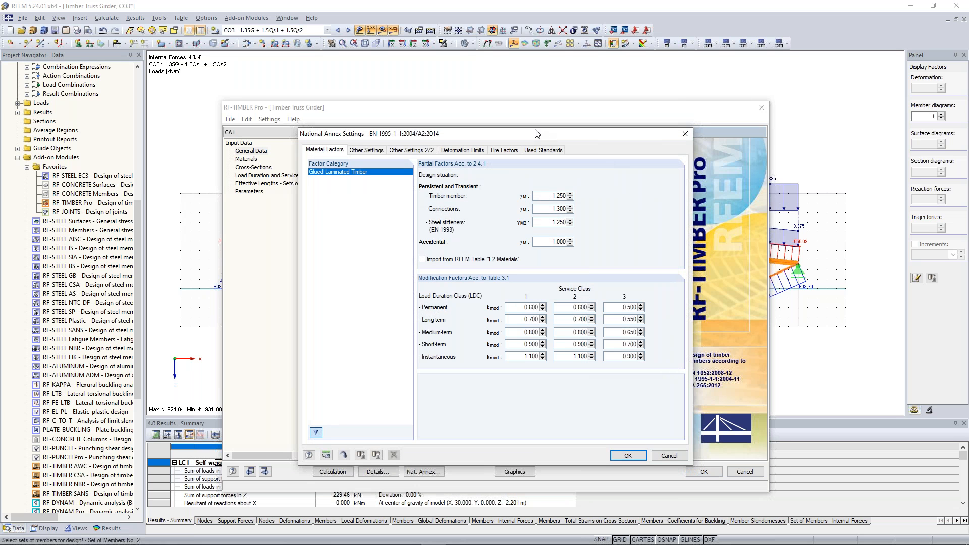
left_click_drag(516, 135, 486, 108)
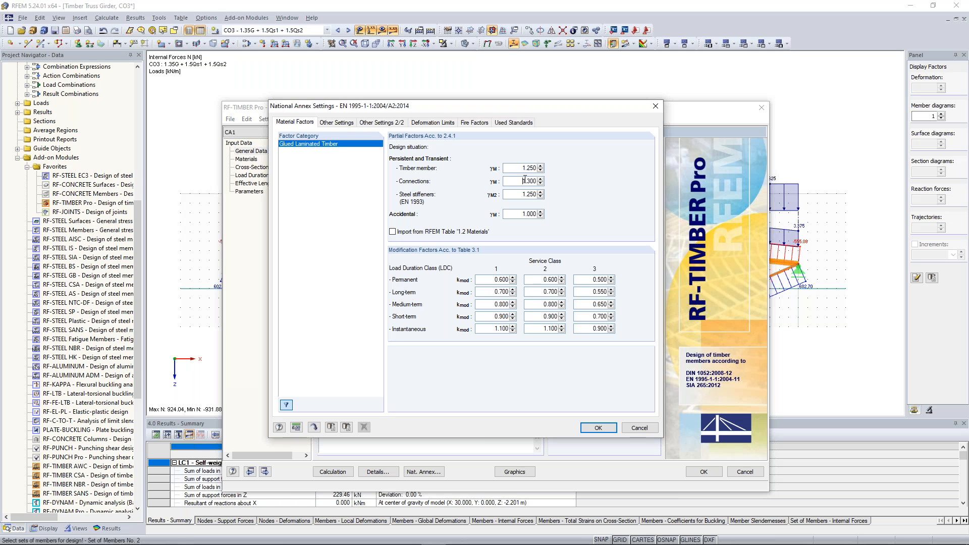
key("Tab")
left_click_drag(613, 106, 470, 91)
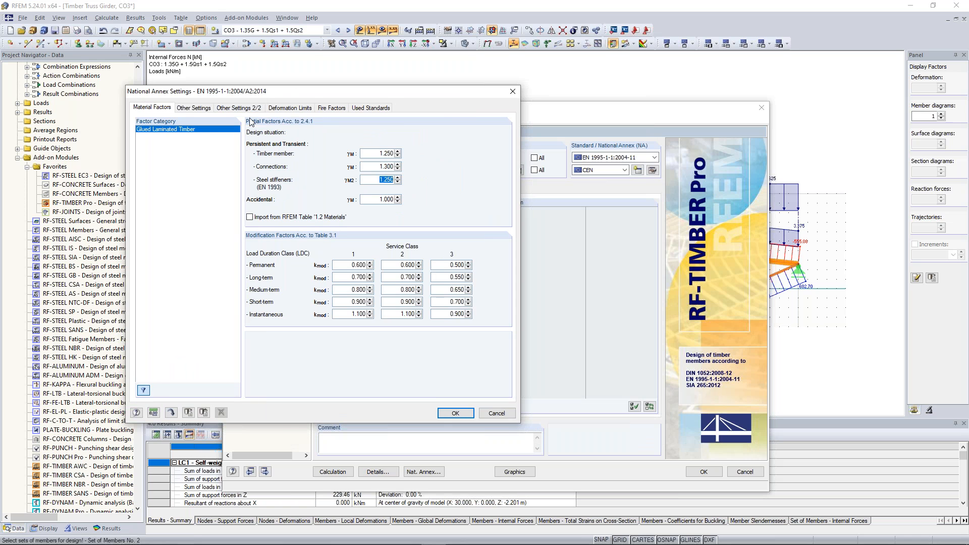
left_click(203, 110)
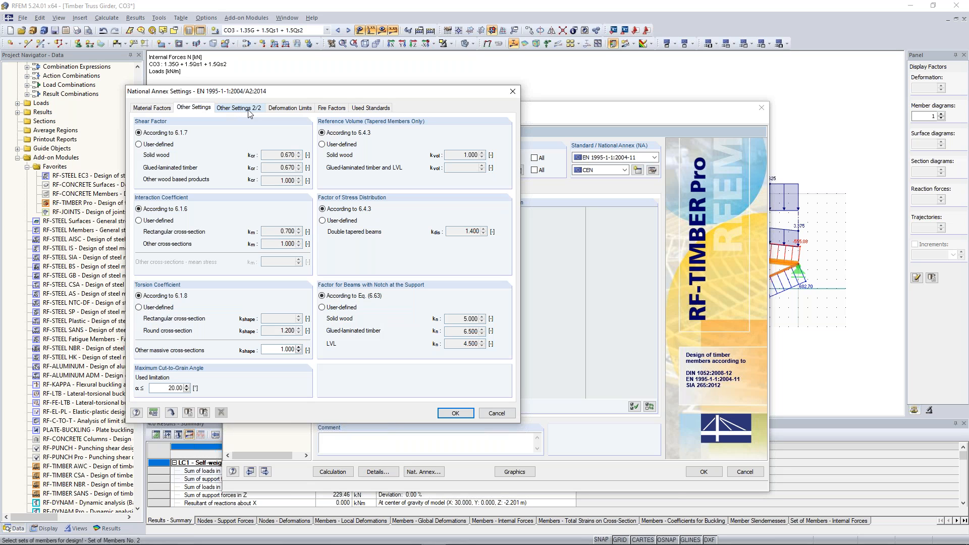
left_click(250, 109)
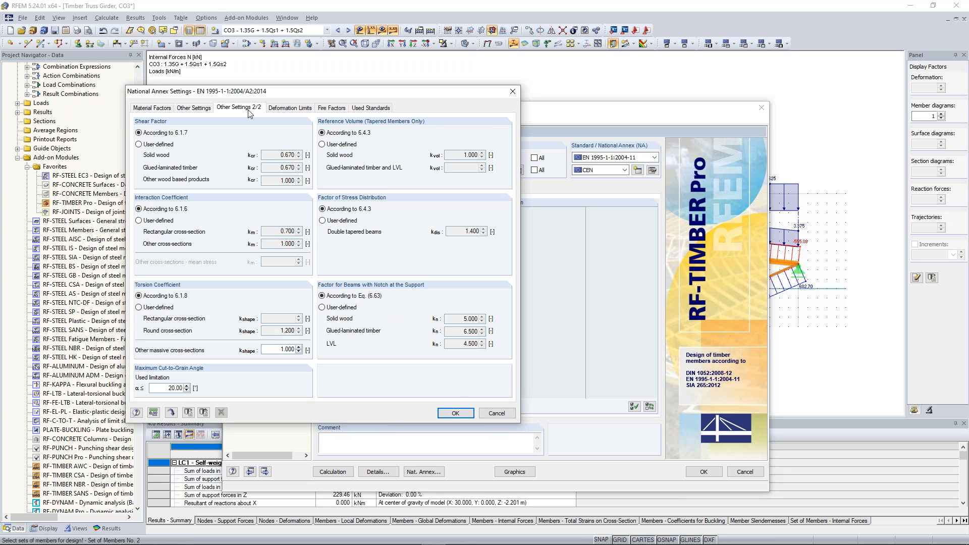
left_click(303, 109)
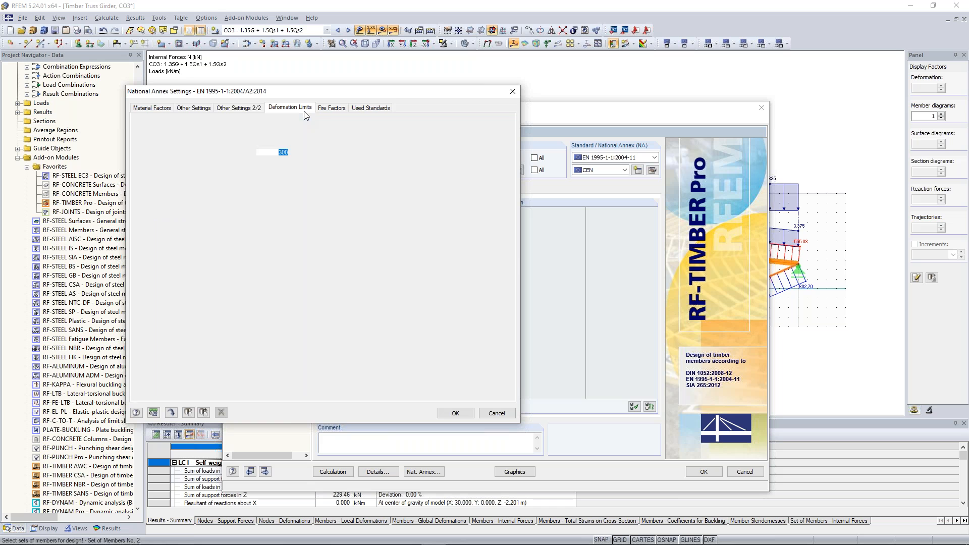
left_click(218, 109)
left_click(196, 109)
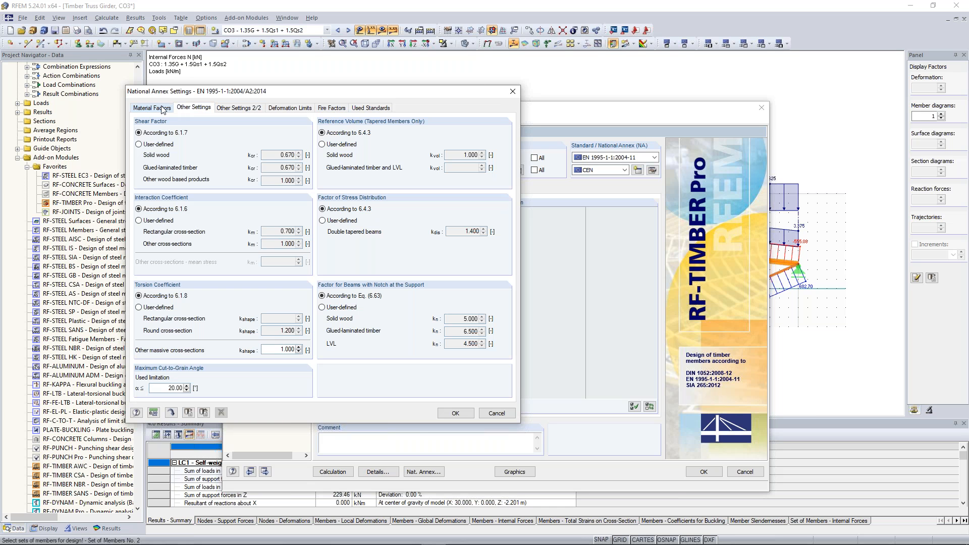
left_click(161, 109)
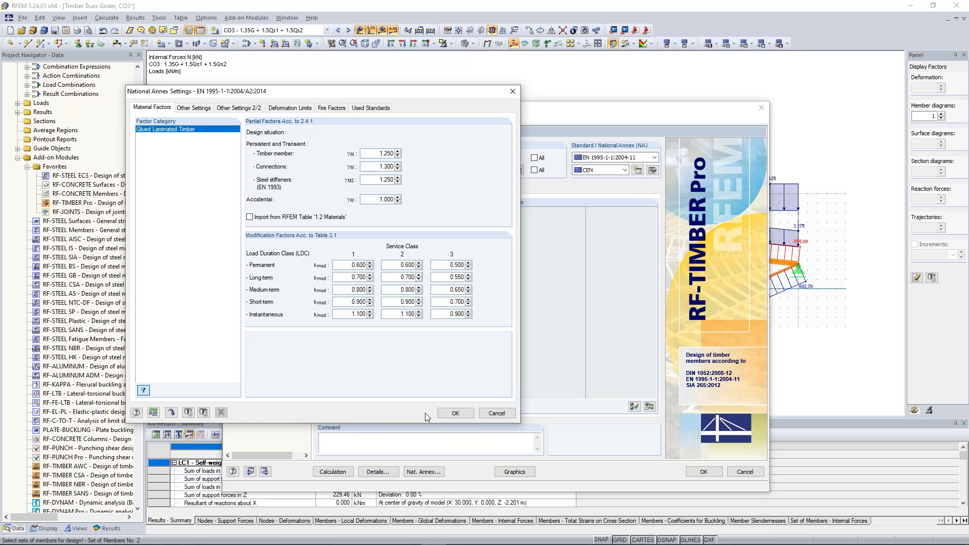
left_click(454, 414)
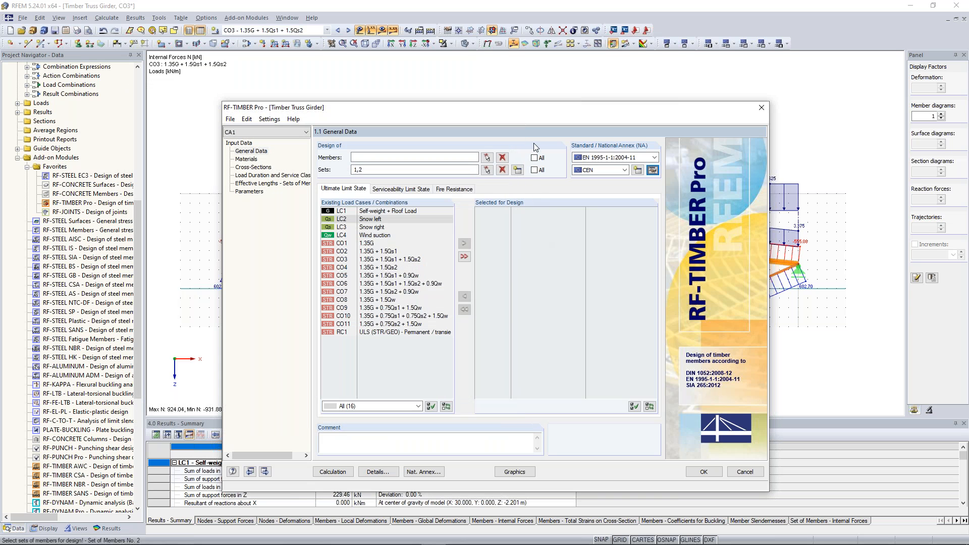
Select load combinations CO1 to CO11 for the ultimate limit state design and check the serviceability limit state selection
left_click_drag(529, 107, 519, 67)
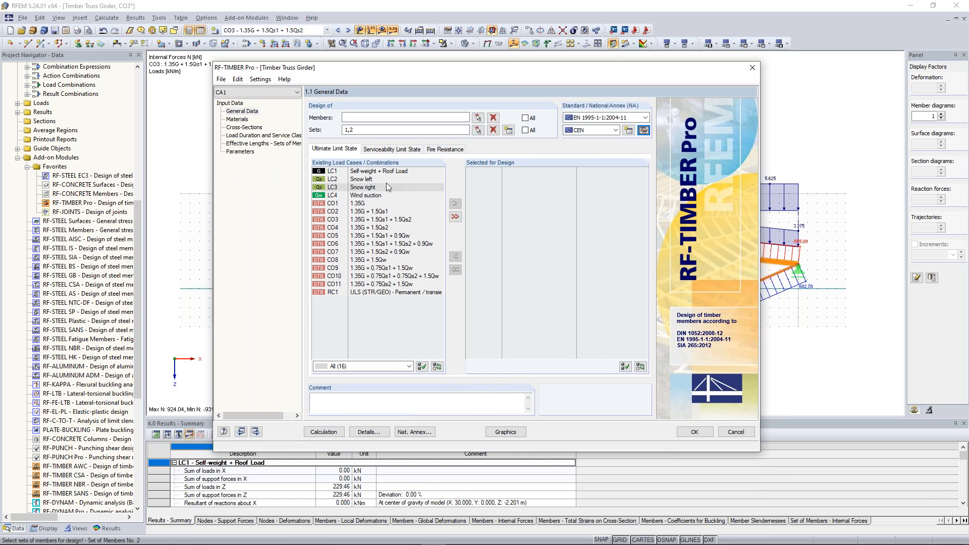
left_click(368, 203)
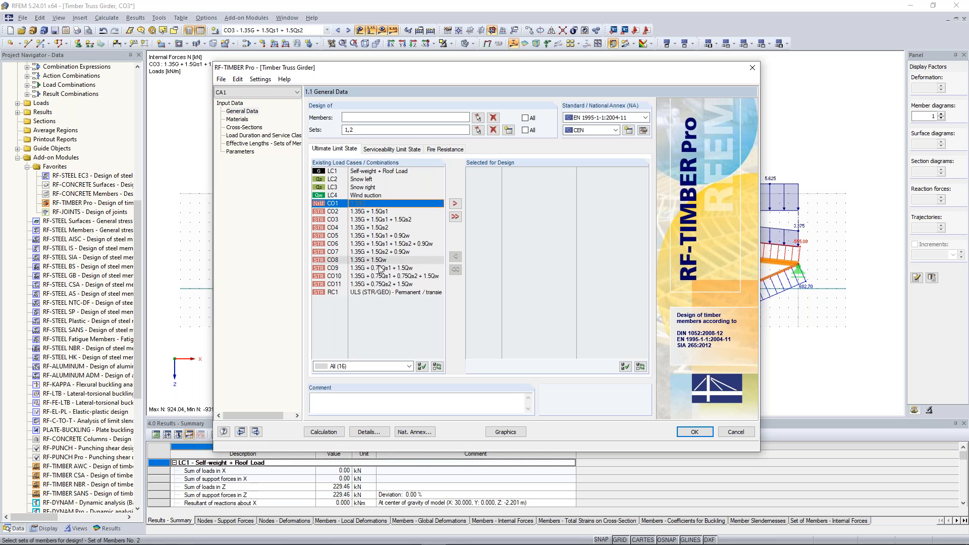
left_click(381, 286, "shift")
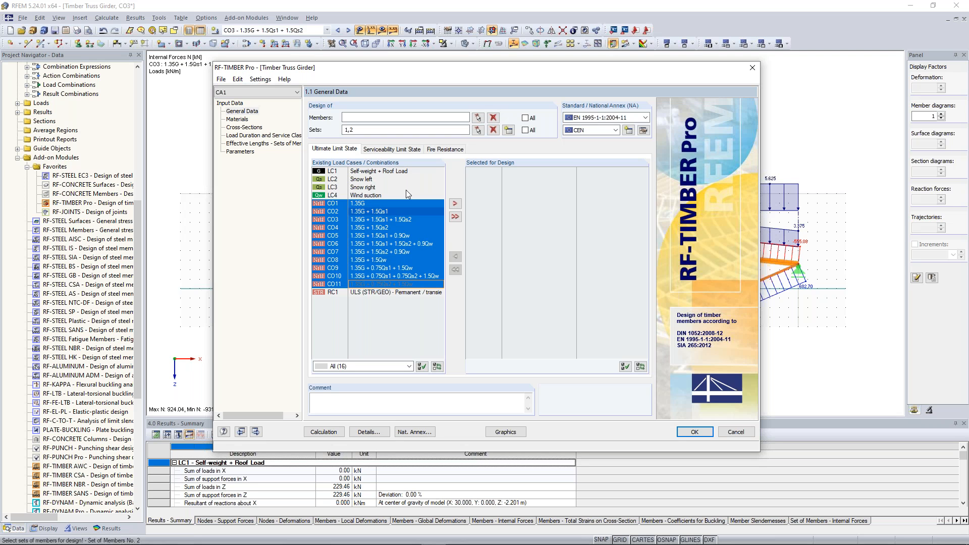
left_click(376, 204)
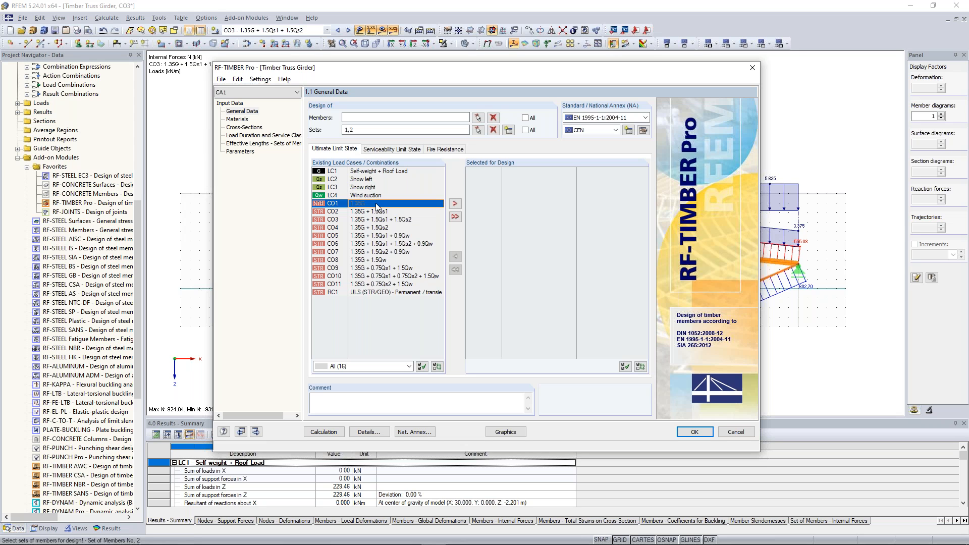
left_click(381, 284, "shift")
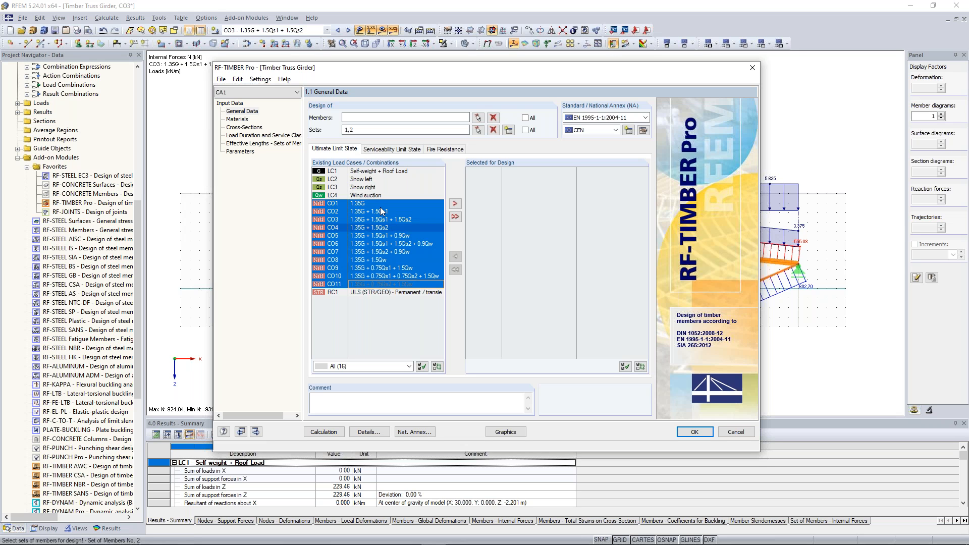
left_click(455, 205)
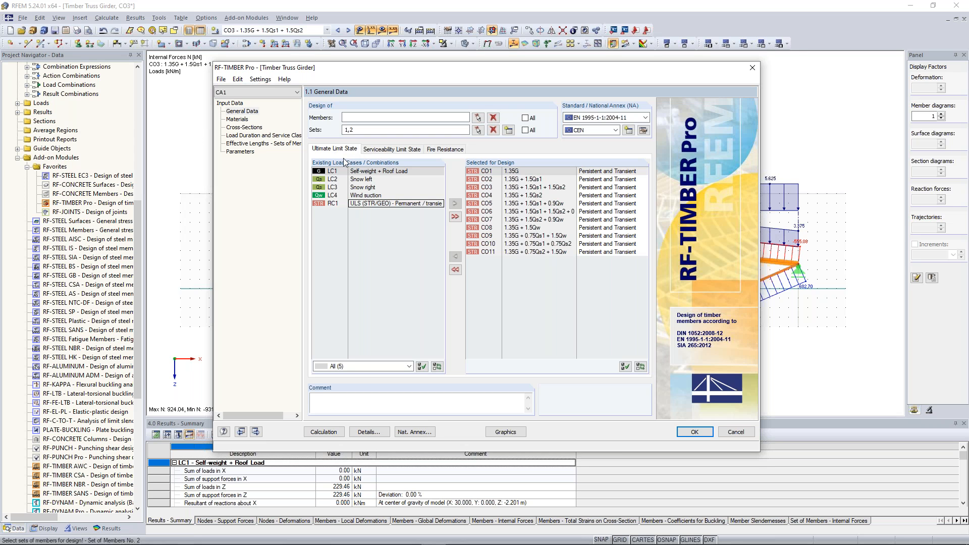
left_click(390, 151)
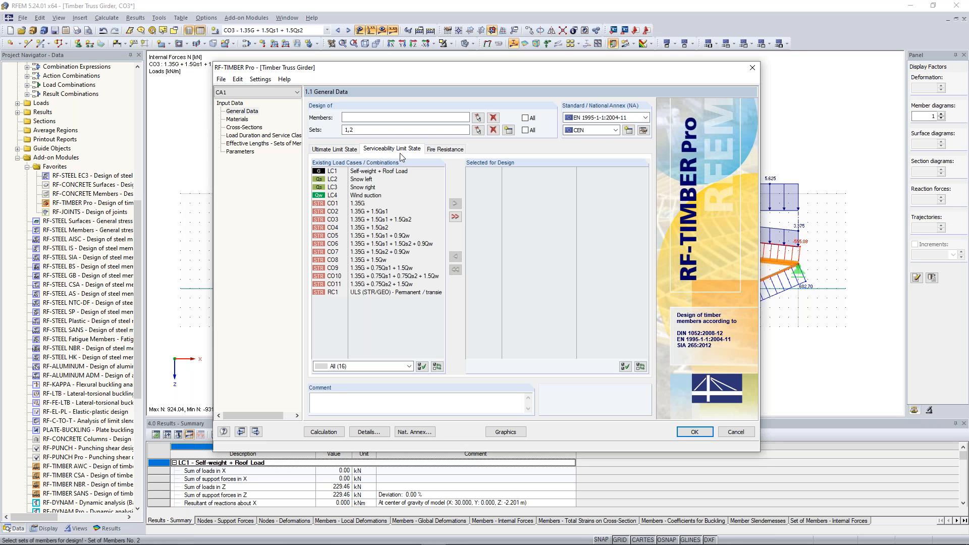
left_click(336, 150)
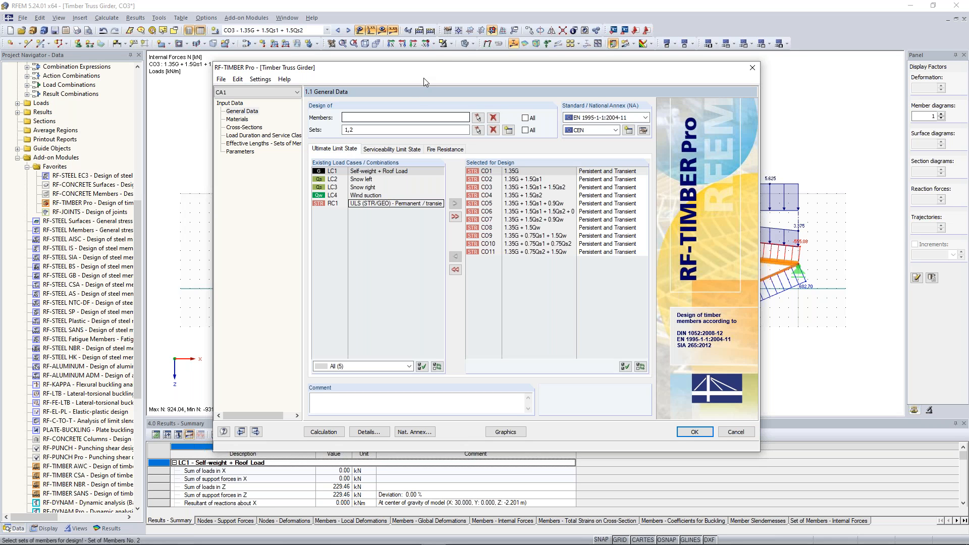
Examine the material properties of Glulam Timber GL28h and show the cross-sections of the design case
left_click_drag(445, 67, 445, 55)
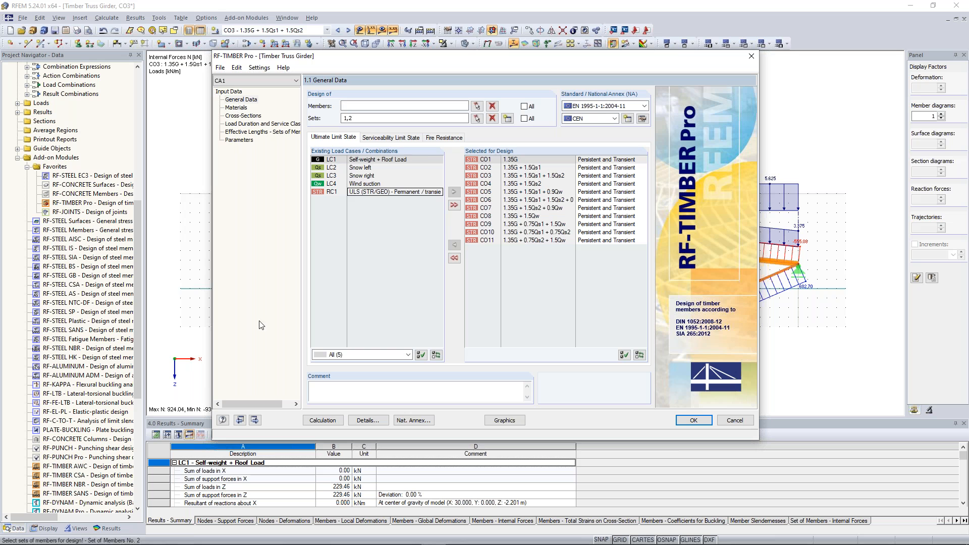
left_click(255, 420)
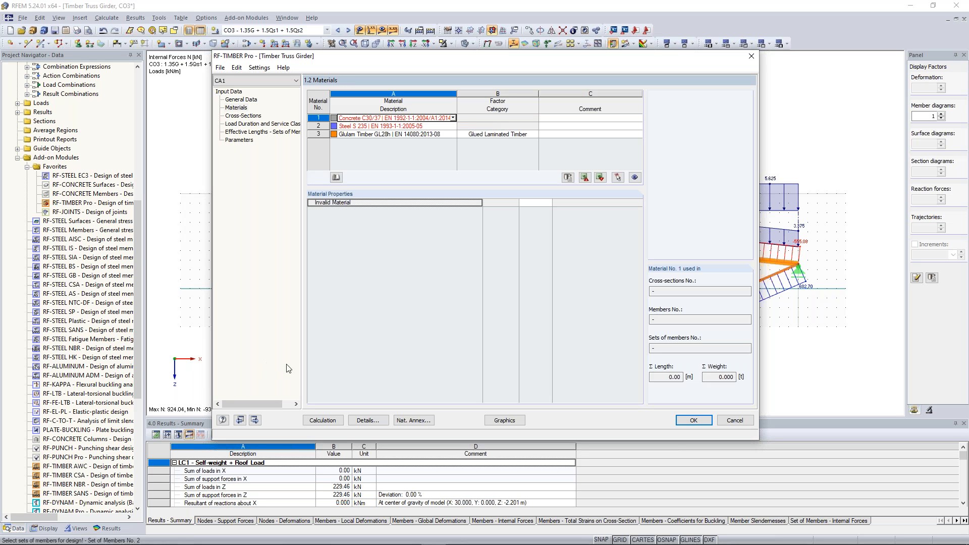
left_click(394, 134)
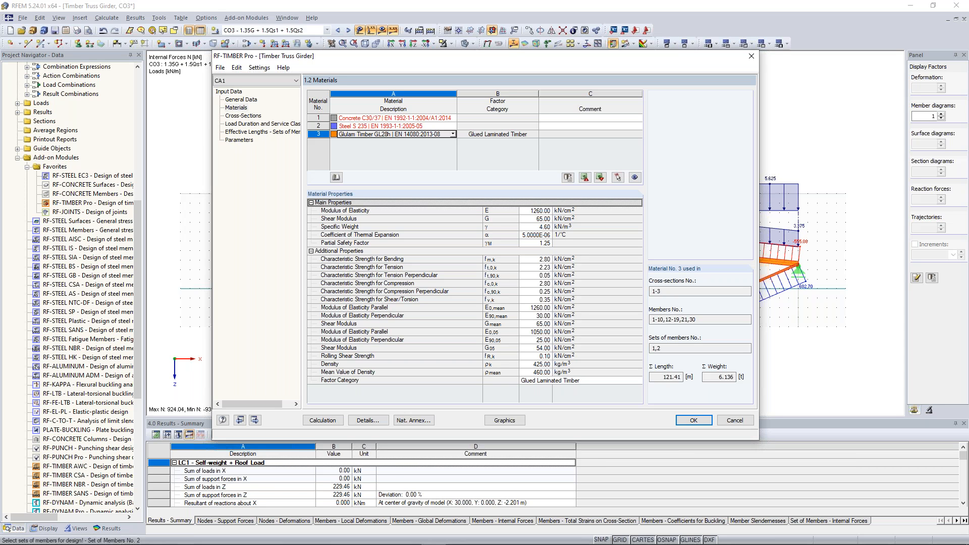
left_click_drag(515, 56, 514, 50)
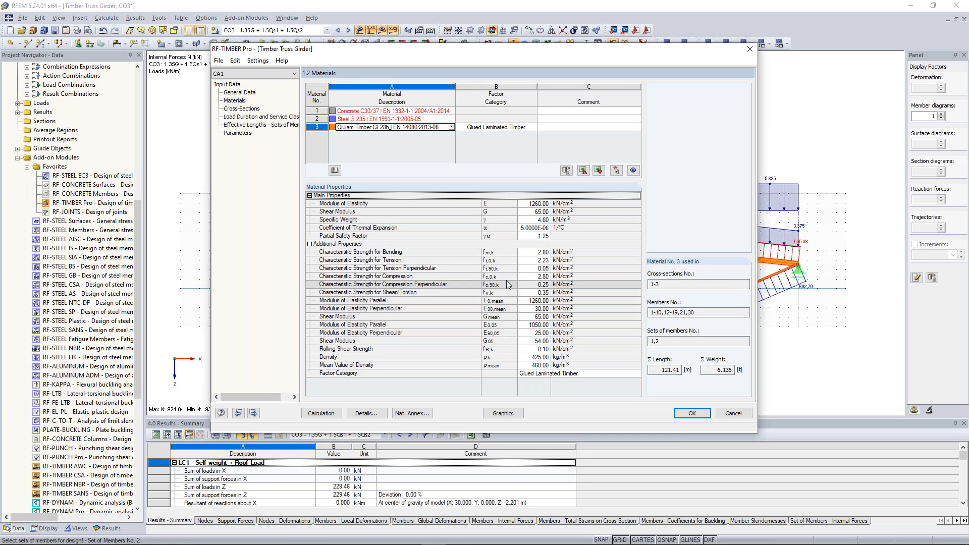
left_click(515, 251)
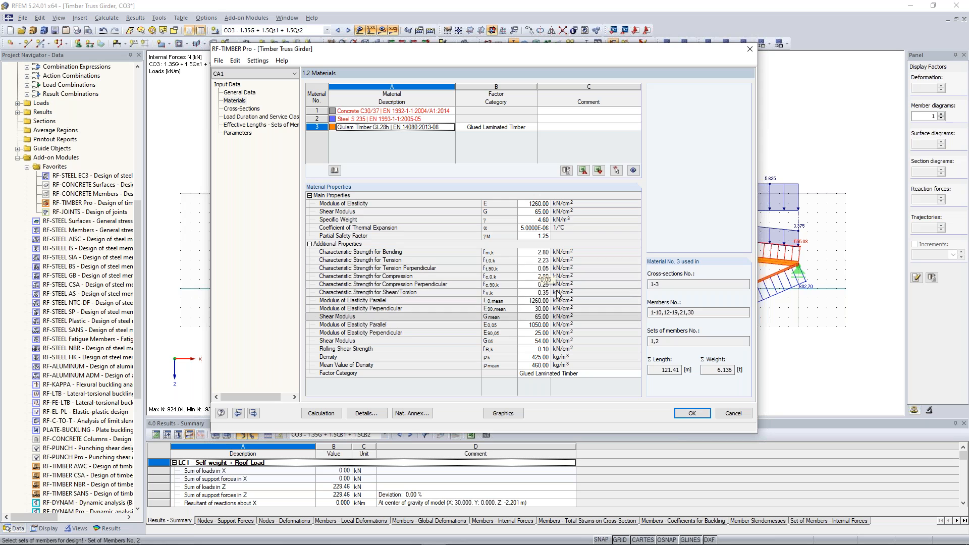
left_click(244, 110)
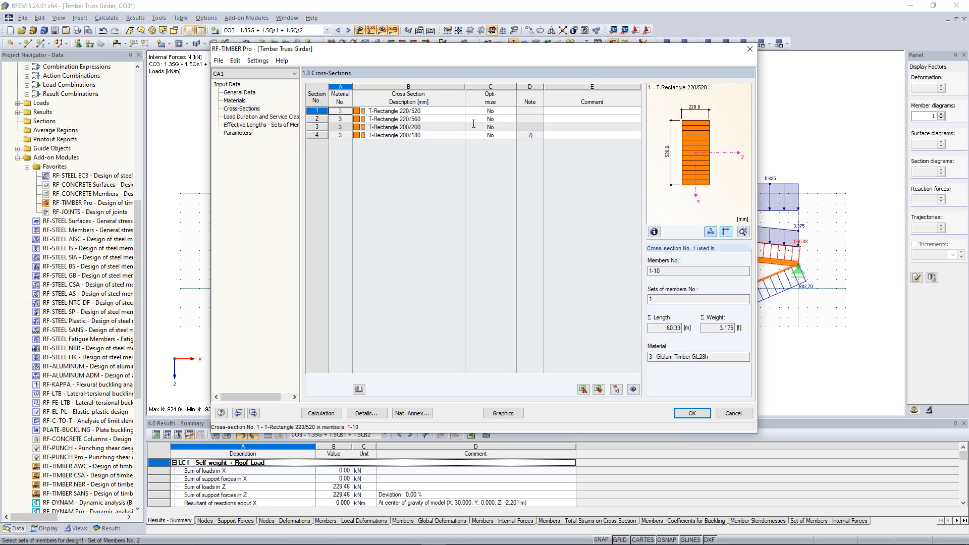
Read the note on the T-Rectangle 200/180 cross-section and compare it with the truss members in the model
left_click_drag(482, 52, 494, 172)
left_click_drag(480, 192, 484, 79)
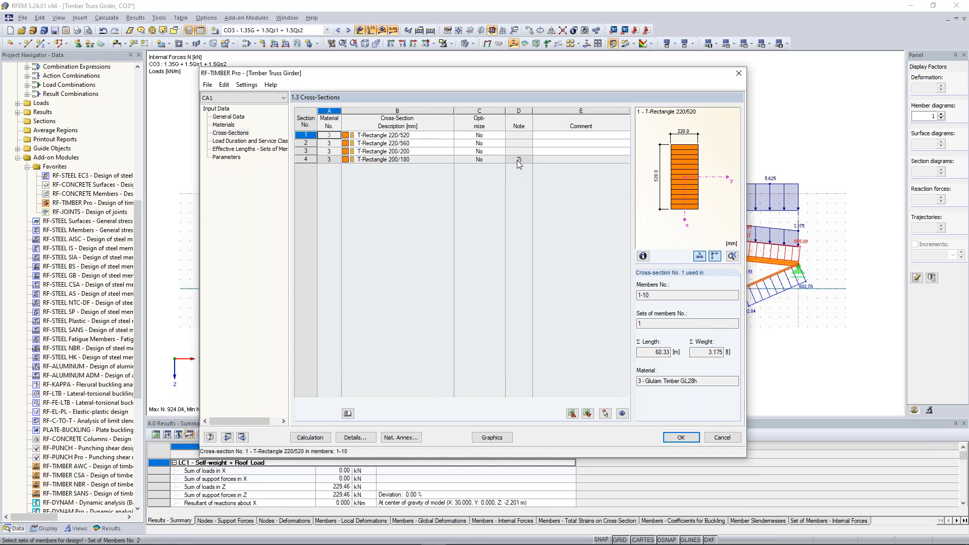
left_click(518, 159)
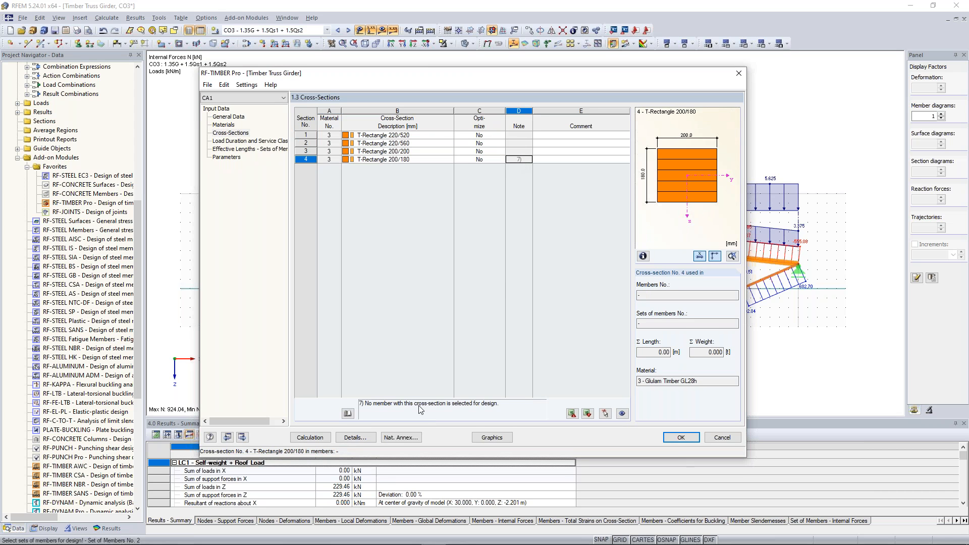
left_click_drag(507, 72, 485, 327)
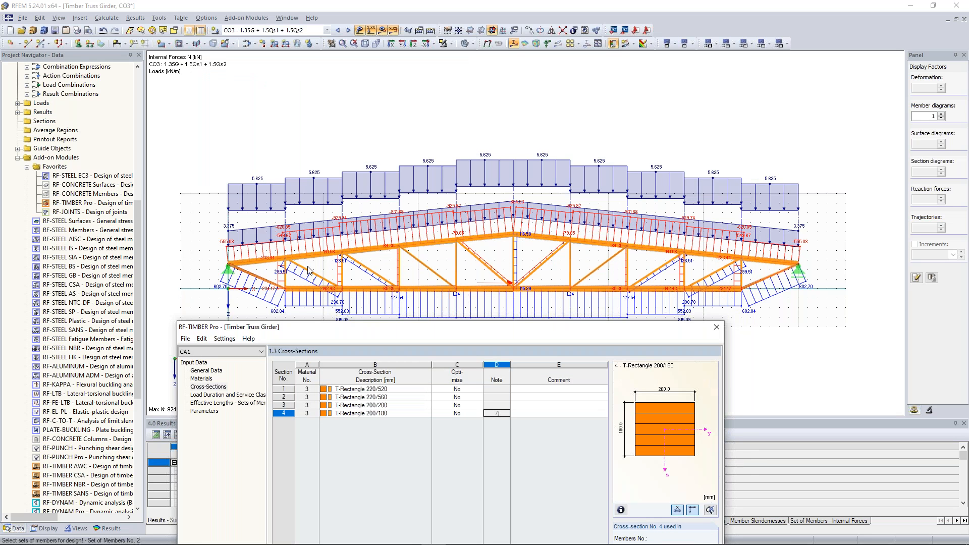
left_click_drag(418, 327, 432, 101)
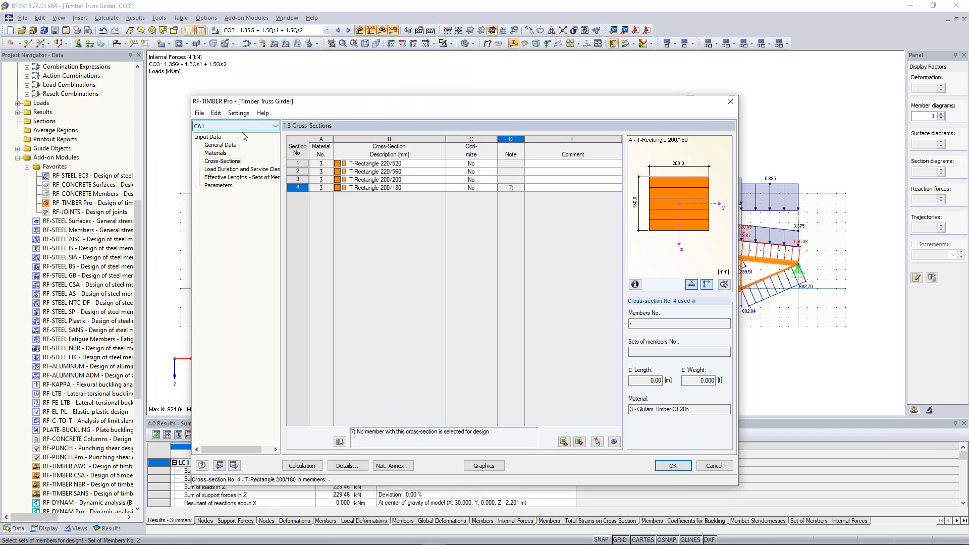
left_click(202, 116)
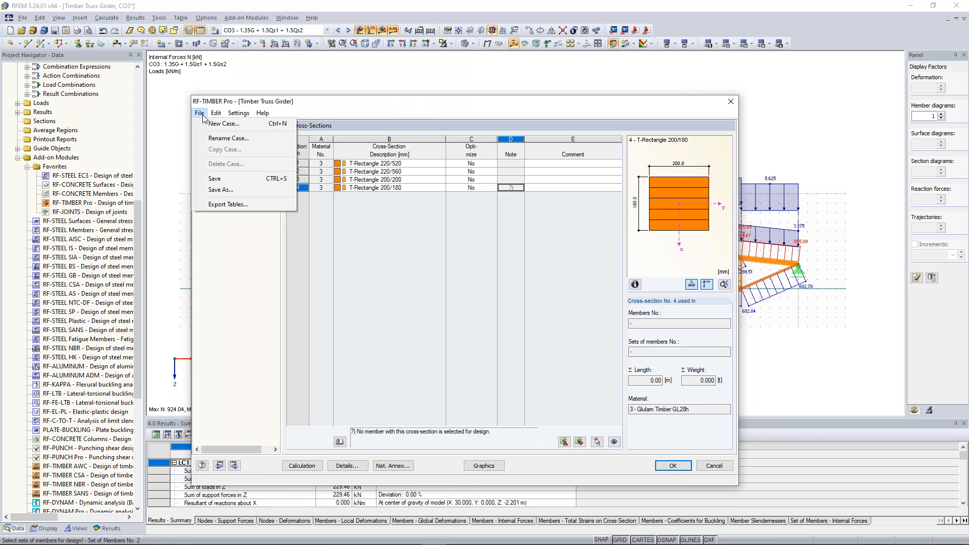
left_click(249, 267)
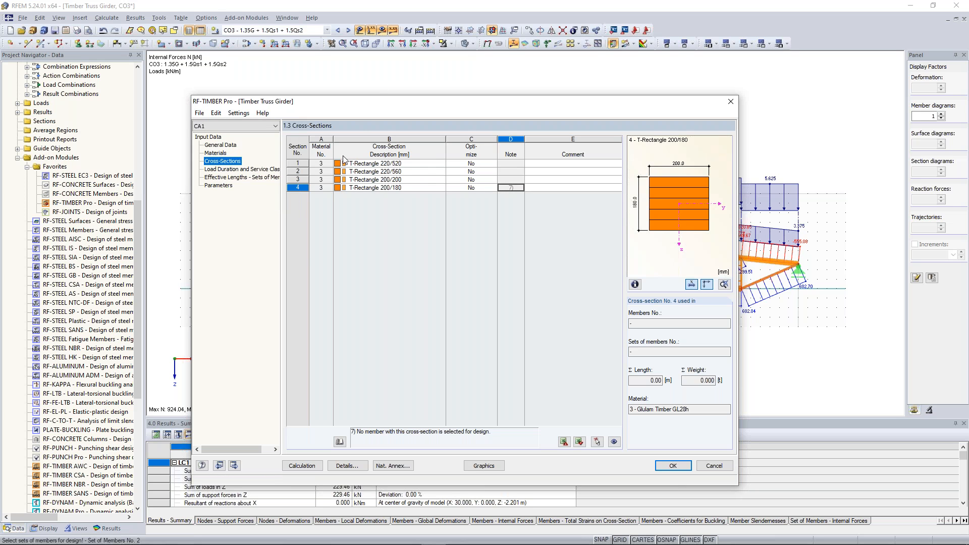
left_click_drag(370, 102, 374, 71)
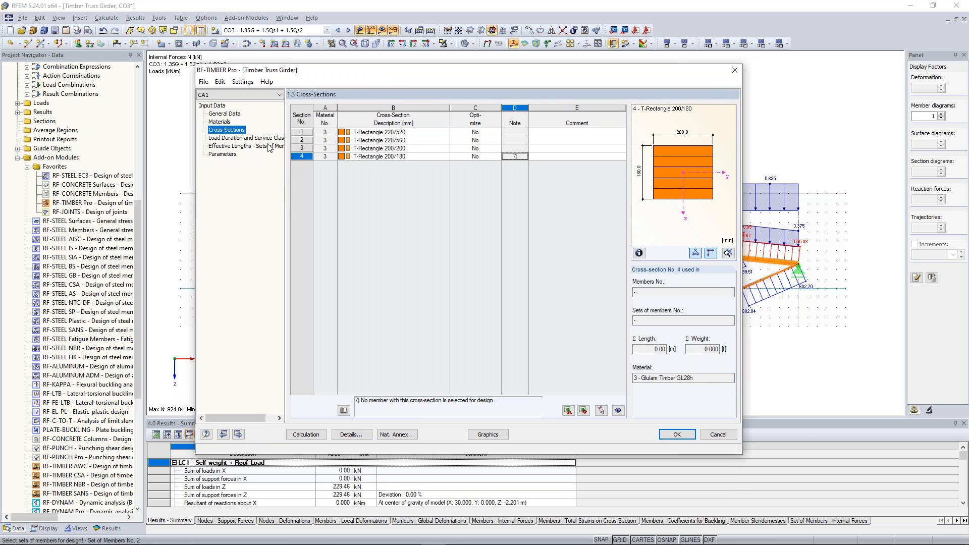
Check the load duration classes of the load cases and set service class 2 identically for all members and sets
left_click(239, 137)
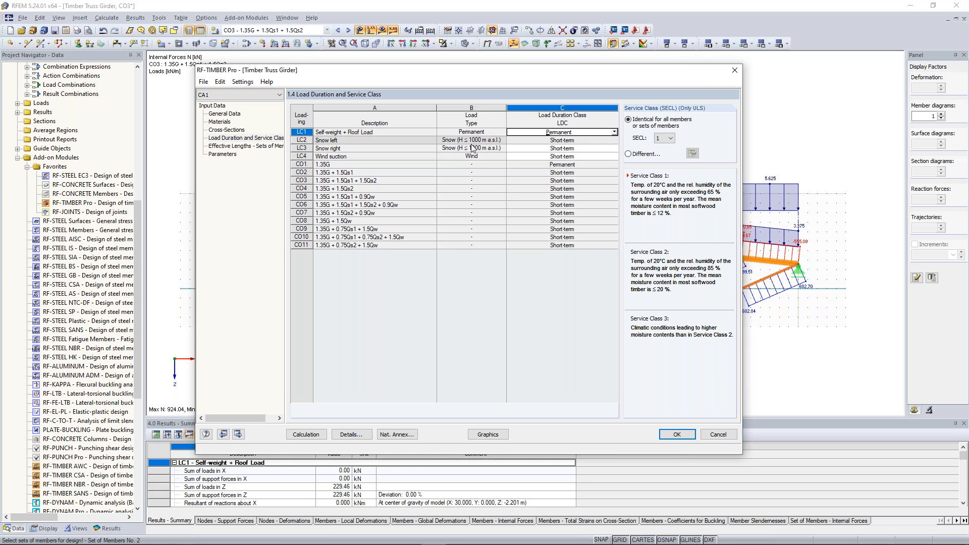
left_click(579, 140)
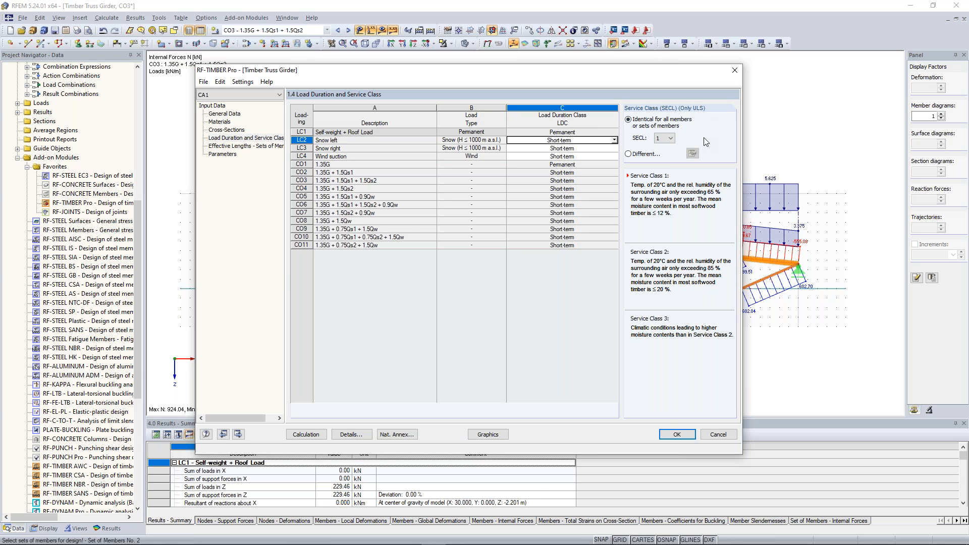
left_click(671, 139)
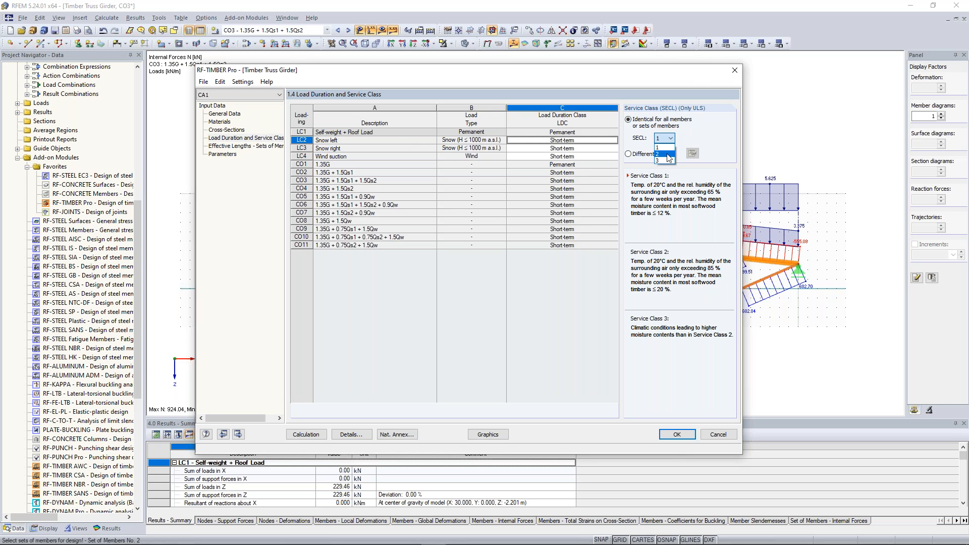
left_click(664, 149)
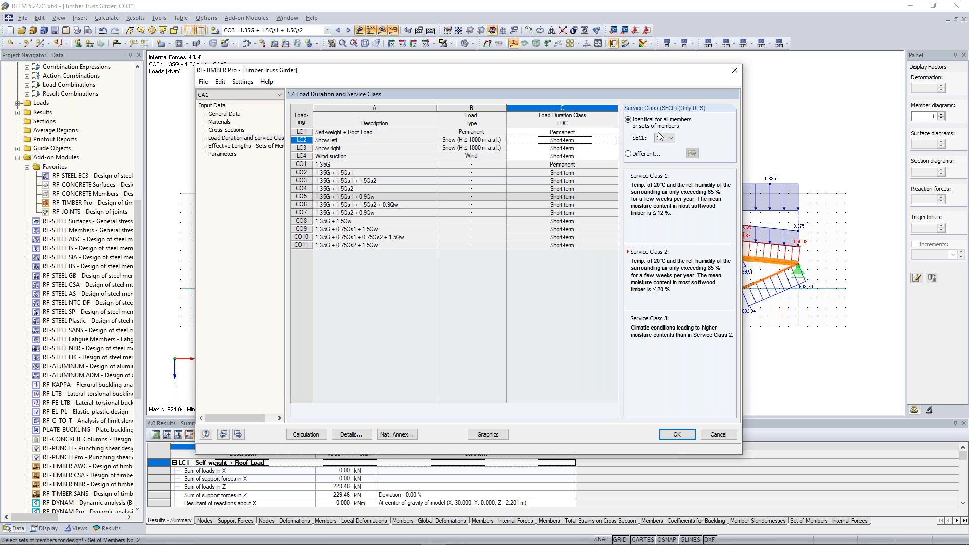
left_click_drag(640, 71, 638, 82)
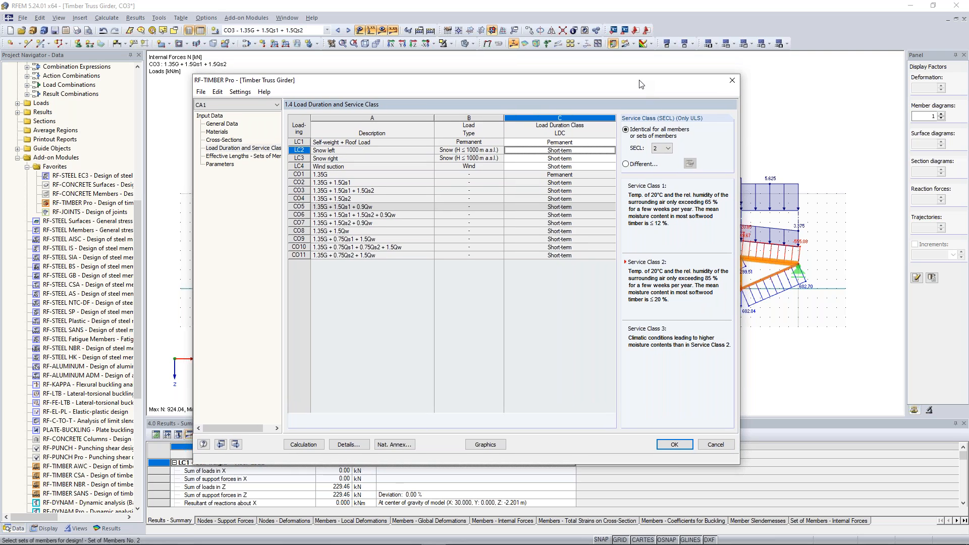
In the effective lengths for sets of members, disable buckling and lateral-torsional buckling for the upper chord set
left_click(244, 157)
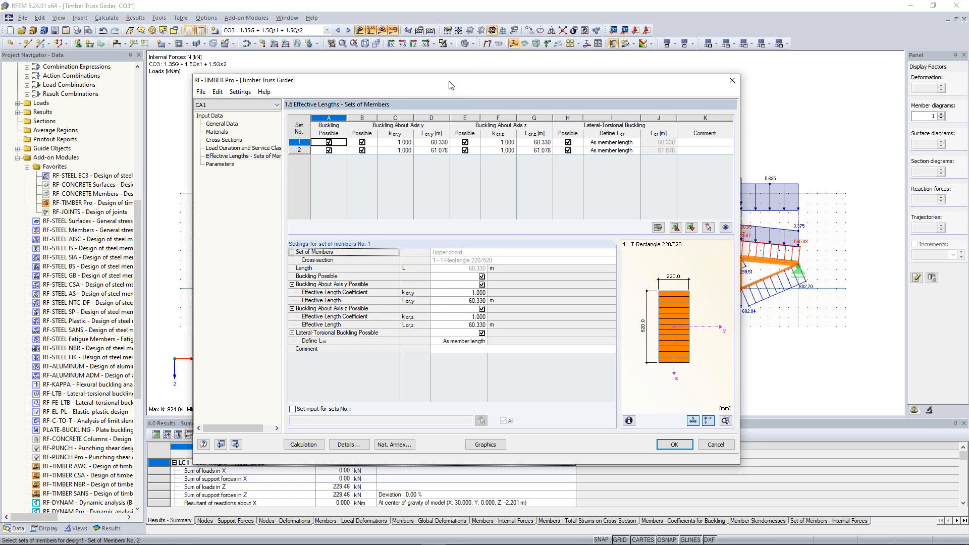
left_click_drag(451, 85, 378, 310)
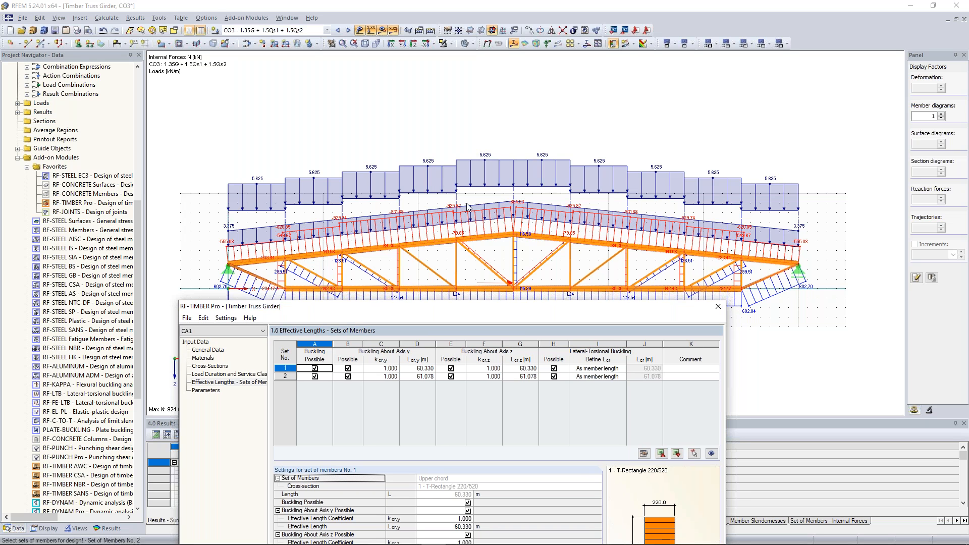
mouse_move(473, 310)
left_mouse_down()
mouse_move(485, 264)
mouse_move(428, 271)
left_mouse_up()
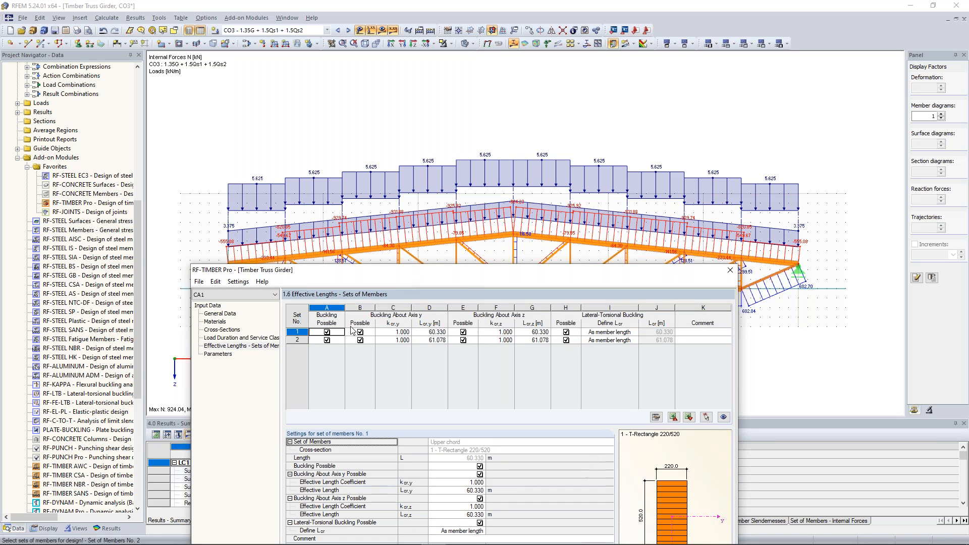
left_click(330, 333)
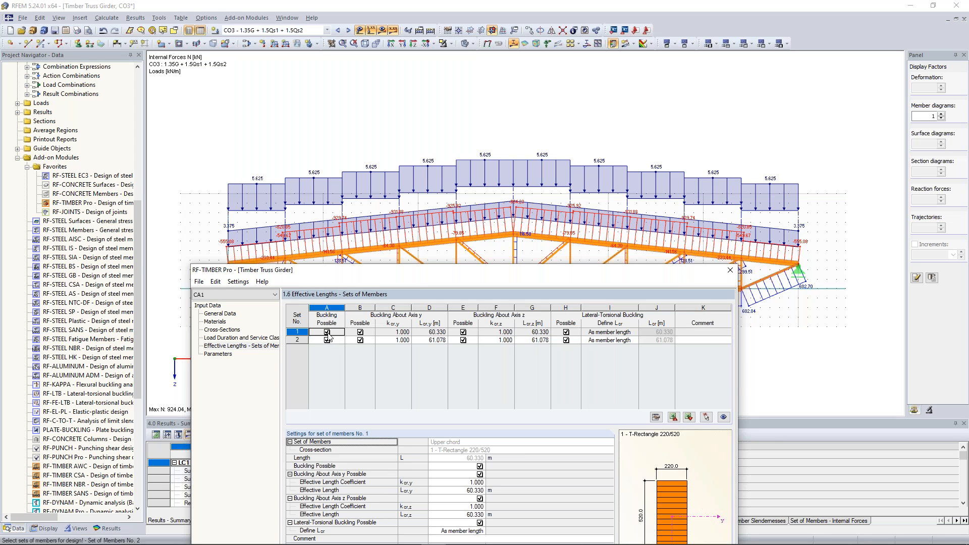
left_click(328, 333)
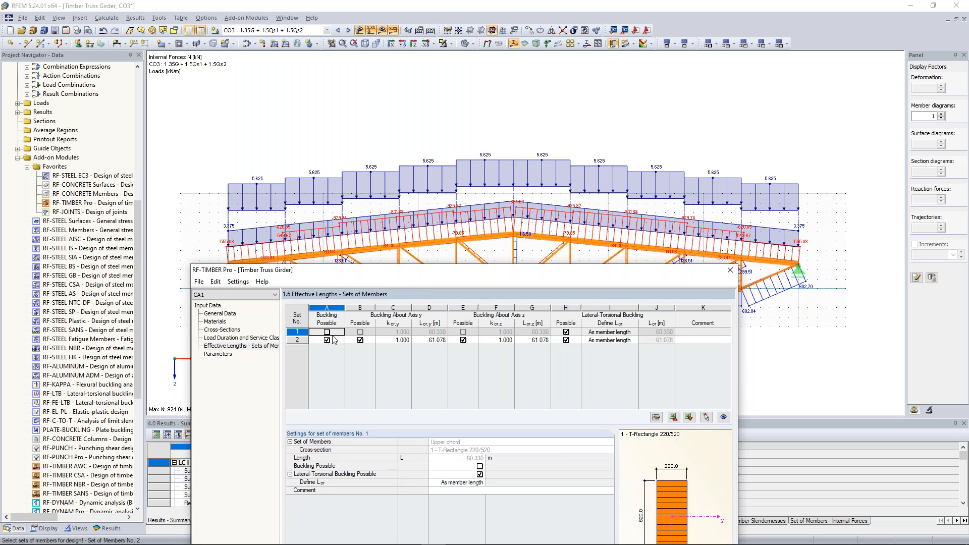
left_click(566, 332)
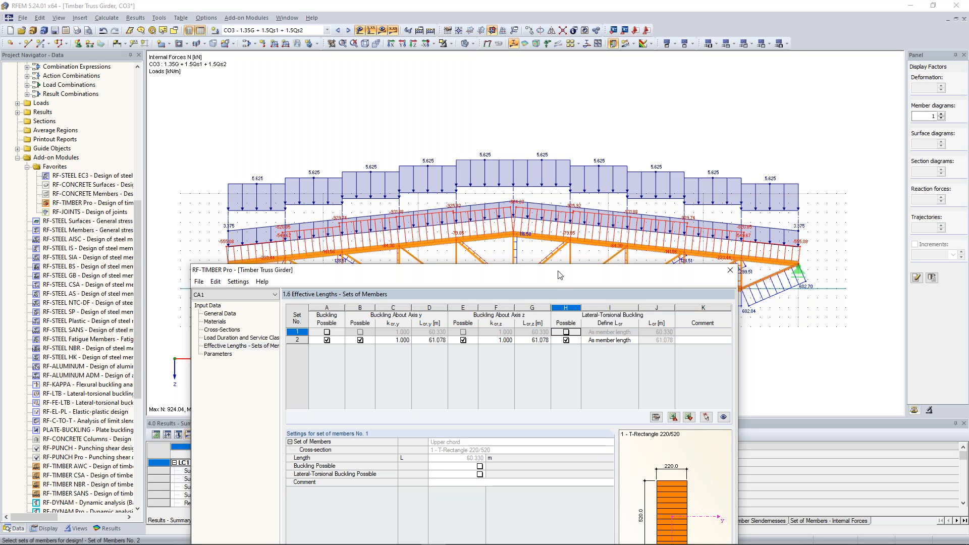
Disable buckling and lateral-torsional buckling for the lower chord set of members as well
left_click_drag(559, 273, 565, 330)
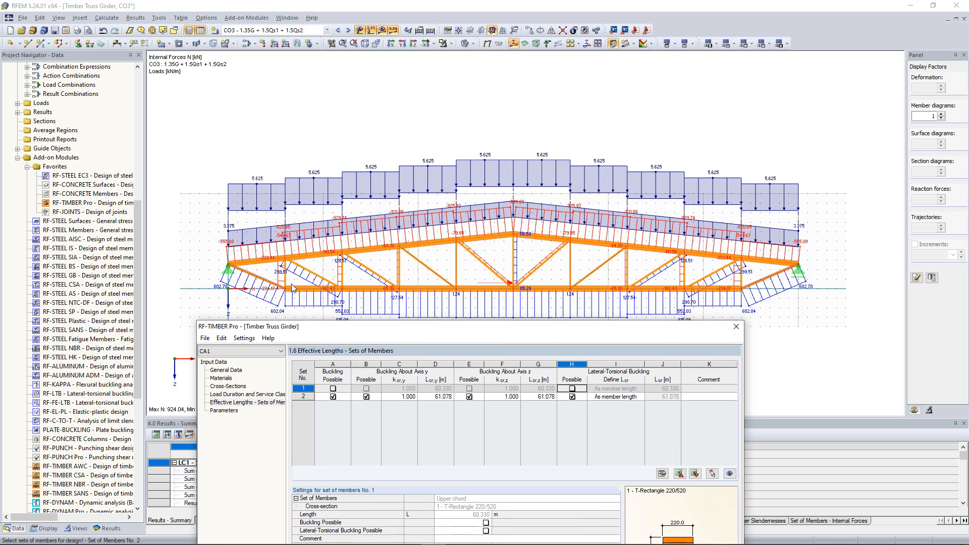
left_click_drag(363, 329, 366, 344)
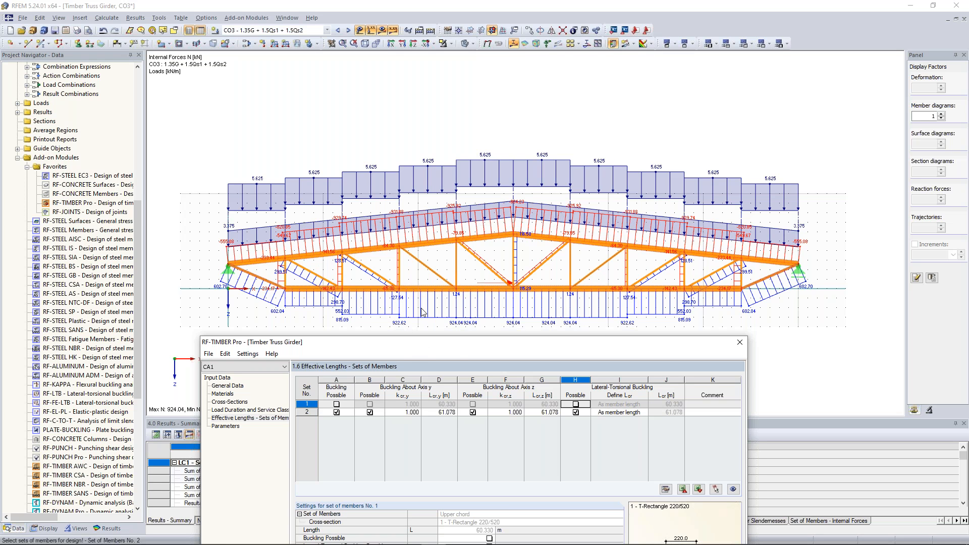
left_click_drag(448, 345, 452, 131)
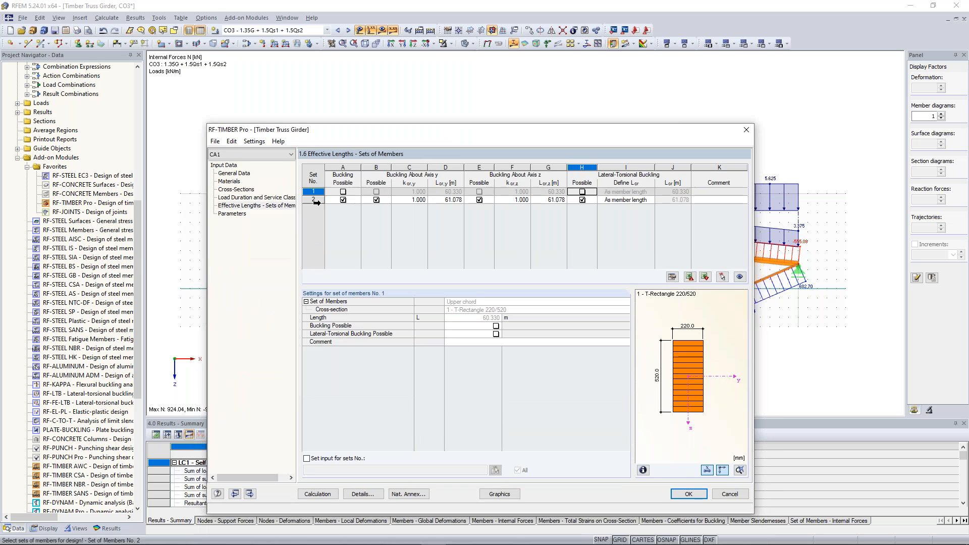
left_click(344, 200)
left_click(343, 200)
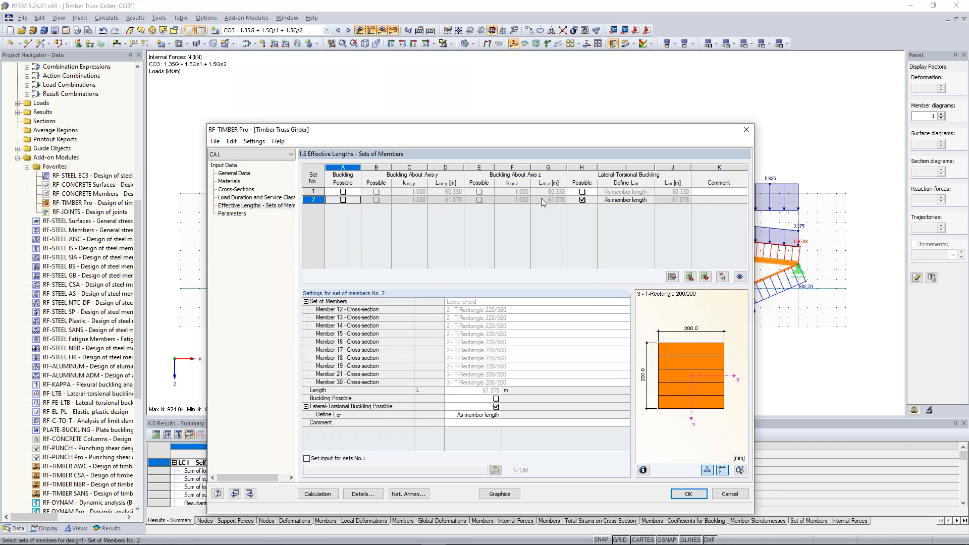
left_click(583, 203)
left_click(582, 201)
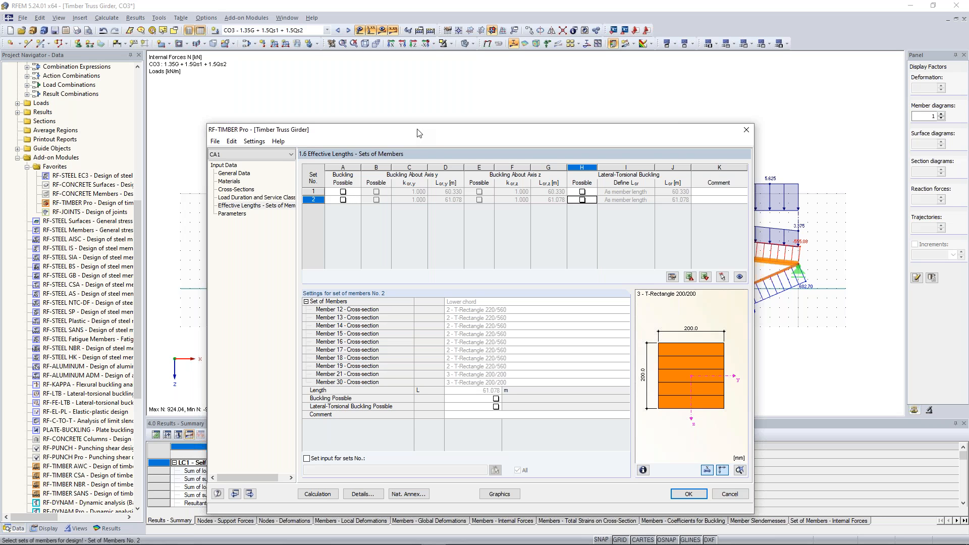
left_click_drag(417, 133, 420, 99)
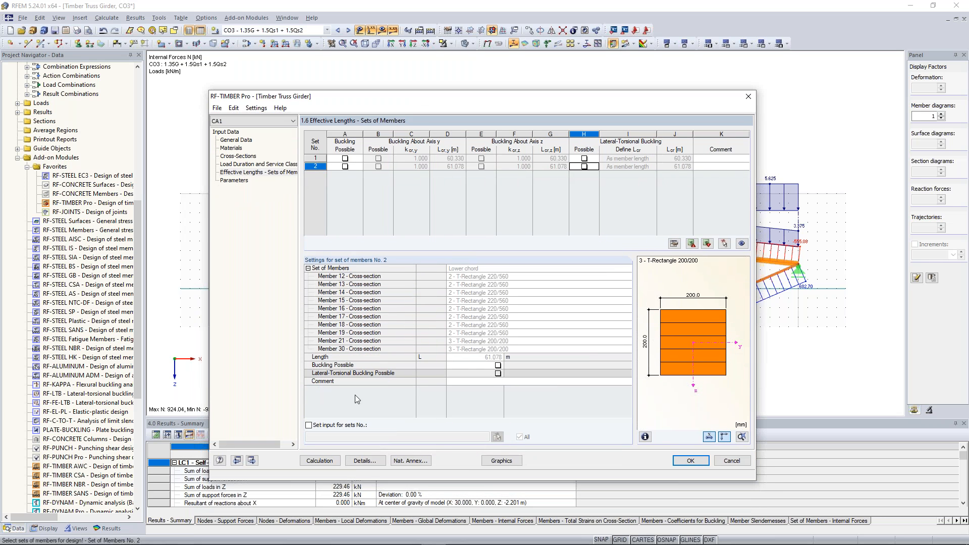
Turn off the stability check in the design details and accept the settings
left_click(364, 460)
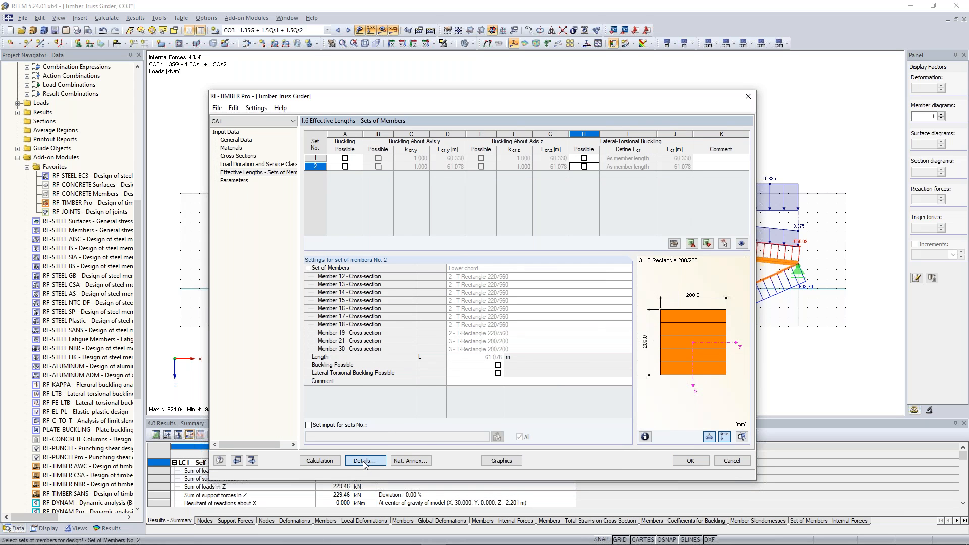
left_click(350, 131)
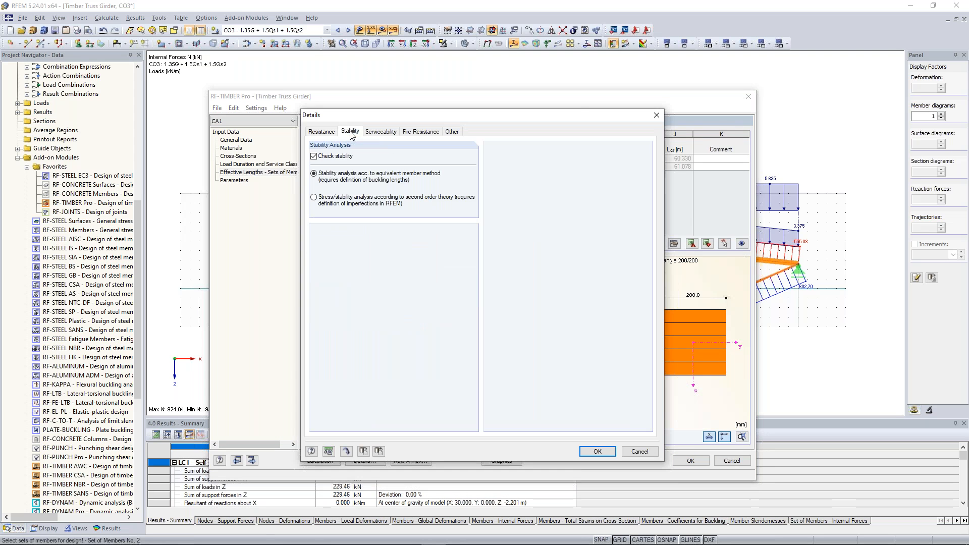
left_click(313, 156)
left_click(335, 159)
left_click_drag(426, 114, 449, 117)
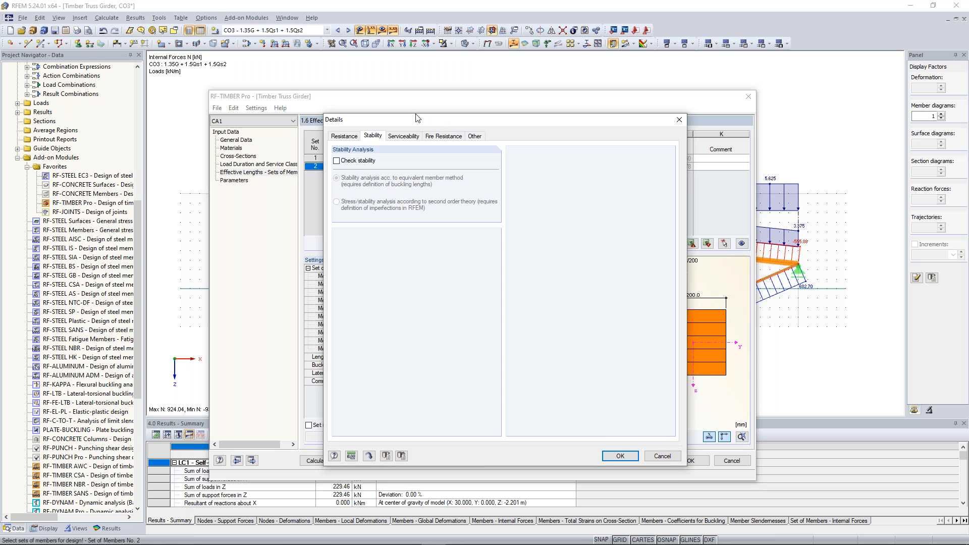
left_click(616, 456)
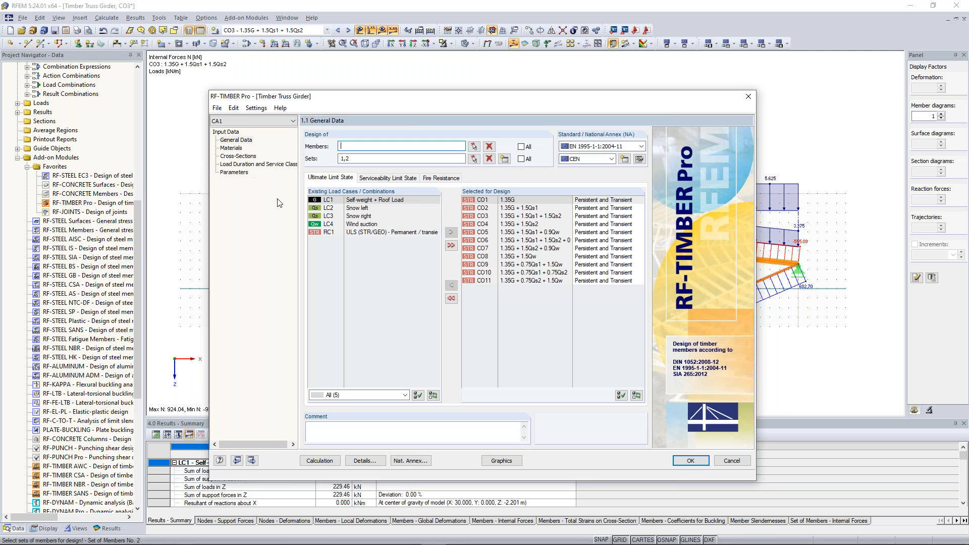
Check the cross-section reduction parameters, leaving the reference of the first reduction empty
left_click(247, 174)
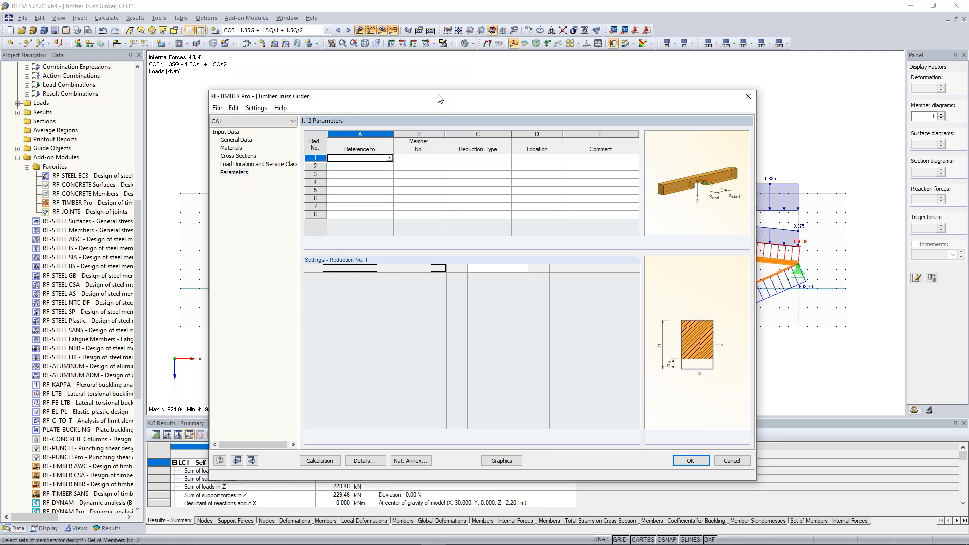
left_click(389, 159)
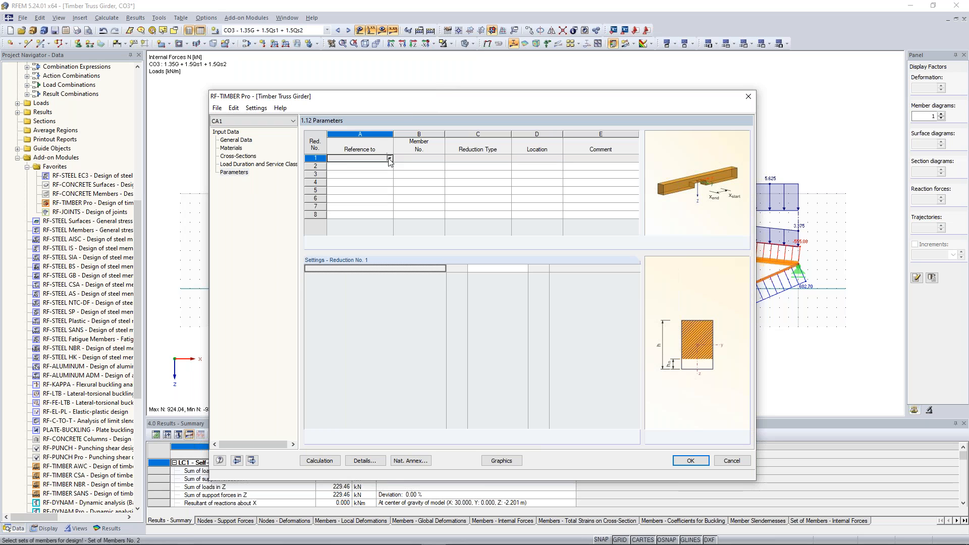
left_click(389, 159)
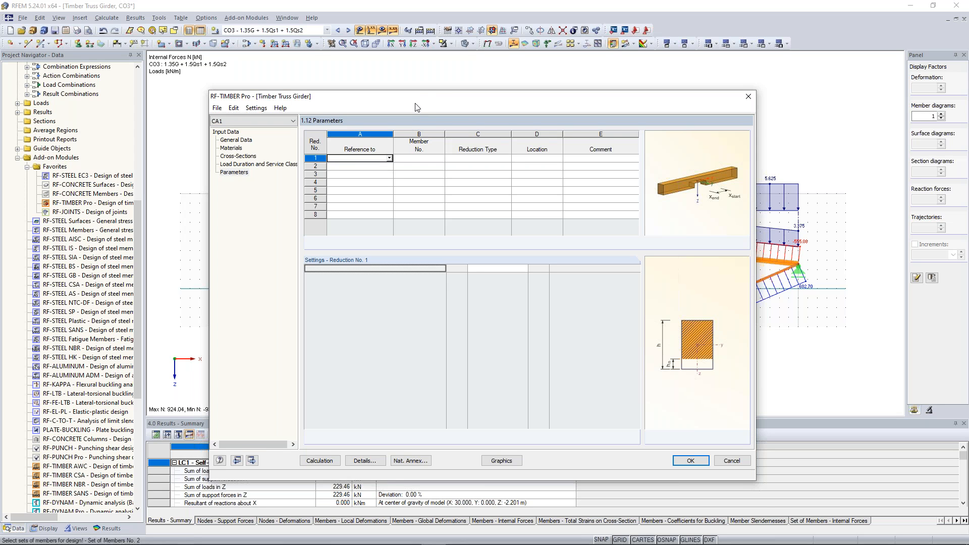
left_click_drag(418, 96, 418, 79)
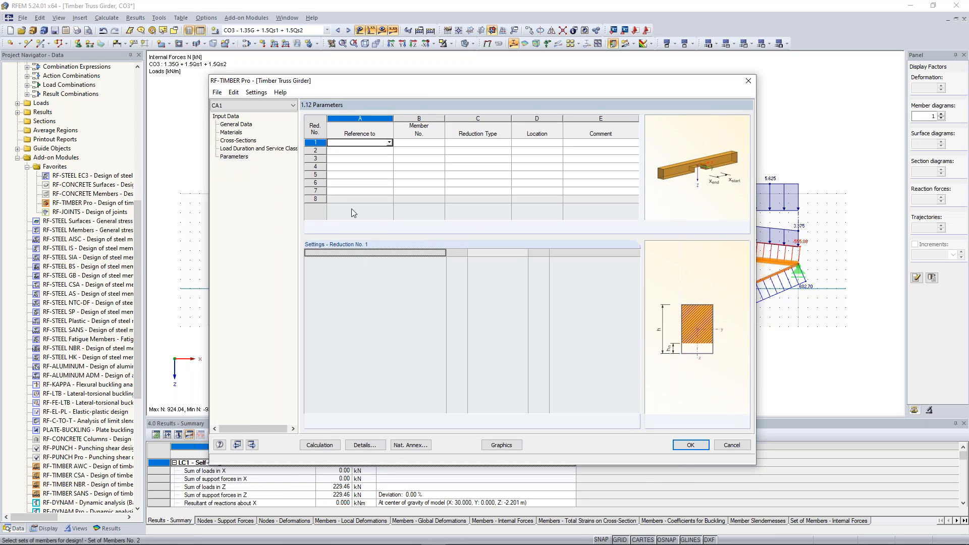
Calculate the timber design case and examine its design ratios by load case and by cross-section
left_click(320, 445)
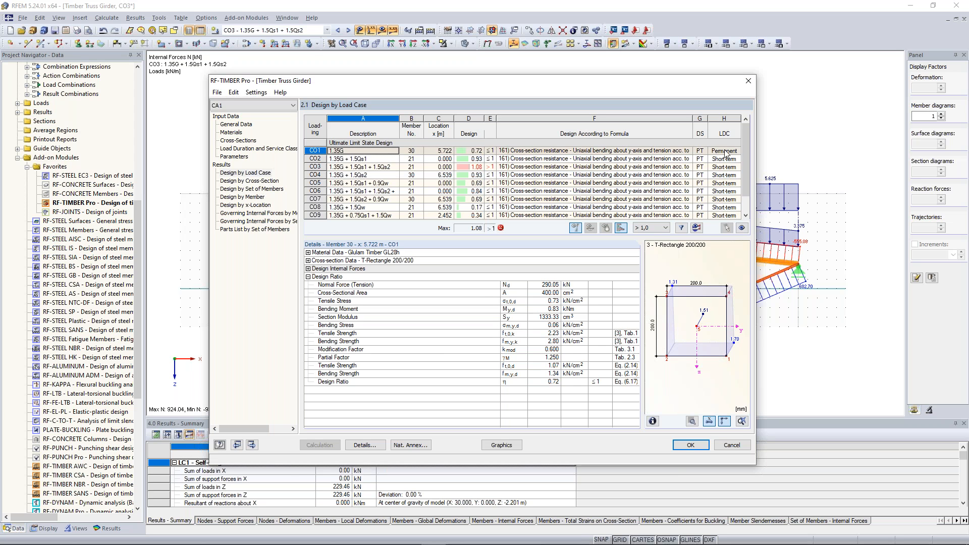
left_click(248, 182)
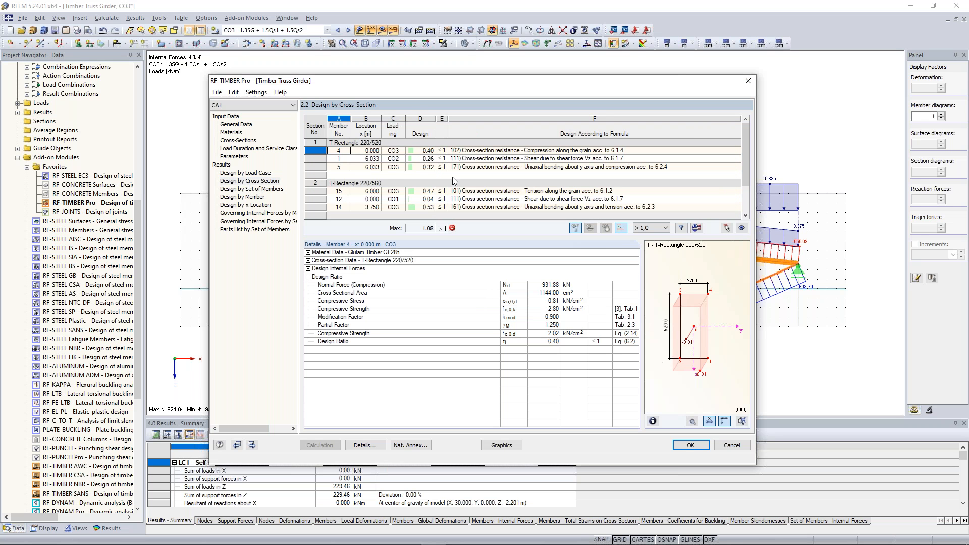
left_click(419, 158)
left_click_drag(743, 139, 741, 169)
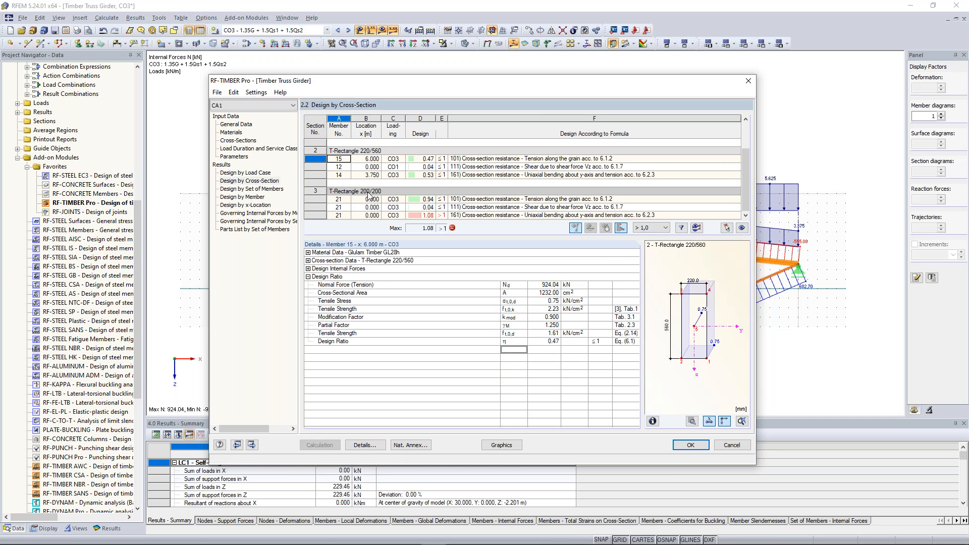
Filter the design results by cross-section to ratios above 1 and locate the governing members on the truss model
left_click_drag(485, 81, 480, 333)
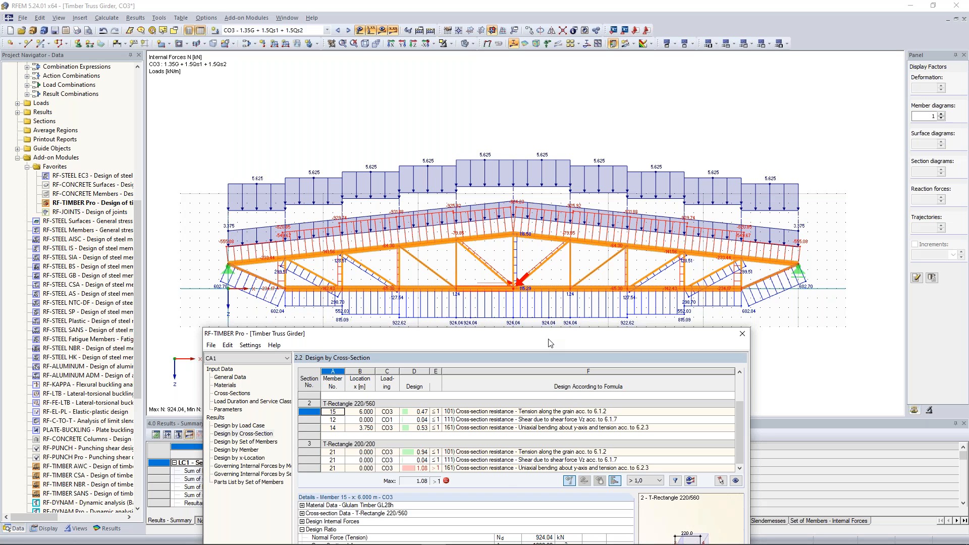
left_click_drag(549, 338, 558, 120)
left_click(685, 262)
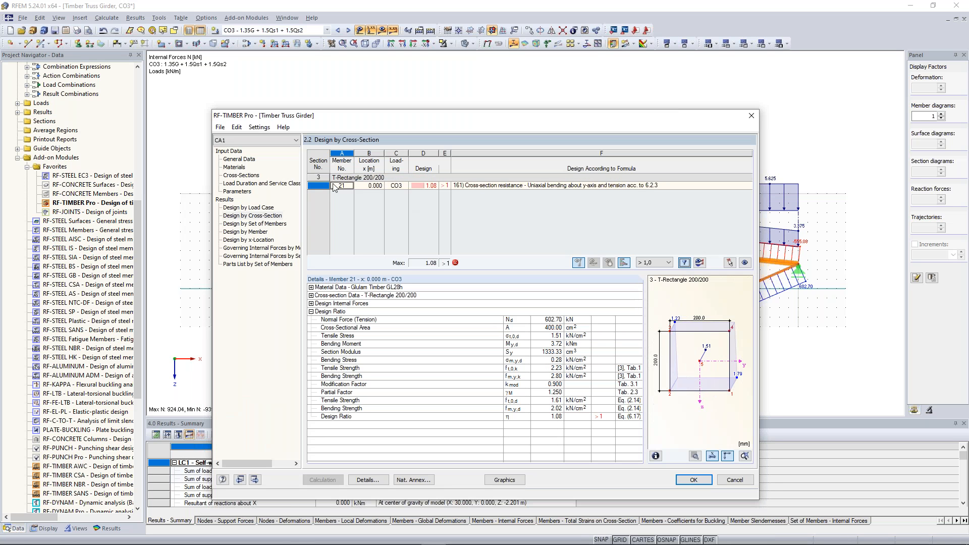
left_click_drag(431, 118, 427, 331)
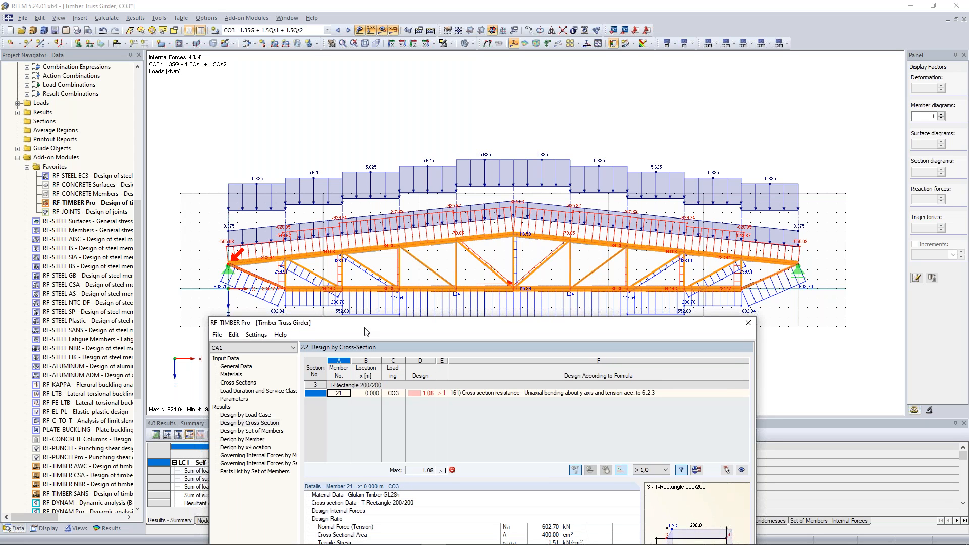
left_click_drag(365, 308, 374, 125)
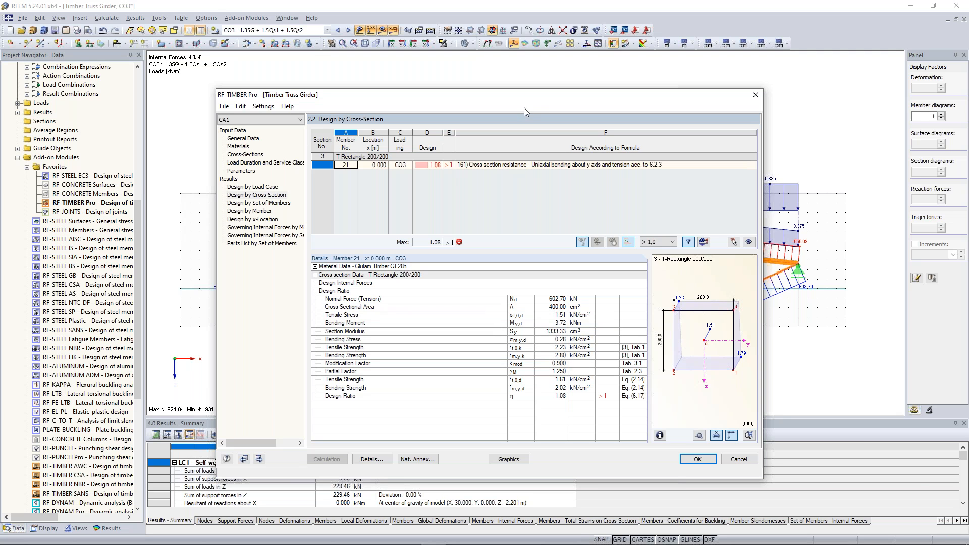
left_click_drag(523, 108, 521, 330)
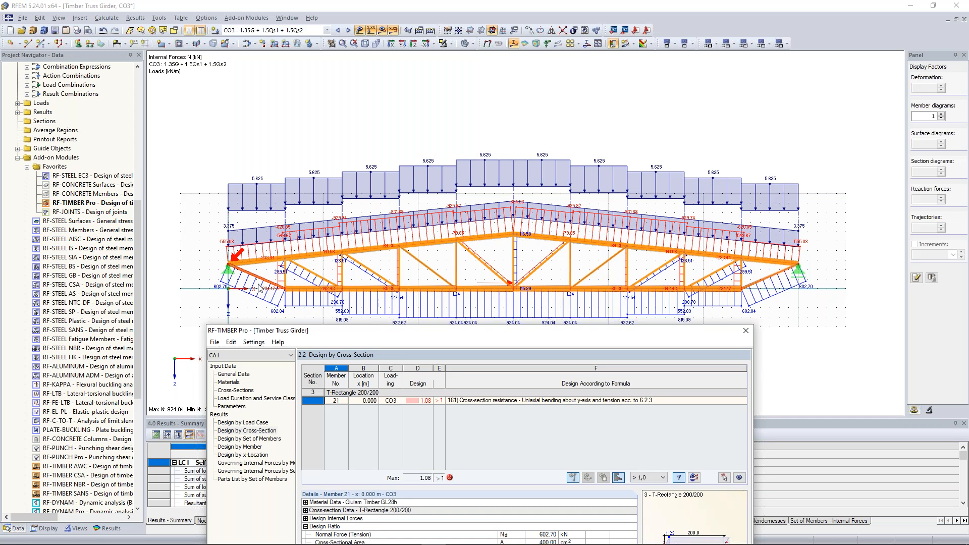
left_click_drag(387, 325, 402, 130)
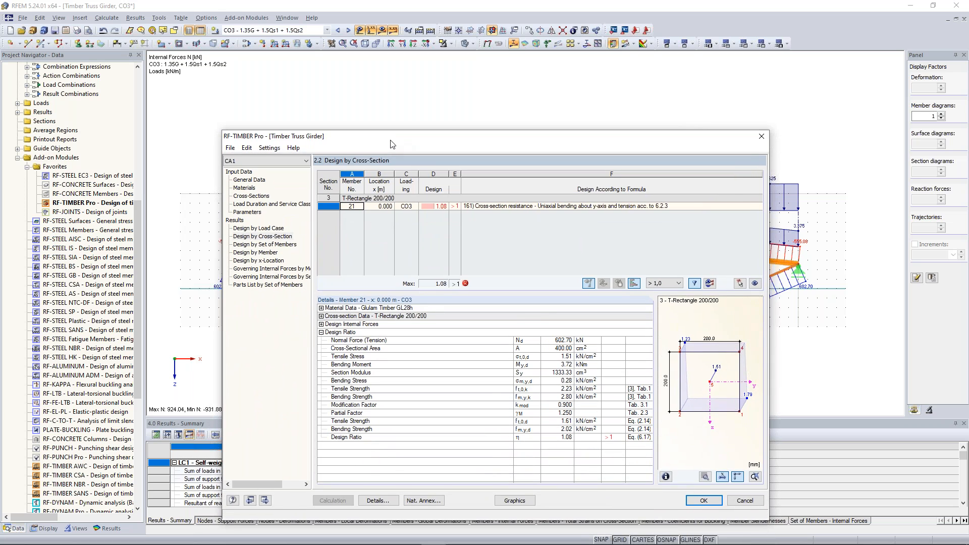
Mark the T-Rectangle 200/200 cross-section for optimization, varying only its height h with a minimum of 200 mm
left_click(258, 199)
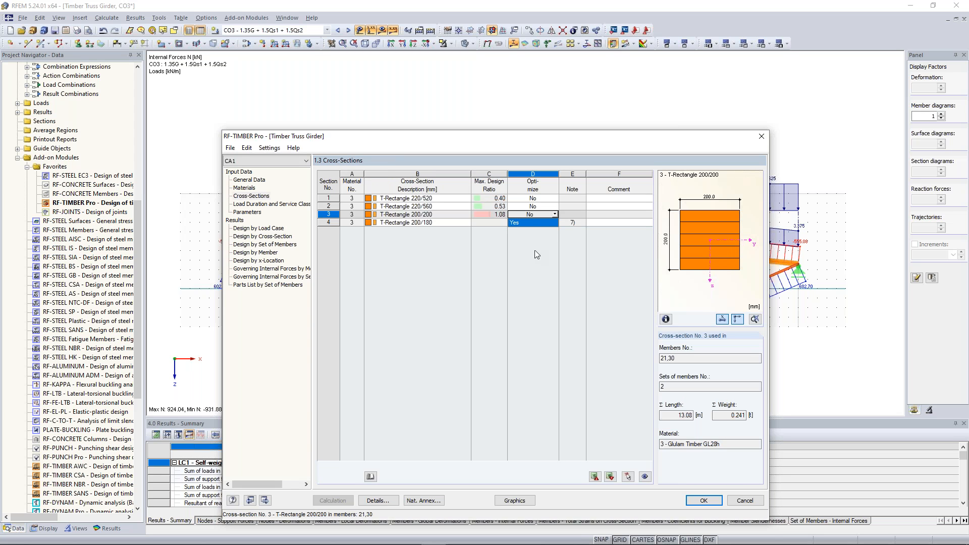
key("Return")
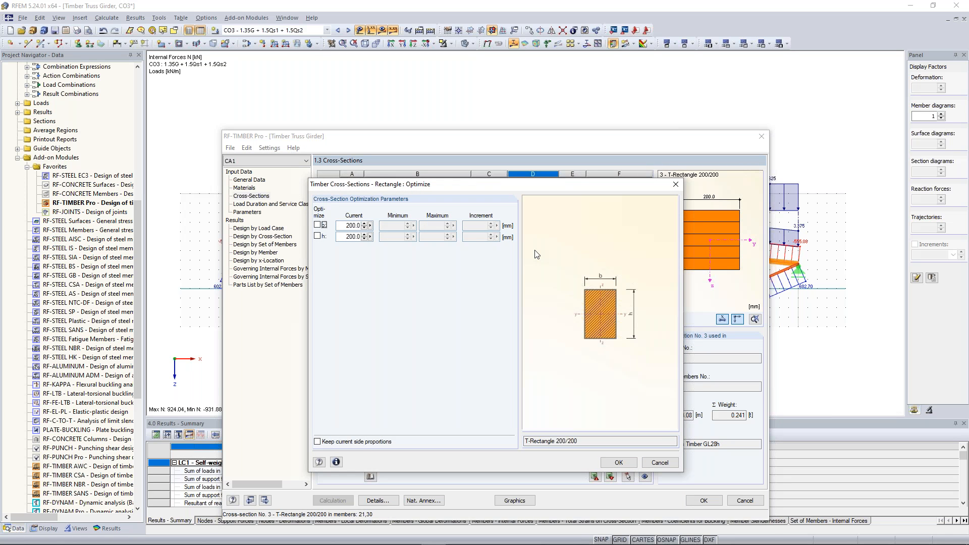
left_click(318, 236)
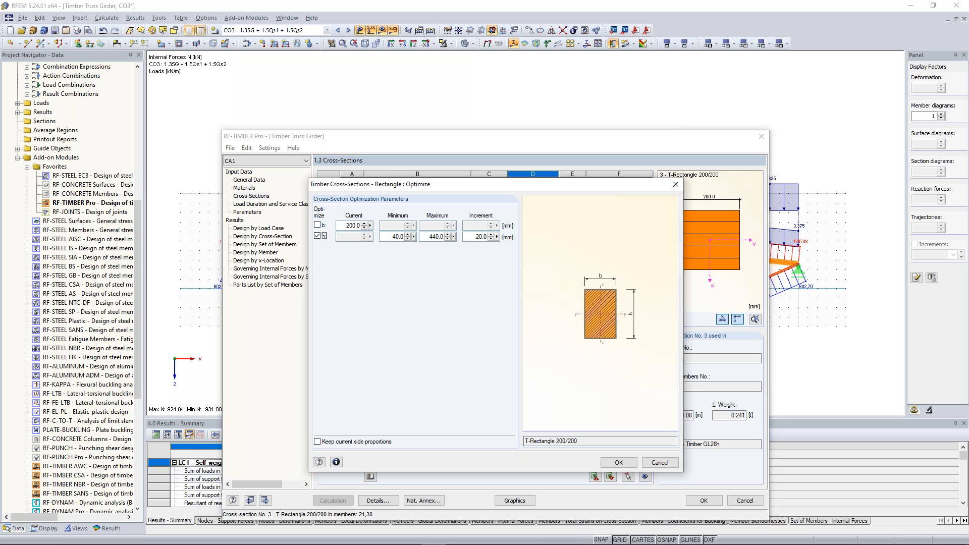
left_click(350, 225)
left_click_drag(393, 237, 402, 237)
type("200")
key("Tab")
left_click_drag(536, 184, 528, 146)
left_click(468, 200)
left_click(610, 424)
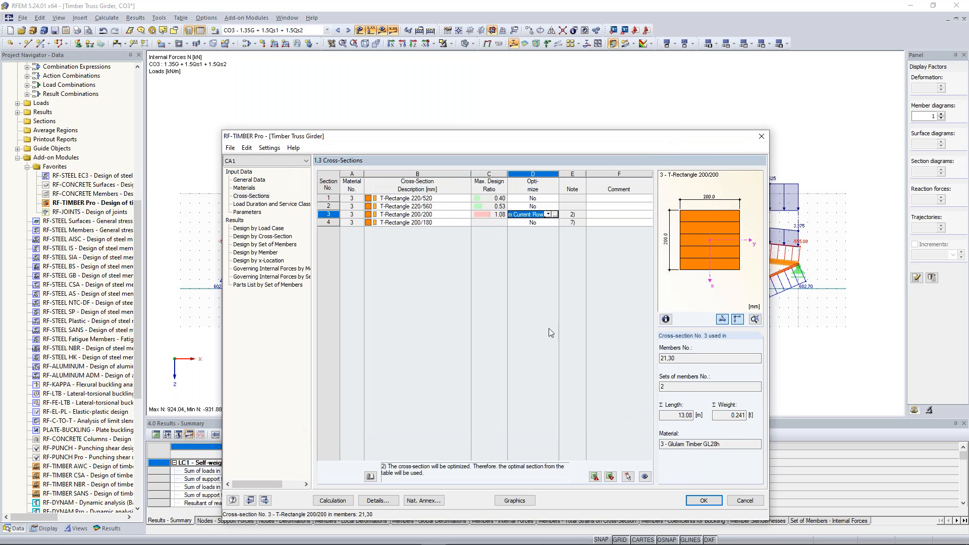
Calculate the design case with the optimized section and review the ratios by load case and by cross-section
left_click(333, 500)
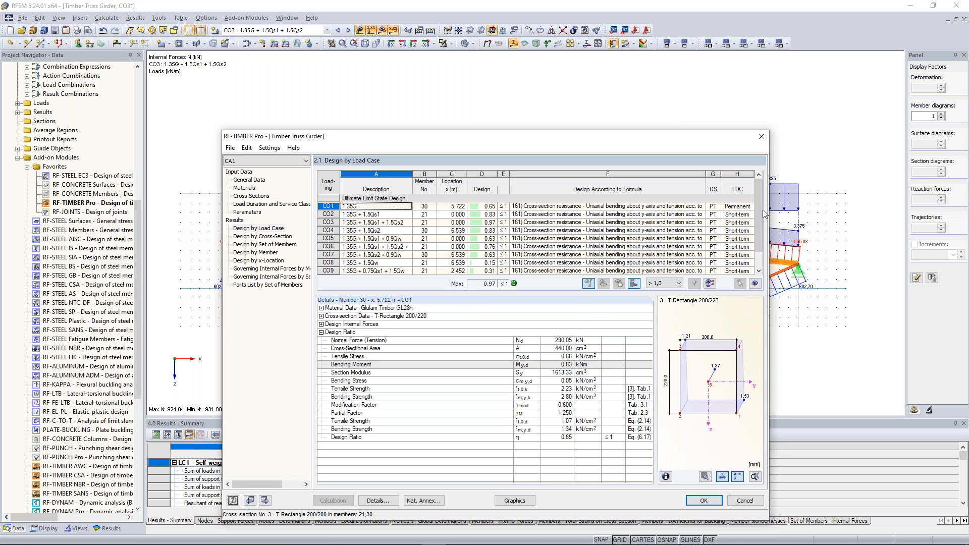
left_click_drag(761, 213, 761, 235)
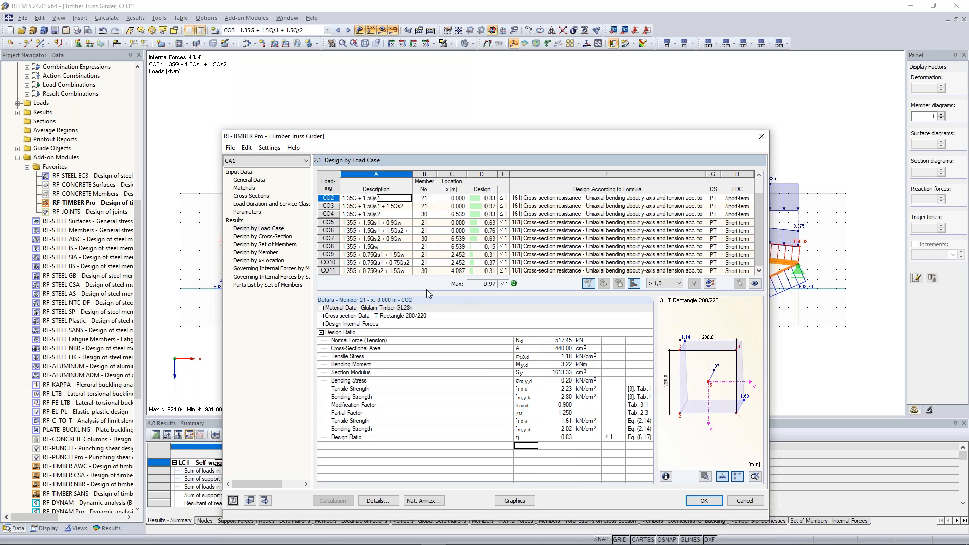
left_click(270, 238)
scroll(356, 246, "down", 2)
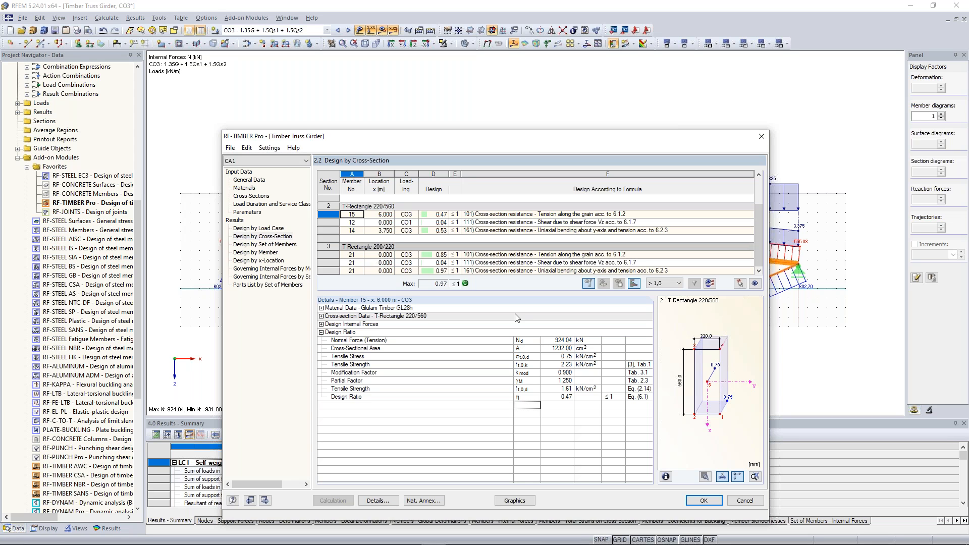
Export the optimized T-Rectangle 200/220 cross-section to RFEM, accepting deletion of the existing results
left_click(251, 196)
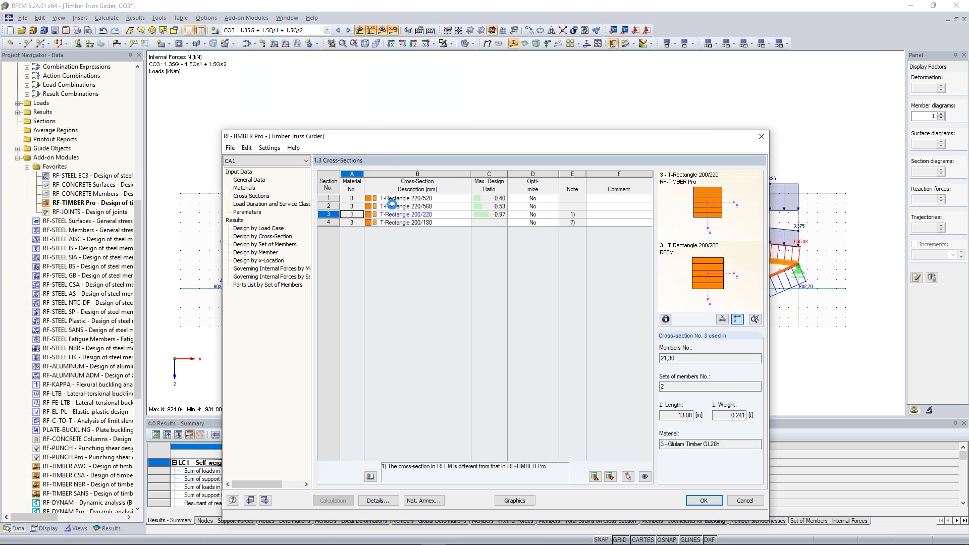
right_click(441, 215)
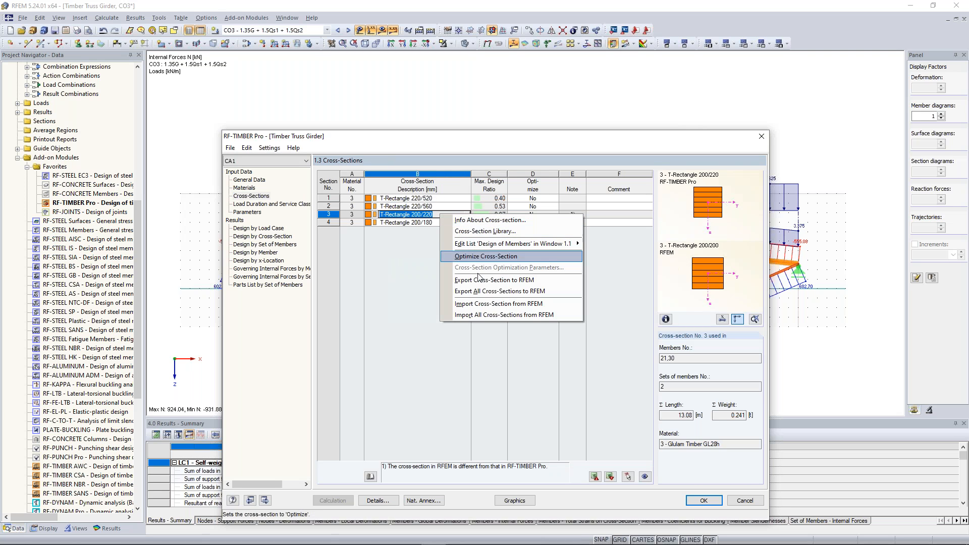
left_click(516, 284)
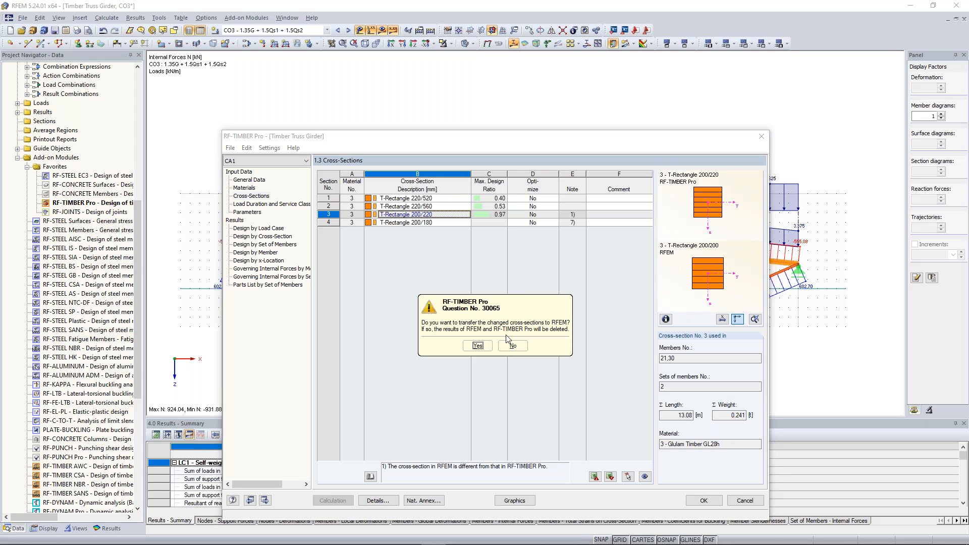
left_click(478, 346)
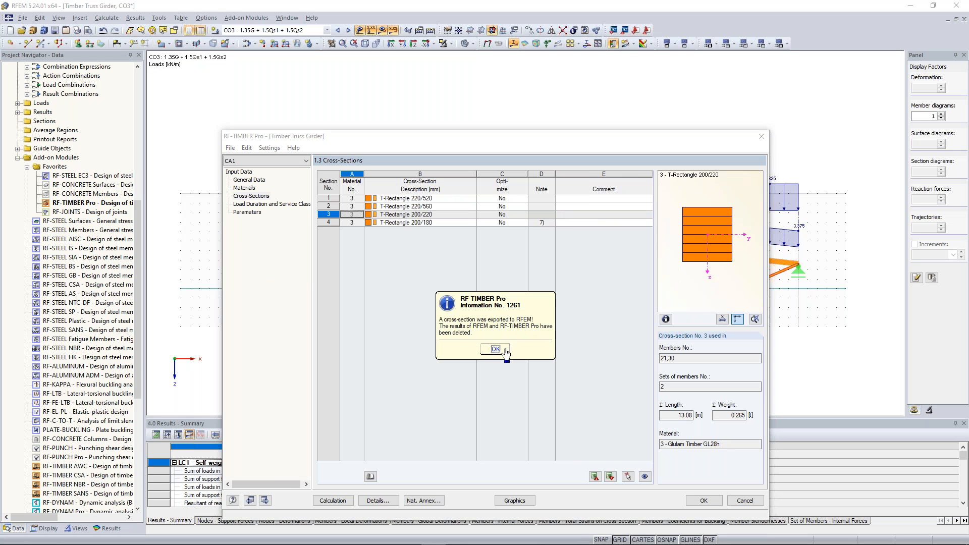
left_click(495, 349)
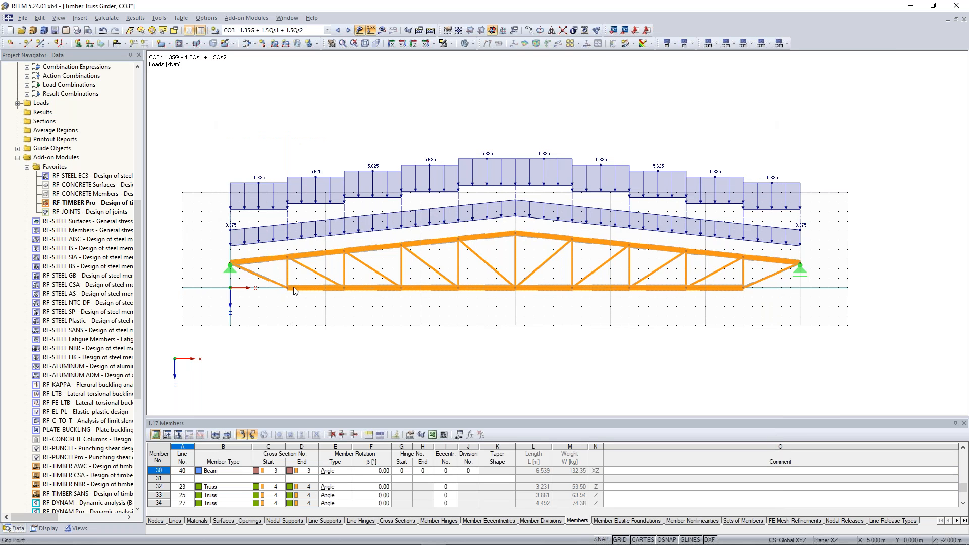
Recalculate the truss with the exported section and reopen the RF-TIMBER Pro design case
left_click(430, 30)
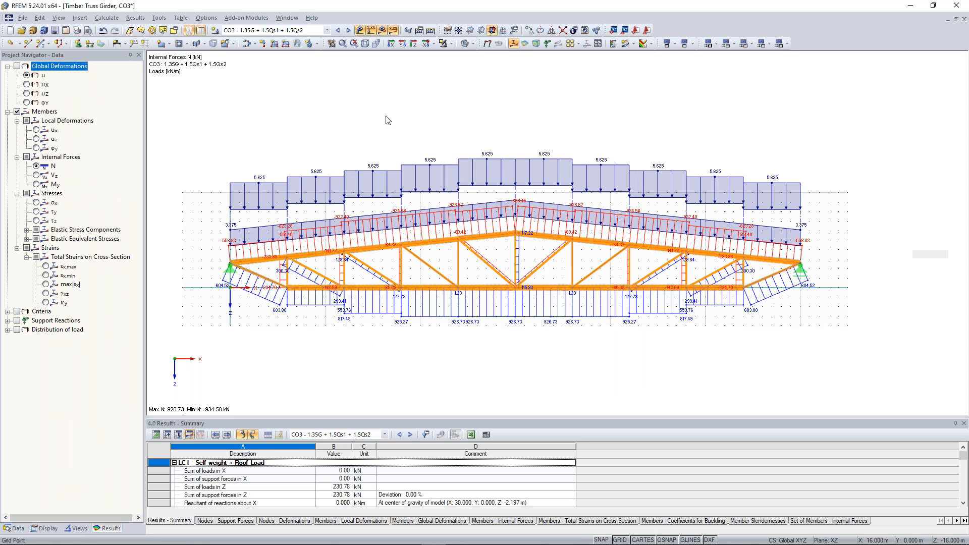
left_click(18, 529)
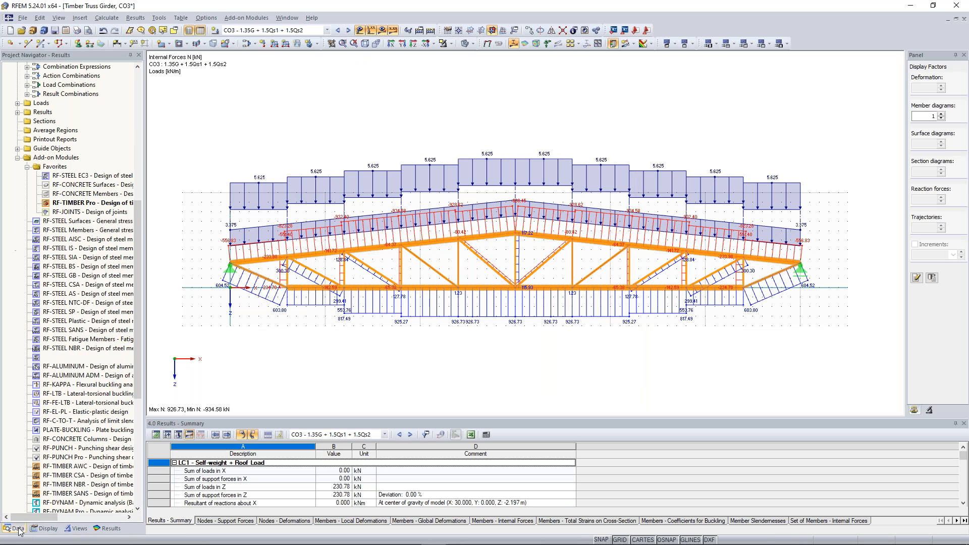
double_click(89, 205)
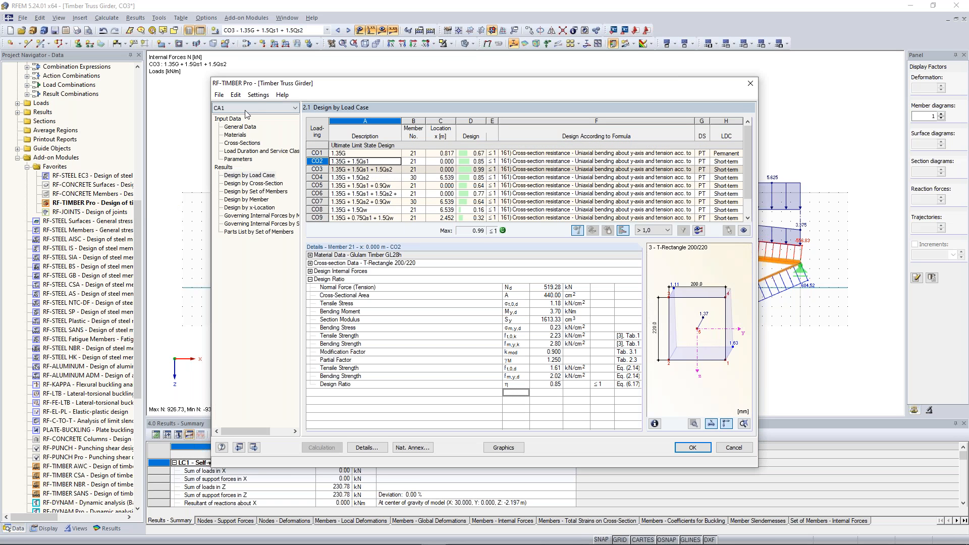
Compare the timber design ratios by load case with the governing location and axial forces on the truss
left_click_drag(370, 84, 361, 240)
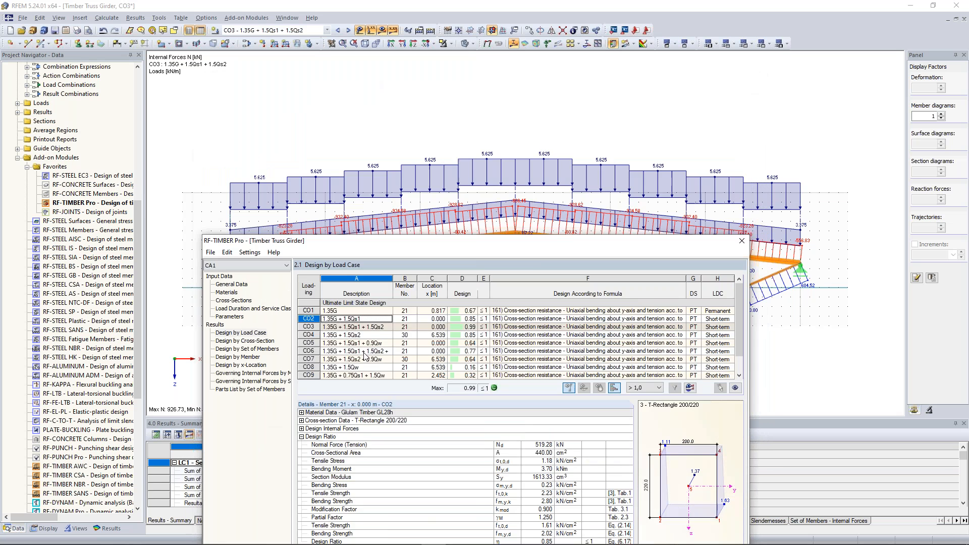
left_click_drag(364, 356, 344, 393)
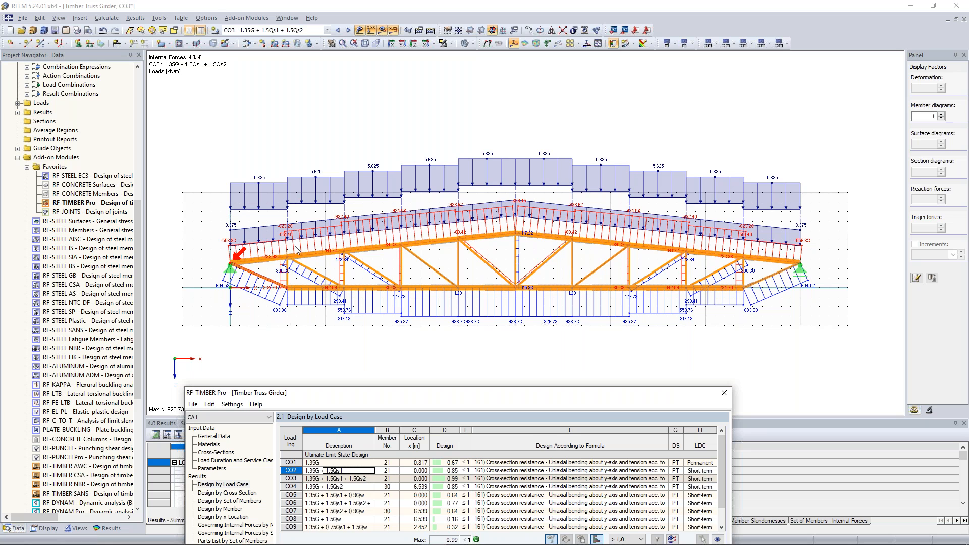
left_click_drag(360, 393, 361, 367)
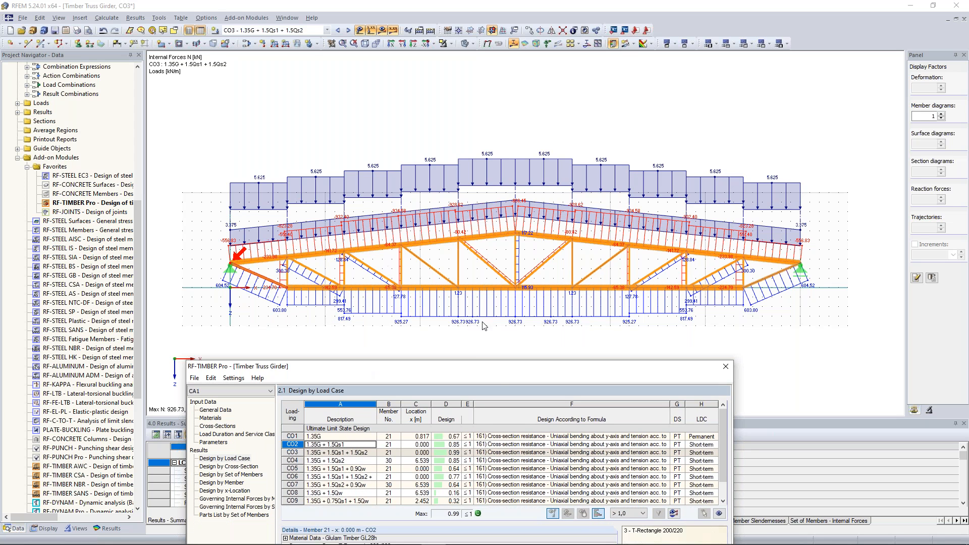
left_click_drag(471, 362, 499, 119)
Create a new RF-TIMBER Pro design case No. 2 with the description "Verticals"
left_click(222, 135)
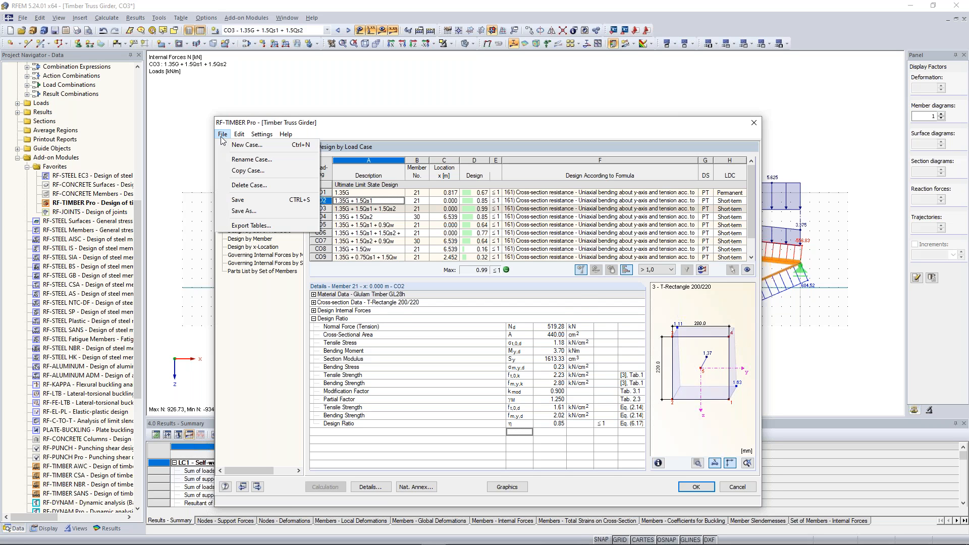
left_click(246, 145)
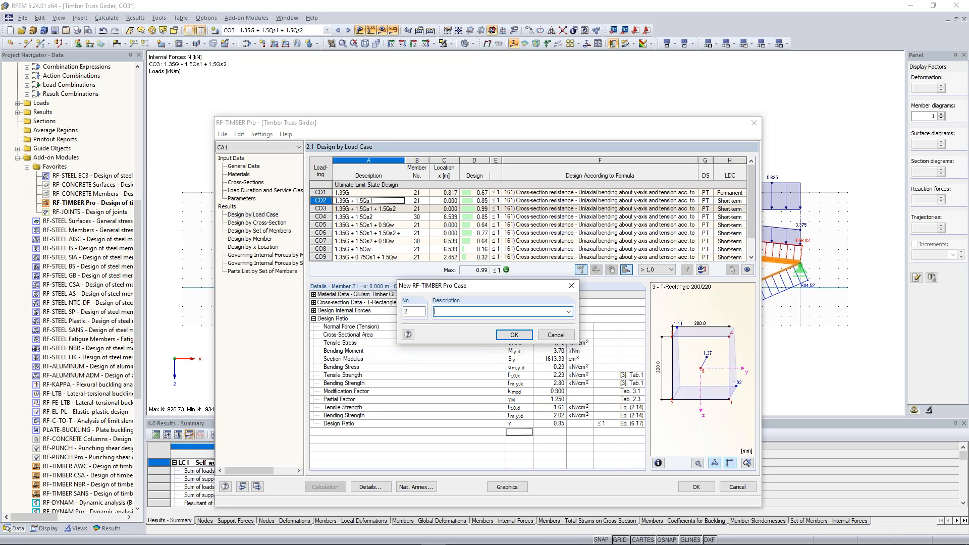
type("Verticals")
key("Return")
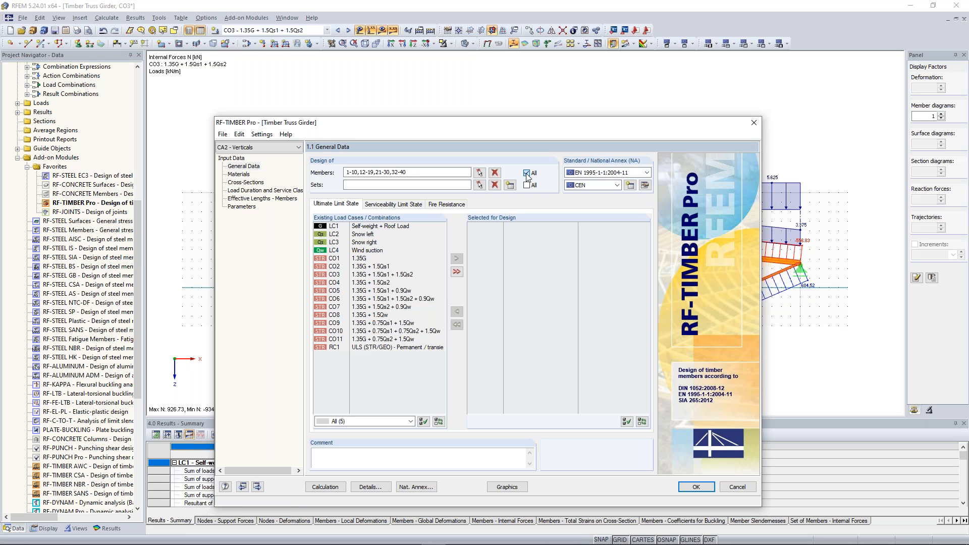
Assign only the vertical truss members 32-40 to the Verticals case using Special Selection of members parallel to a member
left_click(479, 172)
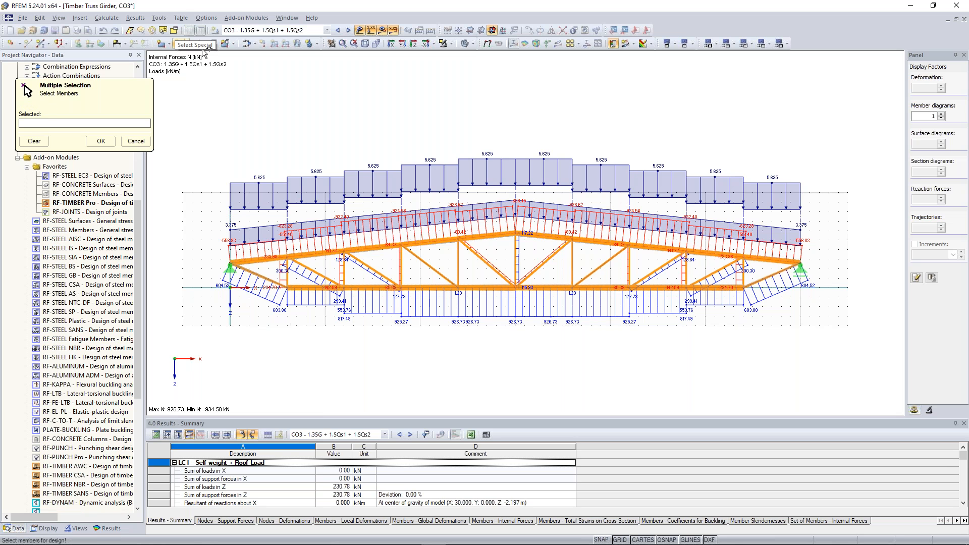
left_click(174, 32)
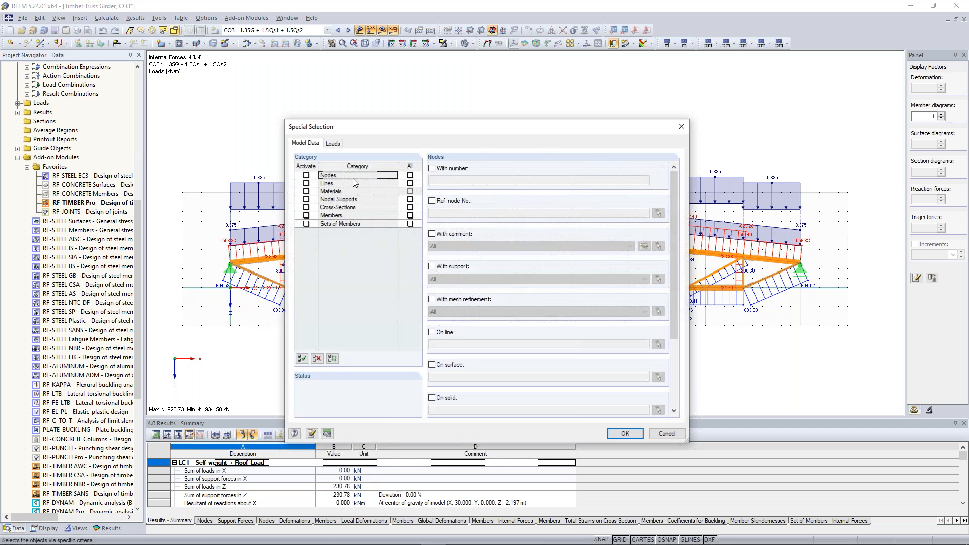
left_click(306, 216)
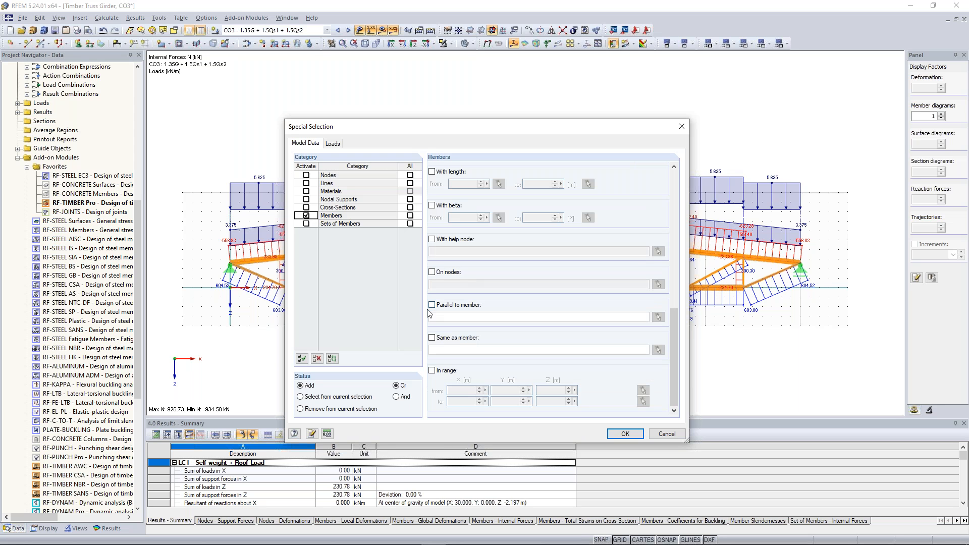
left_click(433, 305)
left_click(657, 317)
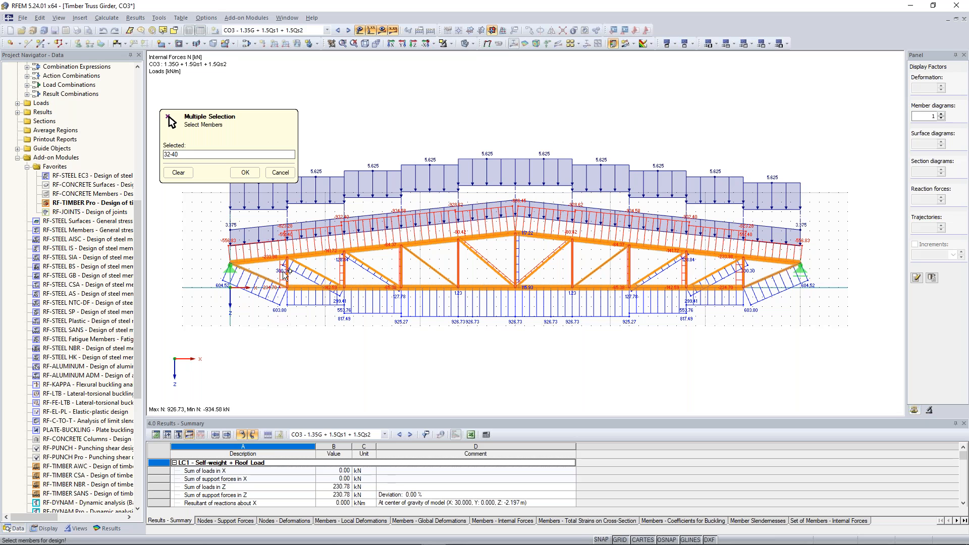
key("Return")
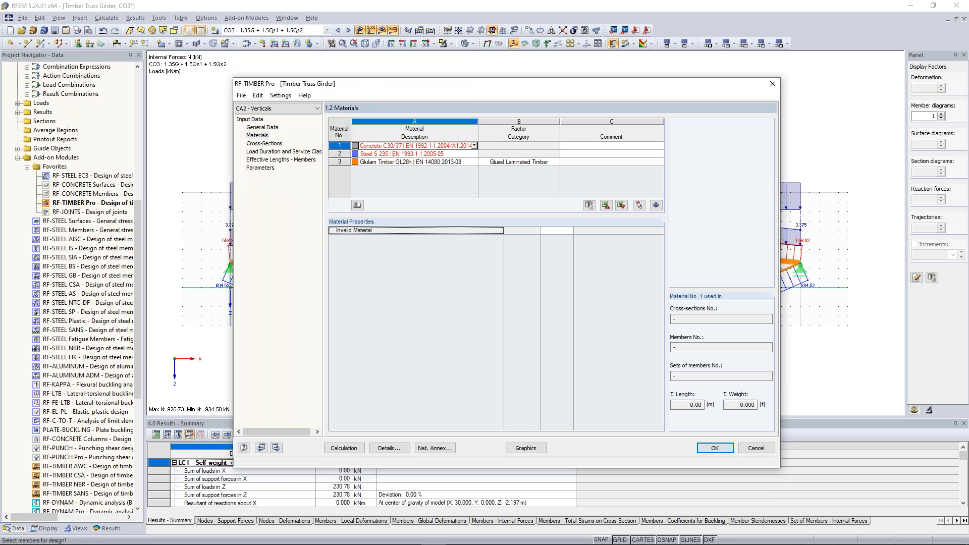
Check the cross-sections of the Verticals case and set service class 2 identically for all members
left_click(264, 143)
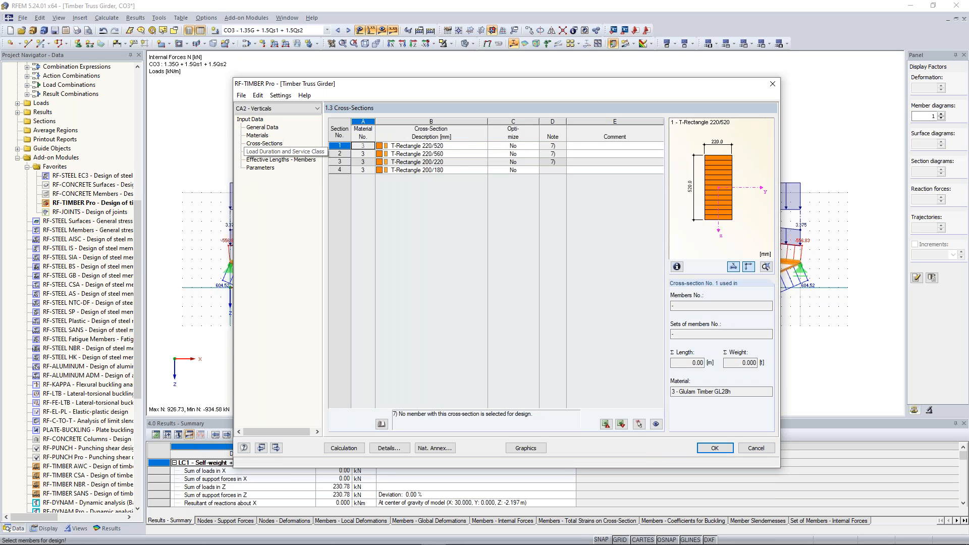
left_click(283, 151)
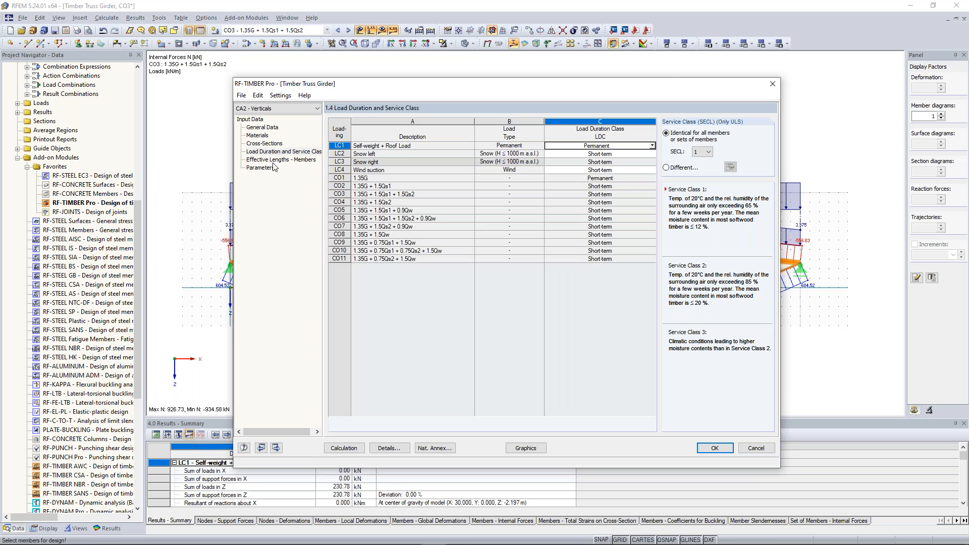
left_click(700, 152)
left_click(698, 166)
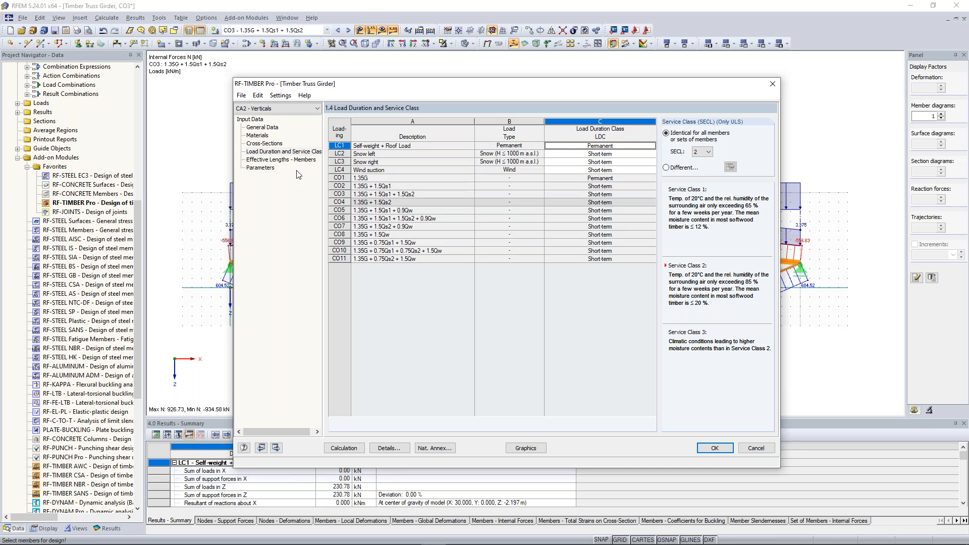
Check the buckling settings and effective lengths of vertical members 32-40 against the truss model
left_click(281, 160)
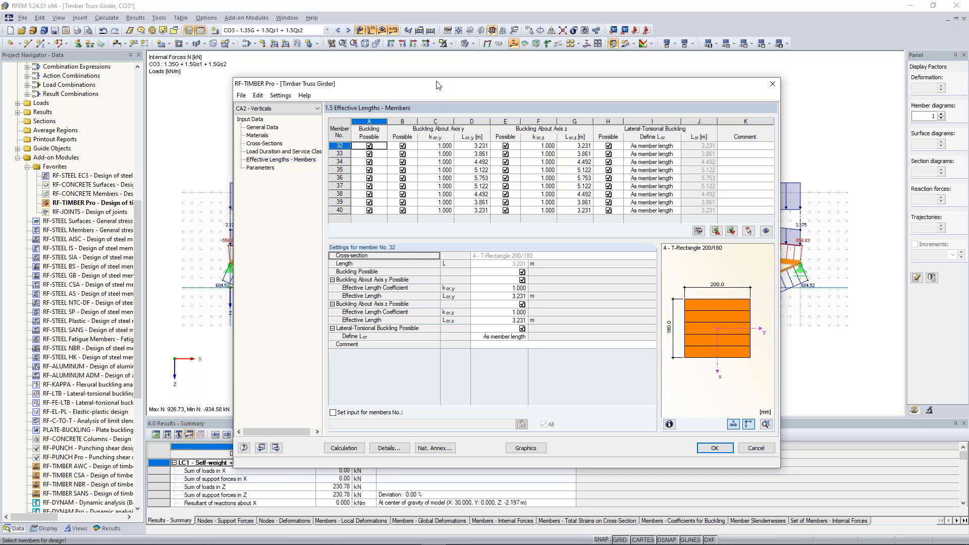
left_click_drag(438, 87, 369, 354)
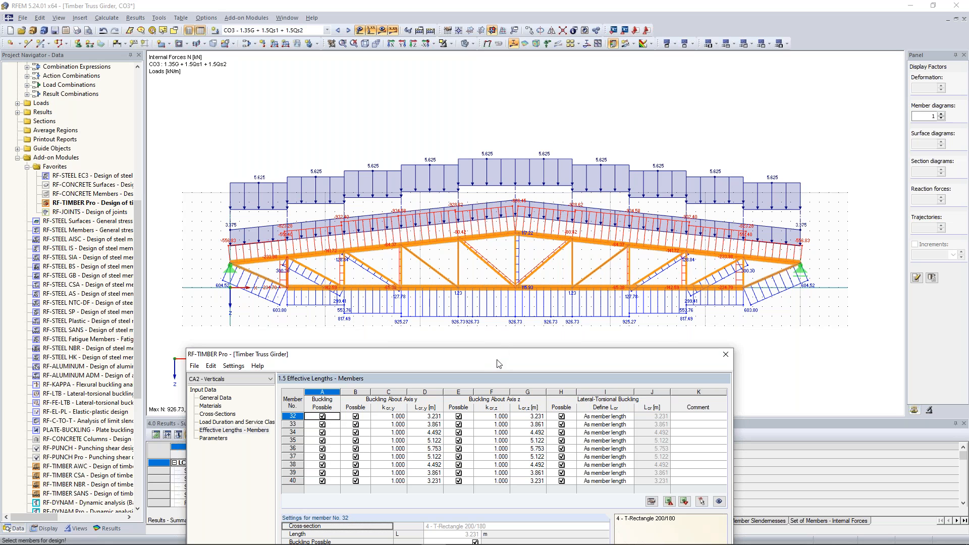
left_click_drag(499, 359, 496, 313)
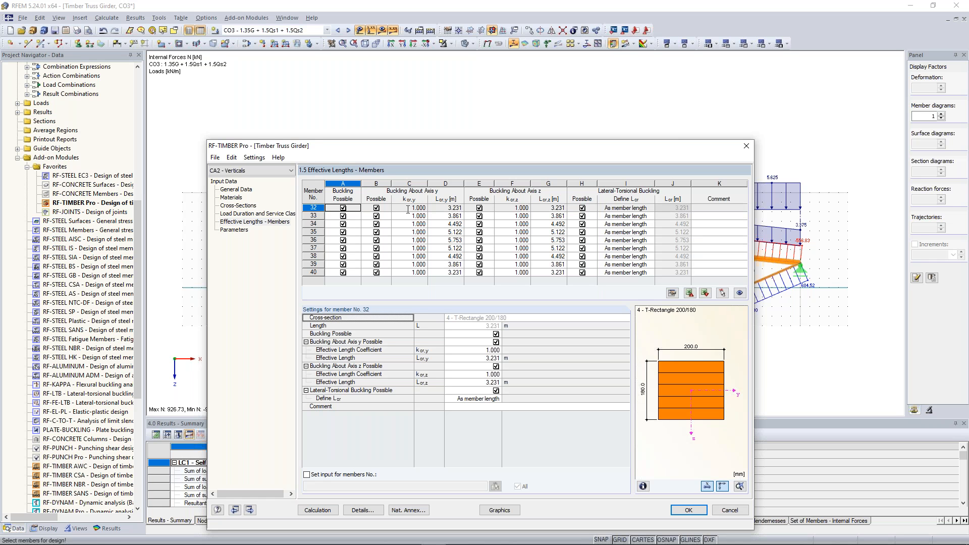
left_click_drag(598, 148, 588, 295)
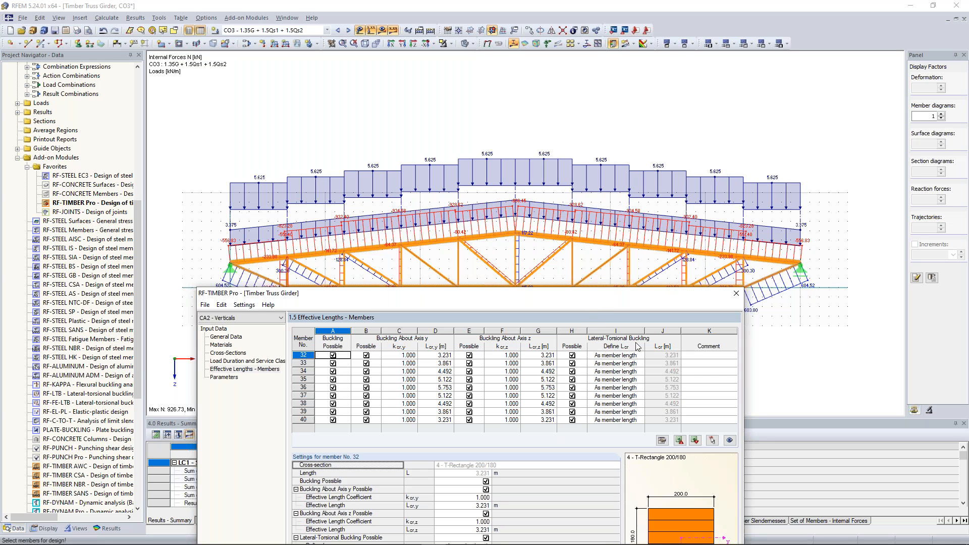
Calculate the Verticals case and go through its design ratios by load case for CO1 to CO11
left_click_drag(555, 300, 579, 134)
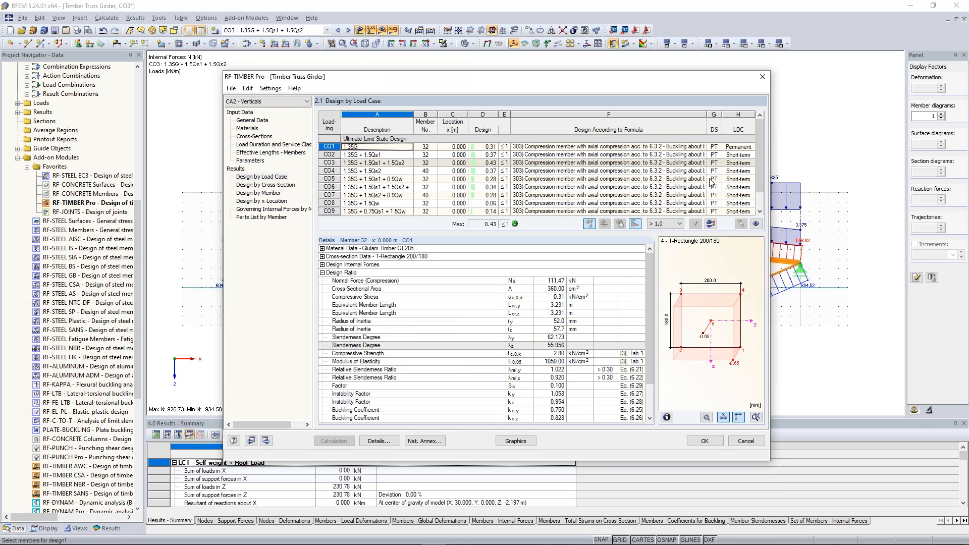
mouse_move(759, 148)
left_mouse_down()
mouse_move(759, 164)
mouse_move(759, 139)
mouse_move(758, 165)
left_mouse_up()
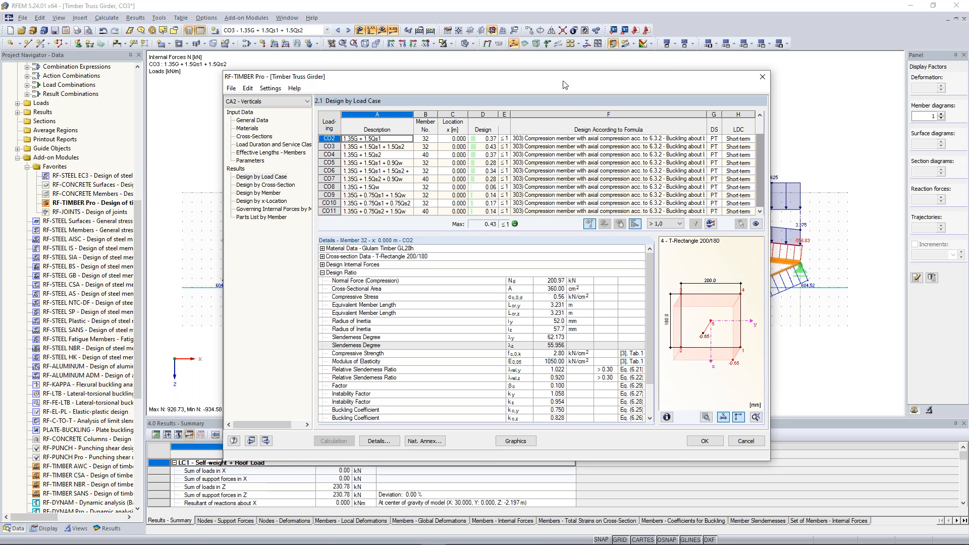
left_click_drag(562, 81, 558, 63)
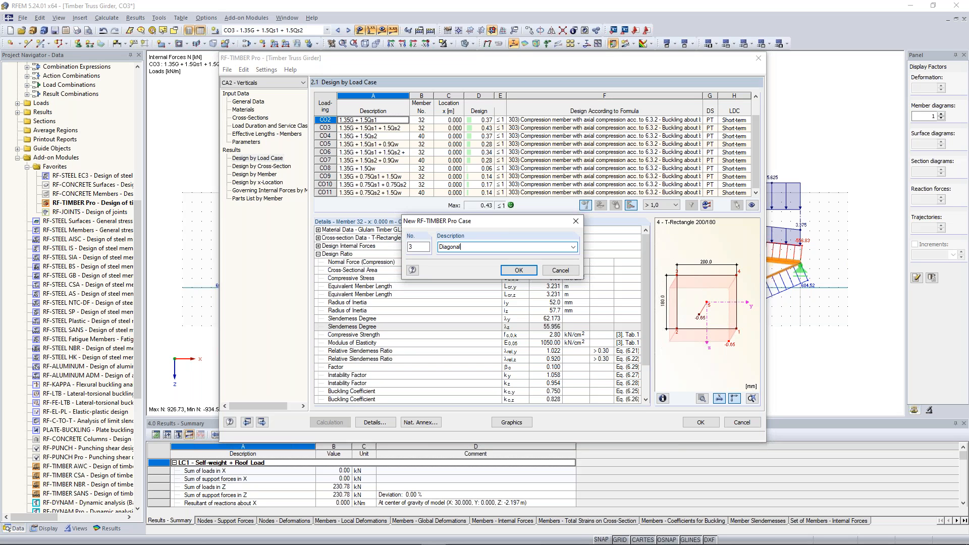
Create RF-TIMBER Pro design case No. 3 with the description "Diagonals" and clear its preset list of all members
left_click(519, 271)
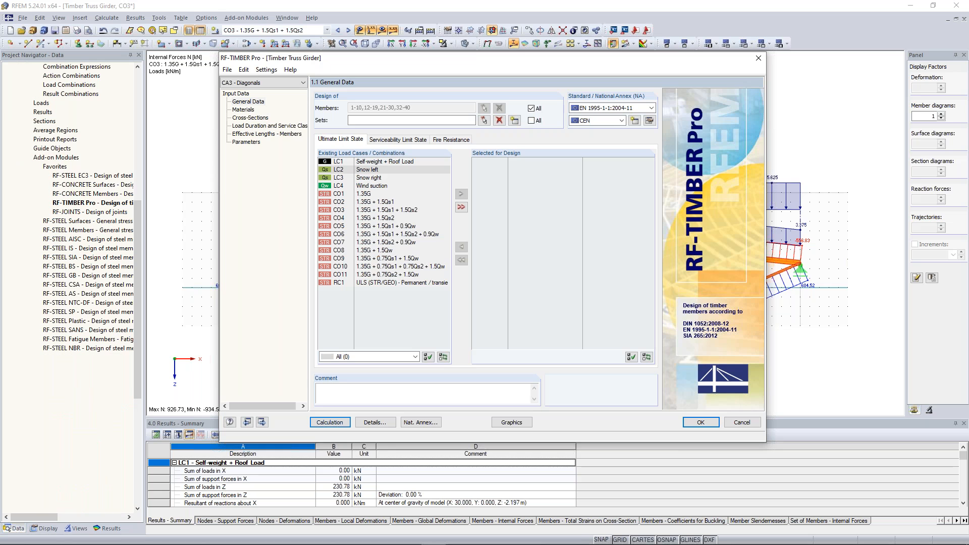
left_click(531, 109)
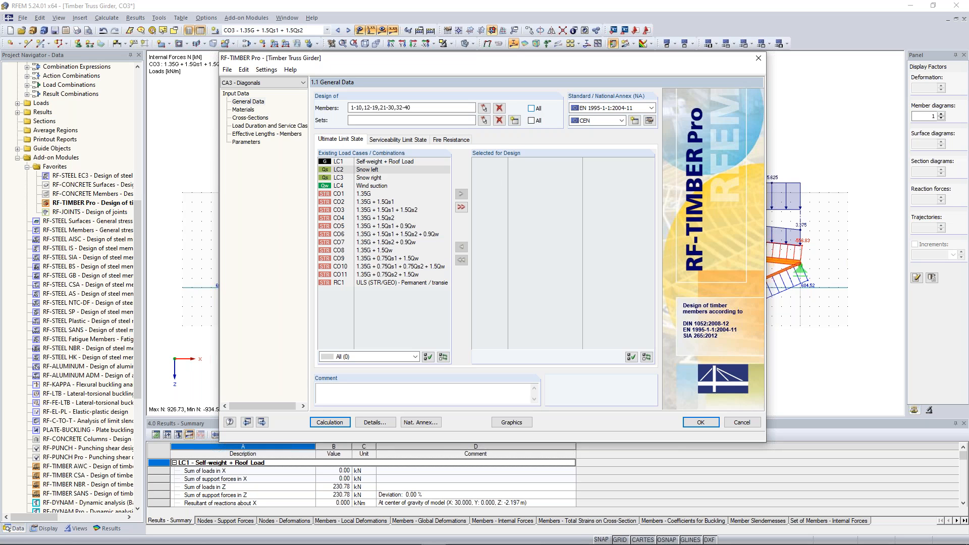
left_click(499, 108)
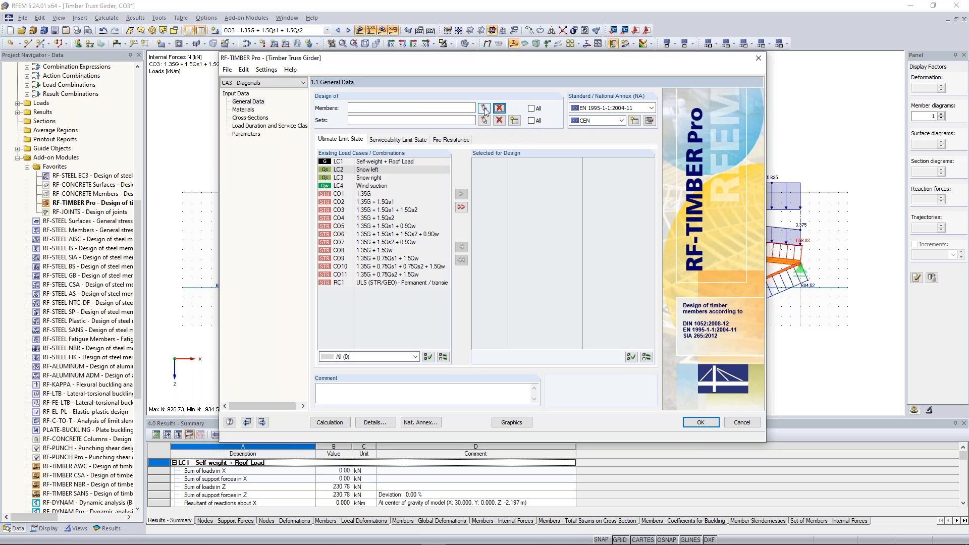
Show only the T-Rectangle 200/220 members and assign diagonals 22-29 to the Diagonals case by selecting them graphically
left_click(482, 120)
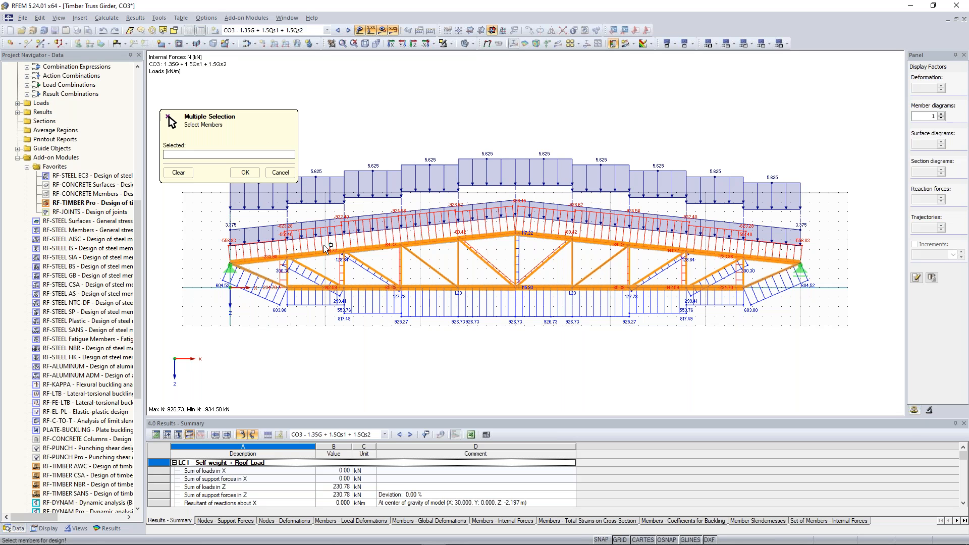
left_click(76, 529)
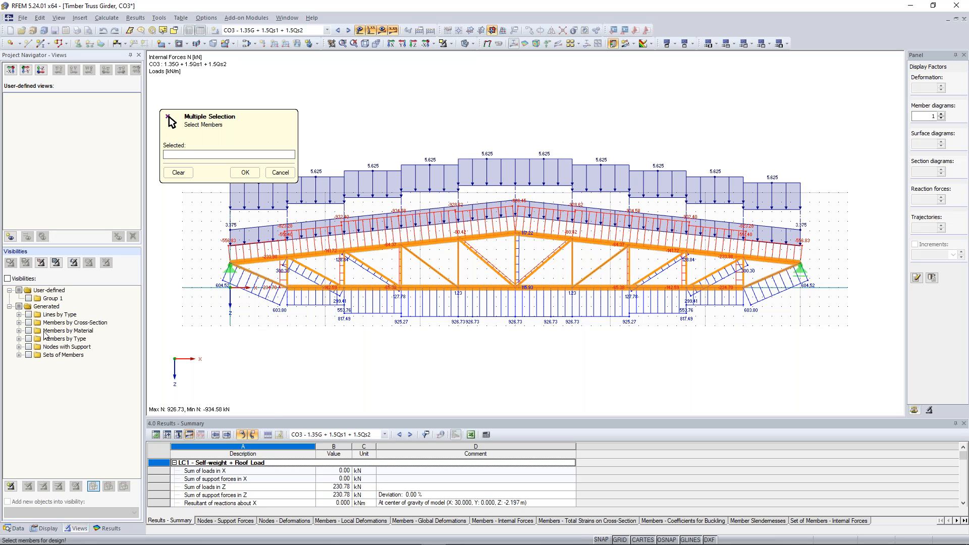
left_click(19, 323)
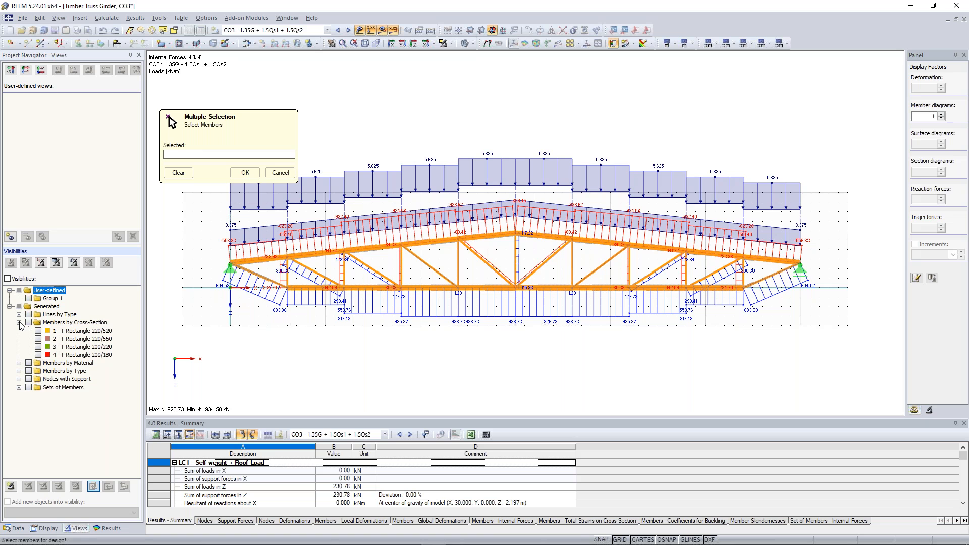
left_click(39, 346)
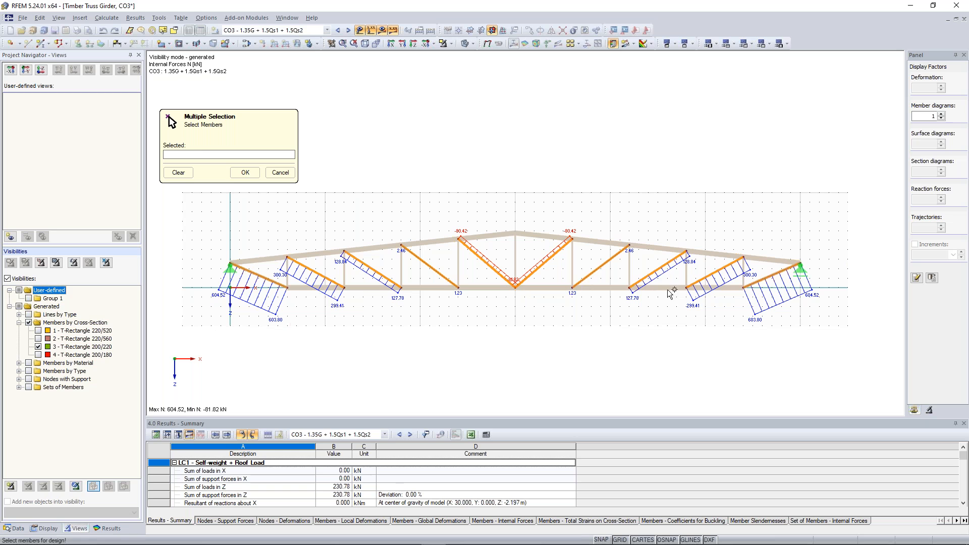
left_click_drag(731, 274, 296, 272)
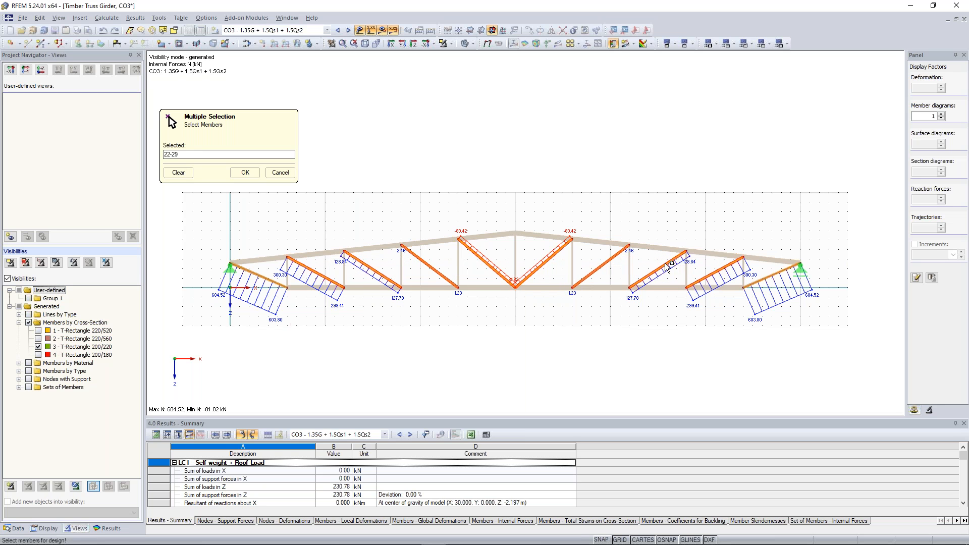
scroll(498, 293, "up", 2)
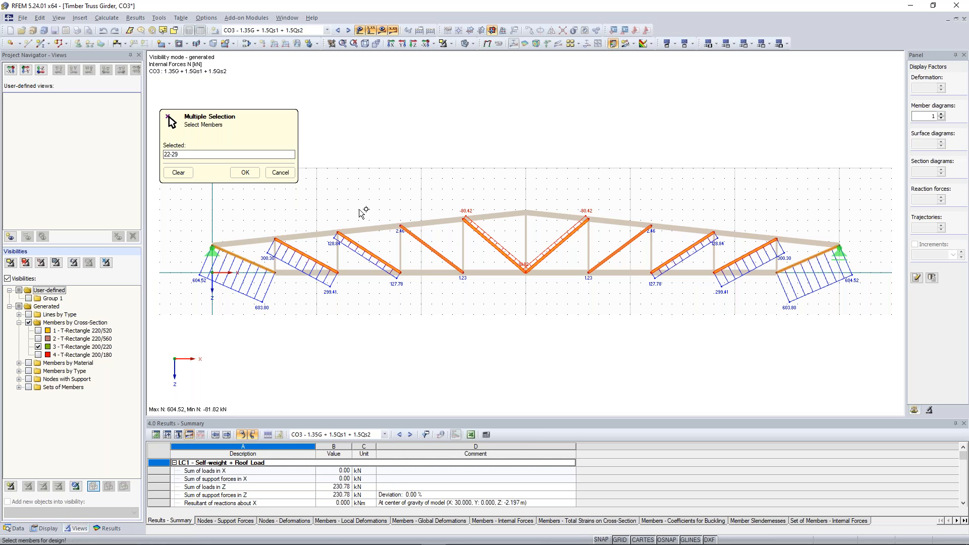
left_click(246, 174)
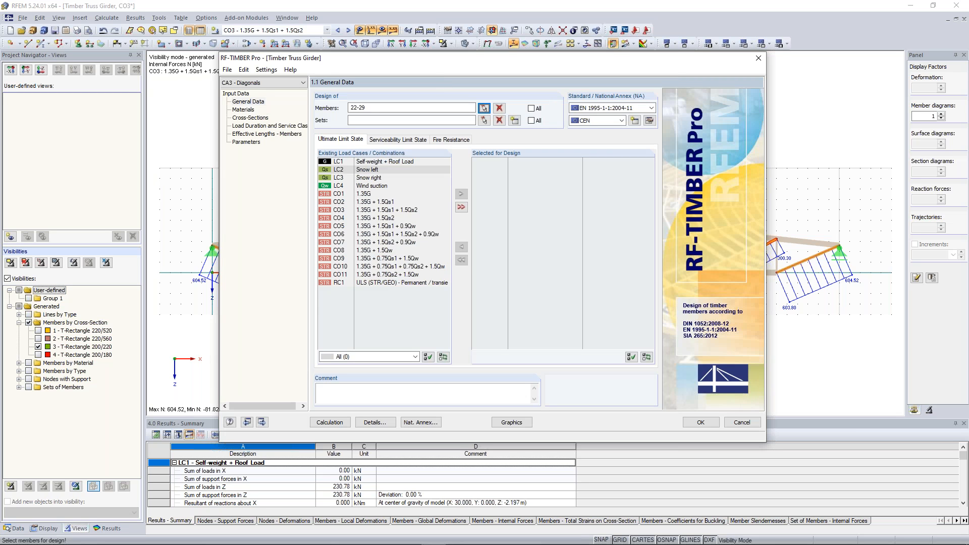
Add load combinations CO1 to CO11 to the ultimate limit state design of the Diagonals case
left_click(337, 194)
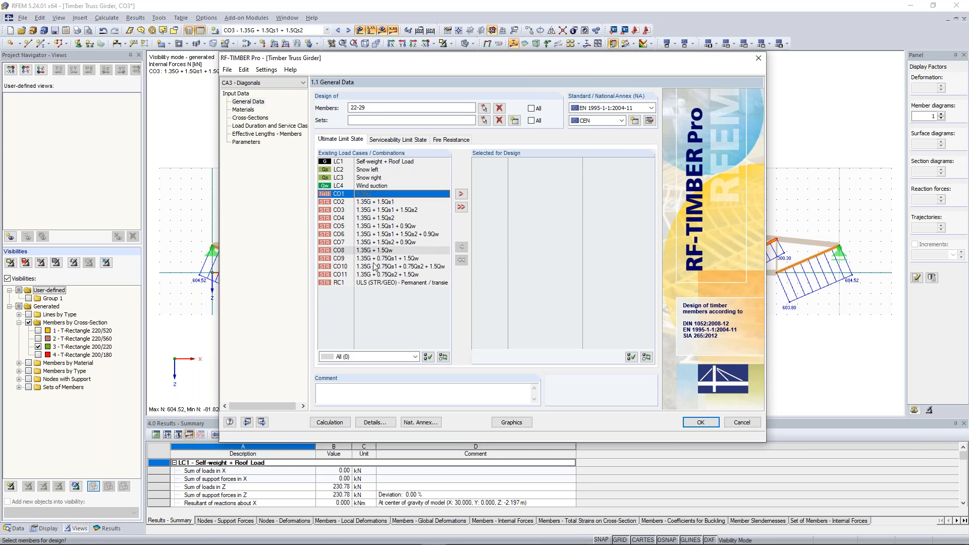
left_click(374, 275, "shift")
left_click(462, 194)
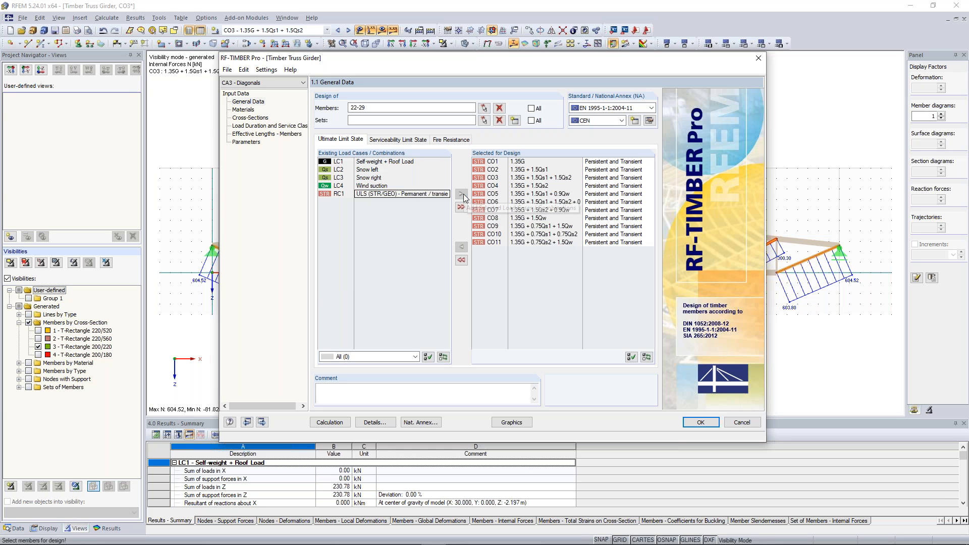
Check the Diagonals case's materials, cross-sections and load duration classes, and set the service class identically for all members
left_click(260, 422)
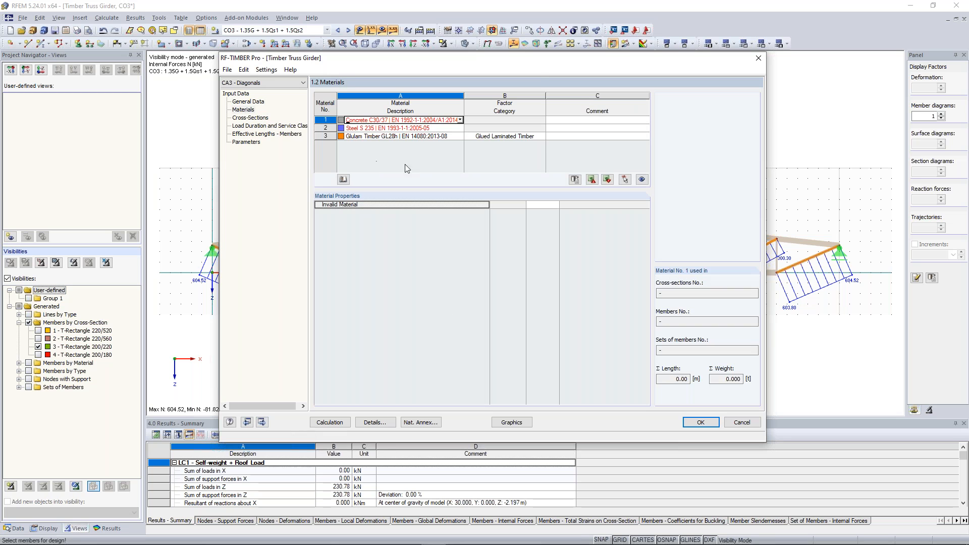
left_click(262, 422)
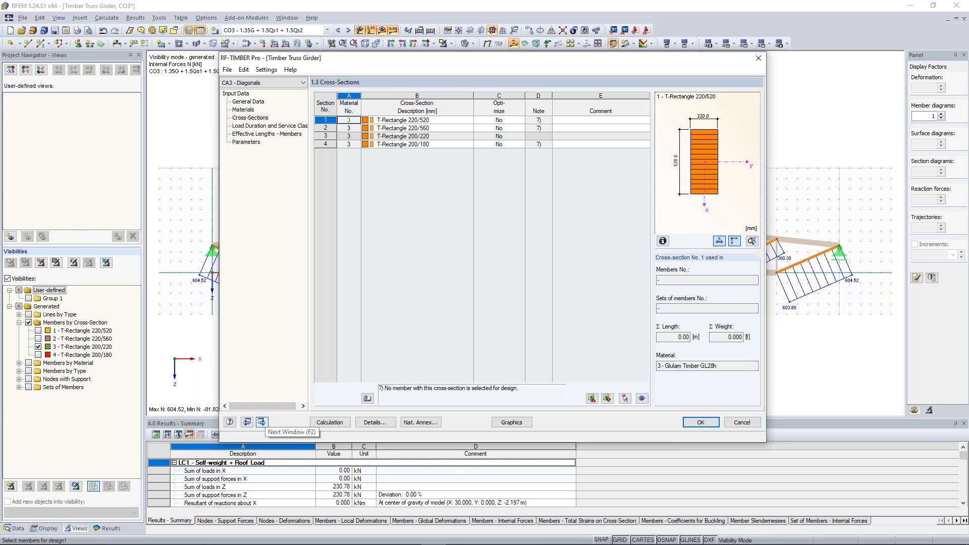
left_click(262, 422)
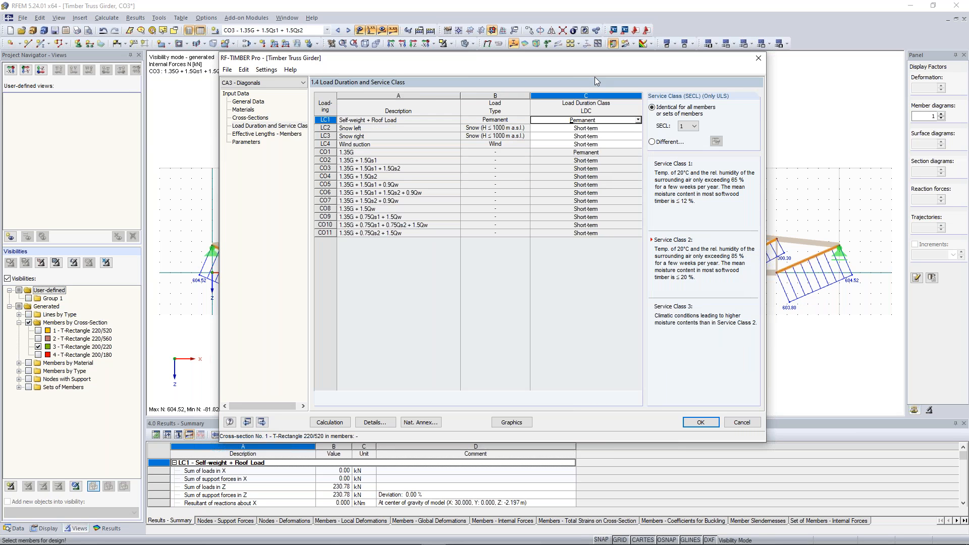
left_click(600, 128)
left_click(603, 135)
left_click(605, 144)
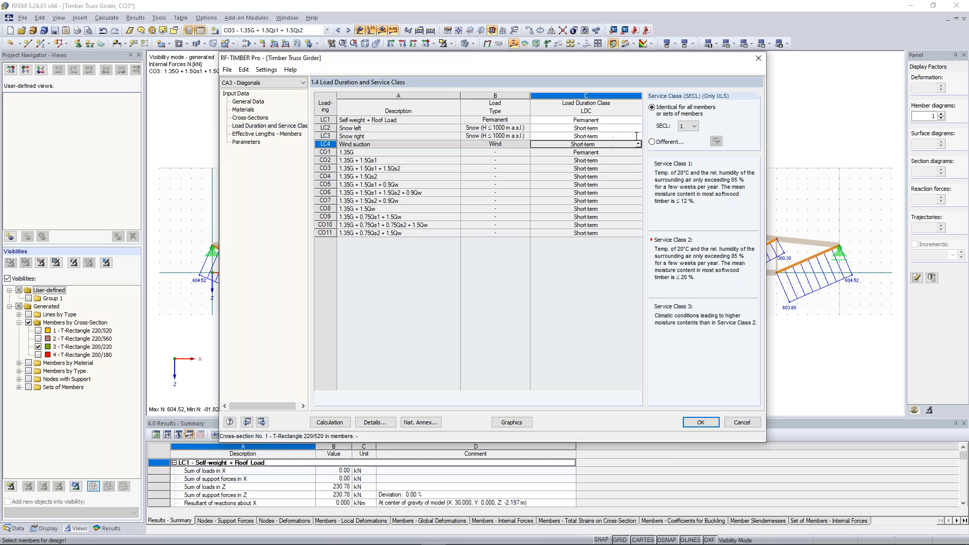
left_click(632, 120)
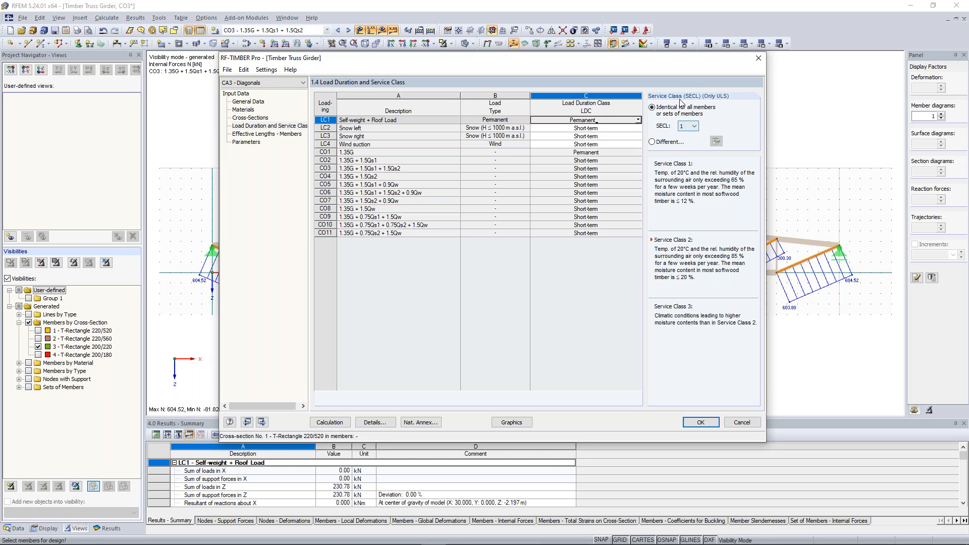
left_click(693, 125)
Check the effective lengths and buckling settings of diagonal members 22-29 against the truss model
left_click(273, 134)
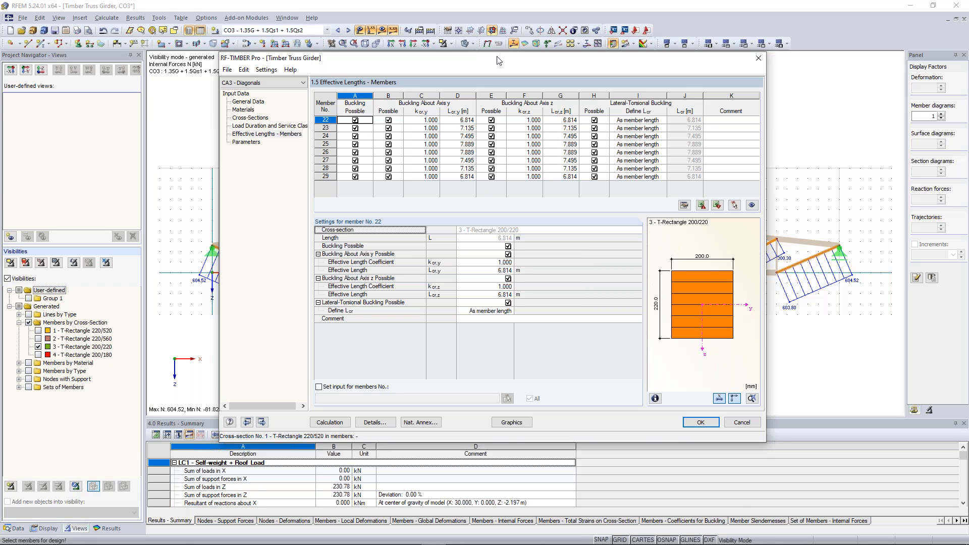
left_click_drag(496, 60, 430, 348)
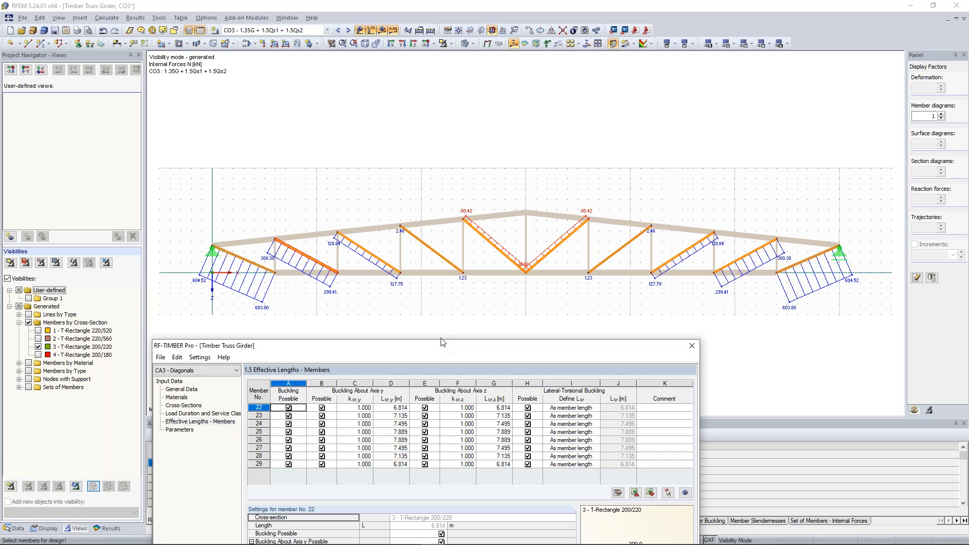
left_click_drag(443, 345, 524, 91)
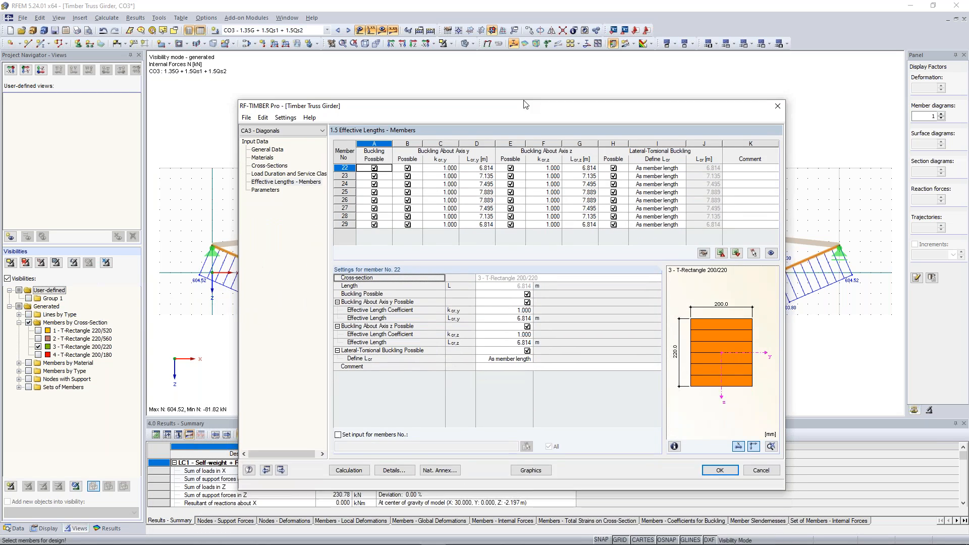
Calculate the Diagonals case and examine the design ratio details of member 25 for CO2
left_click(354, 457)
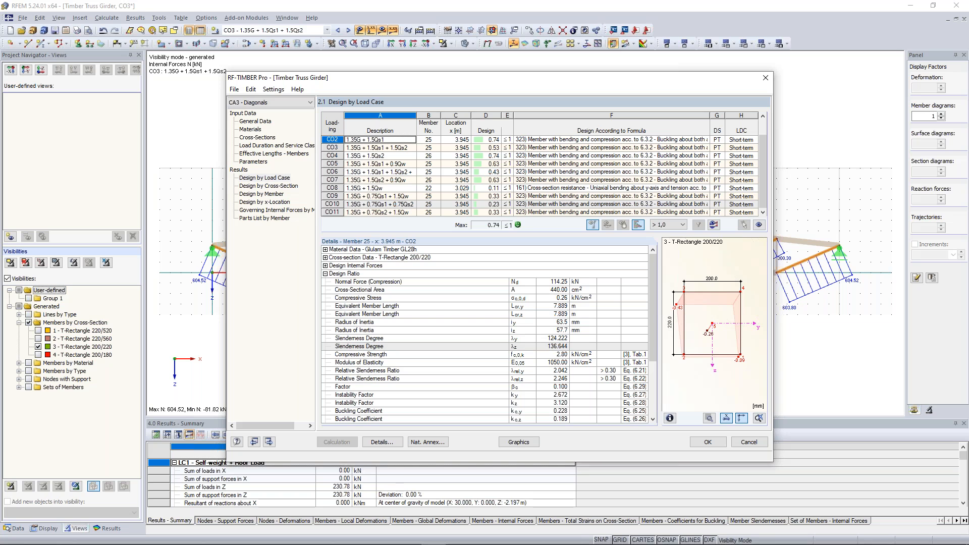
scroll(653, 320, "down", 4)
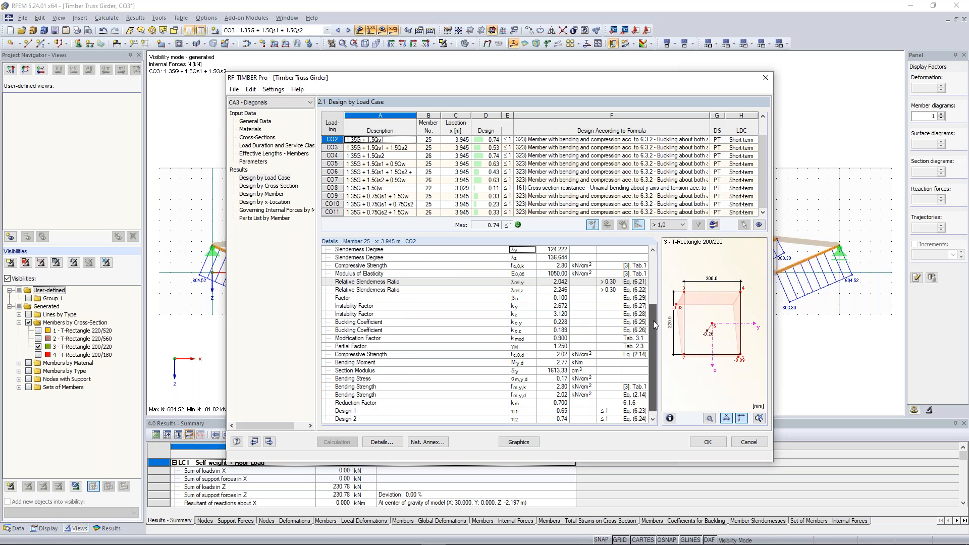
Close the diagonals design results and switch off the visibility mode so the whole truss is displayed
scroll(653, 319, "up", 4)
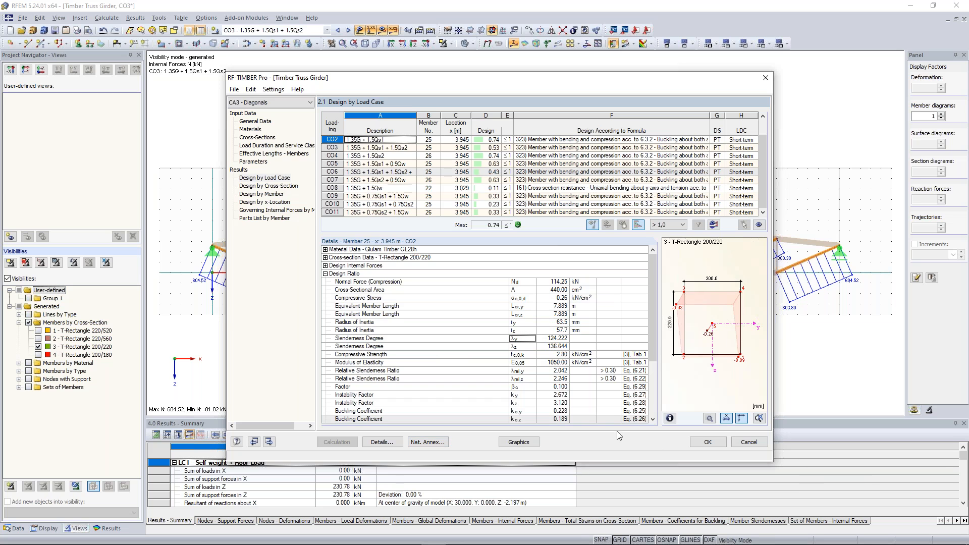
left_click(708, 443)
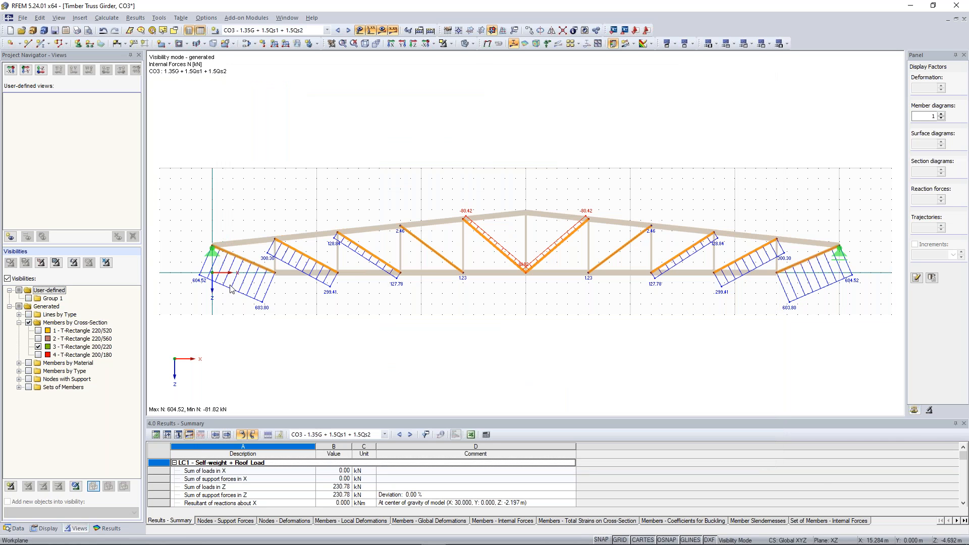
left_click(446, 44)
left_click(371, 30)
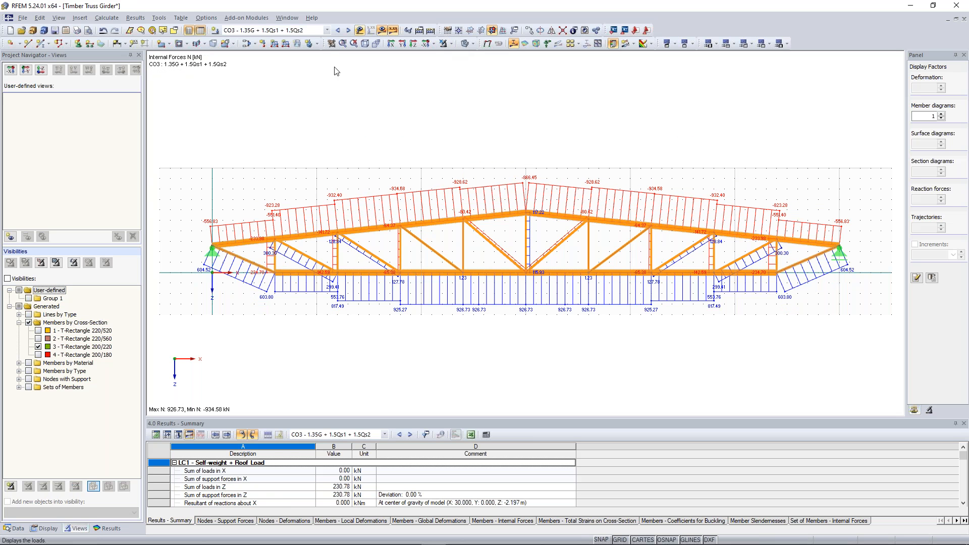
Display the RF-TIMBER Pro CA1 design ratios and examine the end diagonals and the chords along the truss
left_click(327, 30)
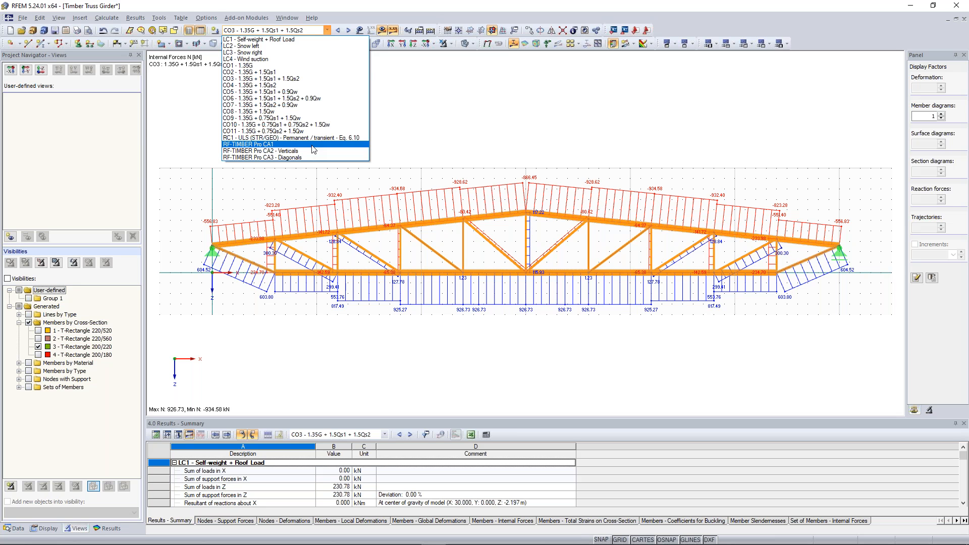
left_click(283, 144)
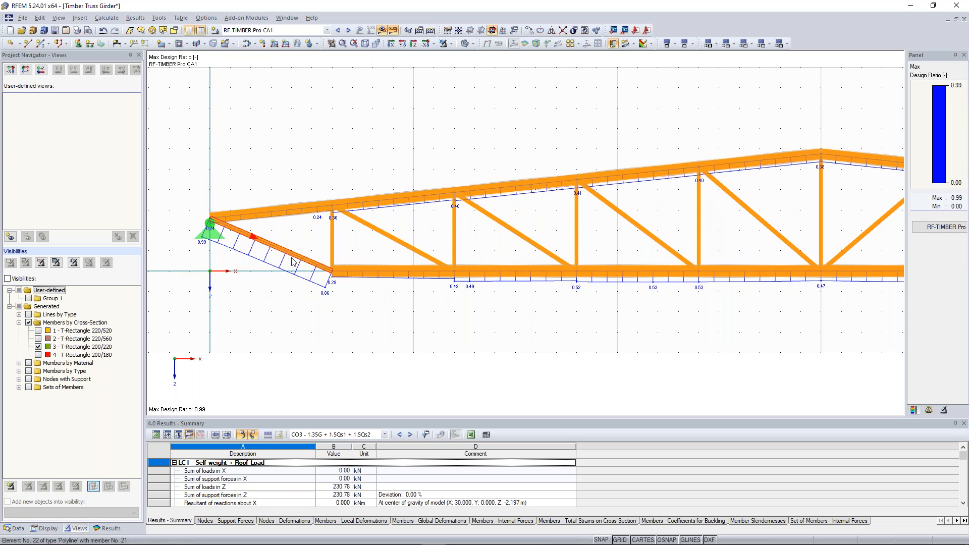
scroll(293, 261, "up", 1)
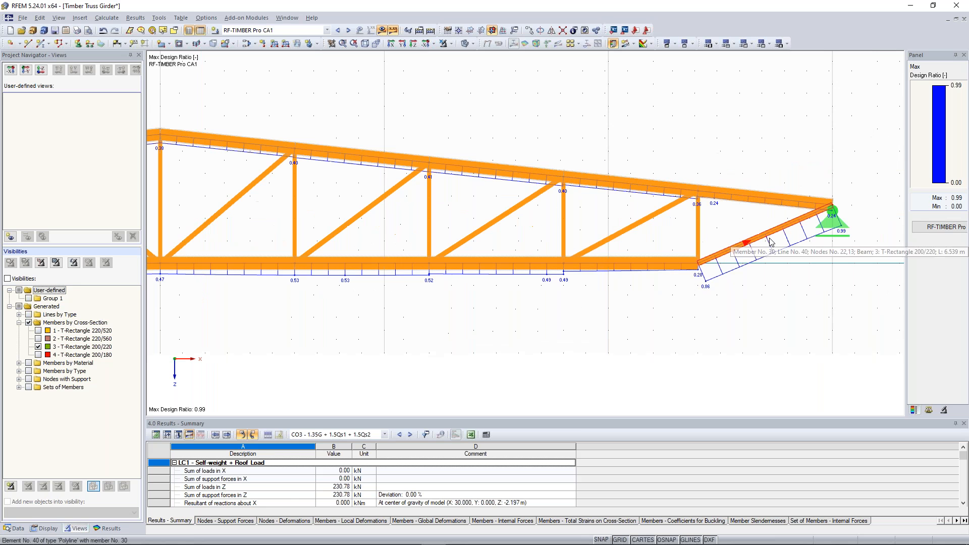
middle_click_drag(772, 243, 682, 238)
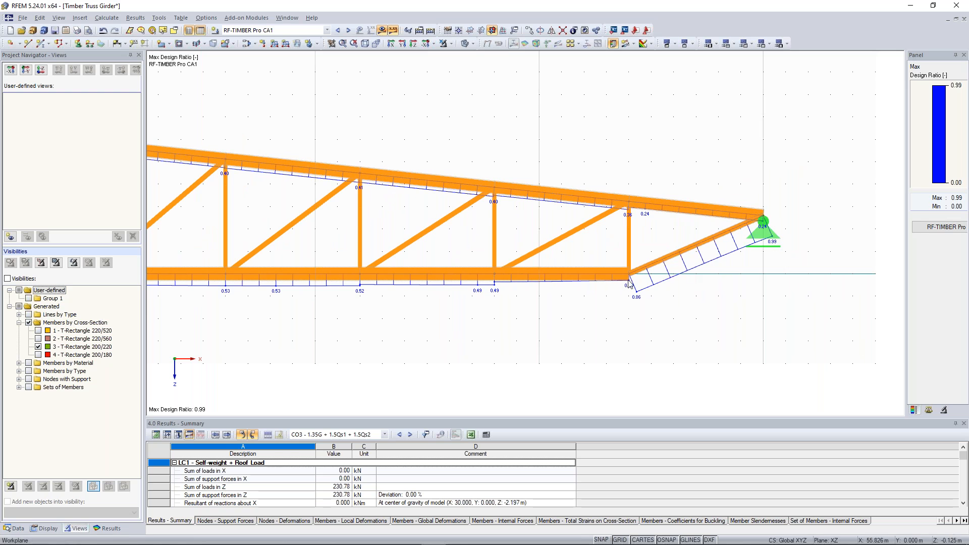
scroll(631, 280, "down", 1)
middle_click_drag(457, 261, 517, 249)
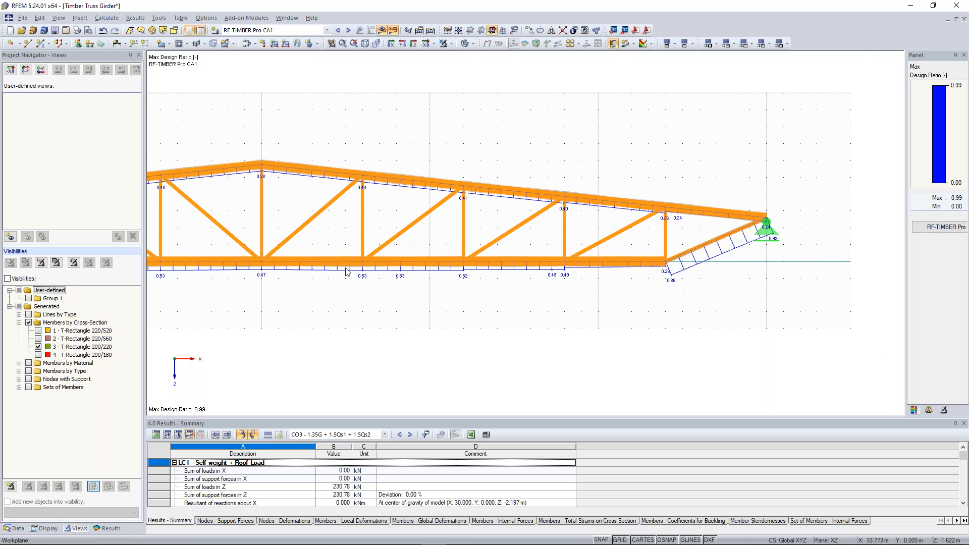
scroll(698, 241, "down", 1)
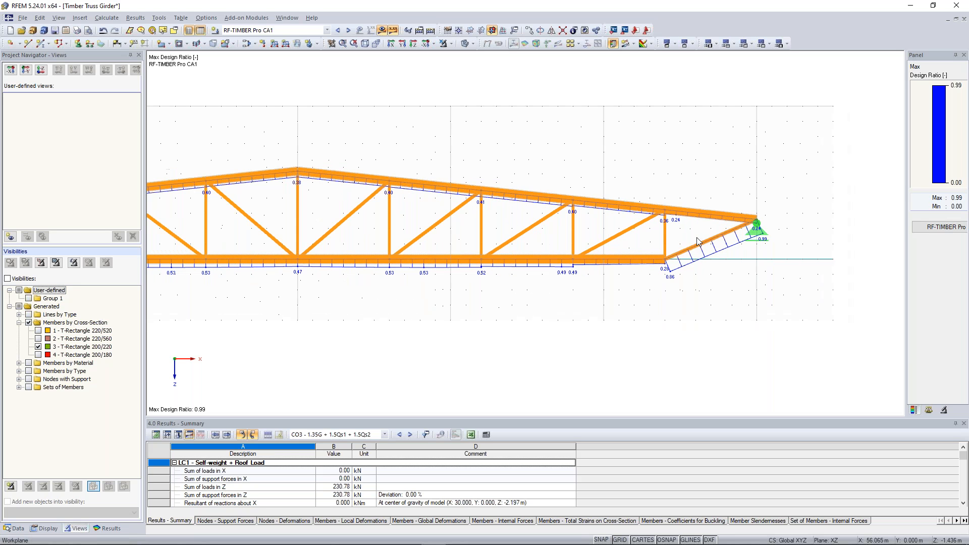
scroll(698, 242, "up", 1)
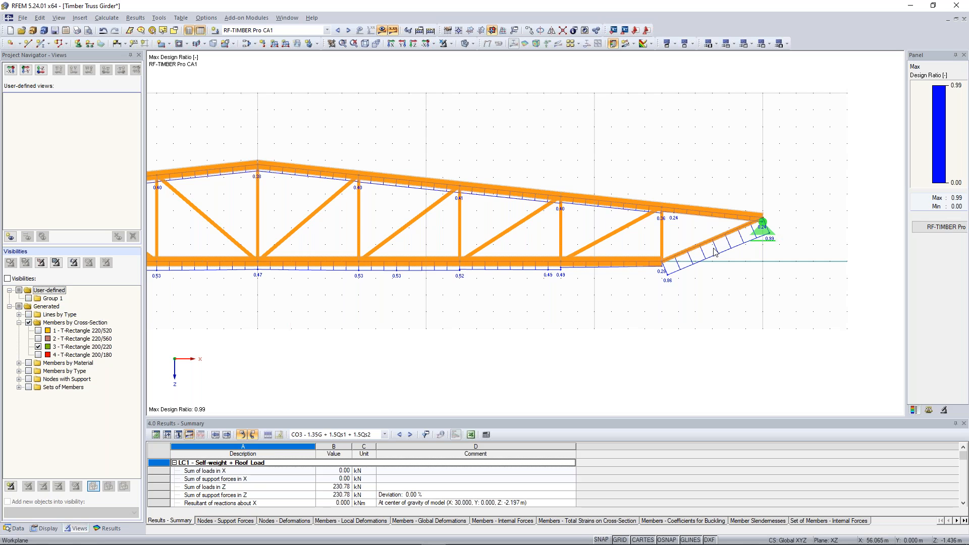
scroll(715, 253, "up", 3)
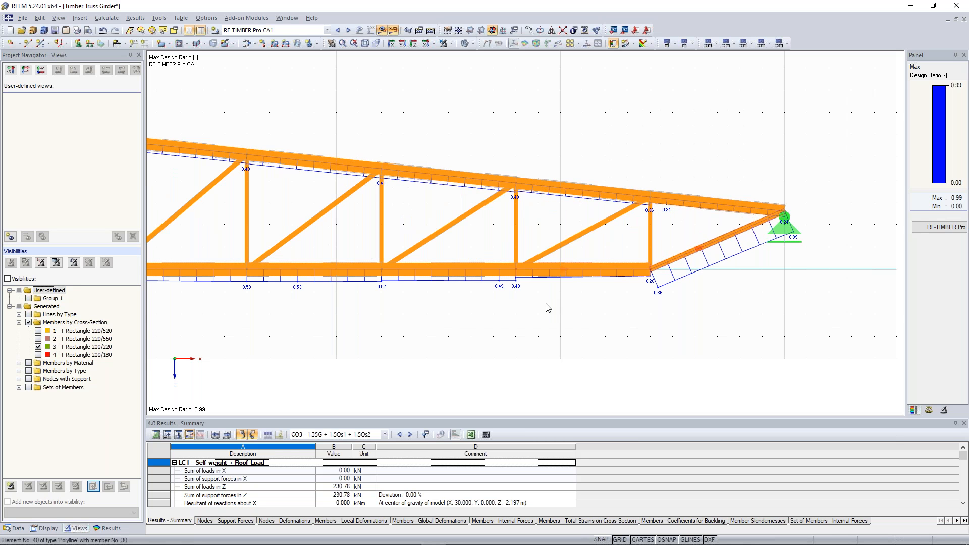
scroll(548, 308, "down", 5)
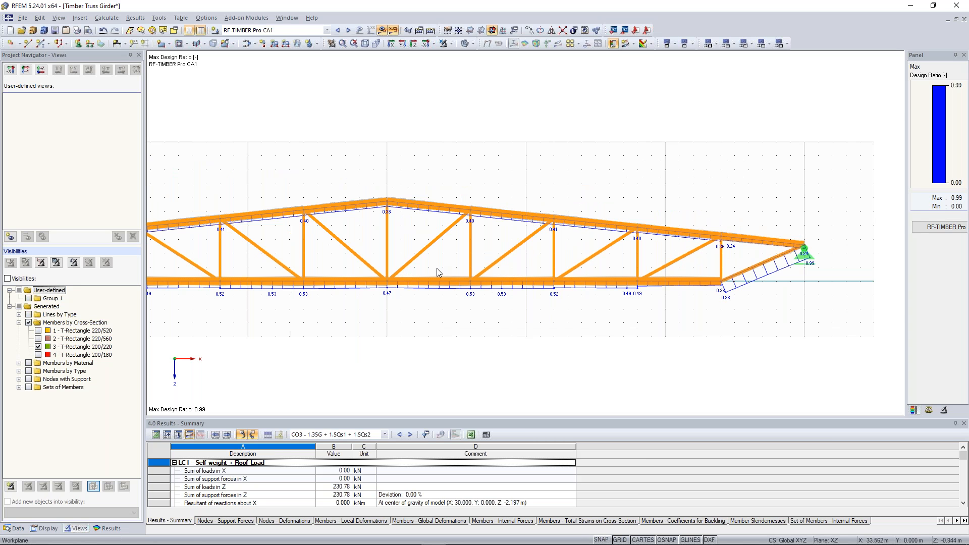
scroll(493, 193, "down", 2)
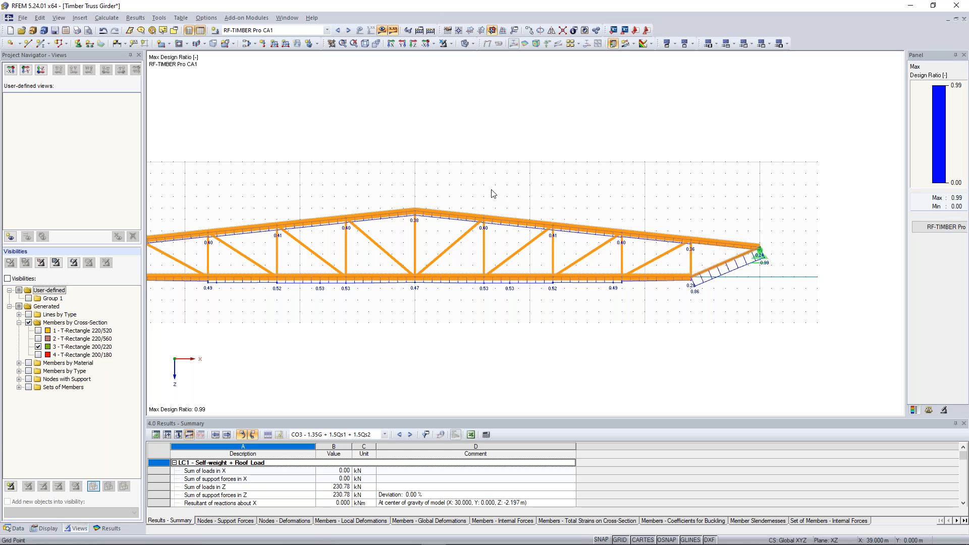
Display the design ratios of RF-TIMBER Pro CA2 - Verticals, followed by those of CA3 - Diagonals
left_click(348, 31)
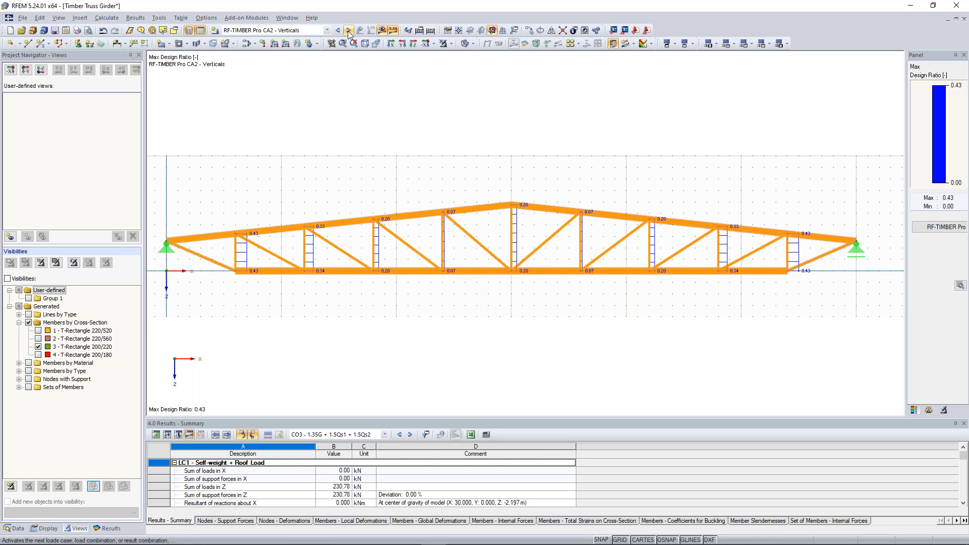
left_click(348, 31)
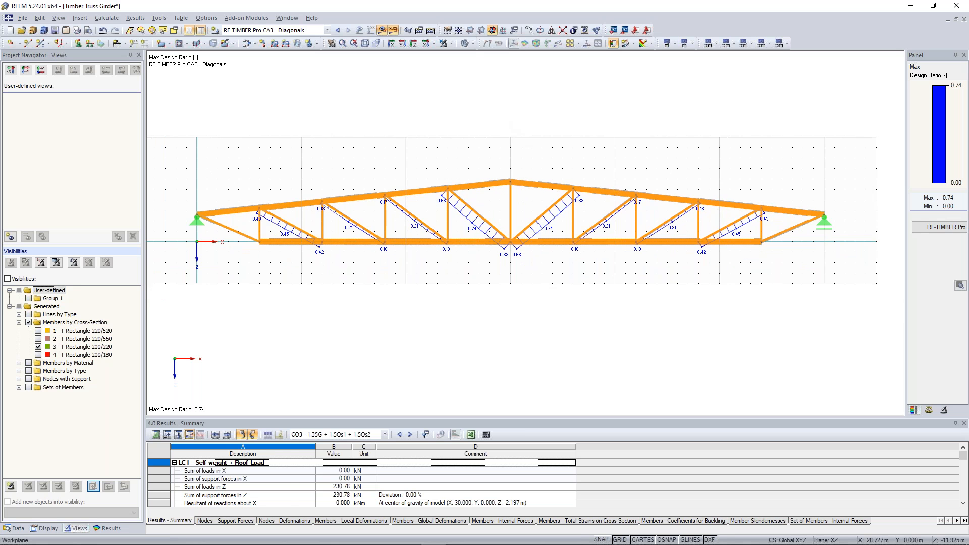
middle_click_drag(549, 137, 524, 149)
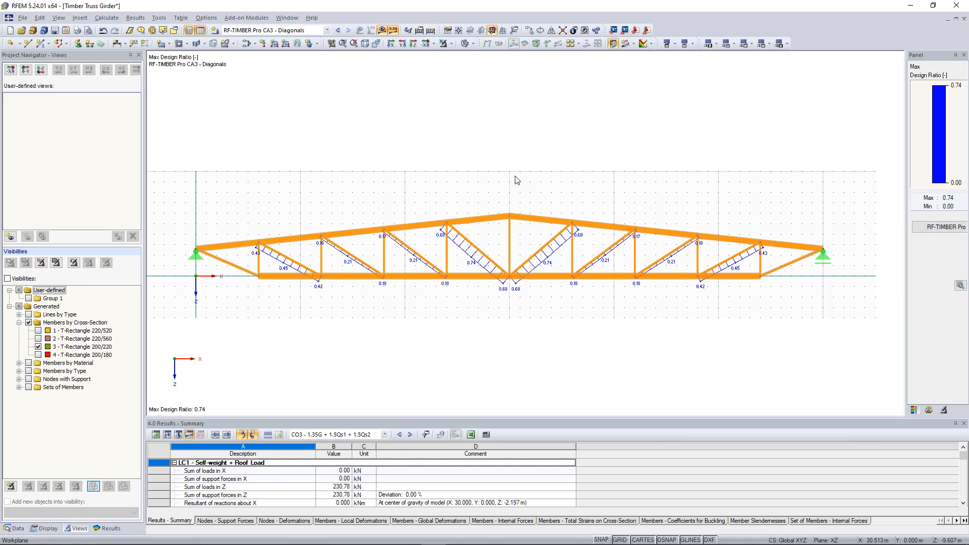
scroll(505, 174, "down", 1)
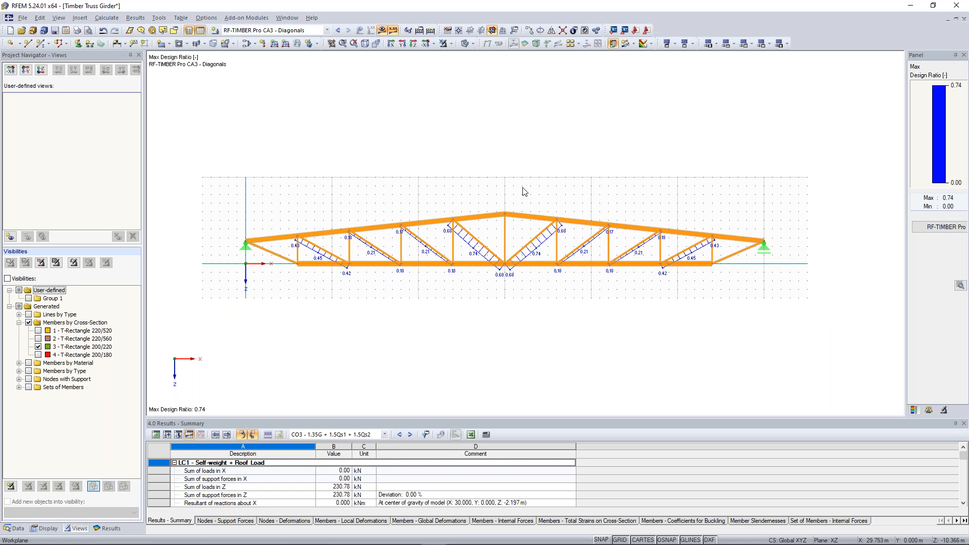
middle_click_drag(494, 182, 505, 170)
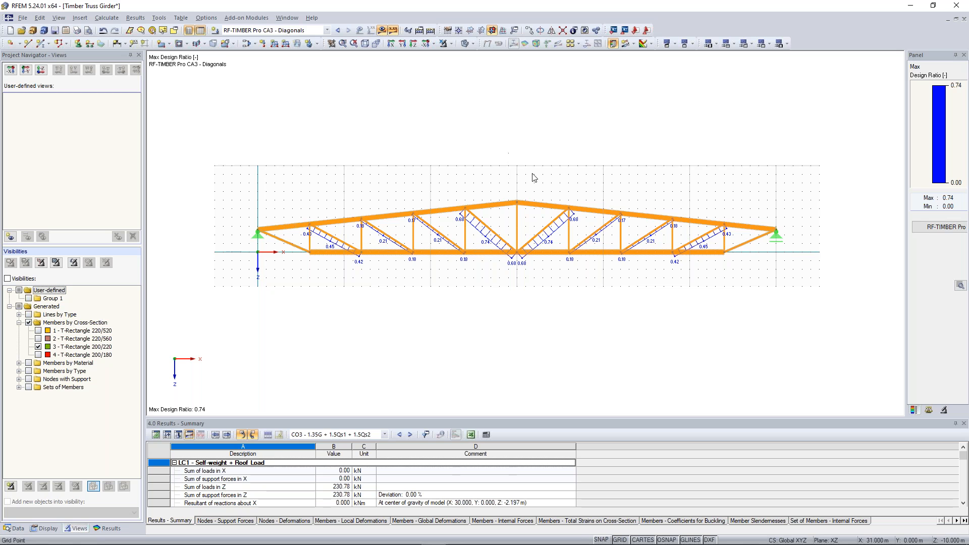
scroll(541, 168, "up", 2)
middle_click_drag(541, 169, 573, 130)
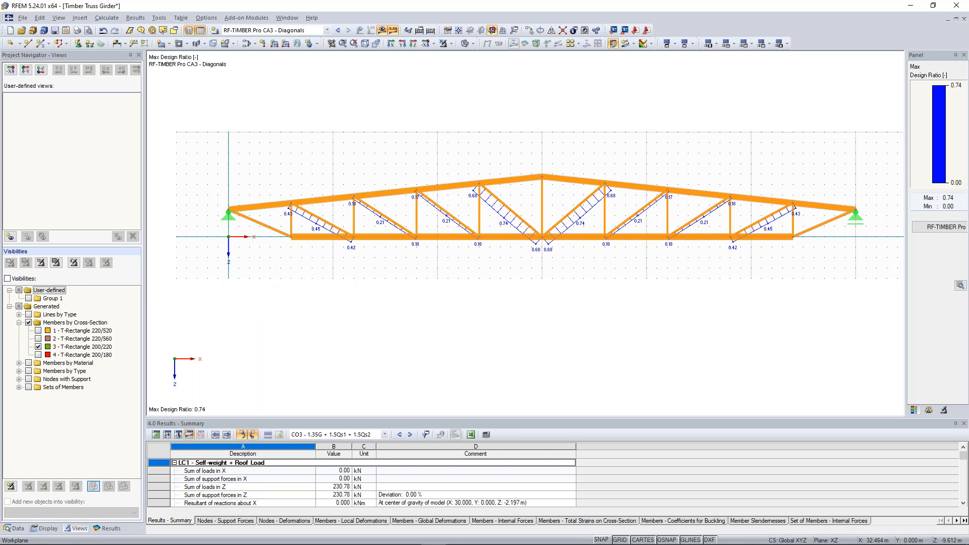
left_click(310, 202)
left_click(314, 172)
middle_click_drag(376, 165, 353, 158)
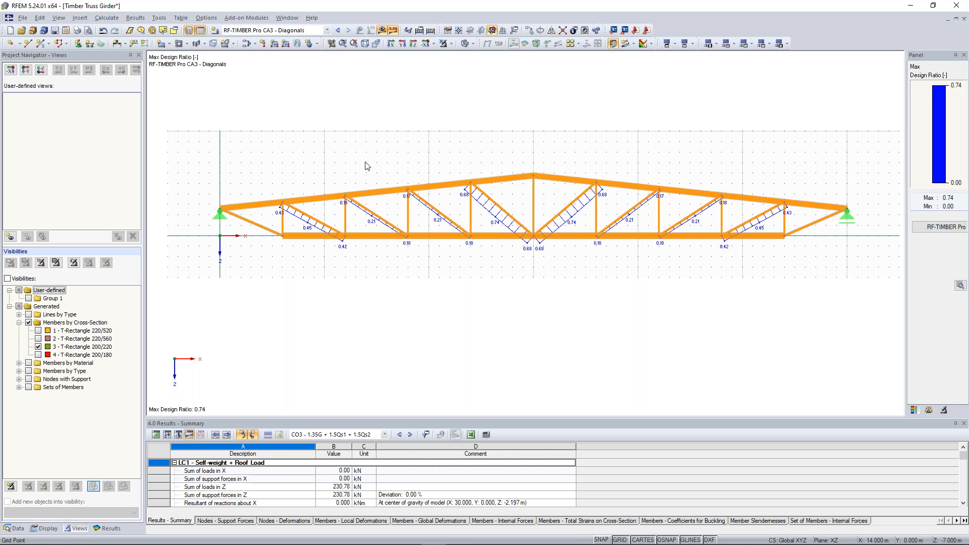
scroll(397, 162, "up", 1)
scroll(397, 162, "down", 2)
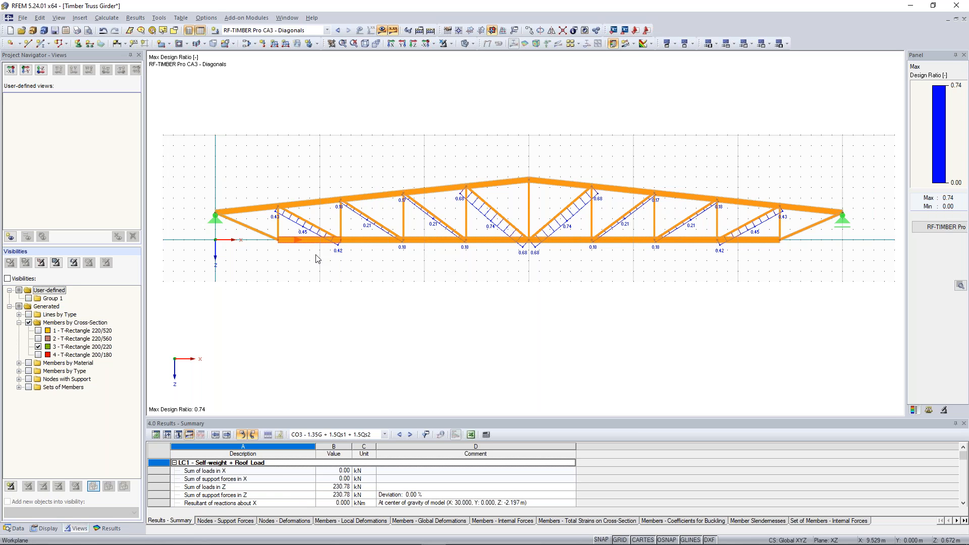
Return to the RF-TIMBER Pro CA1 results and open that design case's cross-section input data
left_click(337, 30)
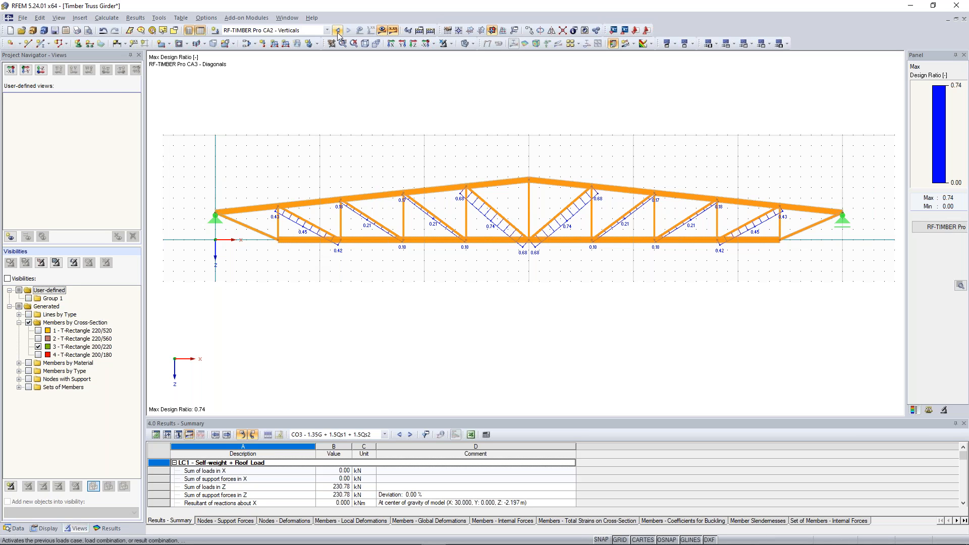
left_click(337, 30)
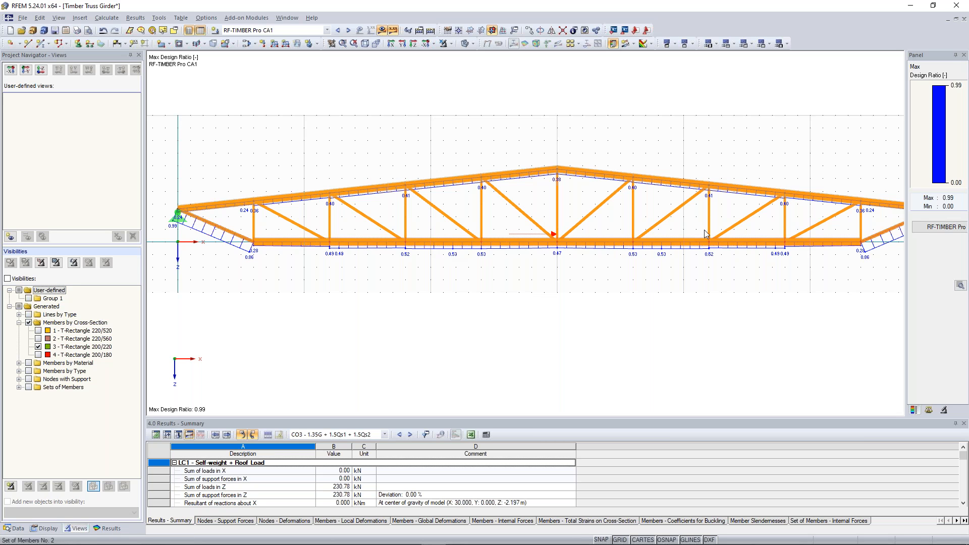
scroll(704, 230, "up", 1)
scroll(704, 230, "down", 1)
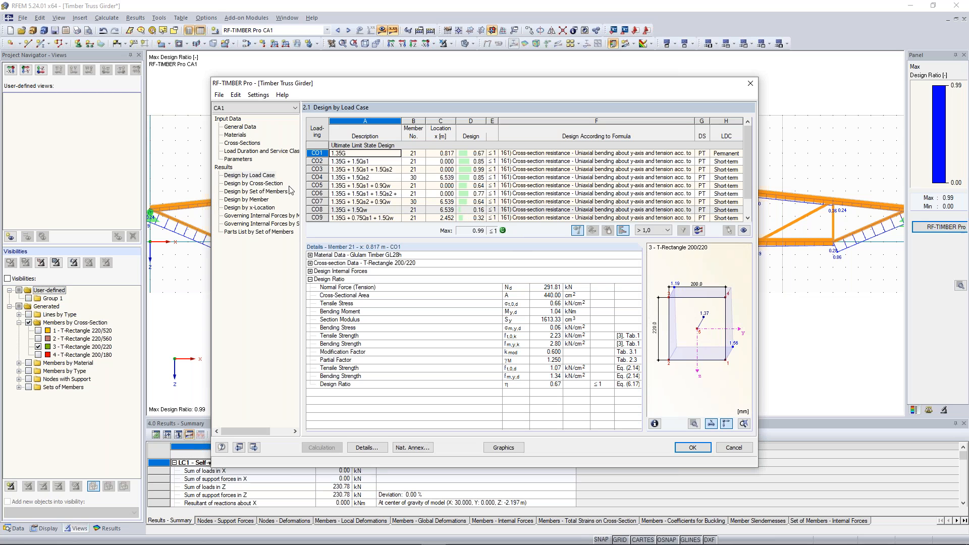
left_click(257, 152)
left_click(246, 143)
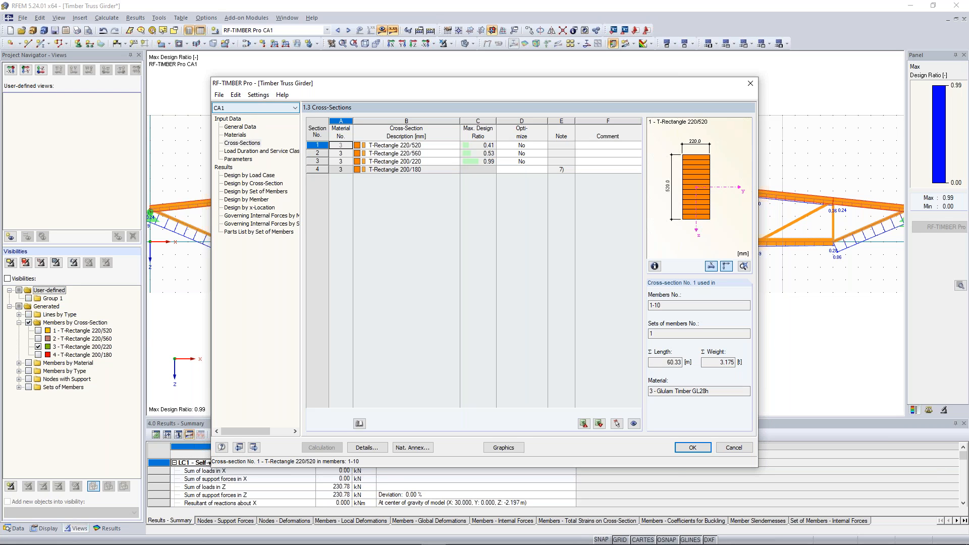
Activate optimization of the T-Rectangle 220/520 section's height, with a 220 mm minimum, a new maximum and a 20 mm increment
left_click(428, 147)
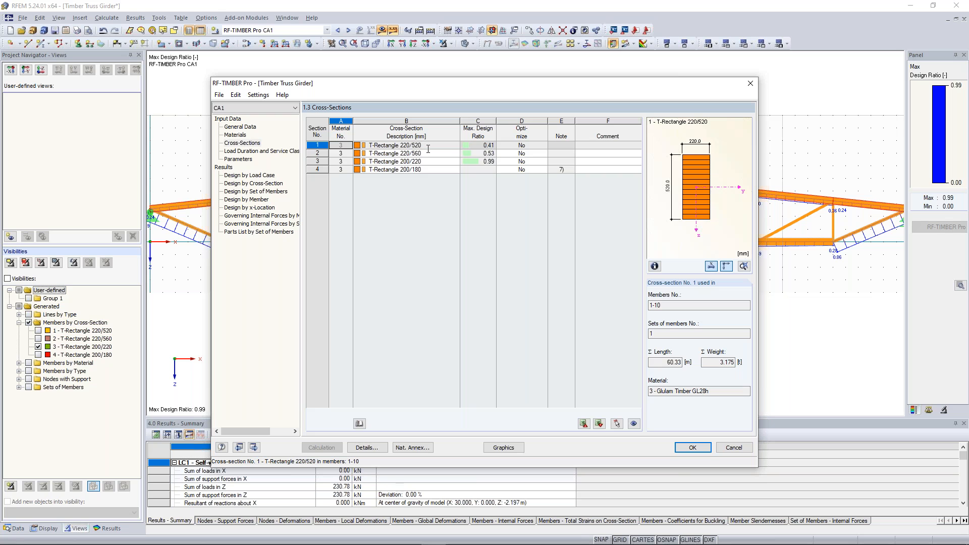
left_click(520, 146)
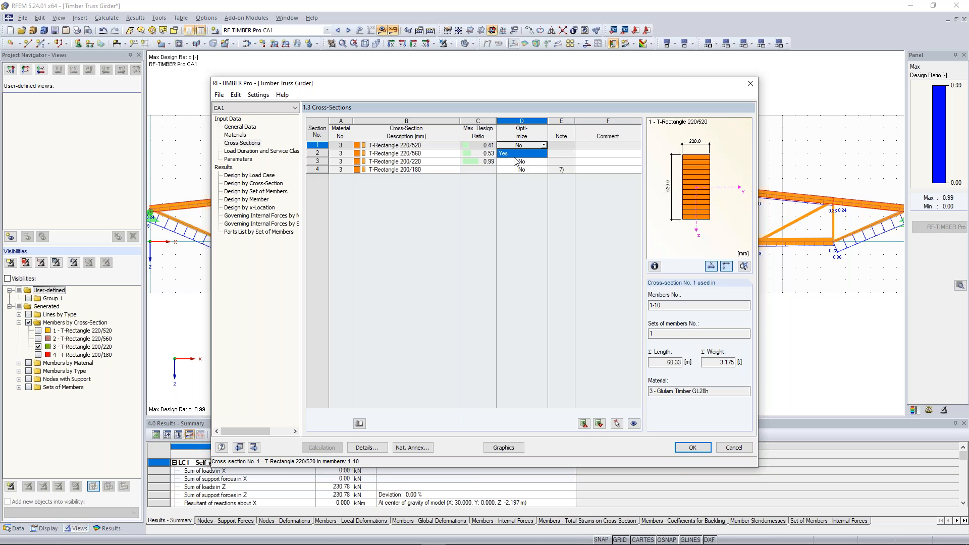
left_click(515, 154)
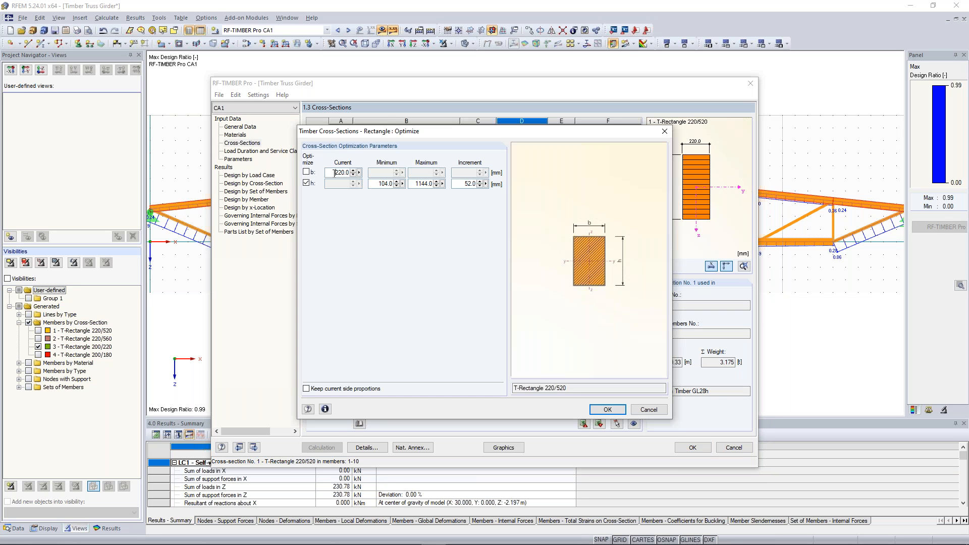
left_click_drag(378, 185, 427, 187)
type("220")
key("Tab")
type("50")
key("Tab")
type("20")
key("Tab")
left_click(601, 410)
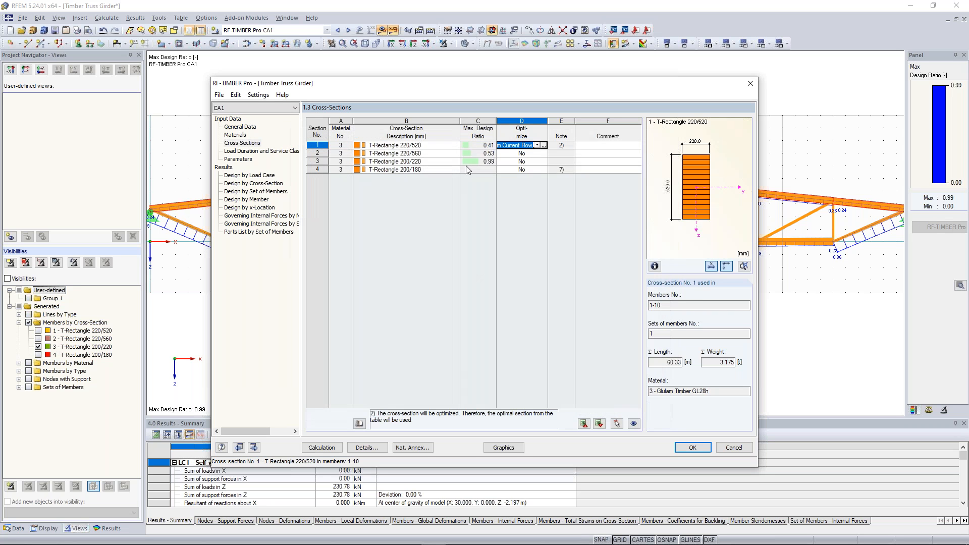
Set the T-Rectangle 220/560 section's height to be optimized between 220 and 500 mm in 20 mm increments, and recalculate the design
left_click(543, 154)
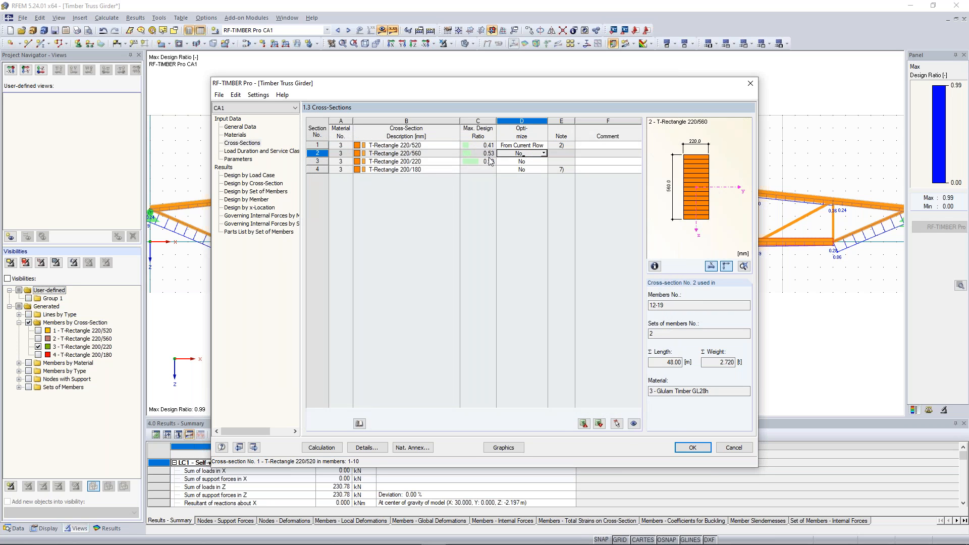
left_click(543, 153)
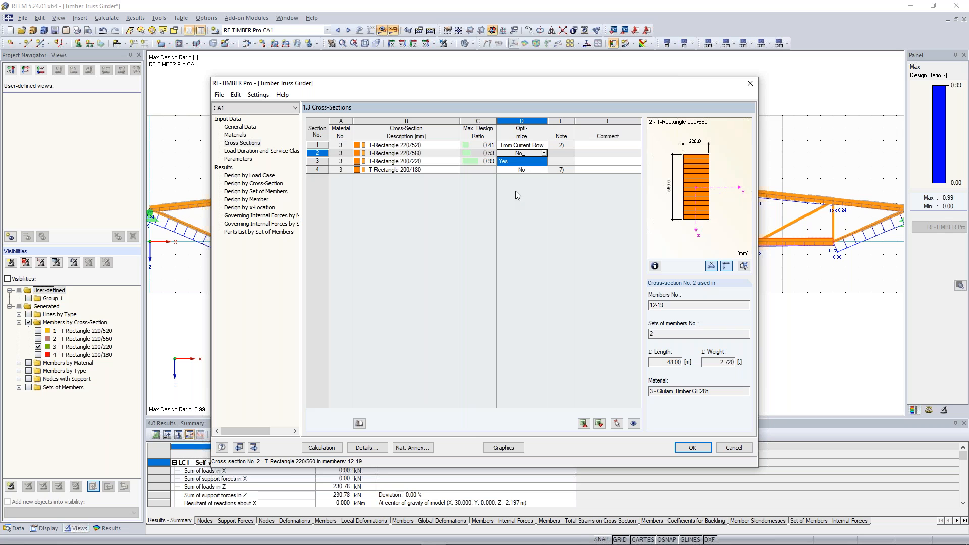
key("Return")
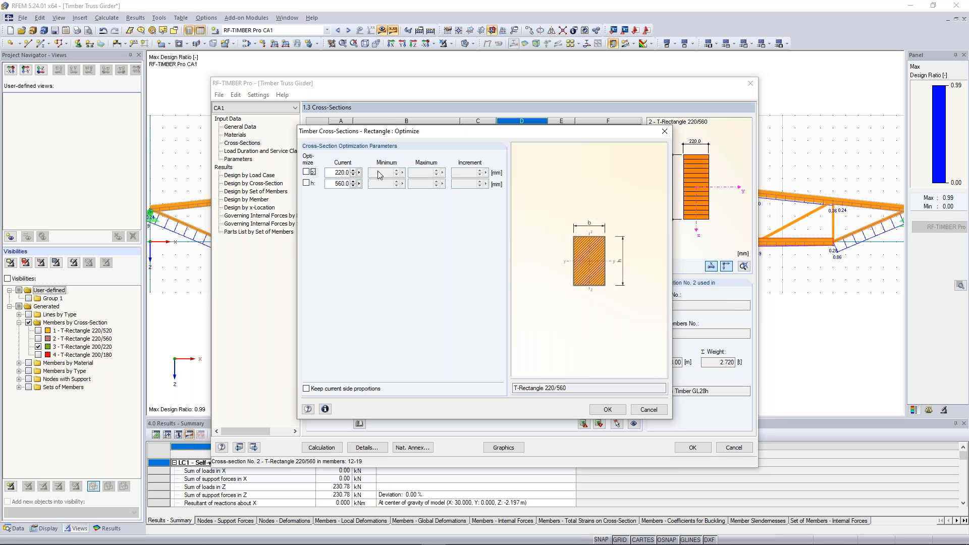
left_click(306, 184)
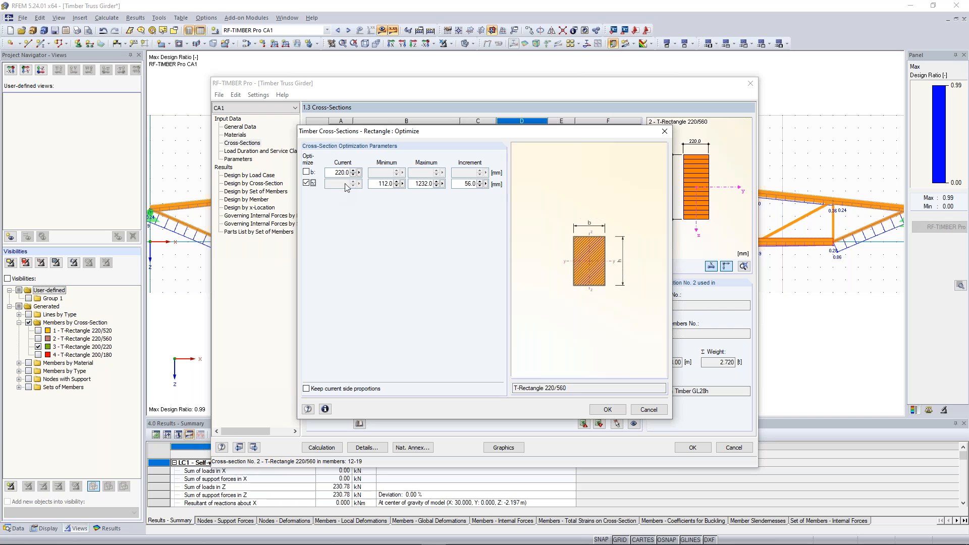
double_click(385, 184)
type("220")
double_click(416, 184)
type("500")
key("Tab")
type("20")
left_click(600, 405)
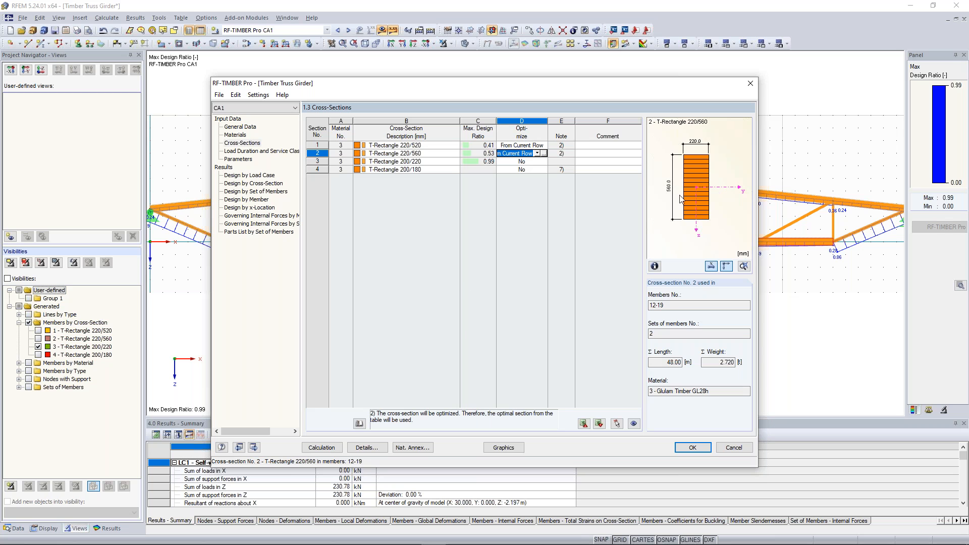
left_click(330, 450)
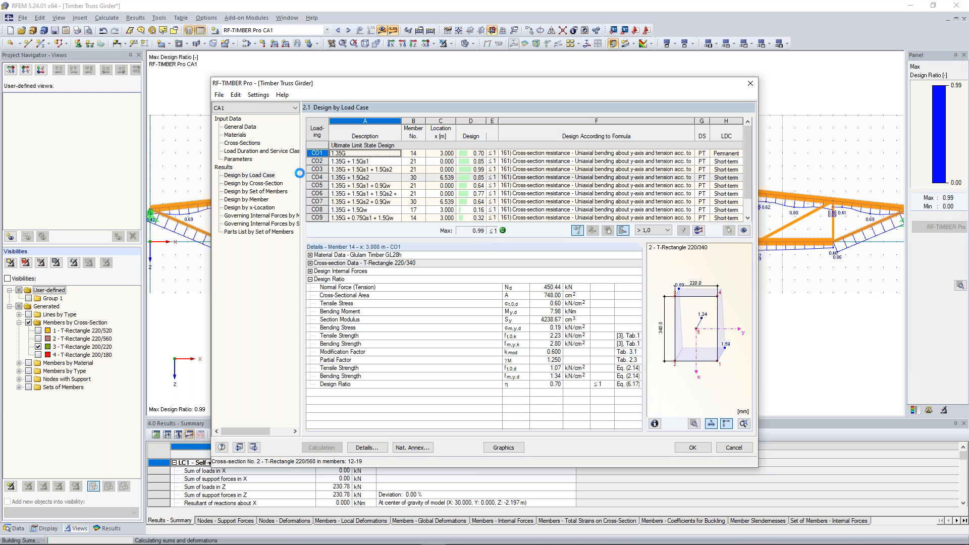
Export all optimized CA1 cross-sections to RFEM, accept the deletion of results, and close the RF-TIMBER Pro module
left_click(248, 144)
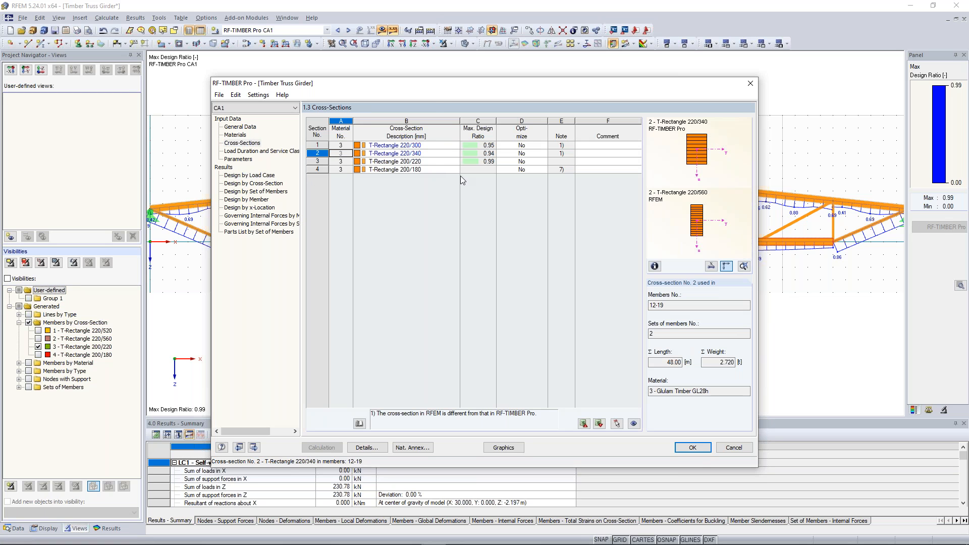
left_click_drag(434, 85, 447, 240)
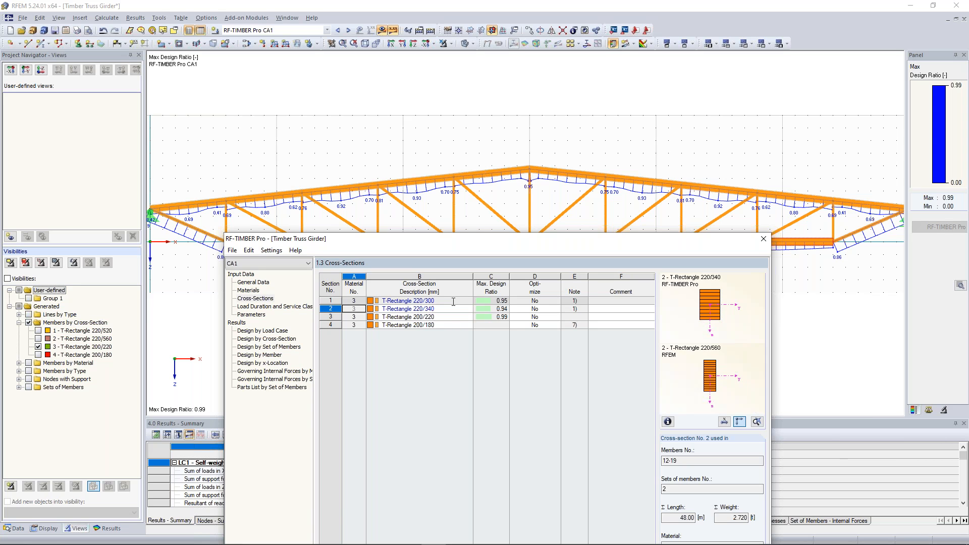
left_click(453, 301)
right_click(431, 298)
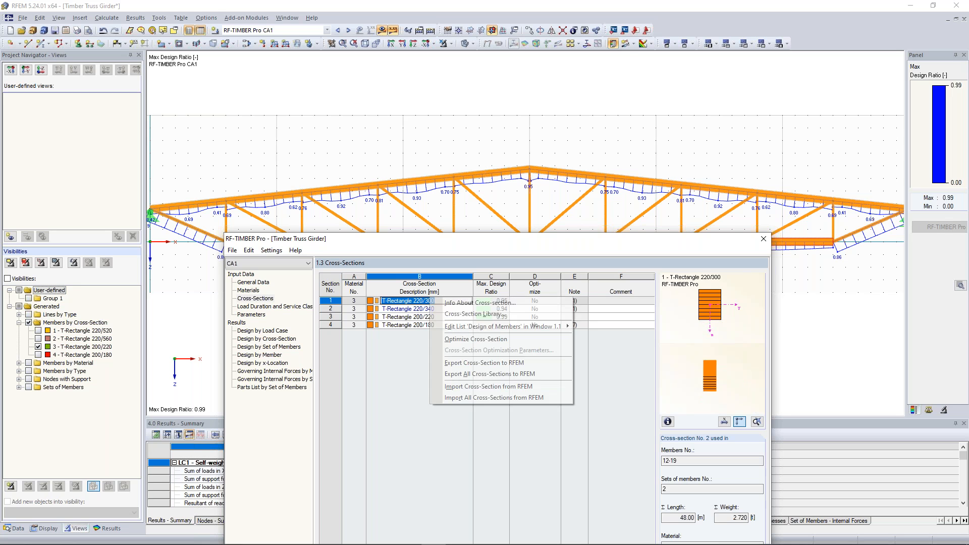
left_click(509, 375)
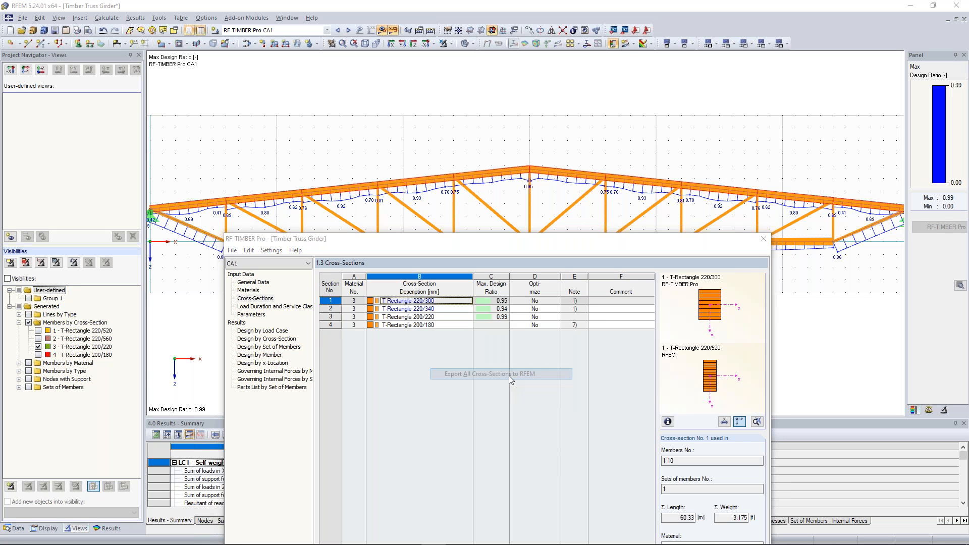
left_click(479, 448)
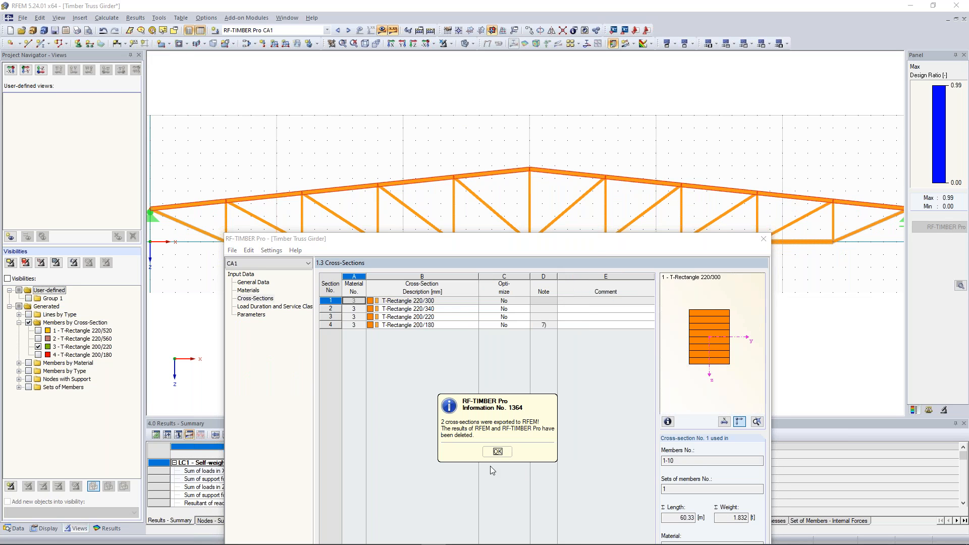
left_click(496, 451)
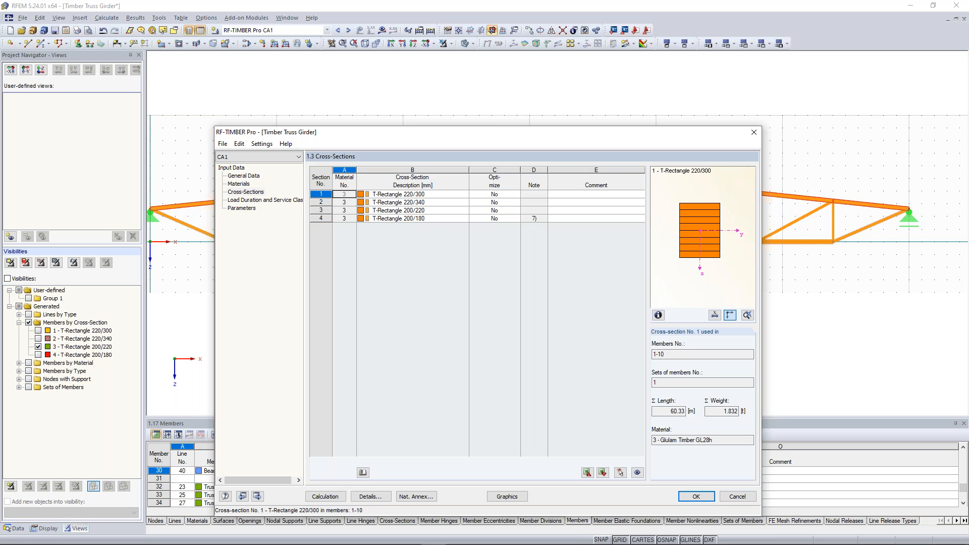
left_click(599, 310)
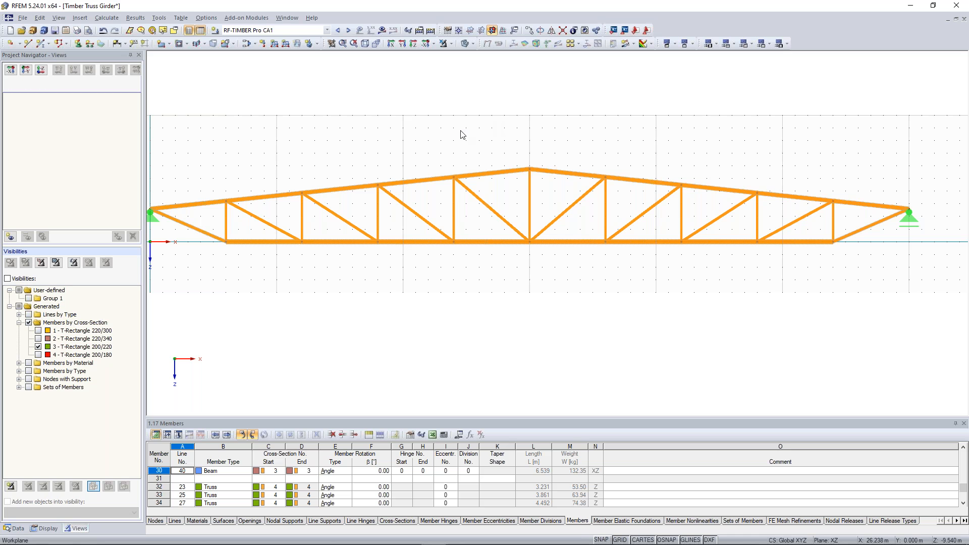
Switch to load combination CO3 - 1.35G + 1.5Qs1 + 1.5Qs2 and calculate its results with the exported cross-sections
scroll(452, 122, "down", 1)
middle_click_drag(401, 135, 429, 143)
mouse_move(509, 162)
middle_mouse_down()
mouse_move(503, 157)
mouse_move(511, 162)
middle_mouse_up()
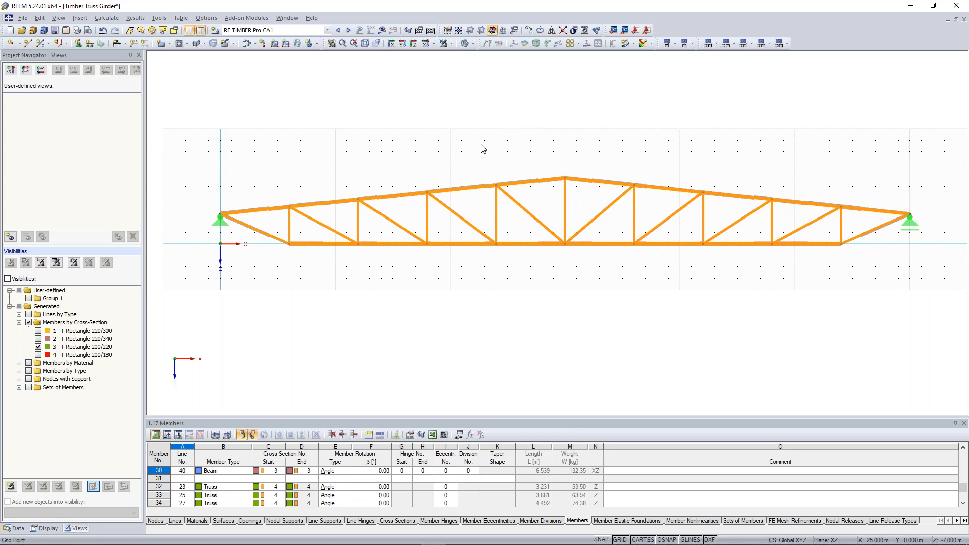
left_click(327, 31)
scroll(314, 61, "up", 2)
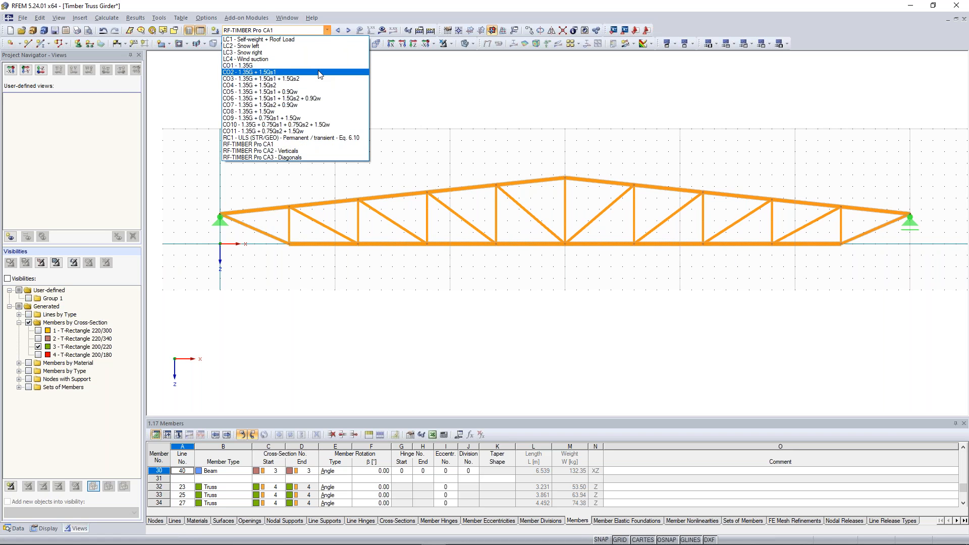
left_click(318, 74)
left_click(359, 30)
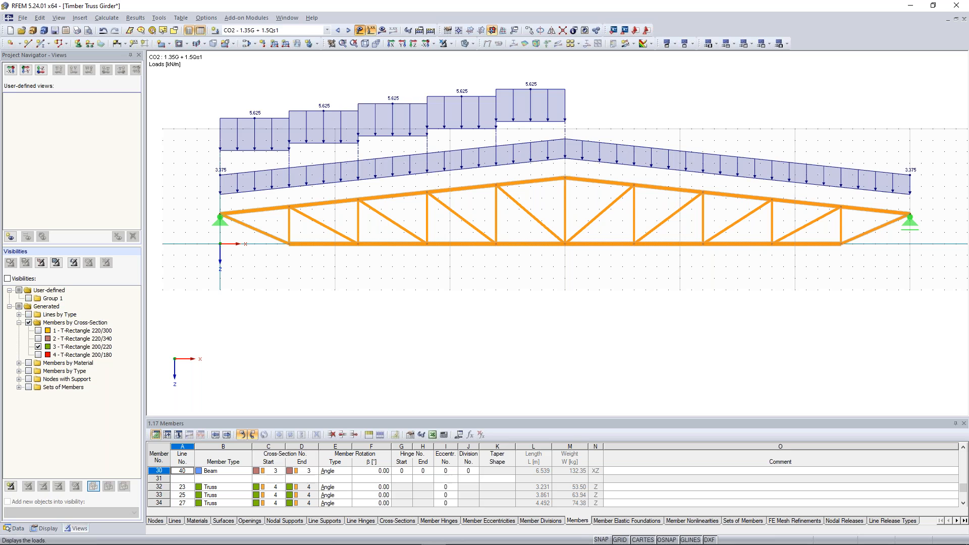
left_click(348, 30)
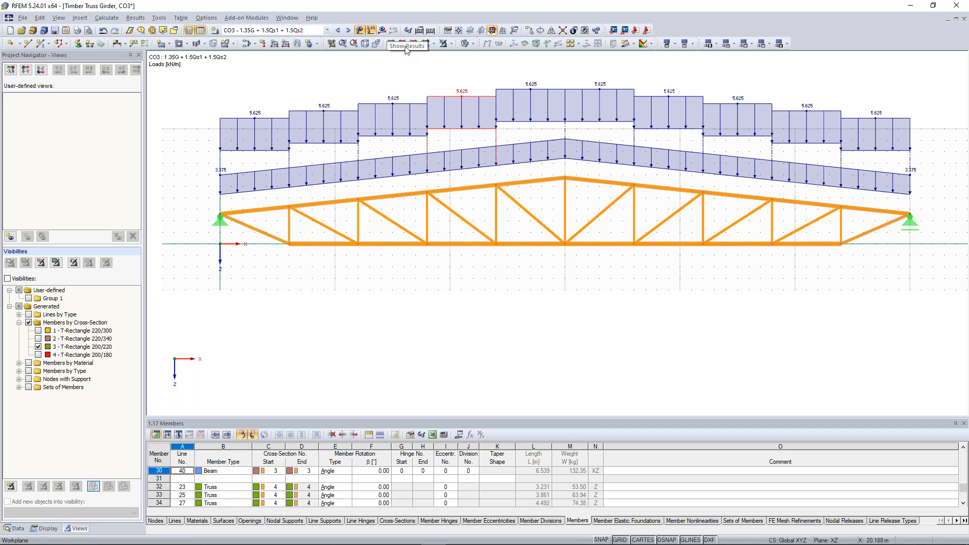
left_click(382, 31)
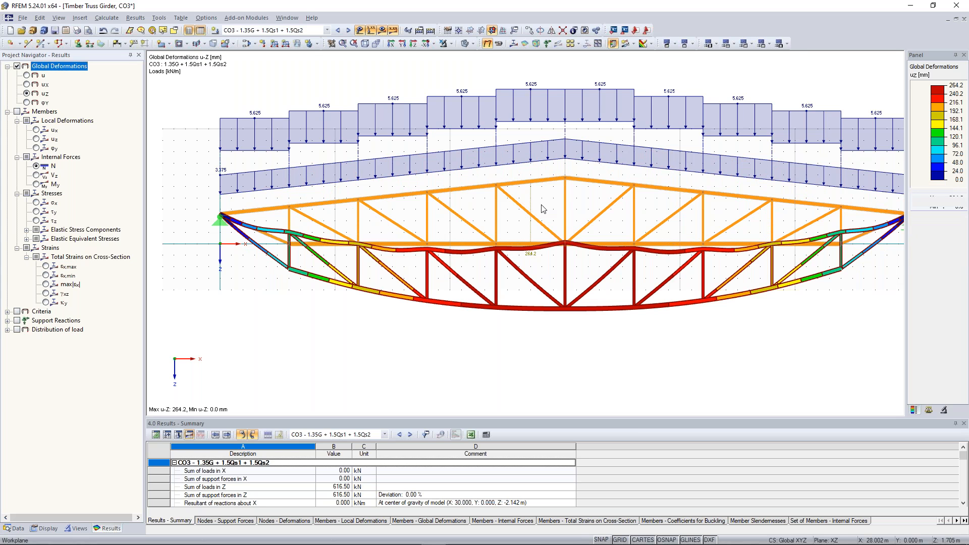
Examine the truss girder's global u-Z deformations under load combination CO3 along its whole span
scroll(543, 209, "down", 1)
middle_click_drag(543, 209, 531, 204)
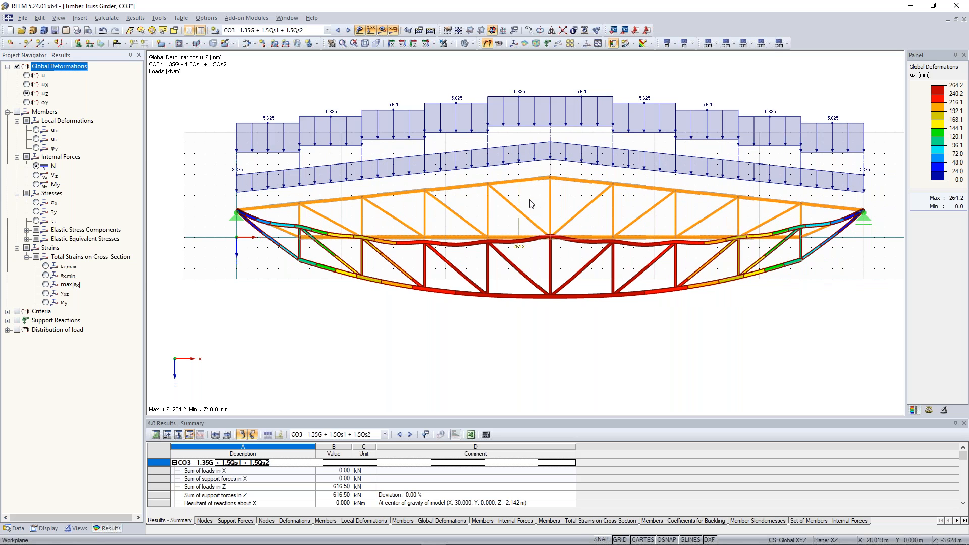
scroll(531, 203, "up", 1)
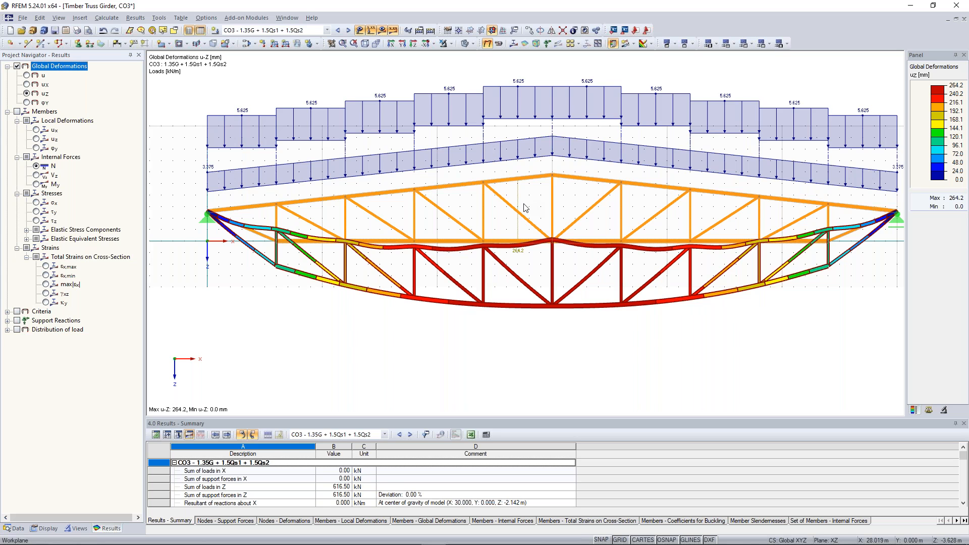
scroll(526, 208, "down", 1)
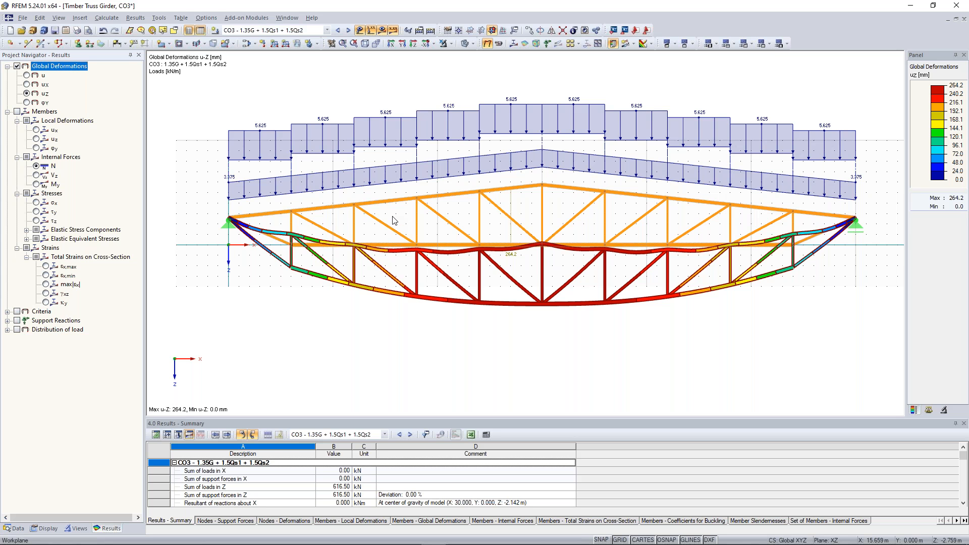
scroll(403, 216, "up", 2)
middle_click_drag(403, 211, 374, 216)
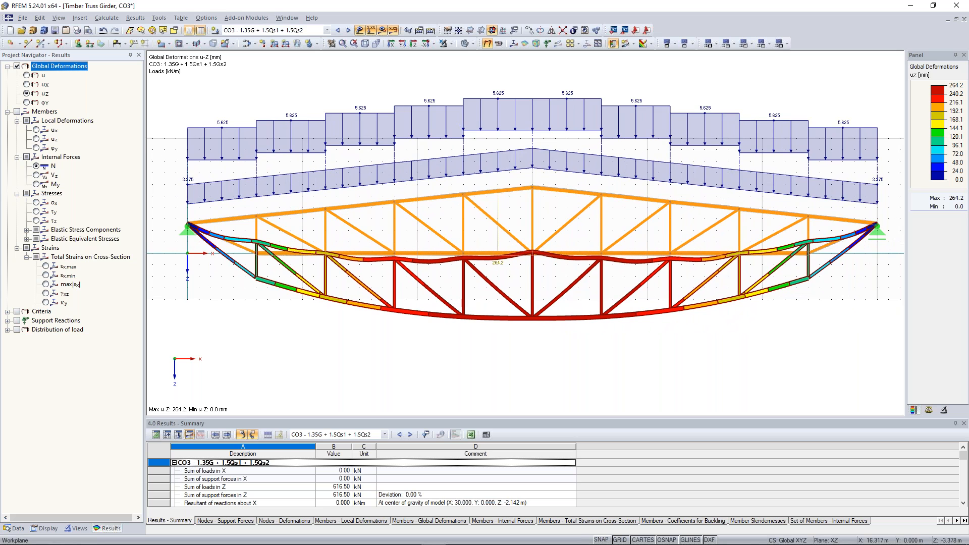
scroll(374, 216, "down", 1)
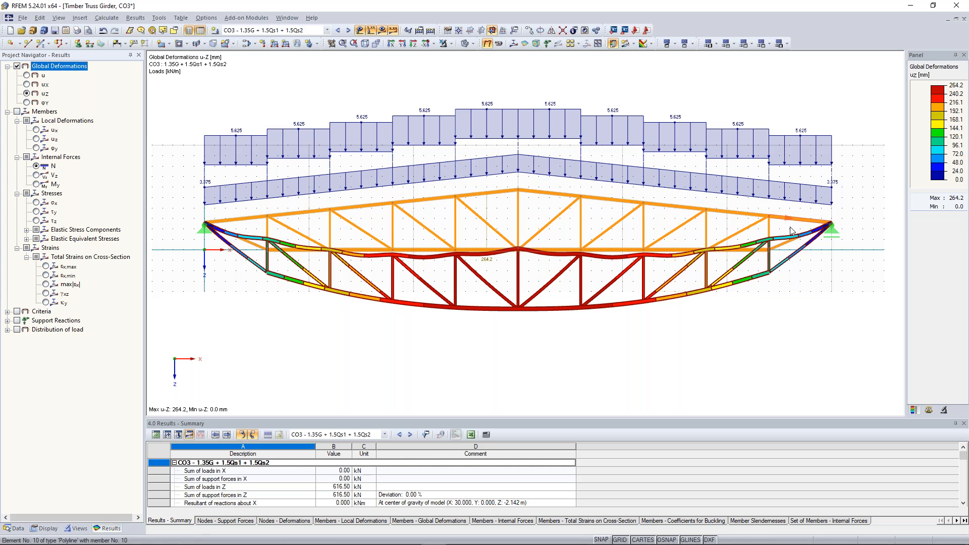
scroll(501, 207, "up", 1)
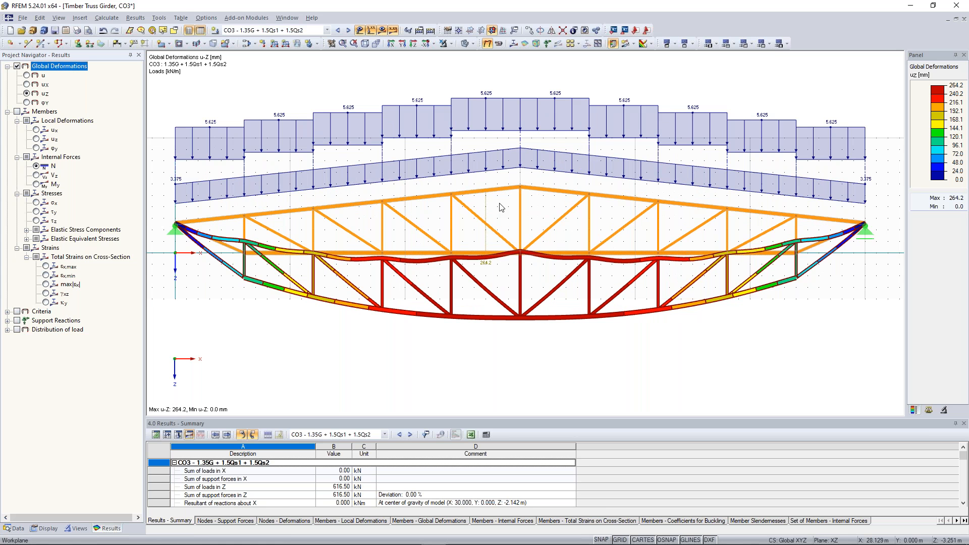
middle_click_drag(508, 209, 530, 214)
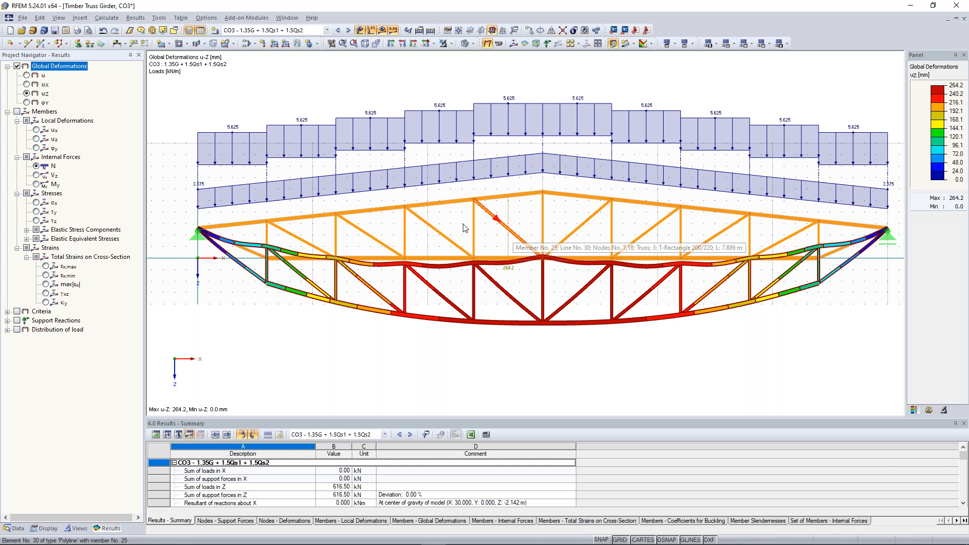
left_click(238, 249)
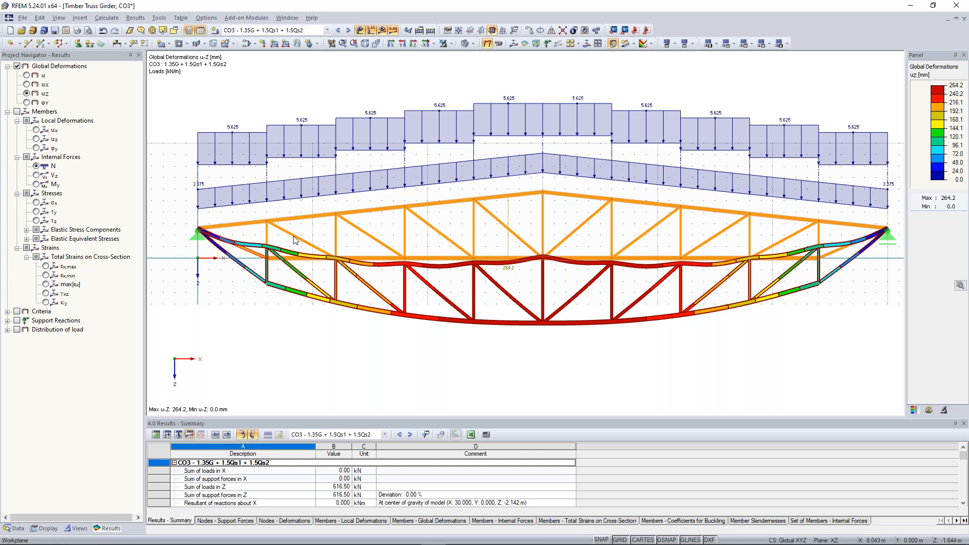
scroll(303, 242, "down", 1)
left_click_drag(178, 95, 770, 305)
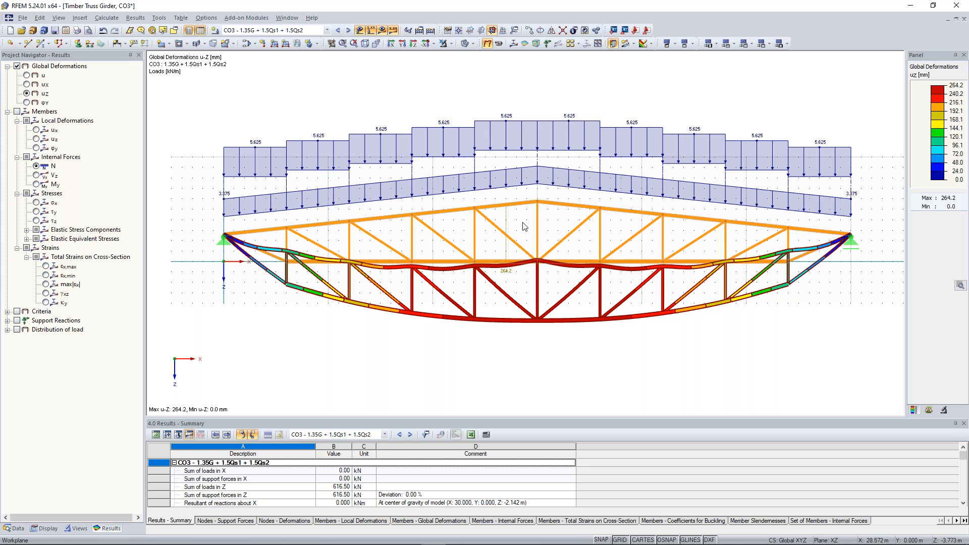
scroll(505, 226, "up", 1)
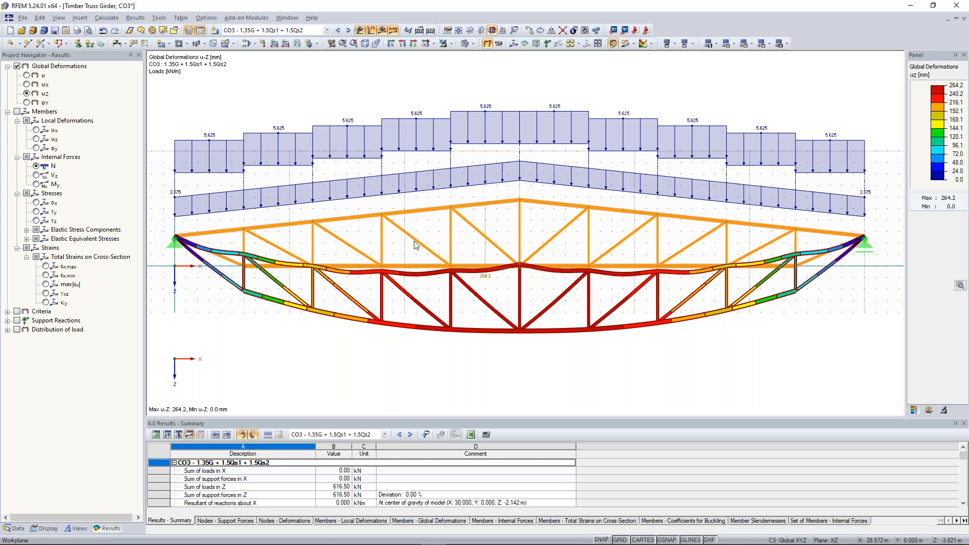
middle_click_drag(404, 248, 414, 241)
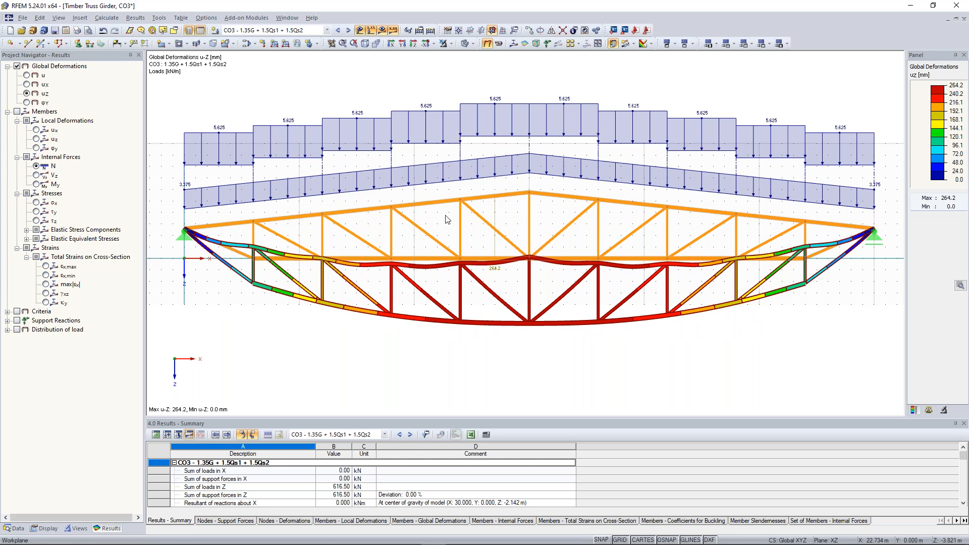
scroll(439, 219, "down", 2)
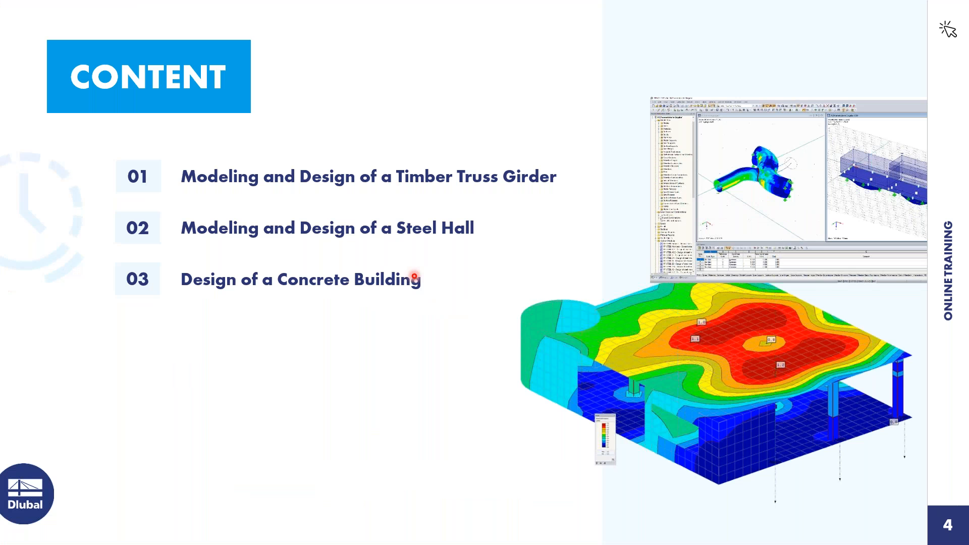
key("Right")
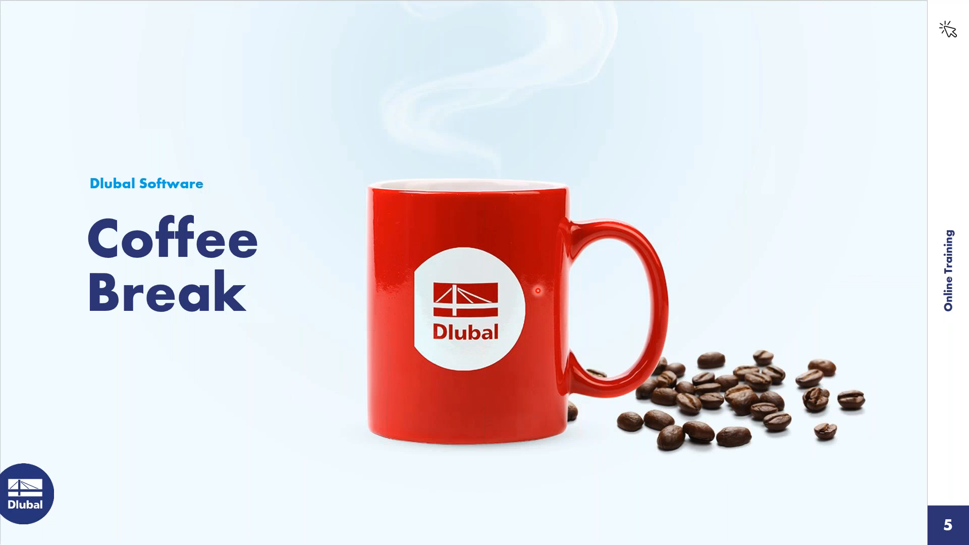
left_click(47, 536)
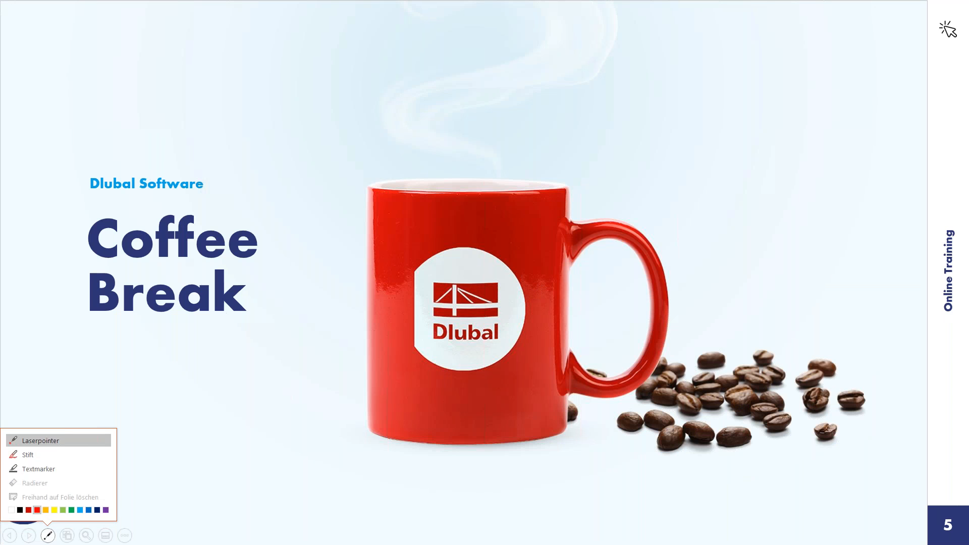
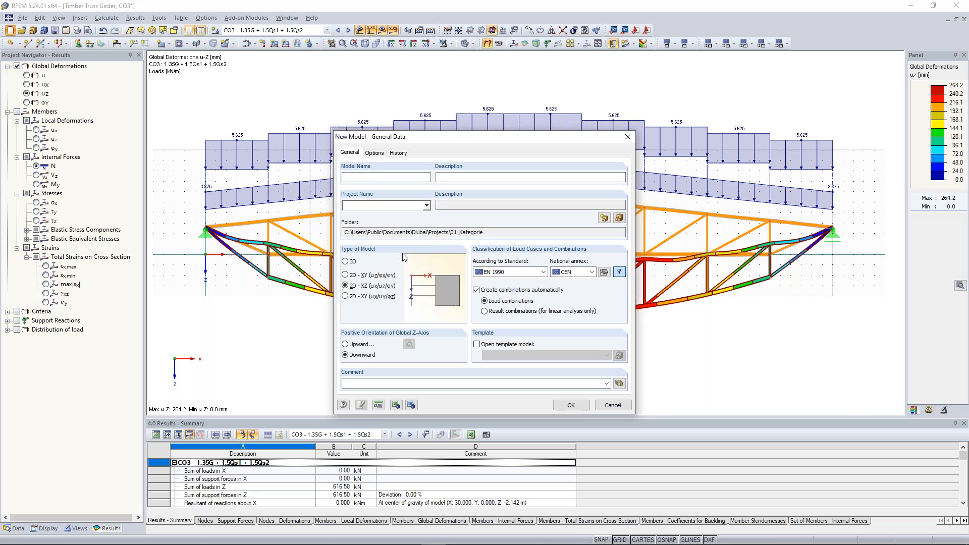
Create a new 3D model named Steel Hall in the Downloads project
left_click(378, 178)
type("Steel Hall")
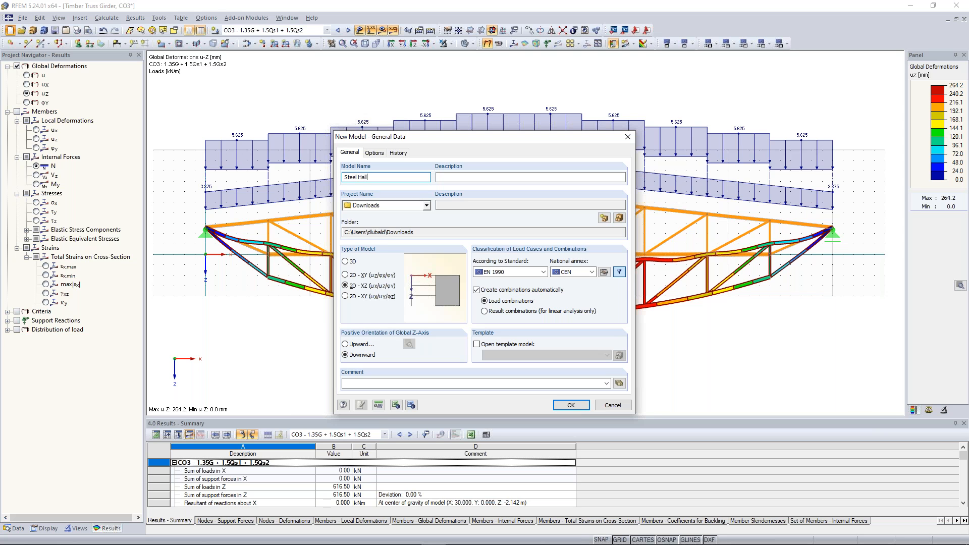
left_click(345, 261)
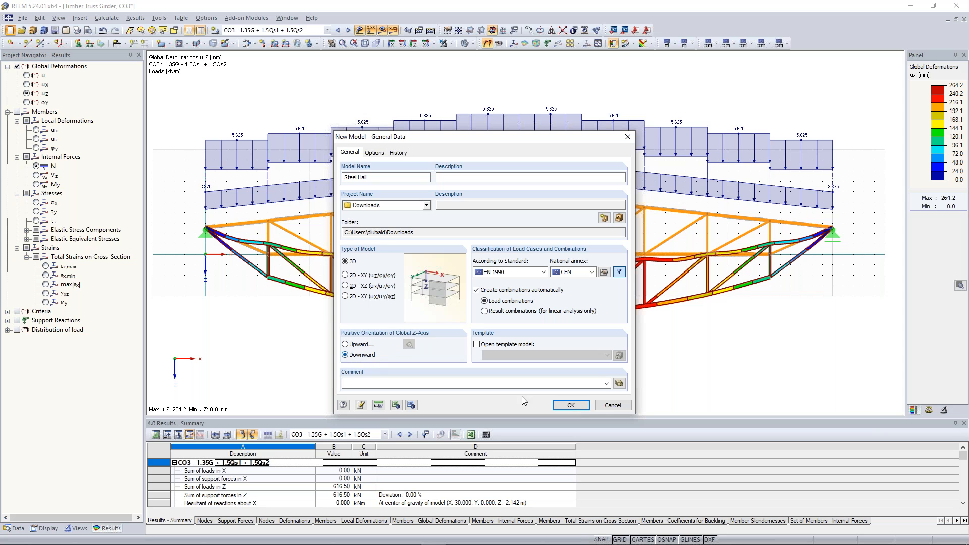
left_click(573, 408)
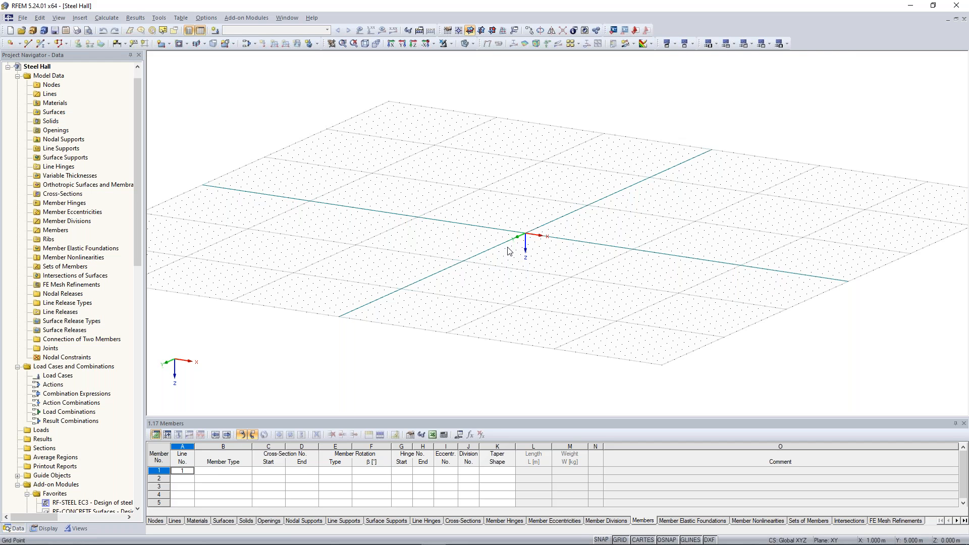
Switch the work plane to XZ and start generating a 2D truss from members
left_click(493, 30)
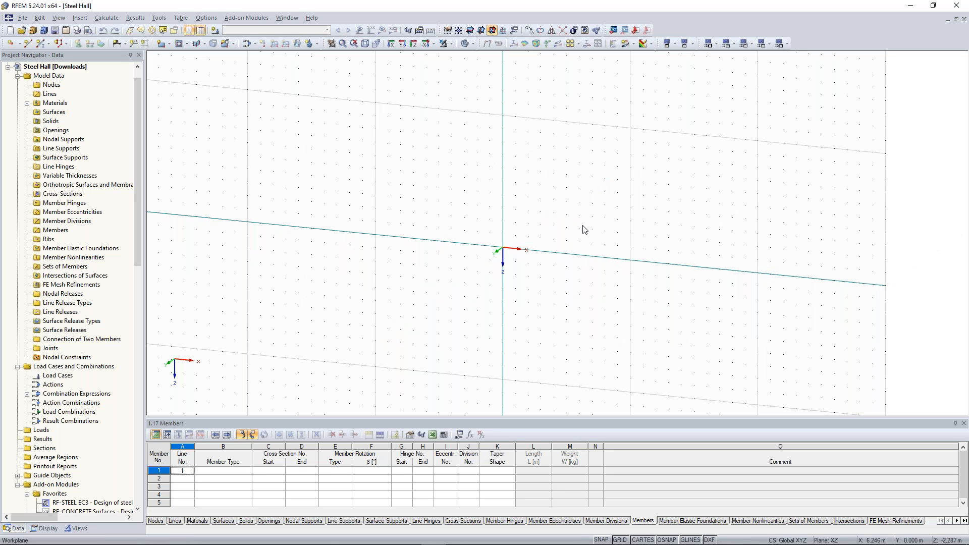
scroll(543, 215, "up", 1)
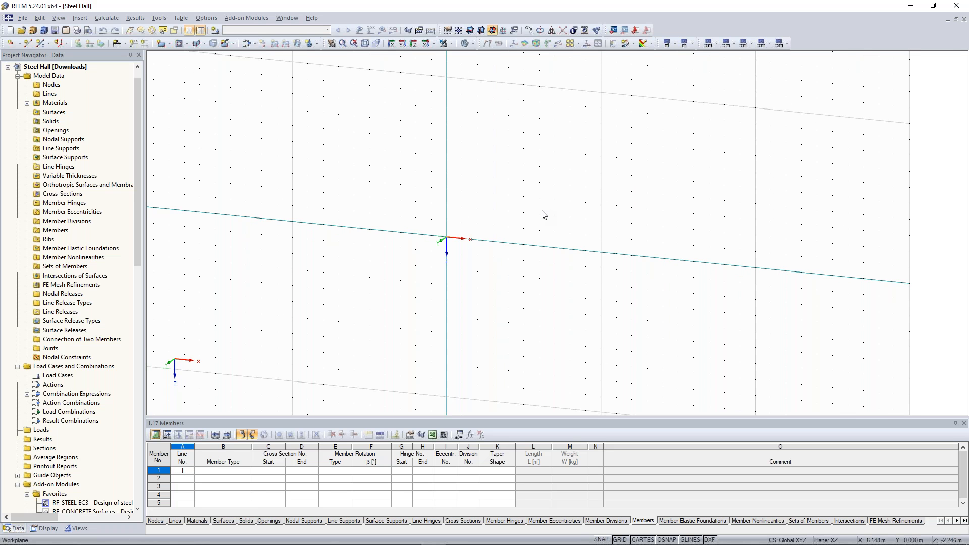
left_click(160, 17)
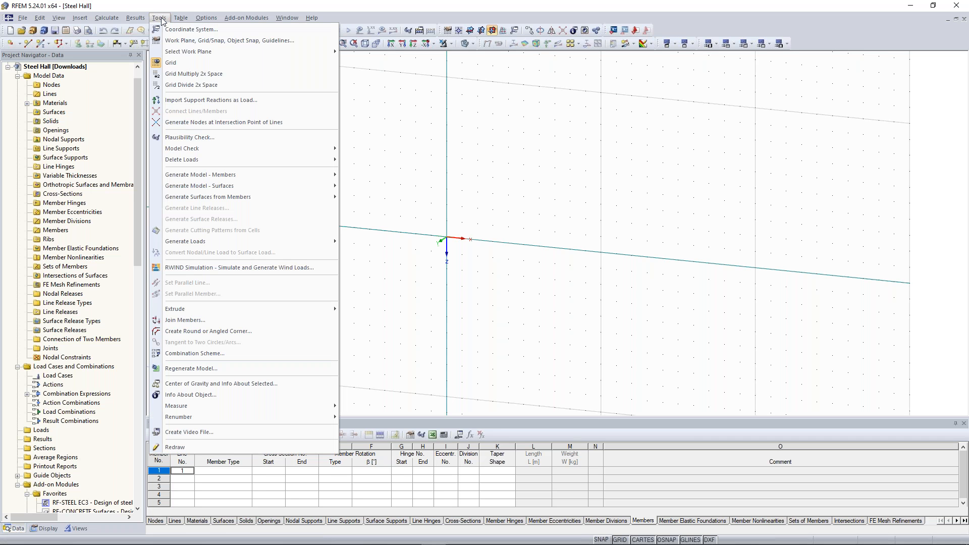
mouse_move(226, 177)
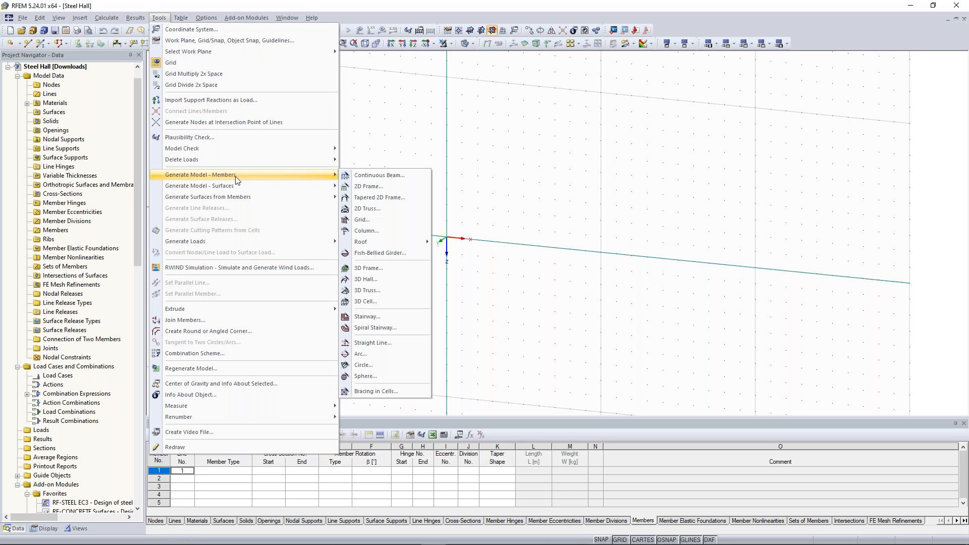
left_click(360, 185)
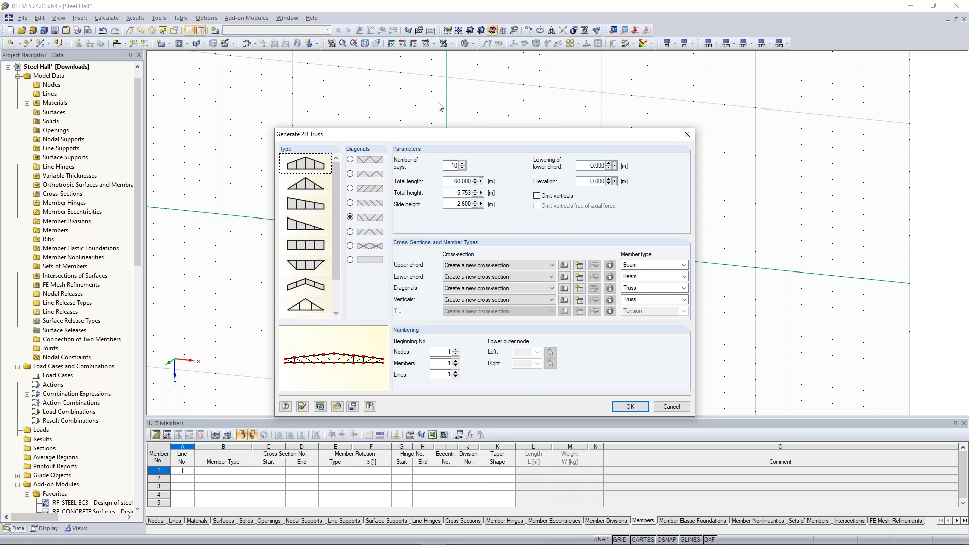
Set the truss to 6 bays, 18.75 m total length, 3.25 m total height and 2.75 m side height
double_click(457, 165)
type("6")
key("Tab")
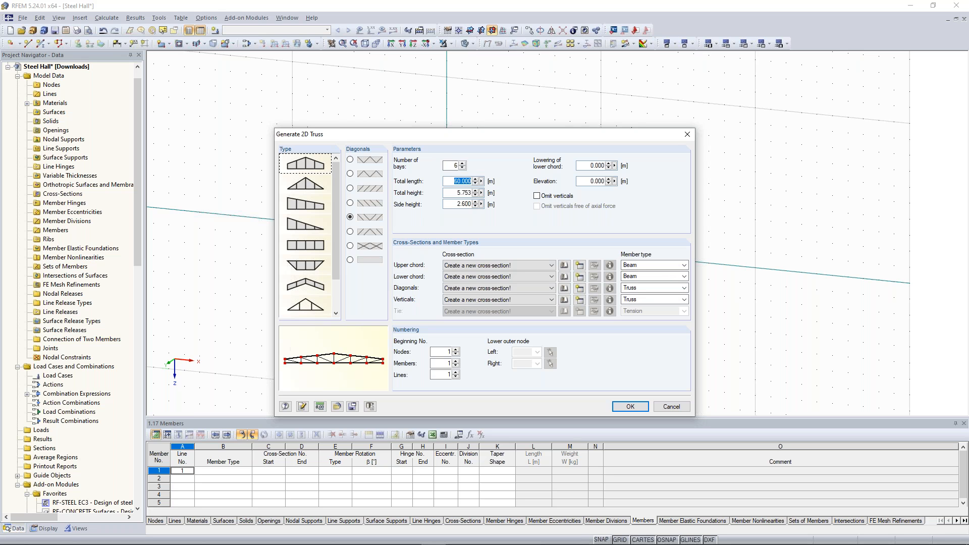
type("18,75")
left_click(474, 194)
double_click(473, 195)
type("3,25")
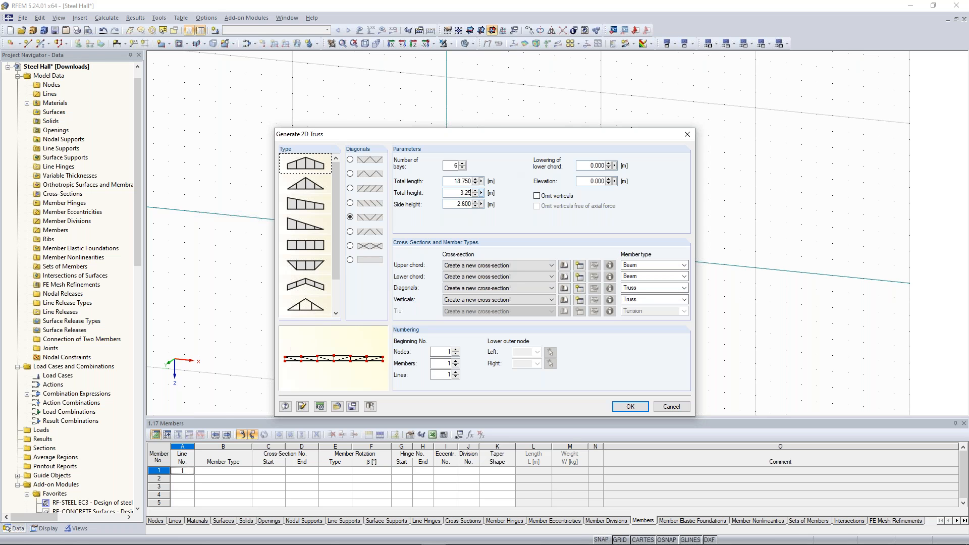
key("Tab")
type("2,75")
Create a rolled HEA 300 cross-section in Steel S 235 for the truss's upper chord
left_click(469, 268)
left_click(583, 265)
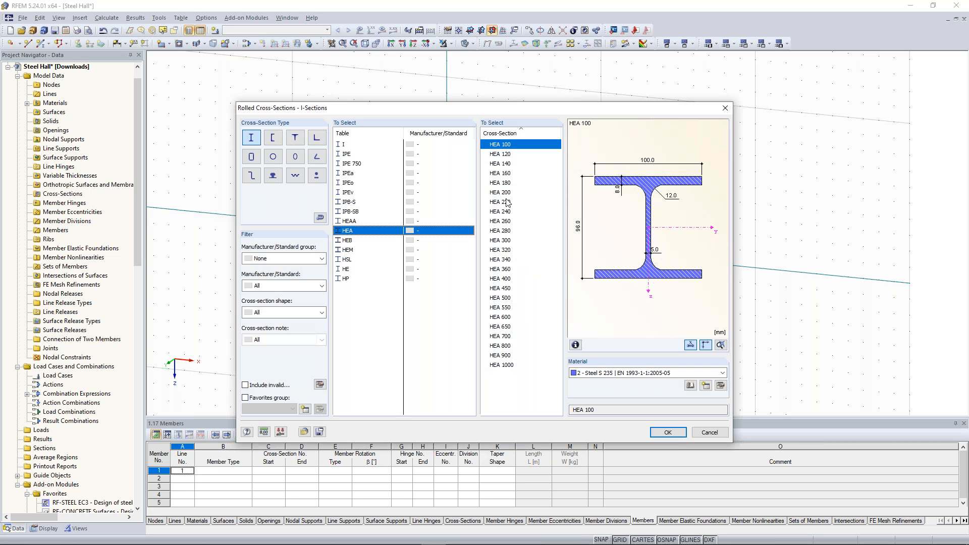
left_click(509, 241)
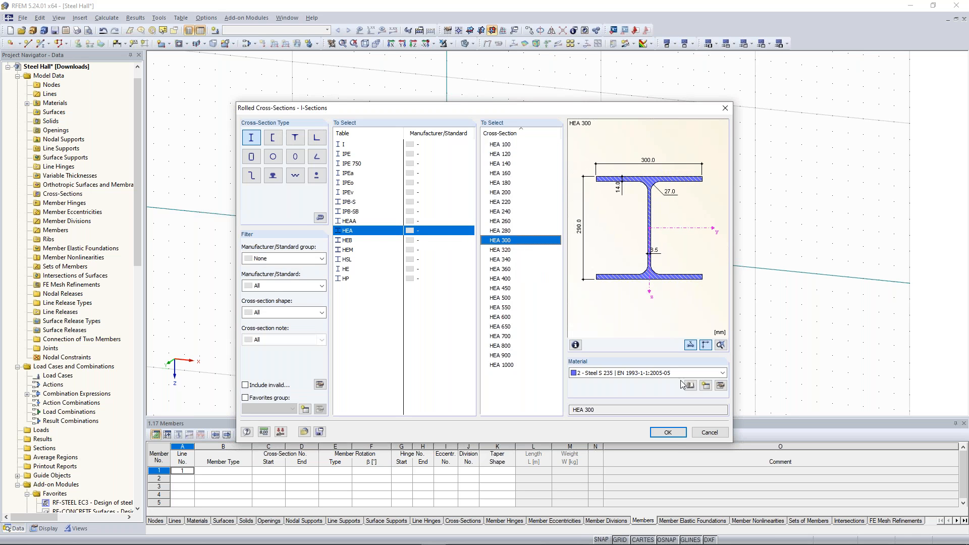
left_click(667, 432)
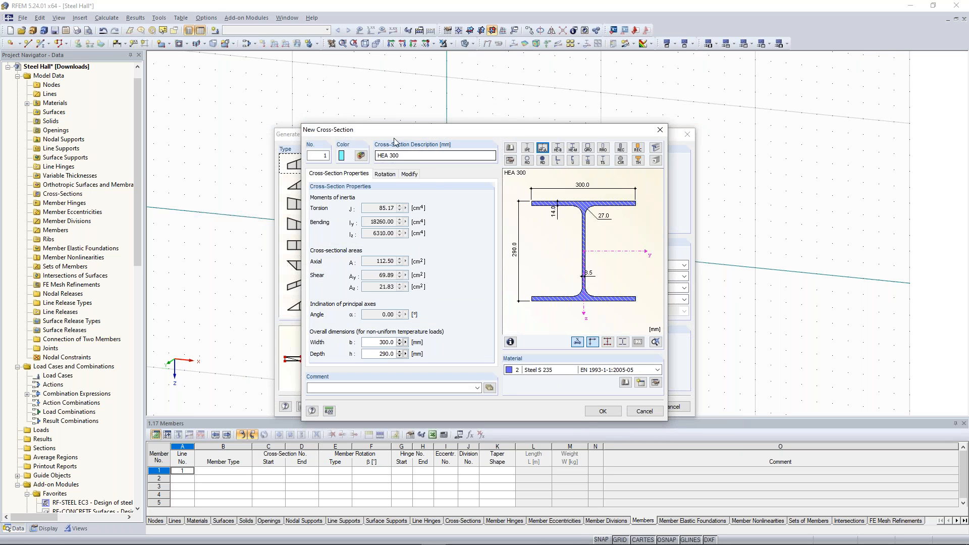
left_click(603, 411)
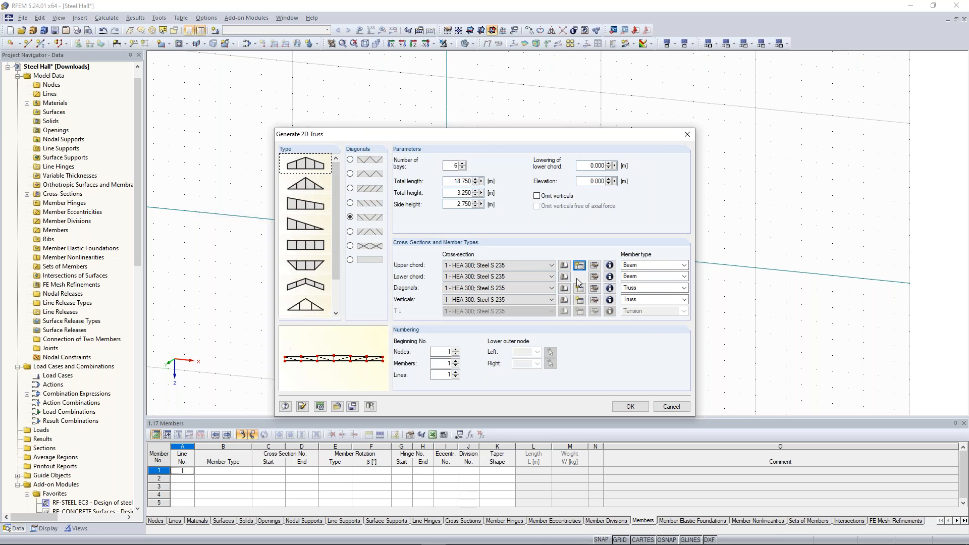
Create an HEA 280 cross-section in Steel S 235 for the truss's lower chord
left_click(576, 279)
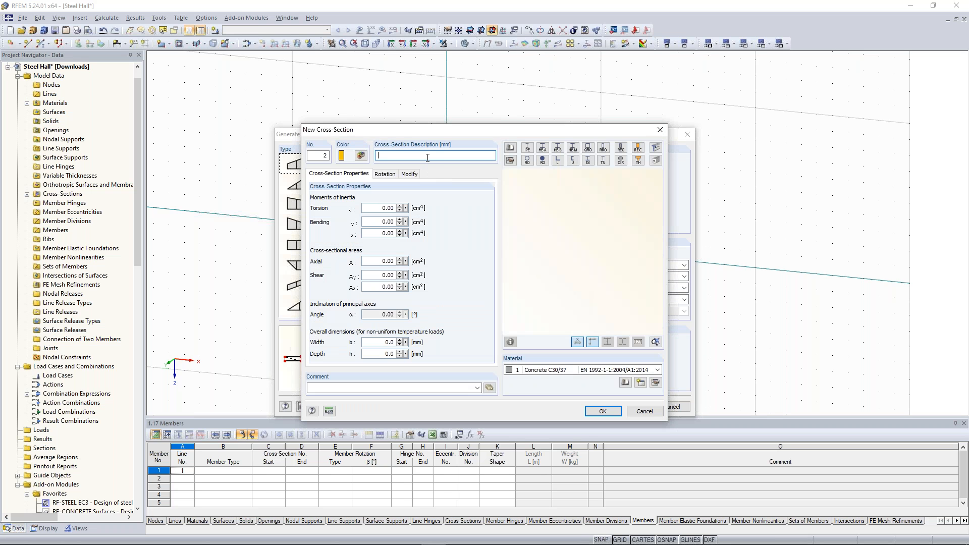
type("hea 280")
left_click(557, 371)
left_click(557, 375)
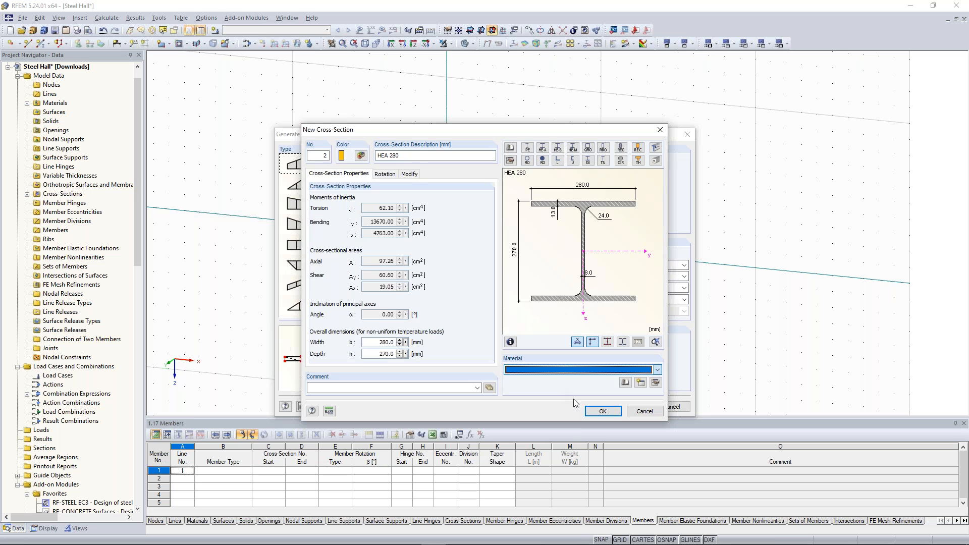
left_click(604, 411)
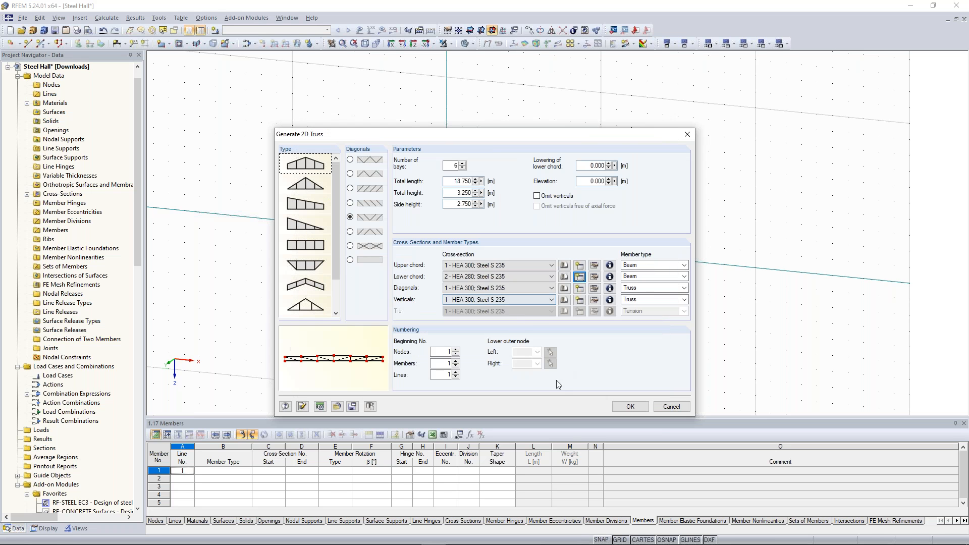
Create an IPE 160 cross-section in Steel S 235 for the truss's diagonals
left_click(579, 288)
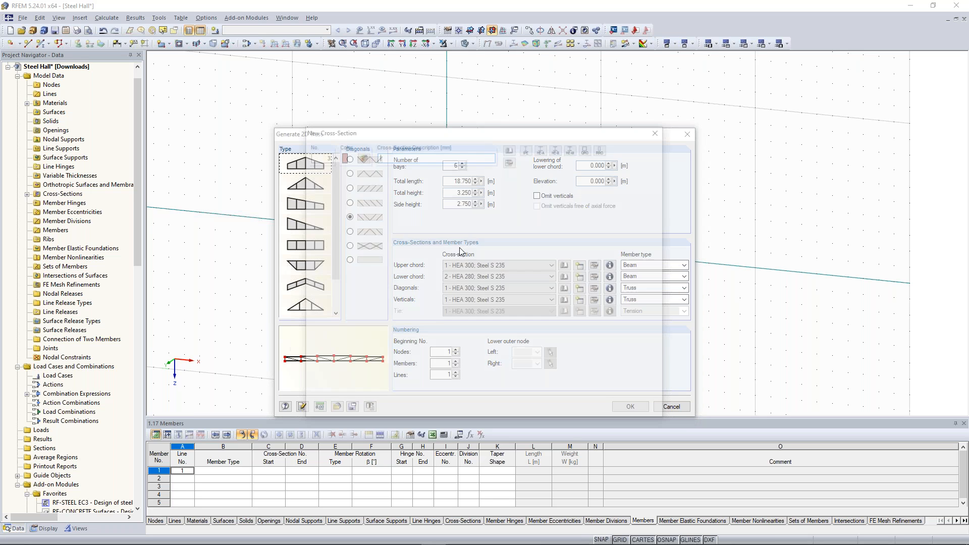
type("ipe")
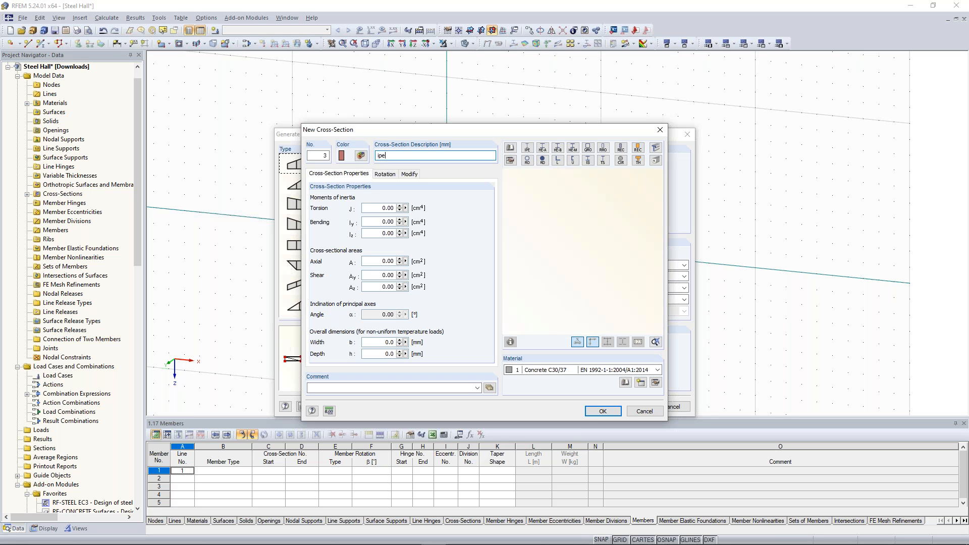
type(" 160")
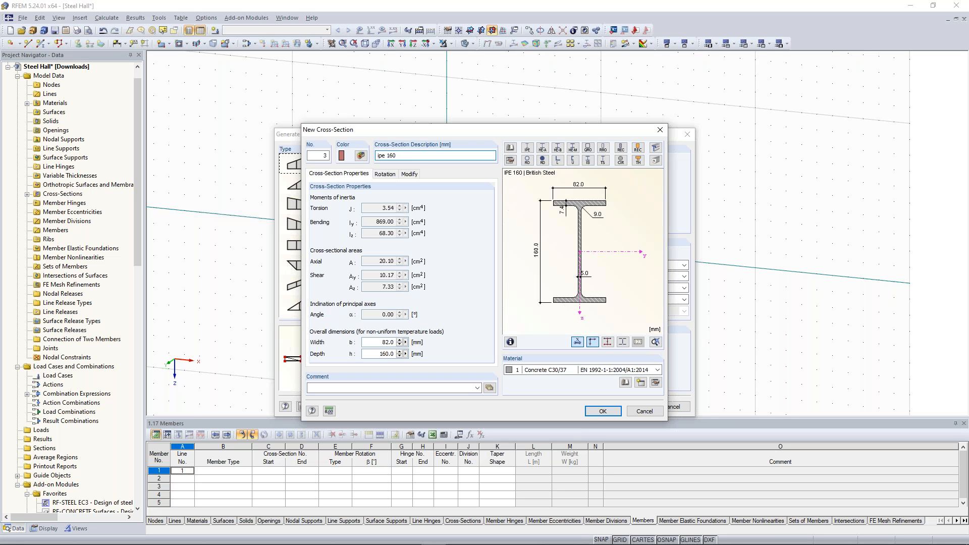
left_click(553, 371)
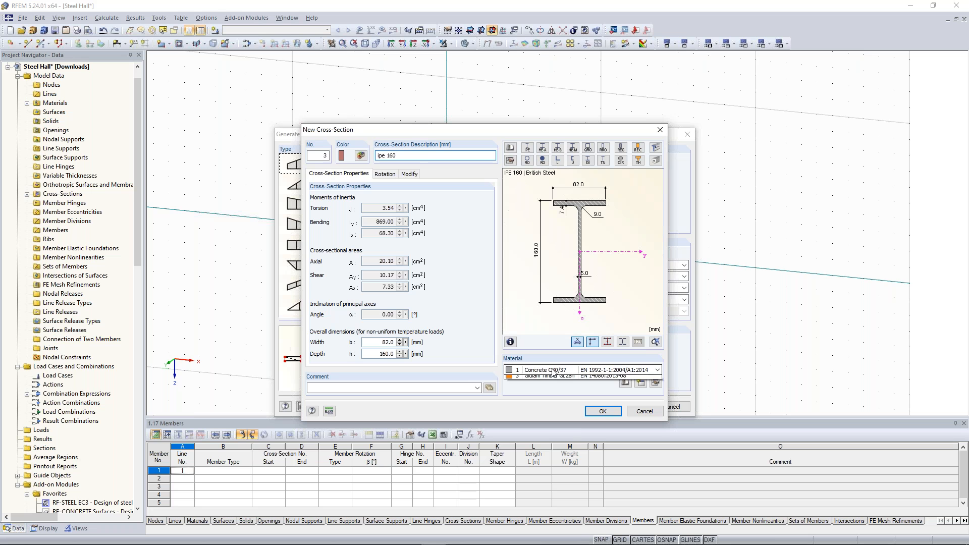
left_click(552, 387)
left_click(607, 412)
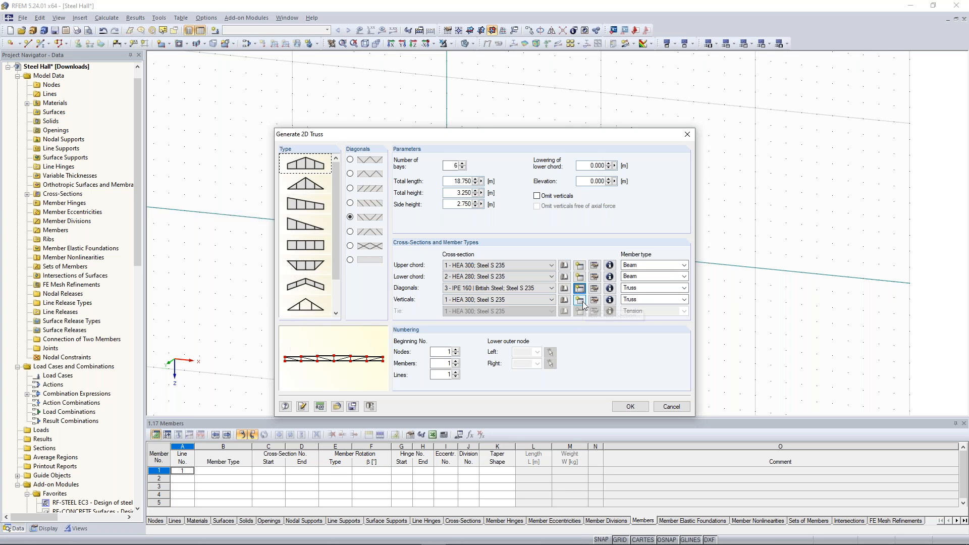
Create an HEA 160 cross-section in Steel S 235 for the verticals and generate the truss
left_click(581, 300)
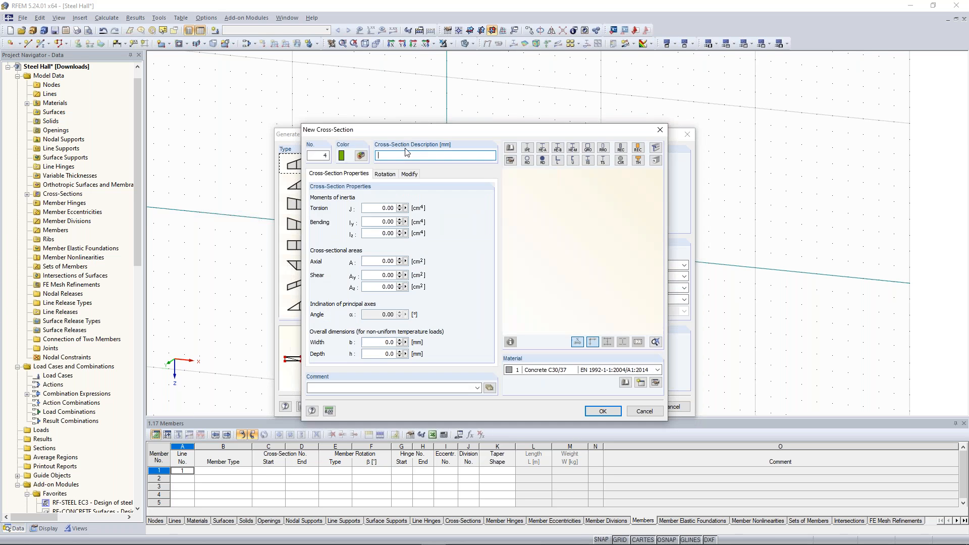
type("ea 160")
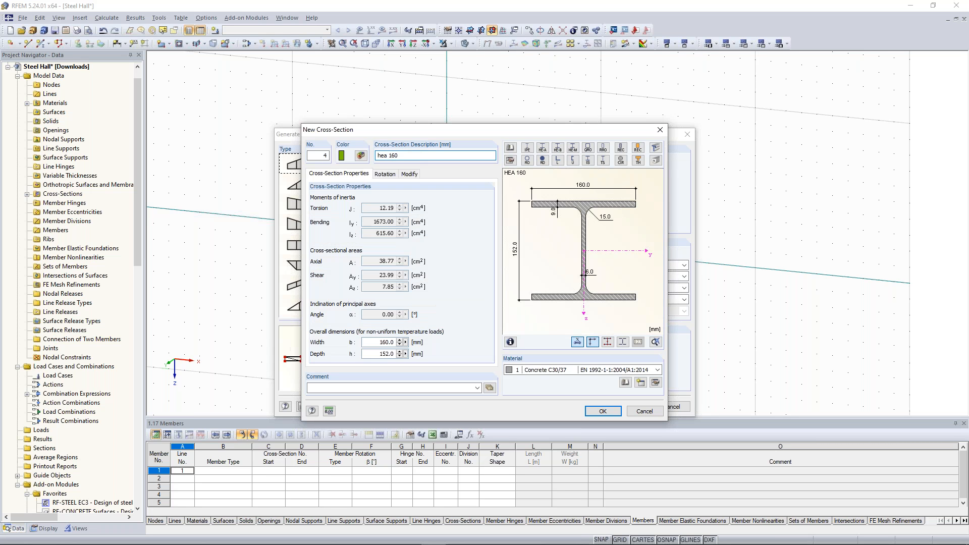
left_click(521, 369)
left_click(545, 385)
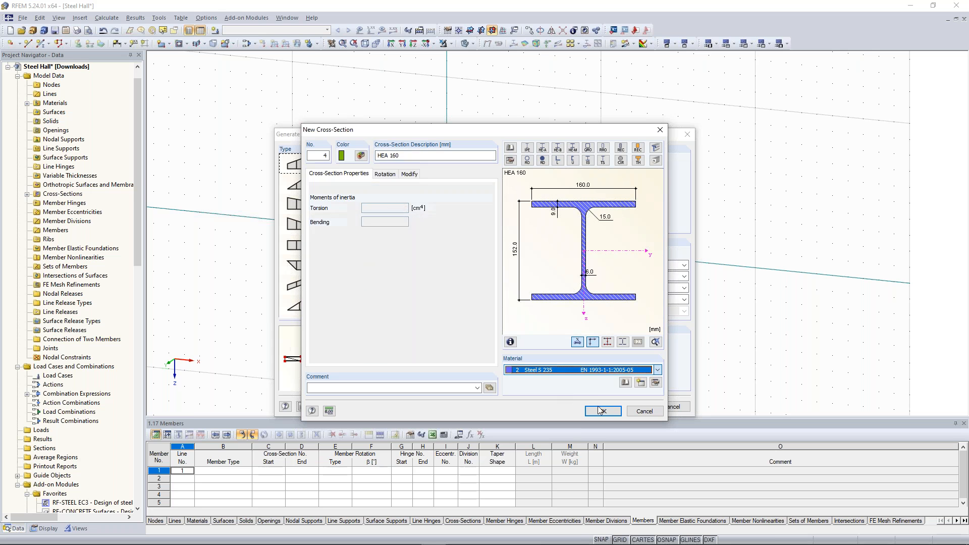
left_click(603, 411)
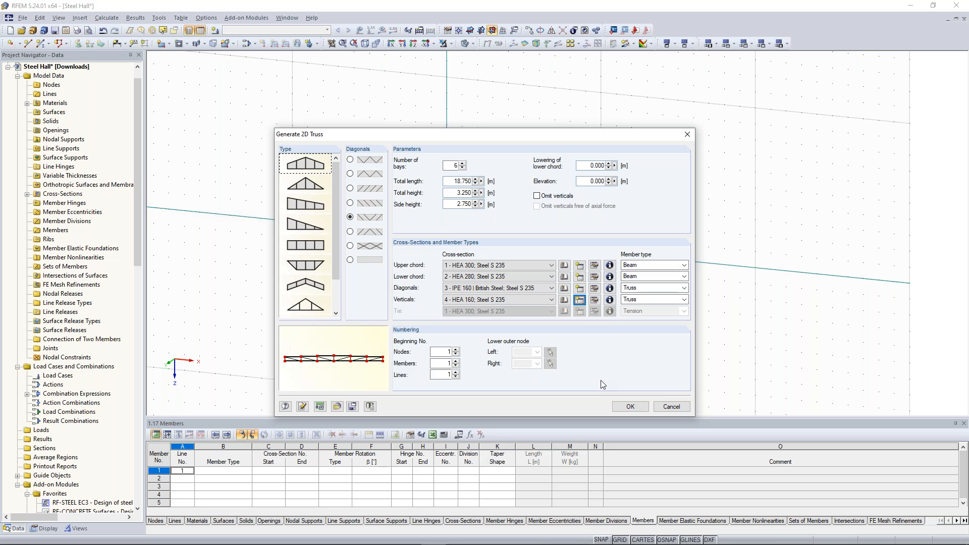
key("Return")
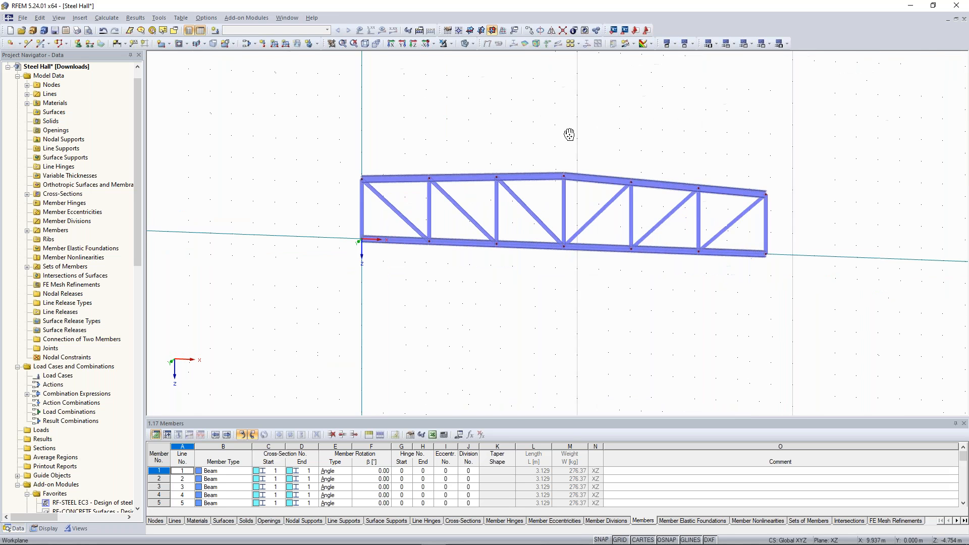
Assign a new HEA 140 cross-section in Steel S 235 to the truss's two outermost diagonals
middle_click_drag(530, 129, 551, 138)
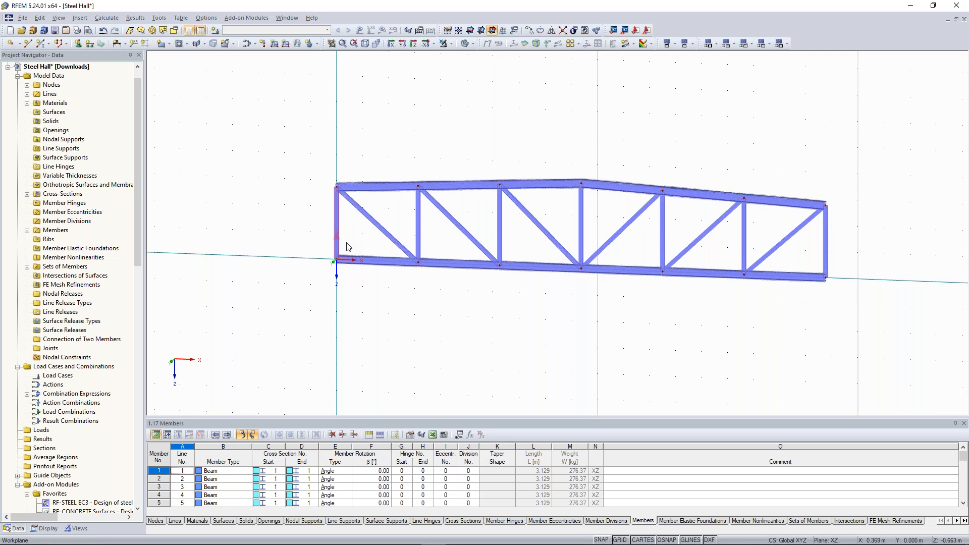
scroll(366, 224, "down", 1)
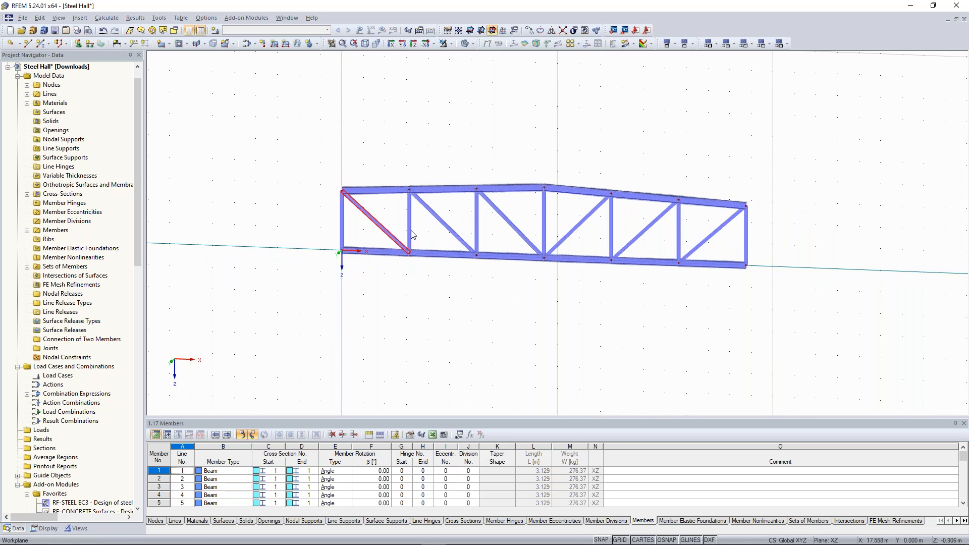
scroll(386, 217, "up", 2)
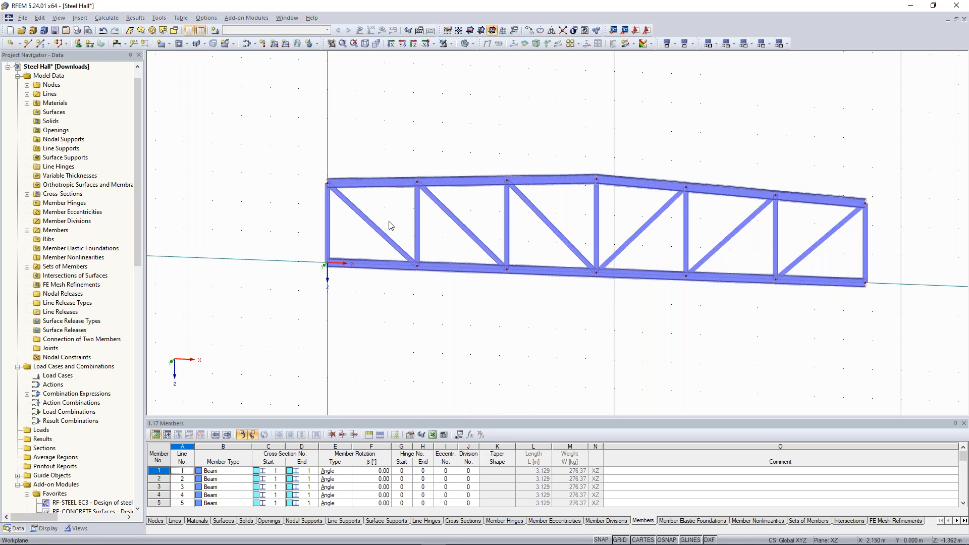
scroll(396, 234, "up", 1)
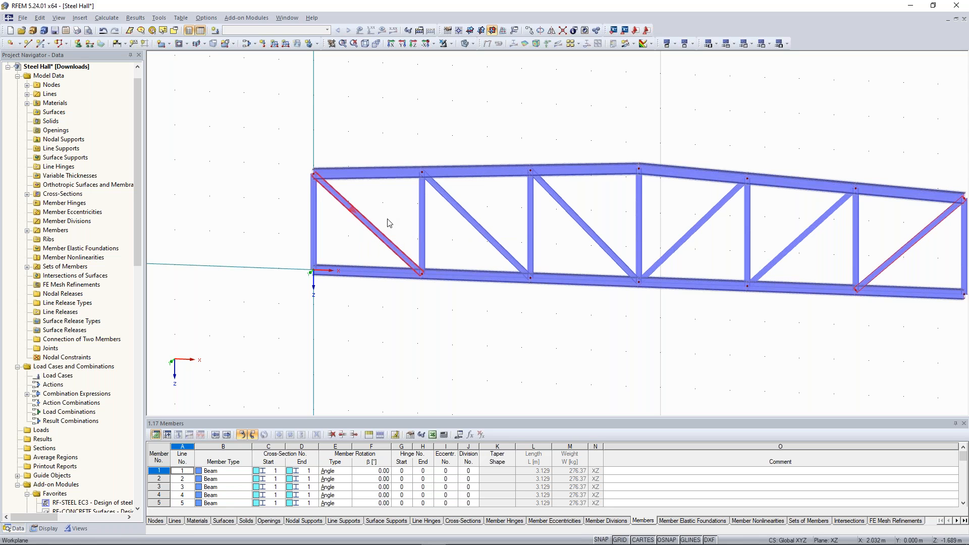
double_click(362, 227)
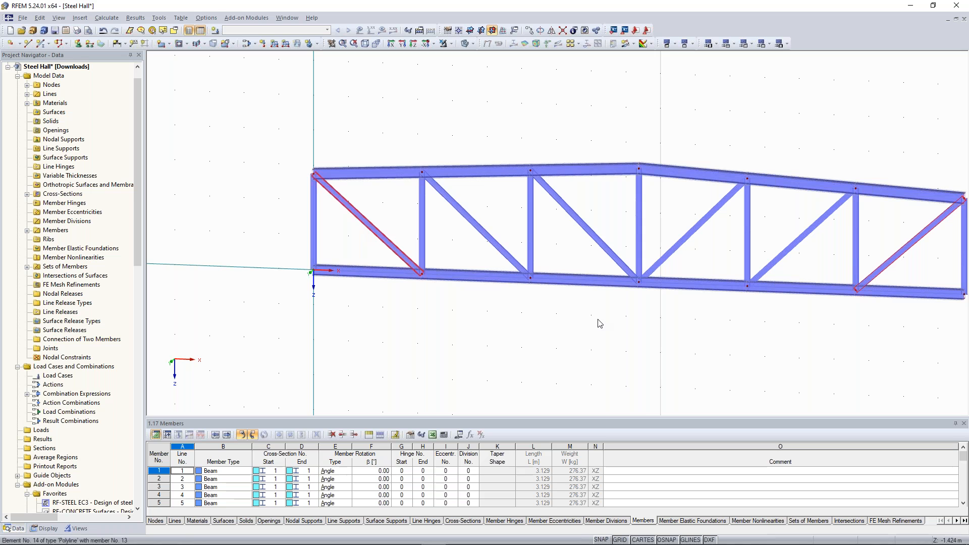
left_click(597, 322)
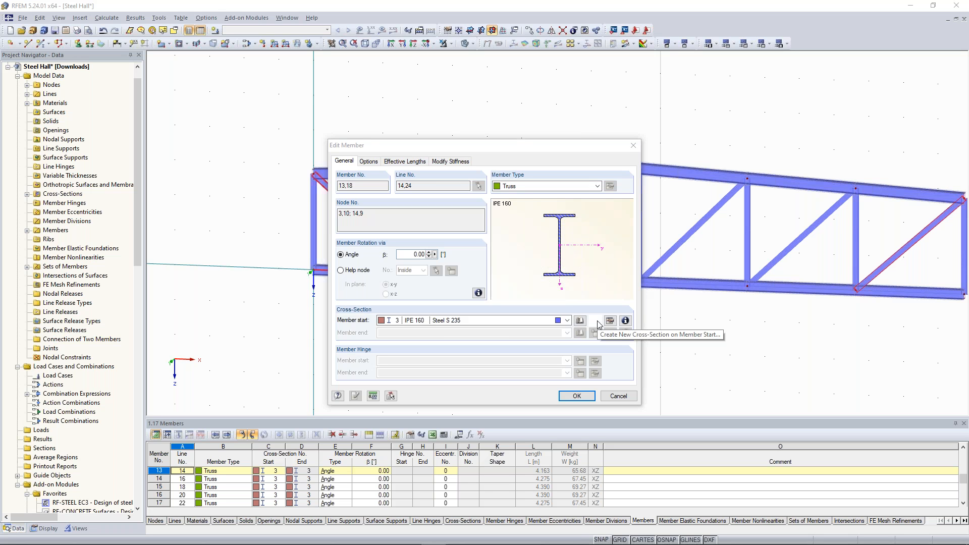
type("hea 140")
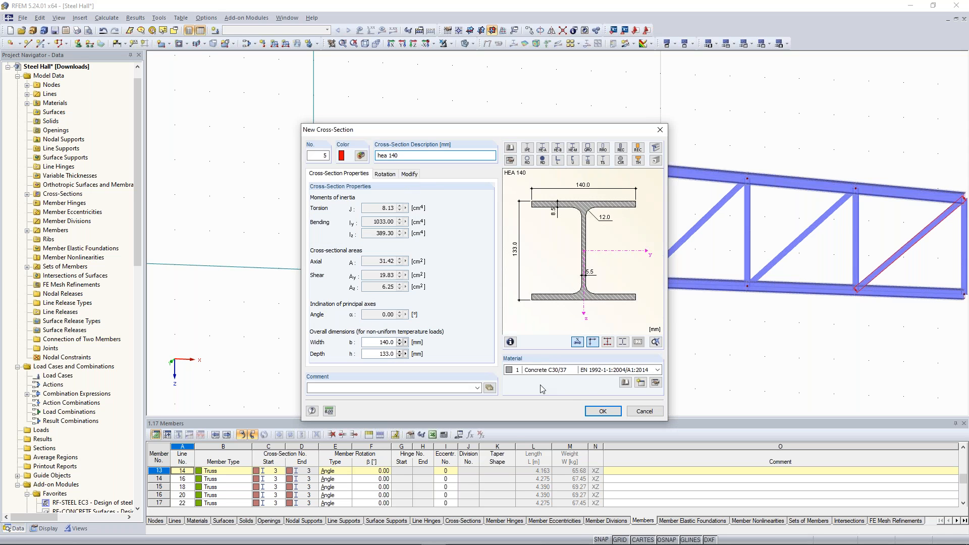
left_click(576, 372)
left_click(567, 389)
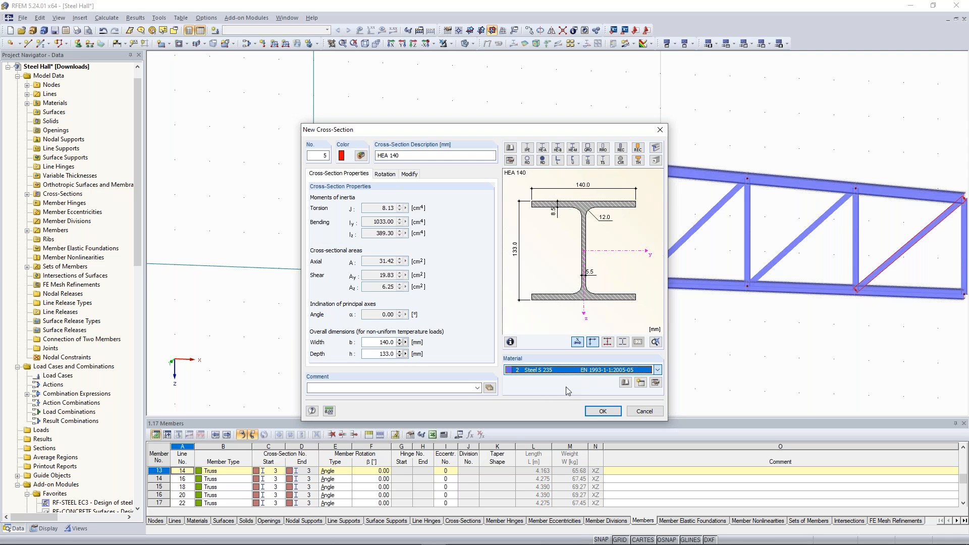
left_click(601, 412)
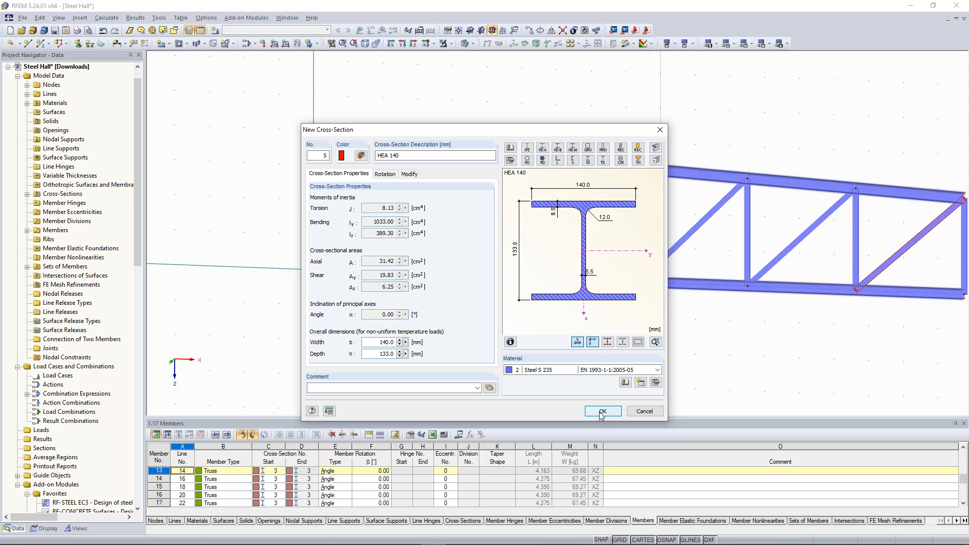
left_click(602, 412)
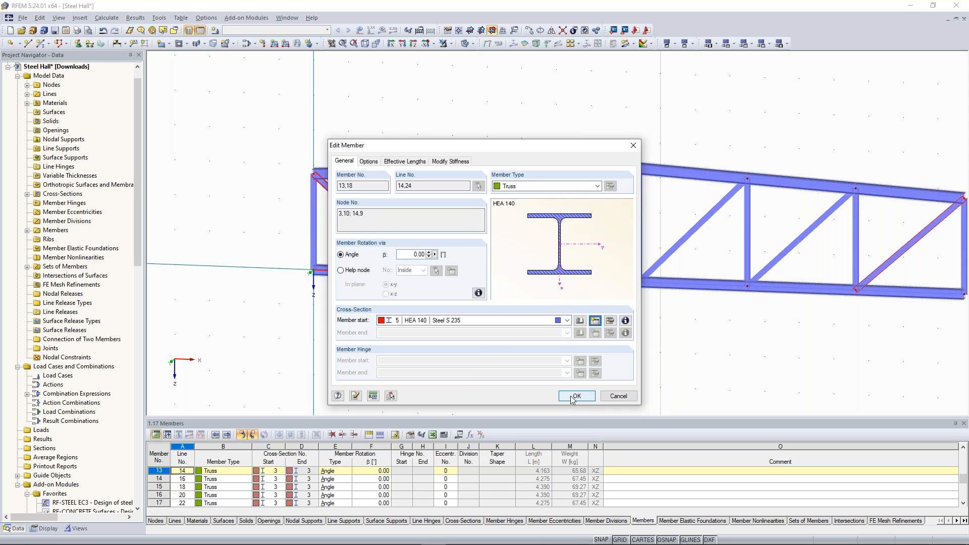
left_click(572, 399)
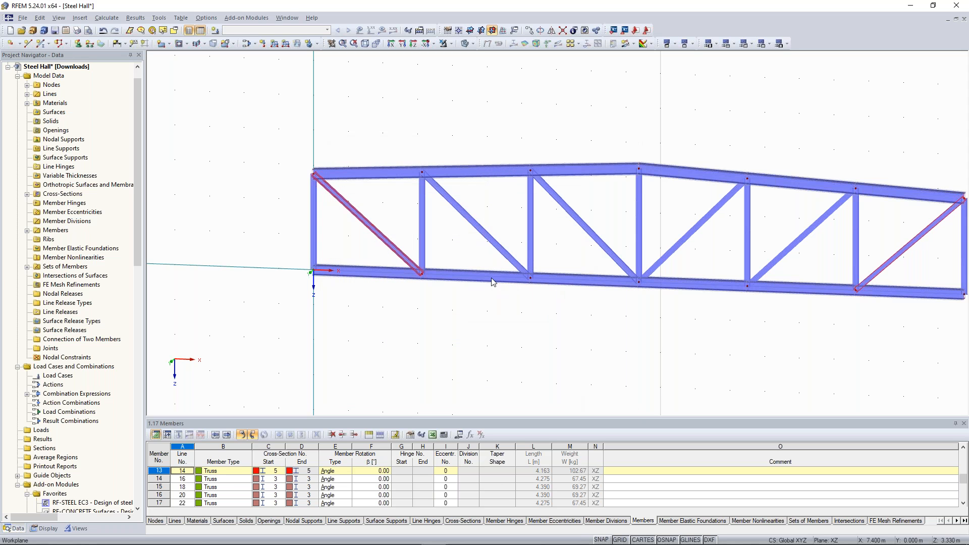
Deselect the outer diagonals and color the model graphics according to cross-section
scroll(374, 198, "down", 2)
left_click(376, 200)
middle_click_drag(375, 197, 343, 210)
scroll(342, 210, "up", 1)
scroll(342, 210, "down", 1)
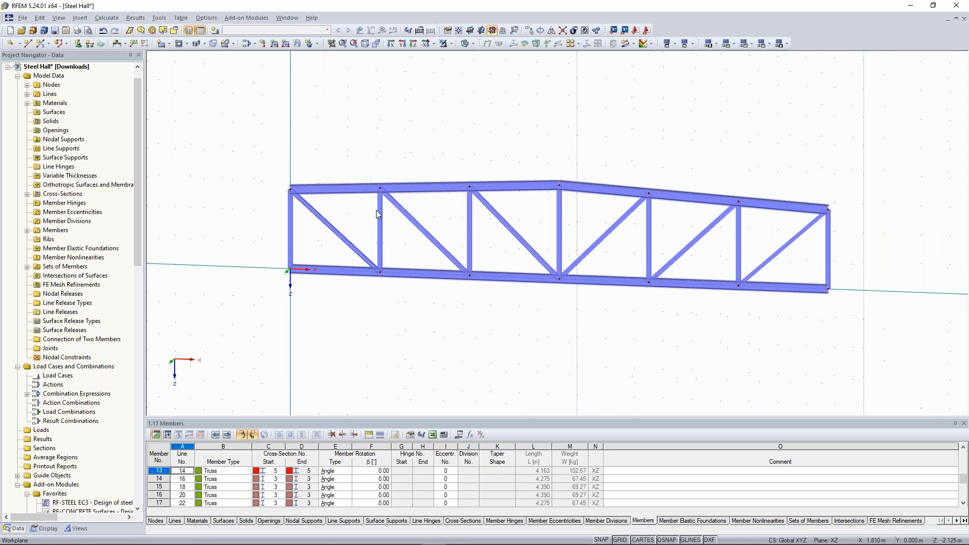
middle_click_drag(496, 126, 429, 130)
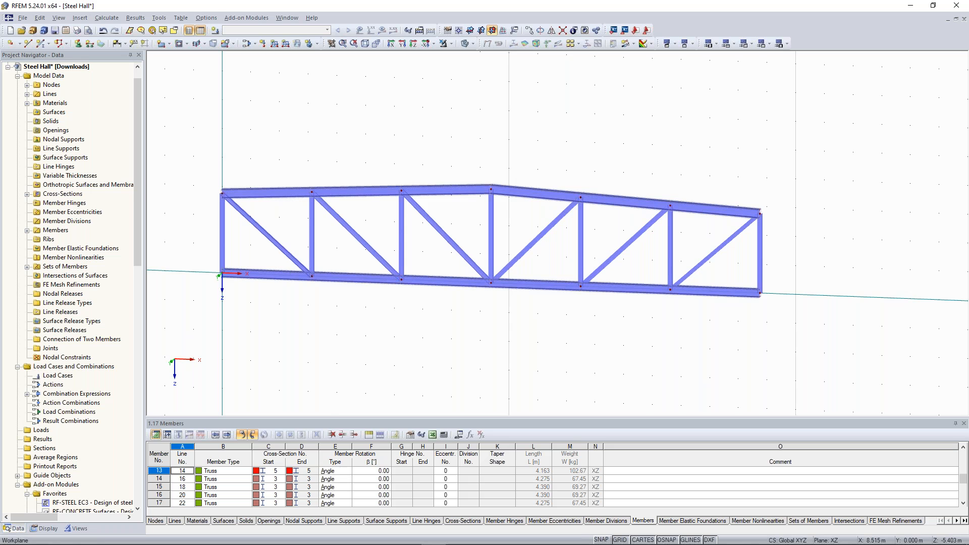
middle_click_drag(491, 121, 513, 115)
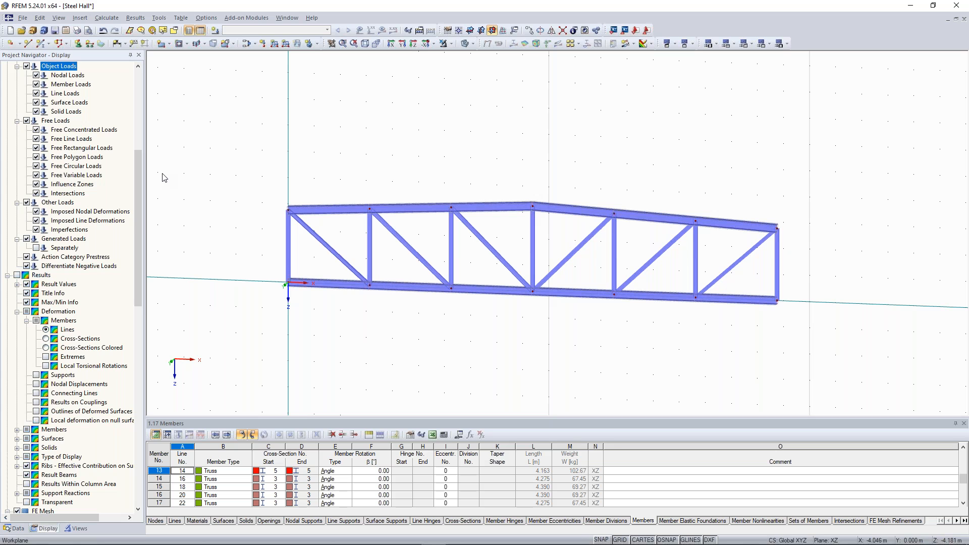
scroll(45, 330, "down", 15)
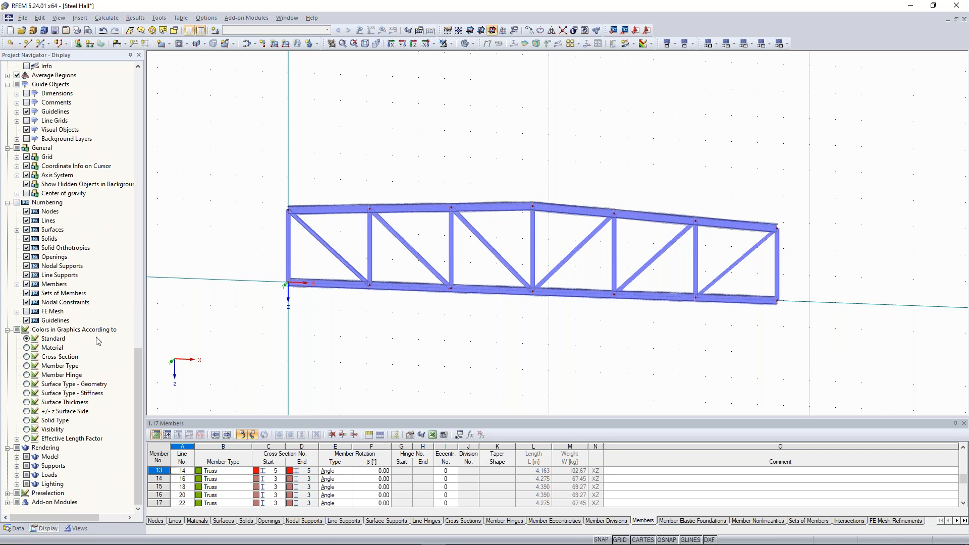
left_click(28, 357)
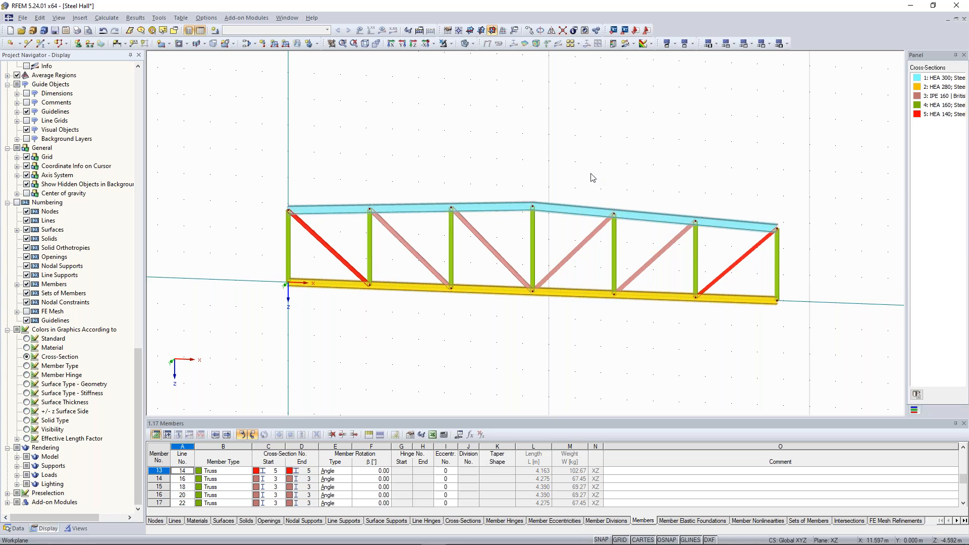
Change the display color of the HEA 300 cross-section to light blue-violet
scroll(564, 149, "down", 2)
mouse_move(538, 102)
middle_mouse_down()
mouse_move(513, 132)
mouse_move(522, 131)
mouse_move(522, 110)
middle_mouse_up()
scroll(513, 133, "up", 1)
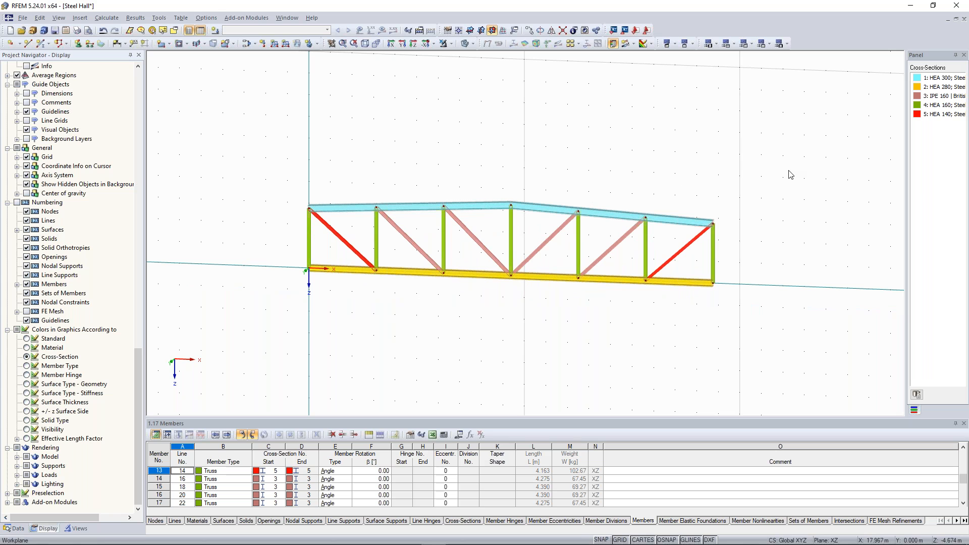
double_click(918, 85)
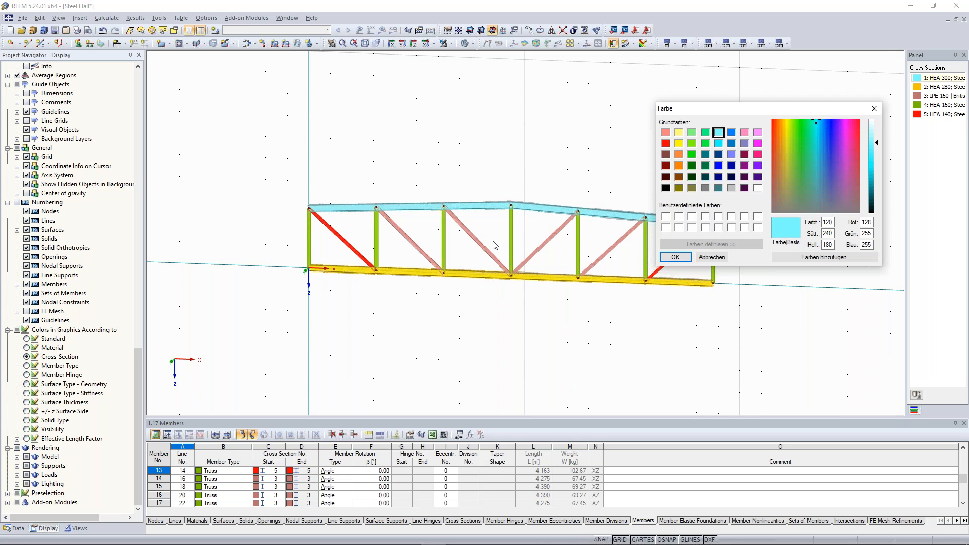
left_click(731, 154)
left_click(675, 258)
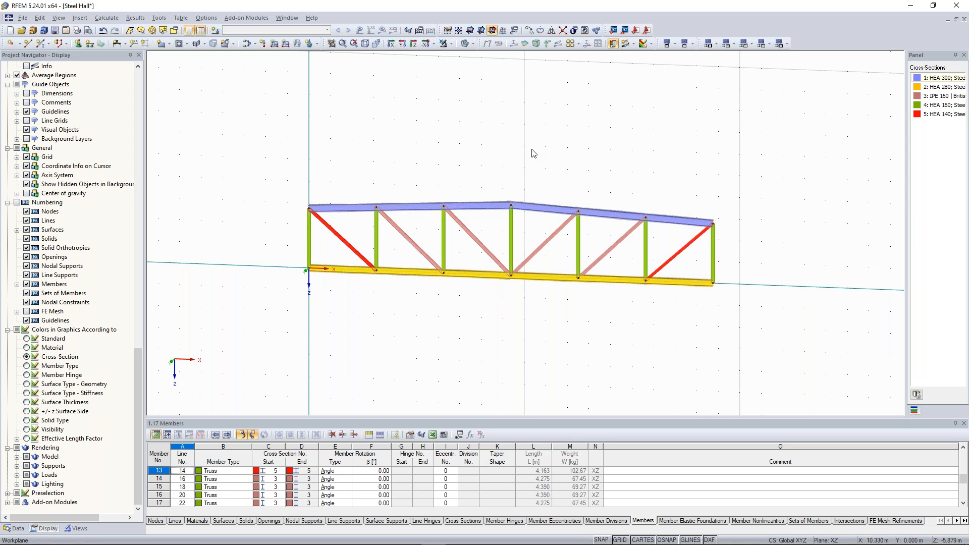
Select the entire truss and move it with a displacement of dZ = -8 m in the global coordinate system
middle_click_drag(531, 150, 519, 160, "ctrl")
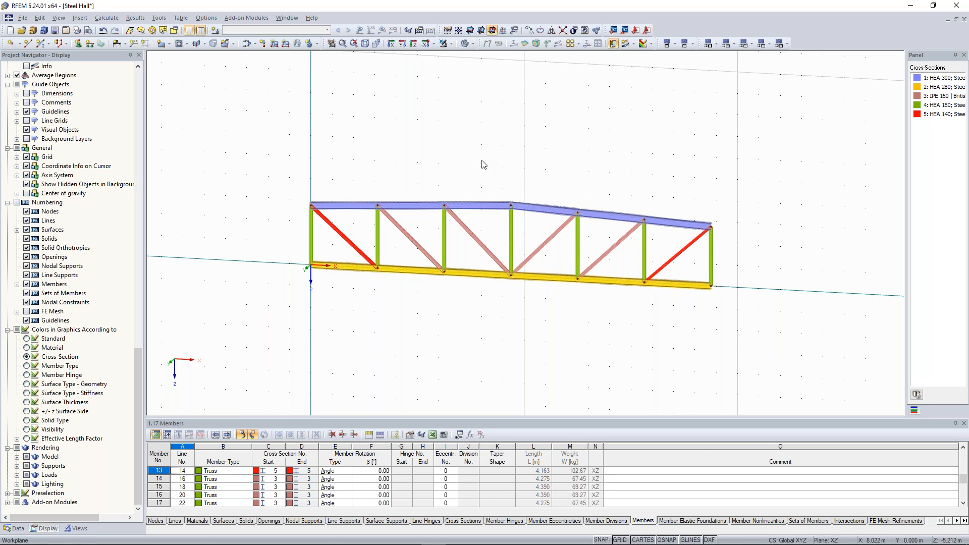
scroll(483, 153, "up", 1)
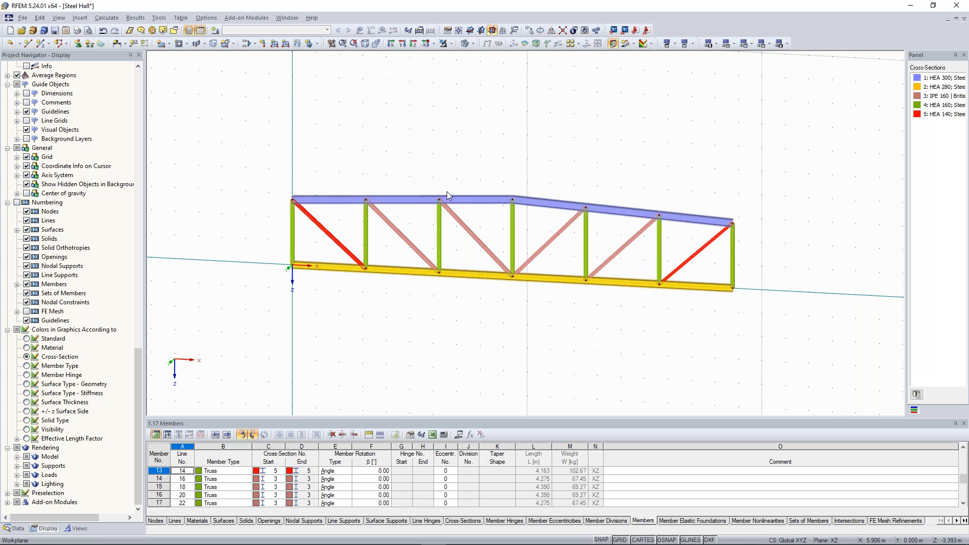
scroll(447, 192, "down", 2)
left_click_drag(307, 161, 756, 372)
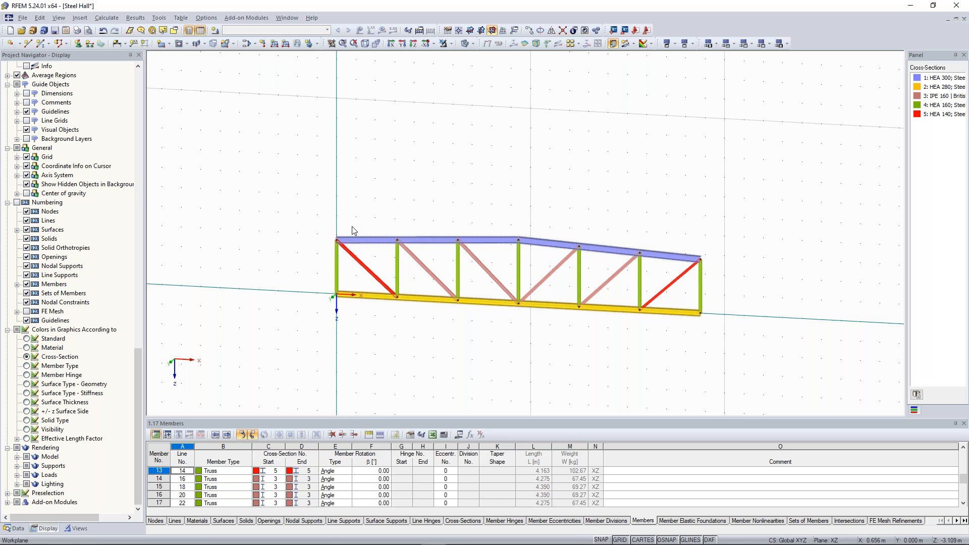
middle_click_drag(311, 180, 316, 147)
left_click_drag(288, 123, 781, 329)
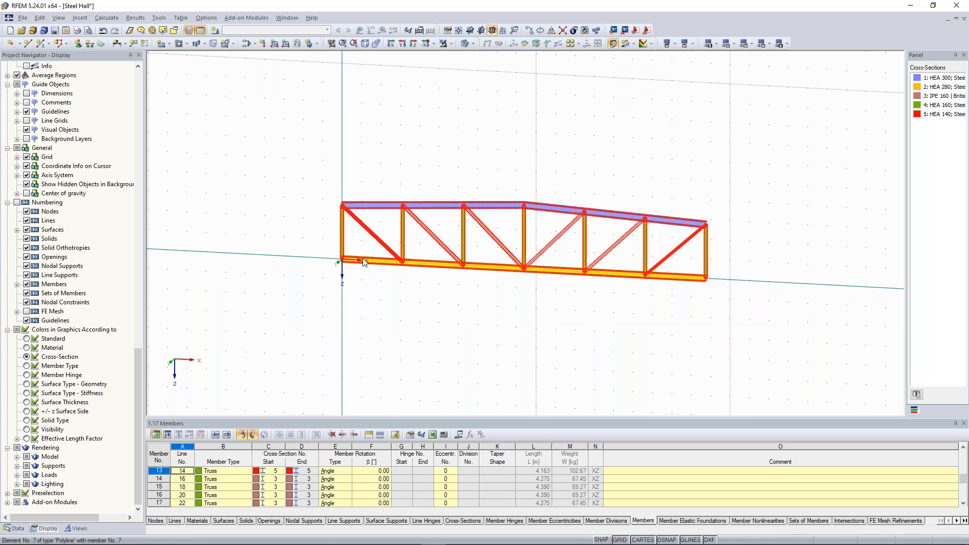
right_click(341, 222)
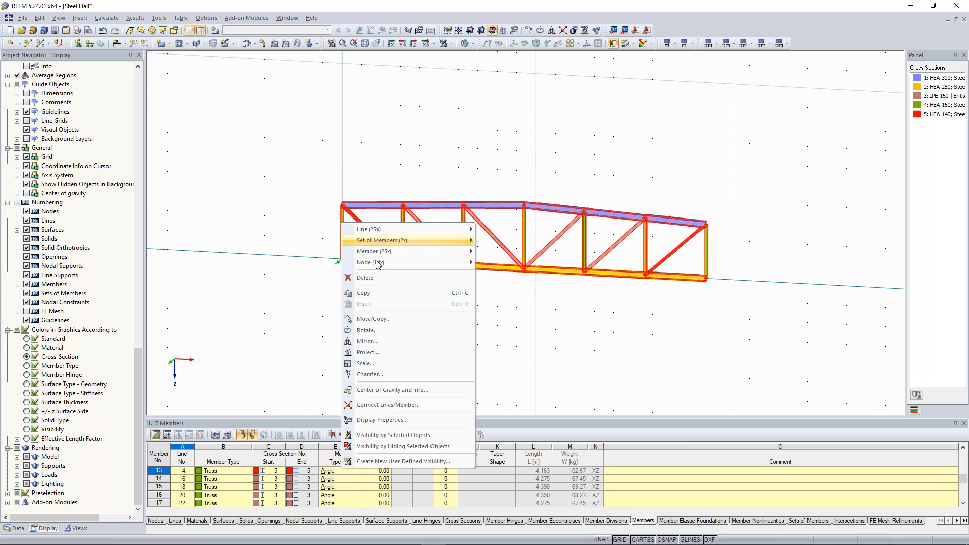
left_click(373, 319)
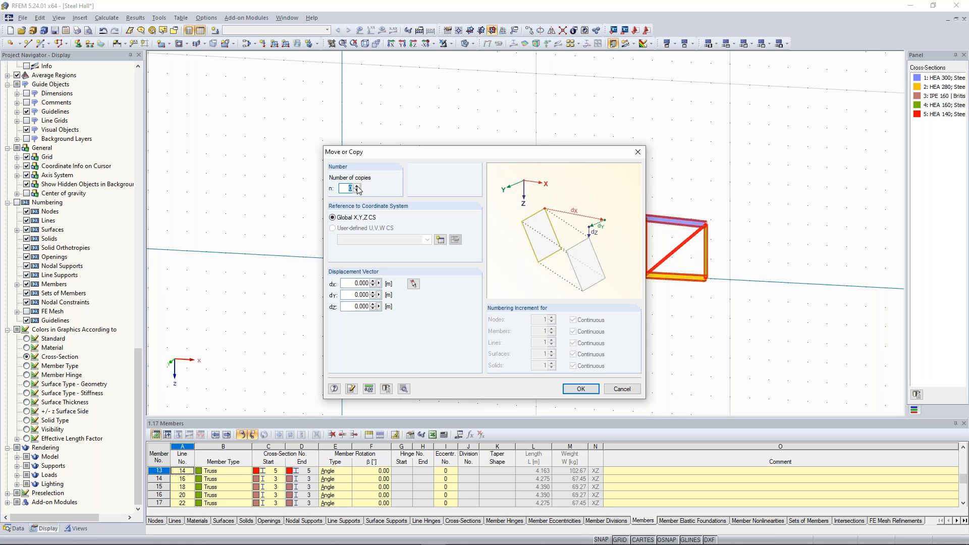
left_click(362, 306)
type("-8")
left_click(581, 388)
scroll(487, 81, "down", 2)
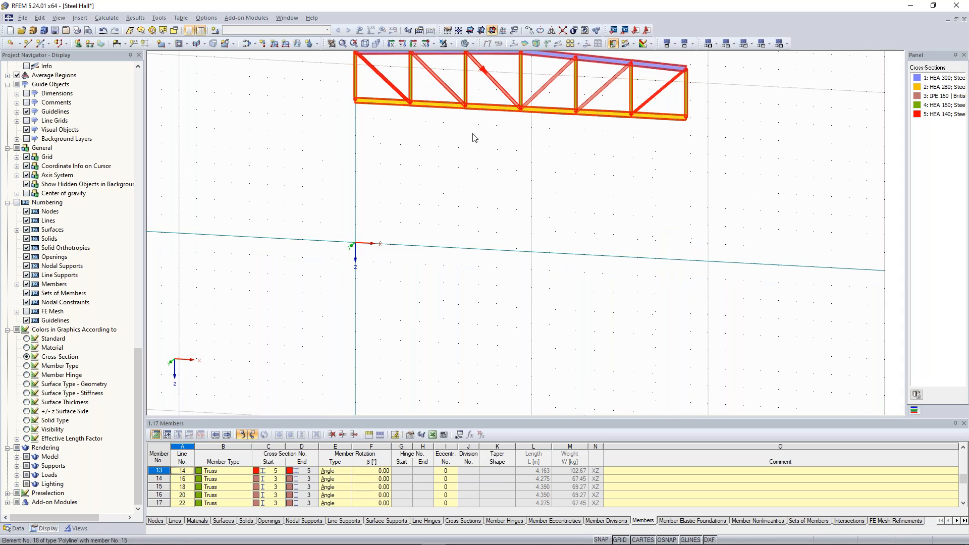
middle_click_drag(455, 134, 472, 231)
left_click(472, 231)
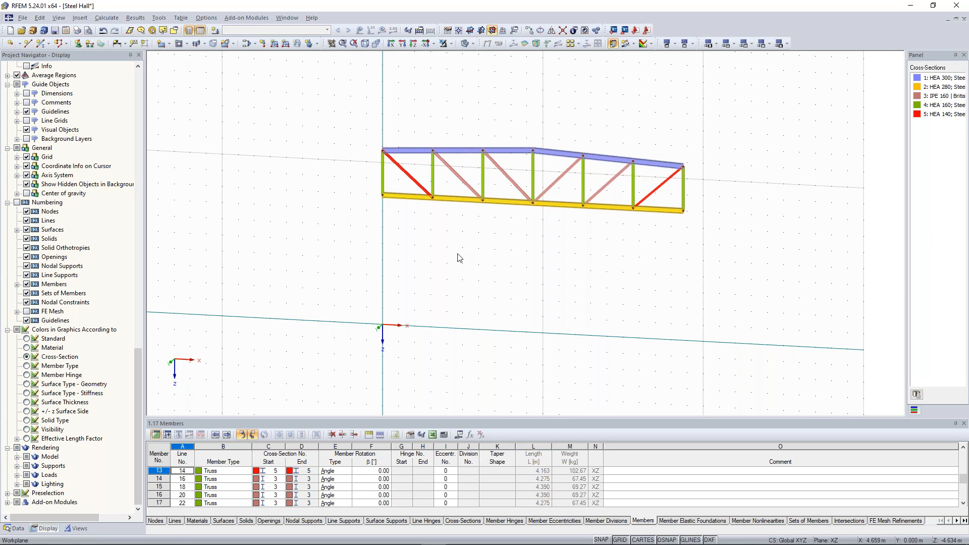
Delete the two outermost verticals at the ends of the truss
scroll(458, 260, "up", 1)
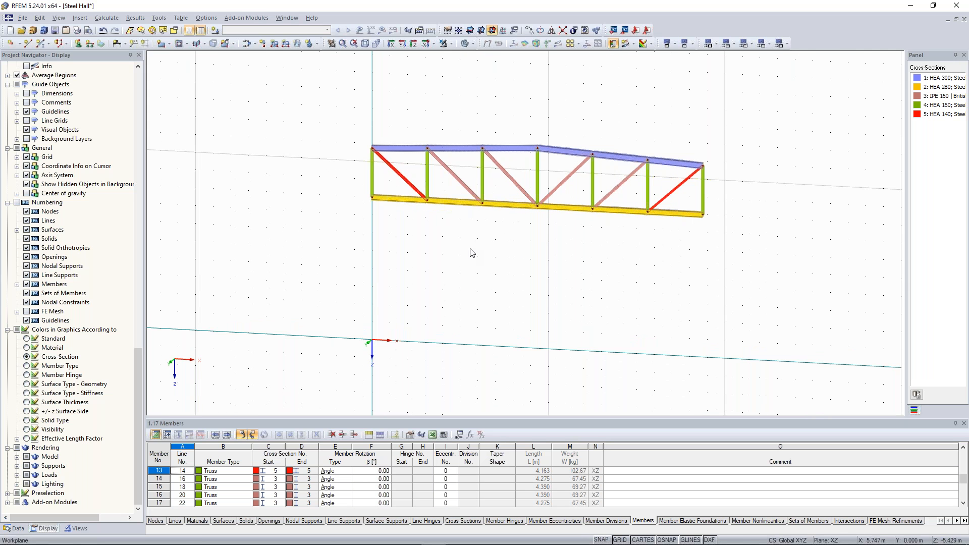
scroll(460, 252, "up", 1)
middle_click_drag(432, 243, 418, 257)
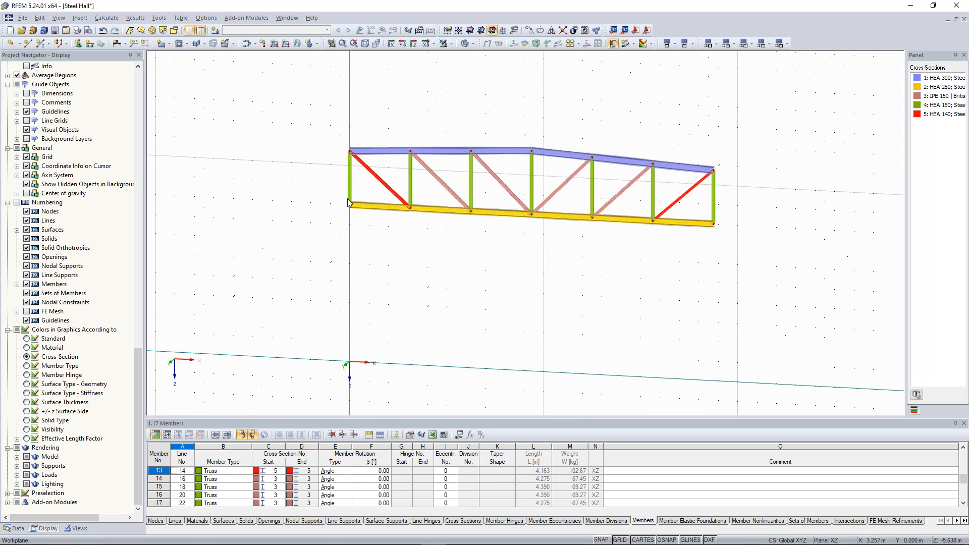
left_click_drag(357, 185, 341, 181)
left_click(713, 206, "ctrl")
left_click(714, 196, "ctrl")
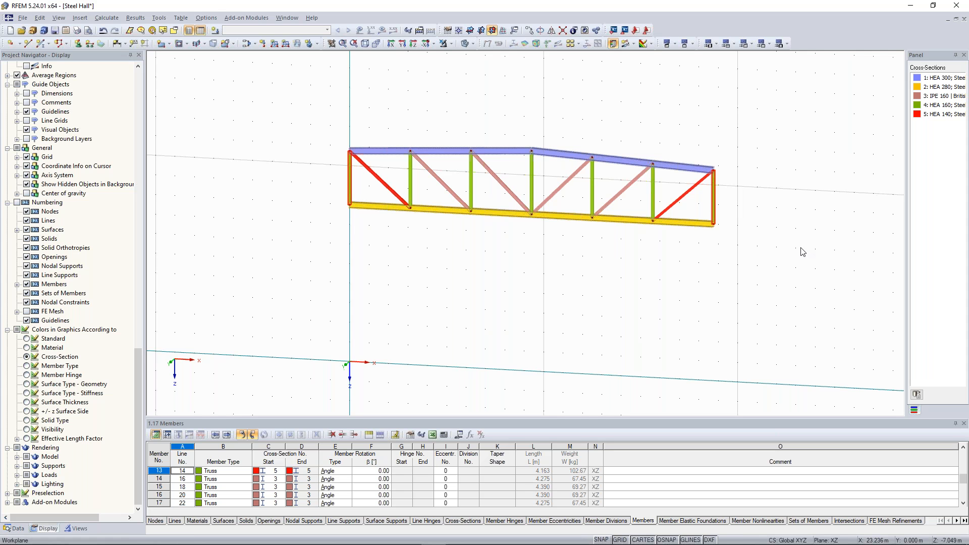
key("Delete")
Start a new single beam member and create a 650 x 650 mm solid rectangular cross-section in Concrete C30/37 for it
middle_click_drag(359, 277, 395, 269)
scroll(395, 262, "down", 1)
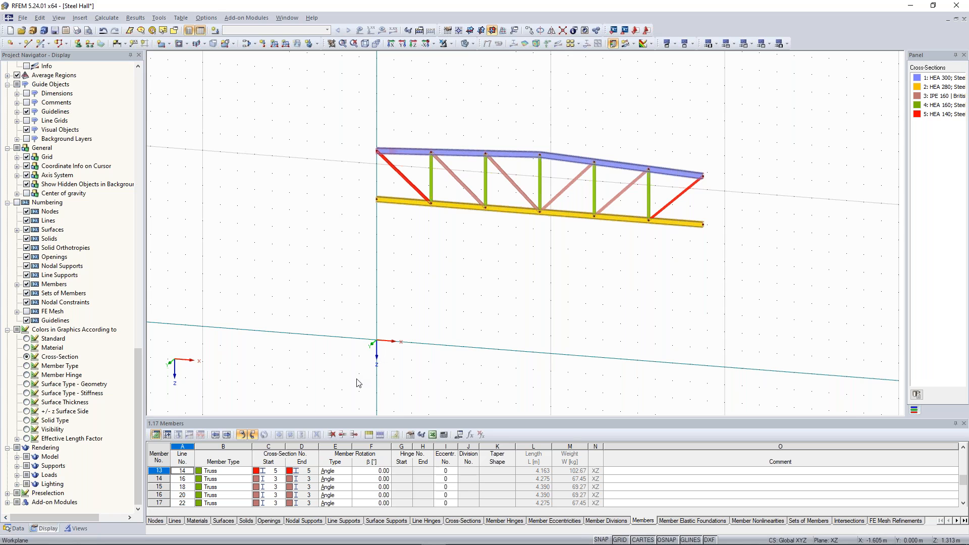
left_click(40, 45)
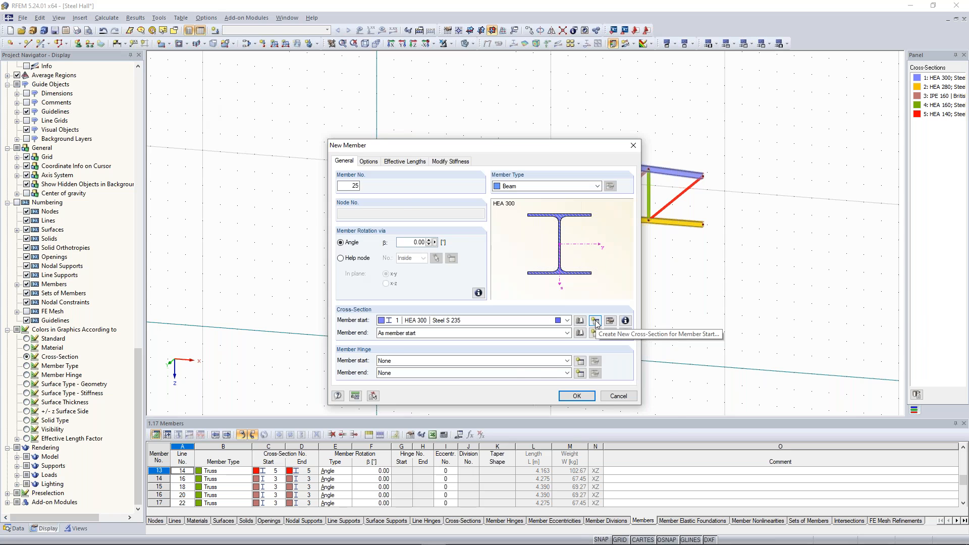
left_click(595, 321)
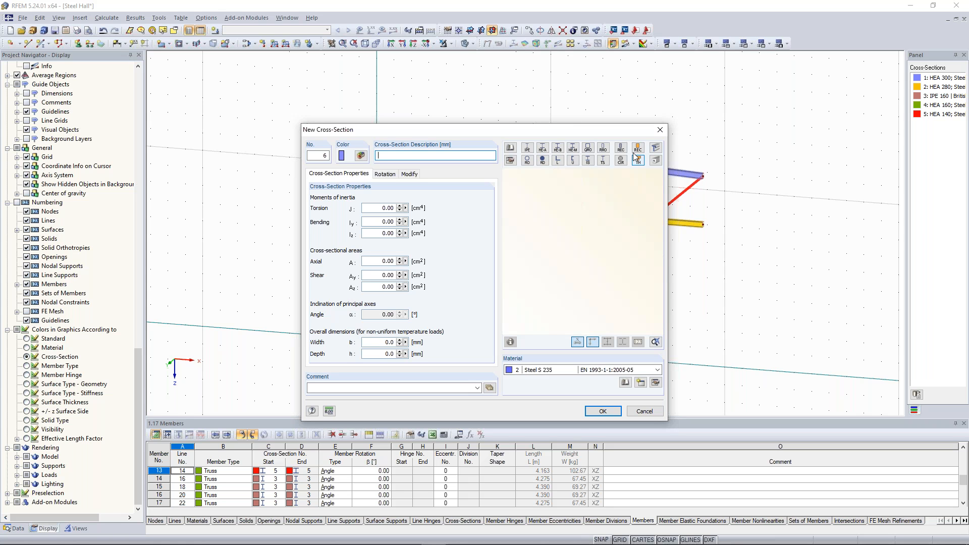
left_click(636, 149)
type("0")
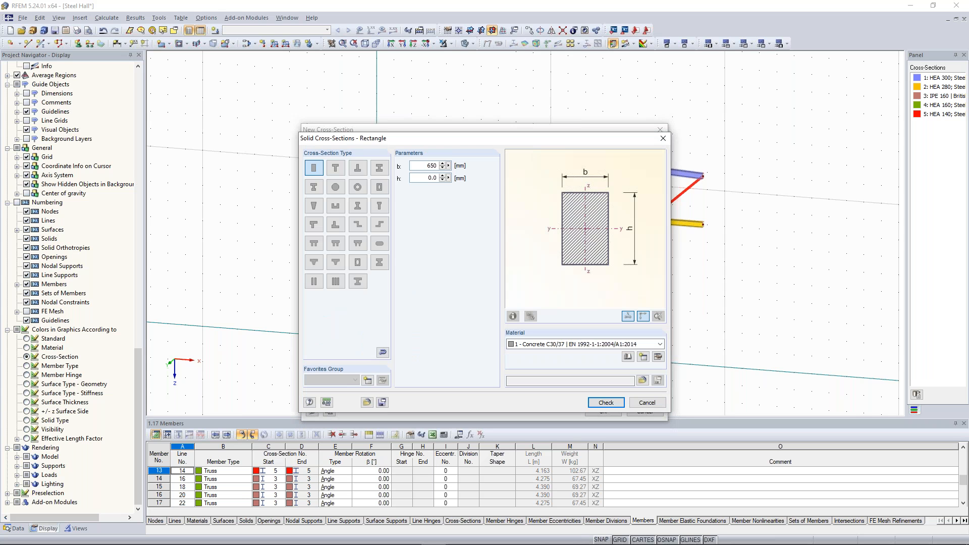
key("Tab")
type("650")
left_click(565, 344)
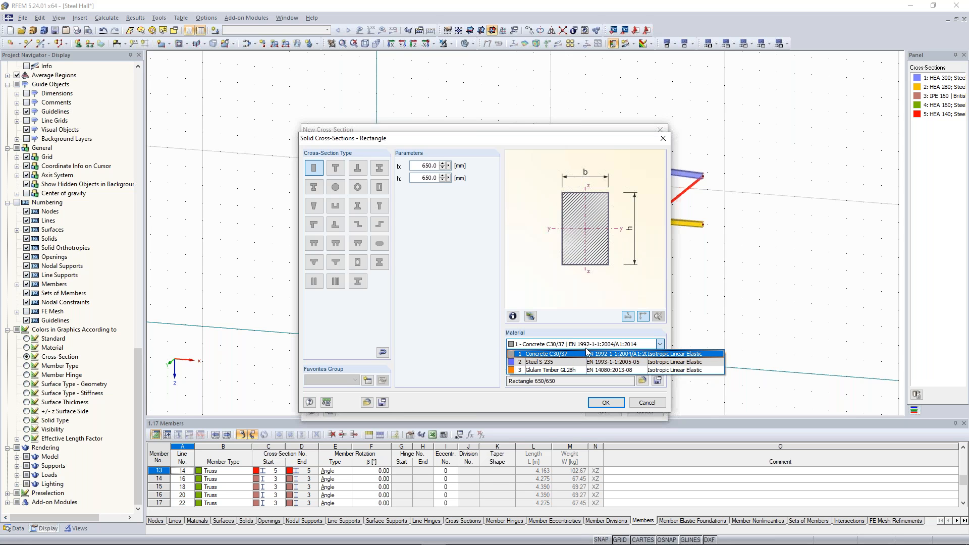
left_click(581, 349)
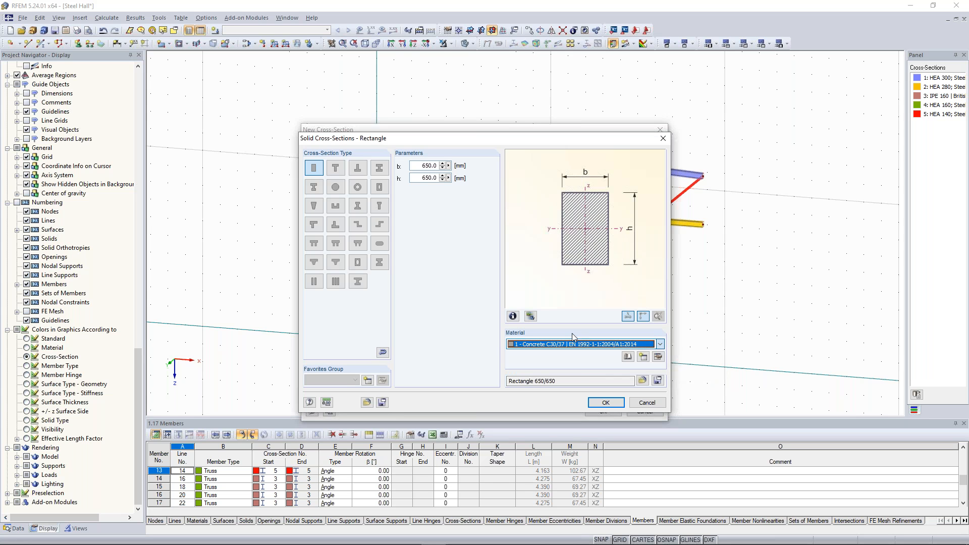
left_click(602, 402)
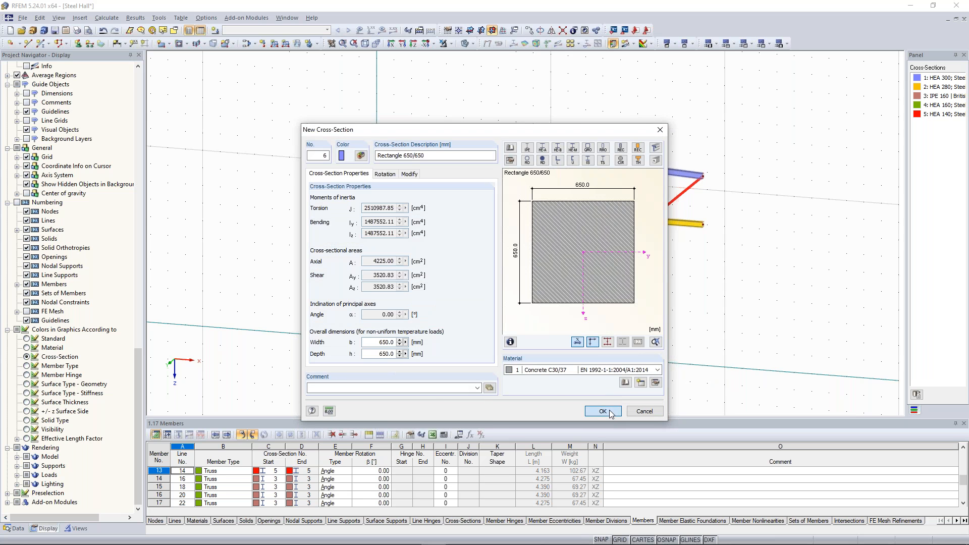
left_click(603, 411)
Draw 10.75 m vertical beam members as columns at both truss ends, from base level to the upper chord
left_click(577, 396)
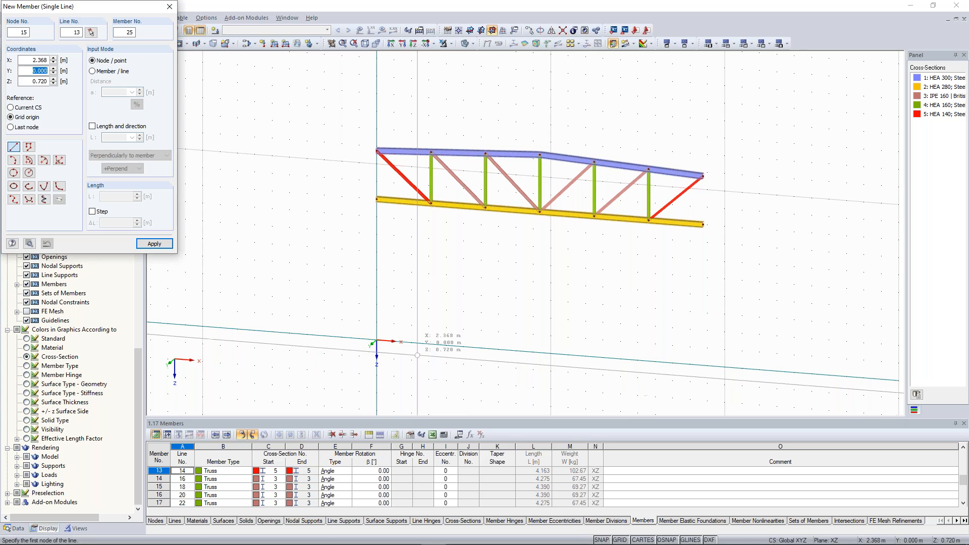
left_click(376, 339)
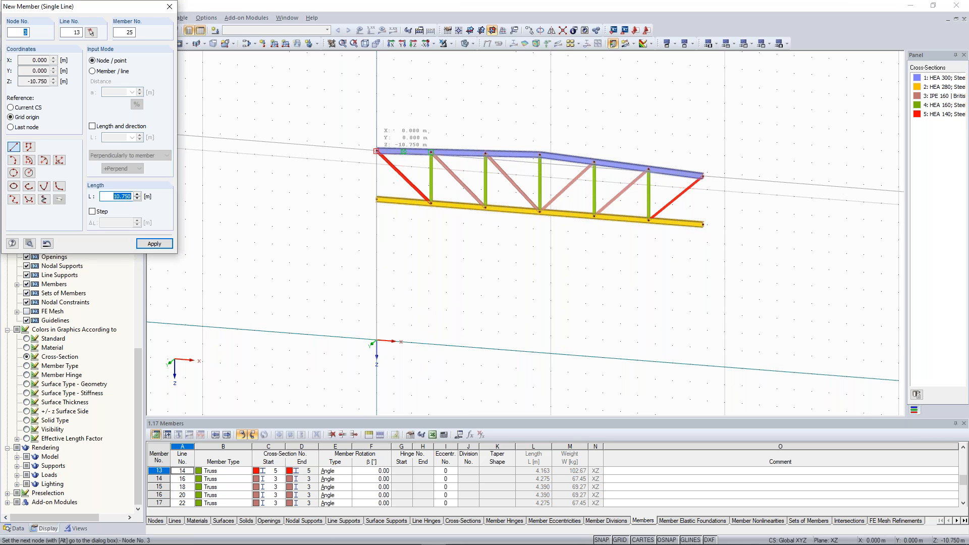
left_click(375, 151)
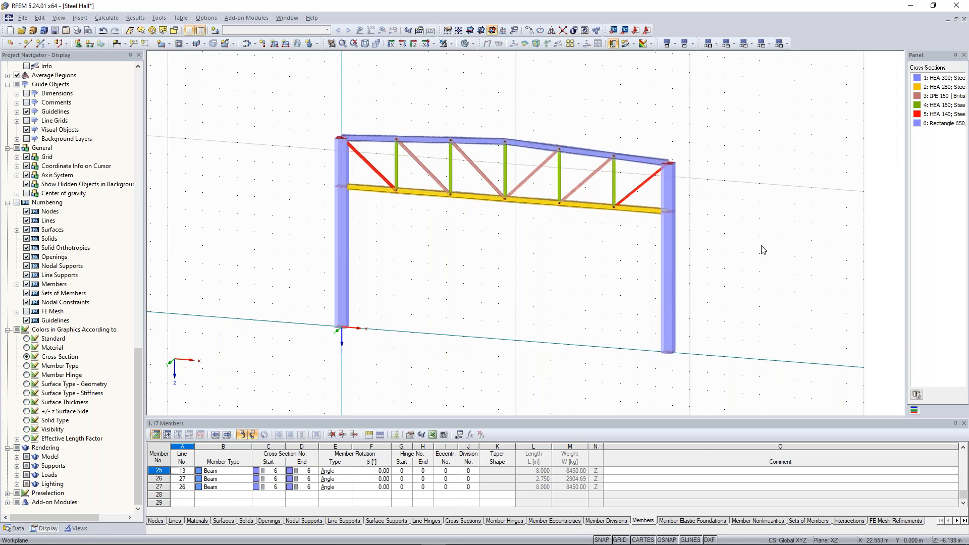
middle_click_drag(501, 129, 418, 129, "ctrl")
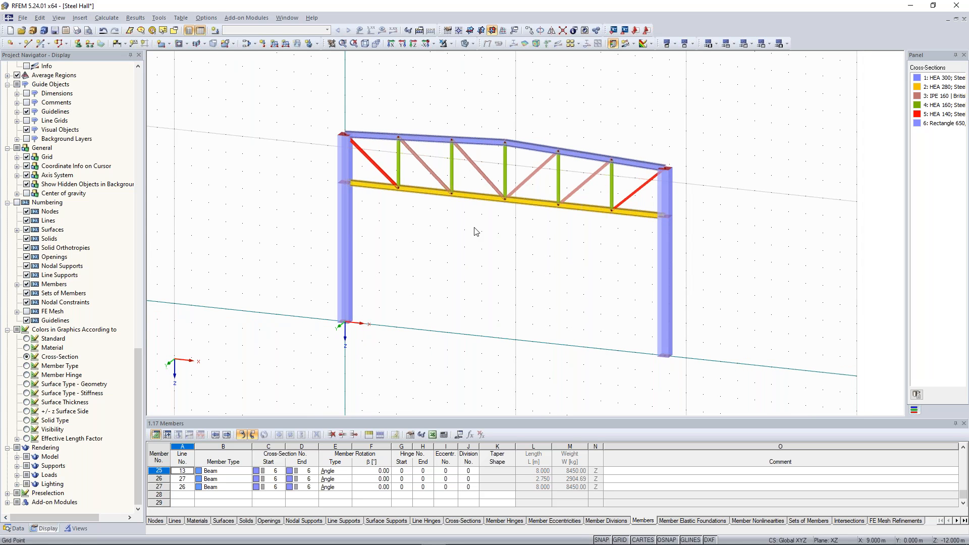
Change the display color of the Rectangle 650/650 cross-section to pink
double_click(917, 123)
left_click(473, 221)
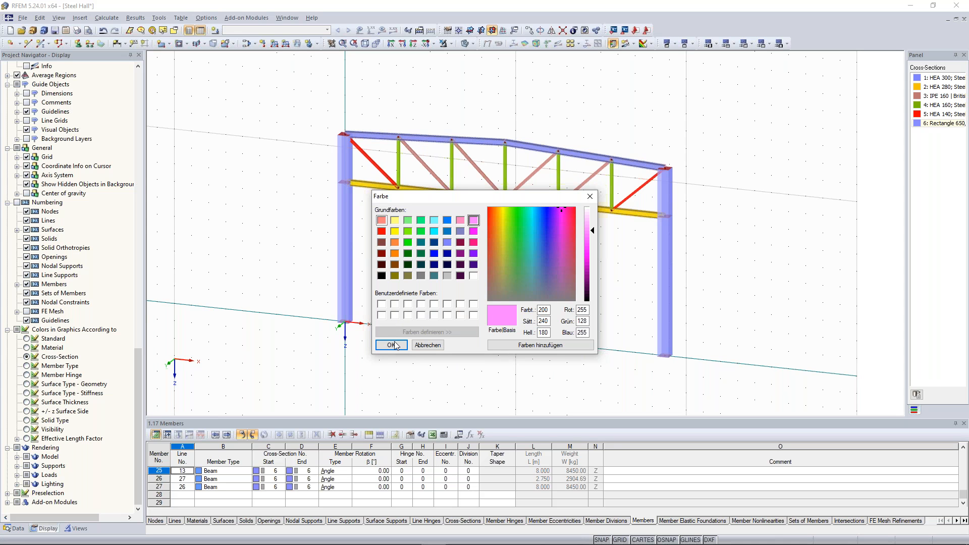
left_click(396, 346)
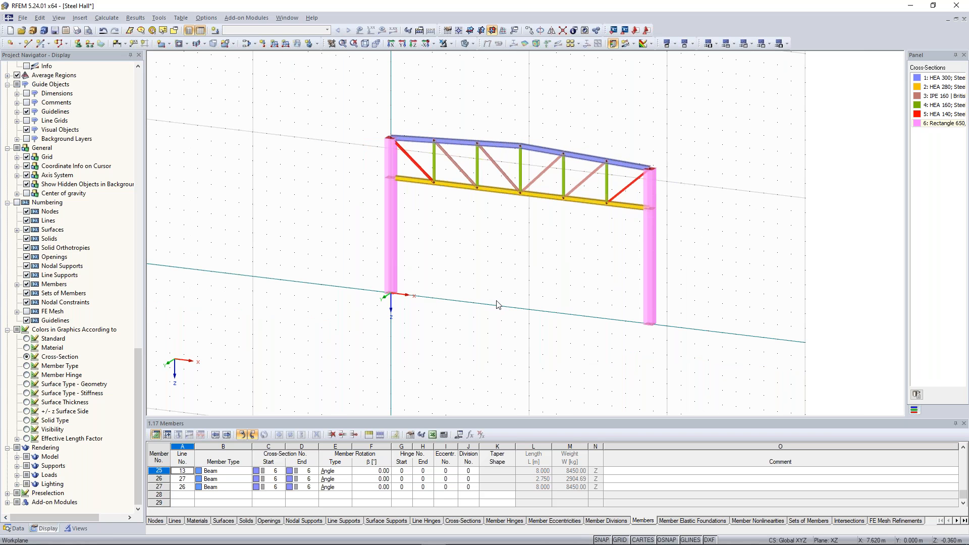
scroll(475, 267, "up", 1)
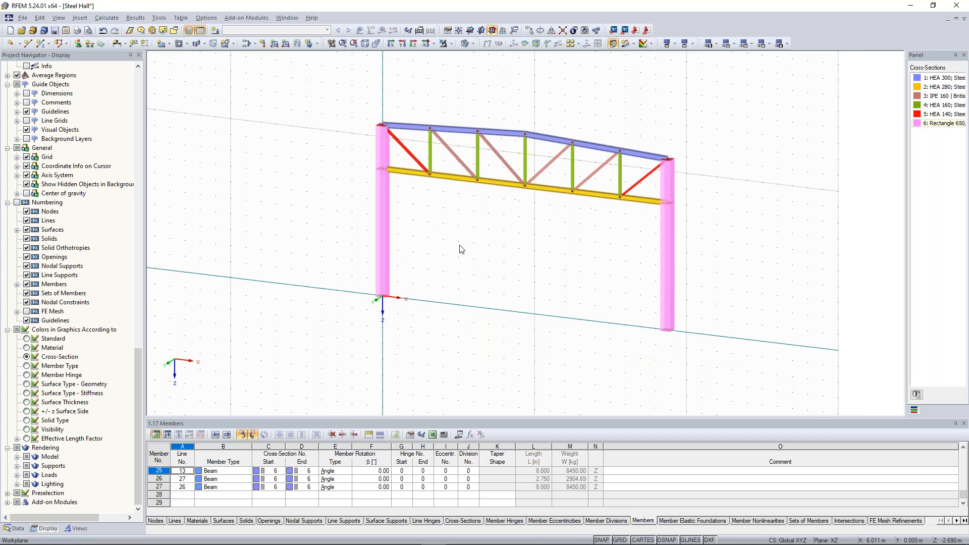
scroll(460, 249, "up", 2)
middle_click_drag(463, 265, 428, 260)
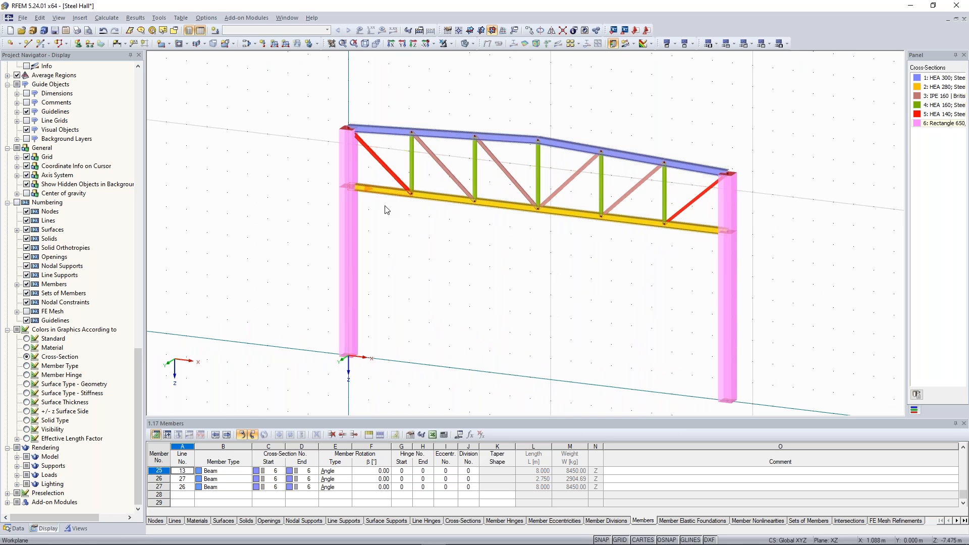
scroll(433, 113, "down", 1)
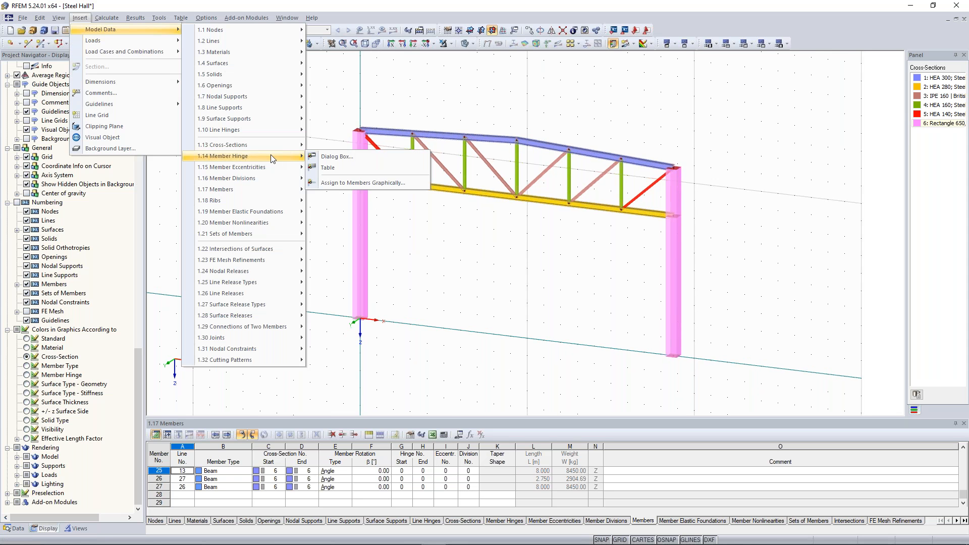
Create a member hinge in local axes with released rotations φy and φz for graphical assignment to members
left_click(383, 182)
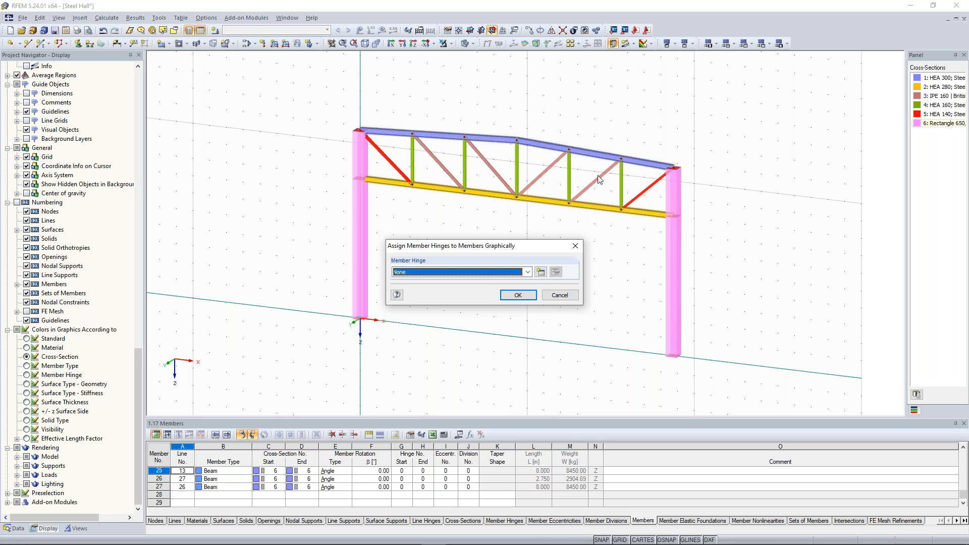
left_click(540, 272)
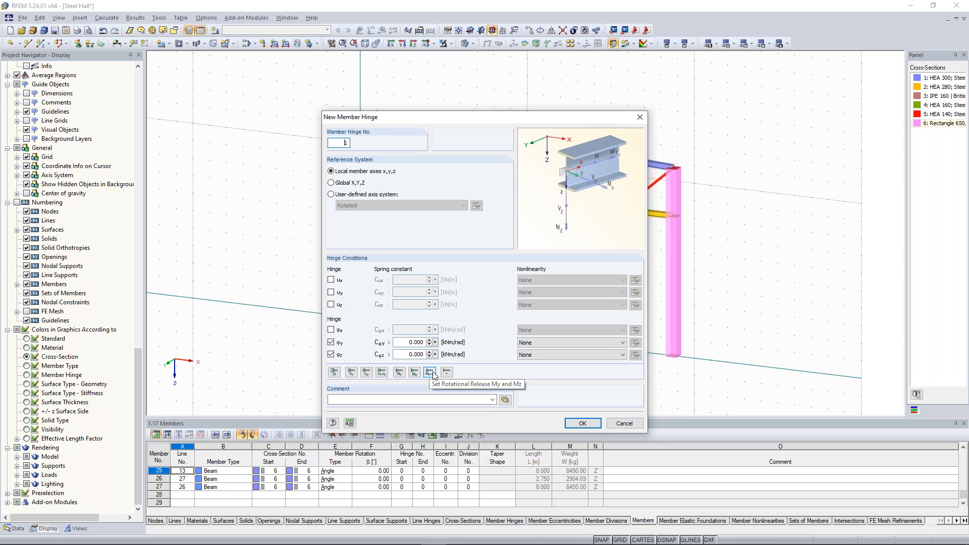
left_click(399, 371)
left_click(428, 372)
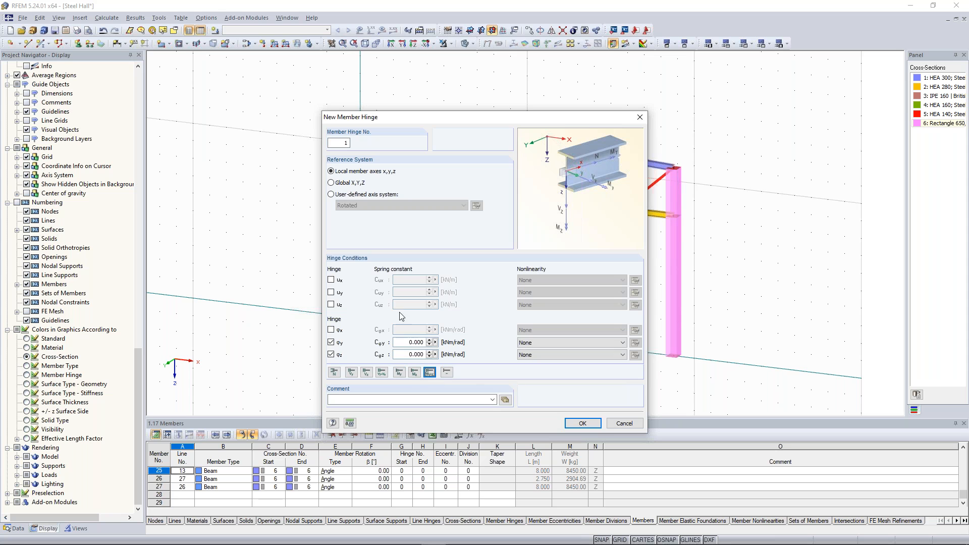
left_click(584, 421)
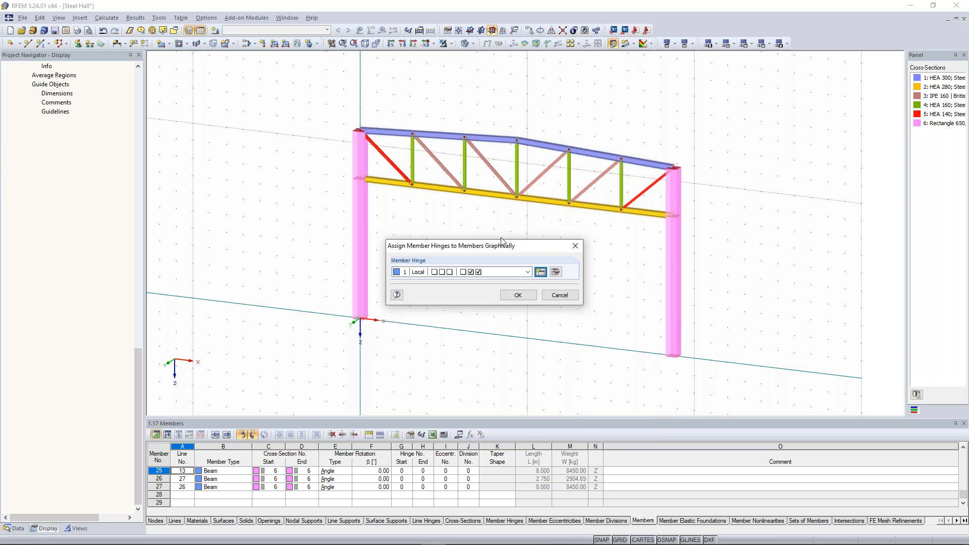
left_click(525, 295)
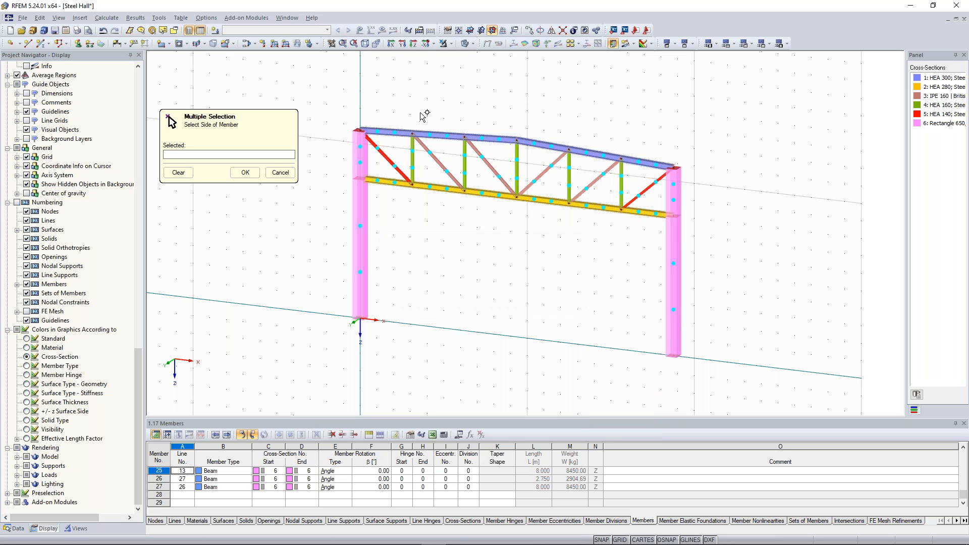
Assign the rotational hinge to the upper chord's outer member ends, where the chord meets the two columns
scroll(413, 99, "up", 3)
middle_click_drag(416, 103, 404, 73)
scroll(357, 104, "down", 1)
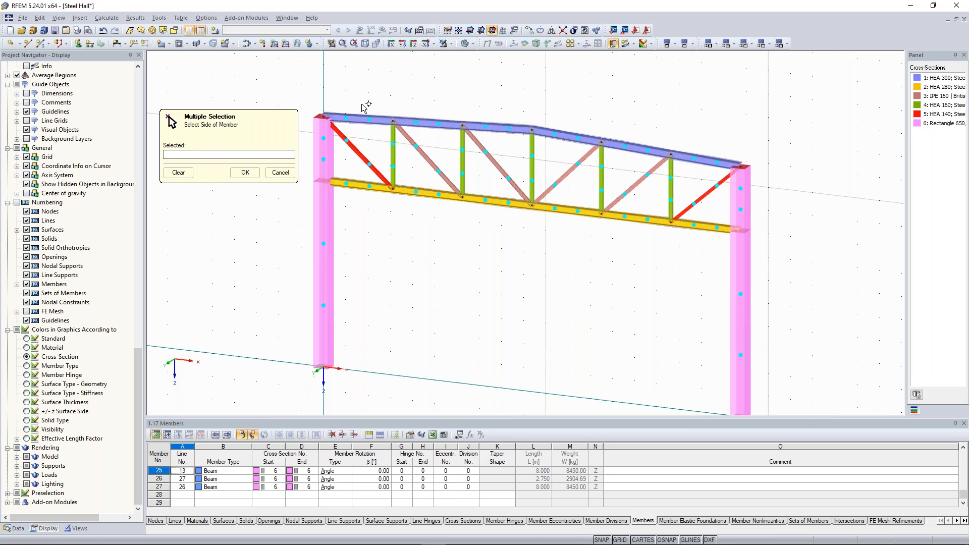
scroll(363, 107, "up", 1)
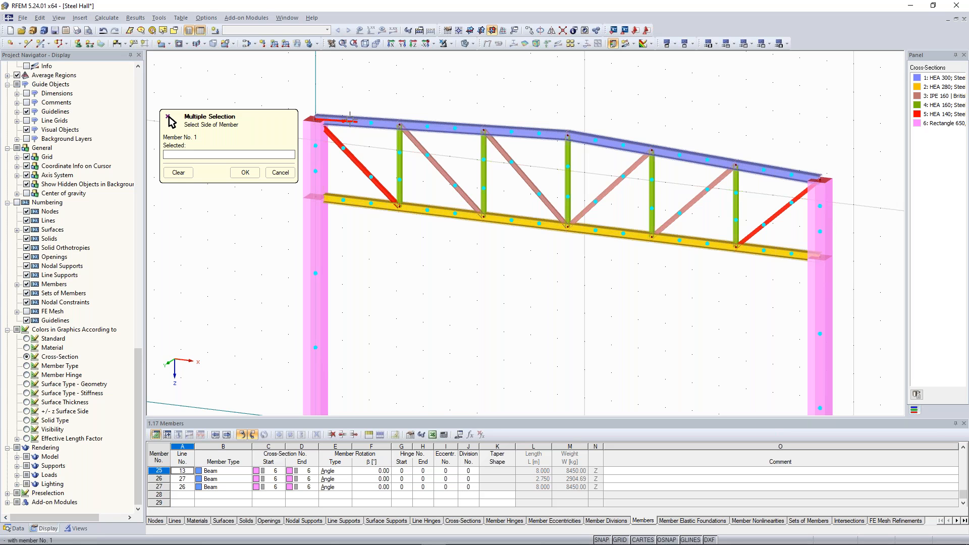
scroll(337, 121, "up", 2)
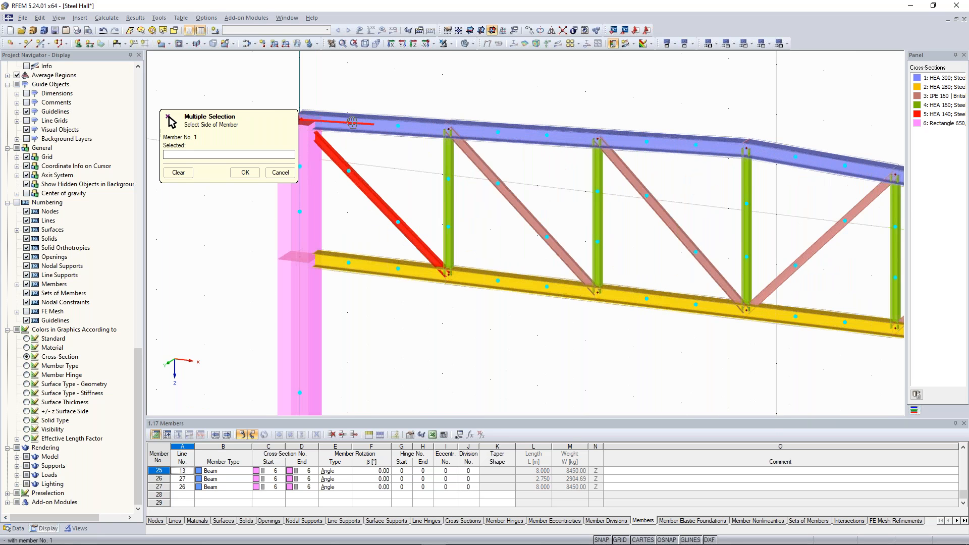
middle_click_drag(351, 123, 388, 118)
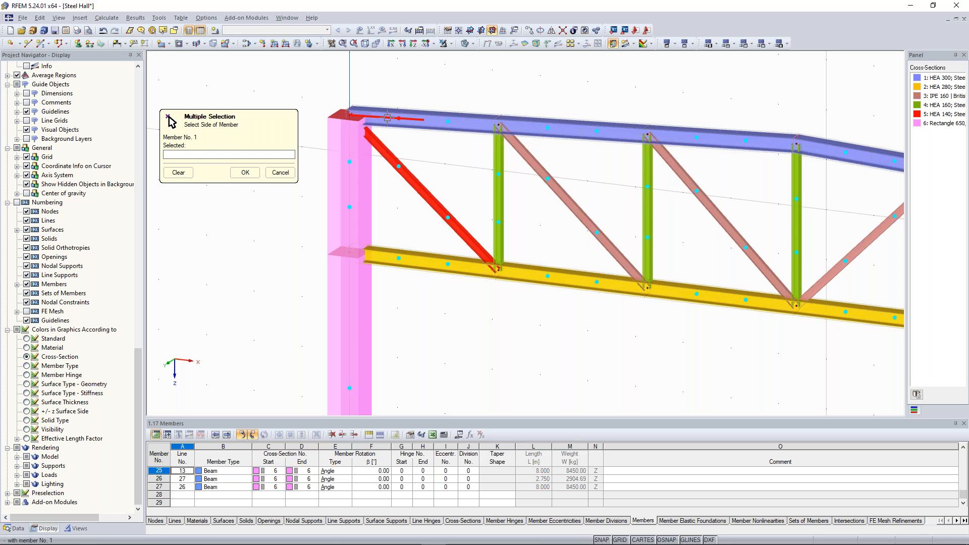
left_click(386, 118)
scroll(498, 87, "down", 5)
middle_click_drag(545, 90, 342, 75)
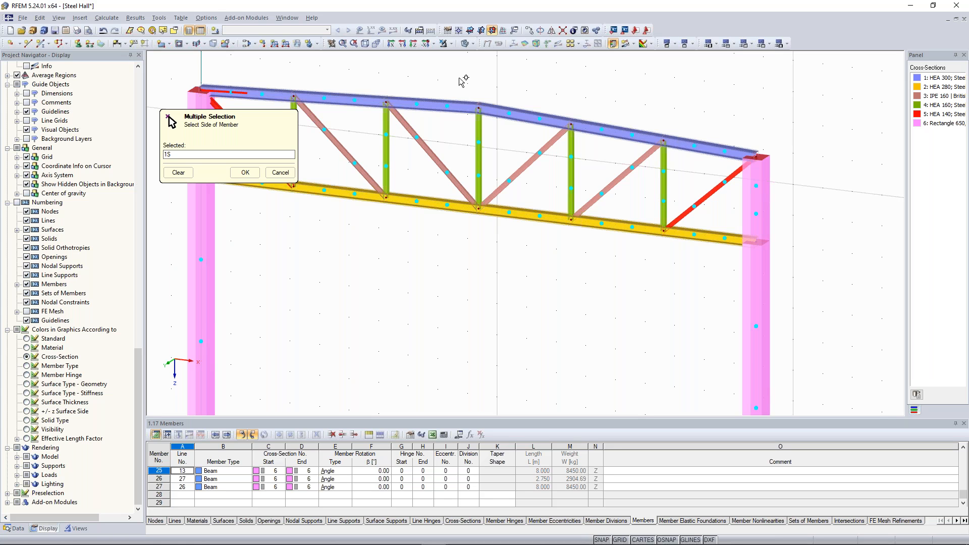
key("Return")
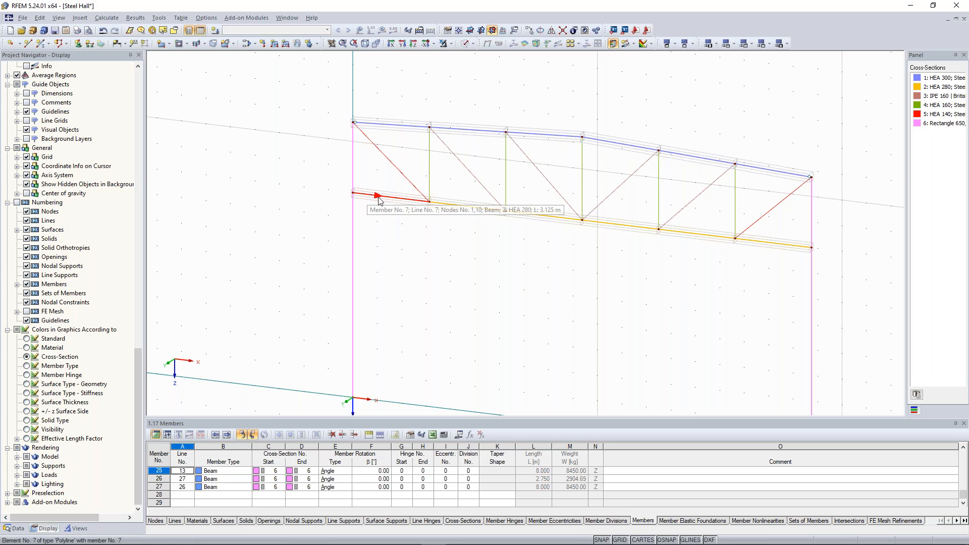
Give the first lower chord member a new start hinge that releases ux, uz, φy and φz in local axes
left_click(385, 201)
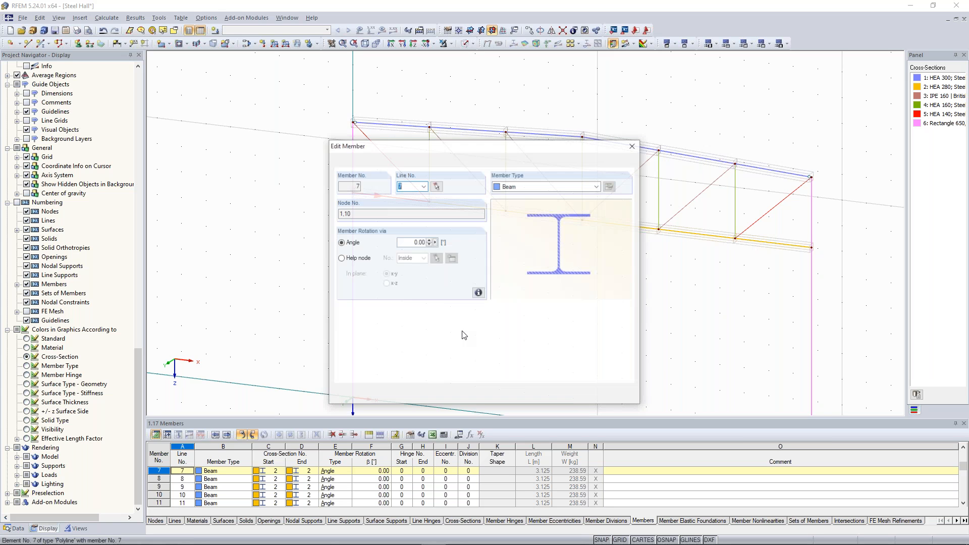
left_click_drag(507, 138, 492, 284)
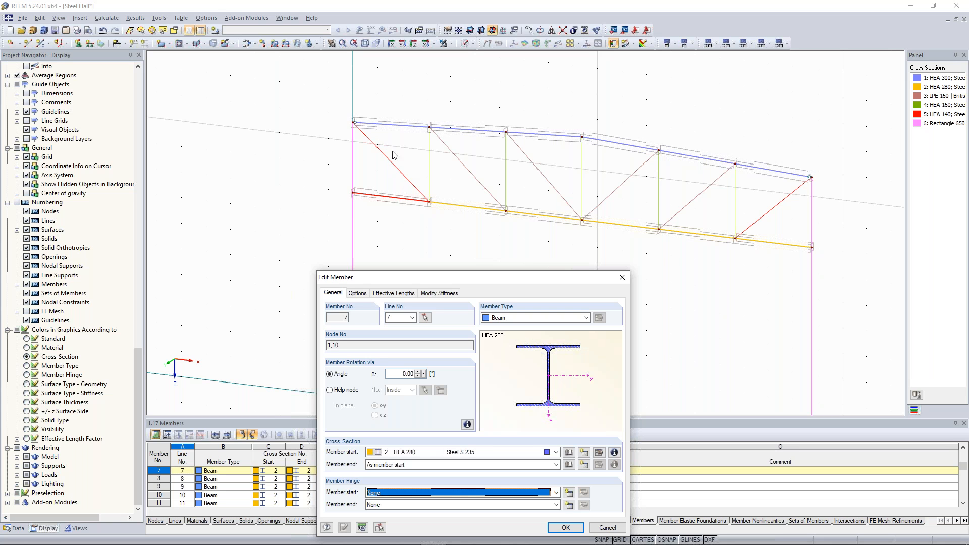
left_click_drag(479, 276, 517, 166)
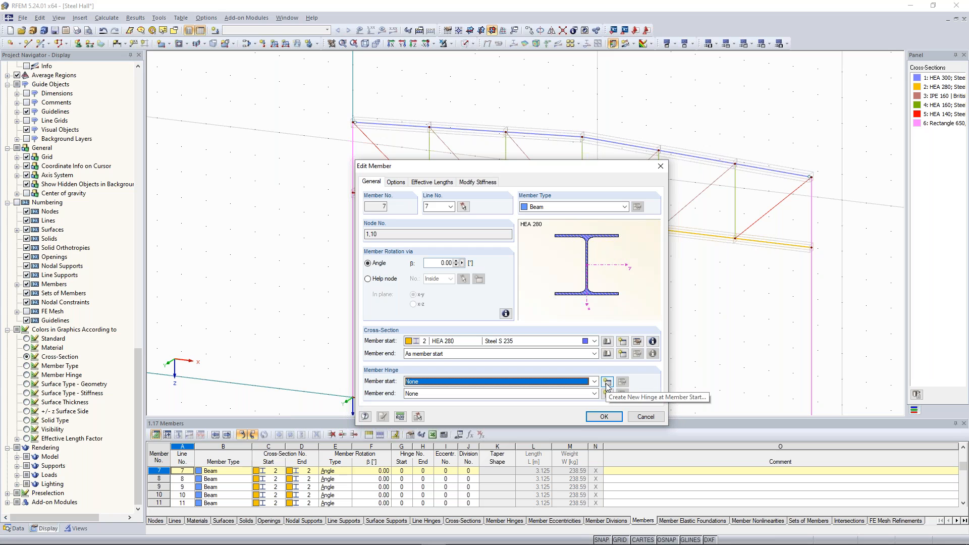
left_click(606, 382)
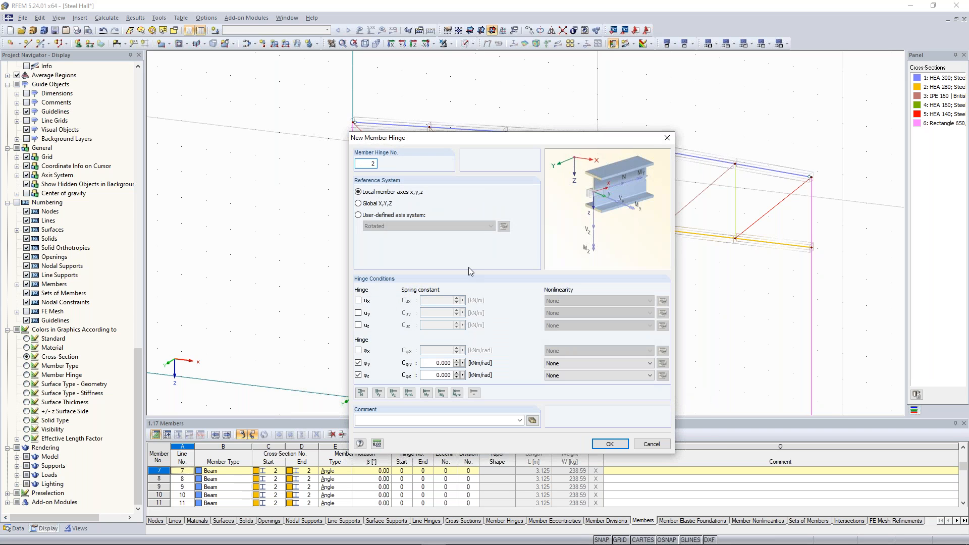
left_click_drag(441, 141, 477, 194)
left_click_drag(655, 193, 621, 188)
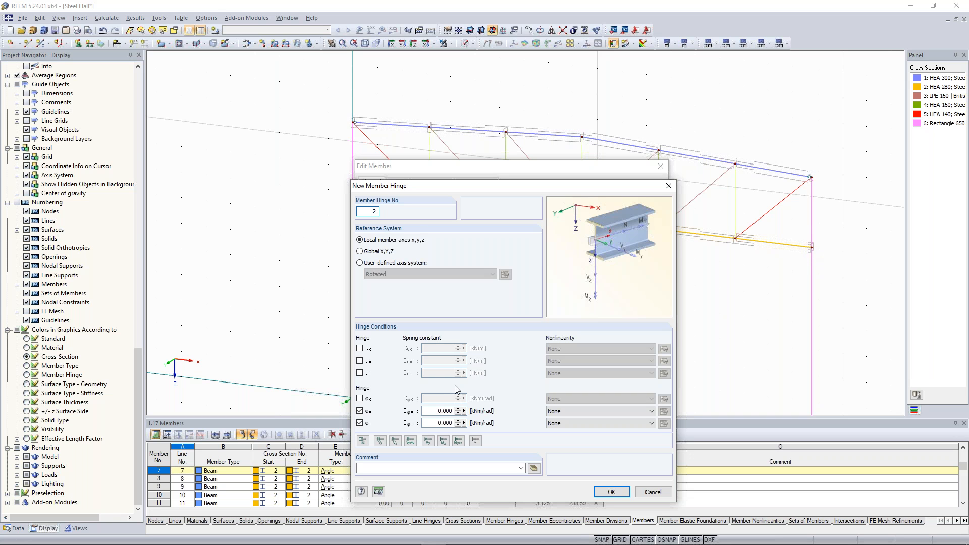
left_click(360, 373)
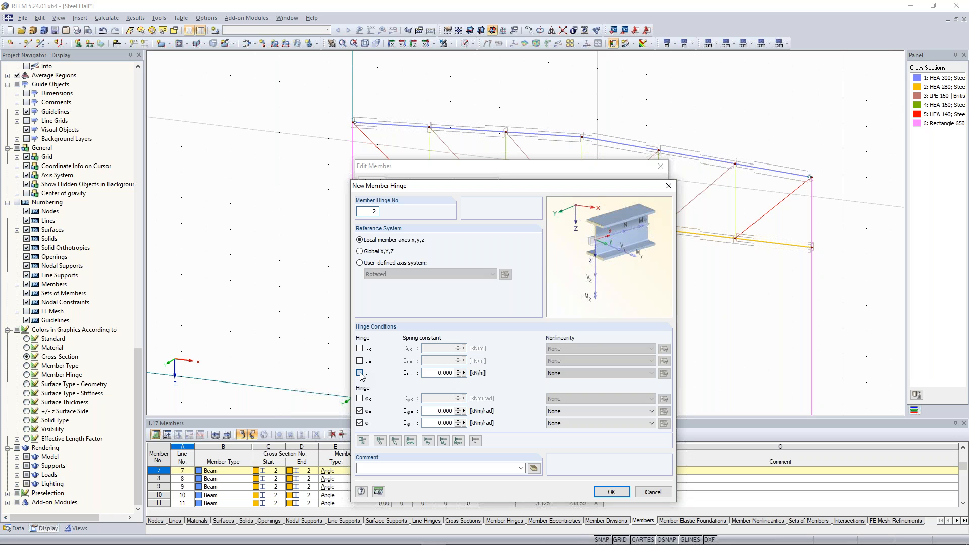
left_click(360, 348)
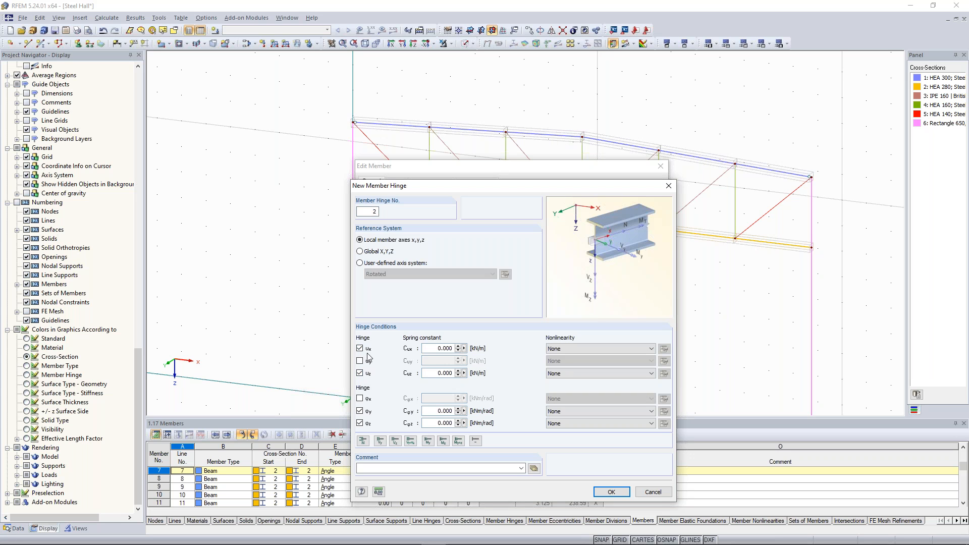
left_click(611, 492)
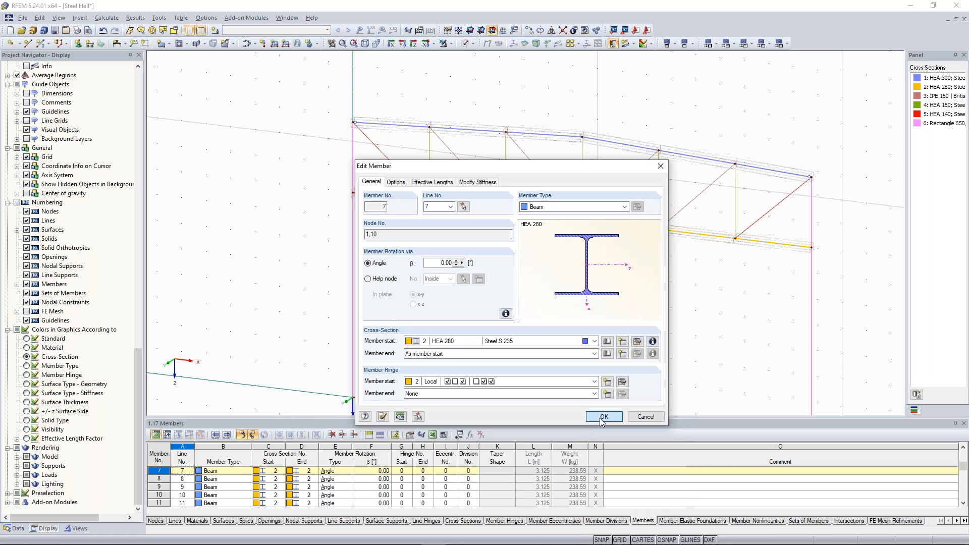
left_click(604, 417)
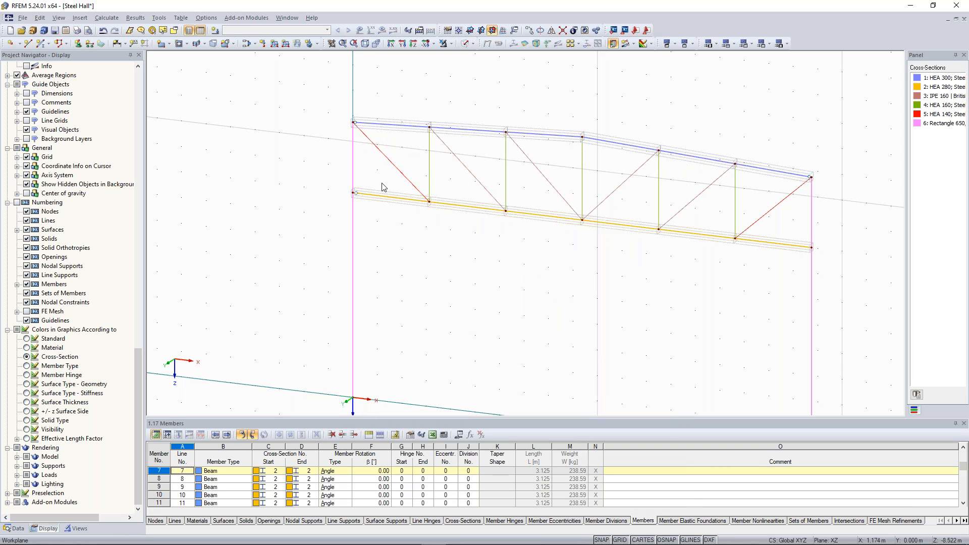
Assign hinge 2 to the member end of the last lower chord member at the opposite column
scroll(382, 185, "up", 2)
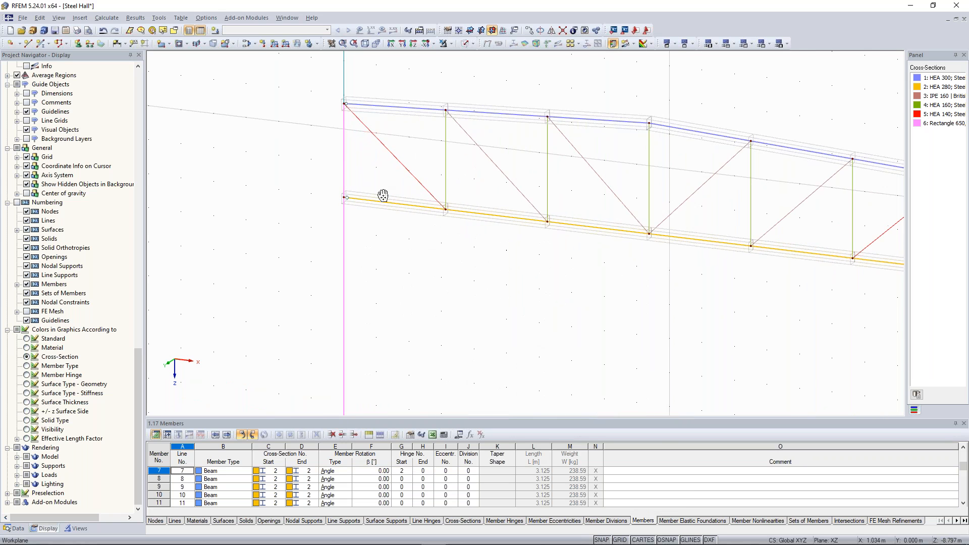
scroll(380, 195, "up", 1)
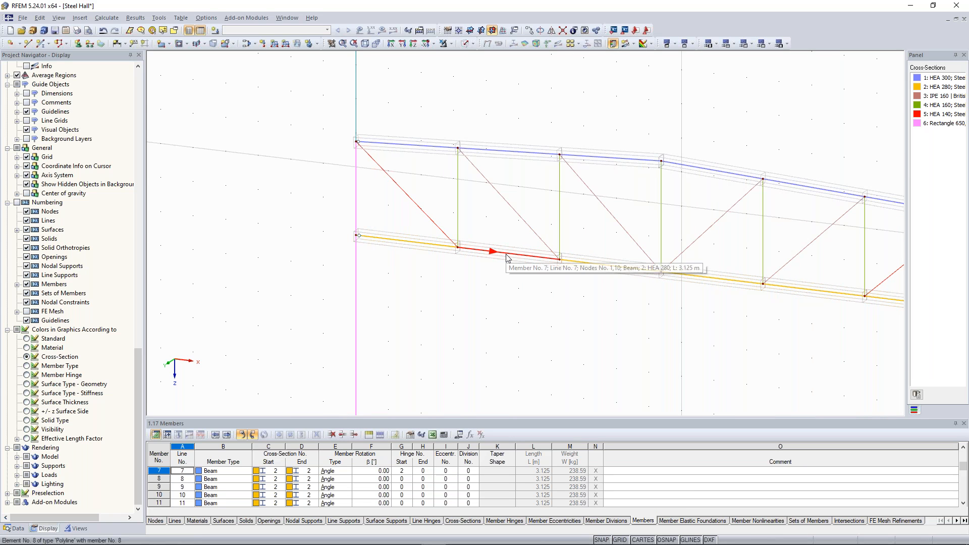
left_click(523, 255)
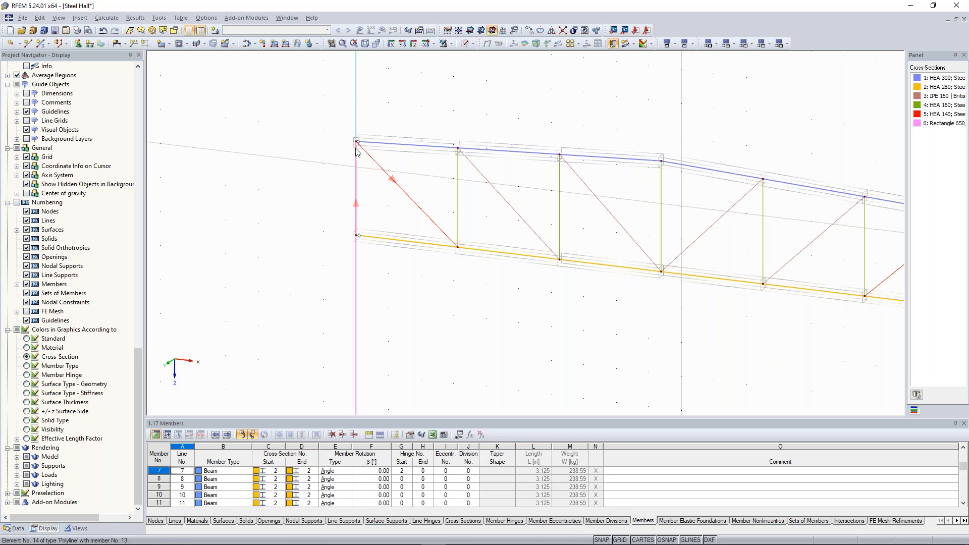
middle_click_drag(356, 150, 174, 123)
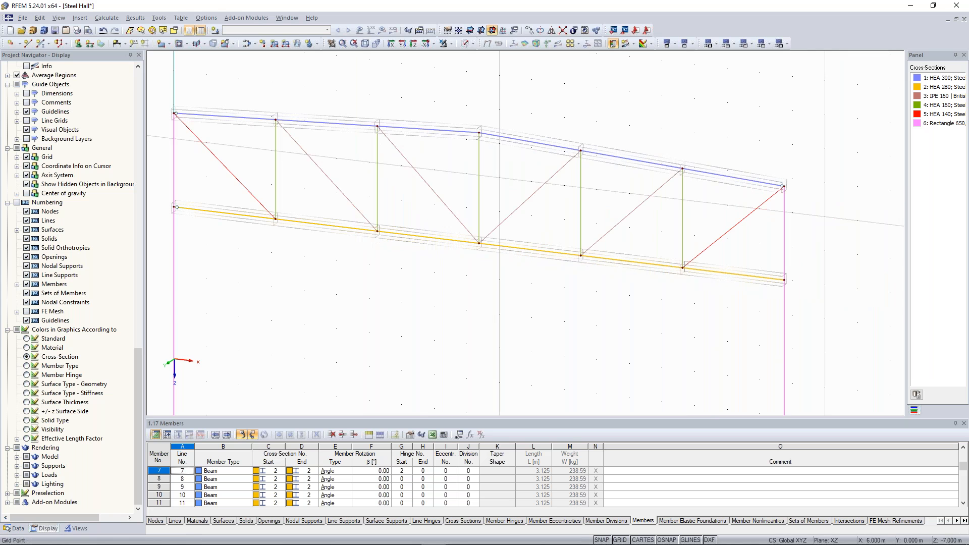
scroll(727, 277, "down", 1)
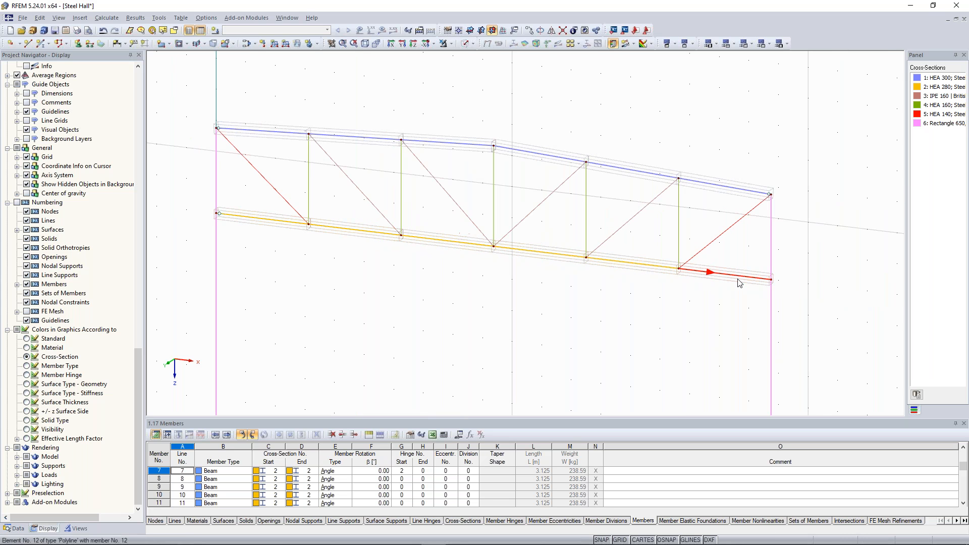
left_click(744, 279)
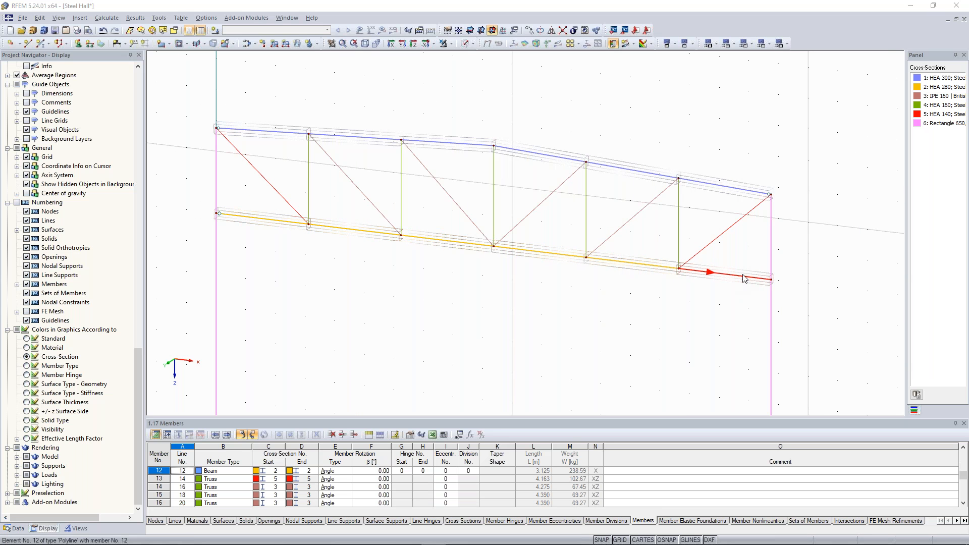
double_click(745, 279)
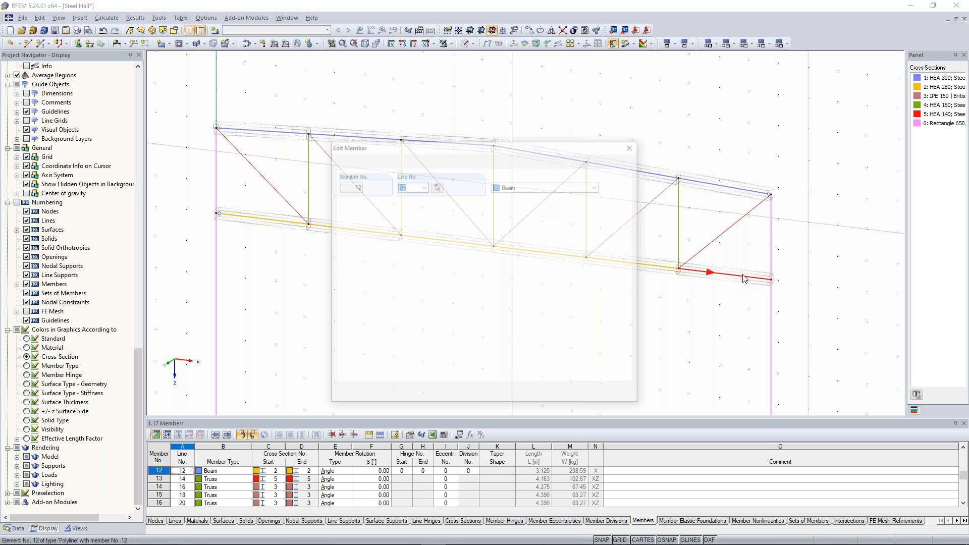
left_click(420, 373)
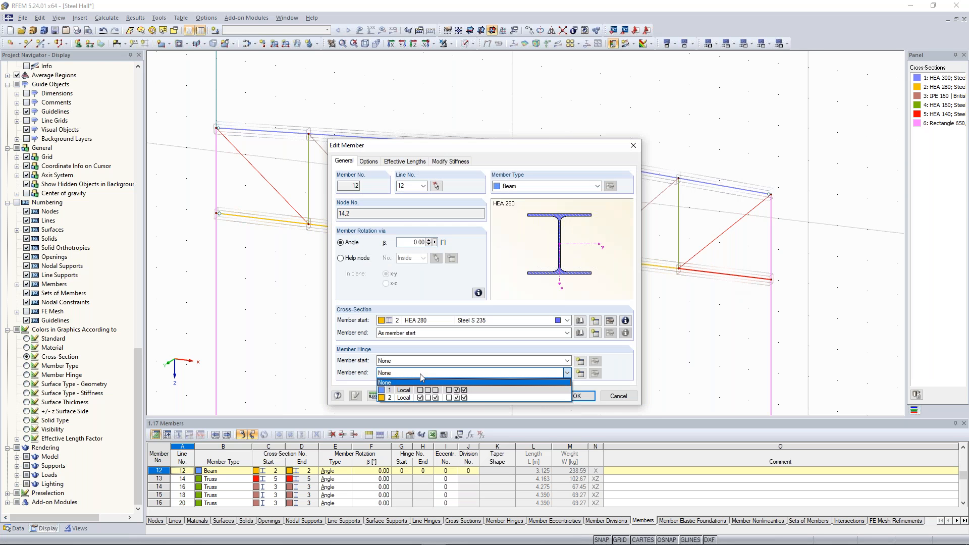
left_click(424, 397)
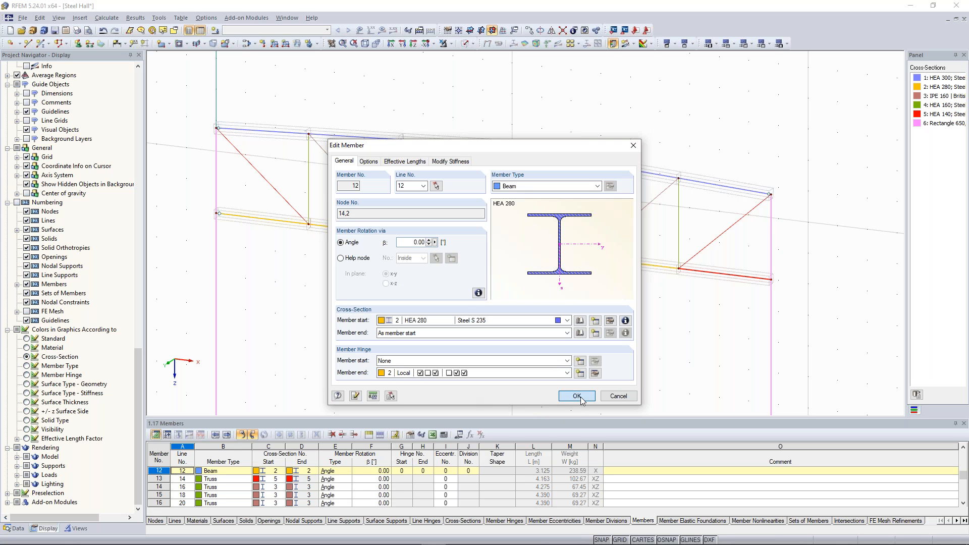
left_click(576, 396)
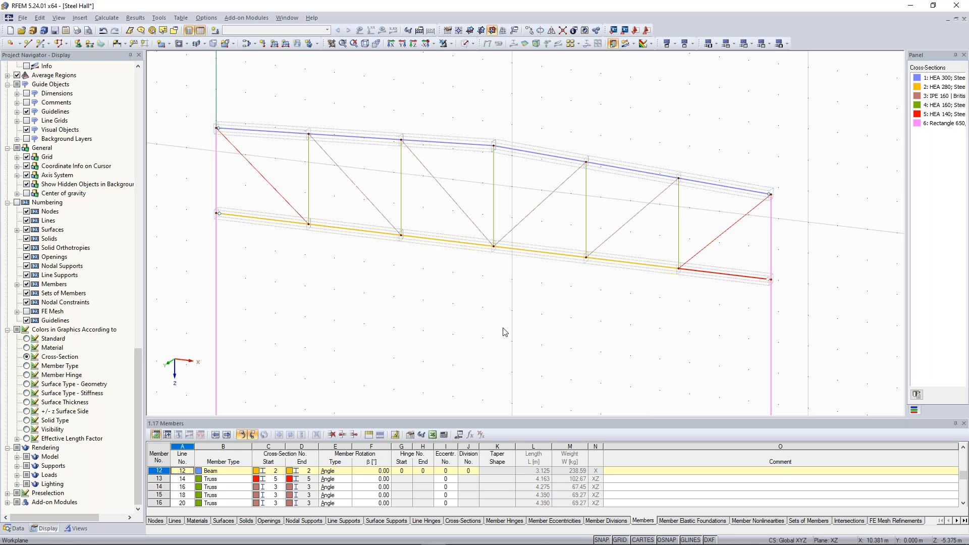
Switch the model display from wireframe back to solid rendering, with the whole frame in view
left_click(463, 44)
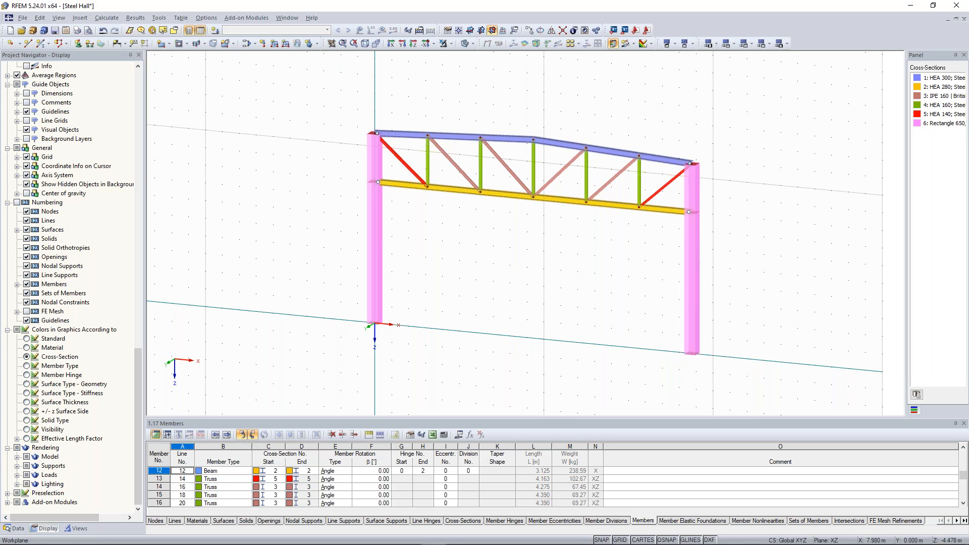
middle_click_drag(508, 275, 520, 260)
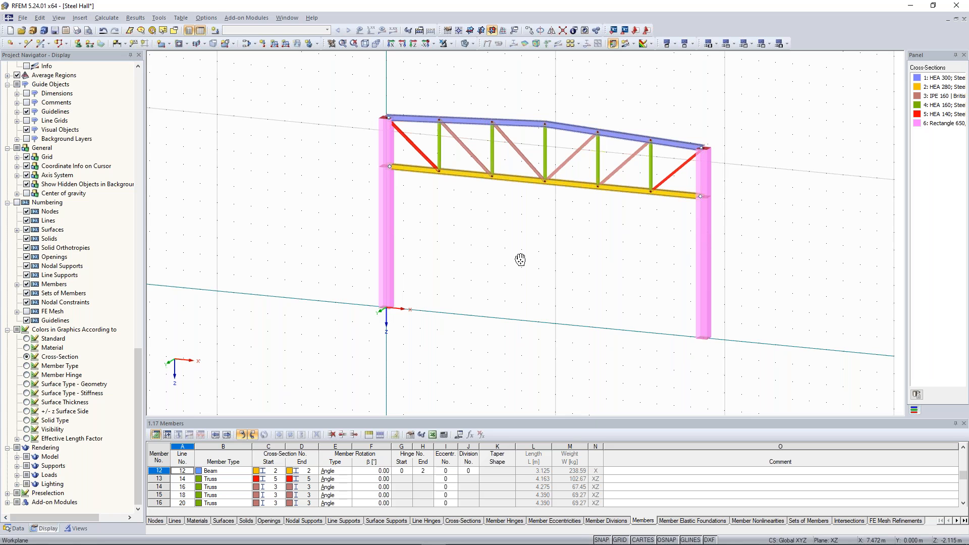
mouse_move(521, 259)
middle_mouse_down()
mouse_move(530, 236)
mouse_move(529, 266)
middle_mouse_up()
scroll(530, 267, "down", 1)
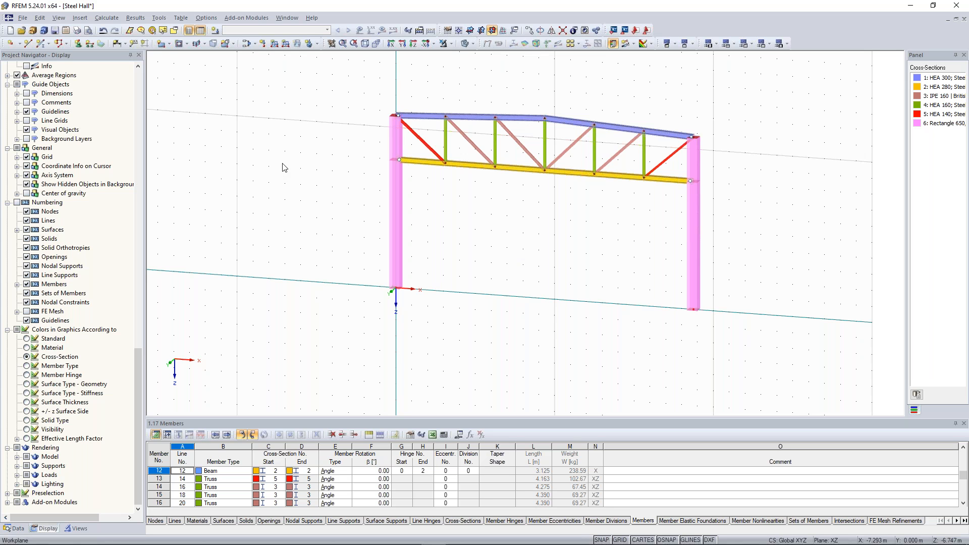
Assign rigid nodal supports to the base nodes 15 and 18 of the two columns
left_click(80, 45)
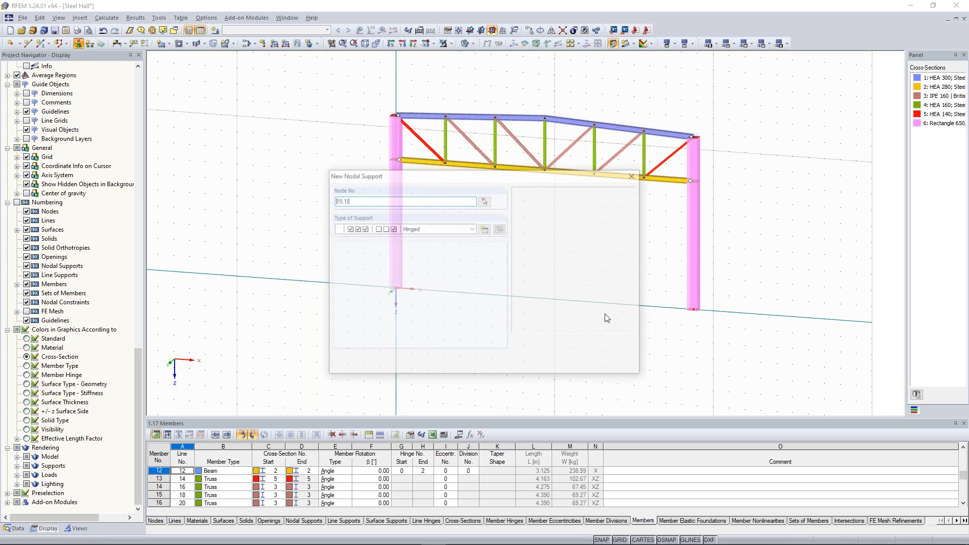
left_click(472, 228)
left_click(463, 248)
left_click(464, 231)
left_click(462, 251)
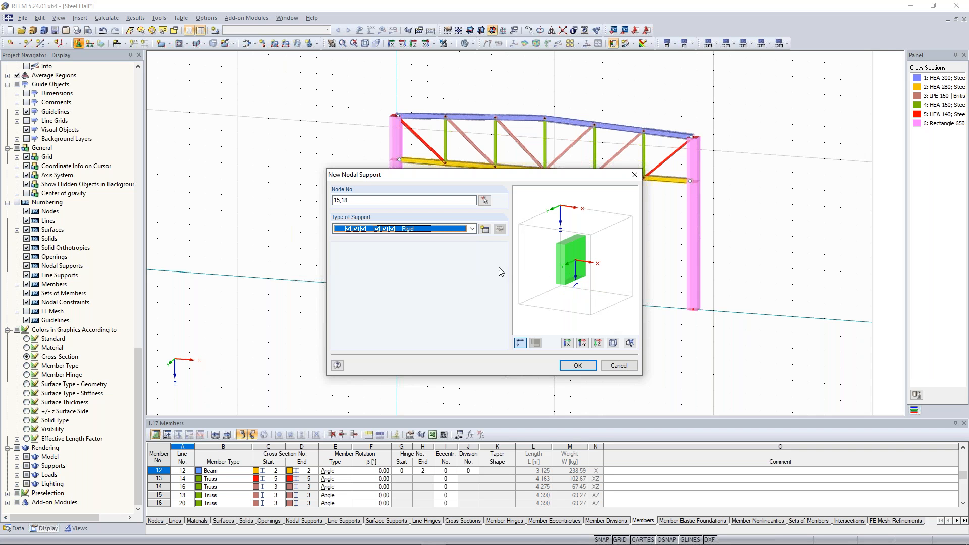
left_click(589, 366)
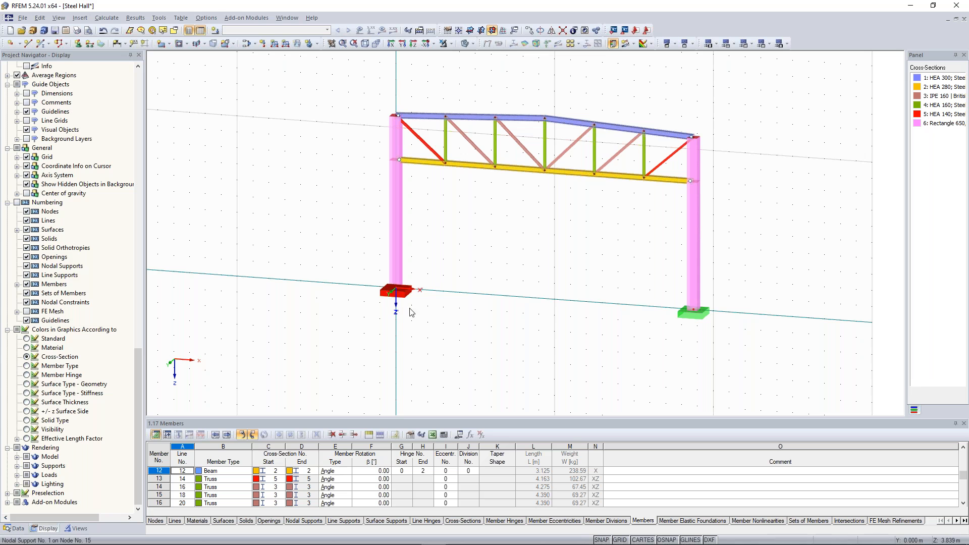
Calculate load case LC1 - Self-weight and display the frame's global deformations
middle_click_drag(508, 281, 428, 273, "ctrl")
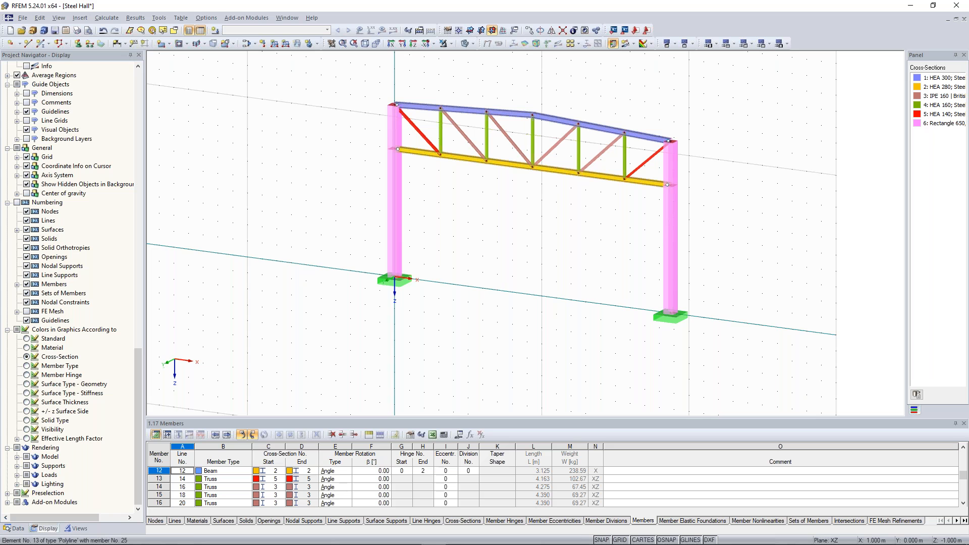
middle_click_drag(465, 272, 450, 271, "ctrl")
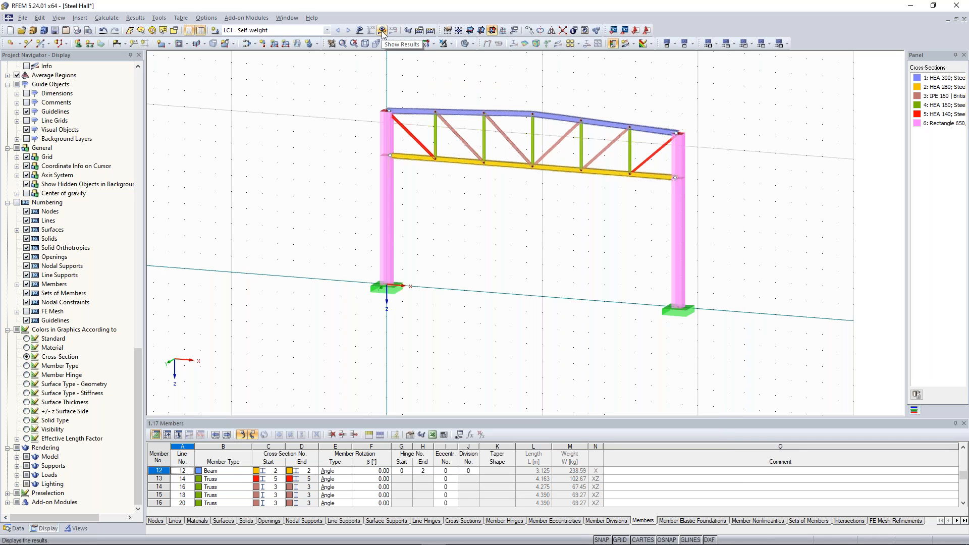
left_click(382, 32)
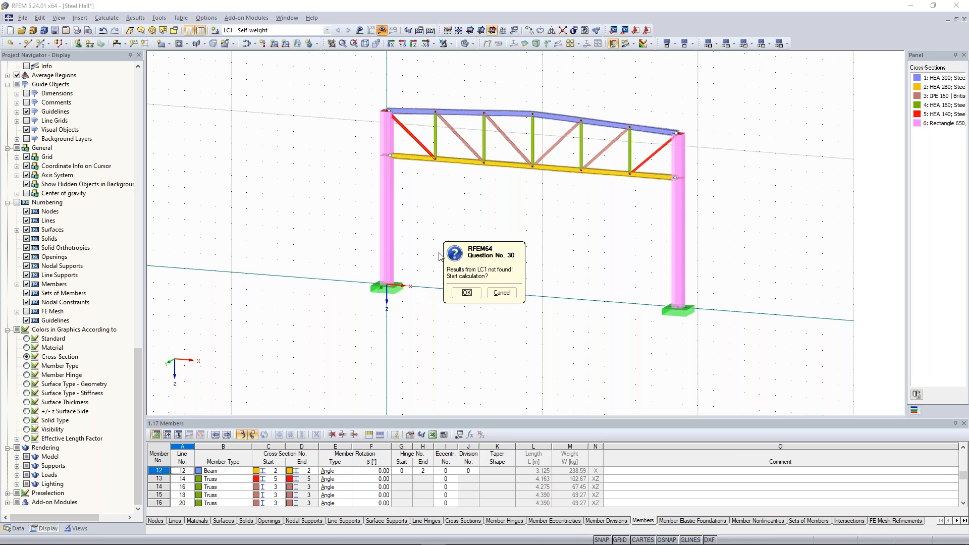
left_click(465, 292)
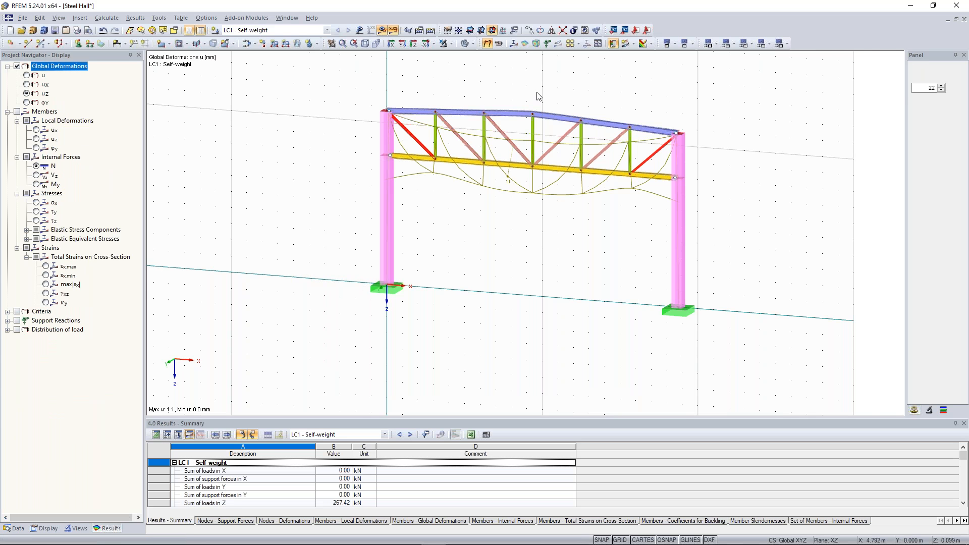
middle_click_drag(575, 82, 594, 96, "ctrl")
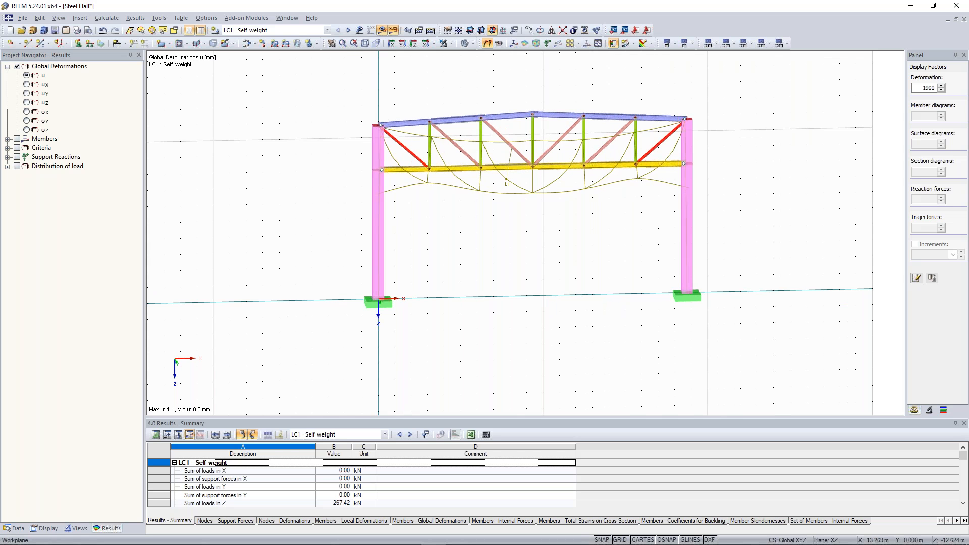
scroll(597, 90, "up", 2)
middle_click_drag(596, 90, 565, 86, "ctrl")
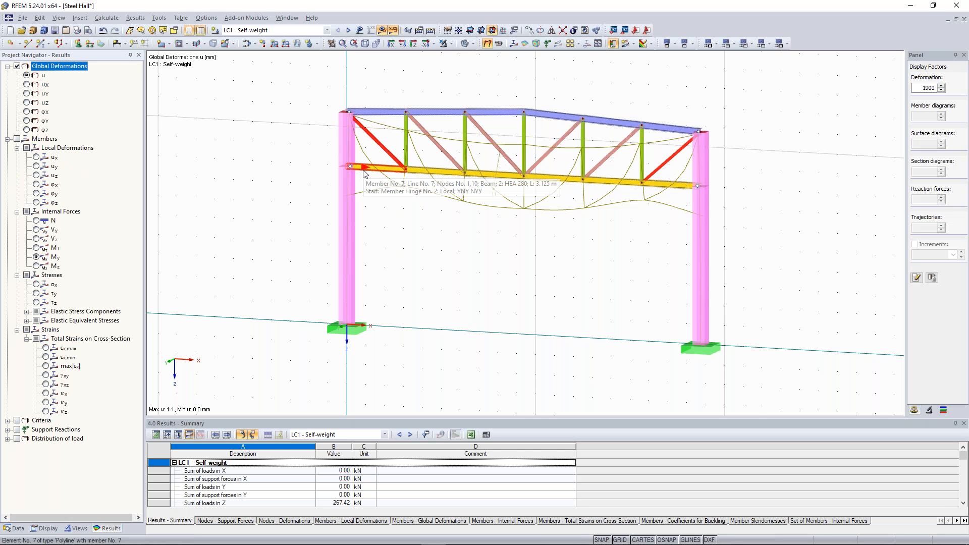
Display the members' axial force N diagrams and examine them along the truss chords and diagonals
scroll(579, 234, "up", 1)
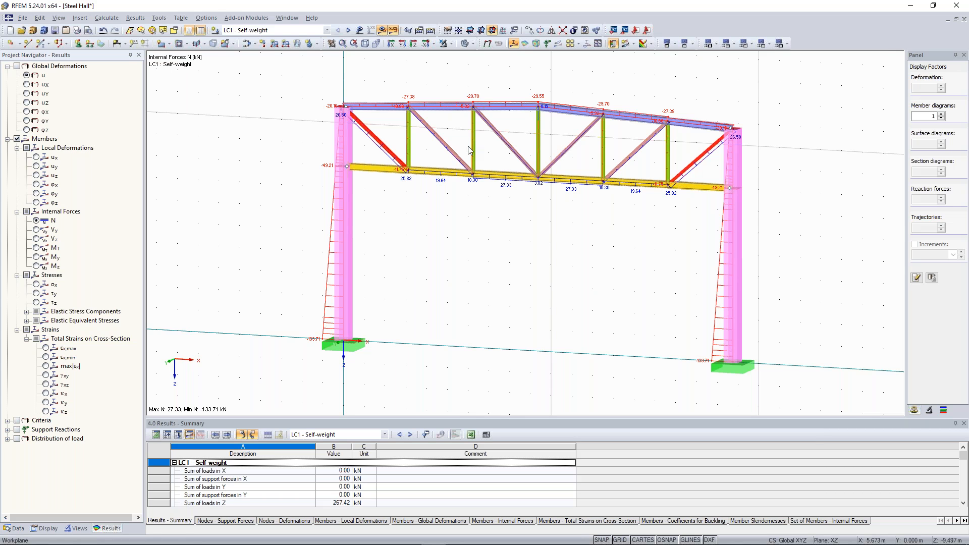
scroll(638, 117, "up", 1)
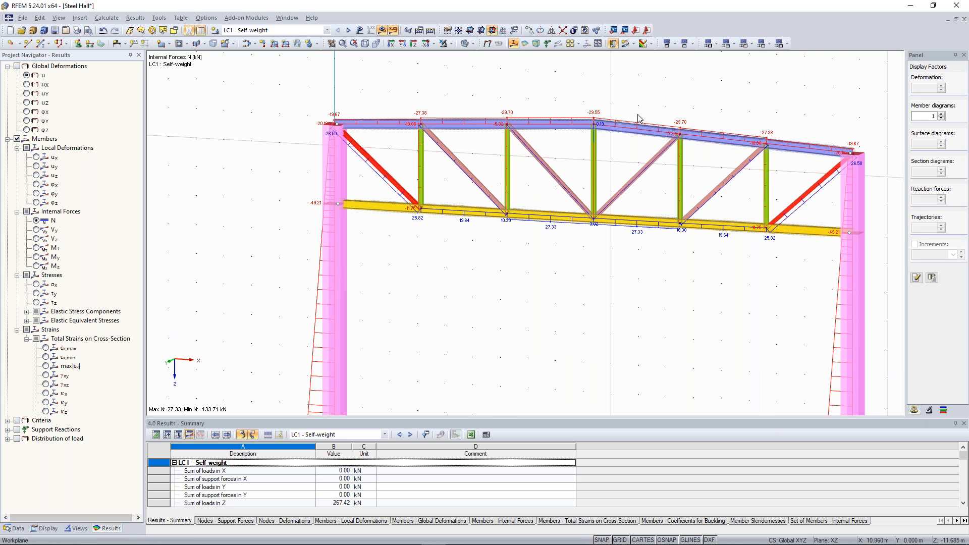
scroll(612, 162, "up", 1)
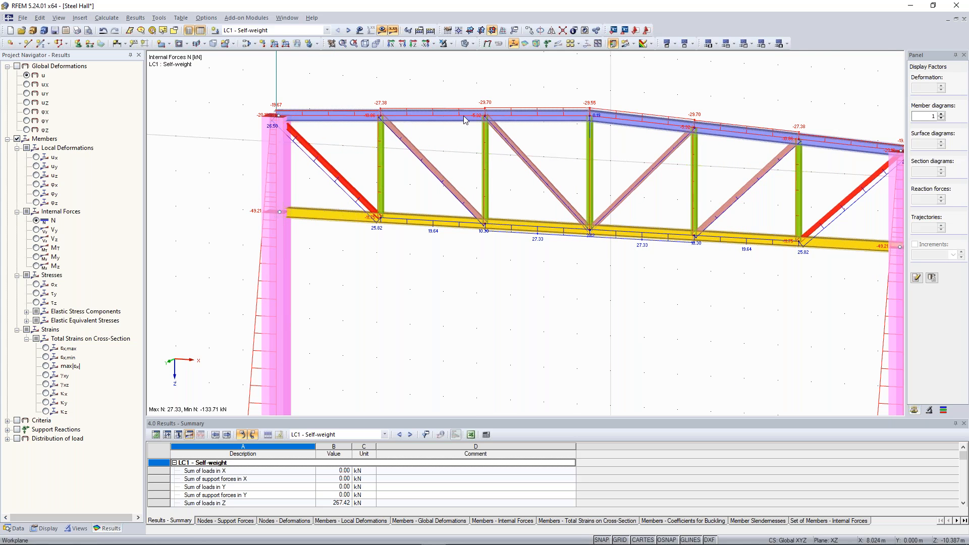
scroll(407, 219, "up", 1)
middle_click_drag(375, 174, 480, 255)
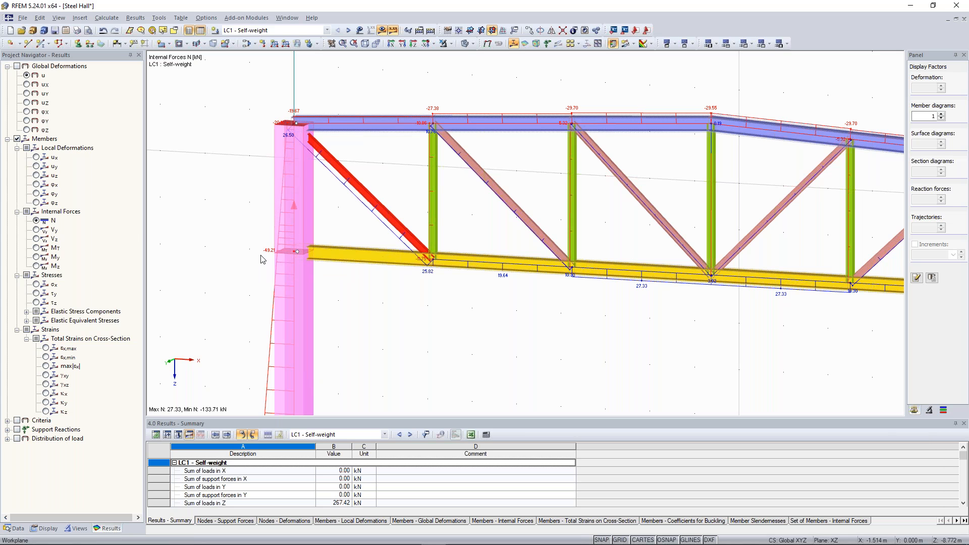
Display the members' shear force Vz diagrams, examine the lower chord's connection to the column, and show the bending moments My
left_click(37, 239)
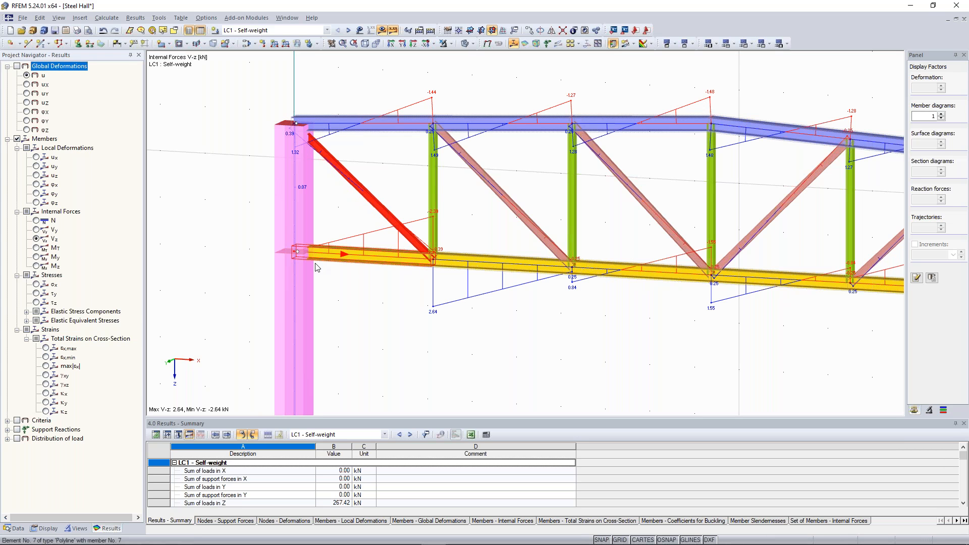
scroll(294, 253, "up", 1)
scroll(292, 252, "up", 2)
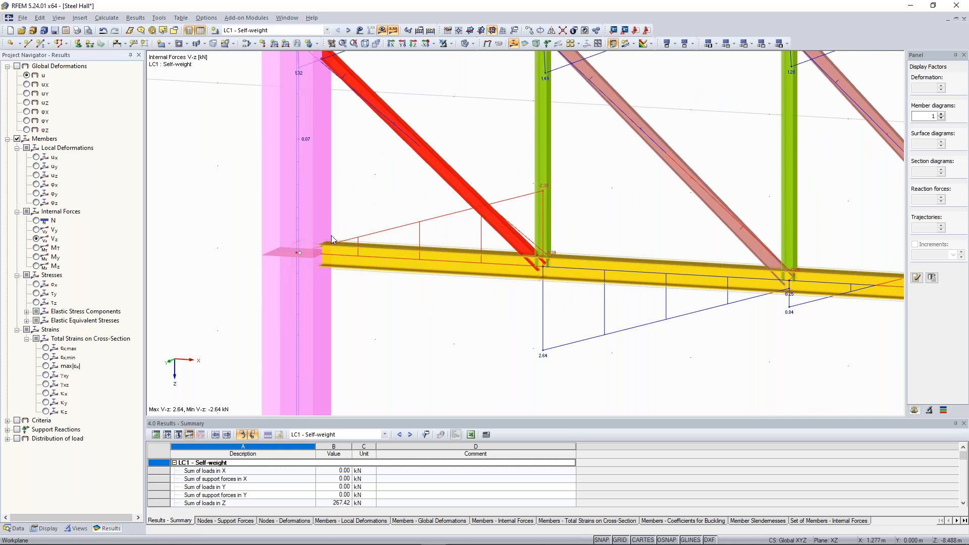
scroll(332, 240, "down", 3)
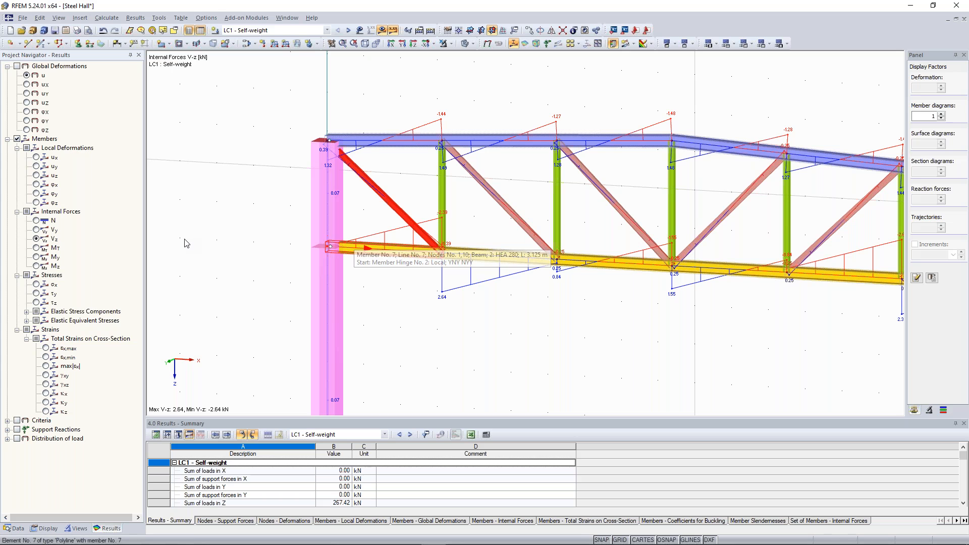
left_click(38, 257)
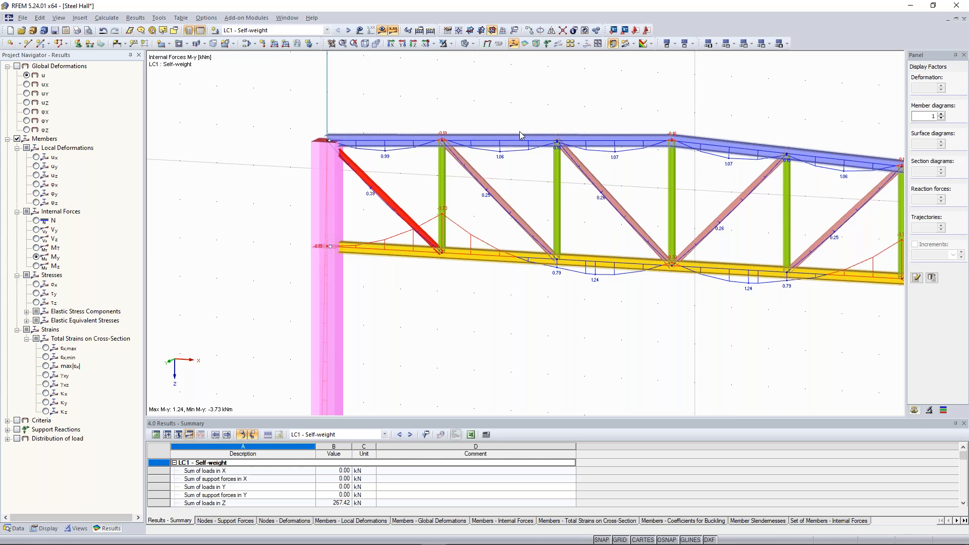
scroll(520, 133, "down", 3)
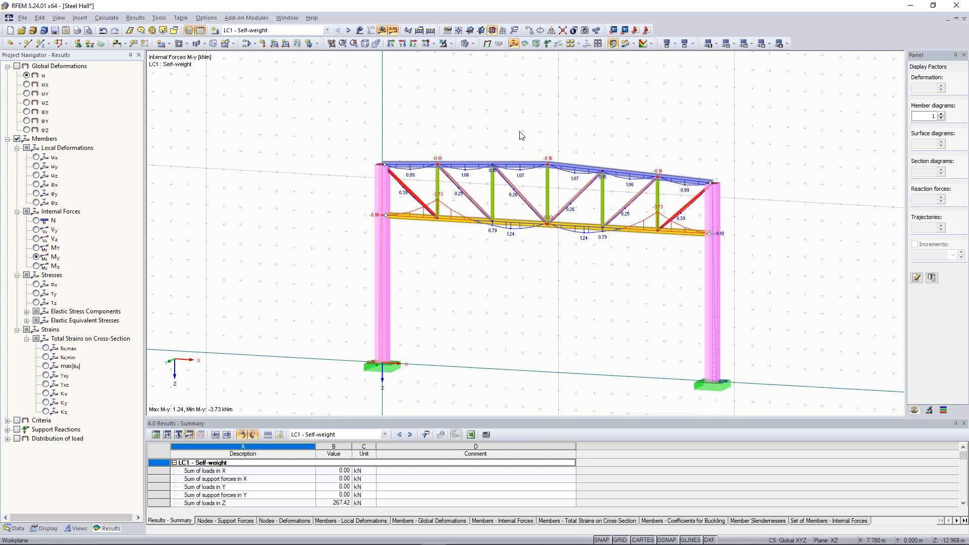
Set the work plane's number of grid points to adapt dynamically to the size of the model
middle_click_drag(348, 125, 329, 107, "ctrl")
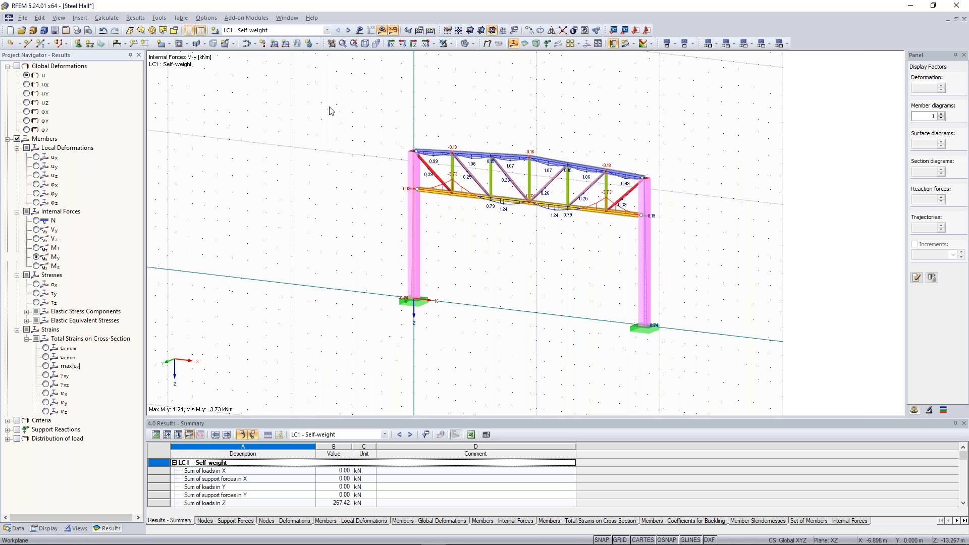
right_click(329, 107)
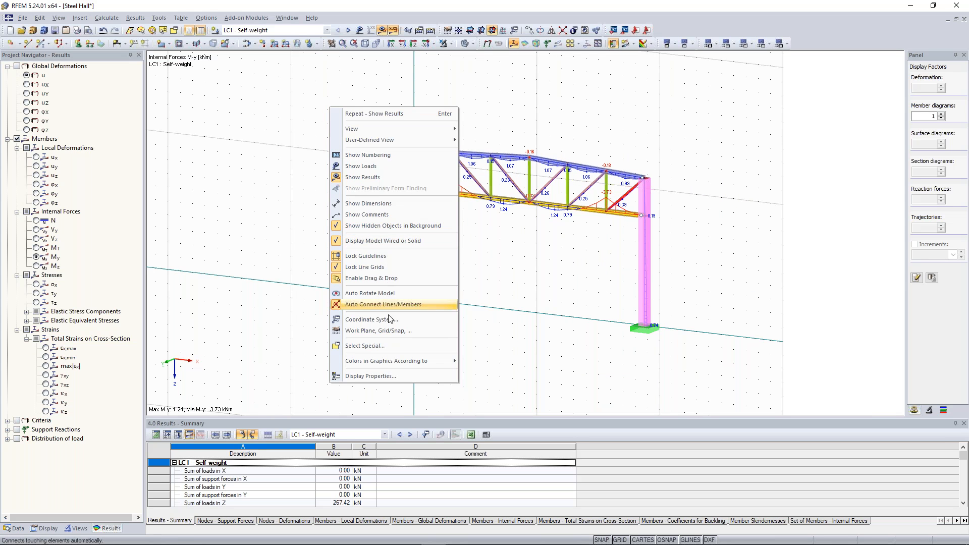
left_click(389, 332)
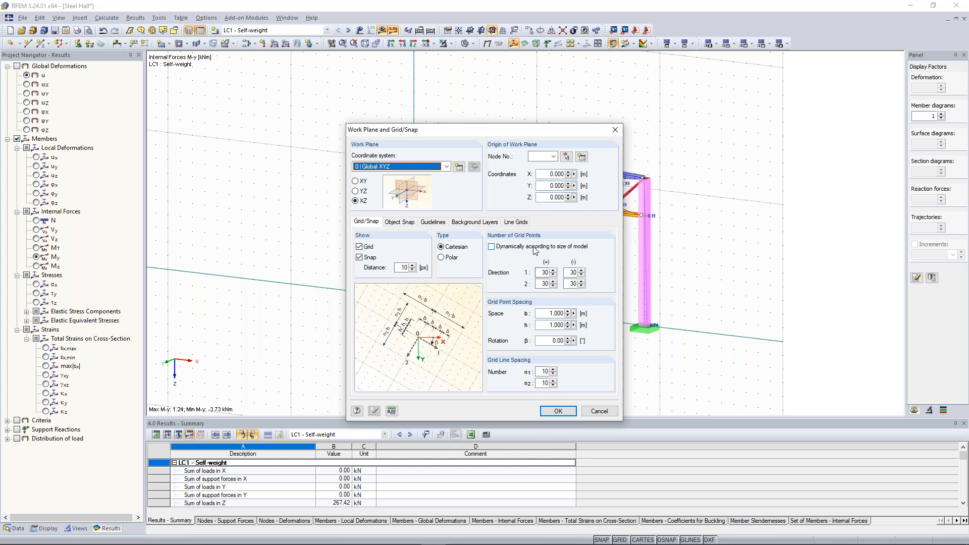
left_click(529, 247)
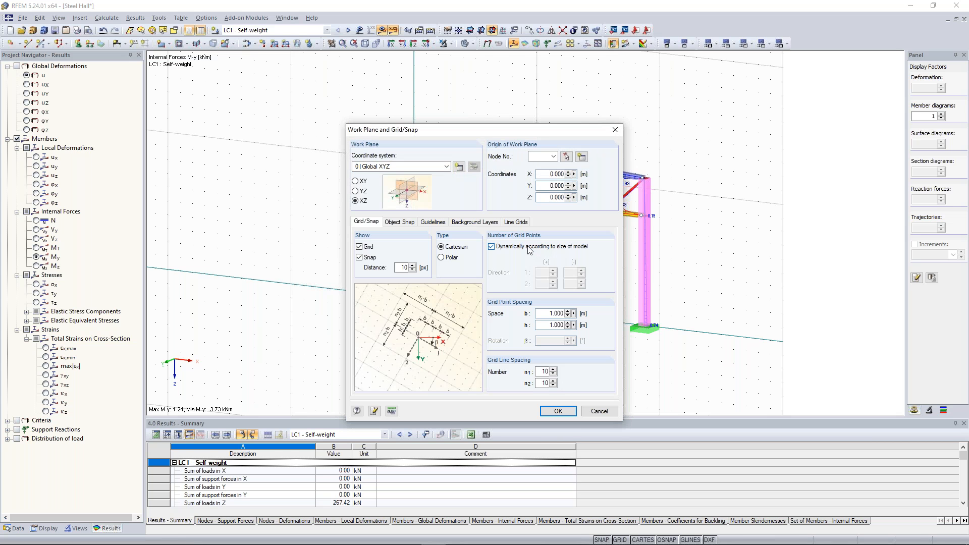
left_click(558, 411)
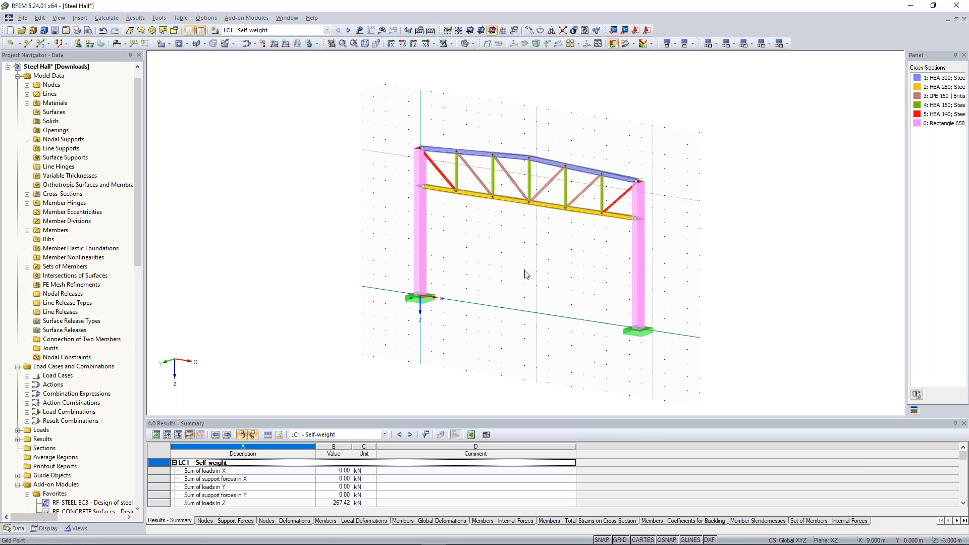
Copy the entire frame with its supports twice, with a displacement of 9.5 m in Y and 0 in Z
key("ctrl+a")
right_click(642, 233)
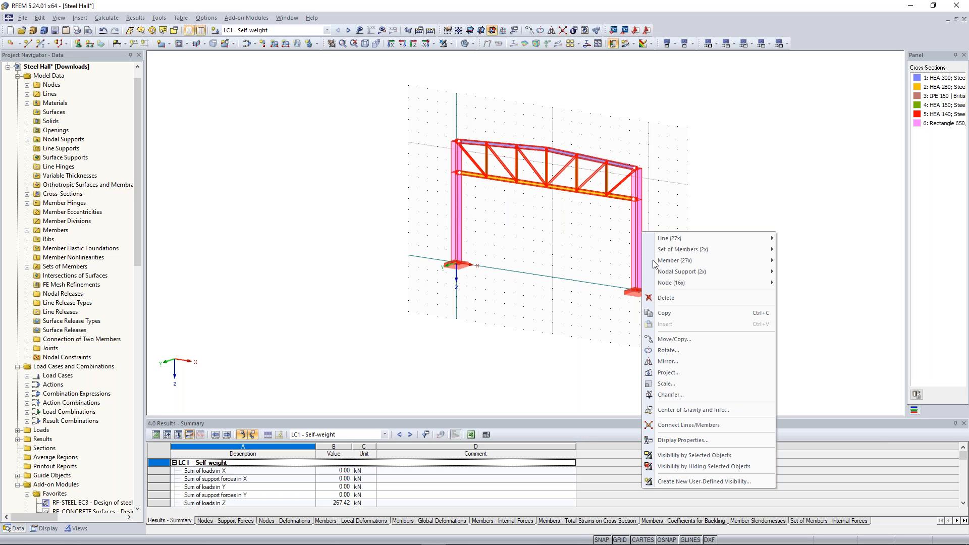
left_click(674, 339)
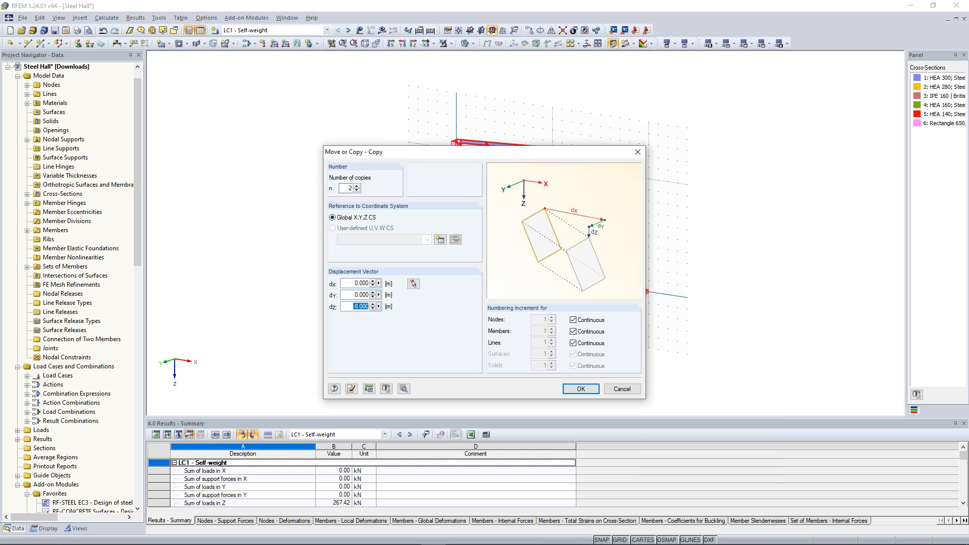
type("0")
double_click(348, 297)
type("9.5")
left_click(580, 390)
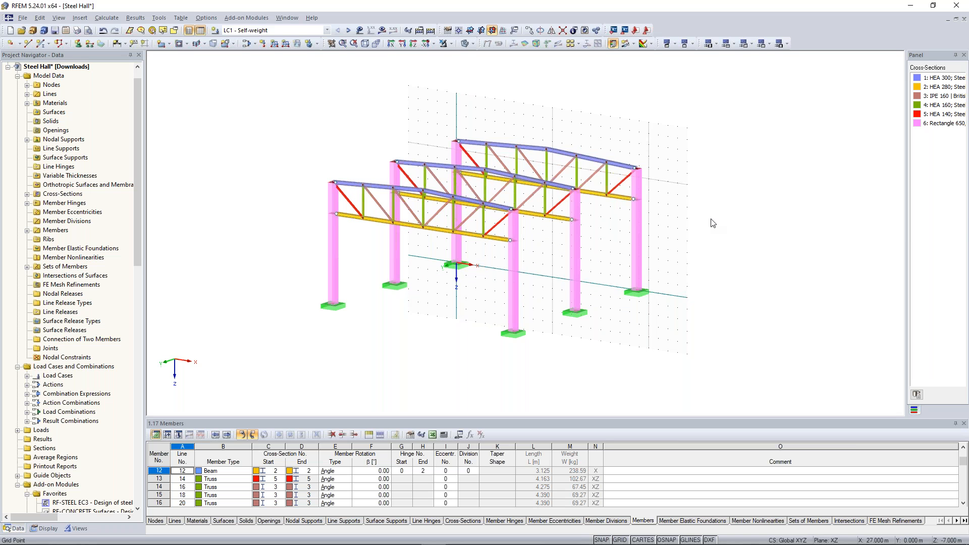
Switch the work plane to XY and view the three frames from above at an angle
left_click(470, 31)
left_click(469, 31)
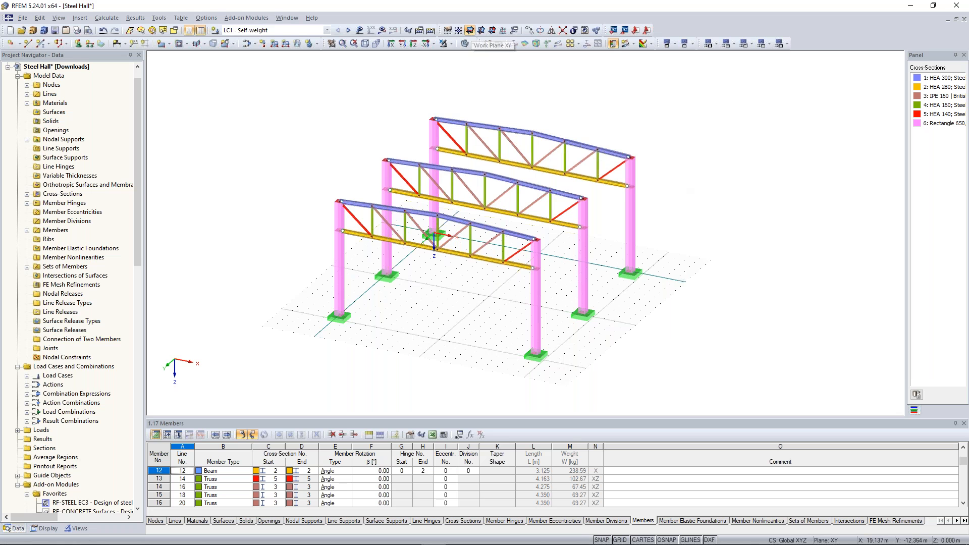
middle_click_drag(601, 173, 609, 147, "ctrl")
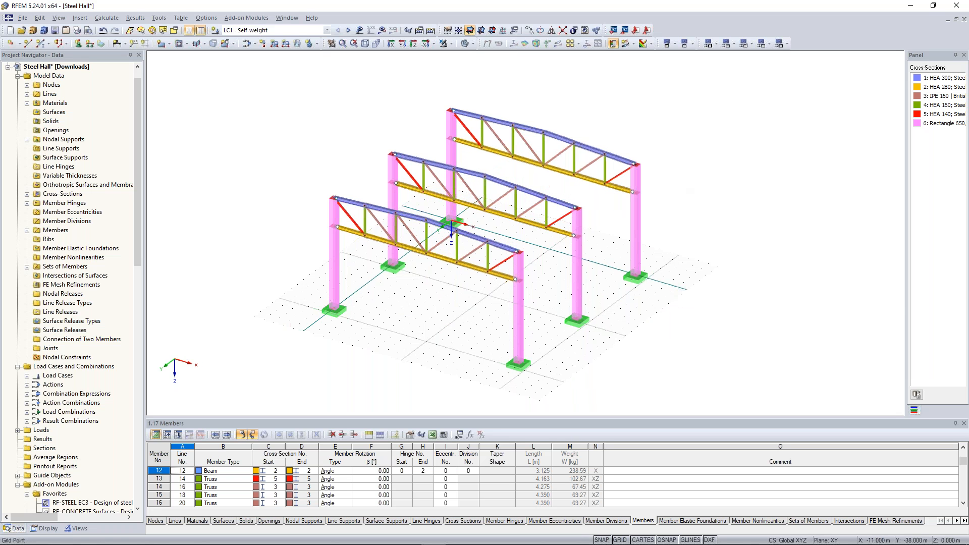
Start a new beam member without an end hinge and create a HEA 240 cross-section in Steel S 235 for it
left_click(399, 159)
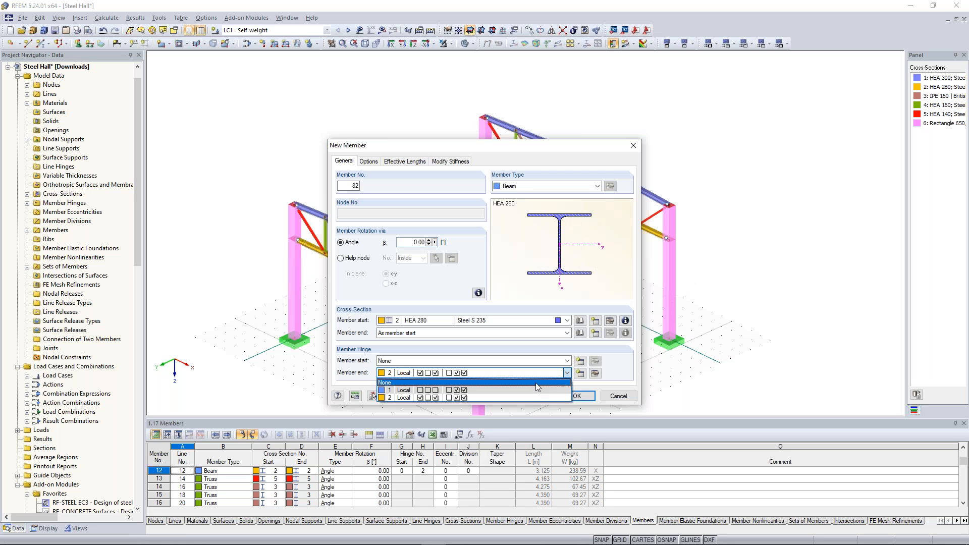
left_click(535, 382)
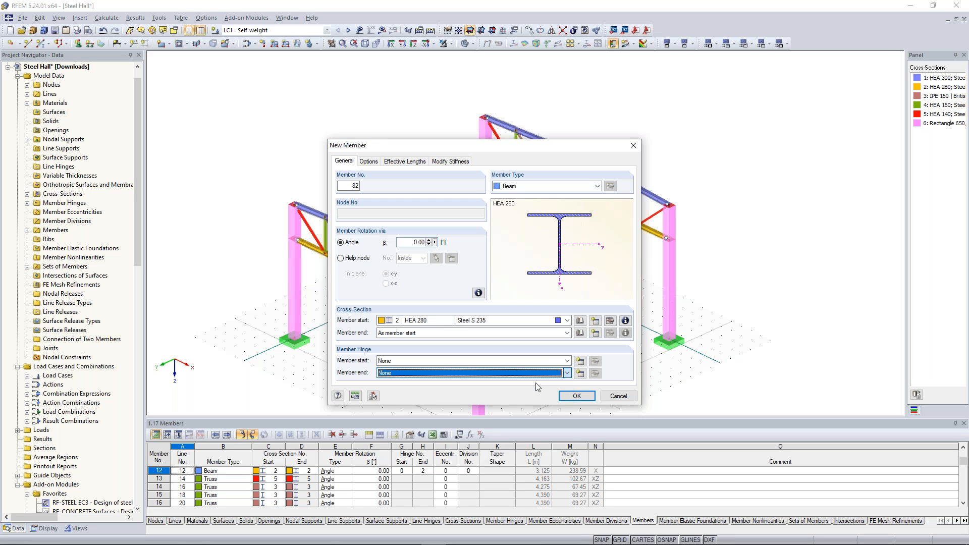
left_click(595, 322)
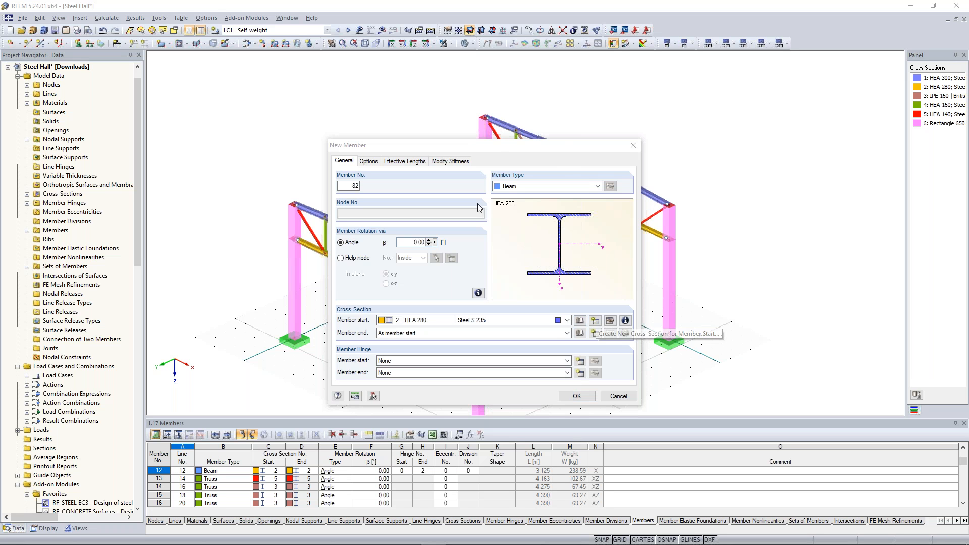
type("hea ")
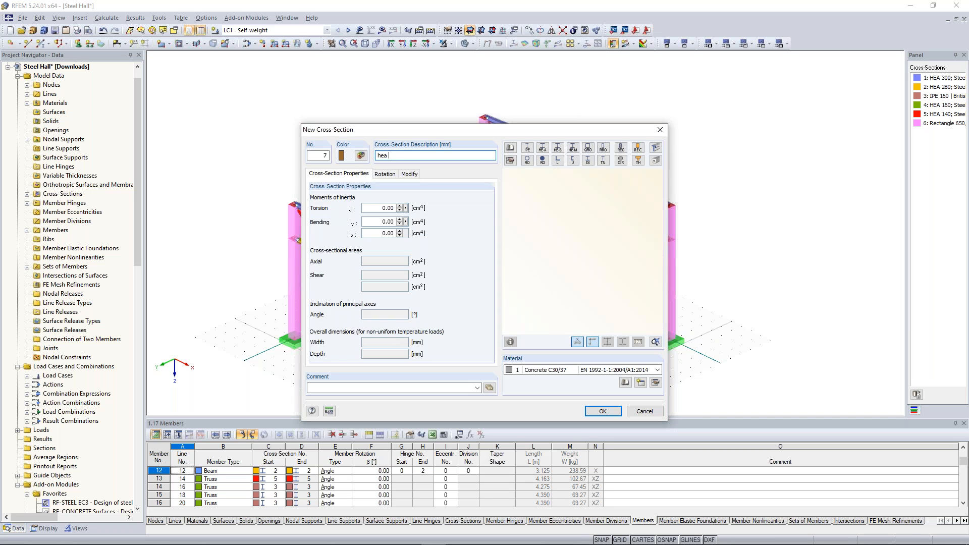
type("240")
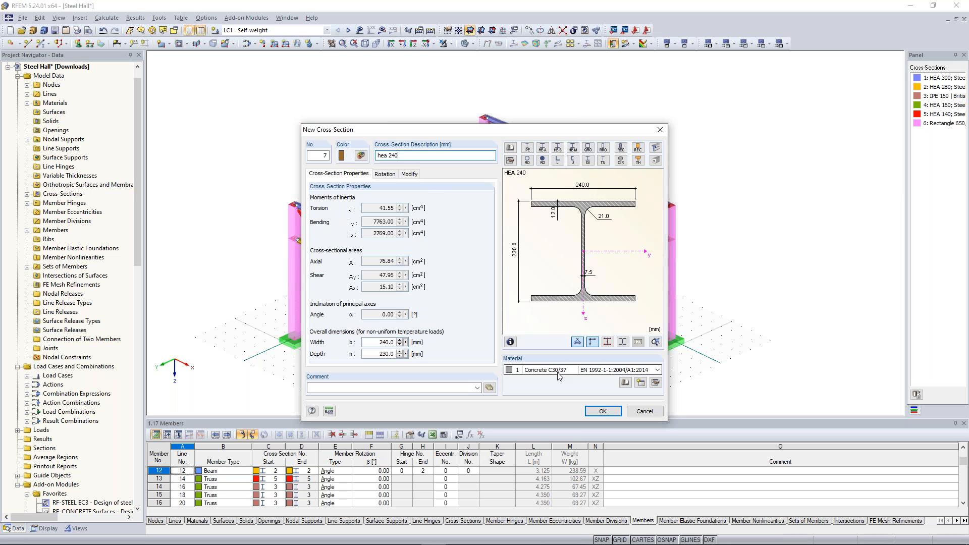
left_click(603, 411)
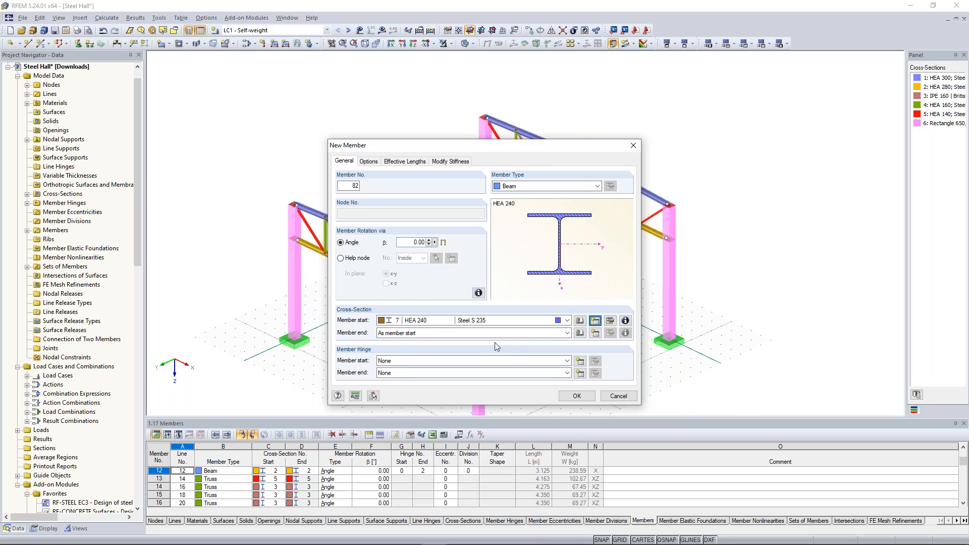
Assign member hinge 1 to both the start and the end of the new HEA 240 beam
left_click_drag(523, 153, 504, 246)
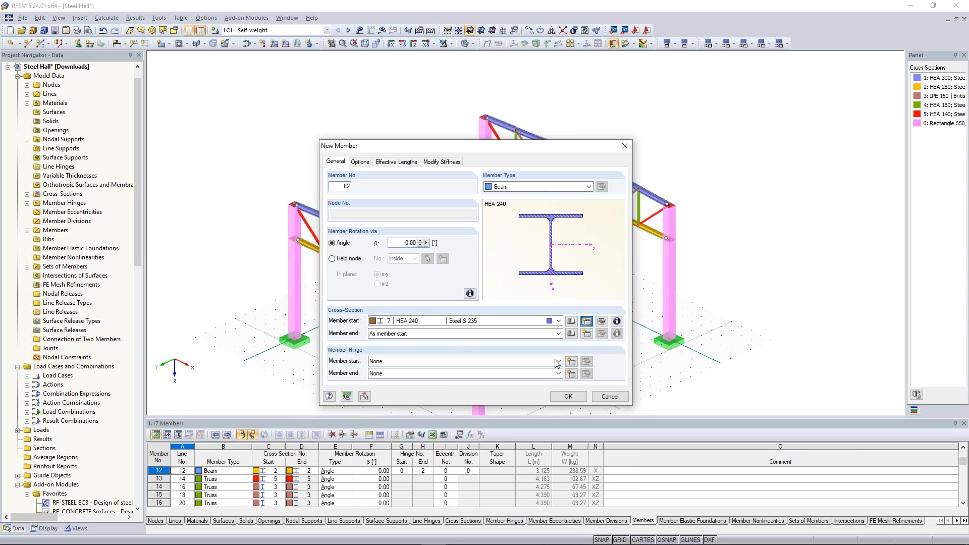
left_click(558, 362)
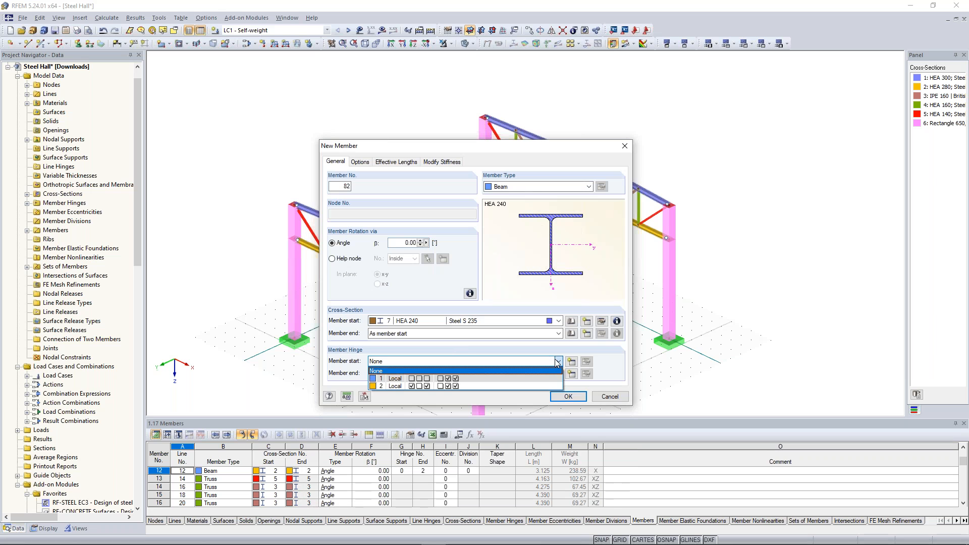
left_click(527, 378)
left_click(518, 374)
left_click(517, 390)
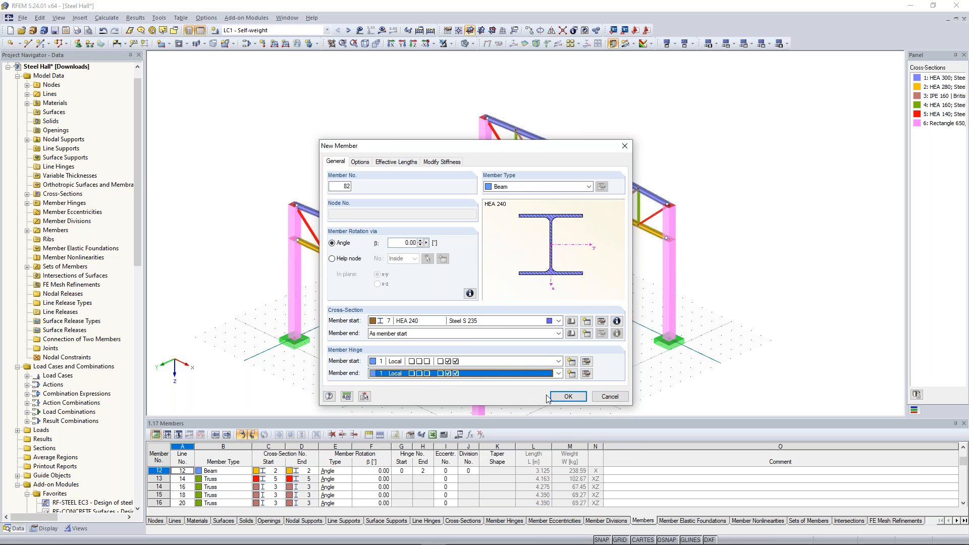
left_click(567, 397)
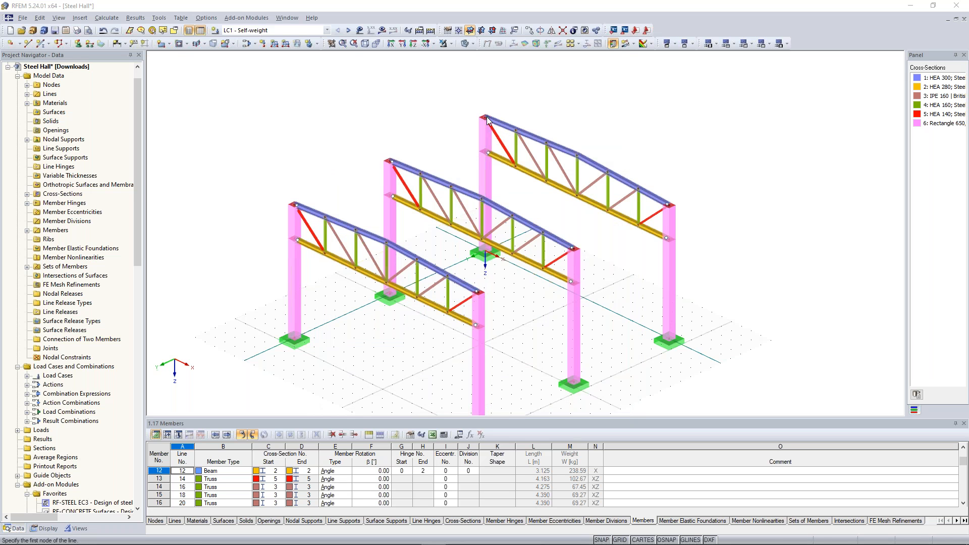
Connect the upper chords of the first two frames with HEA 240 beams at both column heads and at the ridge
left_click(484, 117)
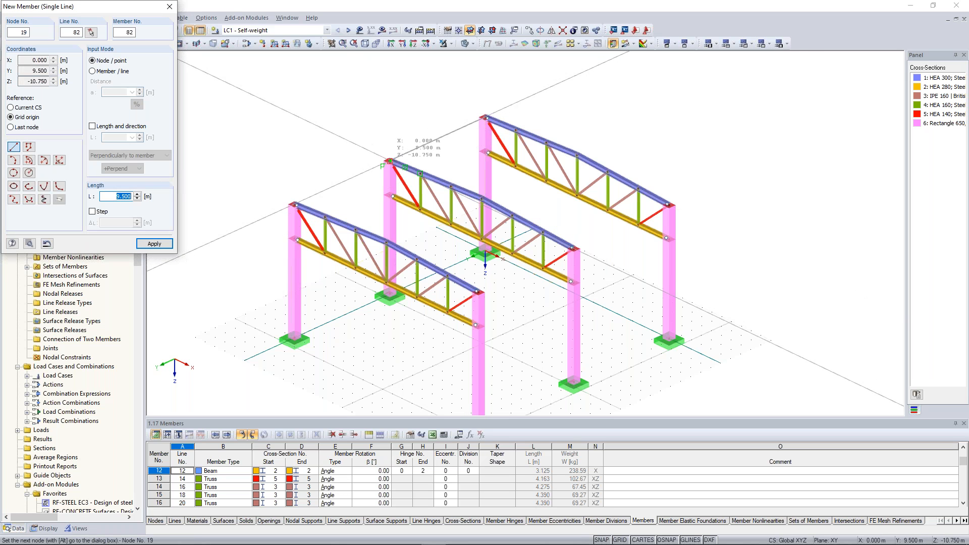
left_click(390, 161)
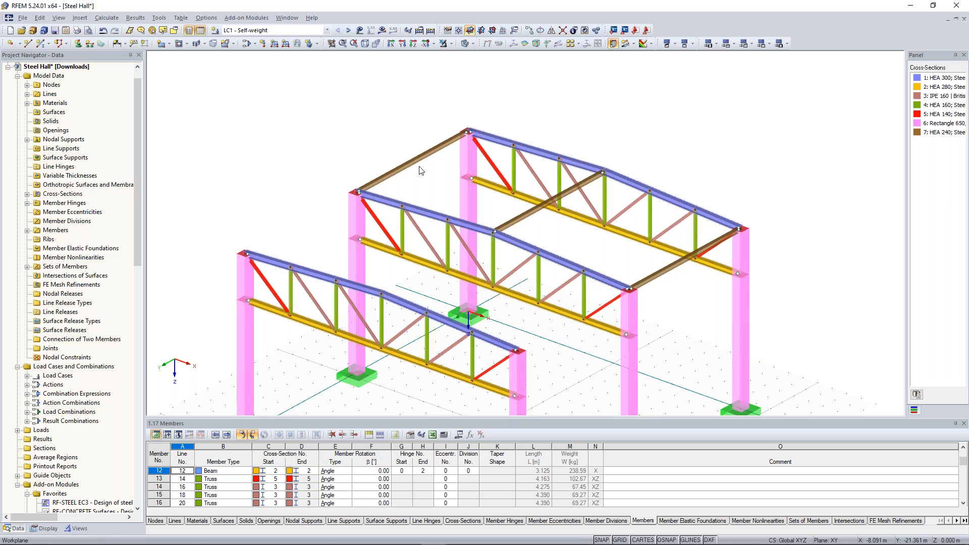
scroll(422, 169, "down", 2)
scroll(416, 152, "up", 2)
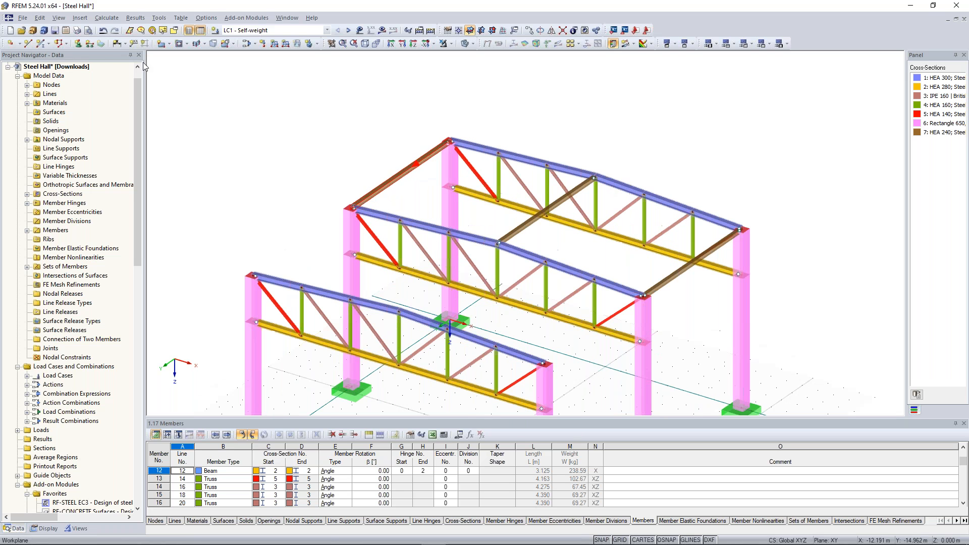
Add HEA 240 beams with hinge 1 at the start and no end hinge between the first two frames' intermediate upper chord nodes
left_click(42, 44)
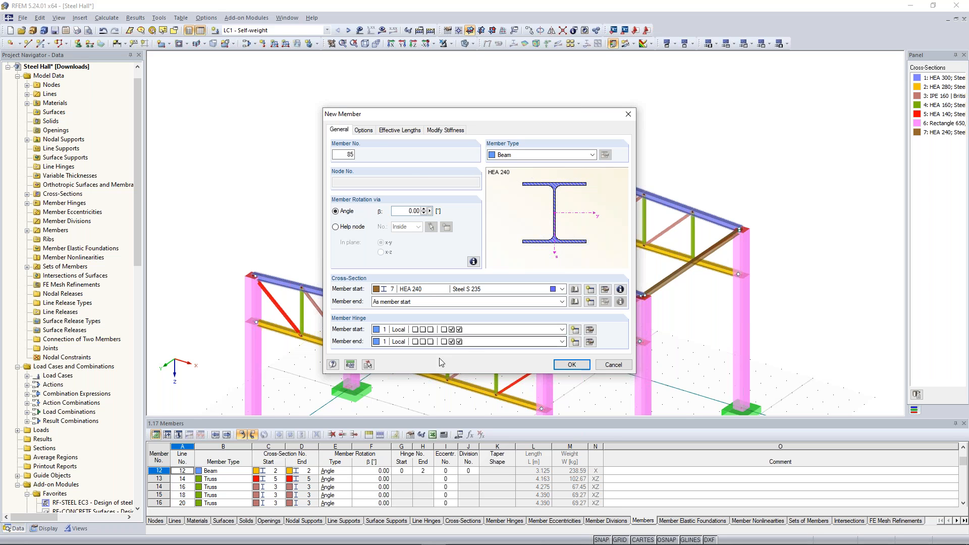
left_click(545, 343)
left_click(510, 349)
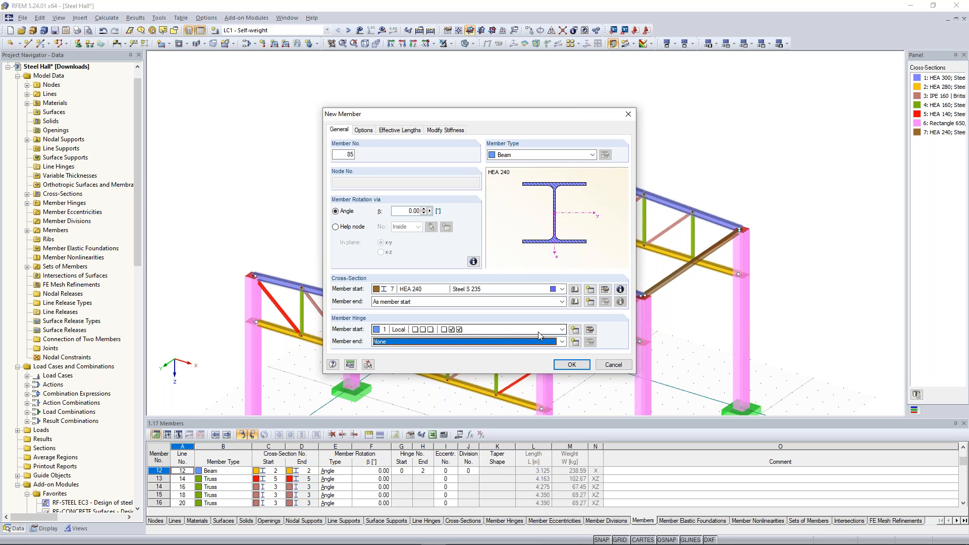
left_click(581, 369)
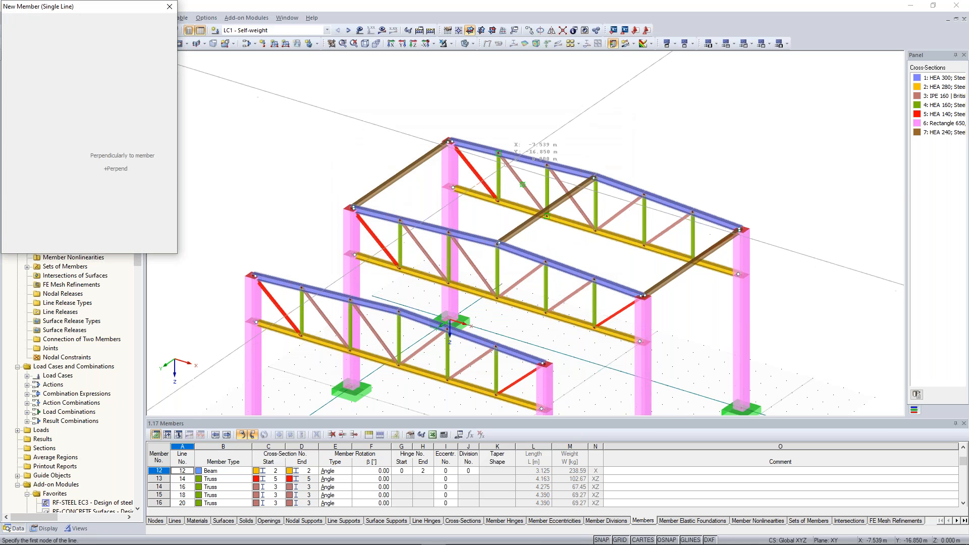
left_click(498, 152)
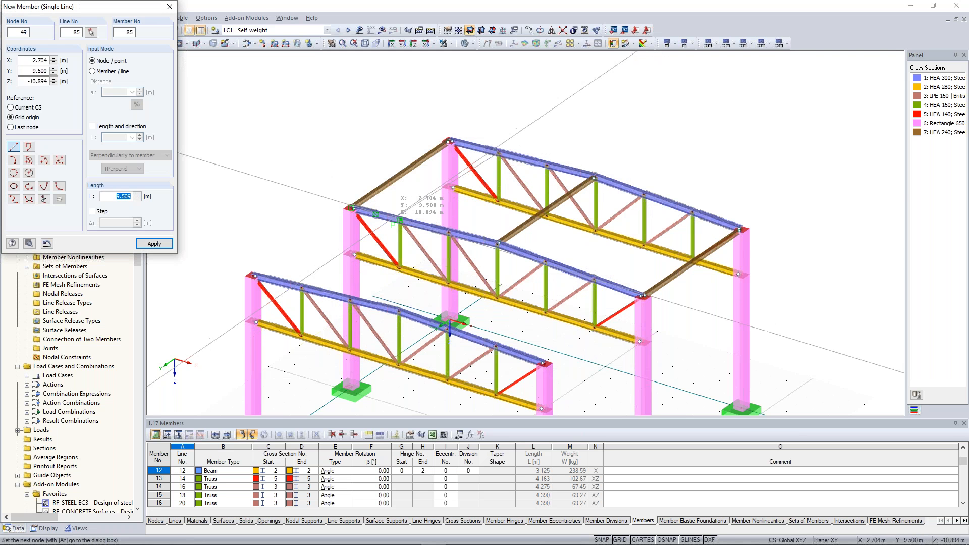
key("alt")
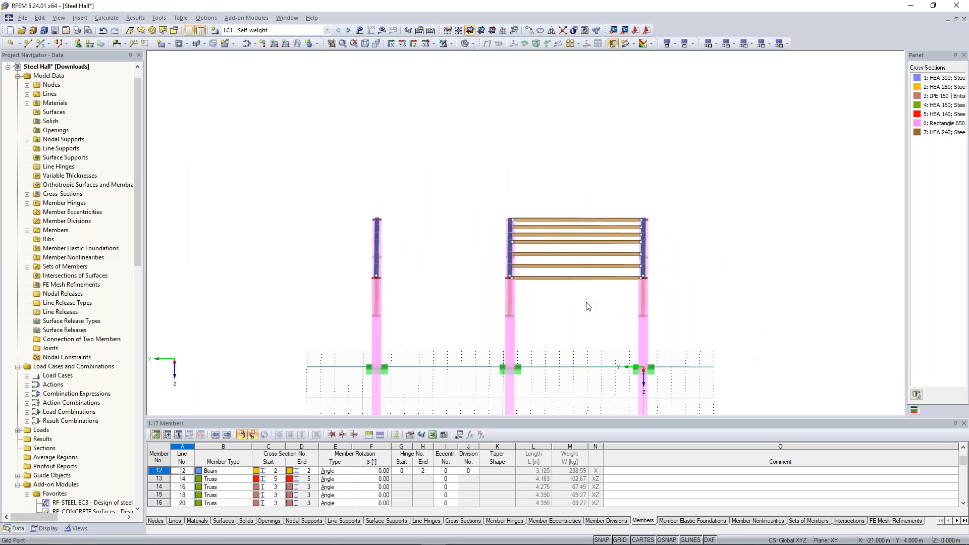
Copy the seven HEA 240 beams of the first bay into the bay between the middle and third frames
middle_click_drag(586, 302, 591, 296, "ctrl")
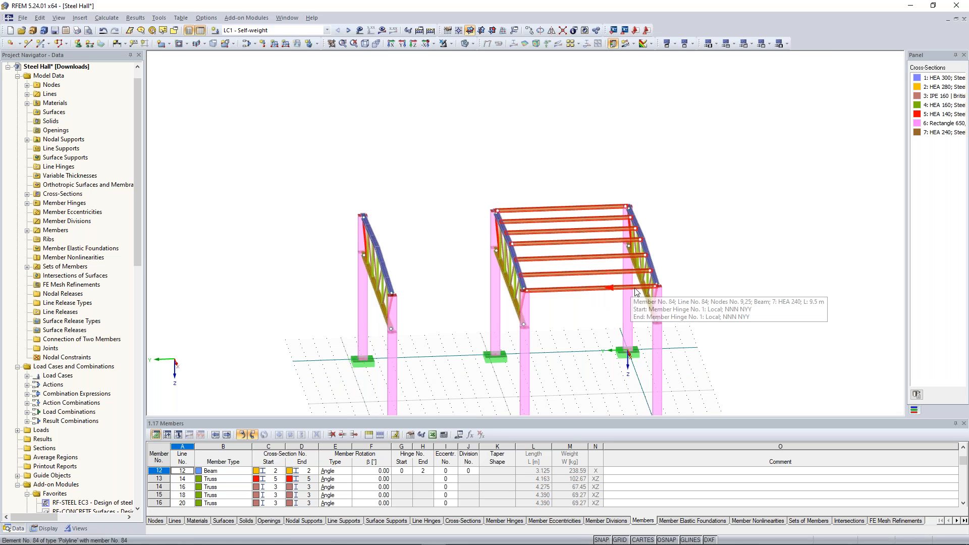
left_click_drag(630, 288, 527, 297, "ctrl")
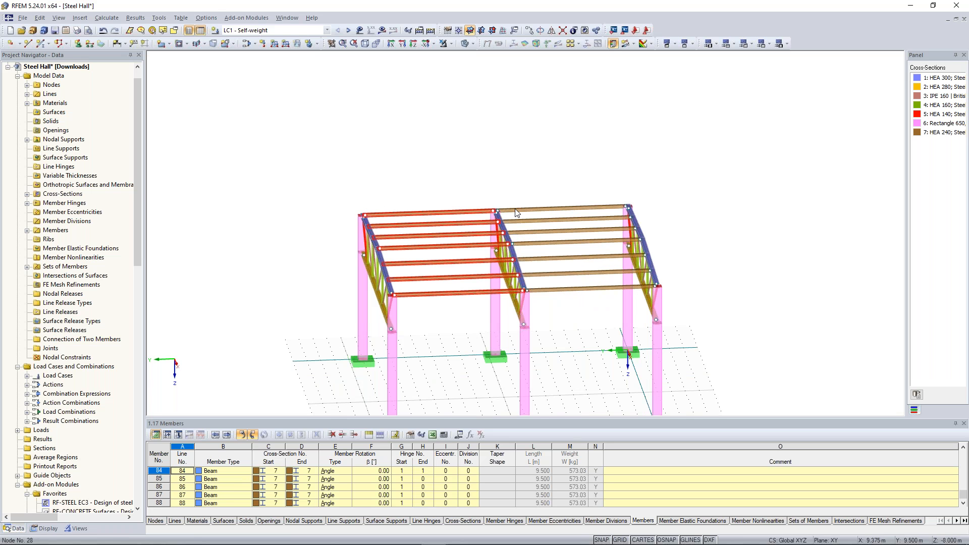
left_click(473, 165)
middle_click_drag(482, 165, 711, 188, "ctrl")
scroll(740, 228, "down", 1)
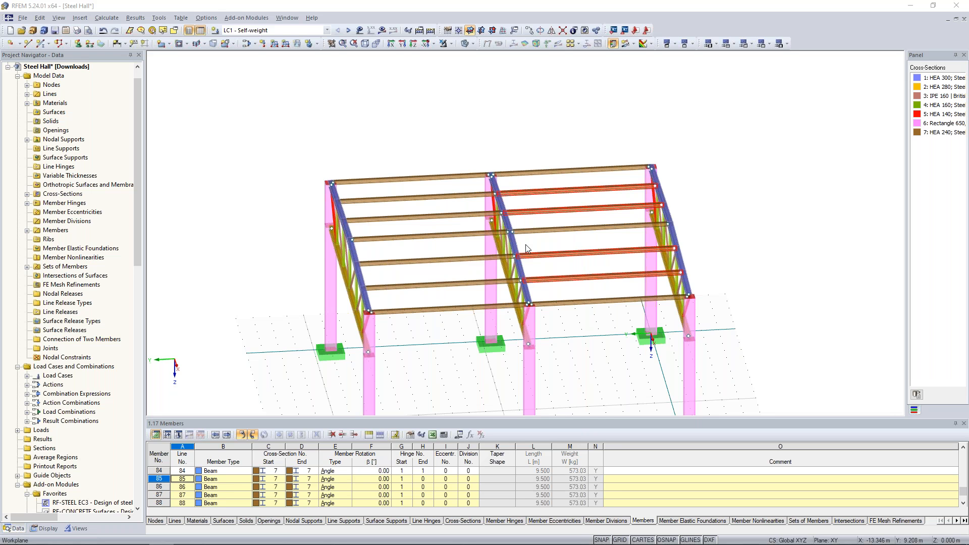
Examine up close how the HEA 240 beams of both bays meet at the middle frame's upper chord nodes
scroll(526, 244, "up", 5)
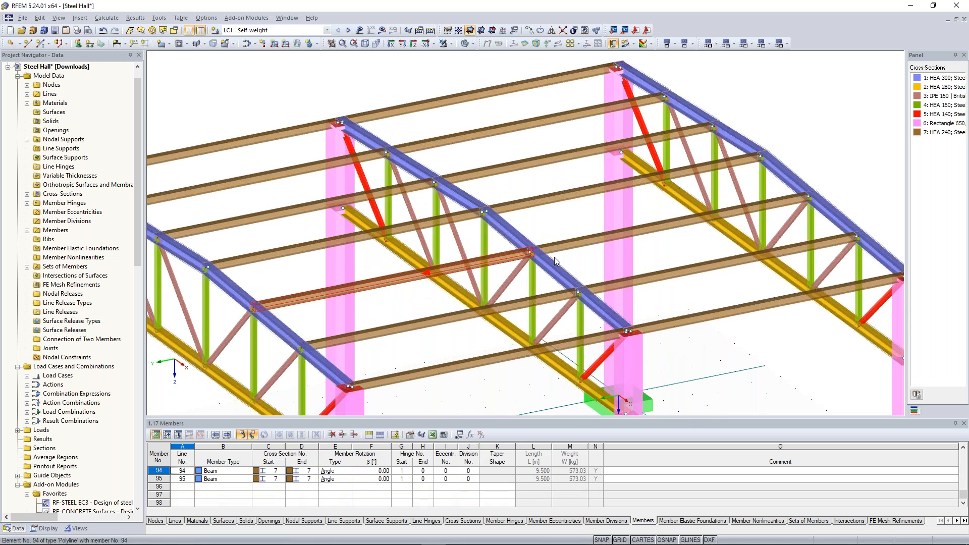
left_click(584, 261)
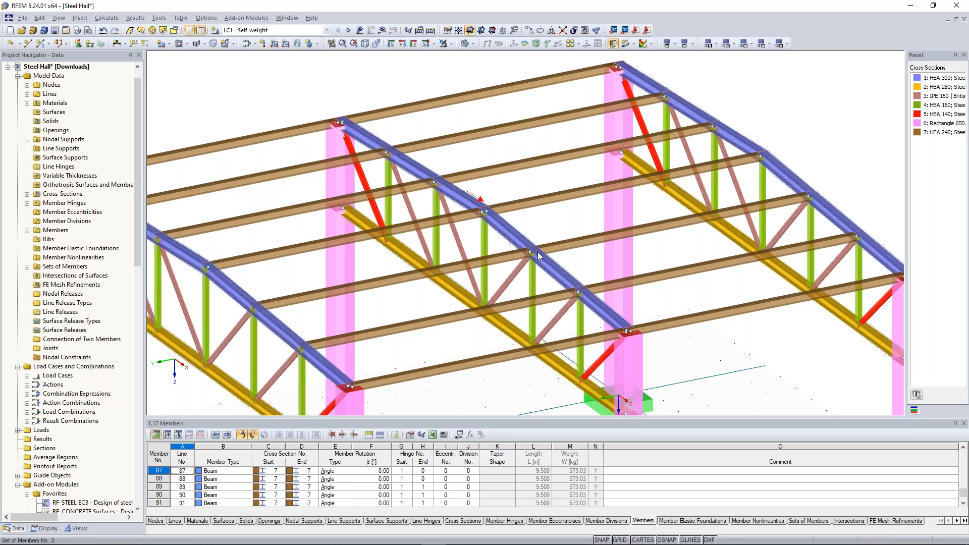
scroll(531, 253, "up", 2)
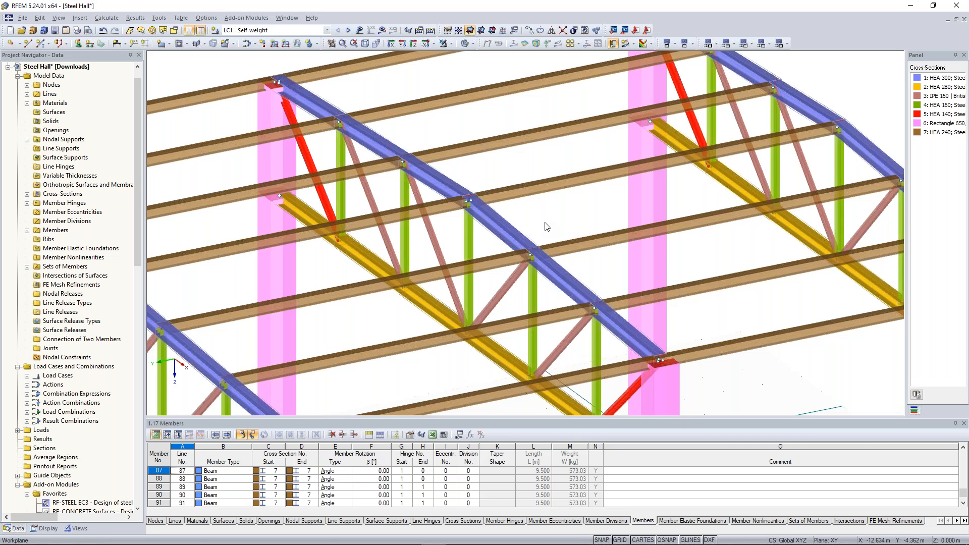
scroll(533, 261, "up", 1)
middle_click_drag(533, 261, 465, 276)
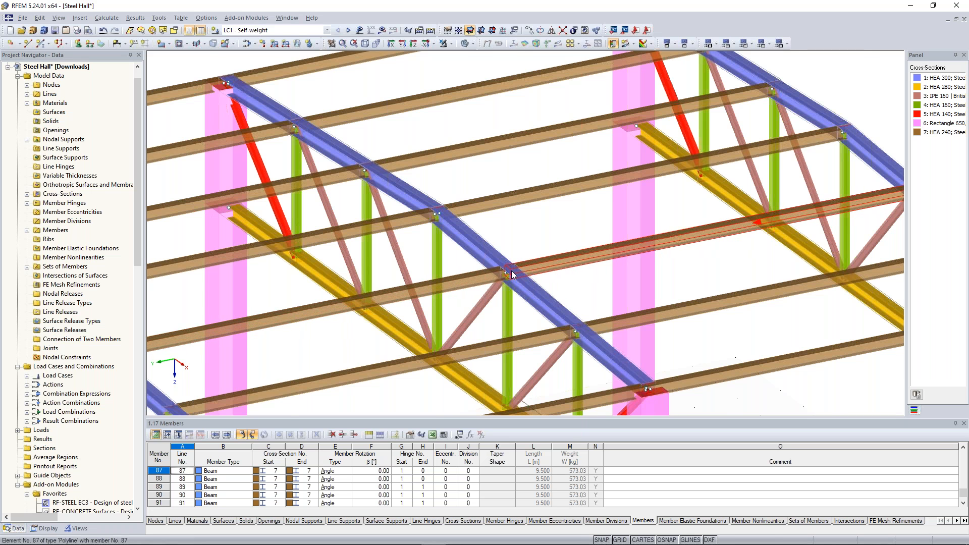
scroll(508, 271, "up", 1)
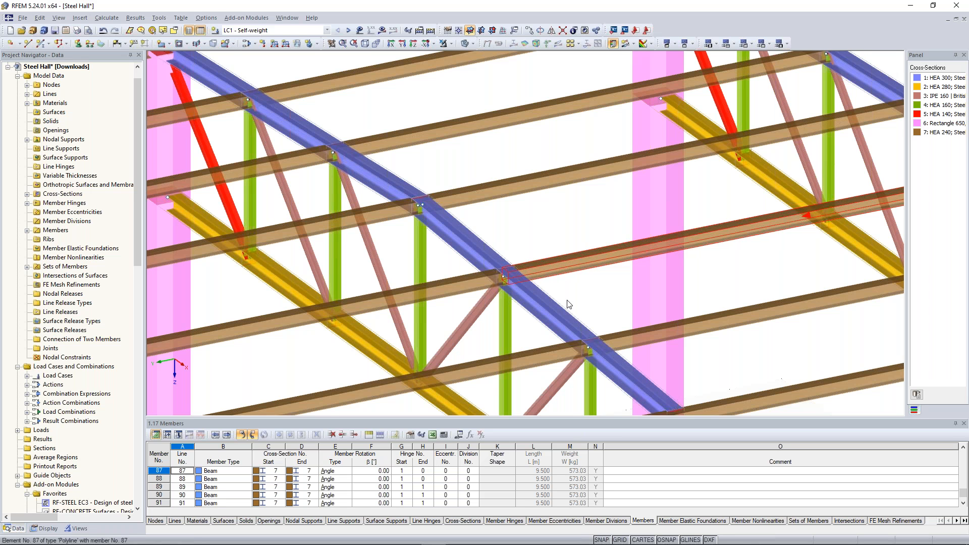
scroll(562, 295, "up", 1)
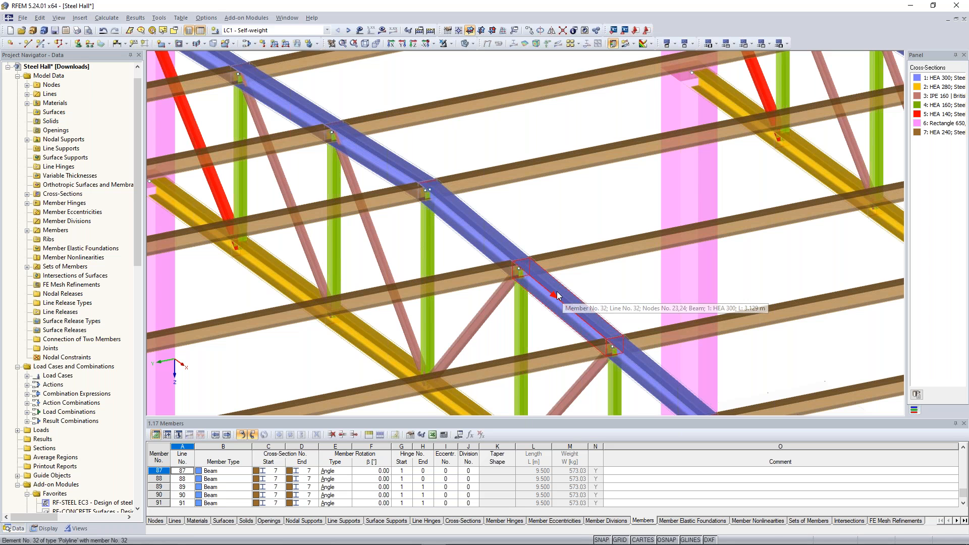
scroll(560, 225, "up", 1)
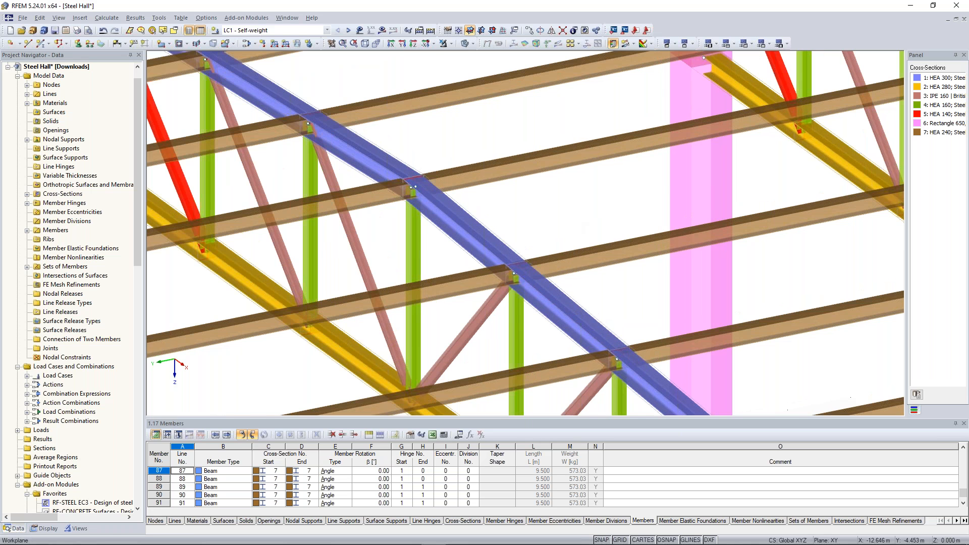
scroll(557, 226, "down", 5)
Select the first bay's four intermediate beams and define a special-type global hinge for them with φY and φZ marked as special
left_click(603, 287)
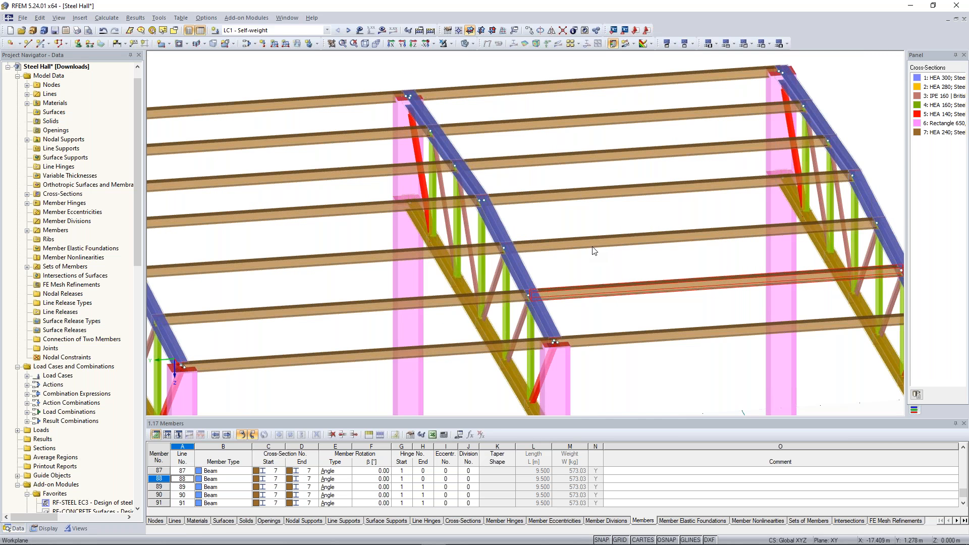
left_click(599, 241, "ctrl")
left_click(538, 158, "ctrl")
left_click(531, 126, "ctrl")
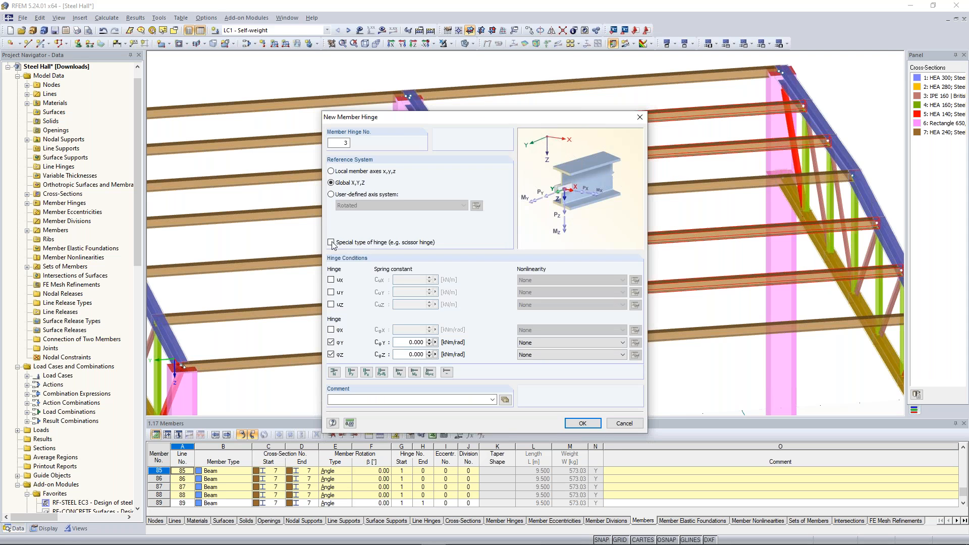
left_click(331, 243)
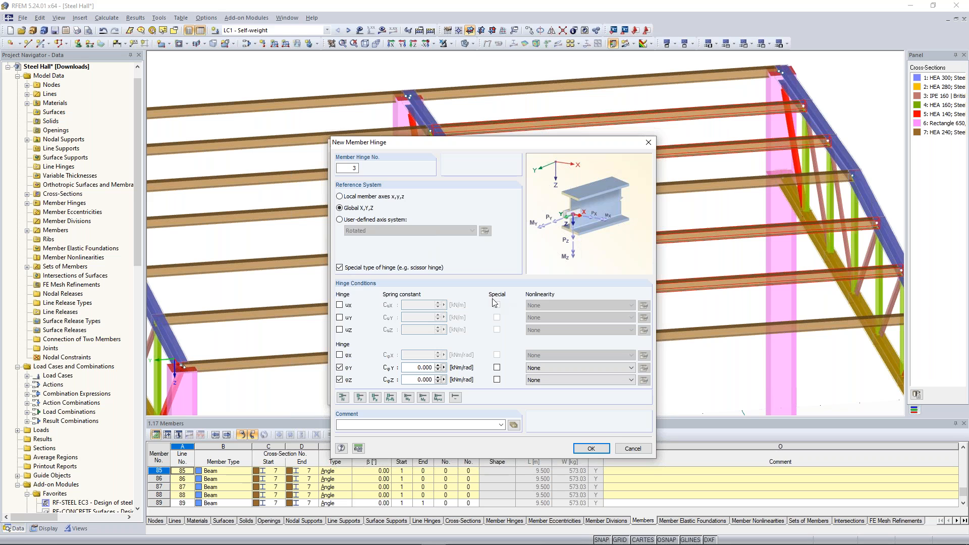
left_click(496, 381)
left_click(497, 368)
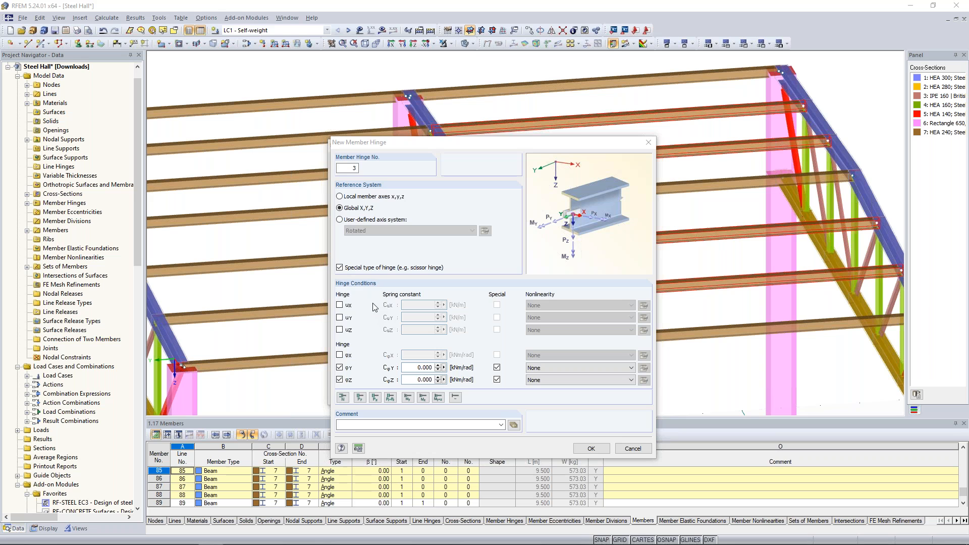
Add special releases for uY and φX to the global hinge and assign it to the end of the four beams
left_click(340, 317)
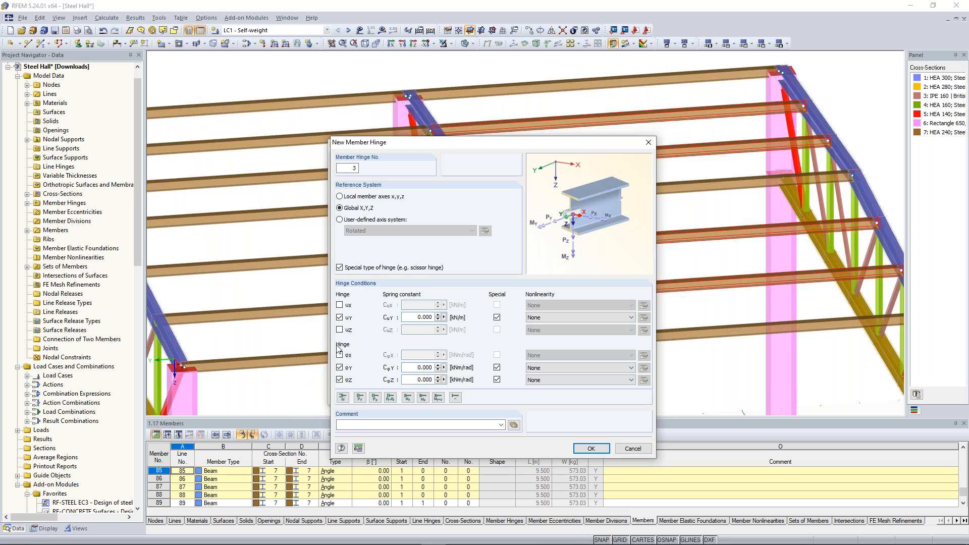
left_click(347, 357)
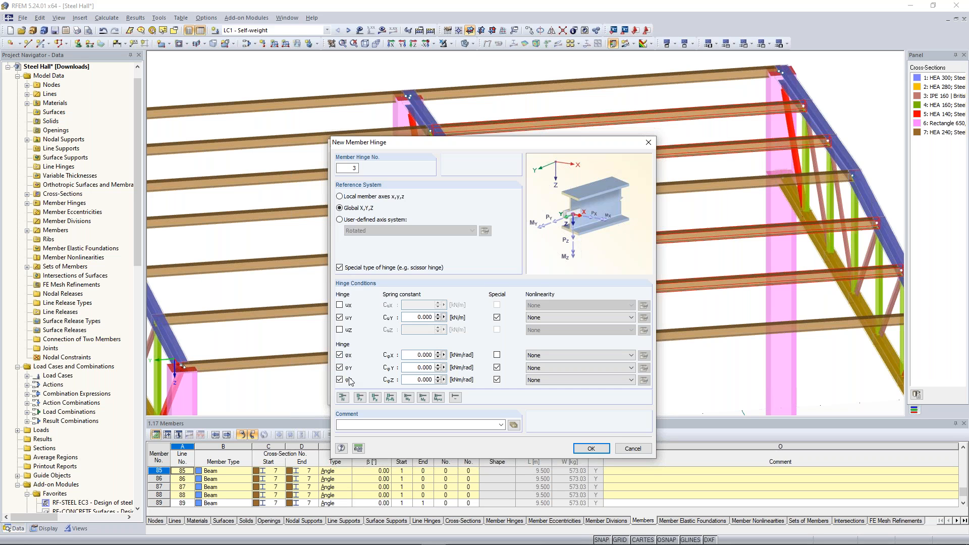
left_click(497, 356)
left_click(592, 449)
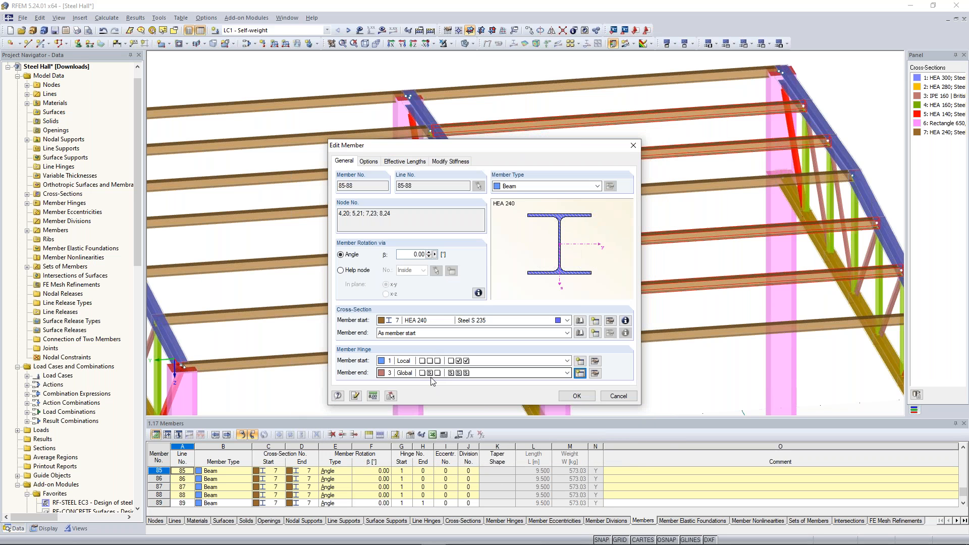
Confirm the first bay's hinge change and assign the global member hinge 3 to the start of the second bay's four intermediate beams
left_click(585, 396)
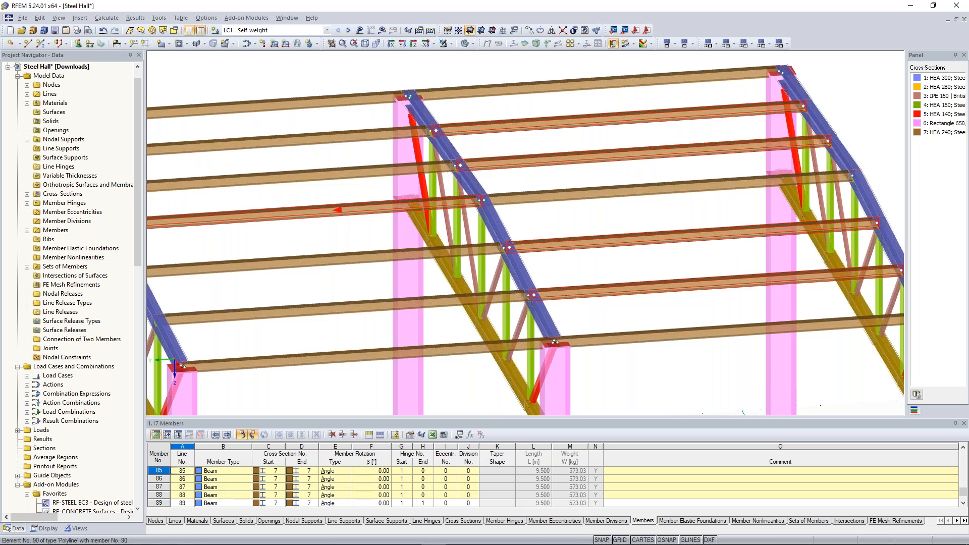
middle_click_drag(462, 231, 463, 322, "ctrl")
scroll(463, 328, "down", 2)
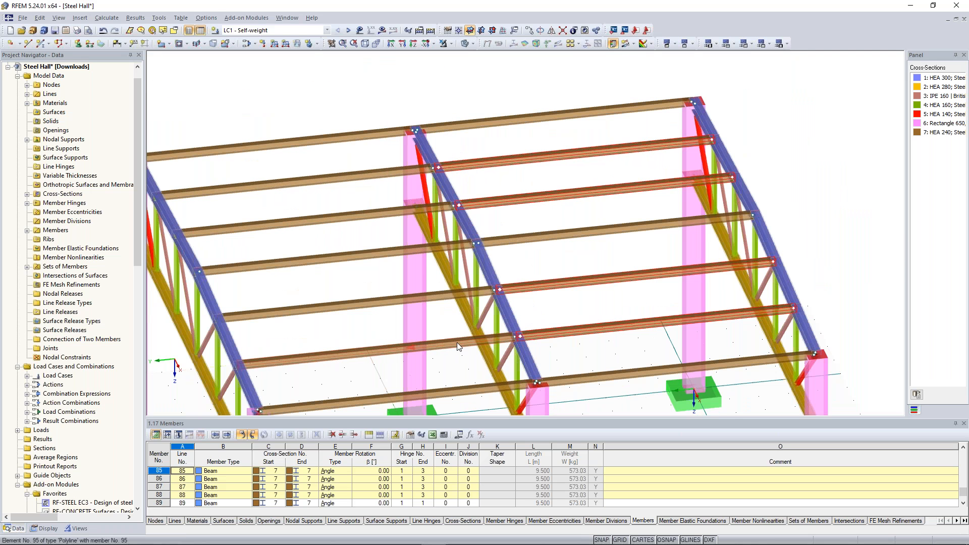
left_click(408, 205, "ctrl")
left_click(388, 174, "ctrl")
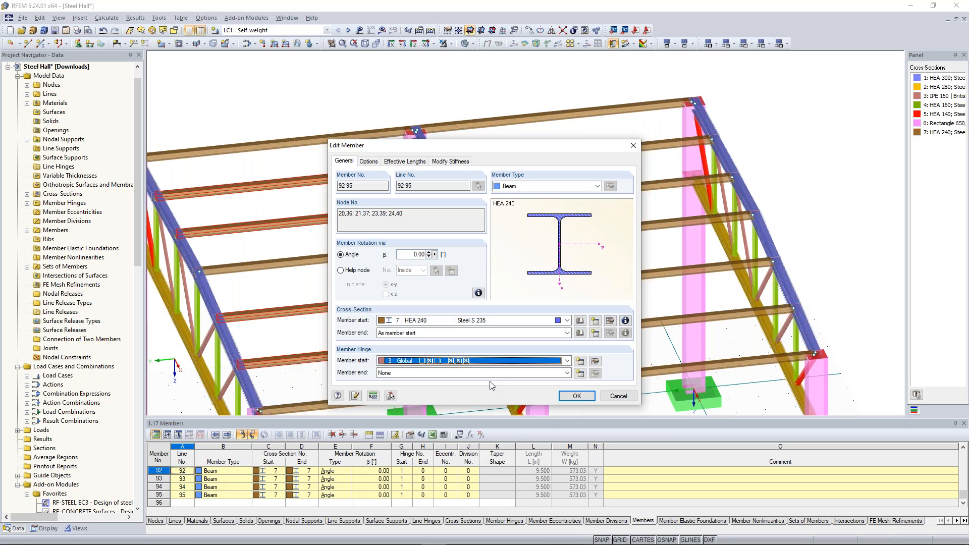
key("Return")
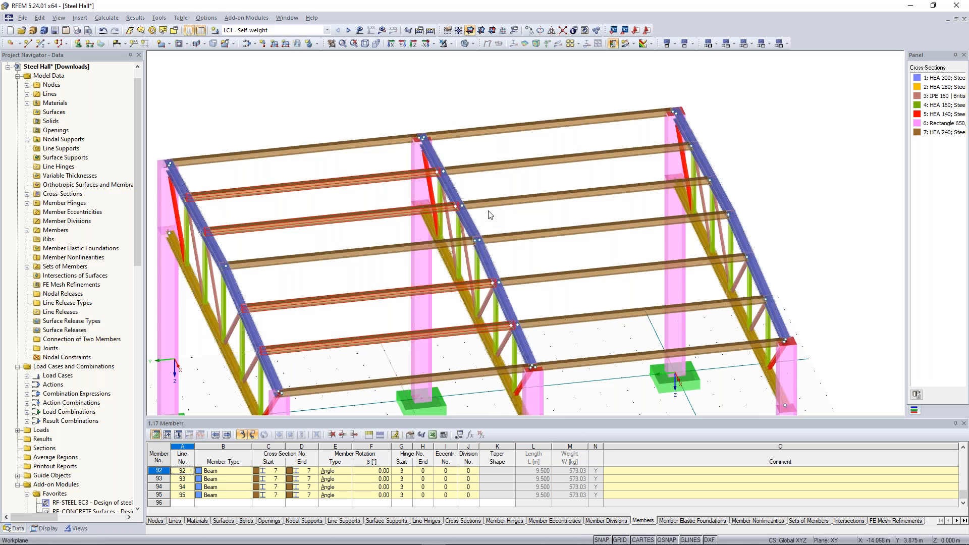
Select all seven HEA 240 beams of the second bay and assign member hinge 4 to their ends
scroll(367, 110, "down", 3)
middle_click_drag(368, 110, 336, 98, "ctrl")
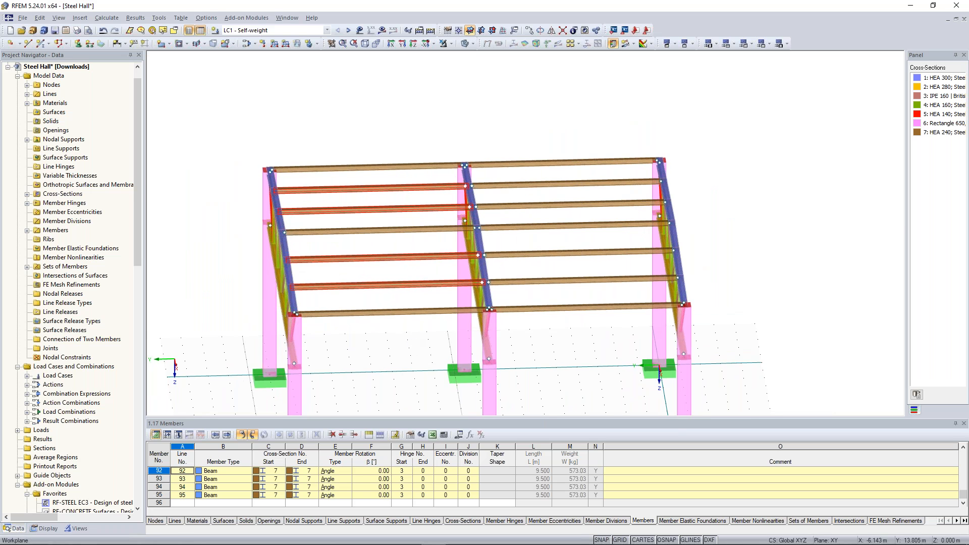
middle_click_drag(388, 330, 371, 305, "ctrl")
left_click(378, 313)
left_click_drag(394, 337, 366, 161)
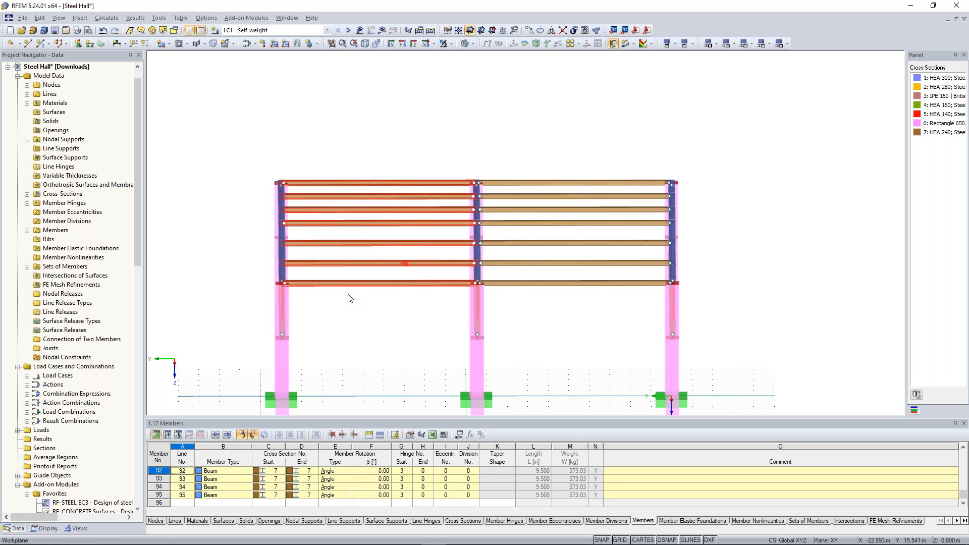
right_click_drag(350, 299, 399, 236)
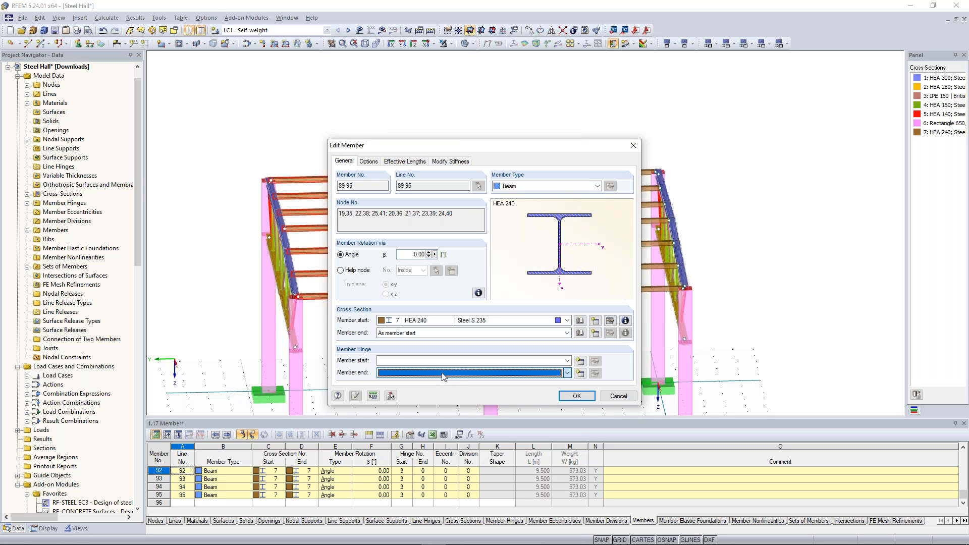
middle_click_drag(333, 126, 366, 127, "ctrl")
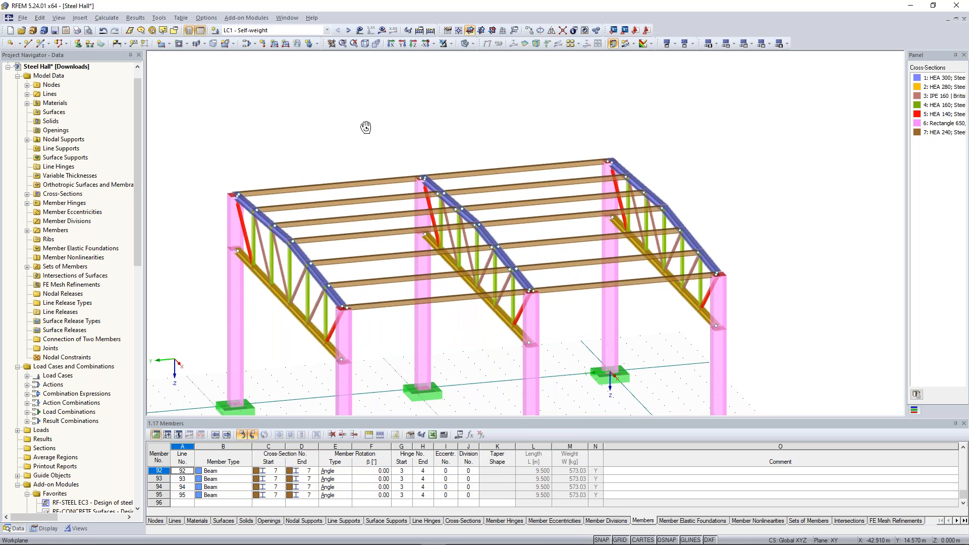
Set up a new member of type Tension with the solid round cross-section RD 20 in Steel S 235
middle_click_drag(366, 127, 404, 159, "ctrl")
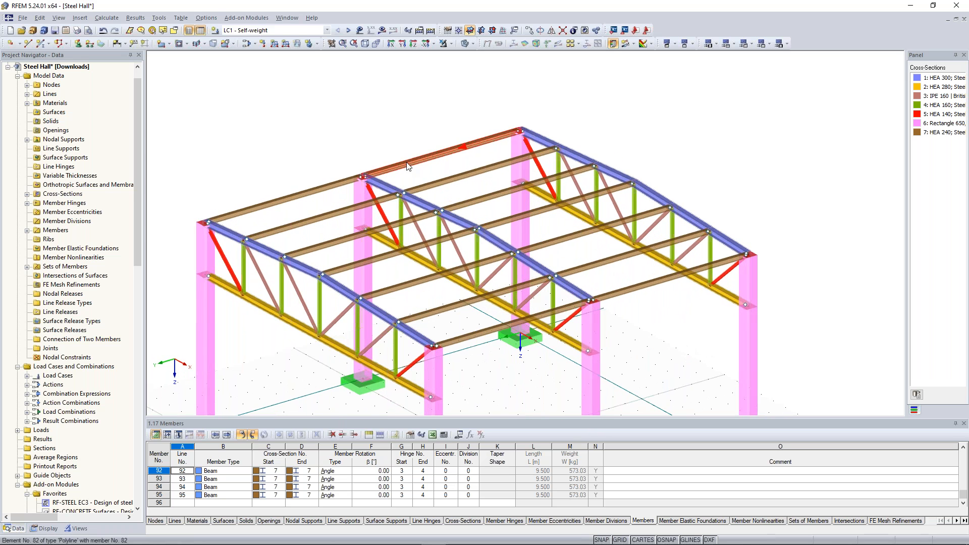
scroll(388, 151, "down", 2)
middle_click_drag(294, 148, 369, 125, "ctrl")
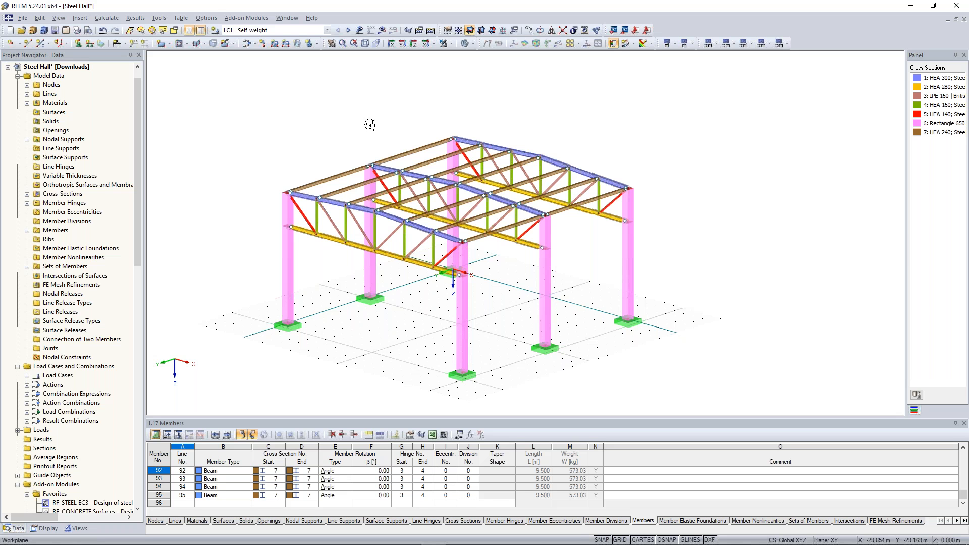
middle_click_drag(370, 125, 362, 125, "ctrl")
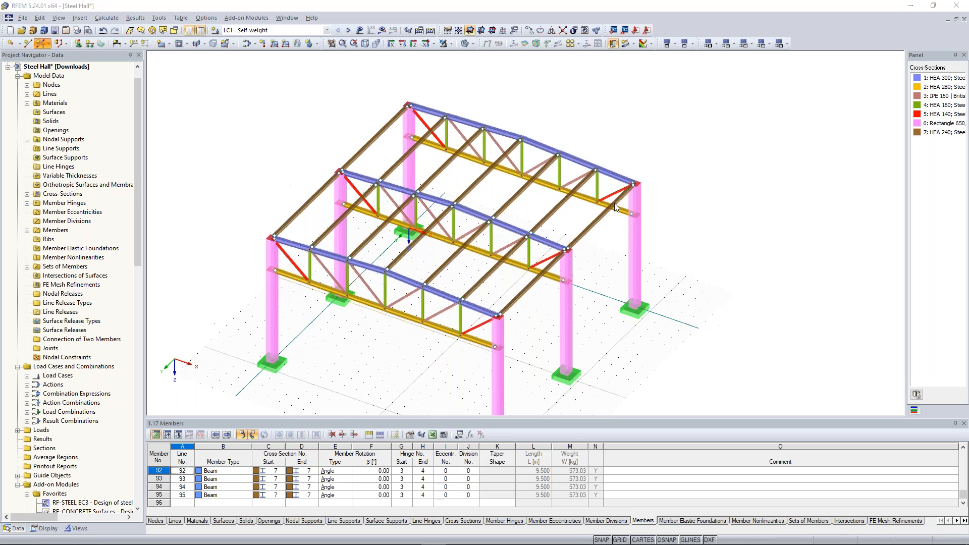
left_click(598, 186)
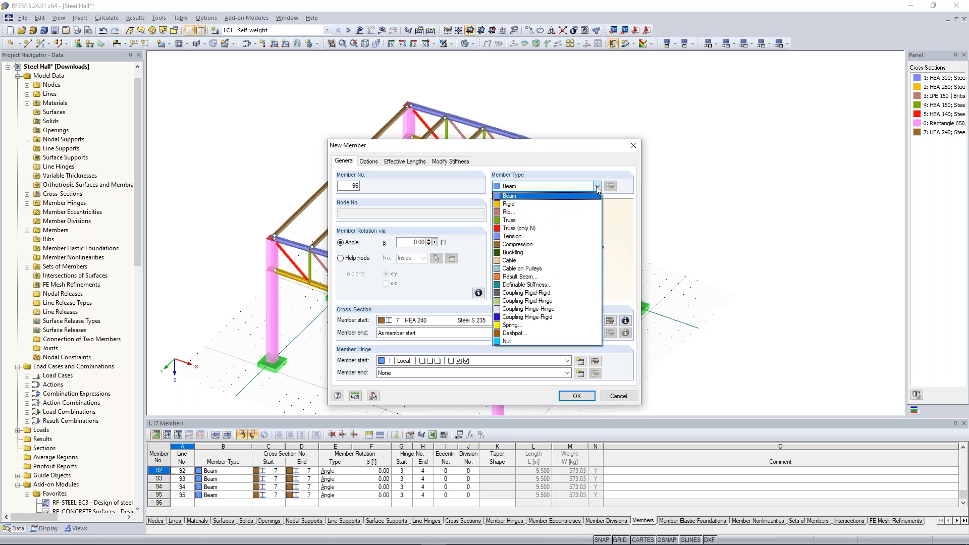
left_click(555, 236)
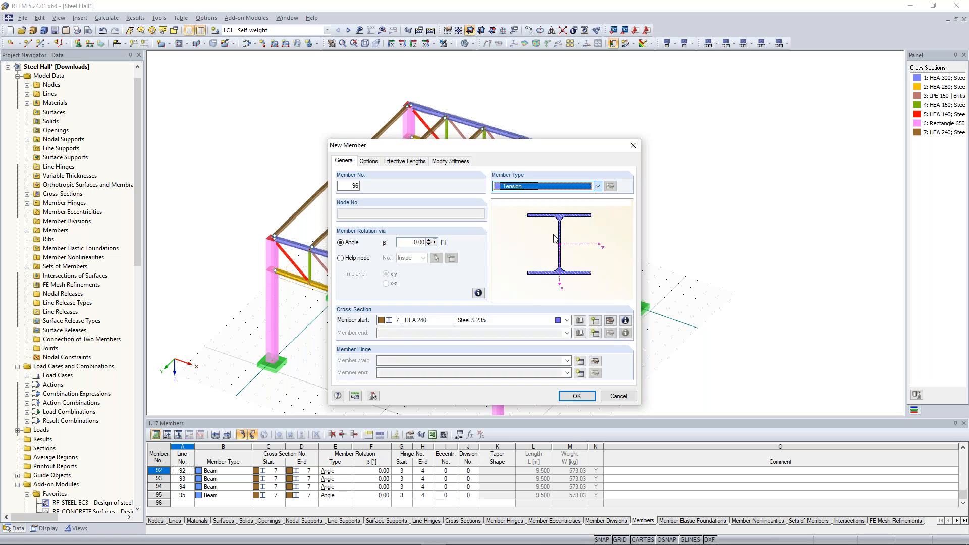
left_click(595, 320)
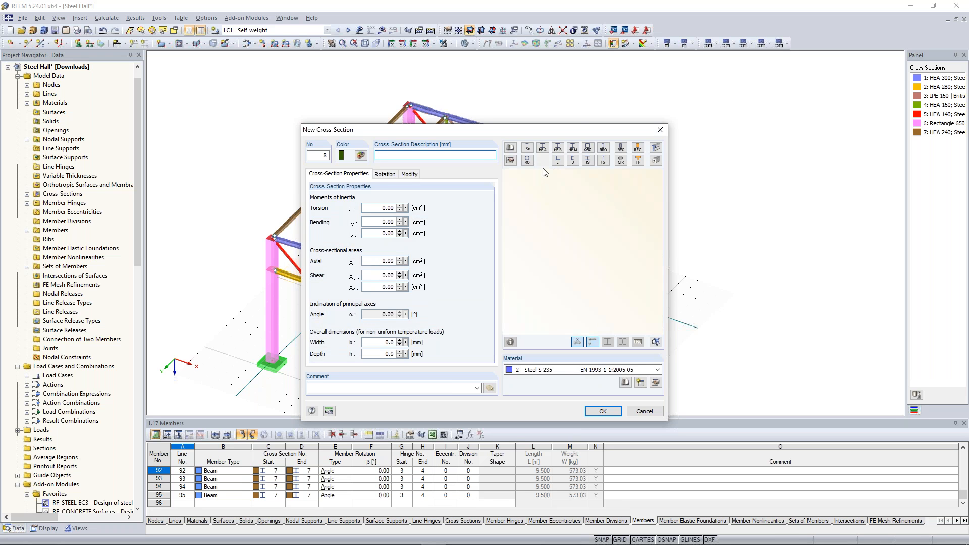
left_click(544, 164)
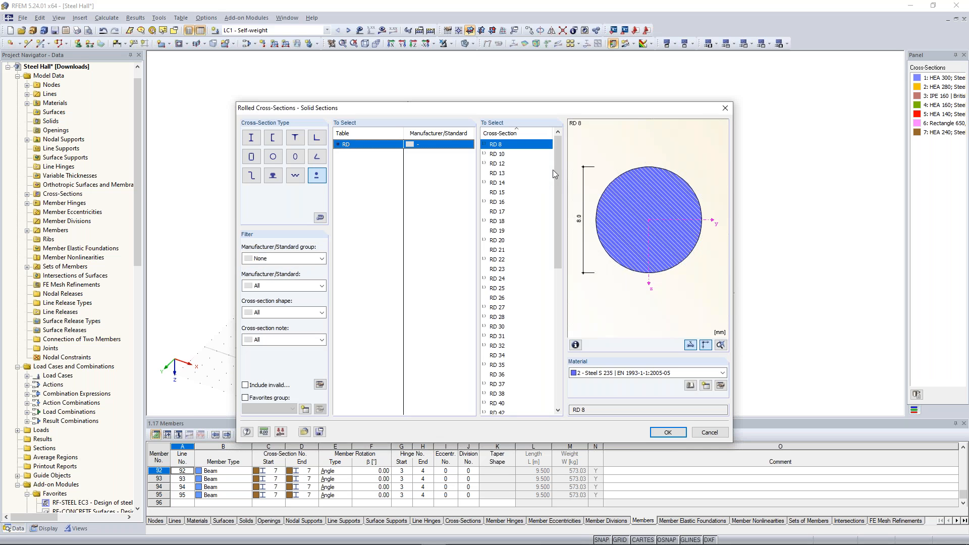
left_click(502, 242)
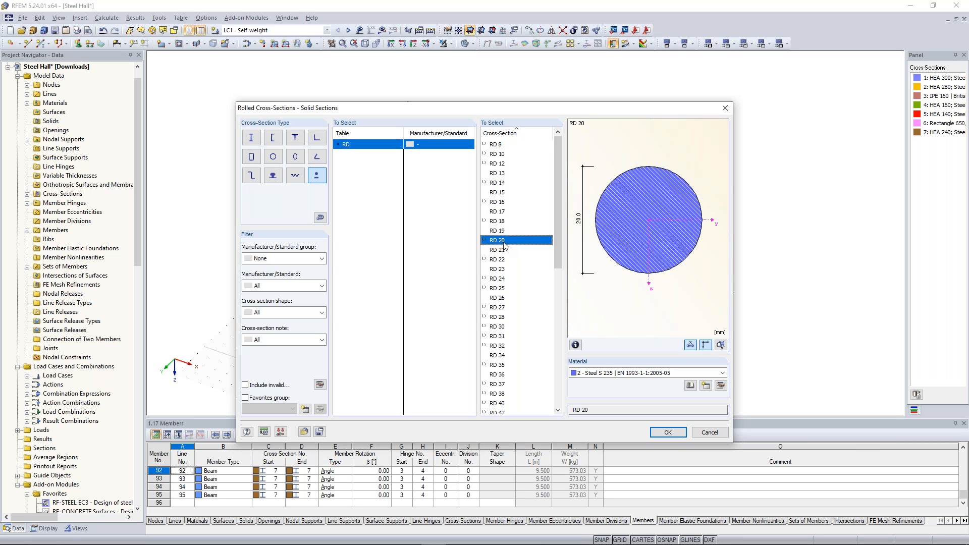
left_click(663, 435)
left_click(602, 410)
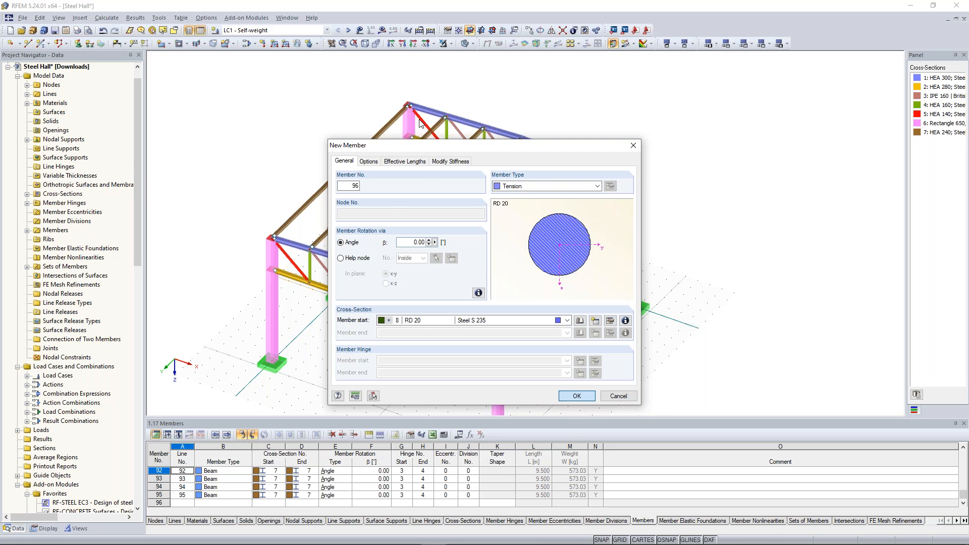
Draw RD 20 tension members as two X-bracings in the first bay's roof, connecting eaves and ridge nodes of the first and middle frames
key("Return")
scroll(645, 162, "up", 5)
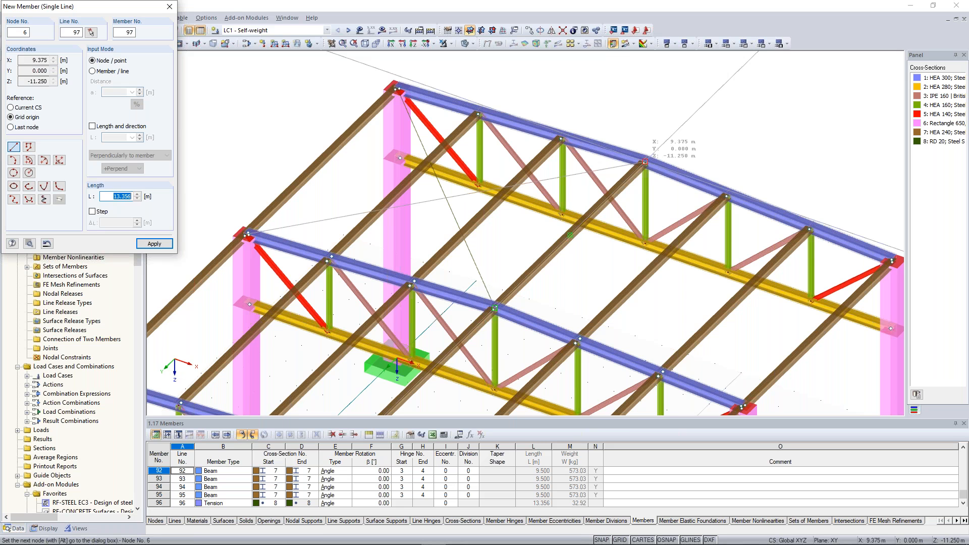
left_click(645, 162)
left_click(495, 308)
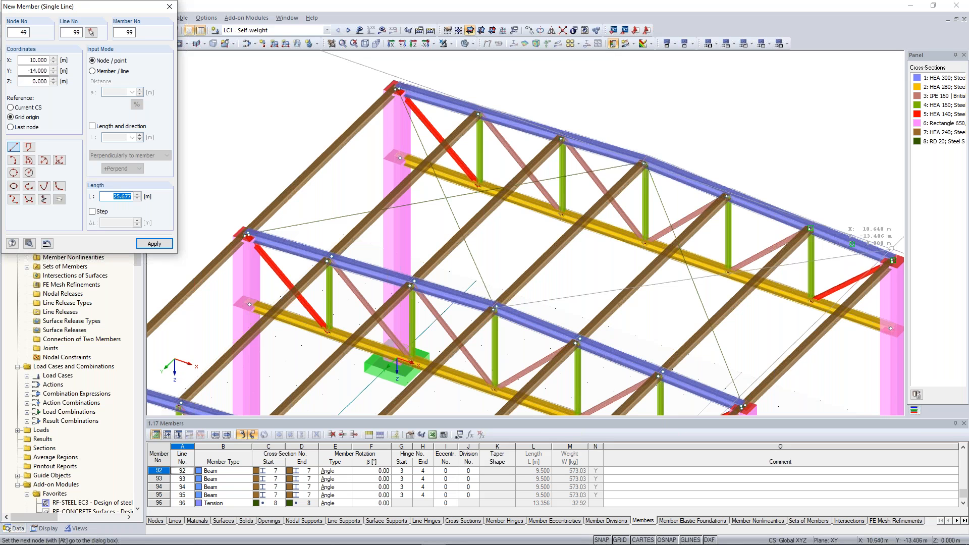
left_click(891, 261)
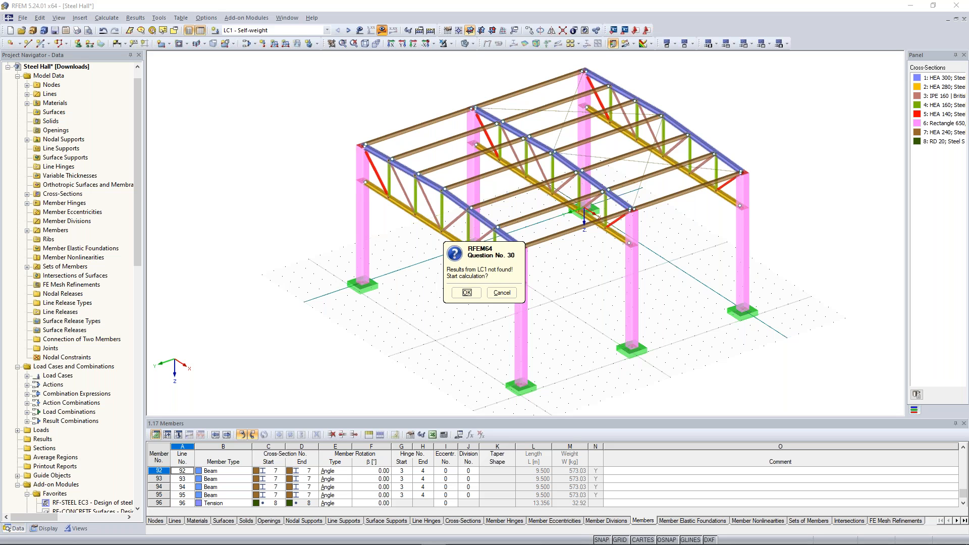
Calculate load case LC1 - Self-weight and display the member moments My on the whole hall
key("Return")
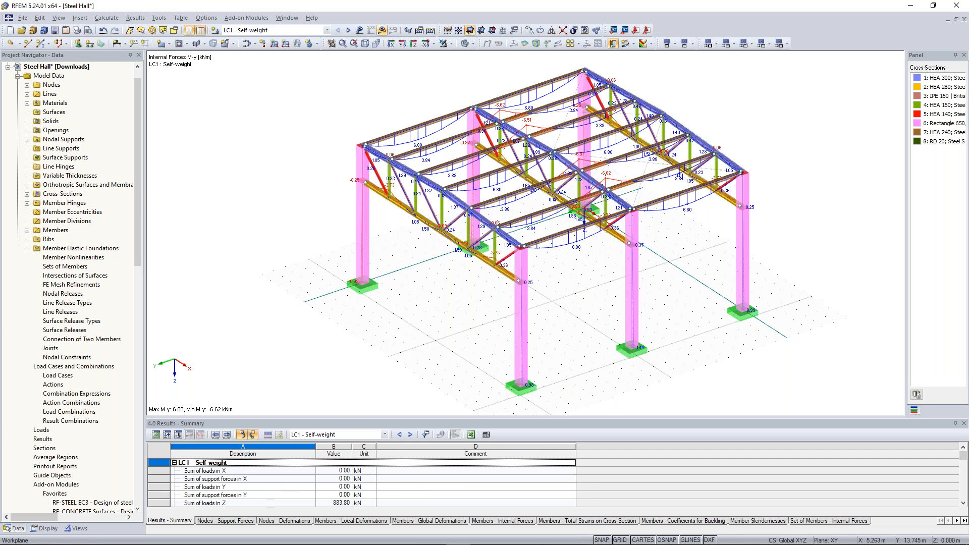
middle_click_drag(430, 288, 519, 283, "ctrl")
middle_click_drag(802, 130, 699, 120)
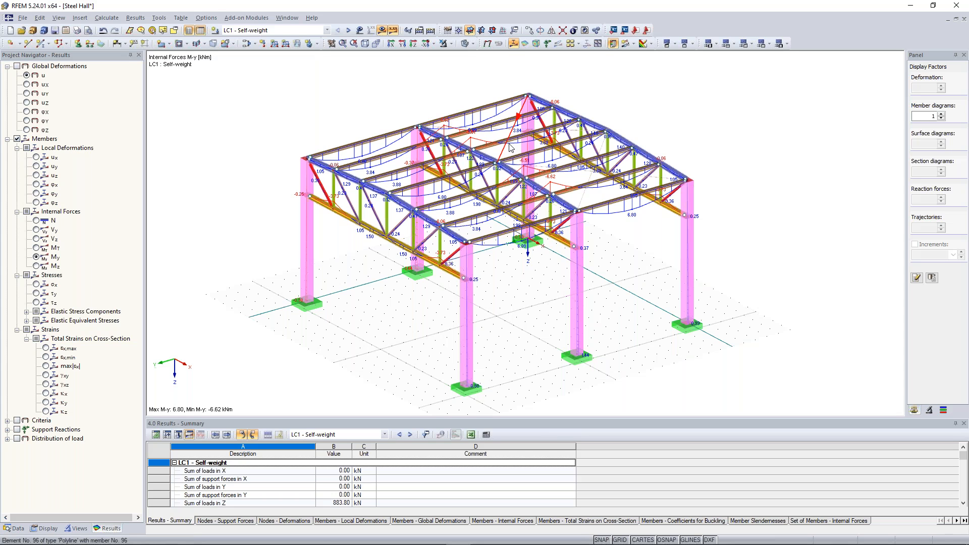
Isolate the two HEA 240 beams and the upper chord members meeting at a middle-frame node and examine their My diagrams at the crossing
left_click(454, 44)
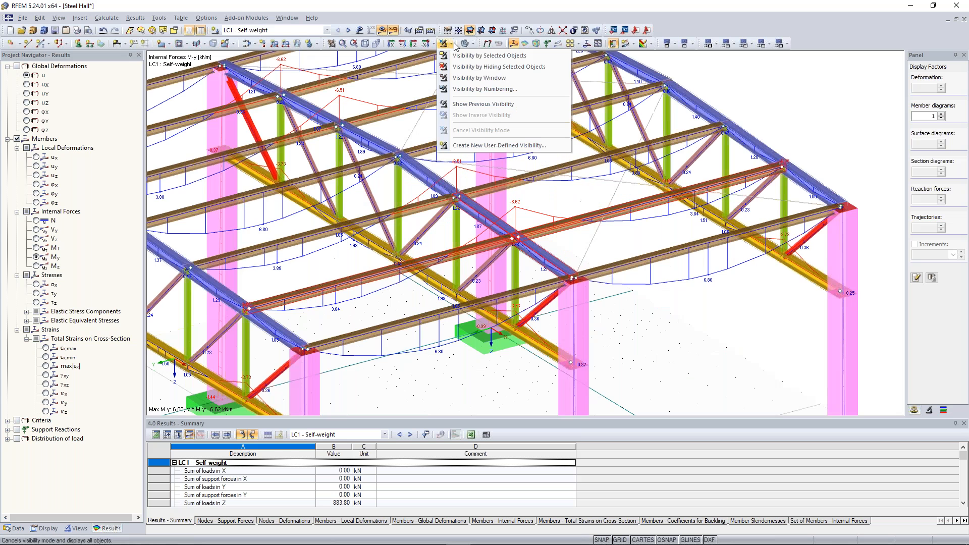
left_click(485, 56)
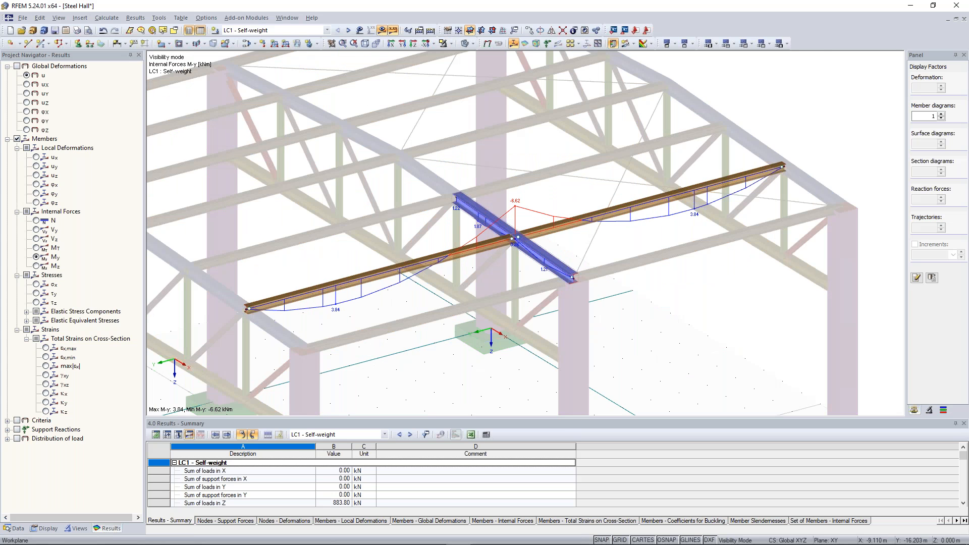
scroll(562, 202, "up", 2)
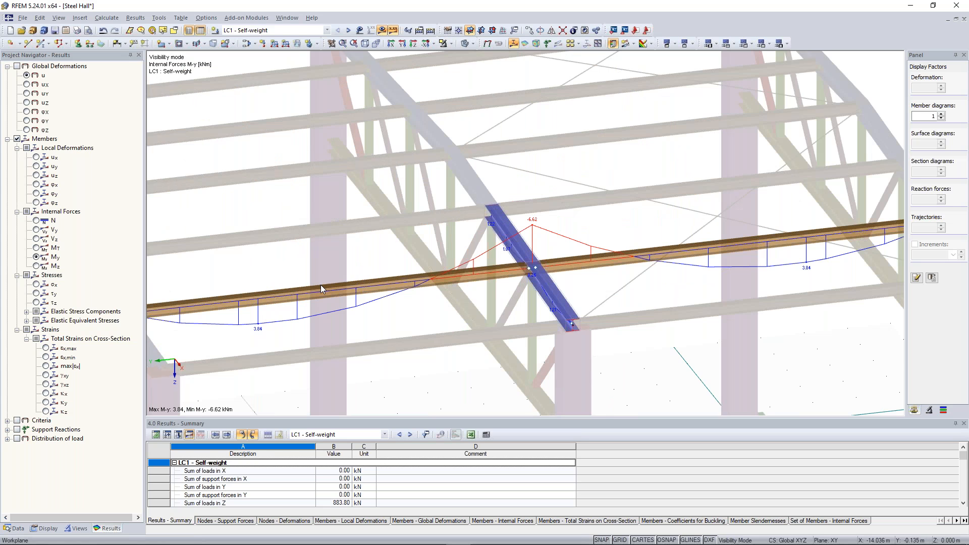
scroll(320, 285, "down", 2)
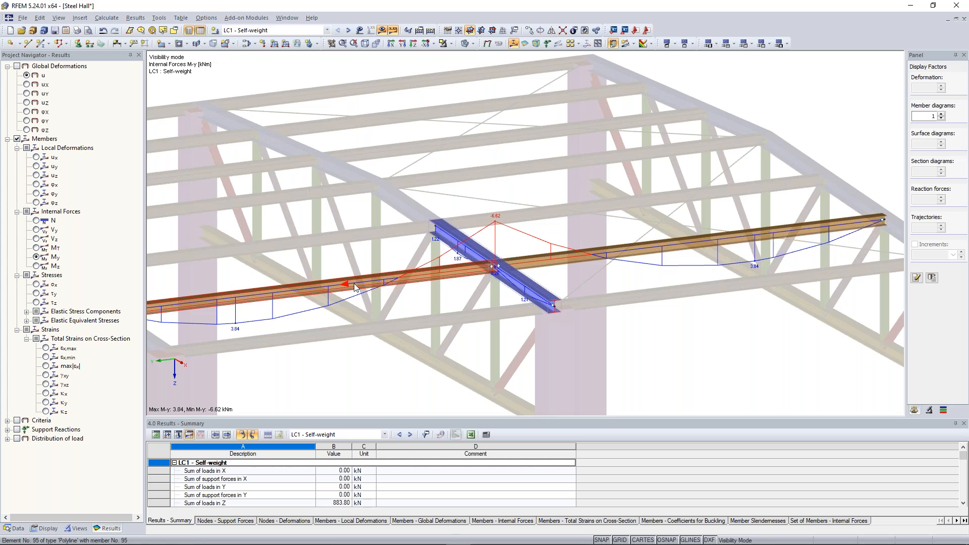
scroll(476, 260, "up", 1)
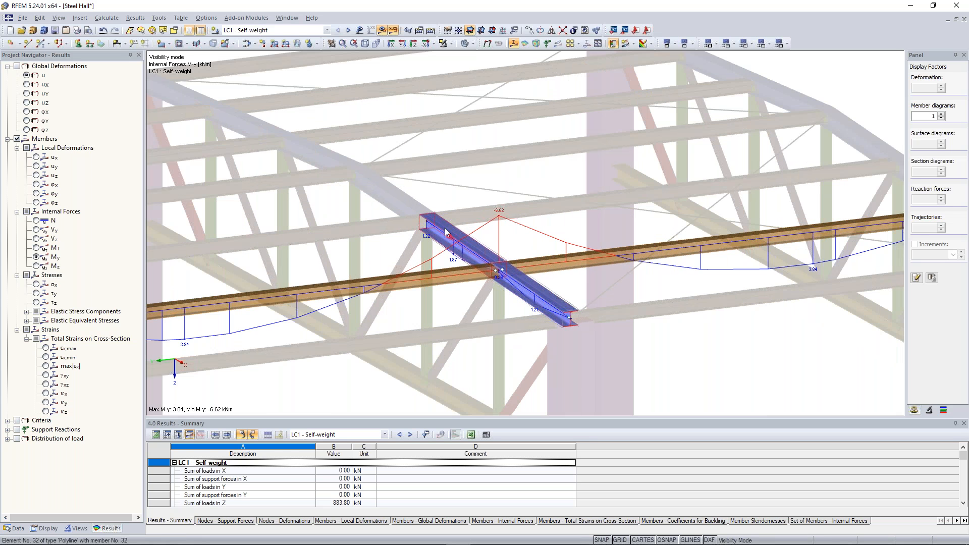
scroll(396, 212, "up", 2)
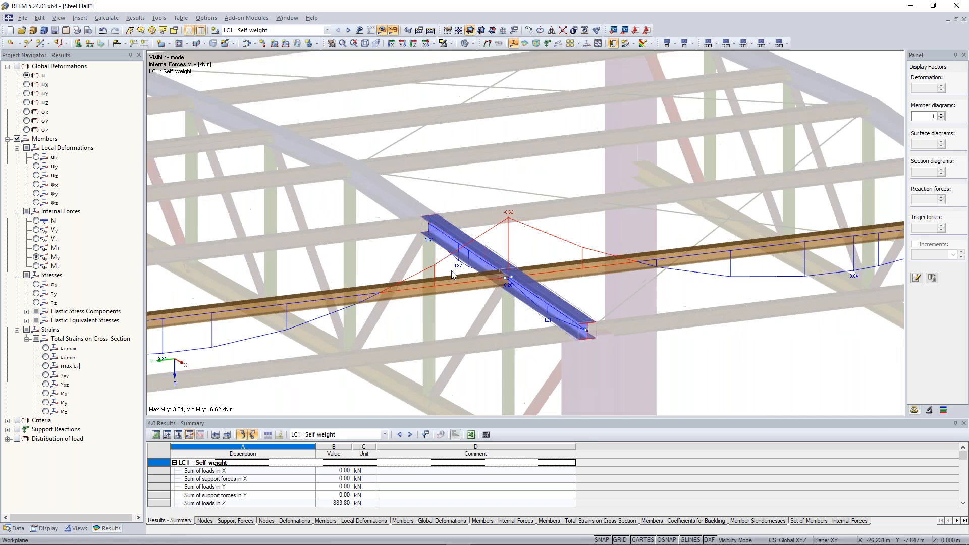
scroll(376, 225, "up", 1)
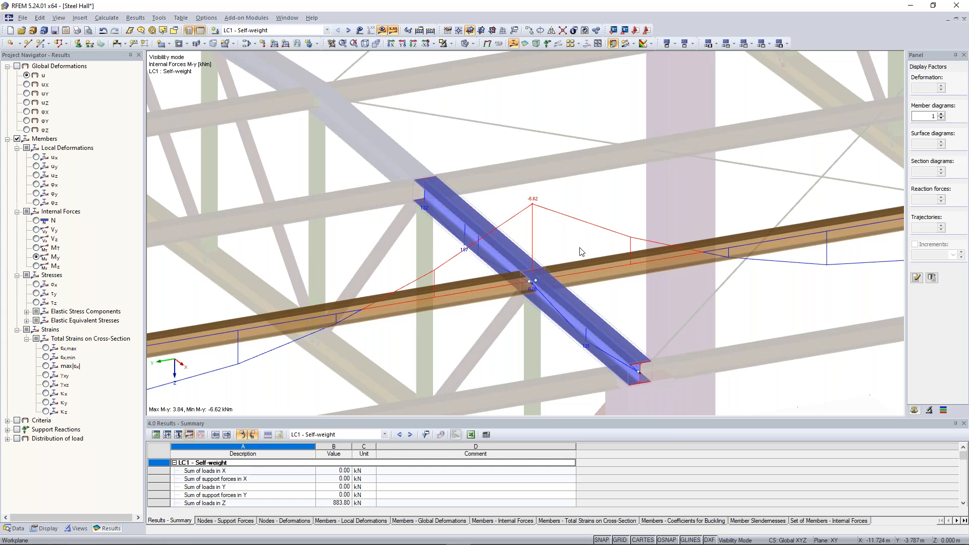
middle_click_drag(580, 251, 619, 206, "ctrl")
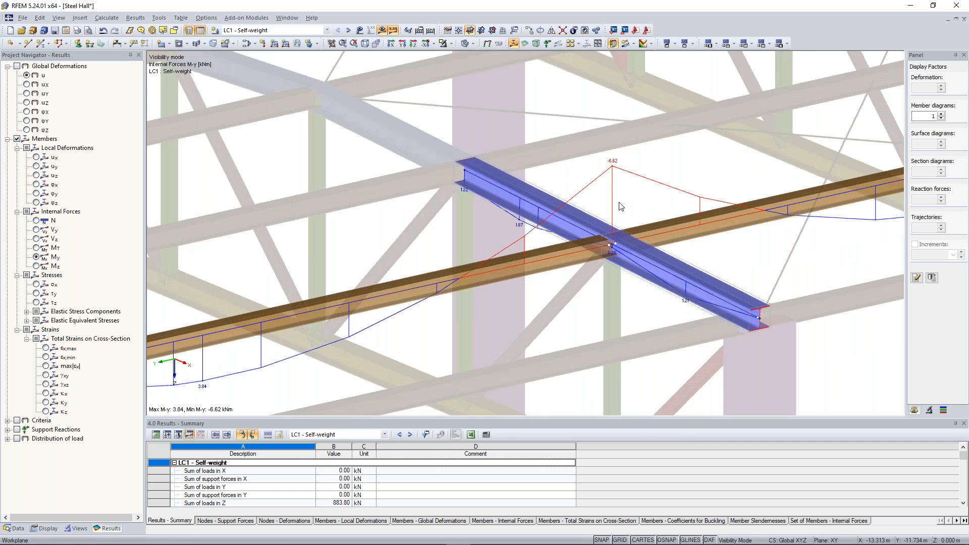
scroll(619, 203, "up", 1)
Check the isolated members' shear force Vz, return to the My diagrams and leave visibility mode to show the whole hall
left_click(37, 239)
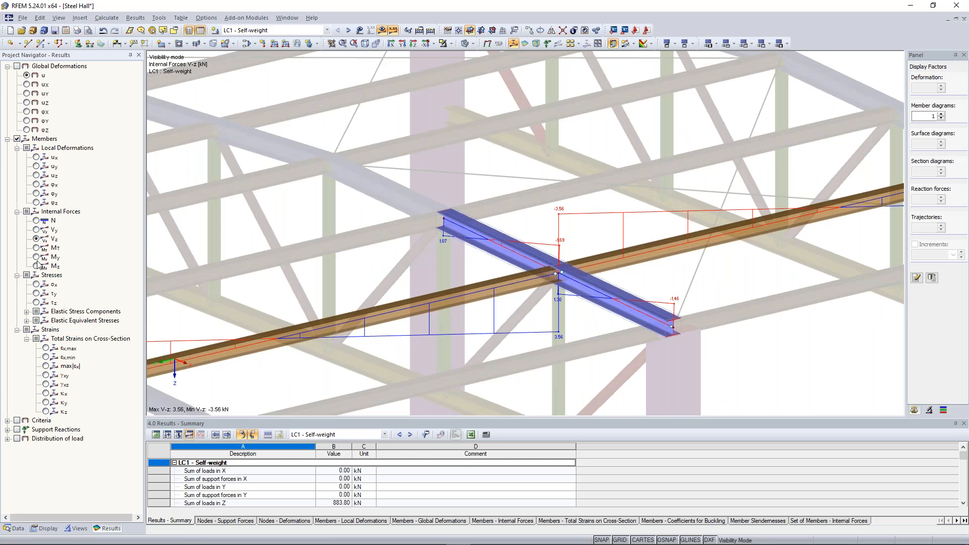
left_click(37, 258)
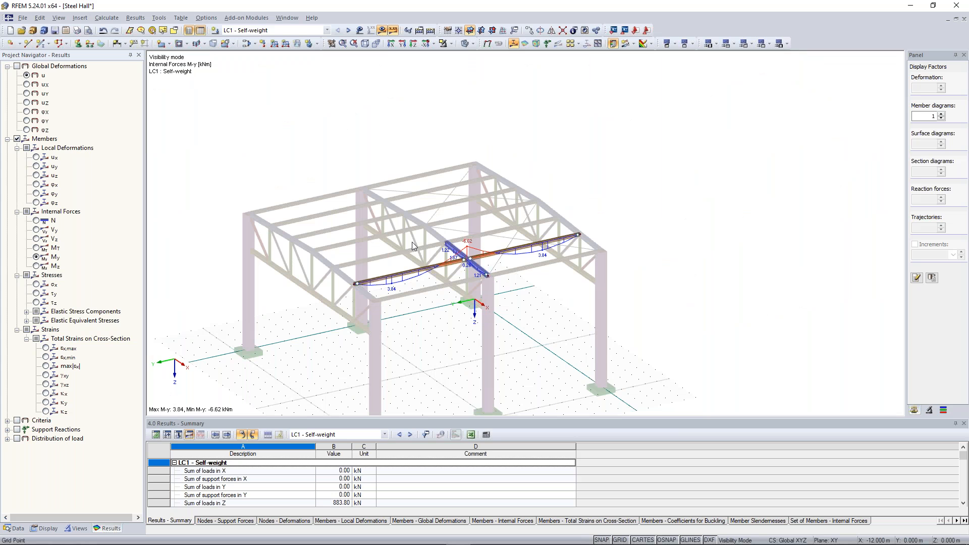
double_click(268, 122)
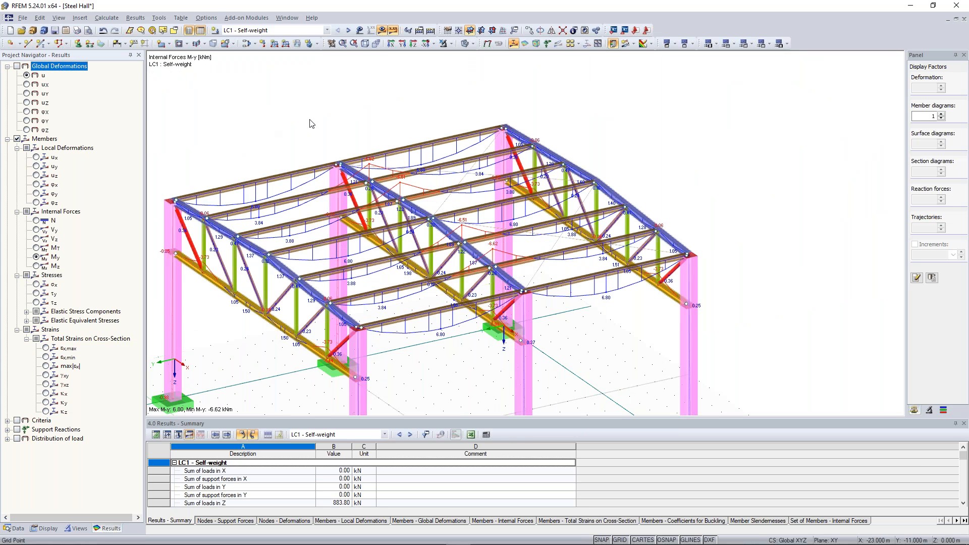
scroll(310, 119, "down", 1)
scroll(310, 123, "down", 1)
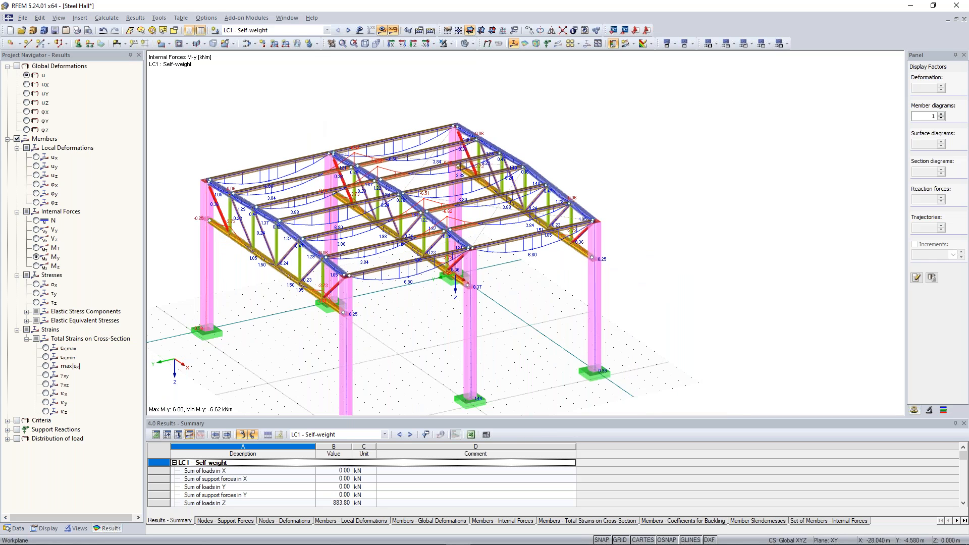
middle_click_drag(310, 122, 348, 122, "ctrl")
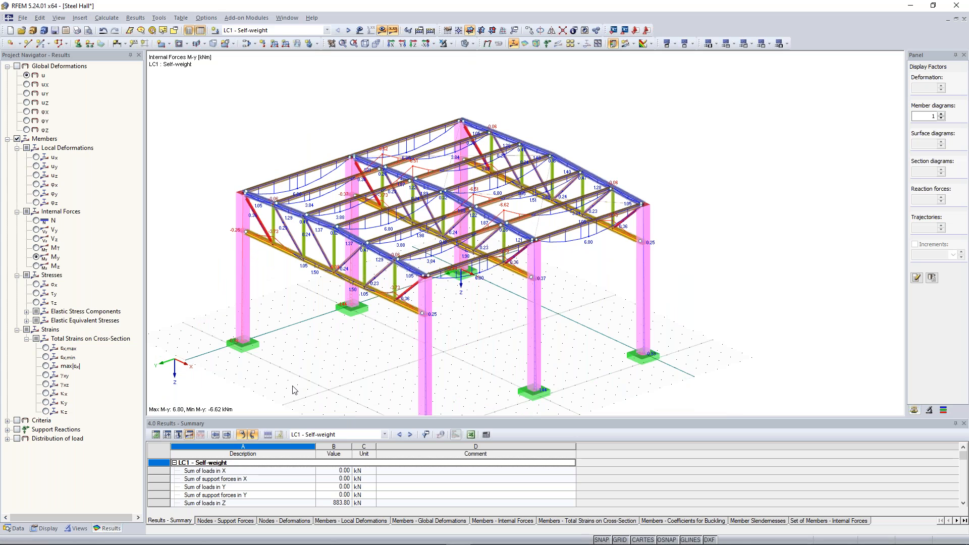
Isolate the HEA 300 upper chord member at the middle frame's eaves and examine its My diagram
middle_click_drag(358, 123, 382, 122)
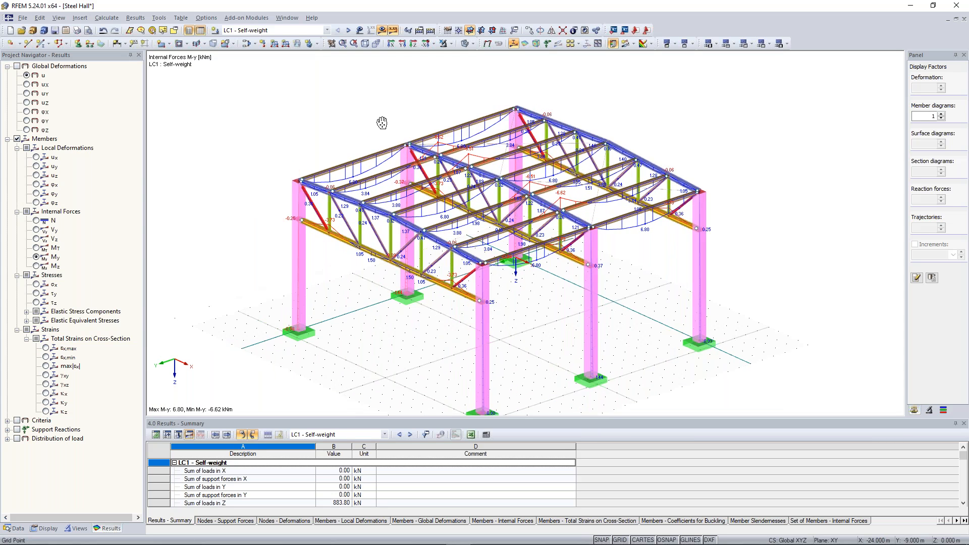
scroll(413, 215, "up", 6)
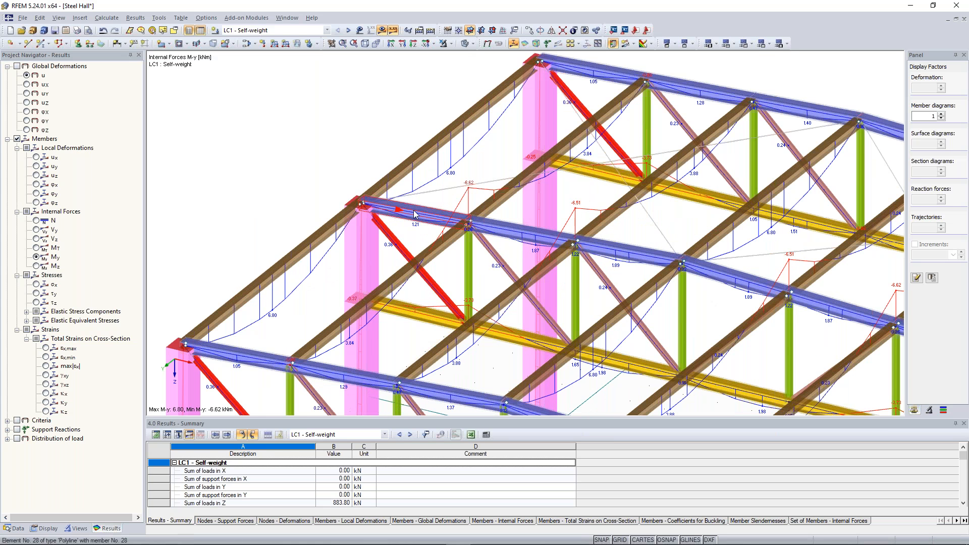
scroll(414, 215, "up", 3)
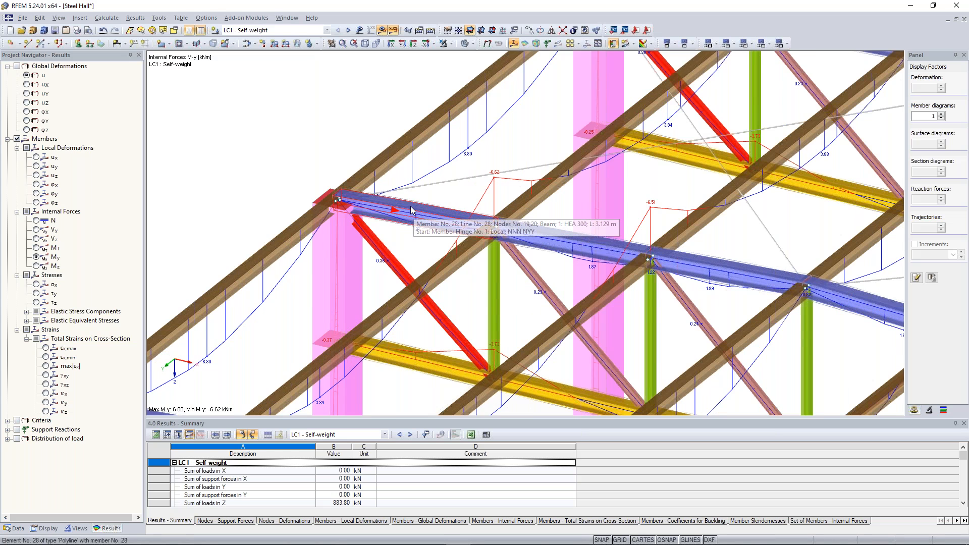
middle_click_drag(410, 207, 499, 263)
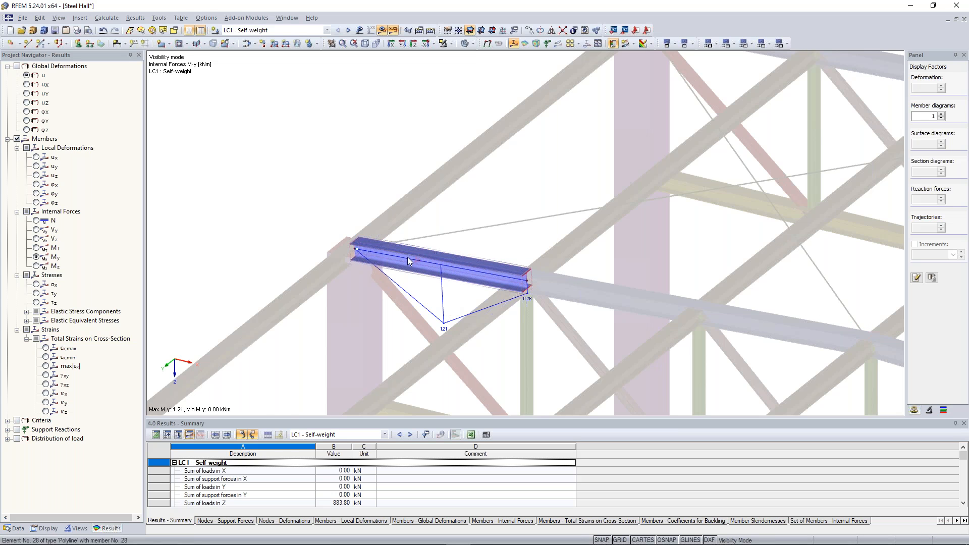
scroll(316, 123, "down", 3)
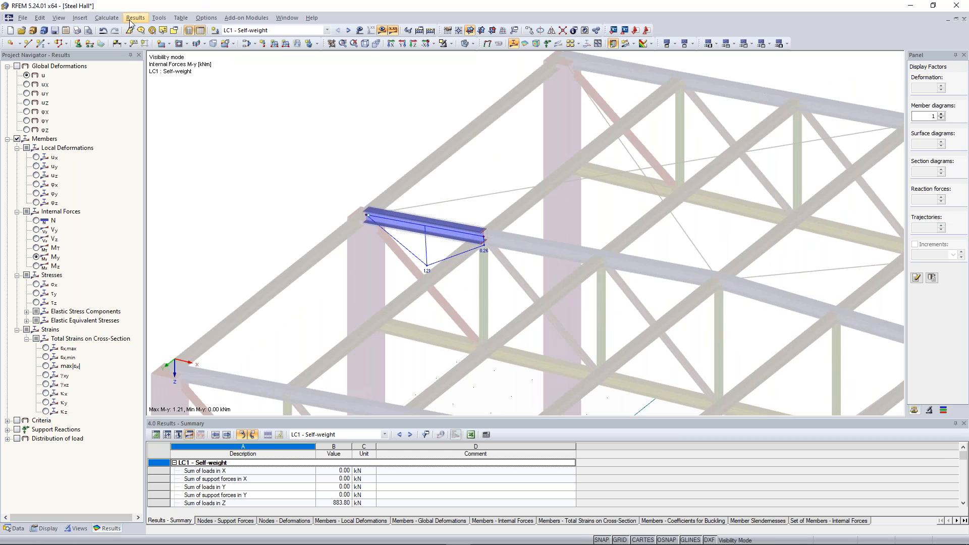
Set the number of member divisions for result diagrams to 30 in the global calculation parameters and recalculate LC1 - Self-weight
left_click(106, 18)
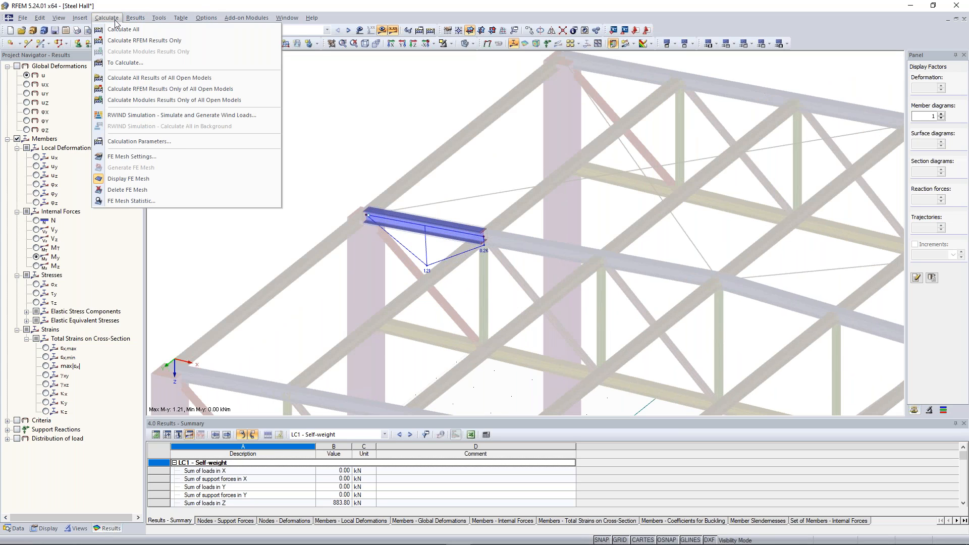
left_click(177, 142)
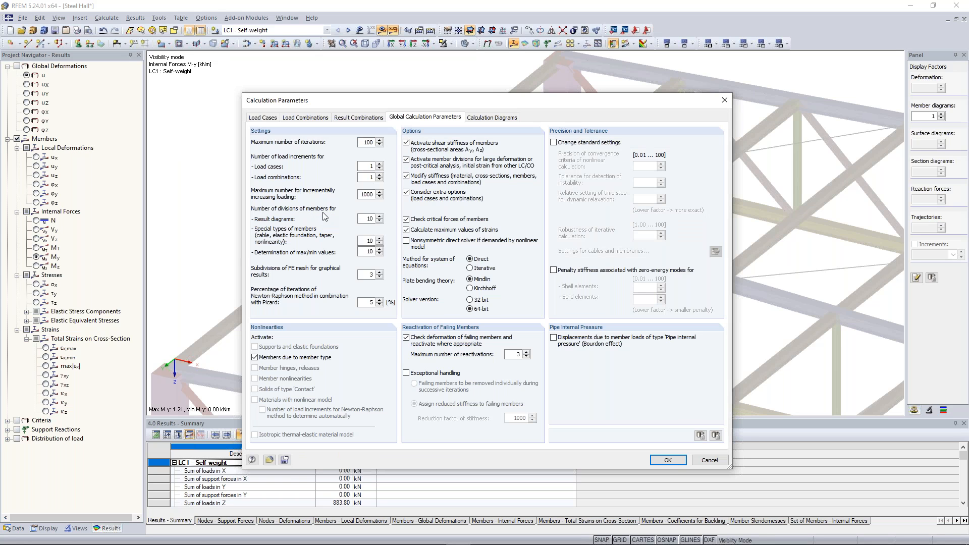
left_click_drag(366, 219, 394, 225)
left_click(430, 30)
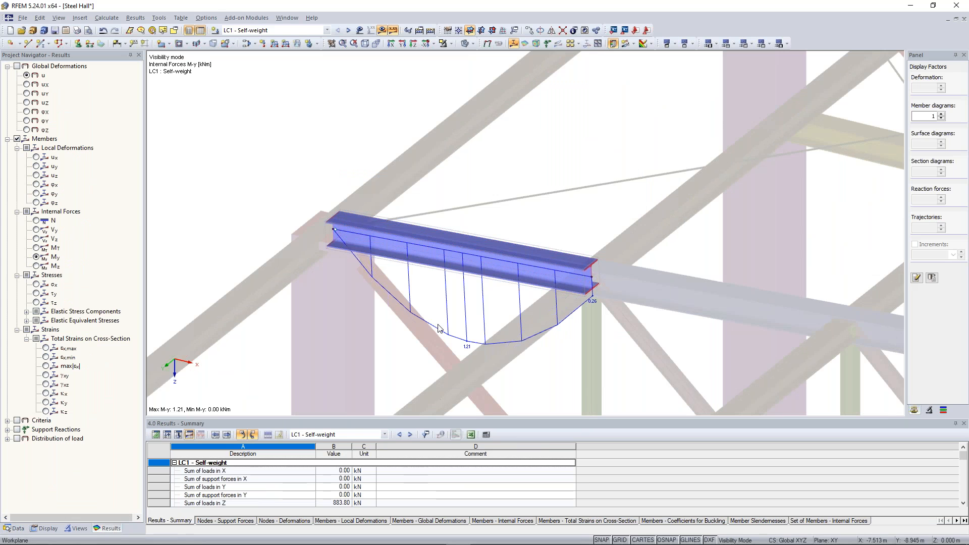
Cancel visibility mode and show the refined My diagrams on the whole hall
scroll(434, 312, "down", 3)
left_click(451, 43)
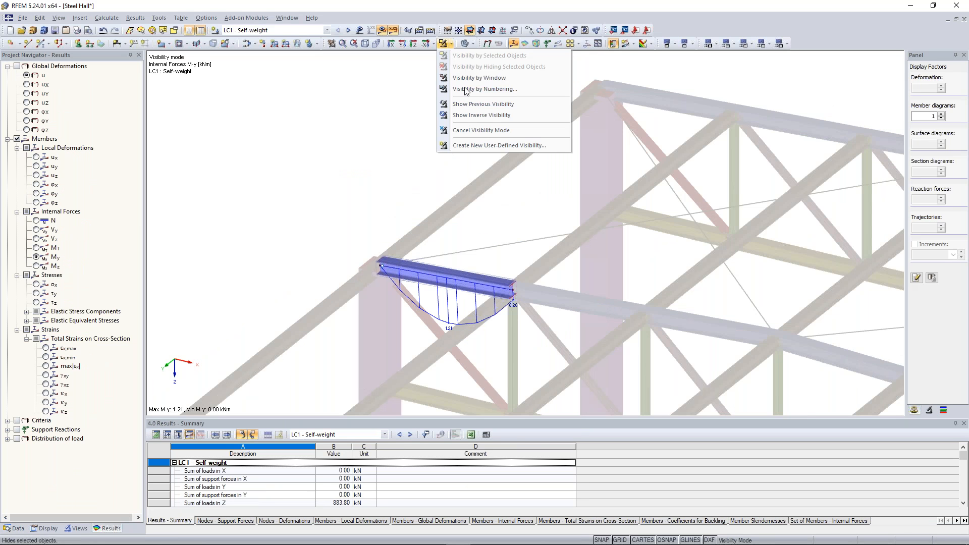
left_click(476, 131)
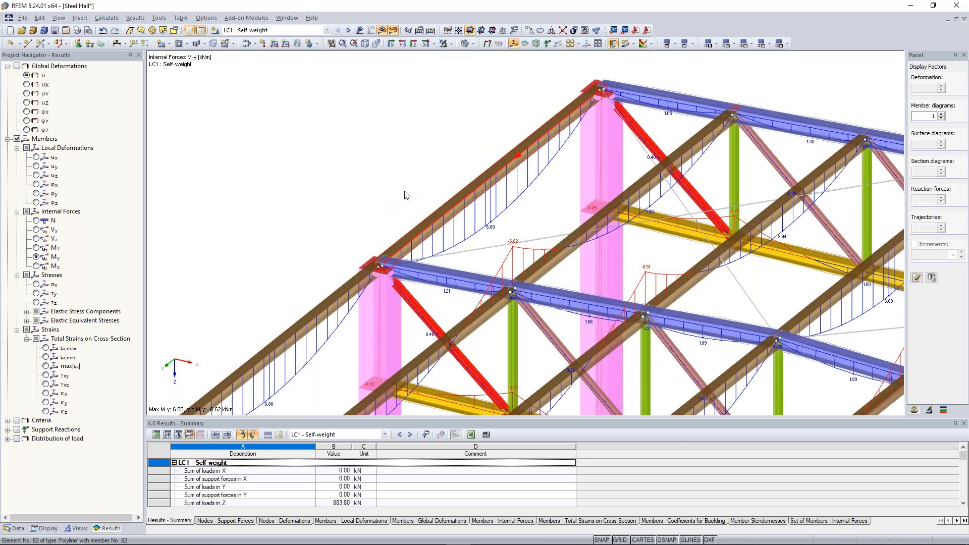
scroll(414, 191, "down", 2)
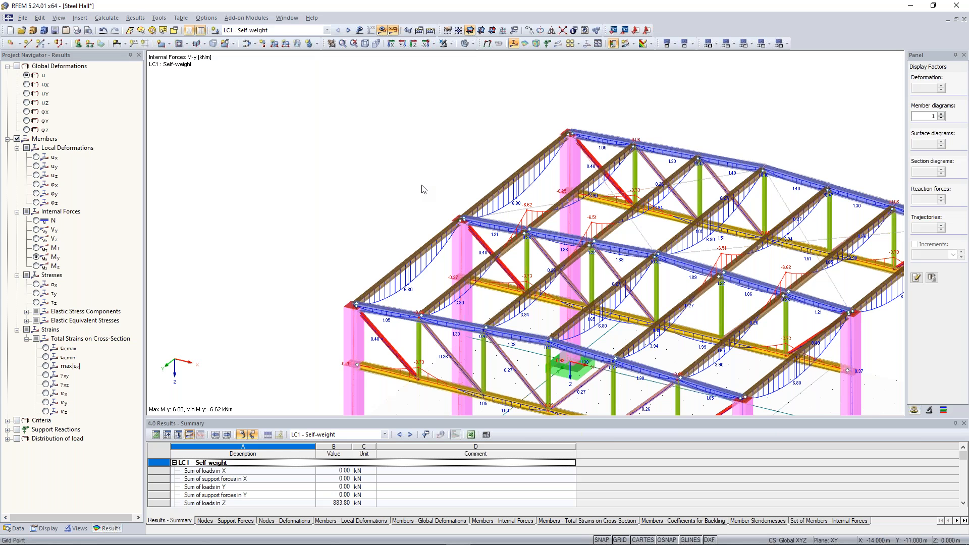
Check the result-diagram division setting in the global calculation parameters and review the hall's My diagrams
scroll(423, 190, "up", 2)
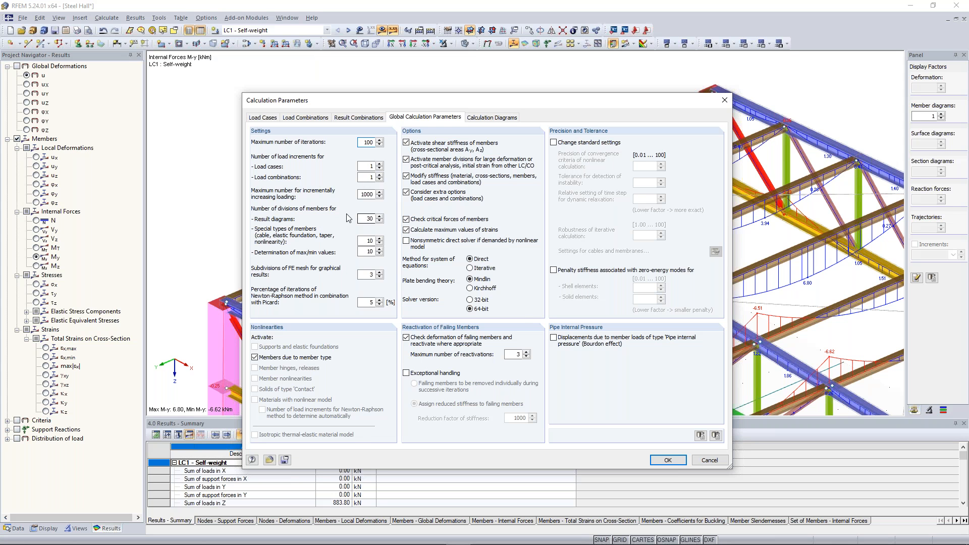
double_click(362, 219)
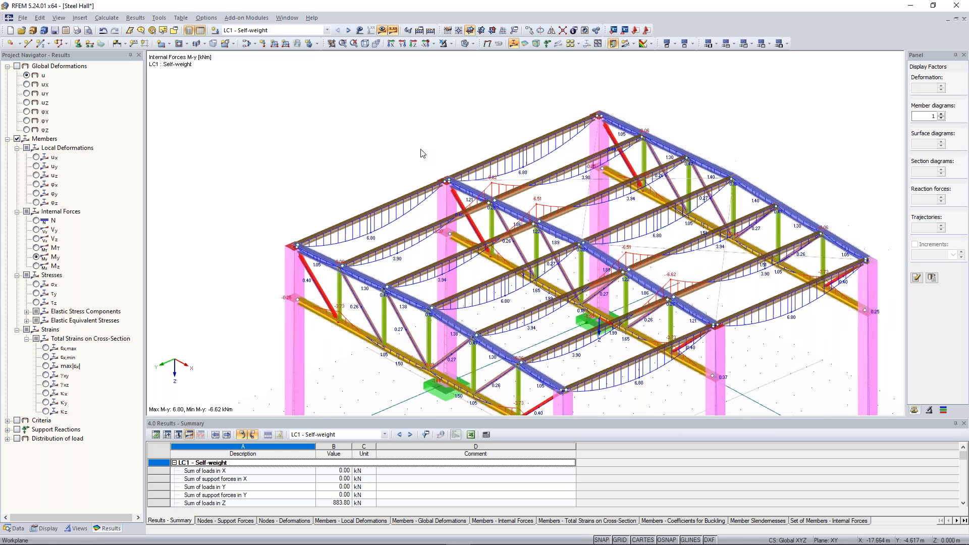
scroll(423, 153, "down", 2)
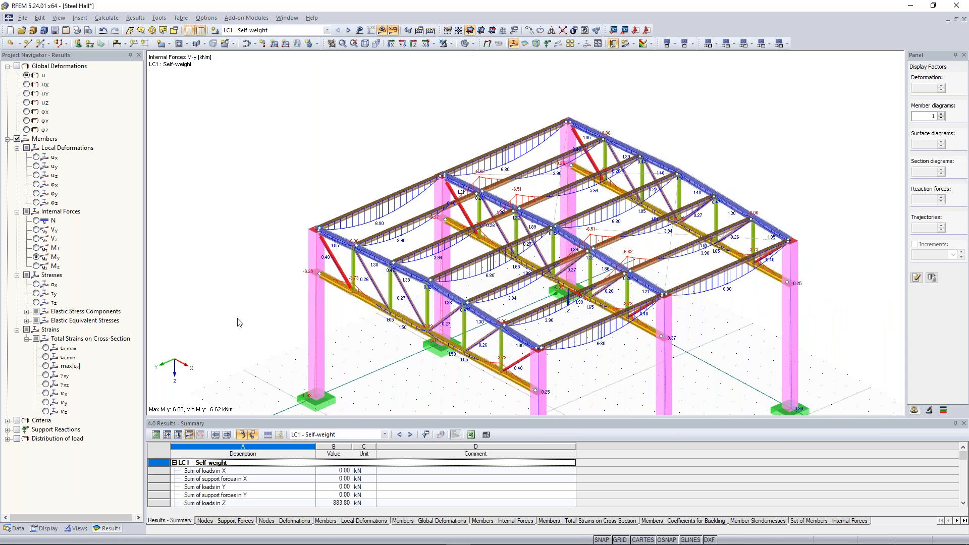
middle_click_drag(404, 157, 321, 115, "ctrl")
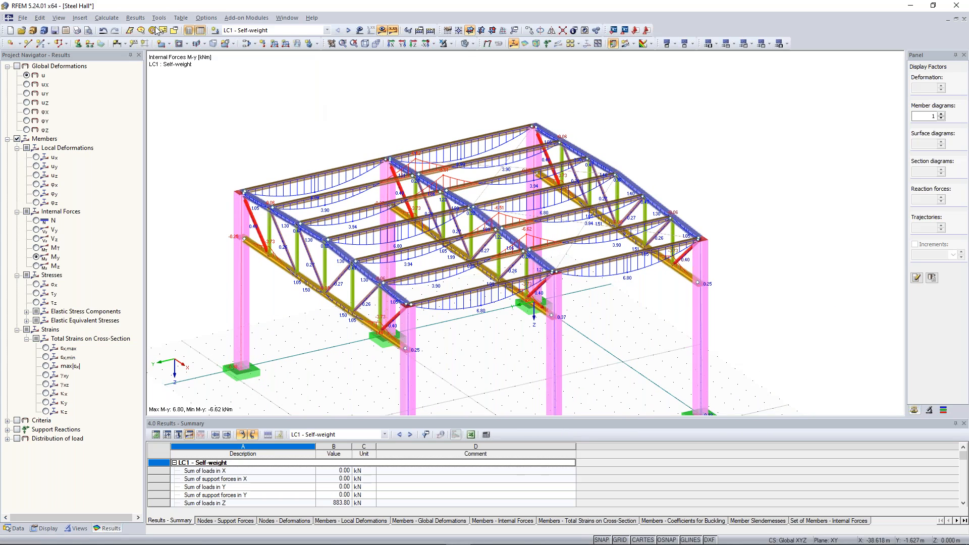
Activate exceptional handling of failing members with individual removal during successive iterations, and accept the calculation parameters, discarding the existing results
left_click(115, 20)
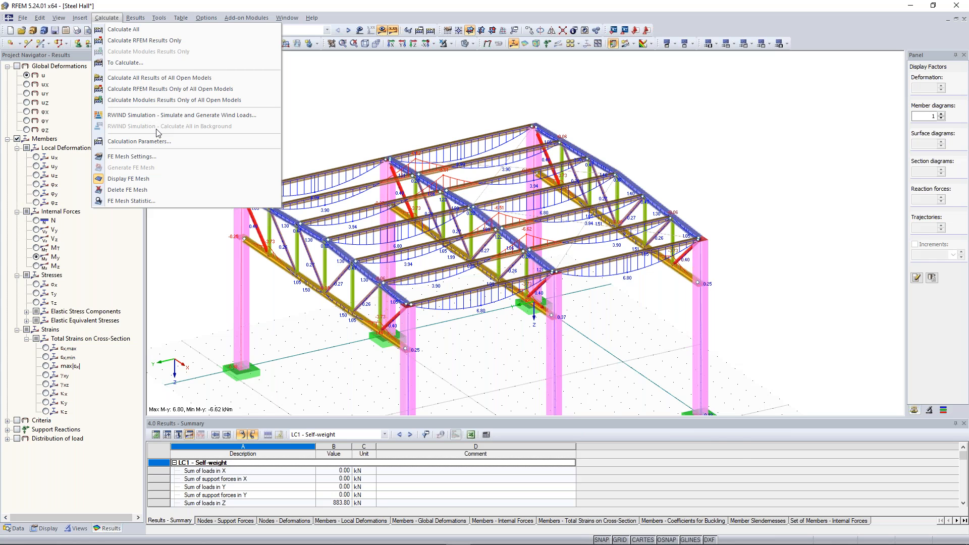
left_click(151, 141)
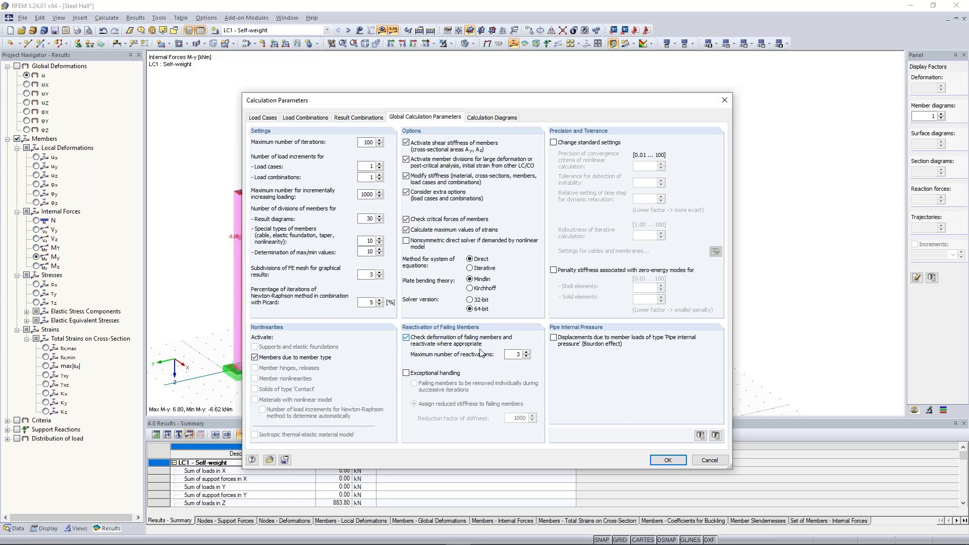
left_click_drag(641, 100, 456, 240)
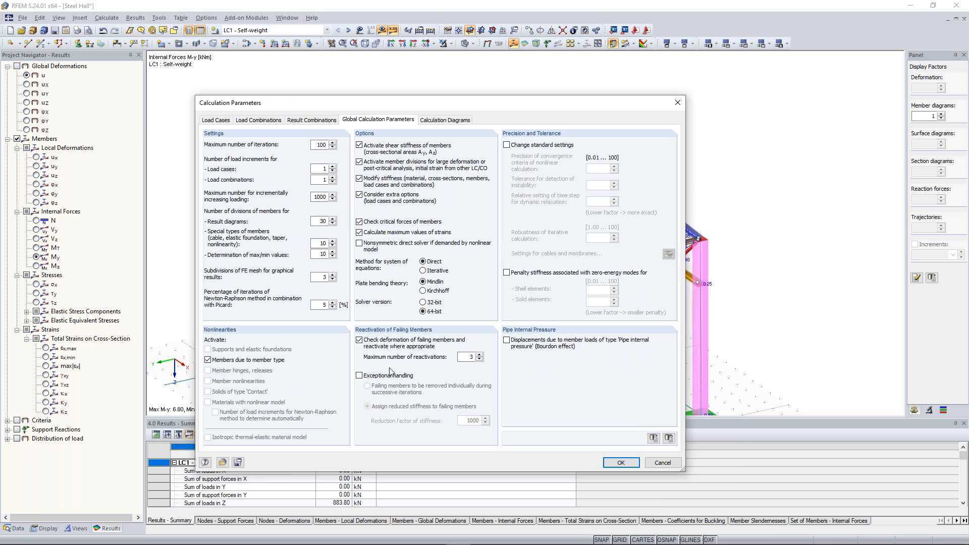
left_click(390, 374)
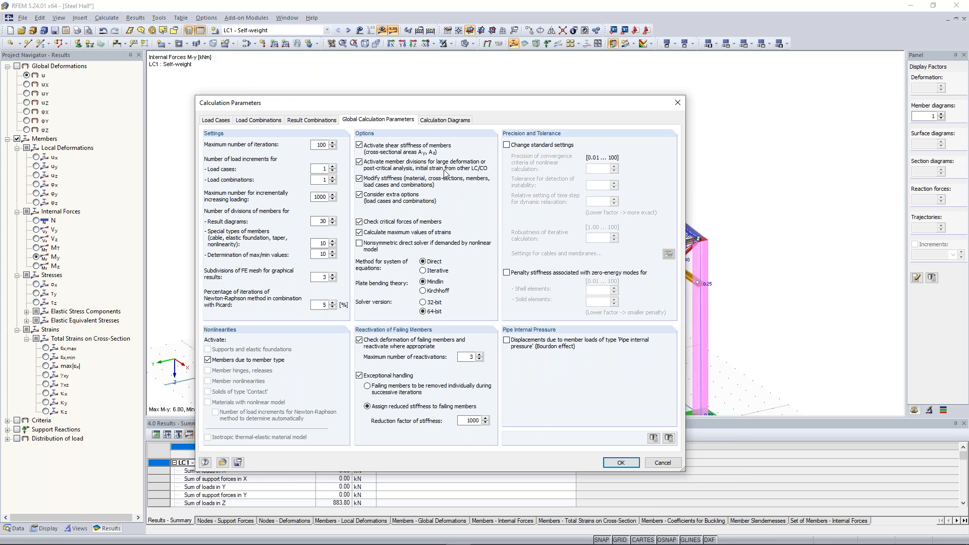
left_click_drag(467, 98, 472, 92)
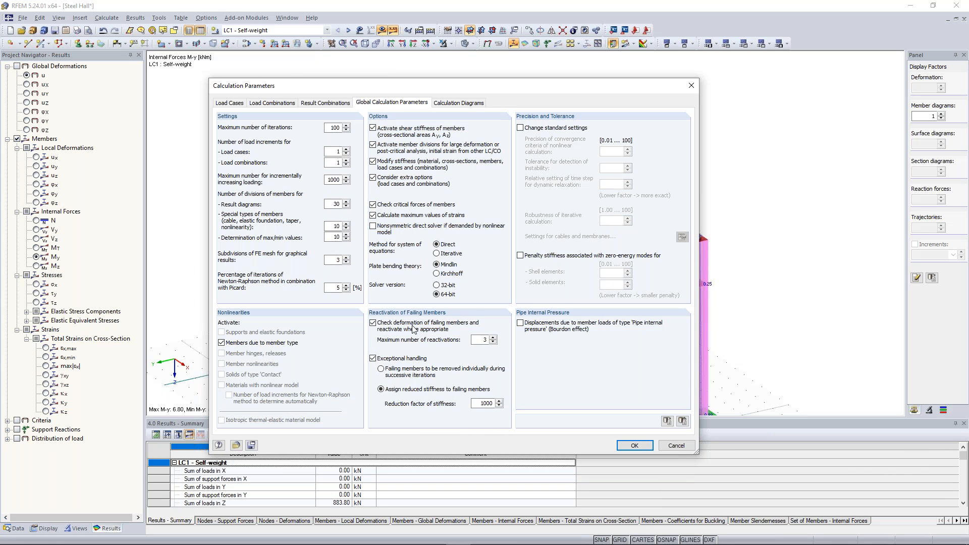
left_click(429, 374)
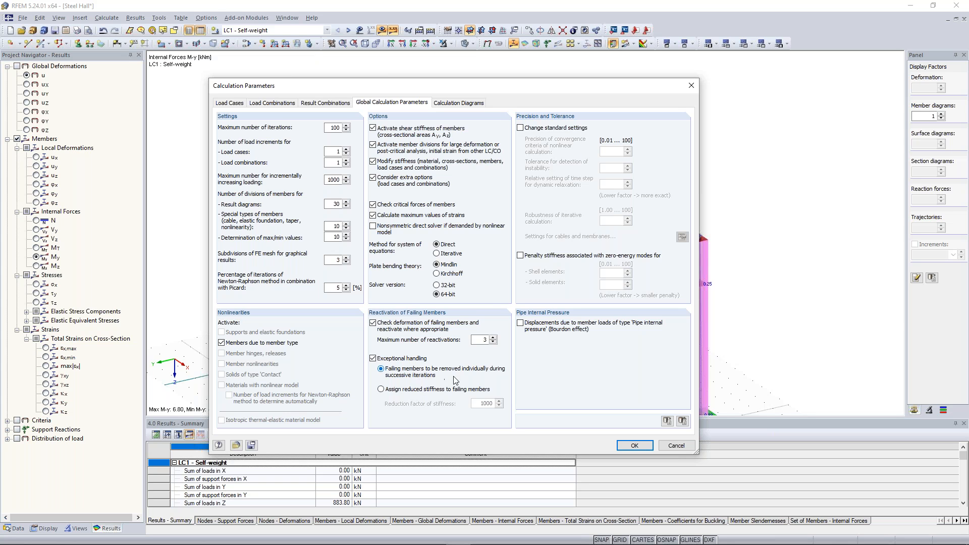
left_click(634, 445)
left_click(435, 291)
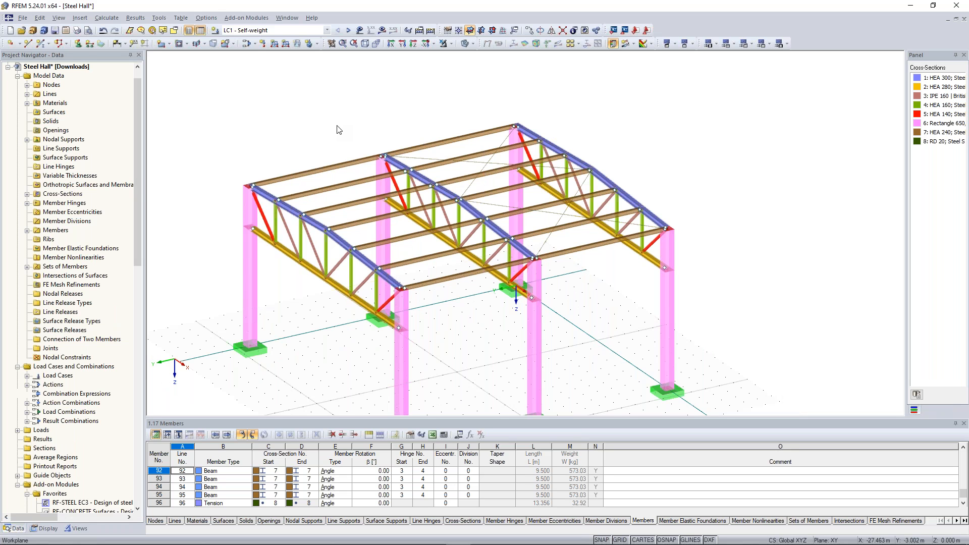
Open the load cases and combinations and review the Permanent, Imposed, Snow and Wind actions with their assigned load cases
left_click(219, 32)
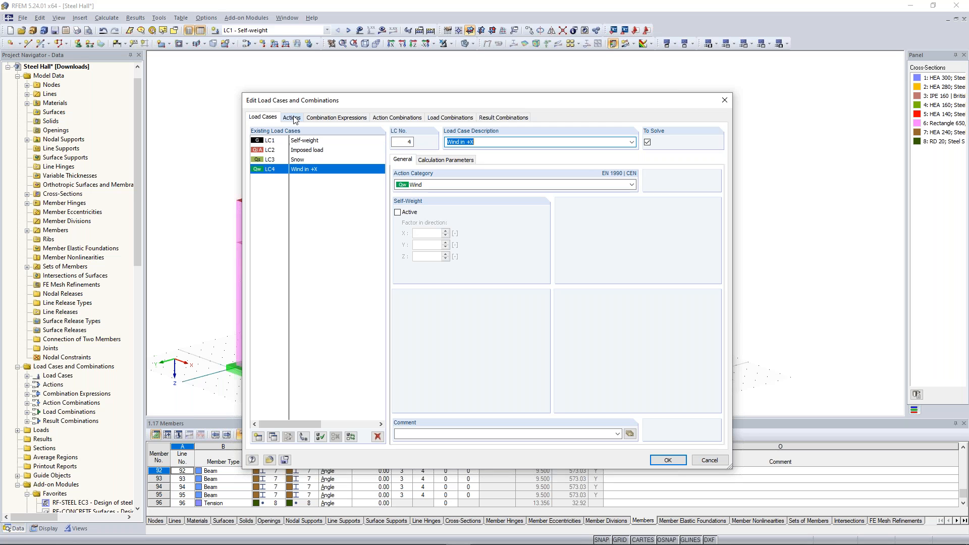
left_click(292, 118)
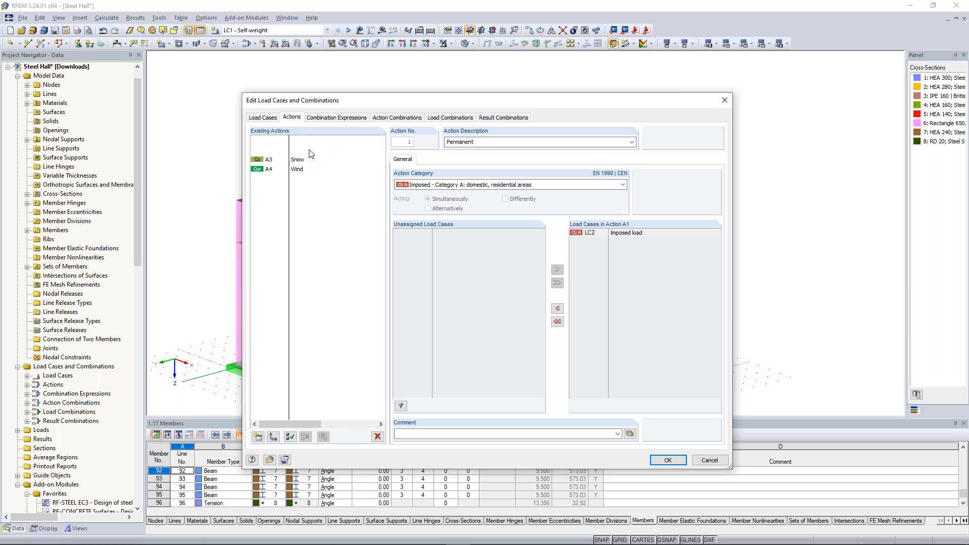
left_click(310, 150)
left_click(304, 160)
left_click(303, 170)
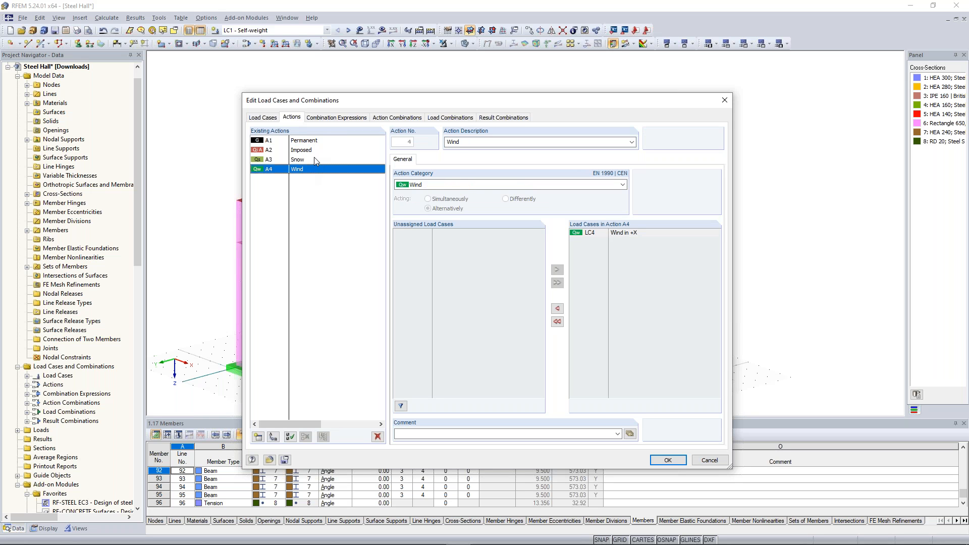
Delete the three SLS combination expressions CE2 to CE4, keeping only the ULS expression CE1
left_click(337, 117)
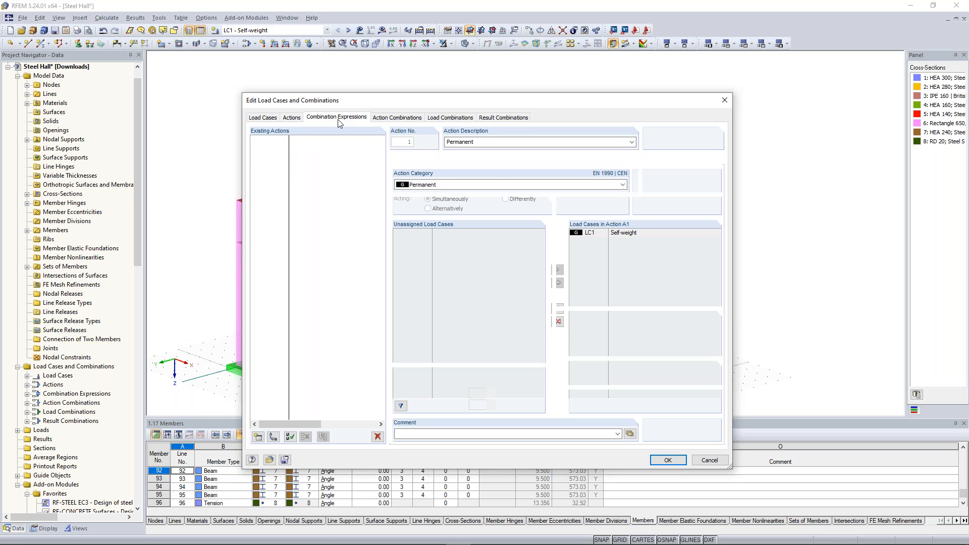
left_click(298, 149)
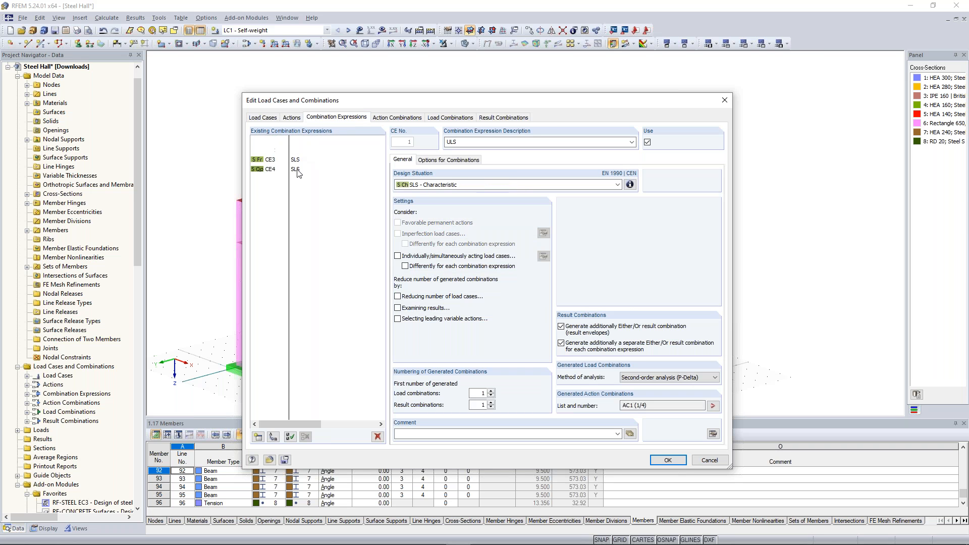
left_click(296, 169, "shift")
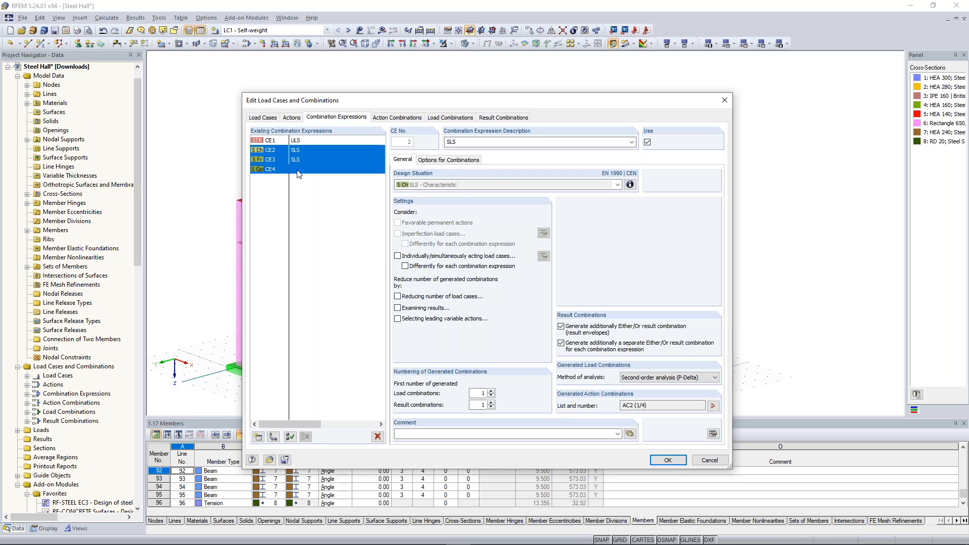
left_click(378, 437)
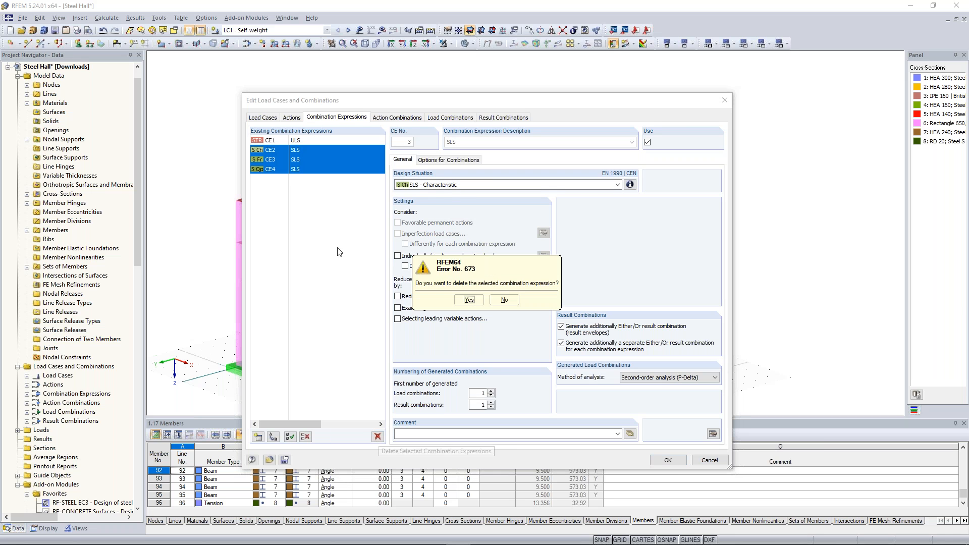
left_click(469, 300)
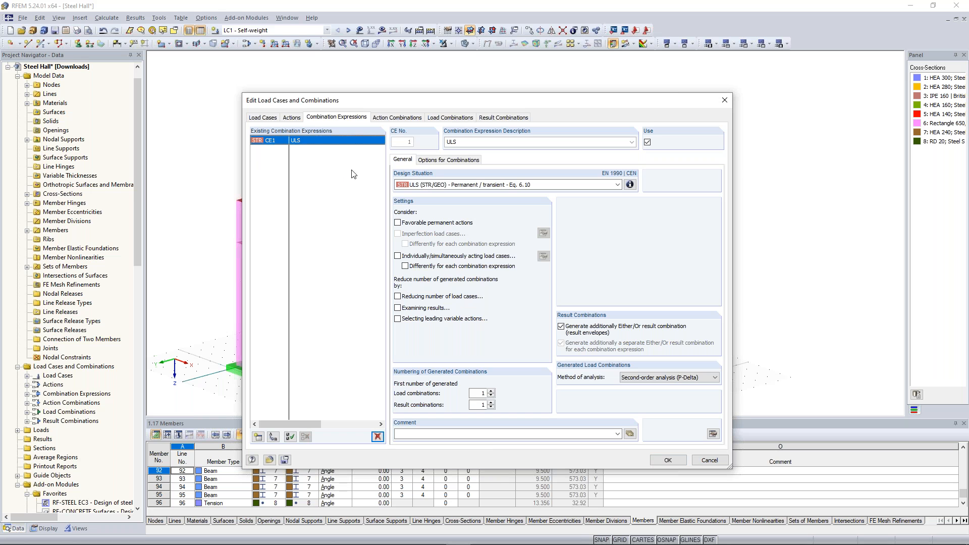
Generate the action and load combinations from the ULS expression and accept the load cases and combinations
left_click(394, 120)
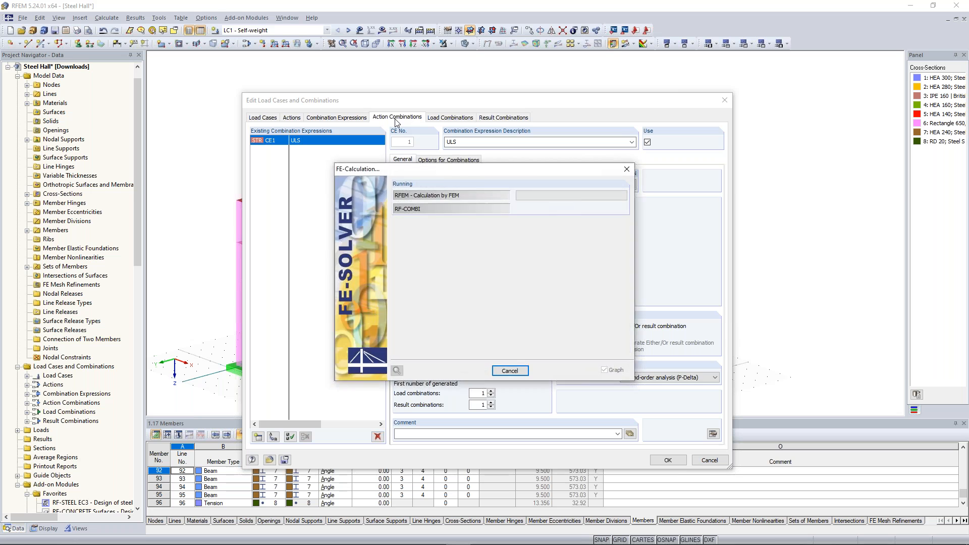
left_click(457, 120)
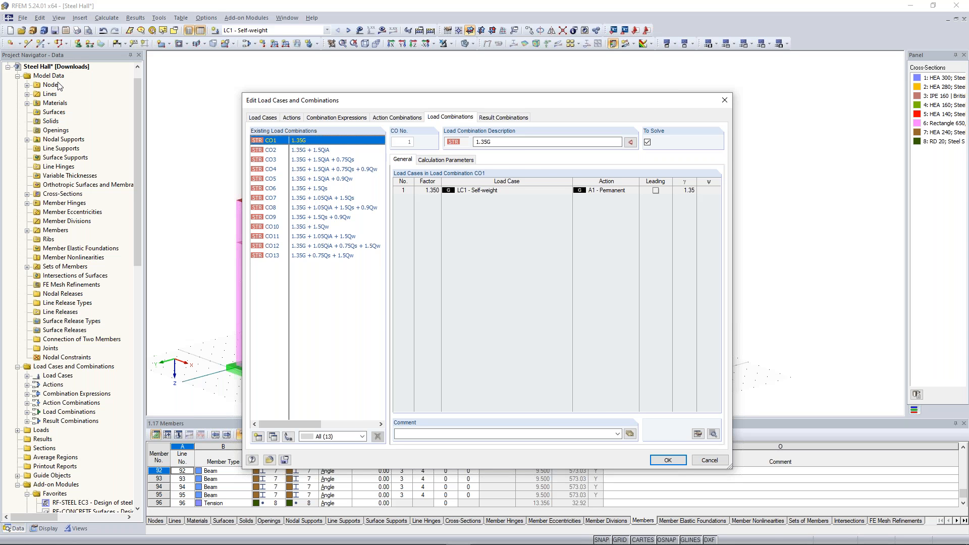
key("Return")
Set up an area load conversion to member loads via planes in LC1, with true-area direction ZL and a magnitude of 0.5 kN/m²
scroll(283, 160, "down", 3)
middle_click_drag(253, 150, 315, 131)
scroll(280, 134, "up", 1)
scroll(315, 131, "up", 1)
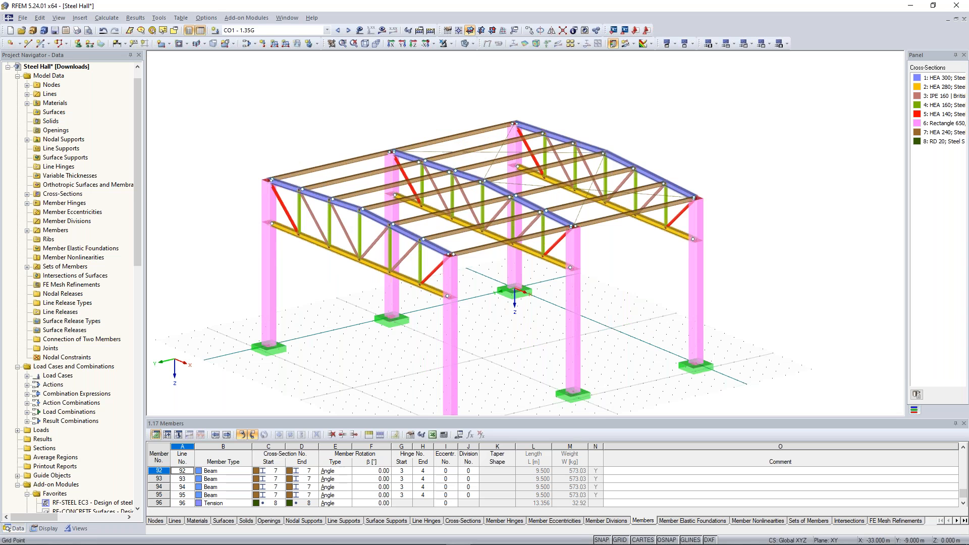
middle_click_drag(311, 128, 312, 97, "ctrl")
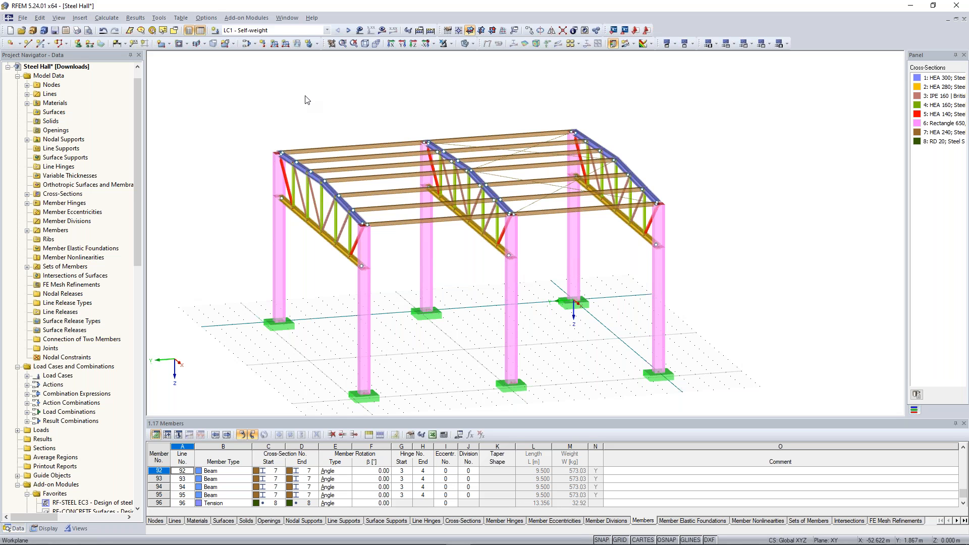
middle_click_drag(304, 96, 434, 125, "ctrl")
left_click(158, 18)
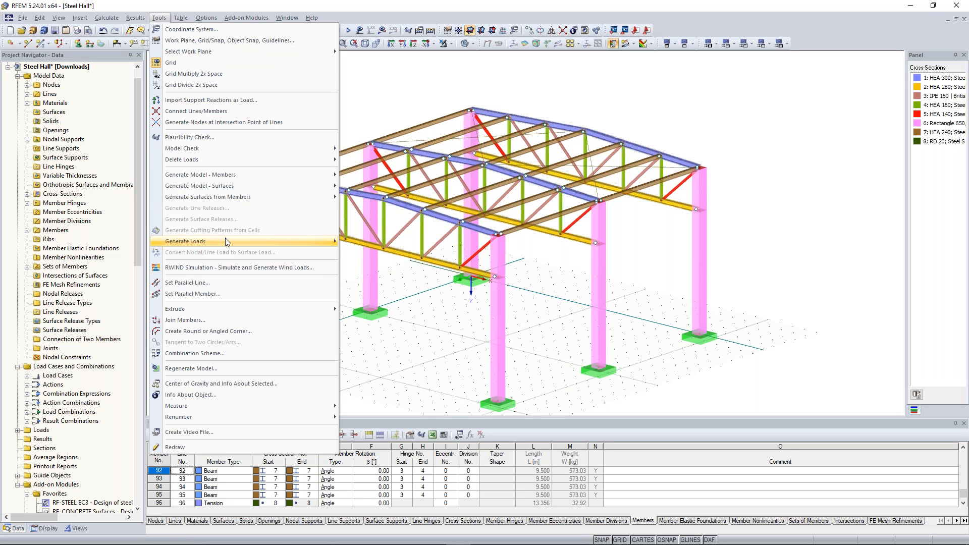
mouse_move(295, 241)
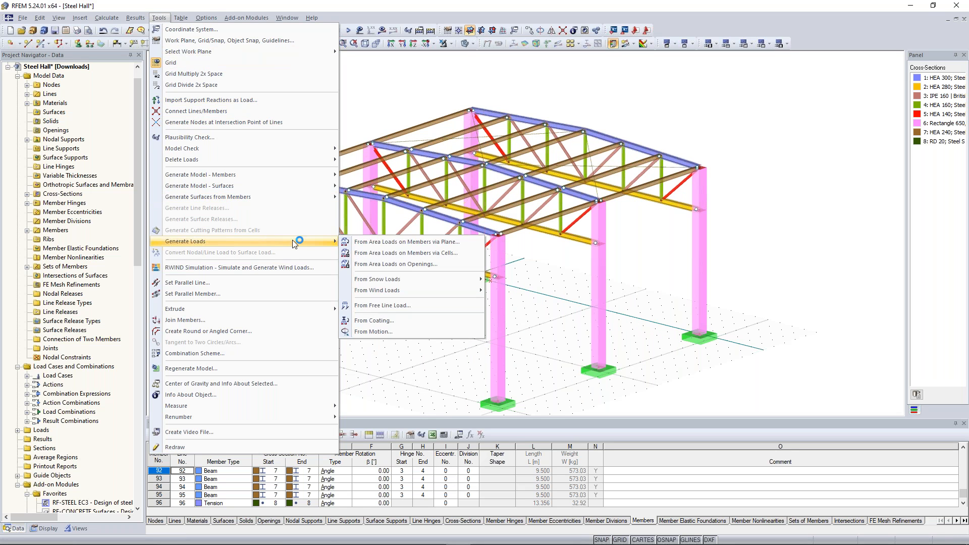
left_click(462, 242)
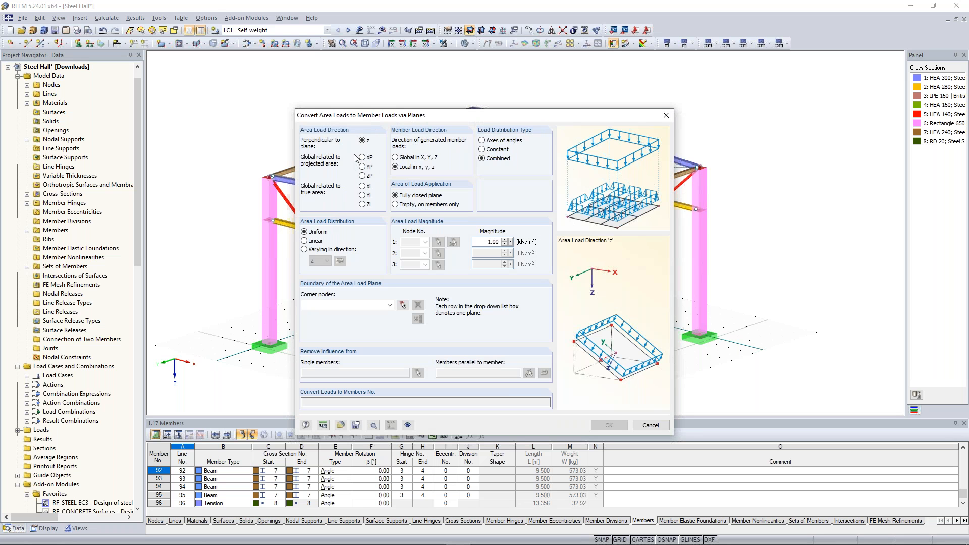
left_click(362, 204)
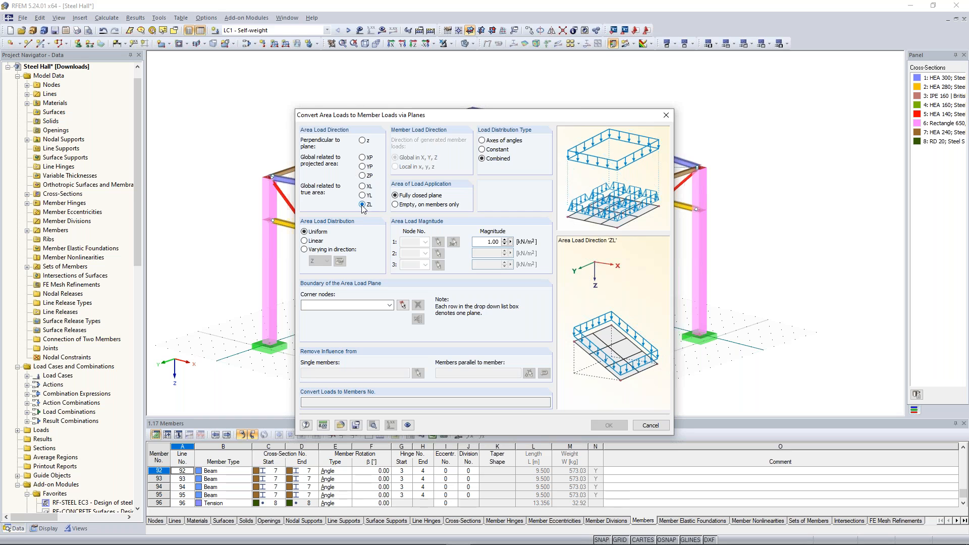
left_click_drag(488, 245, 504, 247)
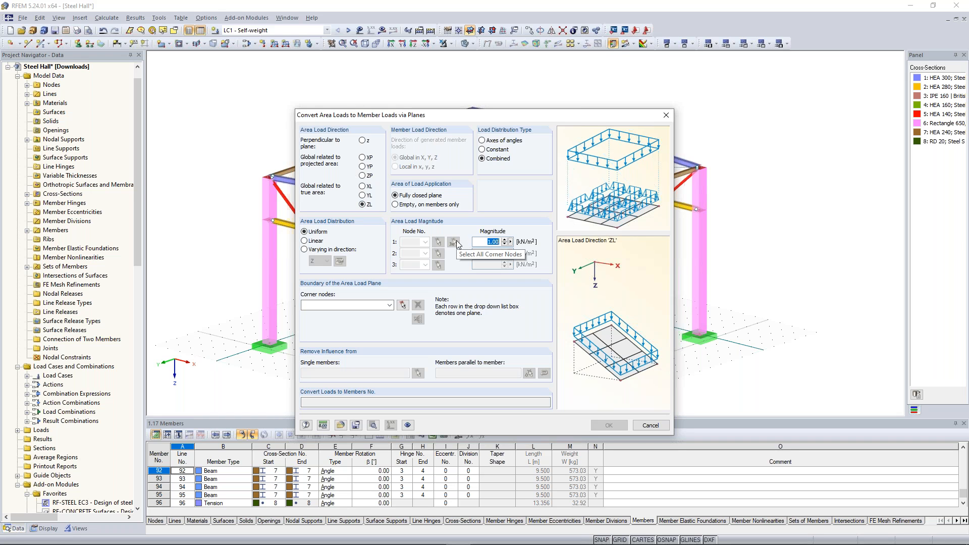
type("0,5")
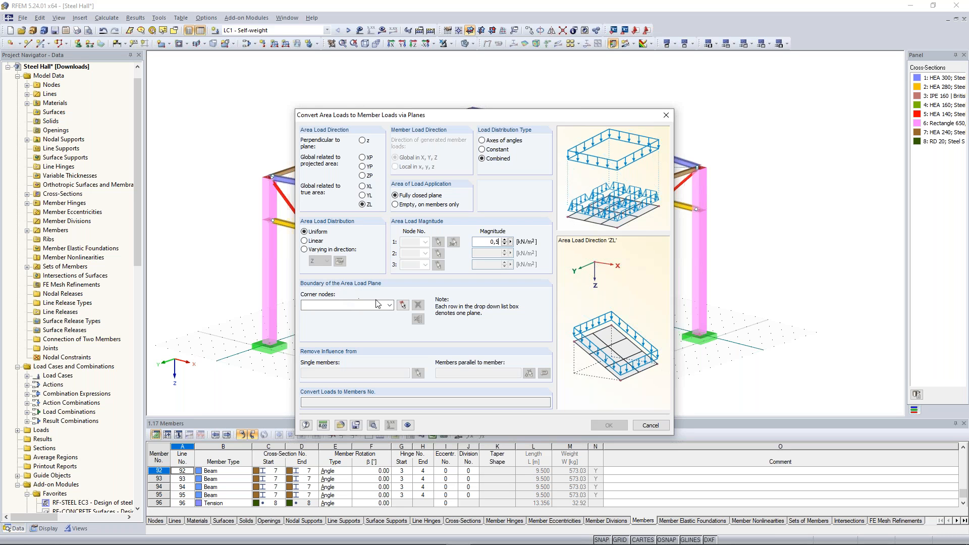
Bound the load plane by roof nodes 35, 3, 6 and 38, exclude members parallel to member 57, and generate the load
left_click(403, 305)
left_click(272, 177)
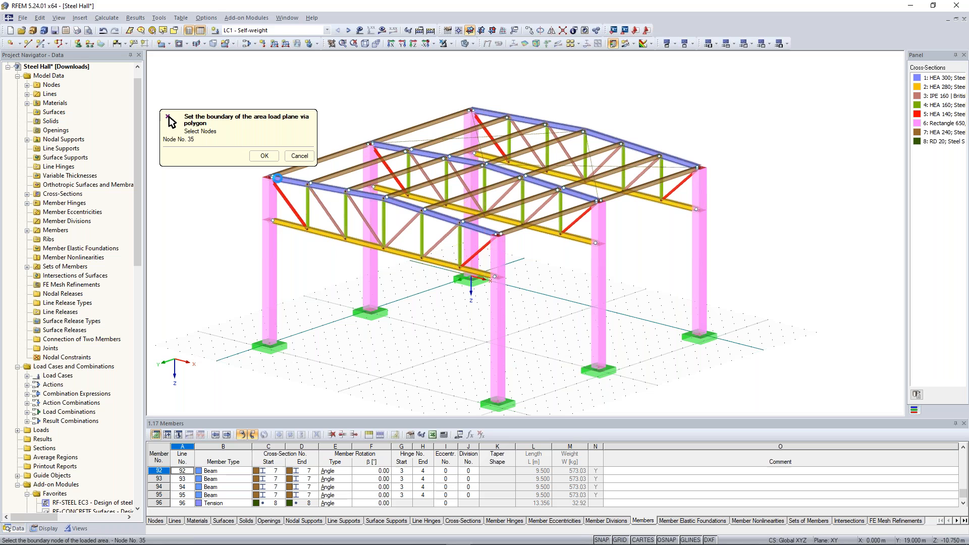
left_click(472, 110)
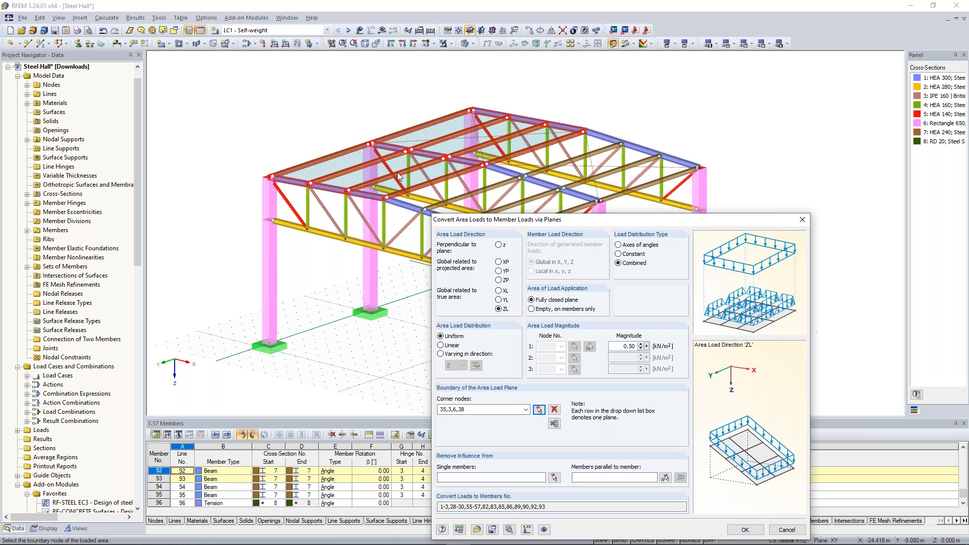
left_click_drag(540, 220, 515, 112)
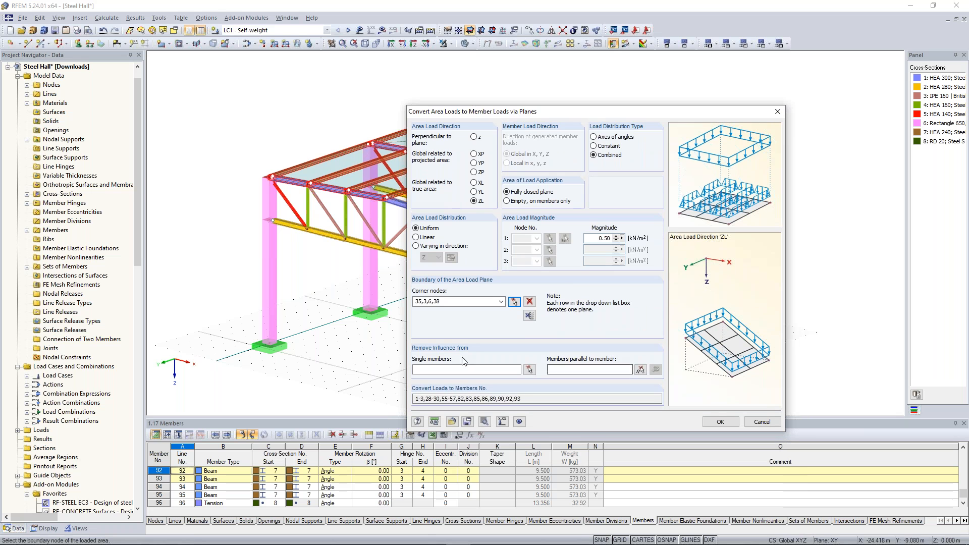
left_click(640, 369)
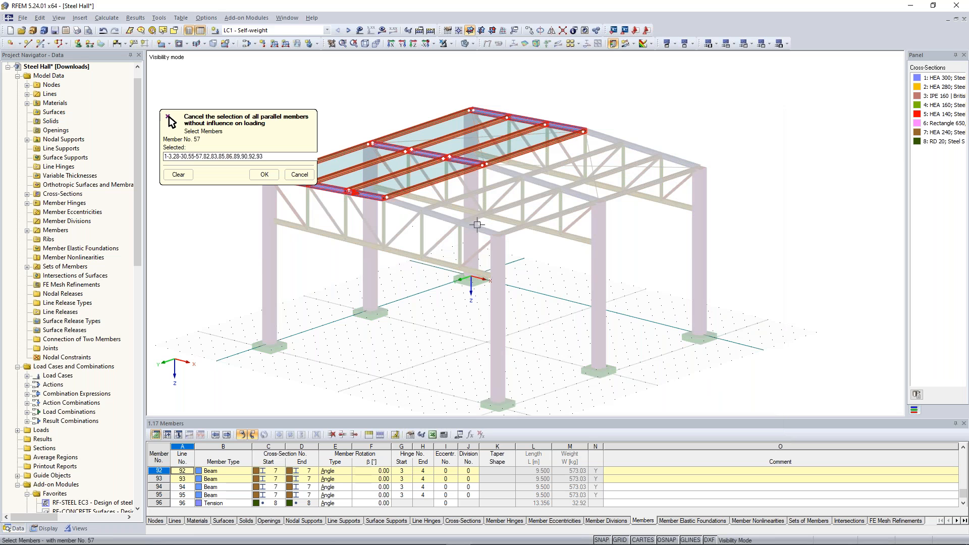
middle_click_drag(558, 216, 550, 187, "ctrl")
scroll(403, 169, "up", 4)
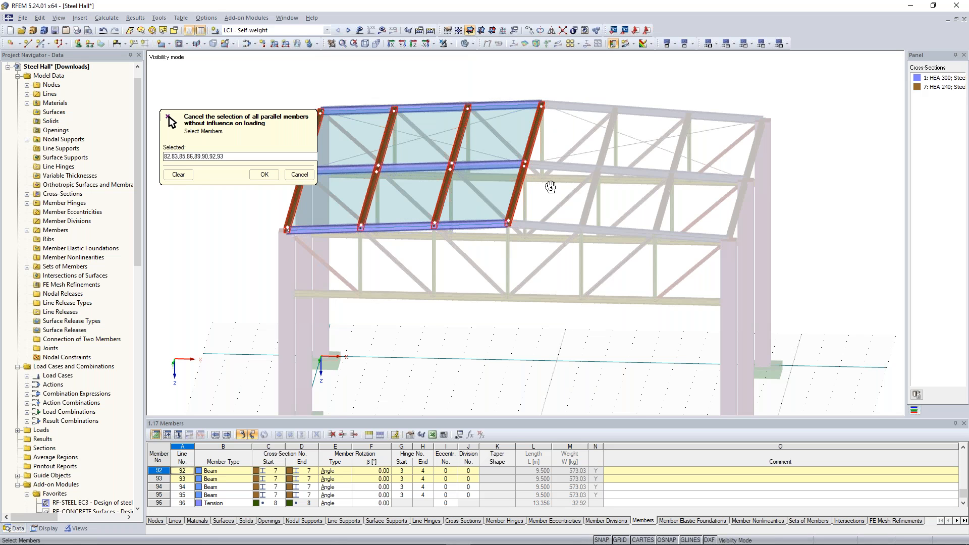
middle_click_drag(550, 187, 535, 187, "ctrl")
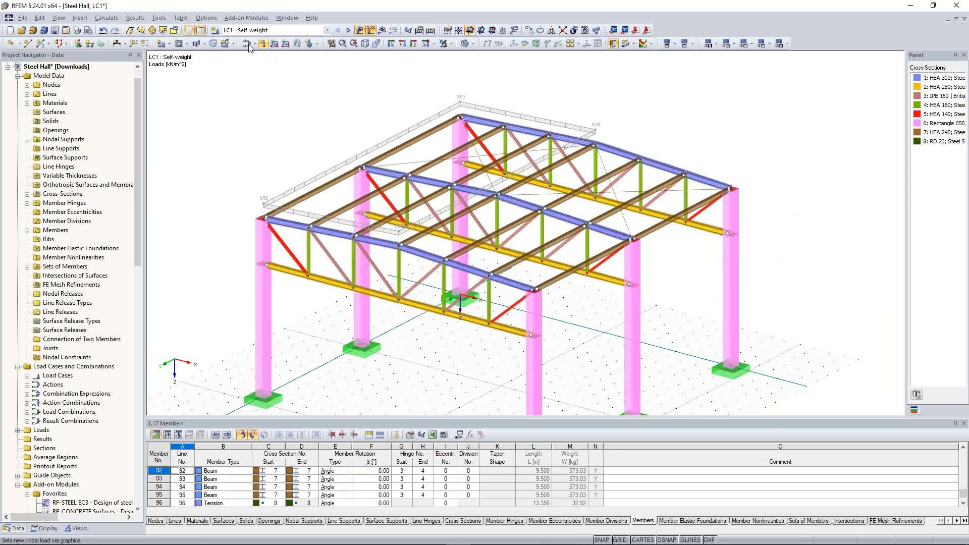
Generate the same 0.50 kN/m² area load on the other roof slope, bounded by nodes 38, 6, 9 and 41, excluding members parallel to member 59
left_click(159, 18)
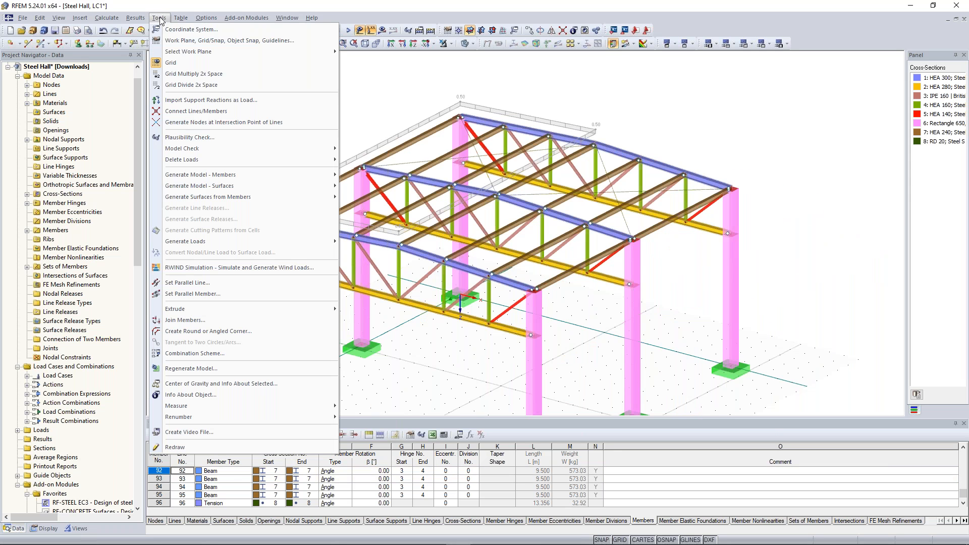
mouse_move(232, 237)
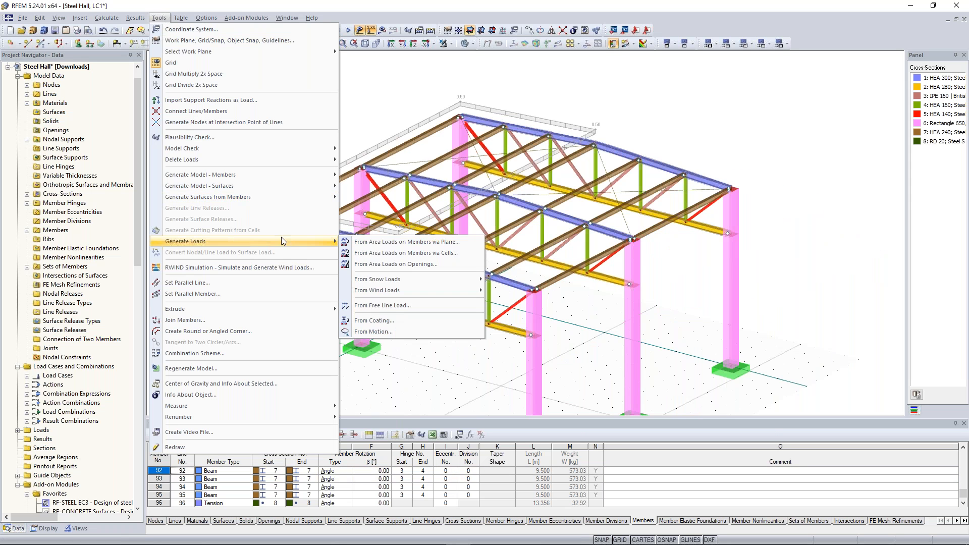
left_click(413, 242)
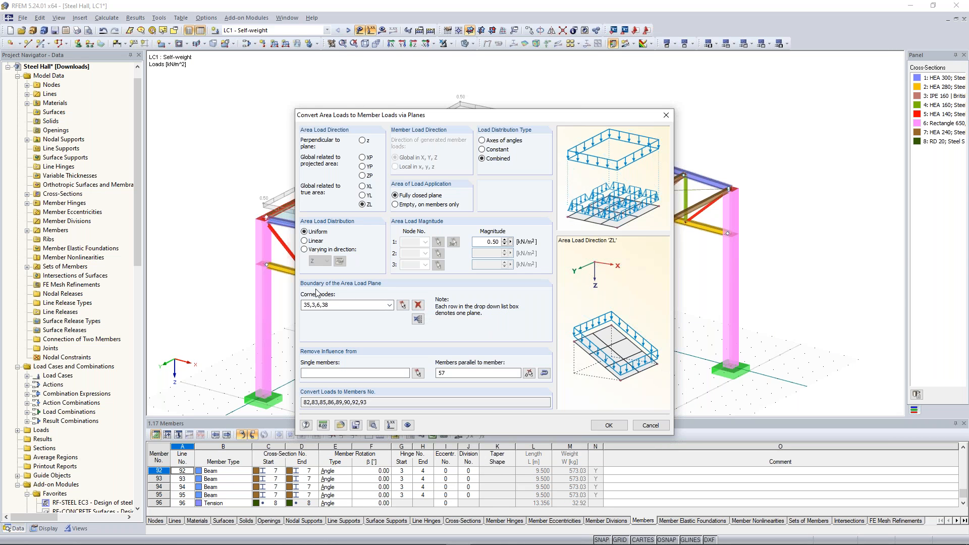
left_click_drag(434, 117, 431, 85)
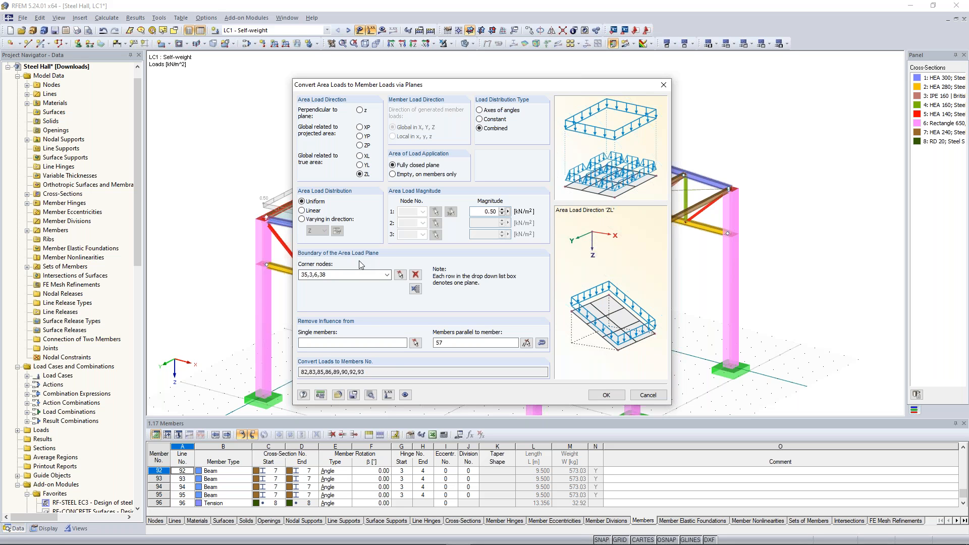
left_click_drag(360, 265, 305, 266)
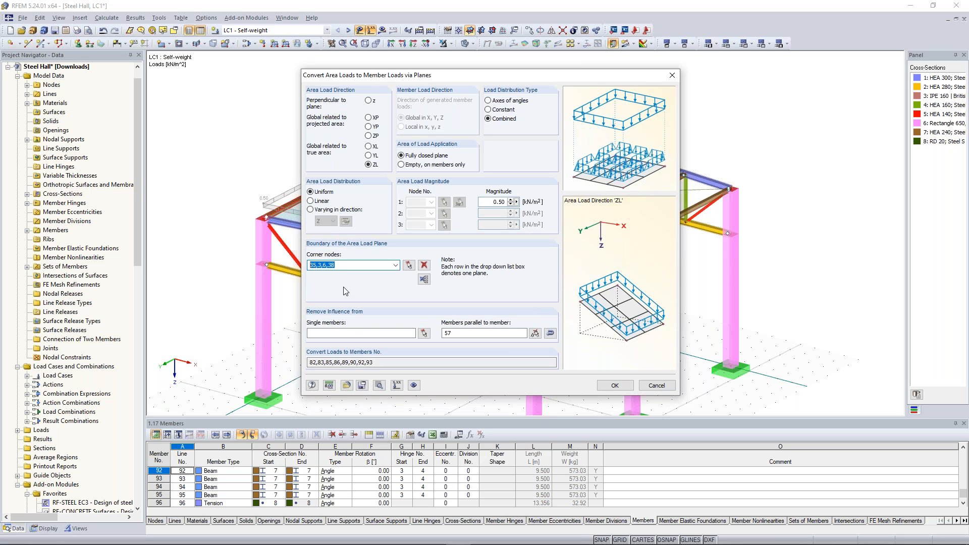
left_click_drag(539, 76, 496, 75)
left_click(306, 264)
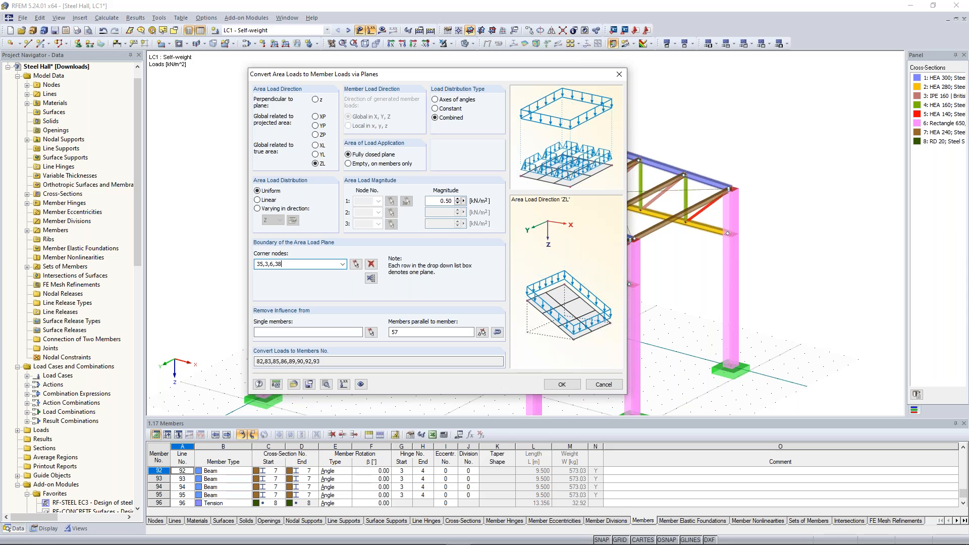
mouse_move(282, 264)
left_mouse_down()
mouse_move(255, 264)
mouse_move(266, 264)
left_mouse_up()
left_click(370, 269)
left_click(369, 268)
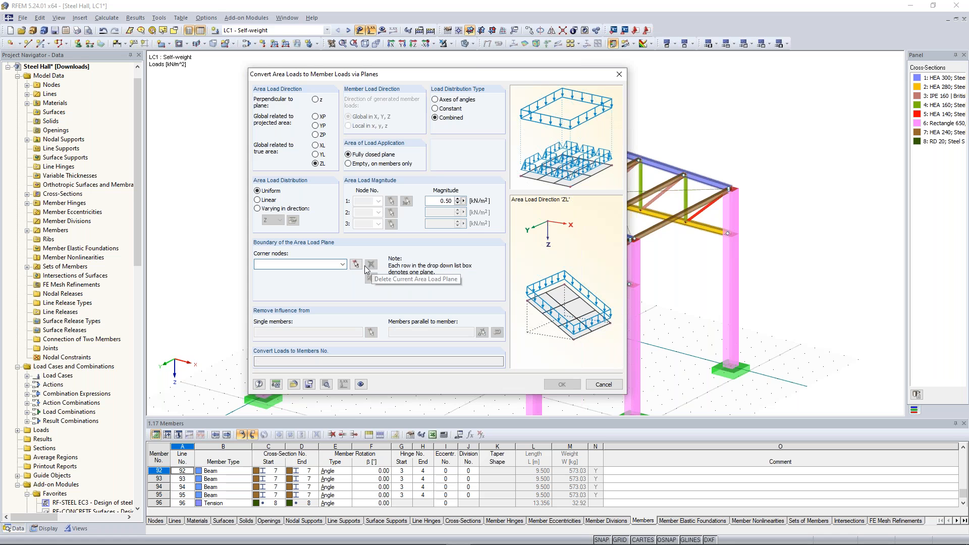
left_click(355, 264)
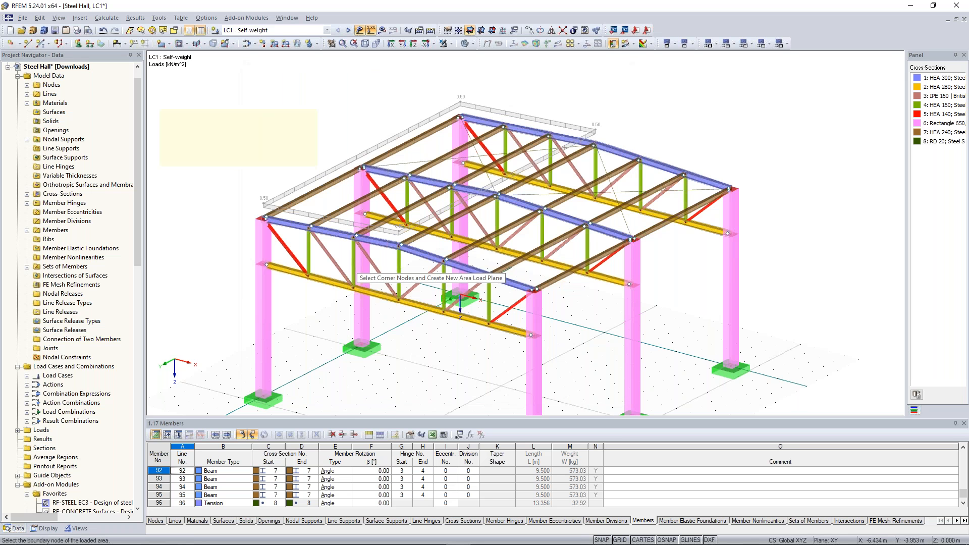
left_click(595, 146)
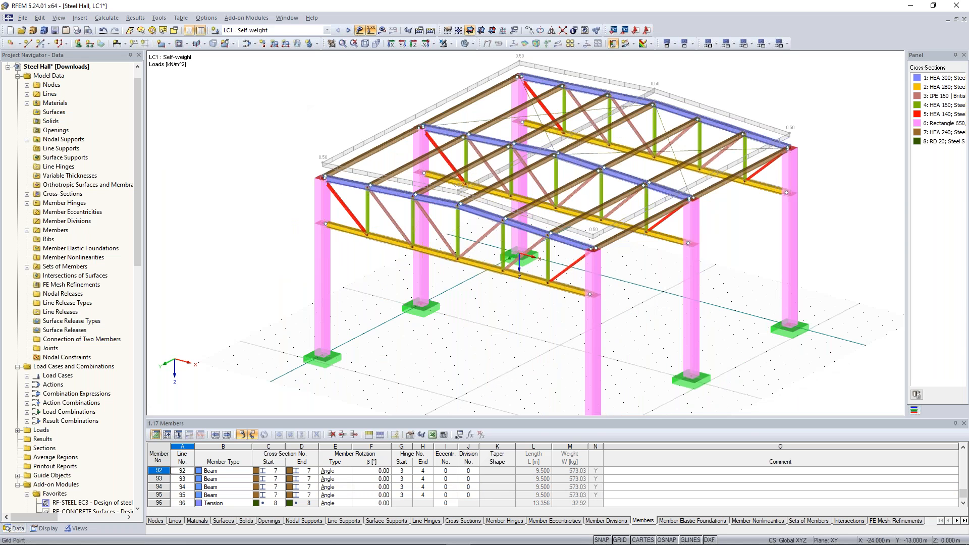
Generate another 0.50 kN/m² ZL area load on the plane of the trusses' bottom chords, bounded by their outer corner nodes
middle_click_drag(327, 213, 338, 216, "ctrl")
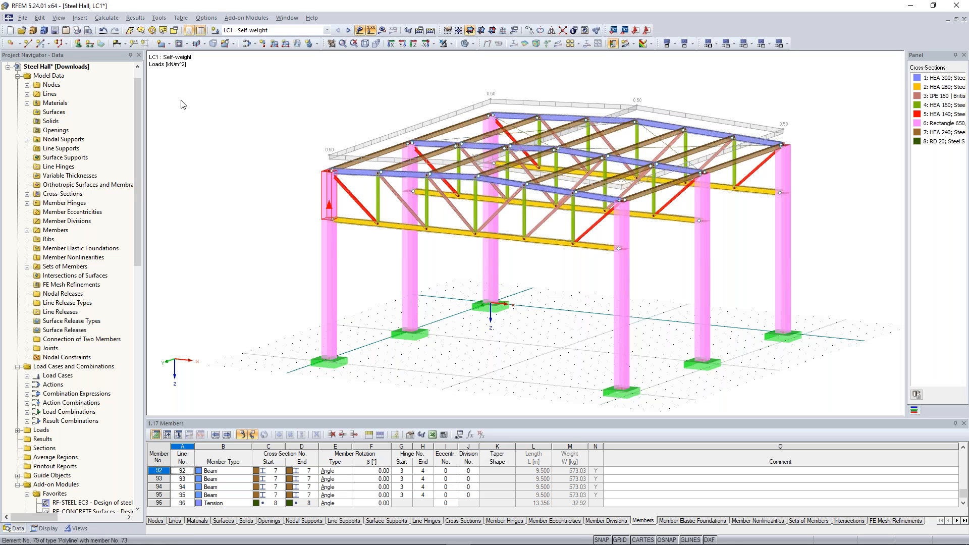
left_click(159, 18)
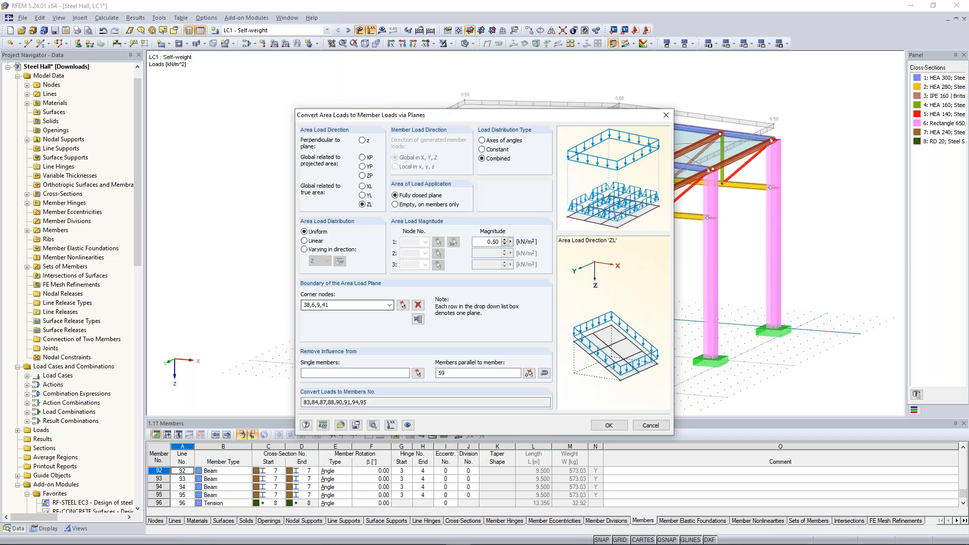
left_click(417, 305)
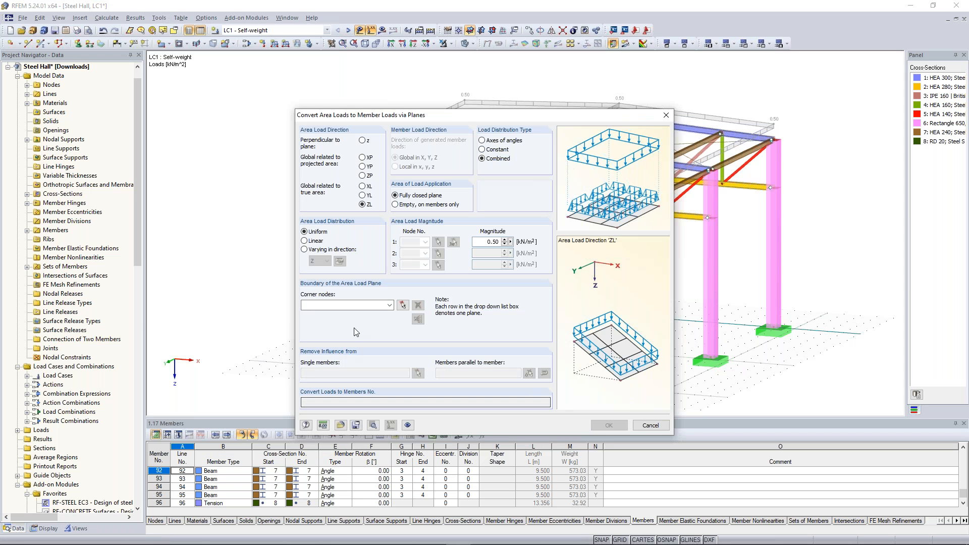
left_click(402, 305)
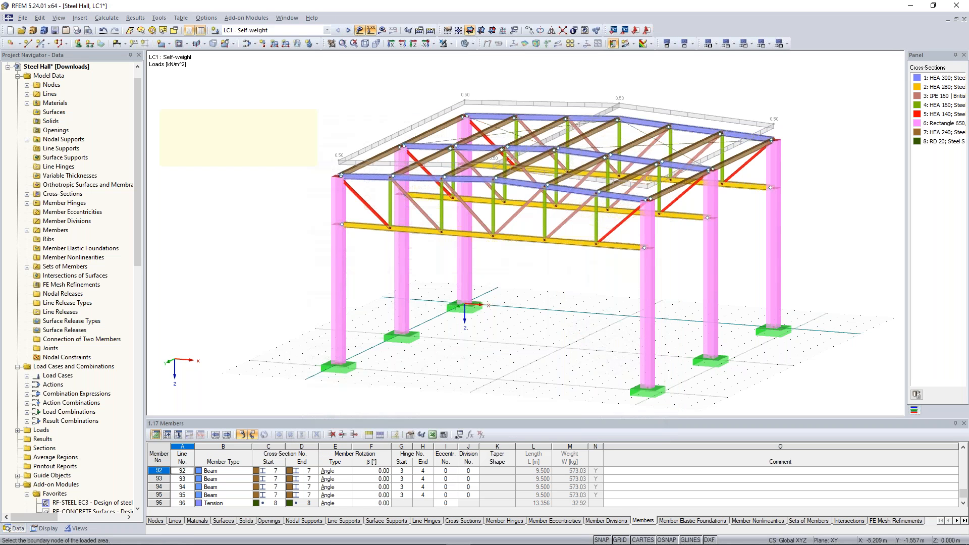
middle_click_drag(417, 297, 442, 330, "ctrl")
left_click(430, 127)
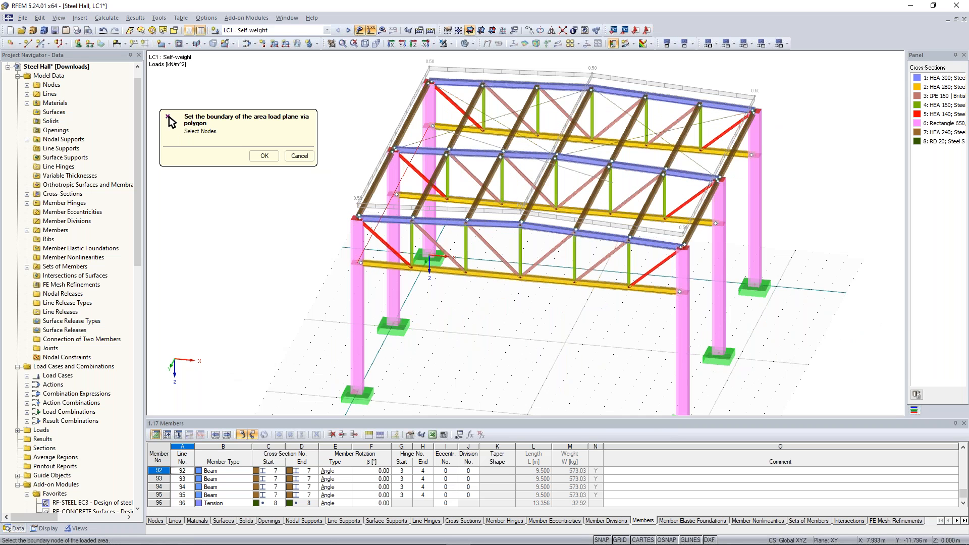
left_click(750, 154)
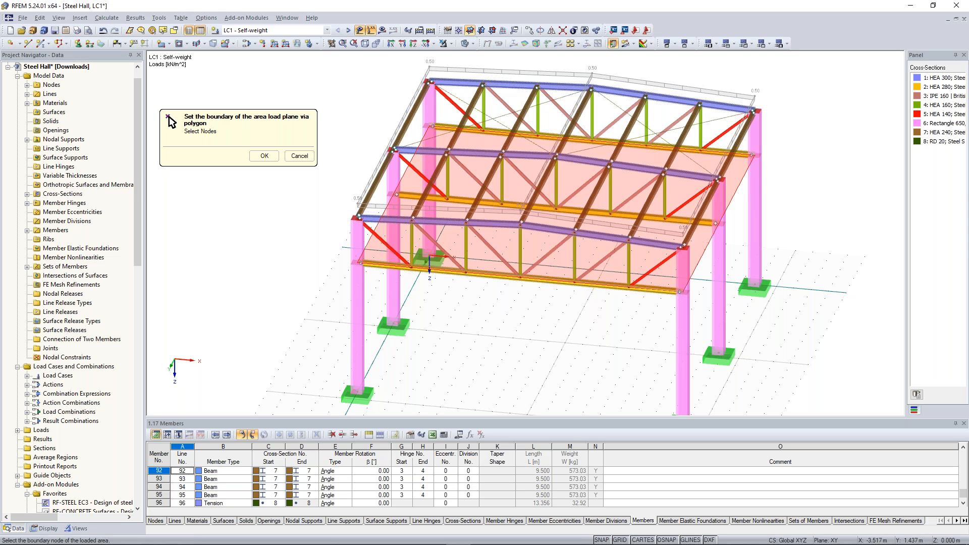
left_click(360, 262)
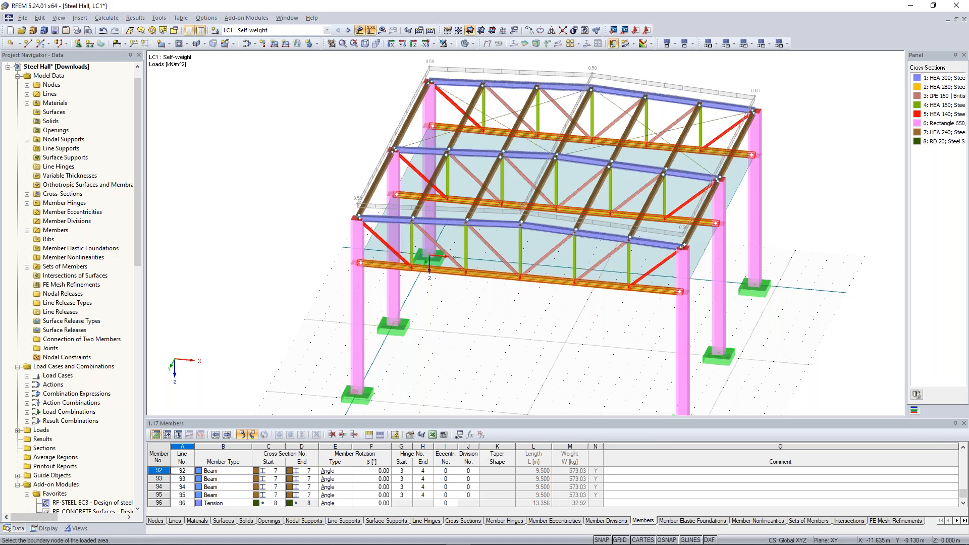
key("Escape")
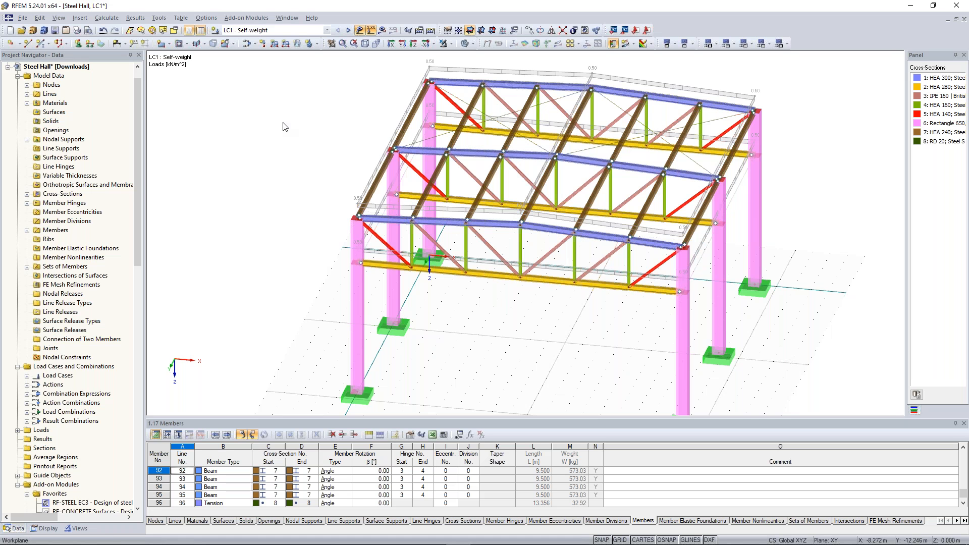
Display the generated area loads separately as member loads and examine their distribution on the purlins and bottom chords
middle_click_drag(458, 173, 407, 126, "ctrl")
right_click(458, 174)
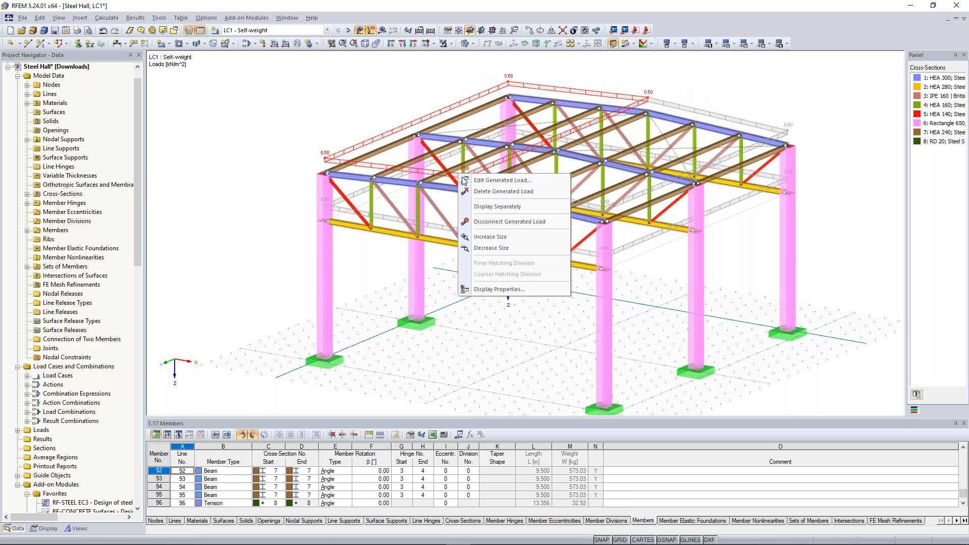
left_click(500, 209)
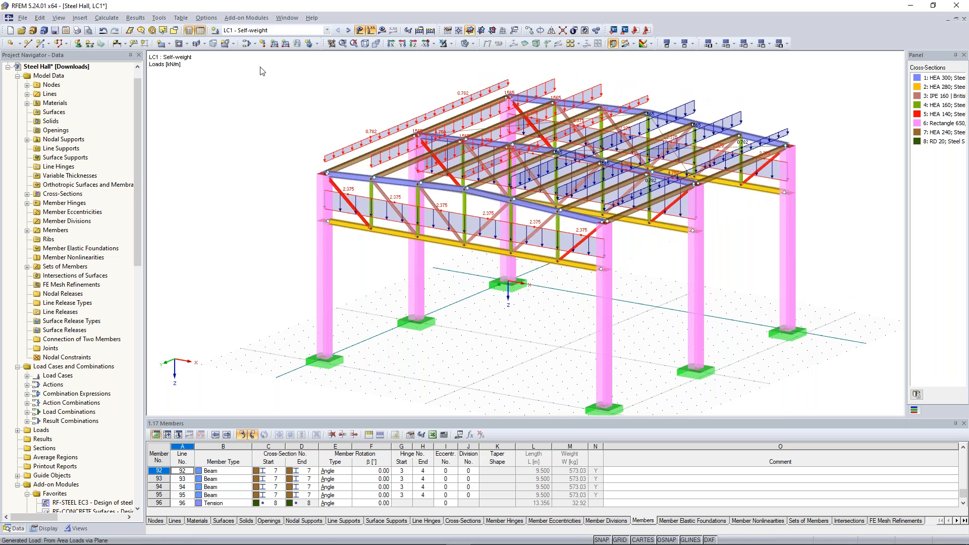
middle_click_drag(330, 103, 389, 135, "ctrl")
scroll(389, 136, "up", 1)
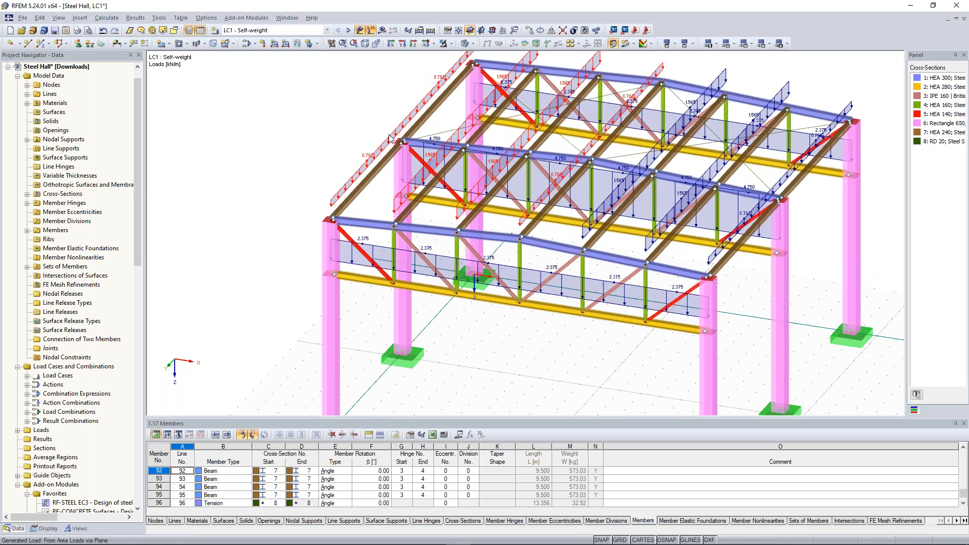
scroll(389, 136, "up", 1)
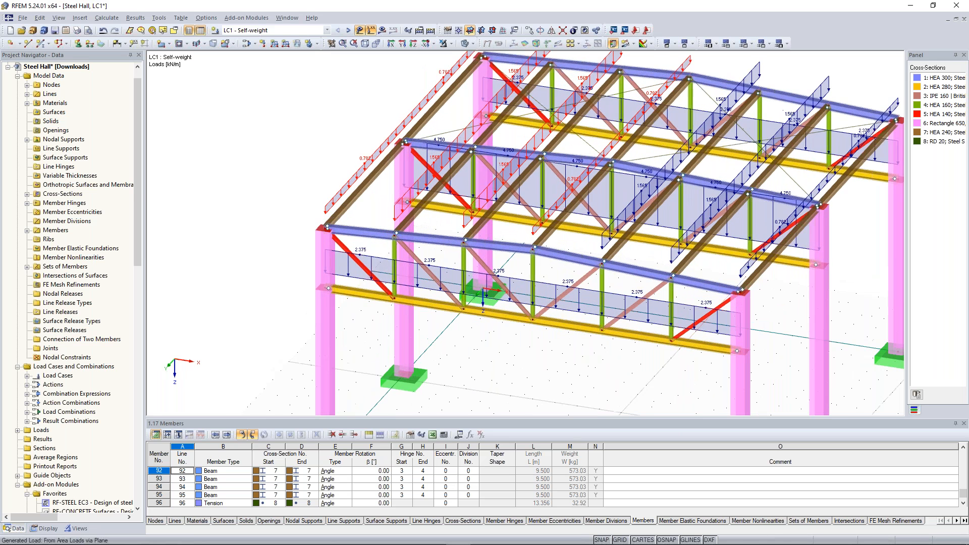
Generate a 0.50 kN/m² ZL area load for LC2 Imposed load on the bottom-chord plane bounded by nodes 33, 1, 2 and 34
middle_click_drag(389, 136, 345, 159, "ctrl")
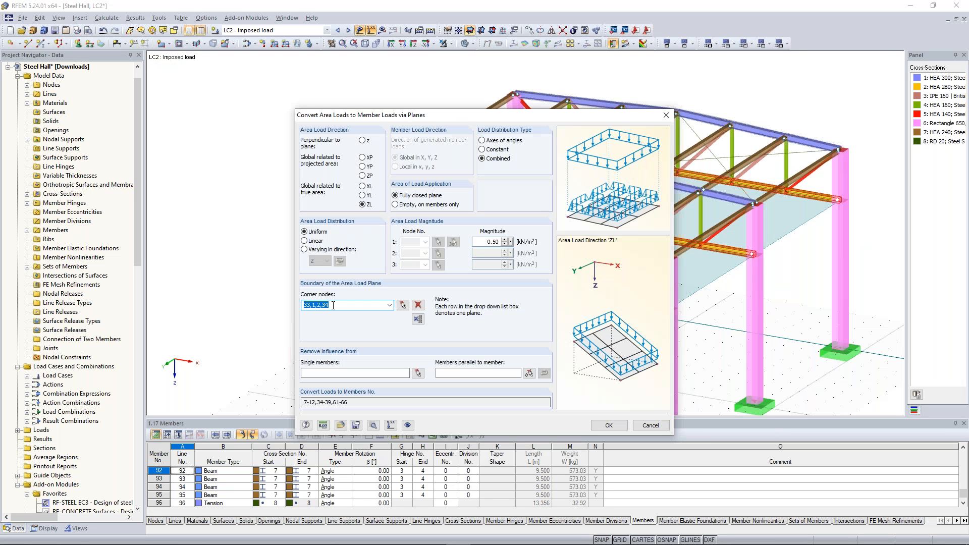
left_click(334, 305)
left_click(483, 242)
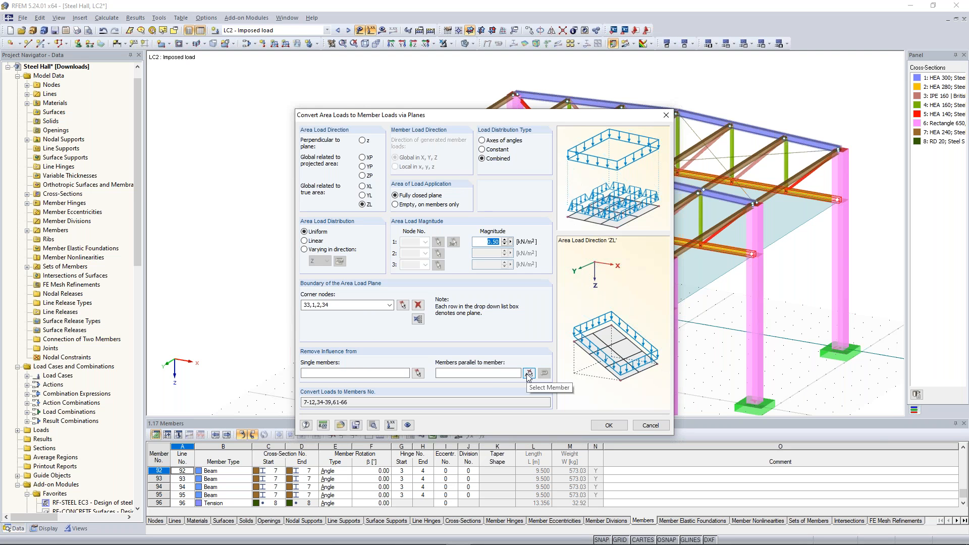
left_click(608, 426)
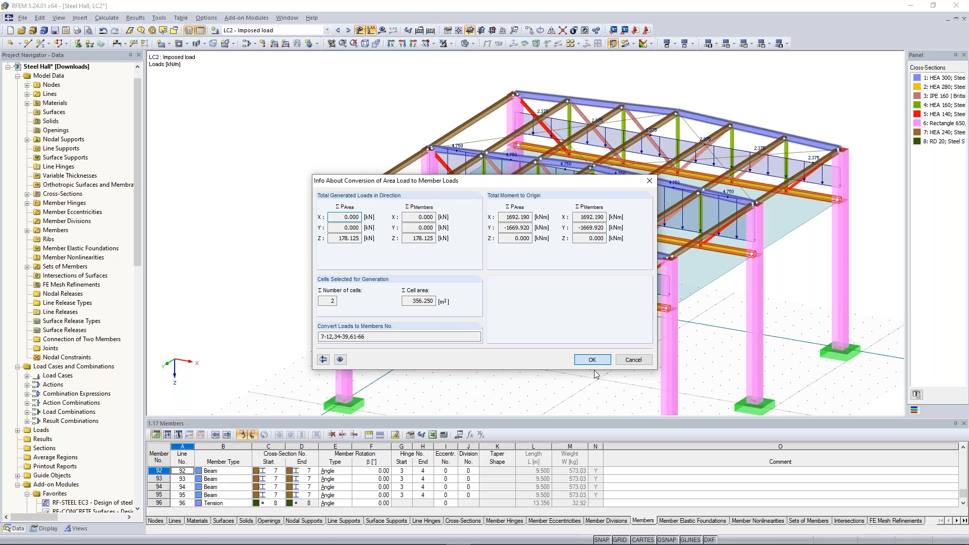
left_click(592, 360)
Set up EN 1991-1-3 duopitch roof snow loads for LC3 with the German DIN annex, snow zone 1a from the map and altitude 540 m
middle_click_drag(485, 311, 537, 350, "ctrl")
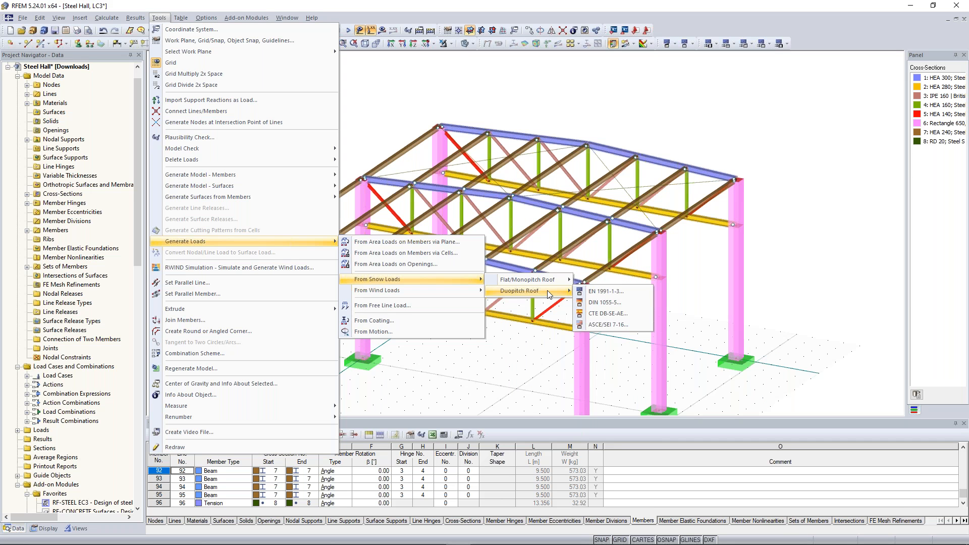
left_click(604, 297)
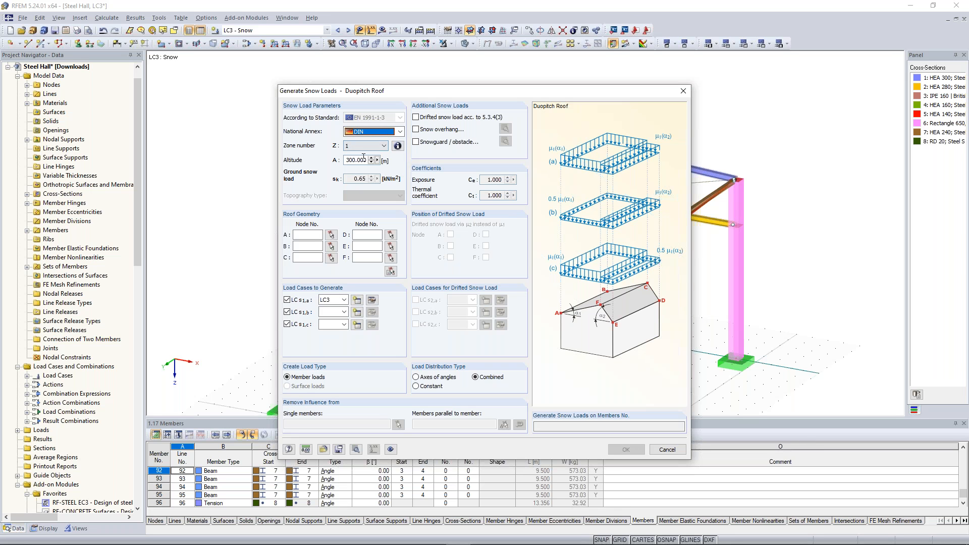
left_click(401, 132)
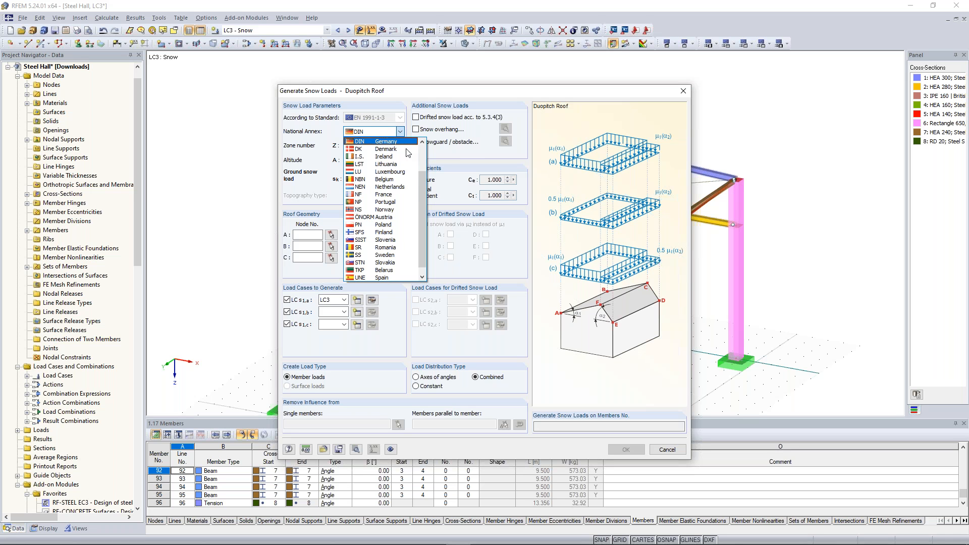
left_click_drag(422, 187, 424, 156)
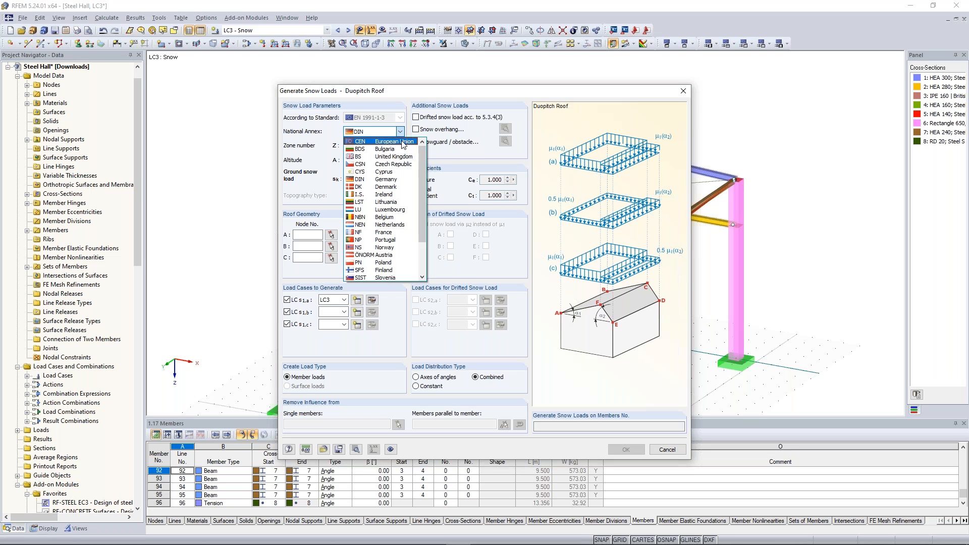
left_click(391, 180)
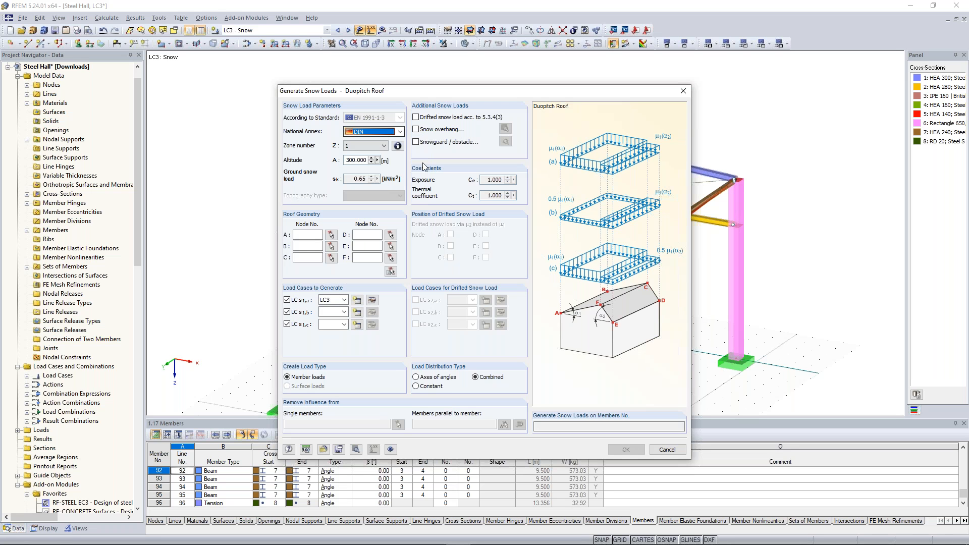
left_click(398, 146)
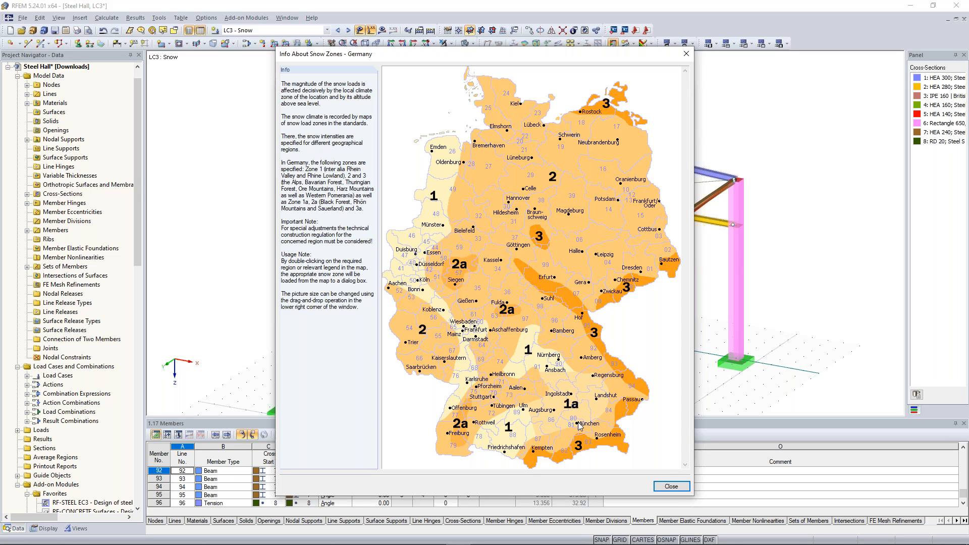
double_click(579, 427)
type("54")
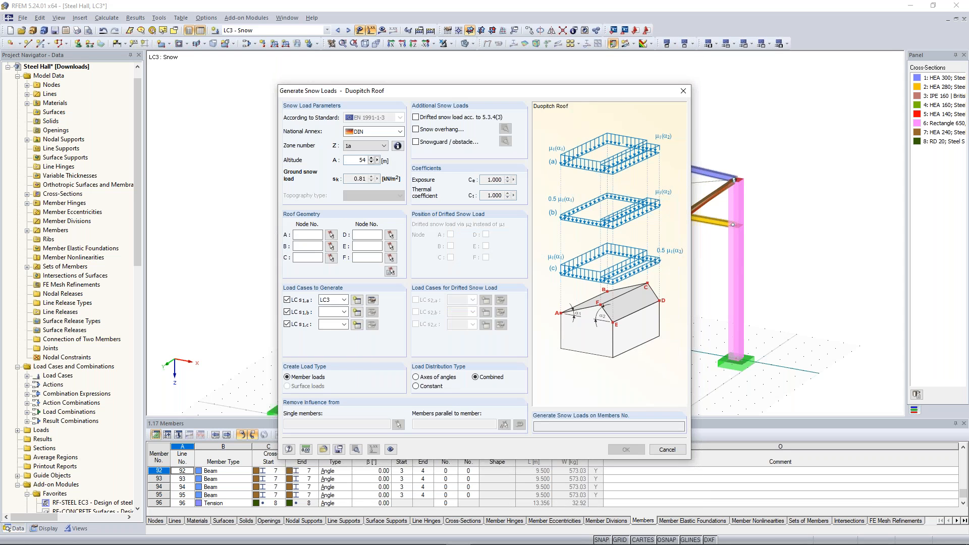
type("0")
Deactivate snow load cases s1,b and s1,c and define the roof geometry by nodes 35, 3, 6, 9, 41 and 38
left_click(287, 312)
left_click(288, 324)
left_click(391, 272)
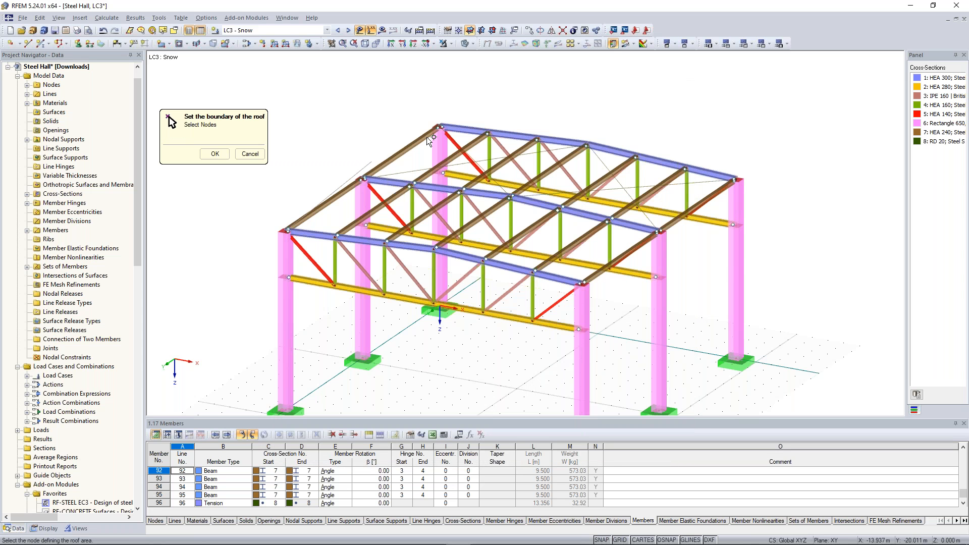
left_click(586, 143)
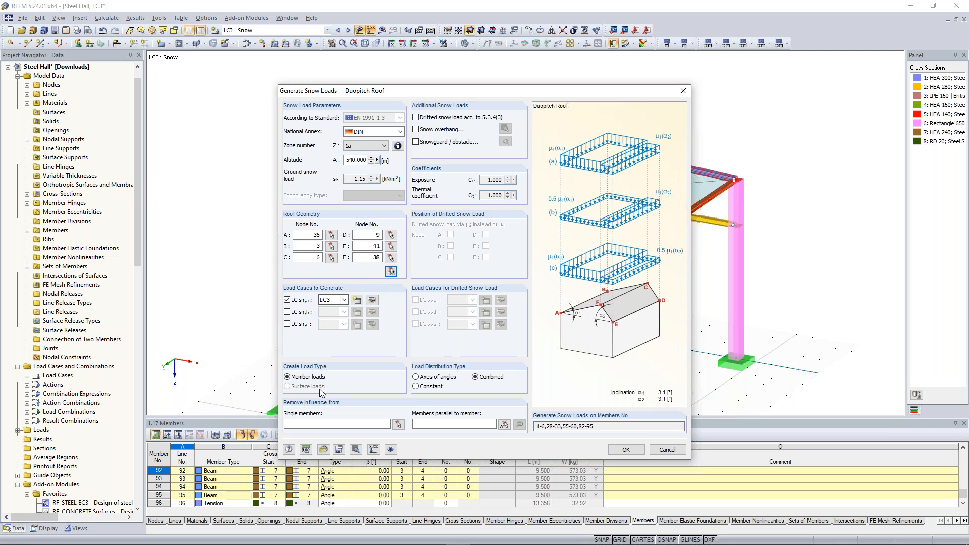
Exclude members parallel to top chord members 56 and 58 from the snow loading and generate the snow load
left_click_drag(461, 94, 464, 75)
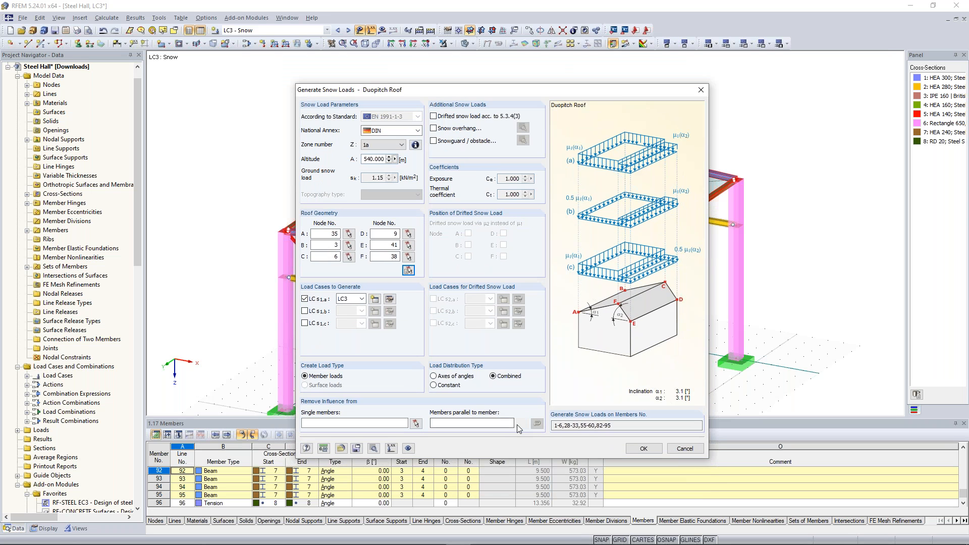
left_click(408, 270)
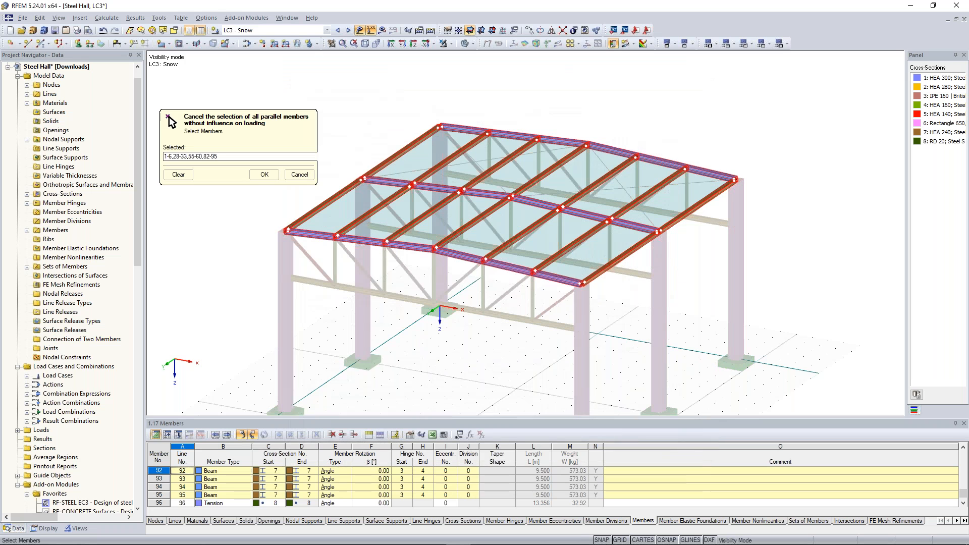
left_click(460, 256)
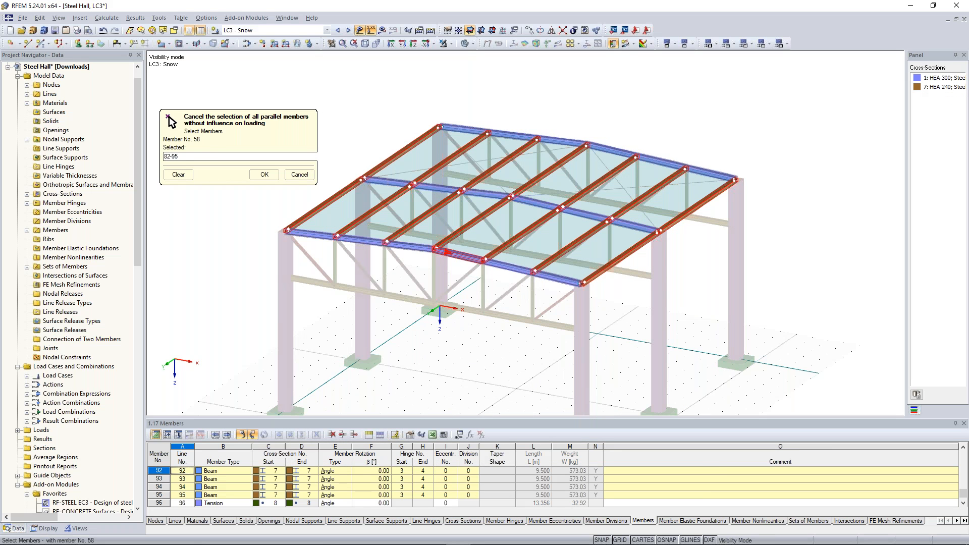
left_click(264, 175)
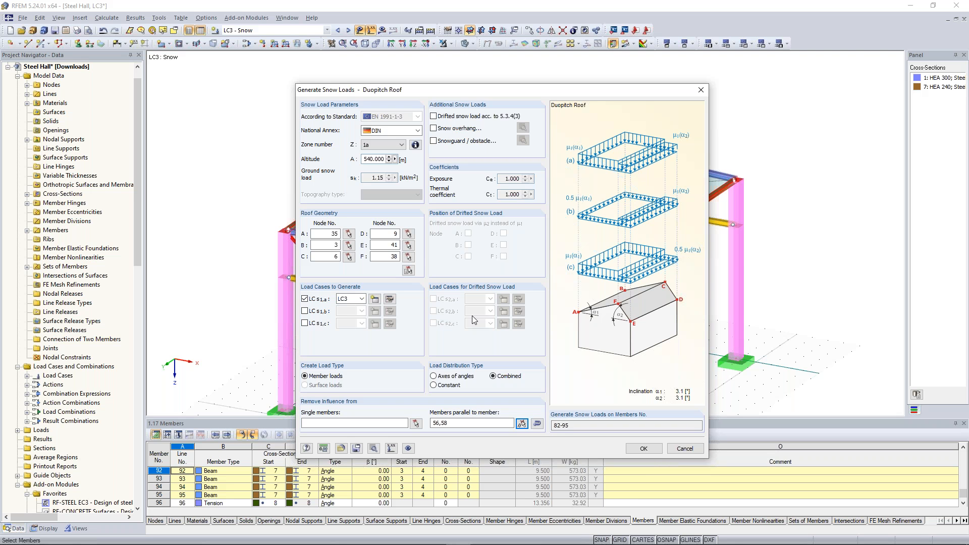
key("Return")
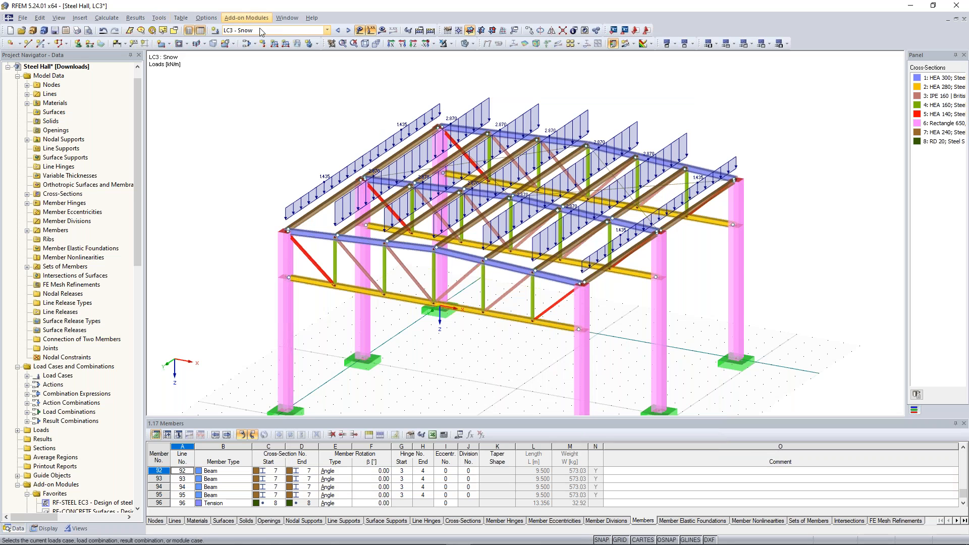
Switch to LC4 Wind in +X and start generating EN 1991-1-4 wind loads for vertical walls with roof
left_click(348, 31)
key("alt+t")
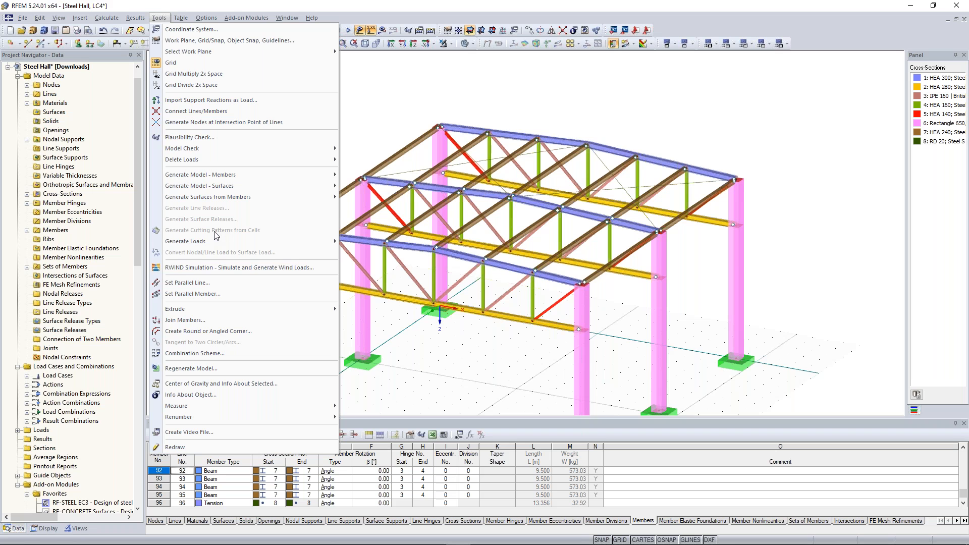
mouse_move(186, 241)
mouse_move(377, 290)
mouse_move(521, 342)
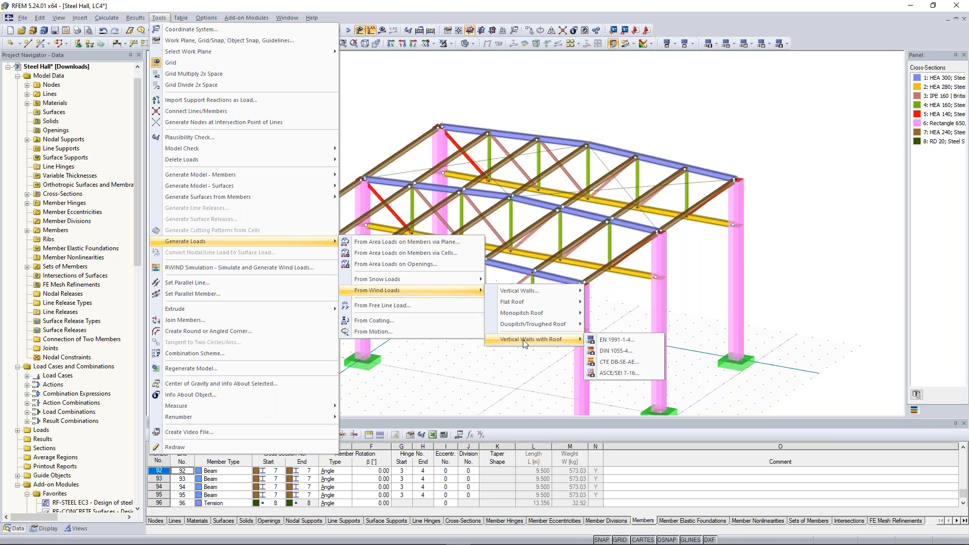
left_click(600, 340)
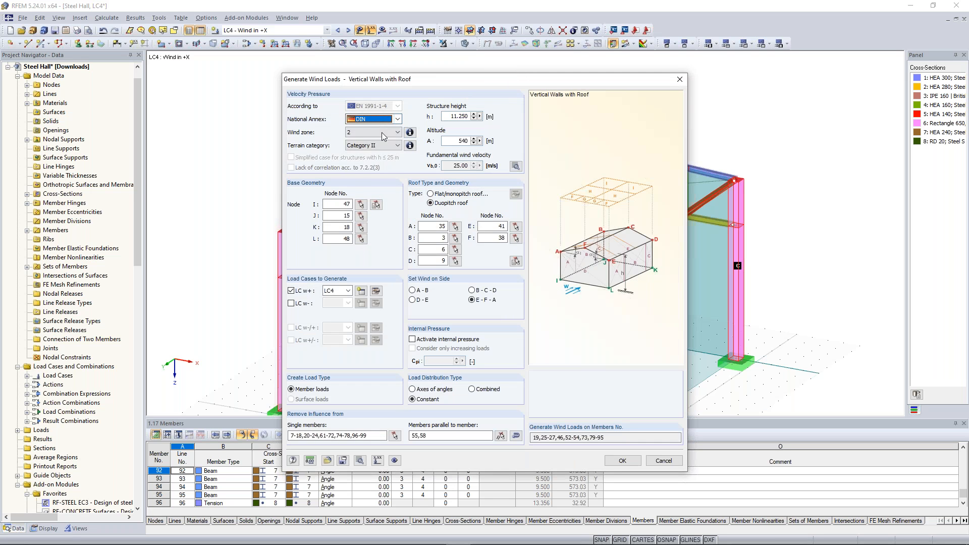
Look through the National Annex and terrain category options for the wind load, keeping DIN and Category II
left_click(392, 119)
left_click_drag(423, 161, 423, 145)
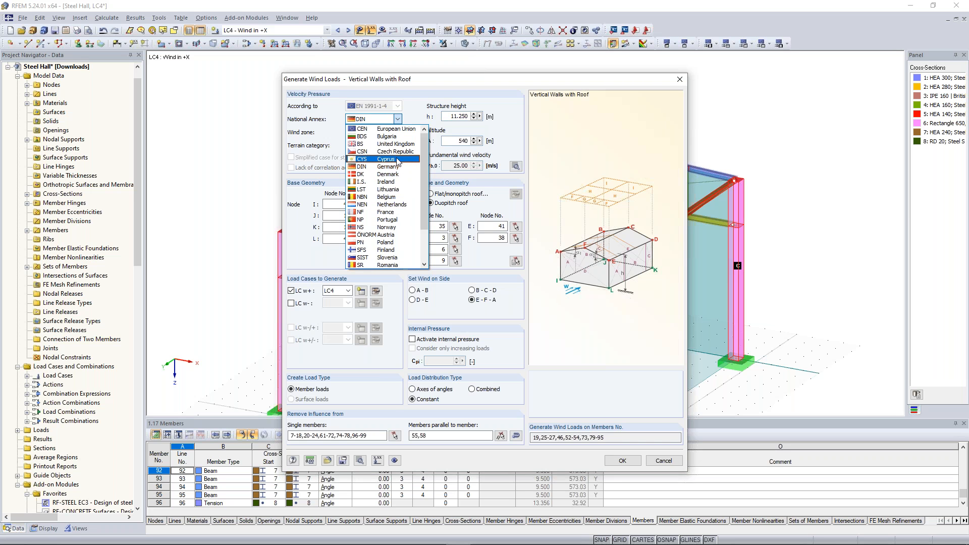
left_click(425, 115)
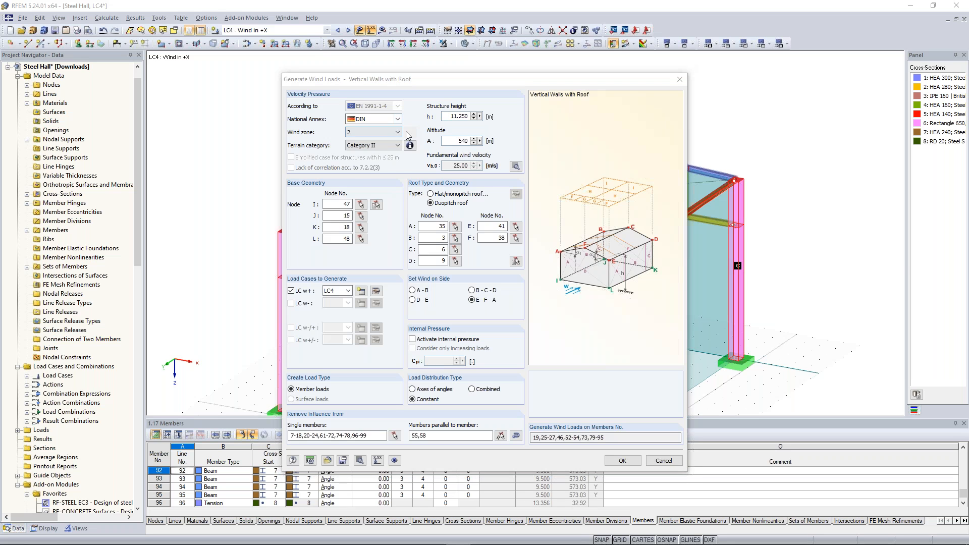
left_click(384, 145)
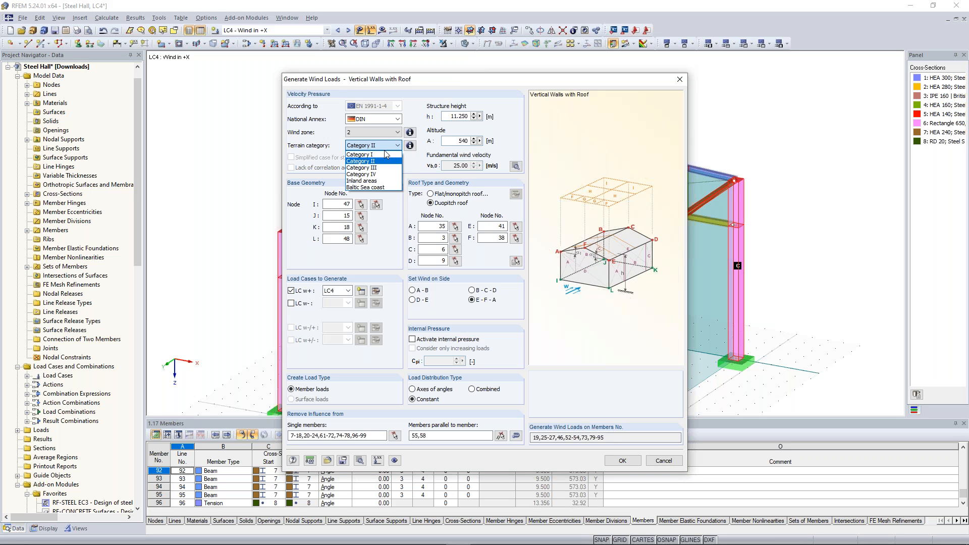
left_click(384, 150)
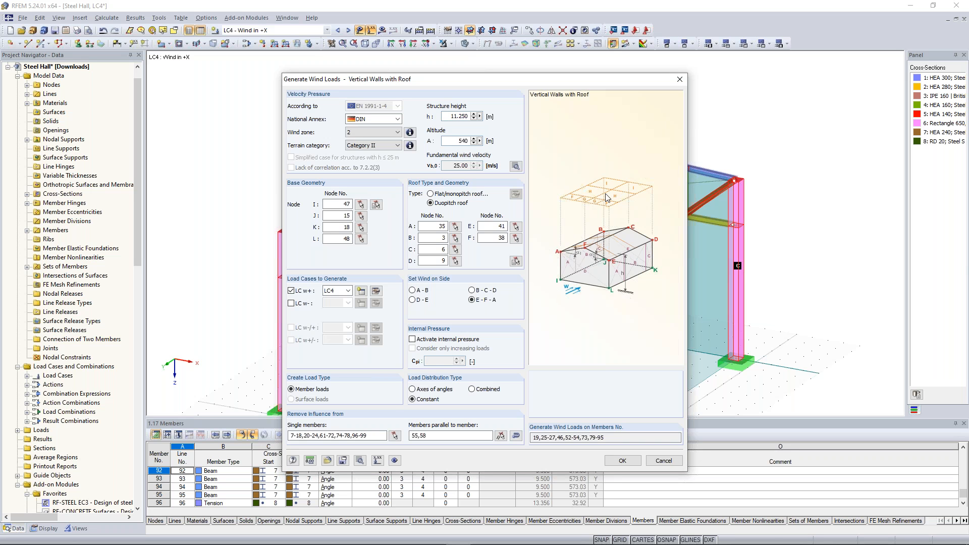
Define the wind base geometry by nodes 47, 15, 18 and 48 and the duopitch roof by nodes 35, 3, 6, 9, 41 and 38
left_click(376, 204)
middle_click_drag(223, 258, 267, 163)
scroll(330, 318, "down", 1)
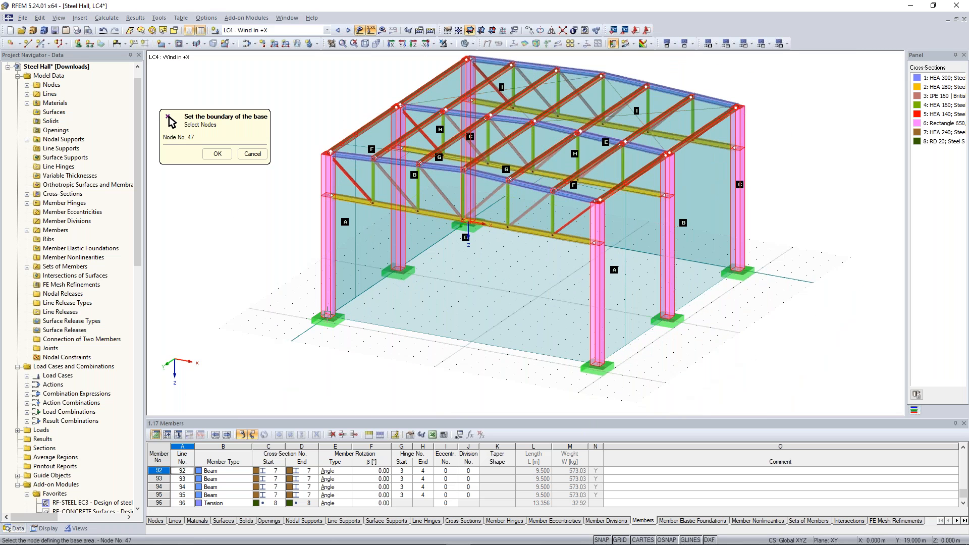
middle_click_drag(440, 261, 461, 237, "ctrl")
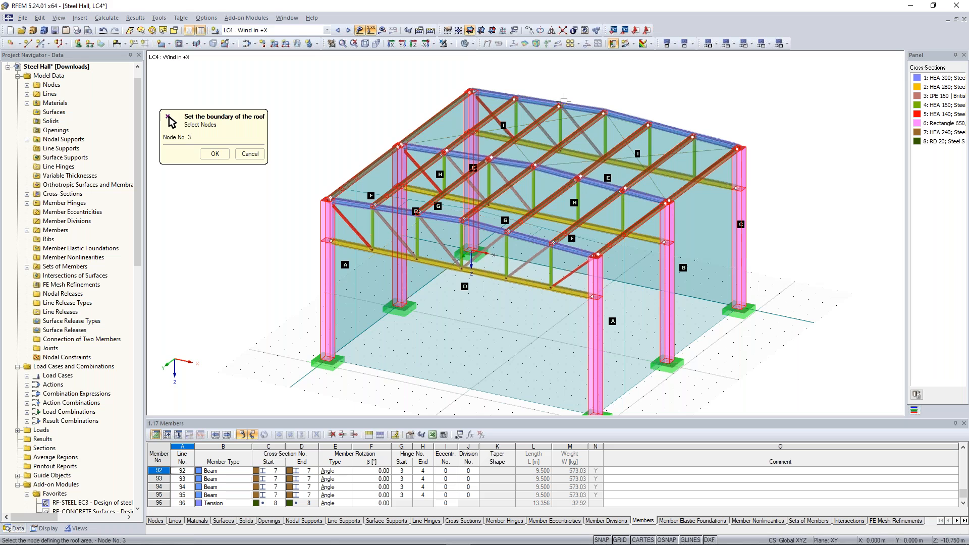
left_click(564, 99)
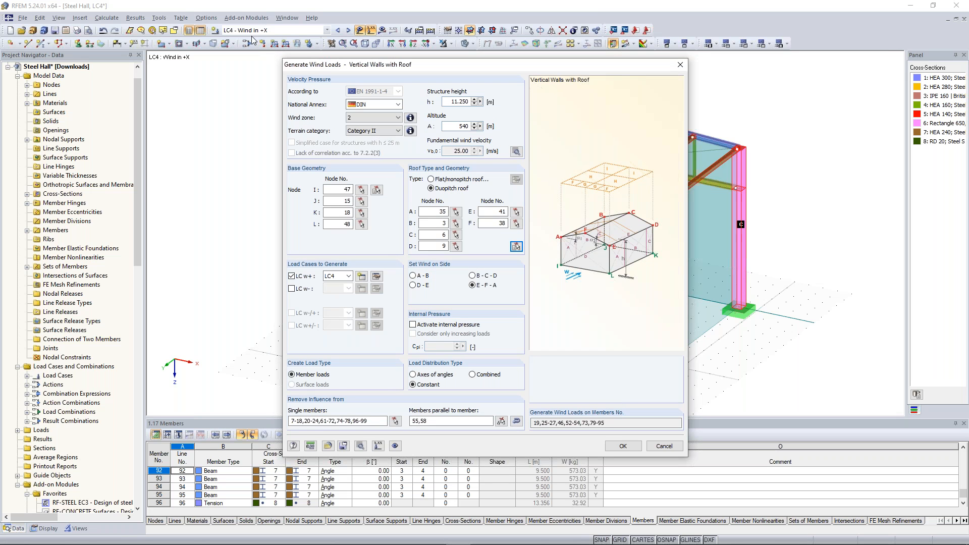
Set the wind on side A-B and clear the preset single and parallel members from the influence exclusions
left_click_drag(389, 71, 374, 60)
left_click(399, 265)
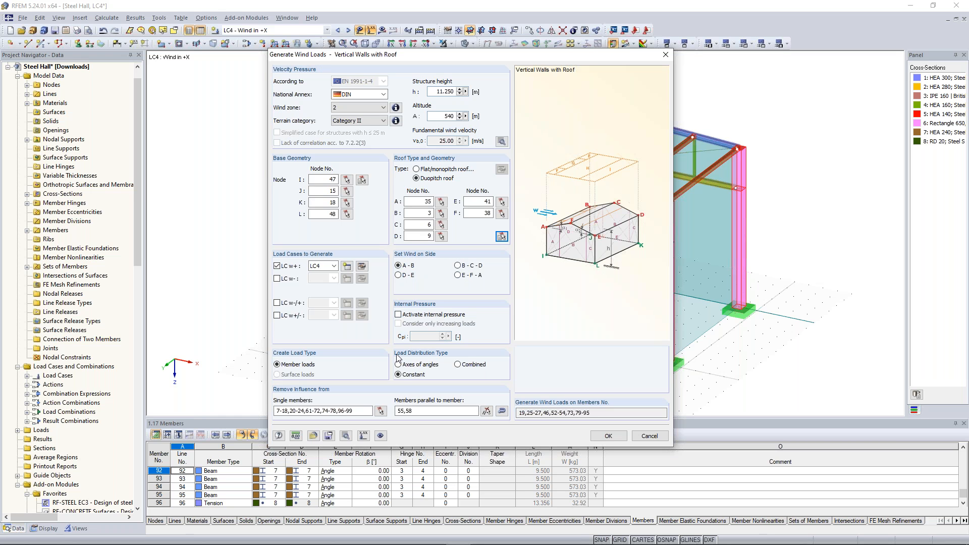
left_click_drag(359, 410, 242, 399)
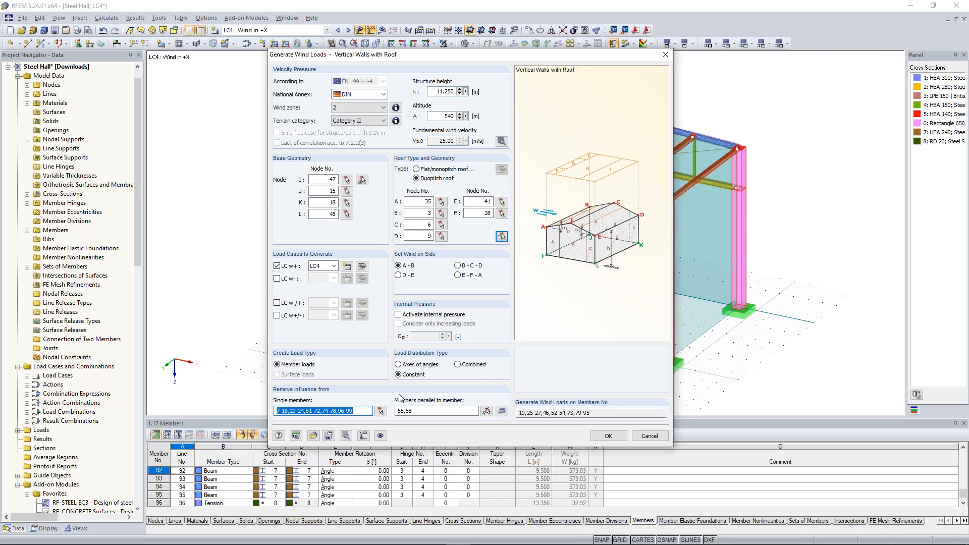
key("Delete")
left_click_drag(397, 412, 431, 422)
key("Delete")
left_click(331, 412)
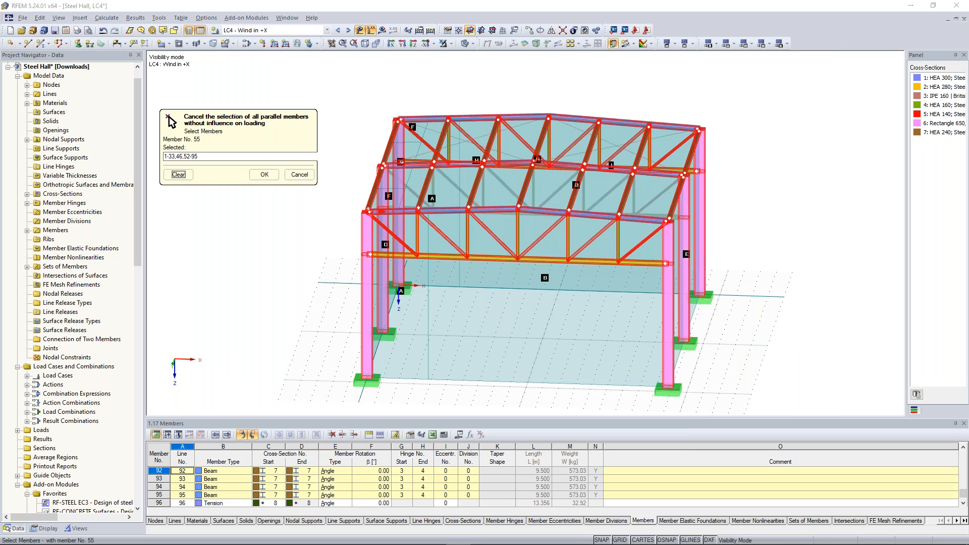
Exclude members parallel to the trusses' top chords, bottom chords, diagonals and verticals from the wind loading
left_click(395, 211)
middle_click_drag(541, 291, 442, 316, "ctrl")
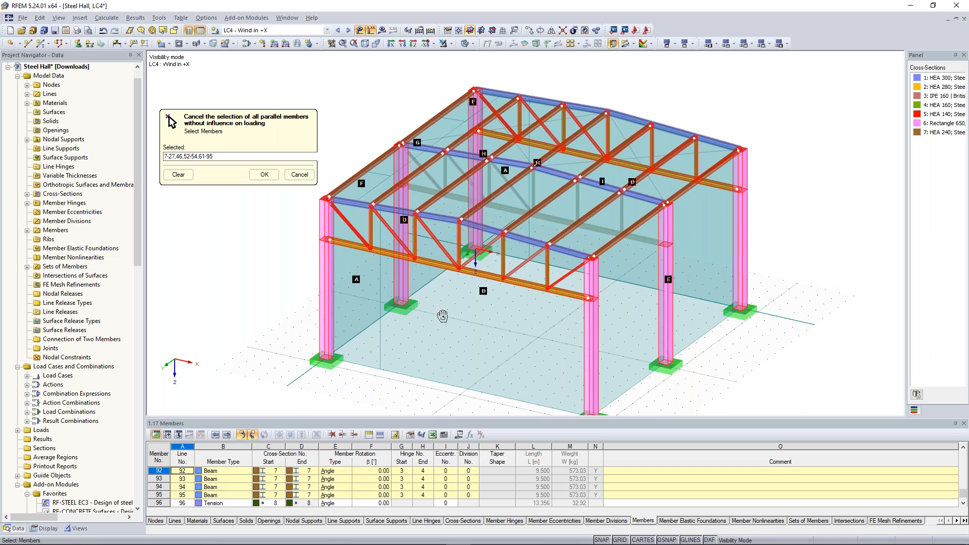
middle_click_drag(443, 317, 443, 310, "ctrl")
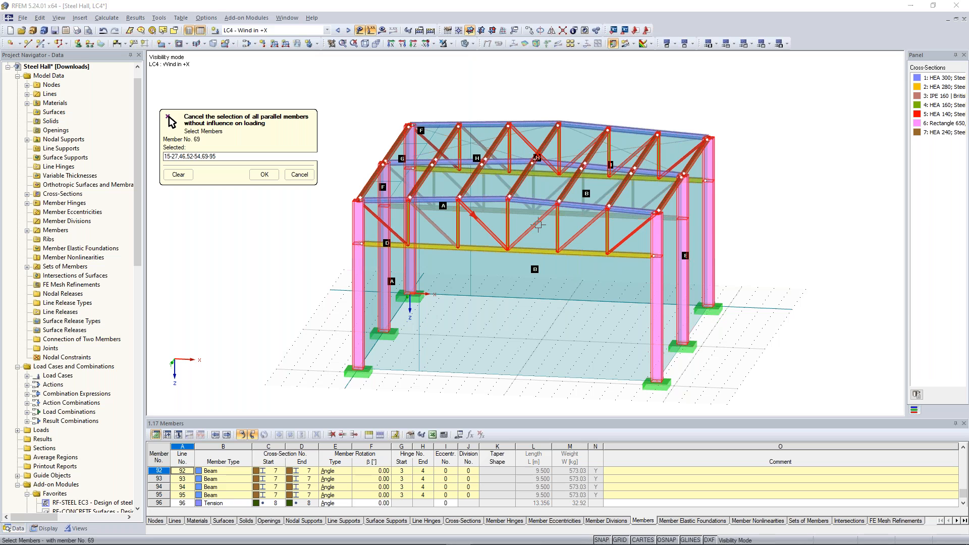
left_click(537, 225)
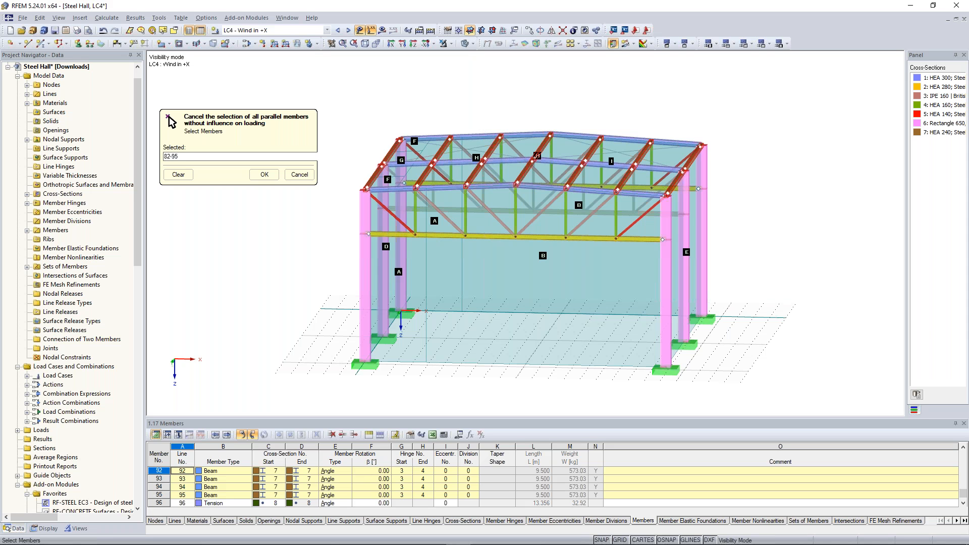
middle_click_drag(529, 232, 504, 228, "ctrl")
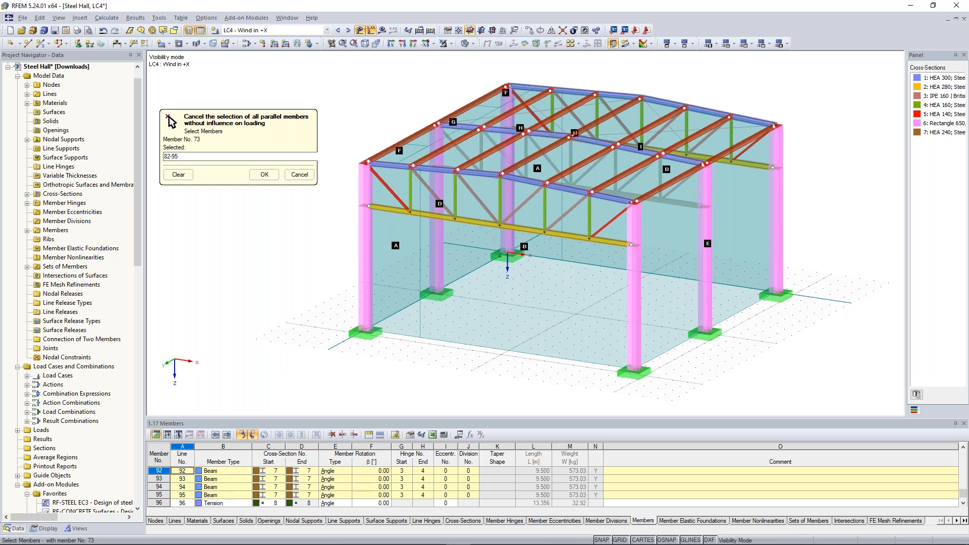
middle_click_drag(530, 285, 569, 285, "ctrl")
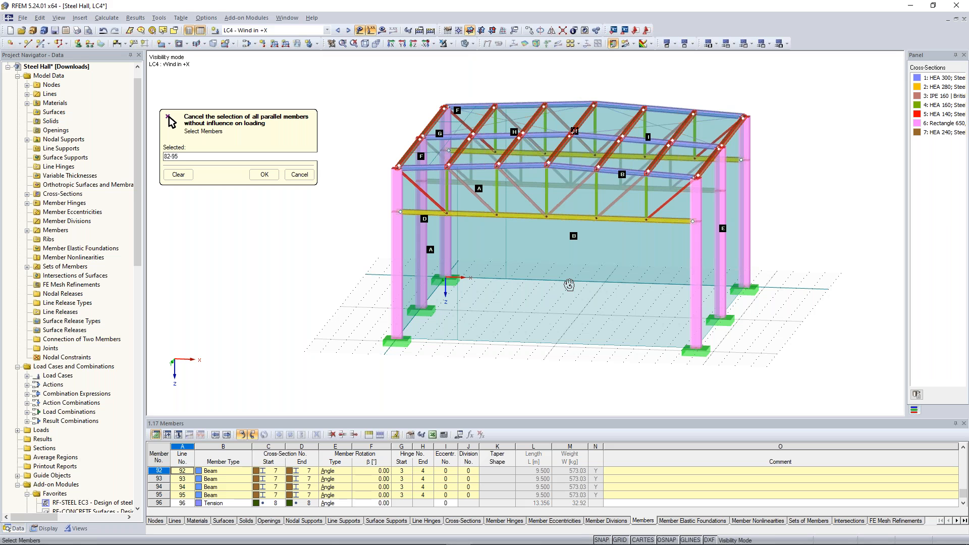
middle_click_drag(569, 285, 589, 297, "ctrl")
key("Return")
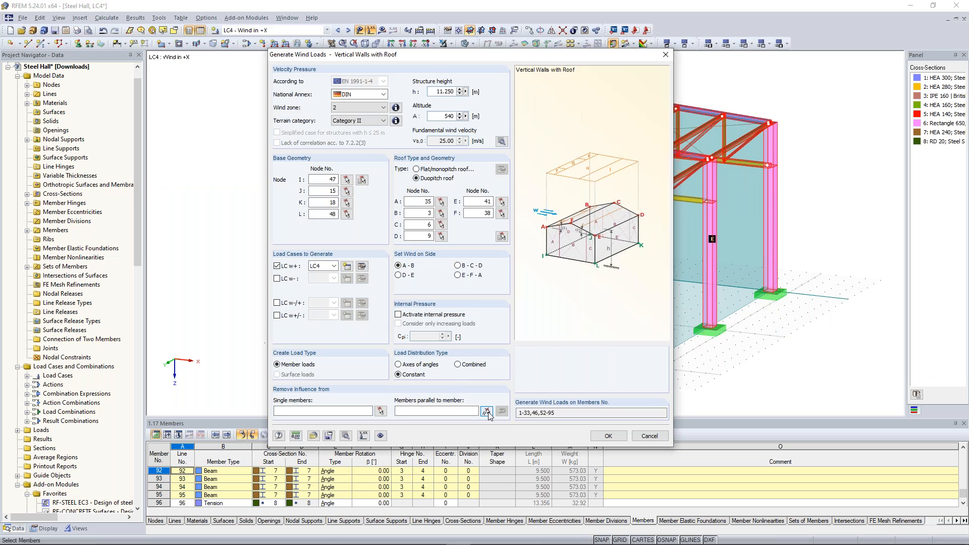
Remove the wind load influence from members parallel to 55, 58 and 61 and from single members 13-18, 20-24, 67-72, 74-78 and 96-99
left_click(487, 411)
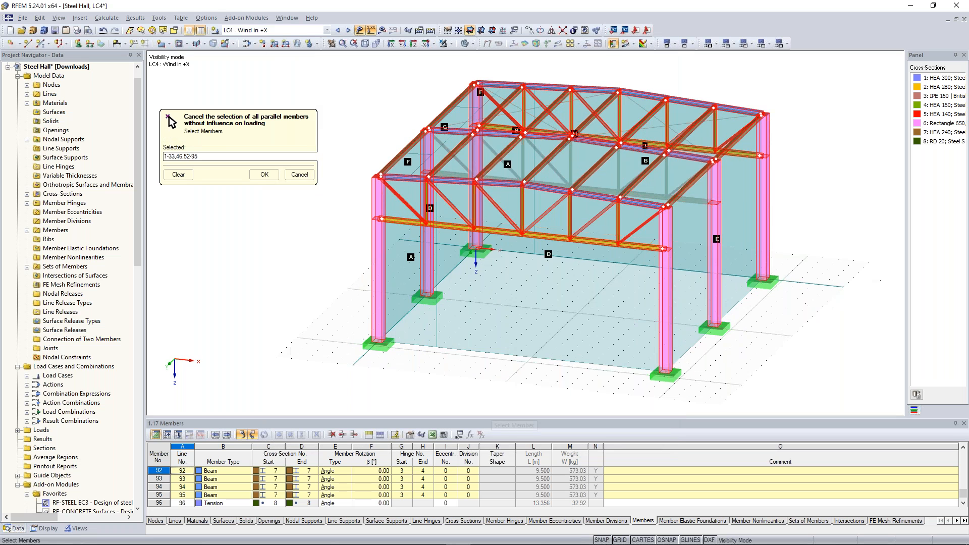
left_click(418, 180)
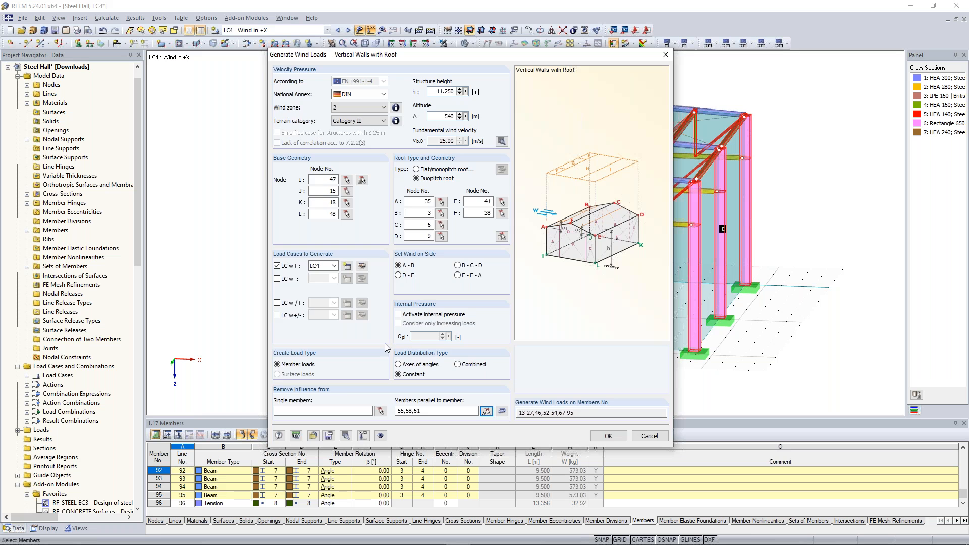
left_click(381, 411)
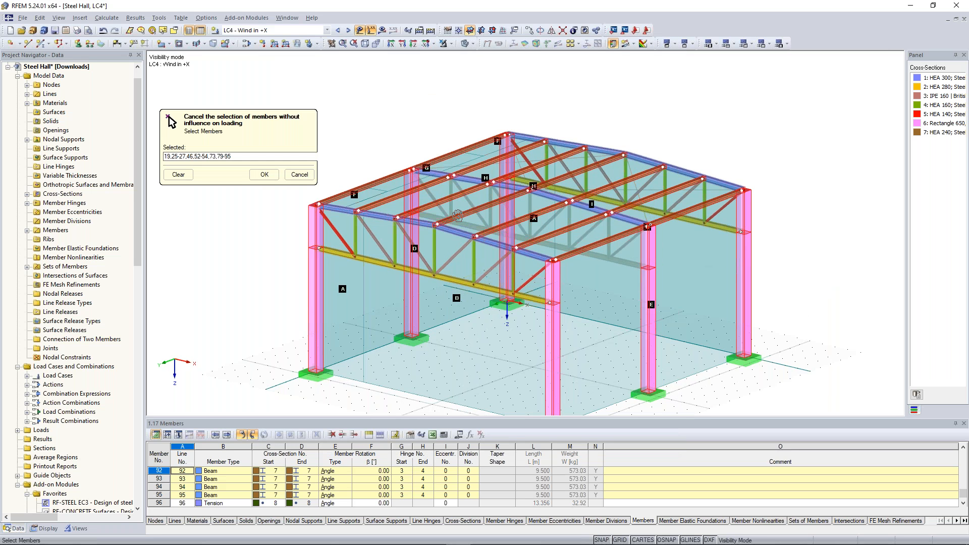
key("Return")
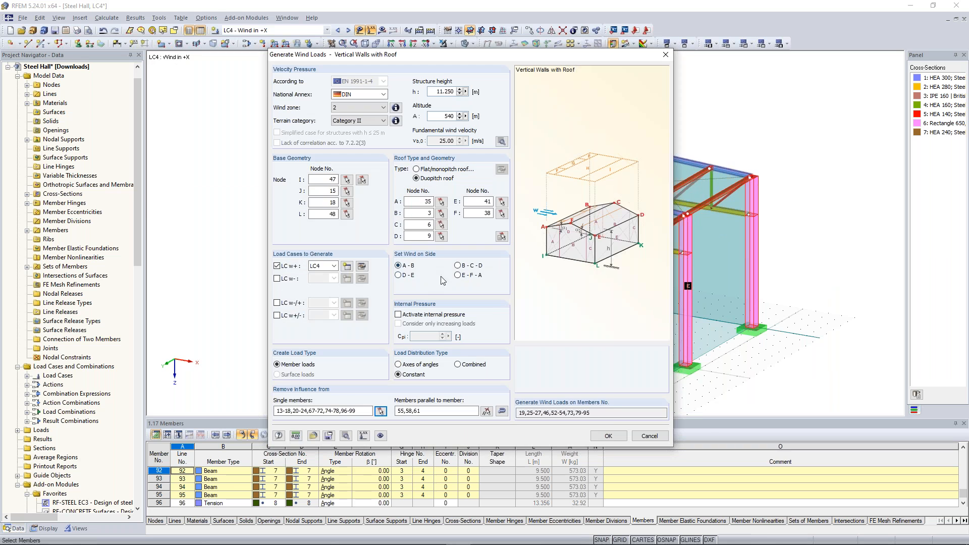
Generate the LC4 wind loads on members 19, 25-27, 46, 52-54, 73 and 79-95, and check them on the model
left_click(607, 437)
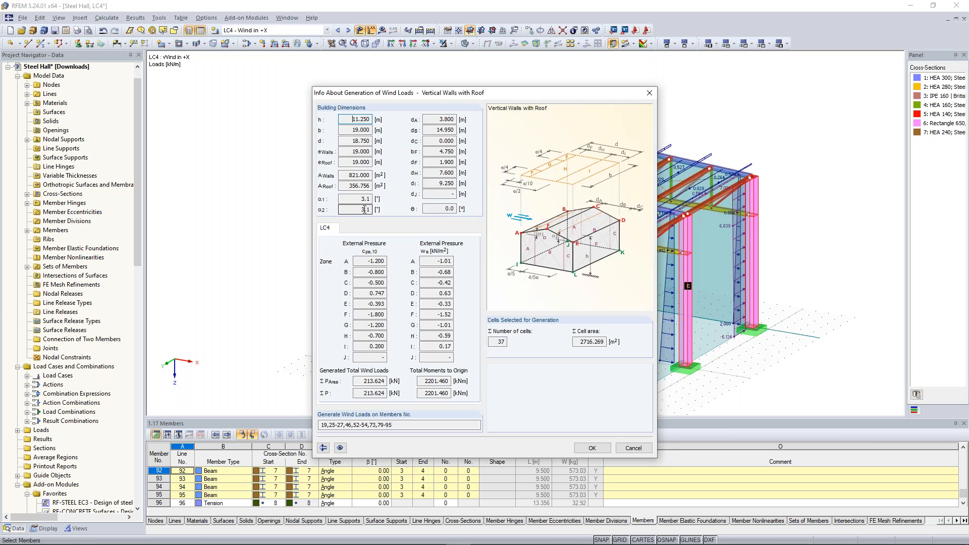
left_click(594, 448)
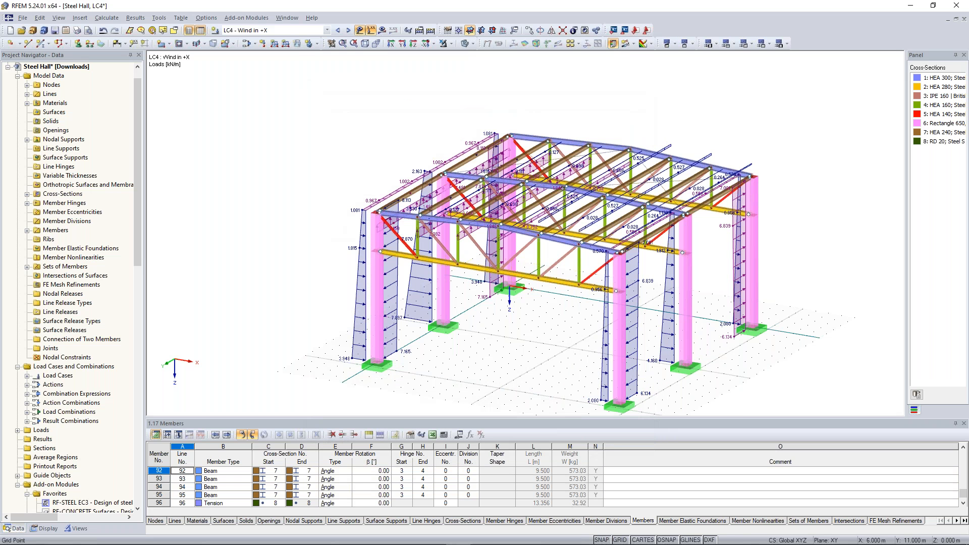
middle_click_drag(506, 345, 434, 345, "ctrl")
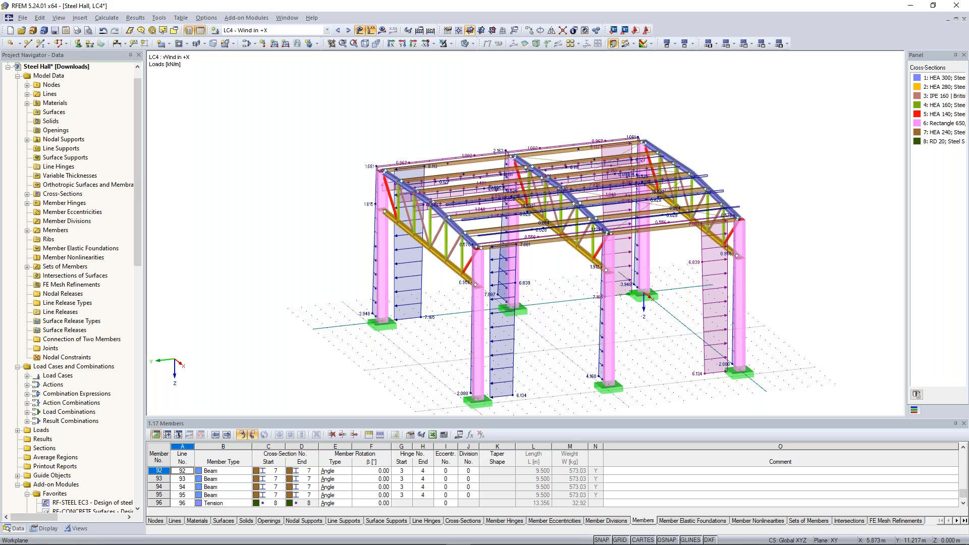
middle_click_drag(519, 336, 606, 313, "ctrl")
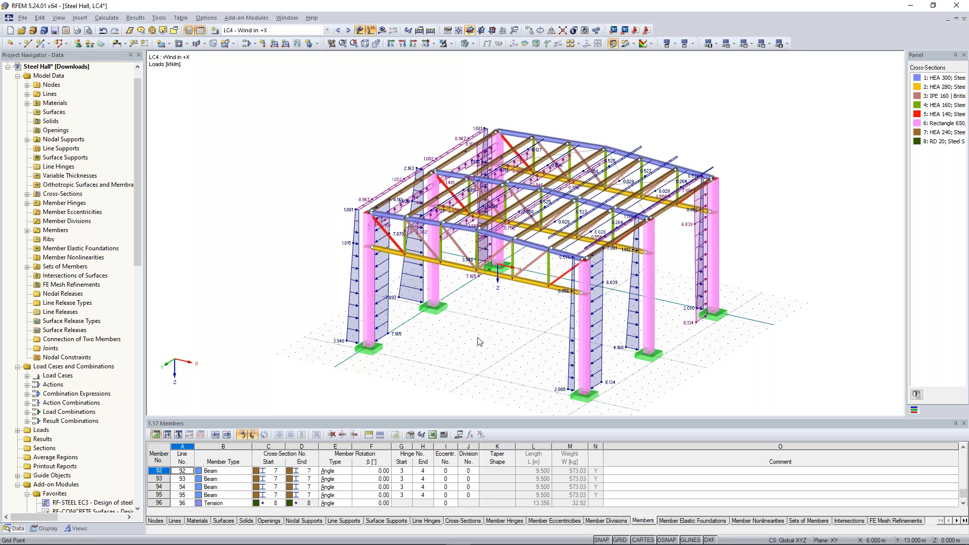
middle_click_drag(421, 302, 412, 287)
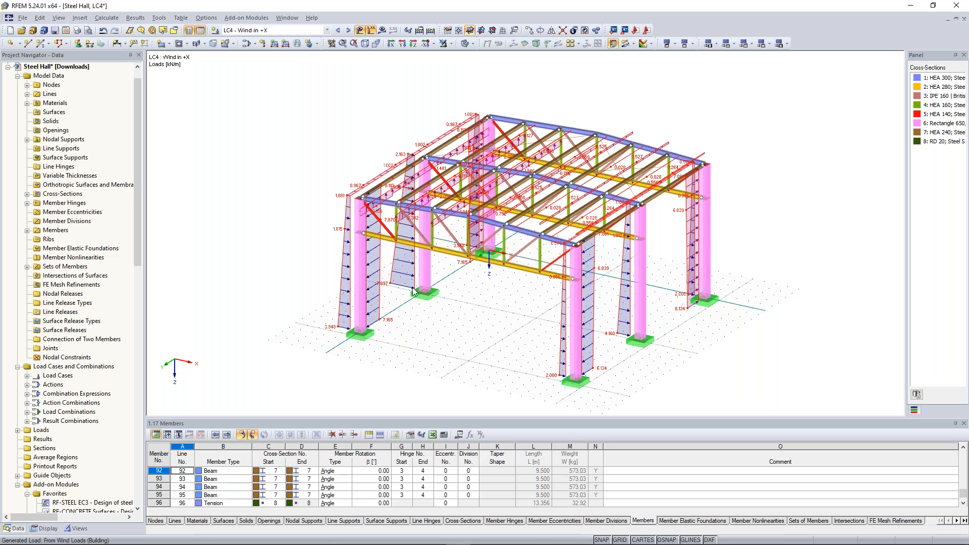
middle_click_drag(413, 291, 525, 325, "ctrl")
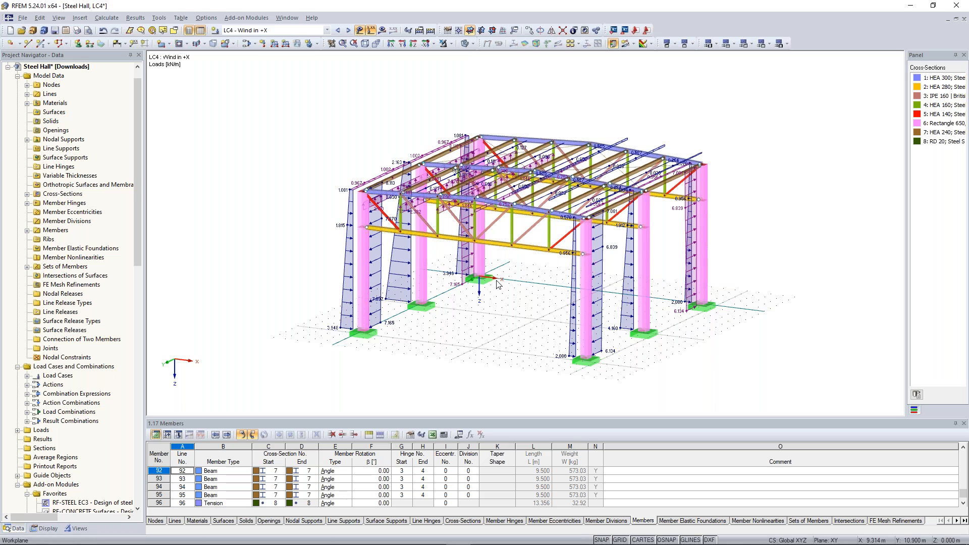
Copy load case LC4 "Wind in +X" three times to create LC5, LC6 and LC7
left_click(256, 45)
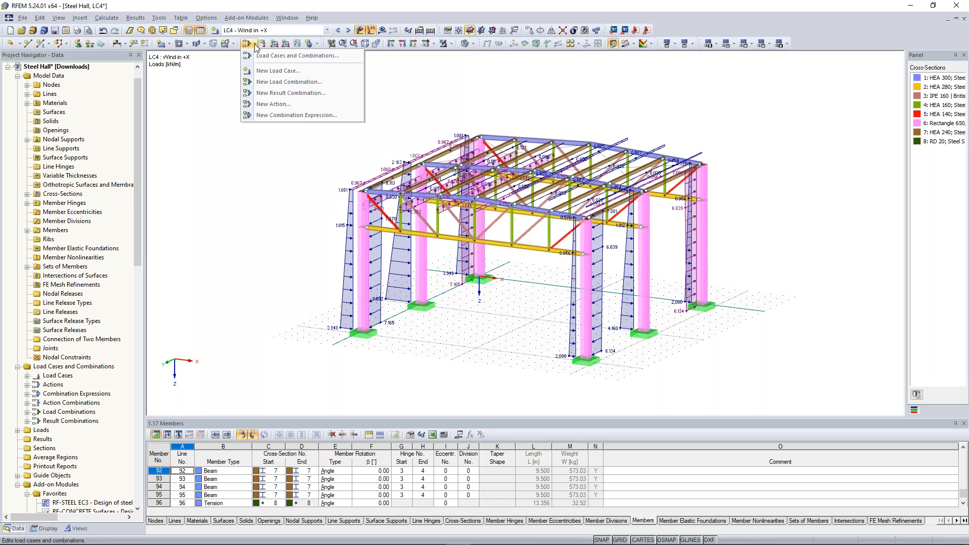
left_click(262, 60)
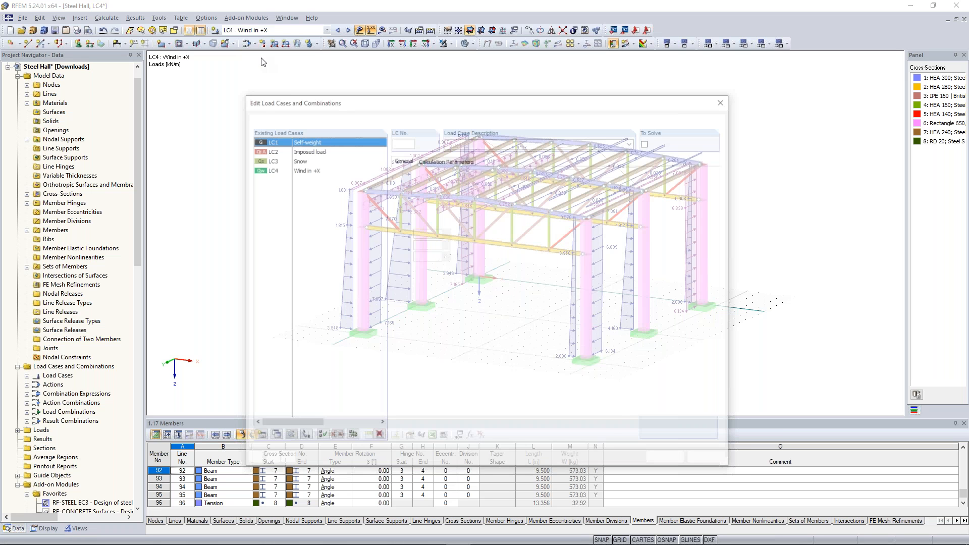
left_click(301, 171)
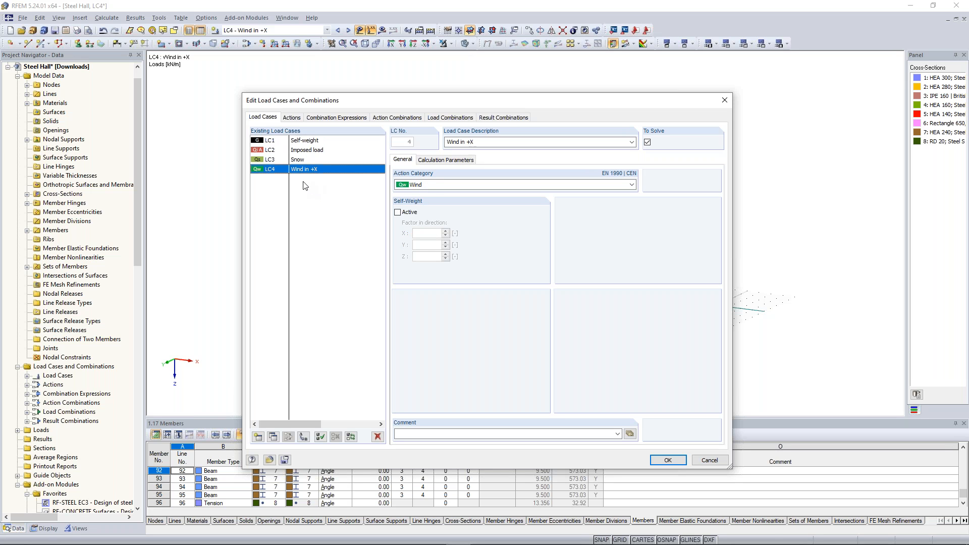
left_click(273, 437)
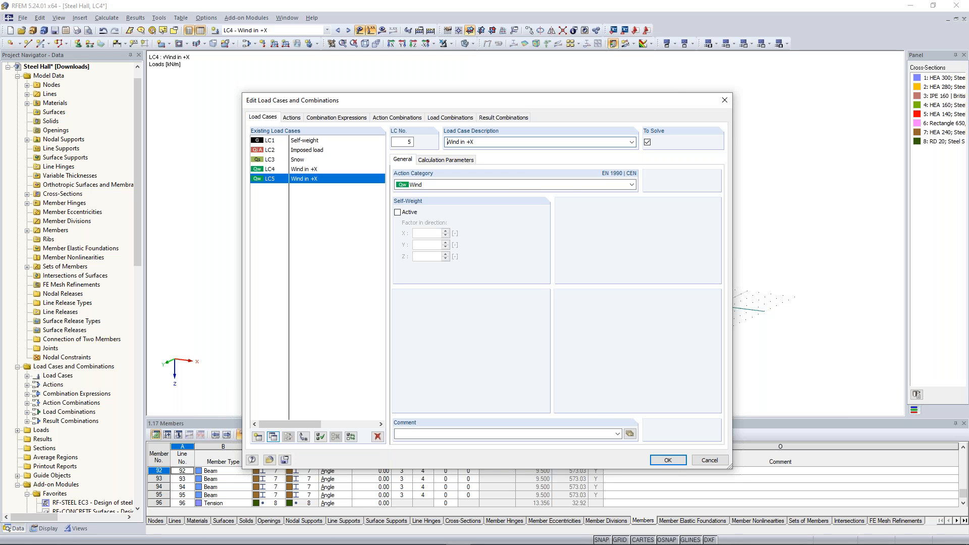
left_click(273, 437)
left_click(273, 437)
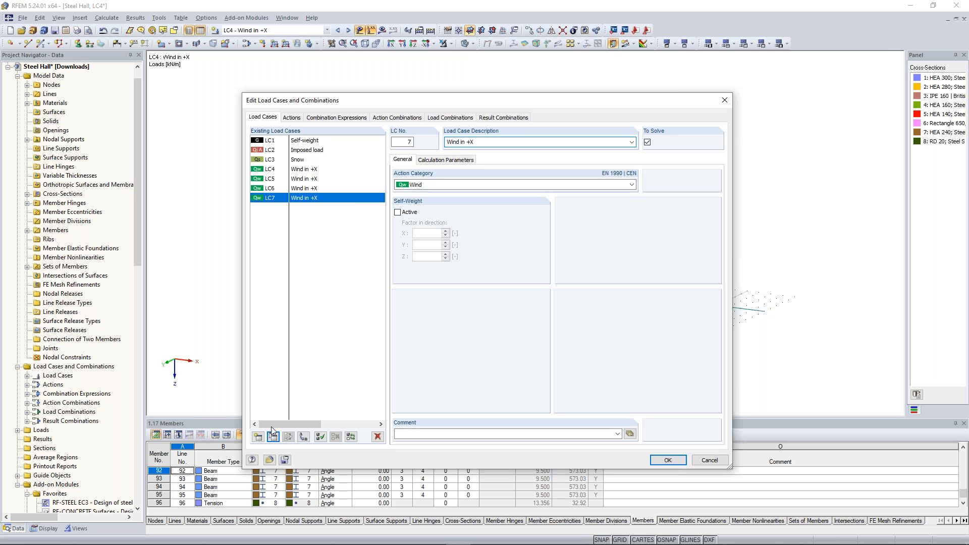
Change the description of load case LC5 to "Wind in -X"
left_click(315, 180)
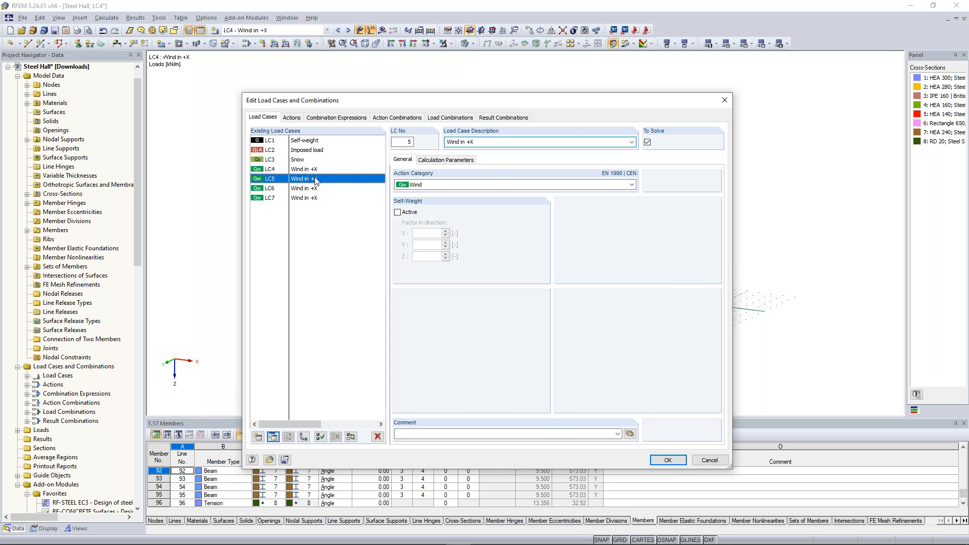
double_click(462, 142)
key("Right")
key("BackSpace")
type("-")
Change the description of load case LC6 to "Wind in +Y"
left_click(320, 190)
double_click(478, 142)
left_click(478, 142)
type("Y")
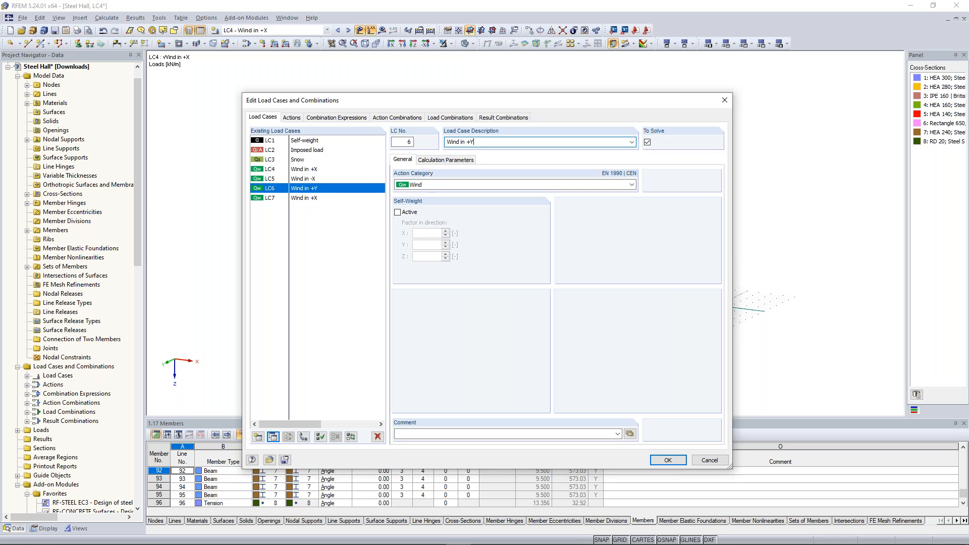
Change the description of load case LC7 to "Wind in -Y" and accept the load case changes
left_click(301, 198)
left_click(482, 142)
left_click(478, 142)
key("BackSpace")
key("BackSpace")
type("-Y")
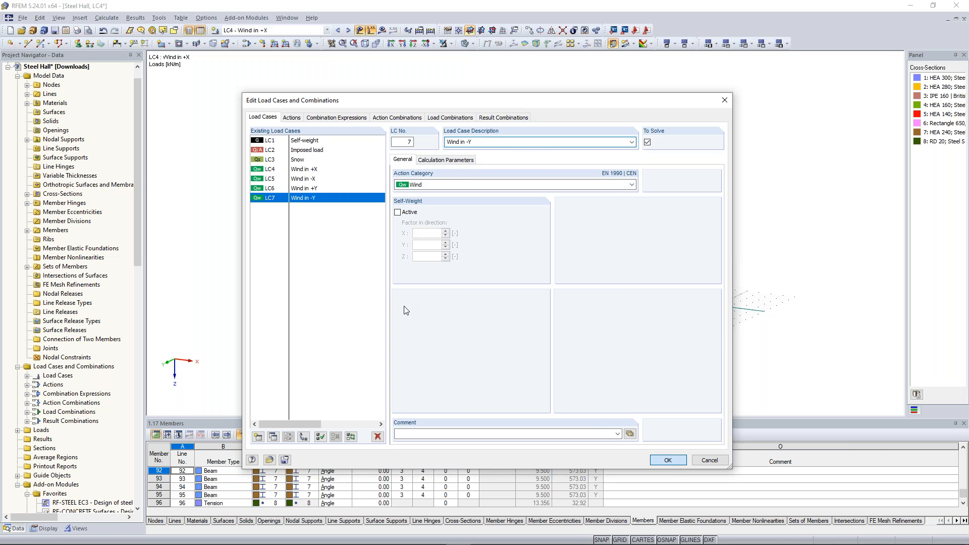
key("Return")
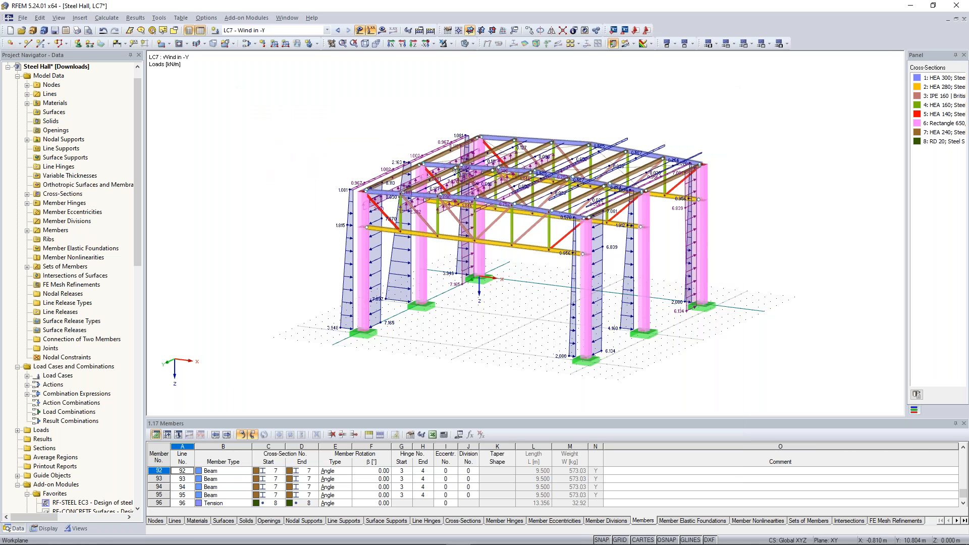
In load case LC5, set the wind on side D-E and regenerate the wind loads
left_click(328, 32)
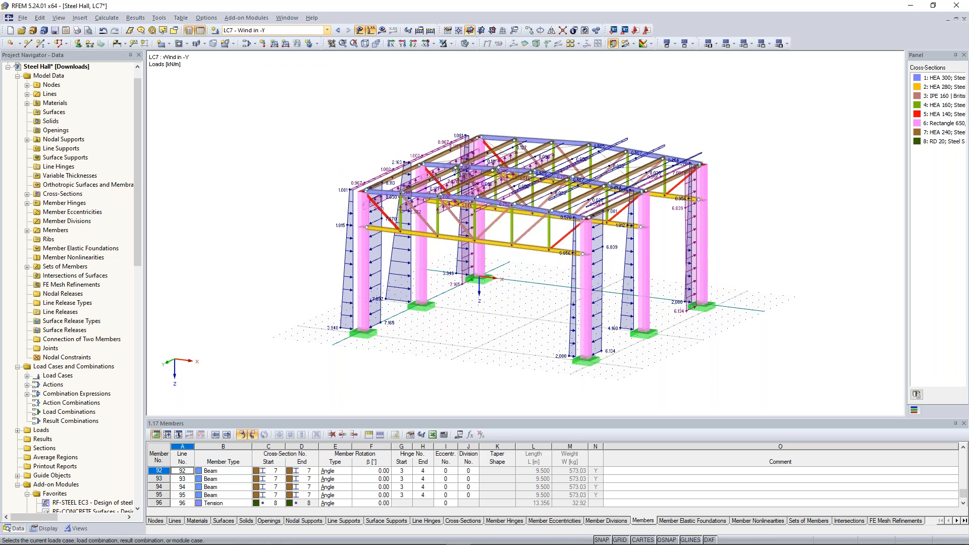
left_click(328, 31)
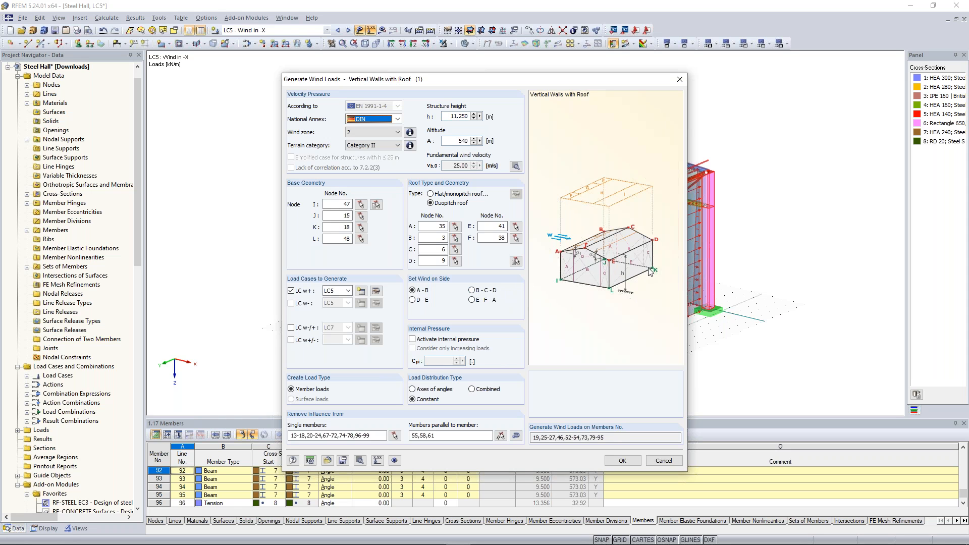
left_click(423, 303)
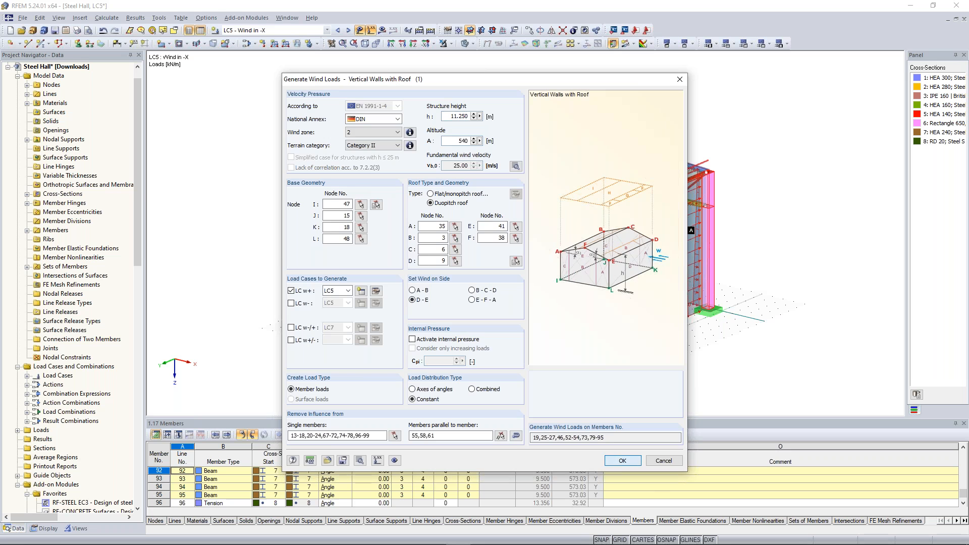
left_click(623, 460)
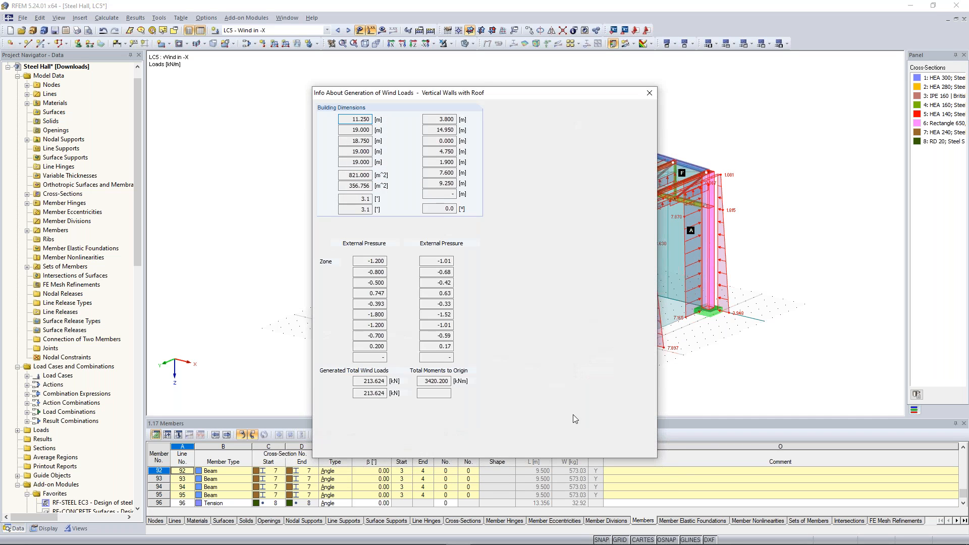
left_click(575, 449)
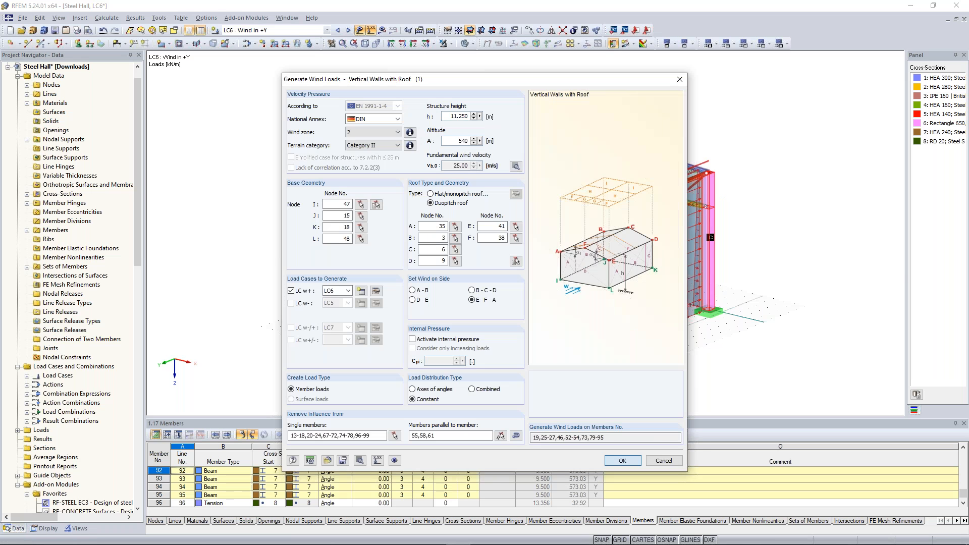
Regenerate the wind loads with wind on side E-F-A for LC6 and on side B-C-D for LC7
key("Return")
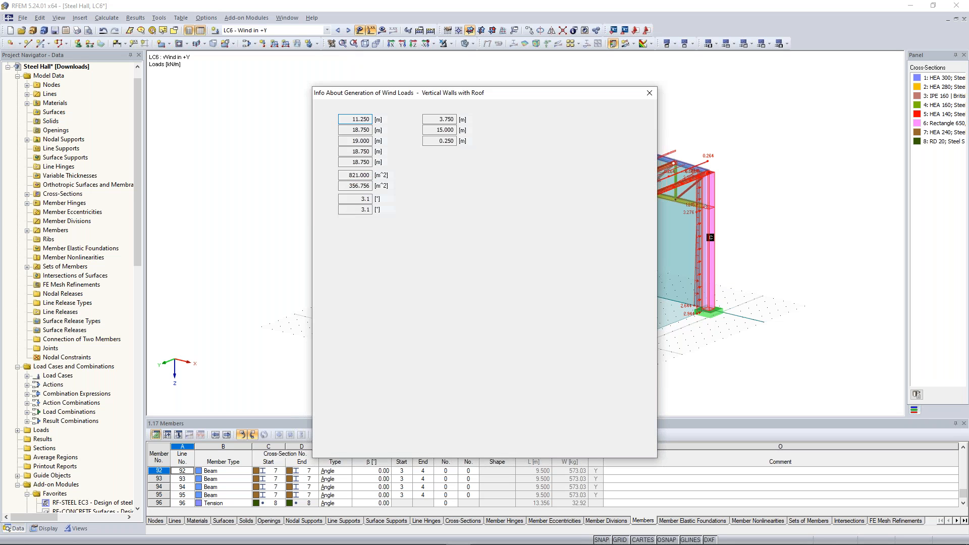
key("Return")
left_click(348, 31)
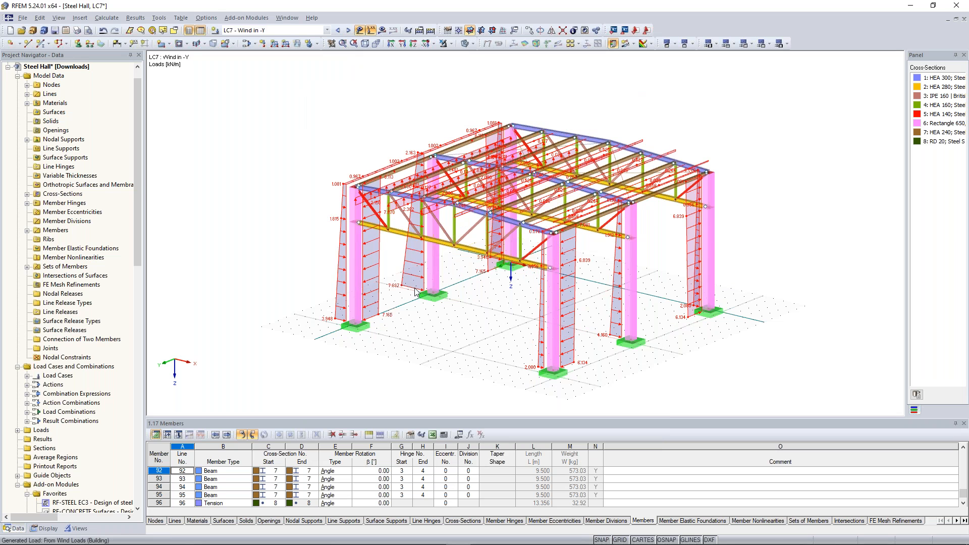
double_click(413, 282)
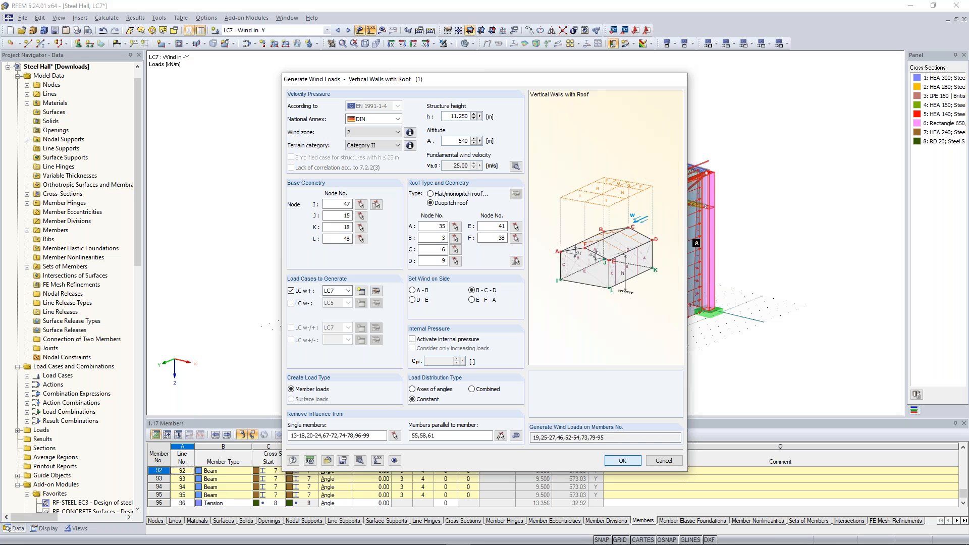
left_click(622, 460)
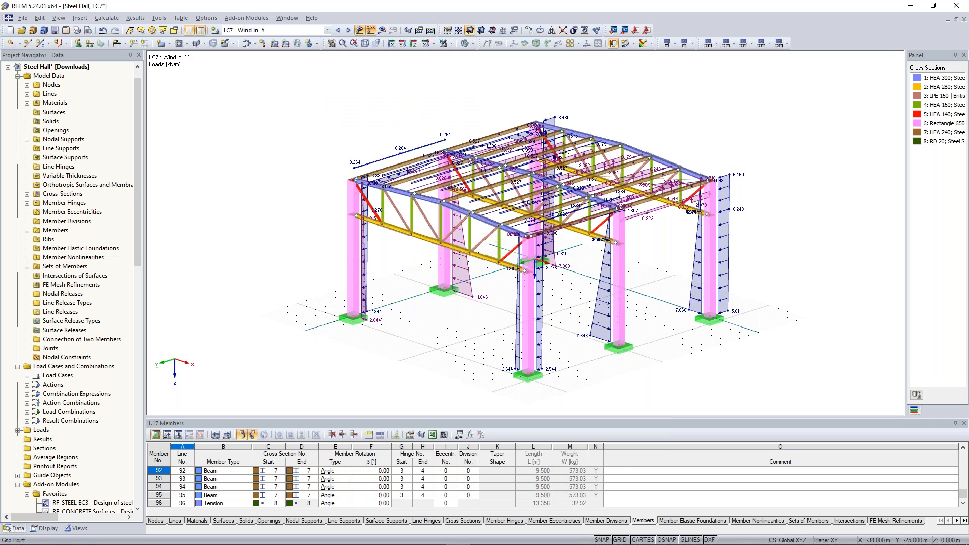
Calculate all load cases and combinations of the hall model
left_click(430, 31)
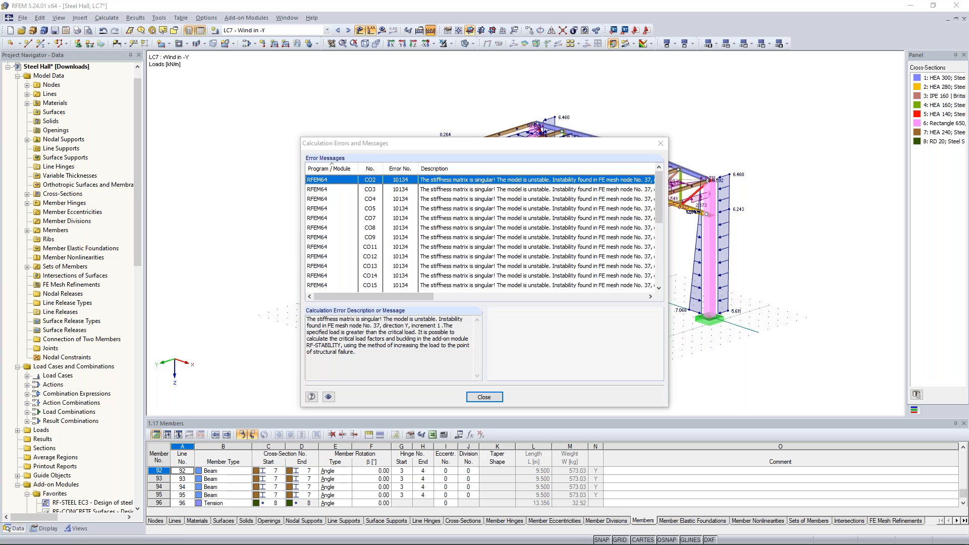
left_click(482, 397)
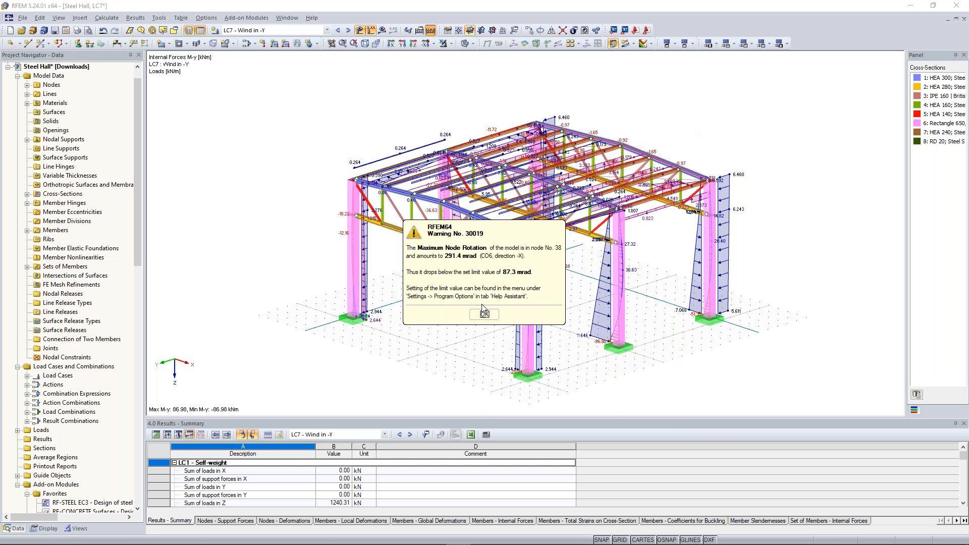
left_click(484, 310)
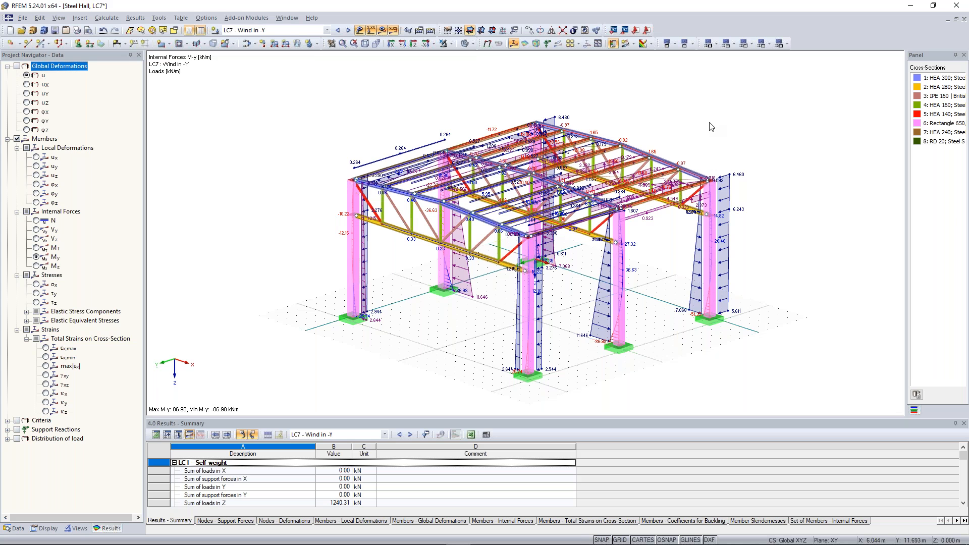
Hide the calculated result diagrams so the LC7 wind loads can be viewed on the roof members
left_click(382, 31)
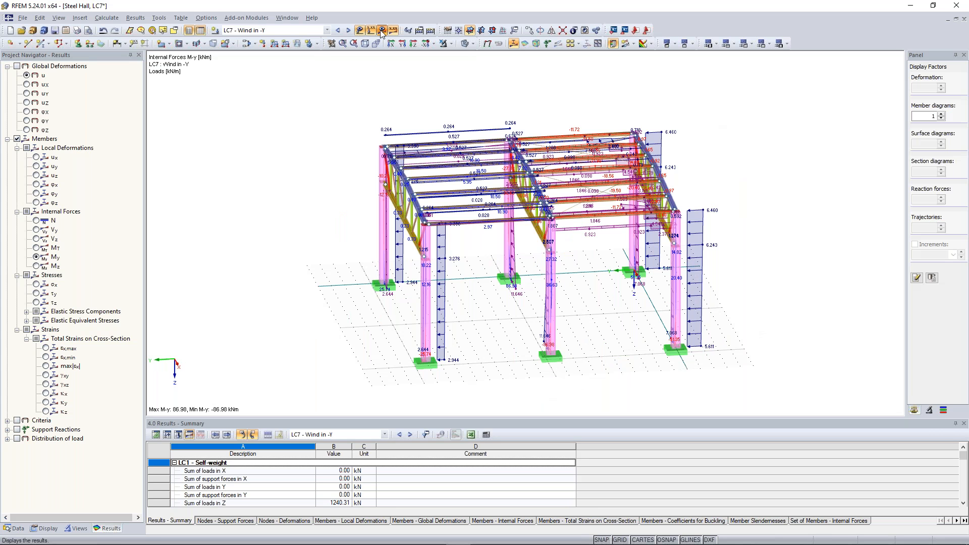
left_click(382, 30)
scroll(473, 277, "up", 4)
middle_click_drag(473, 278, 476, 305)
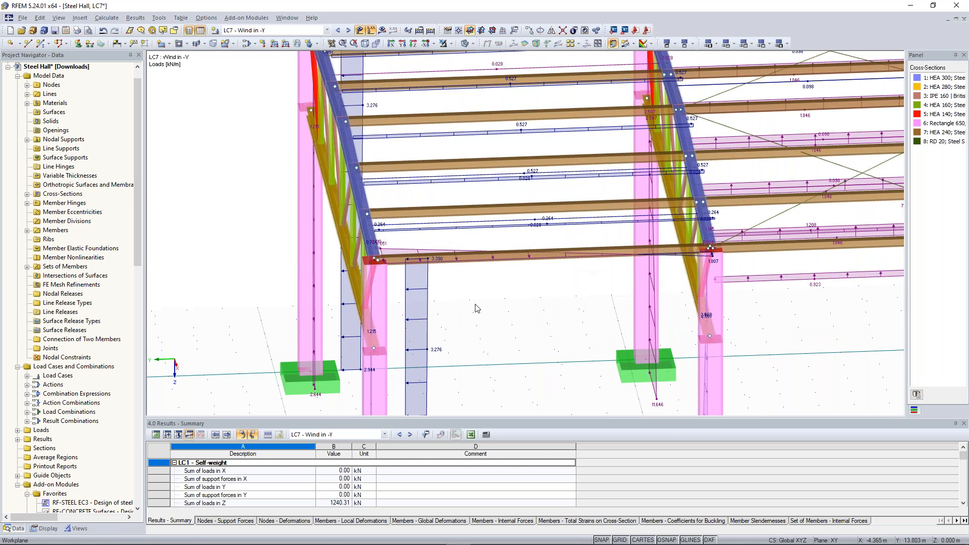
Set the member end hinge of HEA 240 roof beams 89-91 to local hinge 1 and accept deleting the results
scroll(473, 296, "down", 2)
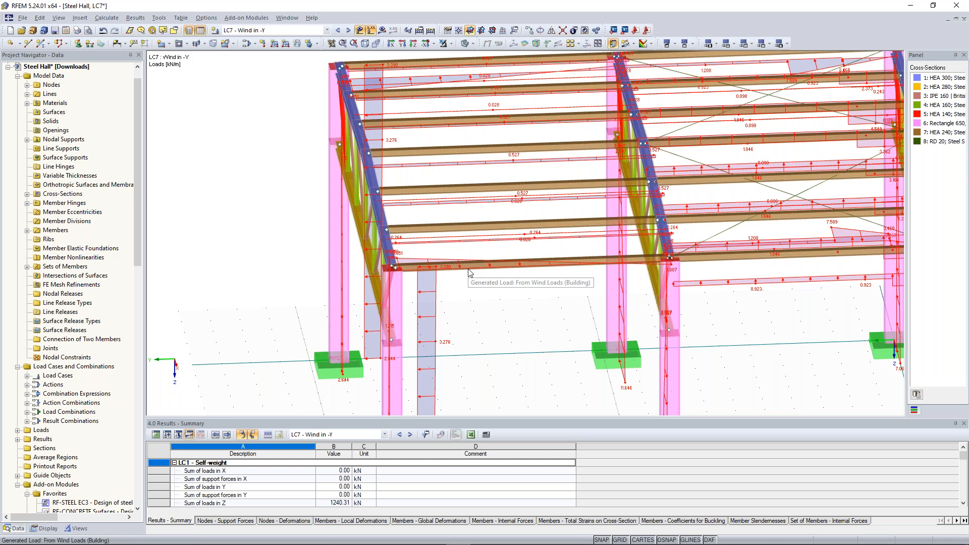
scroll(470, 273, "down", 1)
middle_click_drag(468, 268, 510, 278, "ctrl")
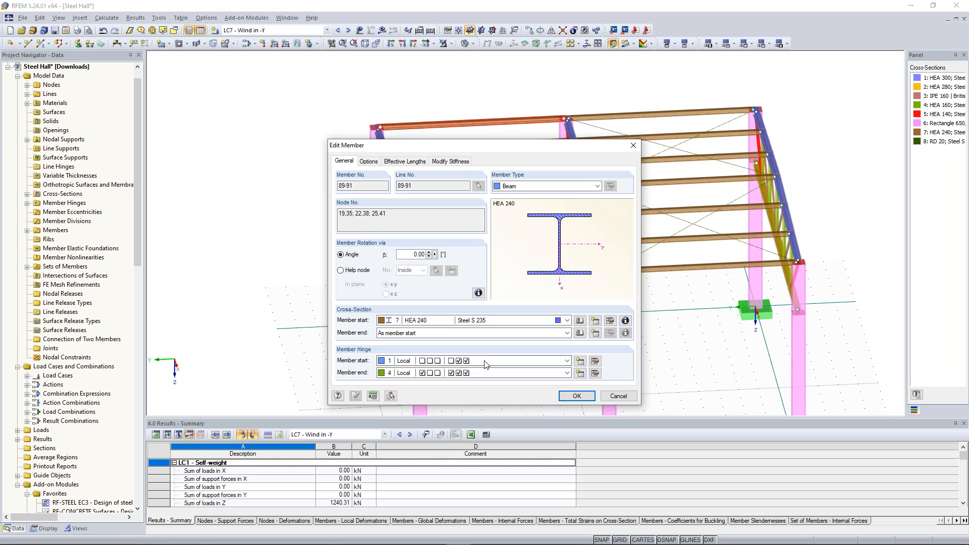
left_click(482, 373)
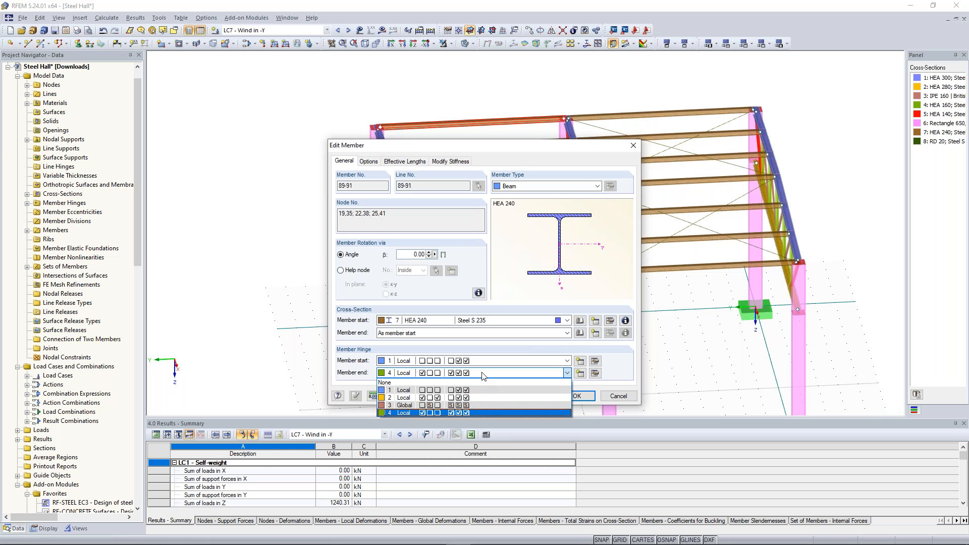
left_click(456, 390)
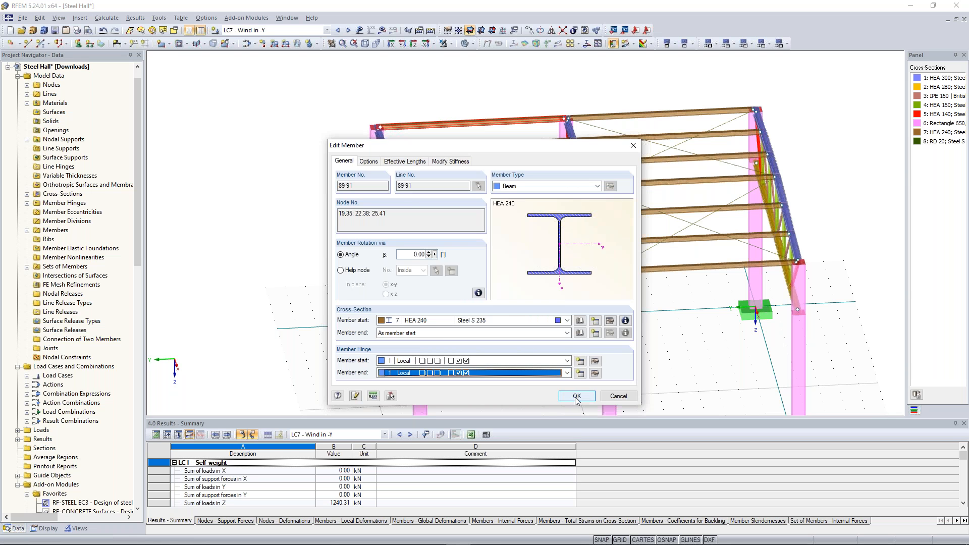
left_click(576, 396)
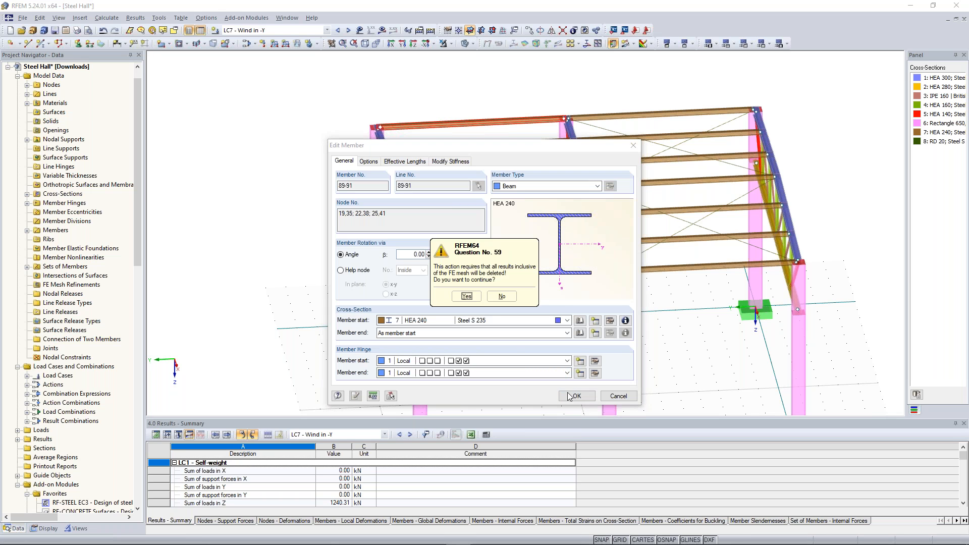
left_click(463, 301)
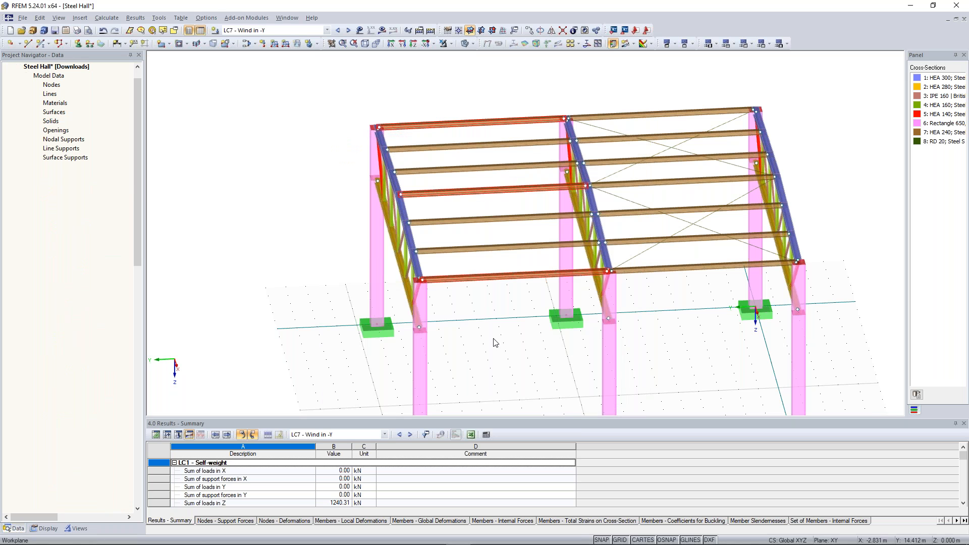
Recalculate the steel hall model with the changed hinges on the roof beams
scroll(531, 339, "down", 5)
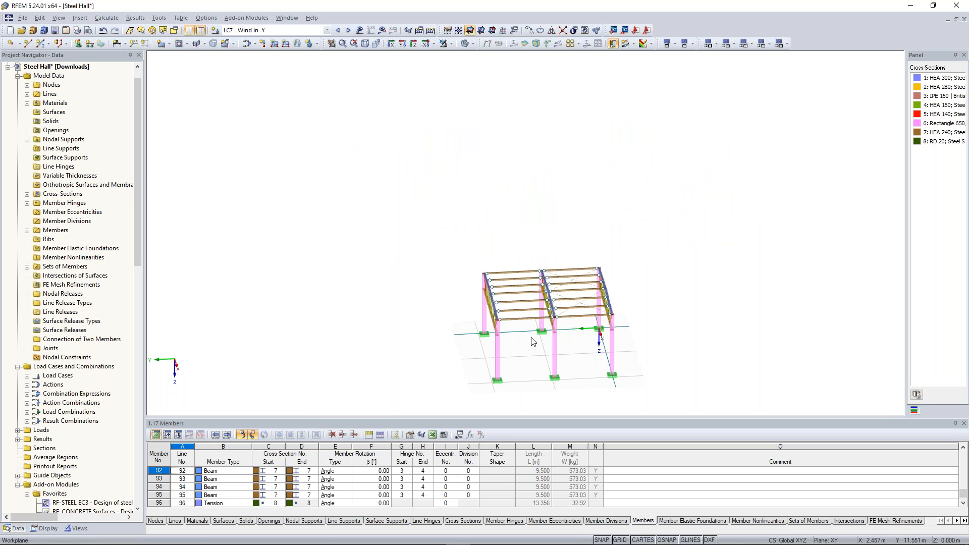
middle_click_drag(526, 341, 574, 361, "ctrl")
scroll(574, 361, "up", 3)
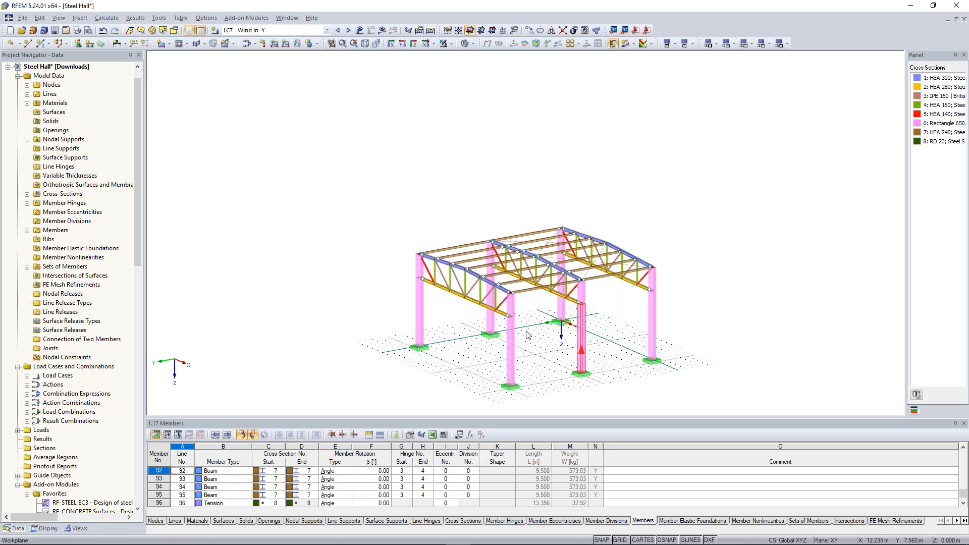
middle_click_drag(528, 331, 499, 318)
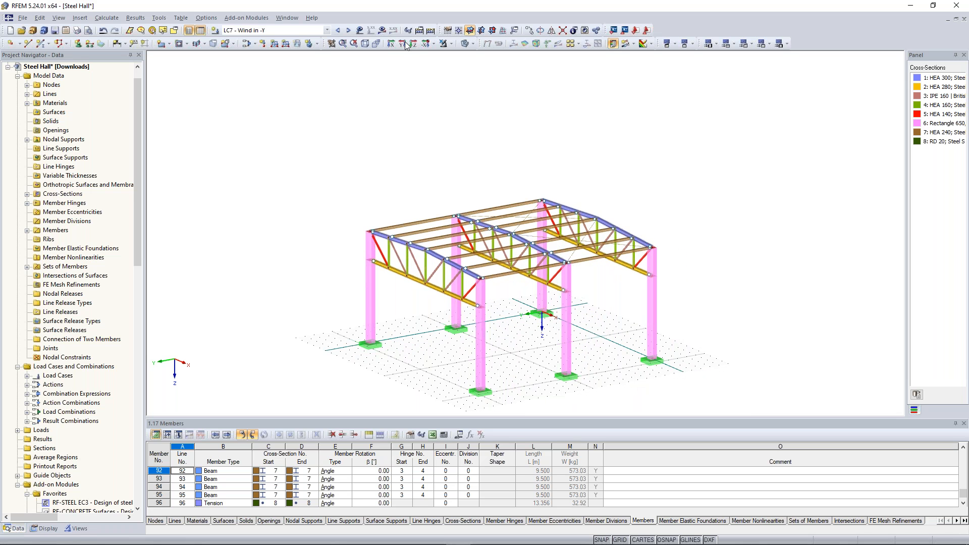
left_click(431, 31)
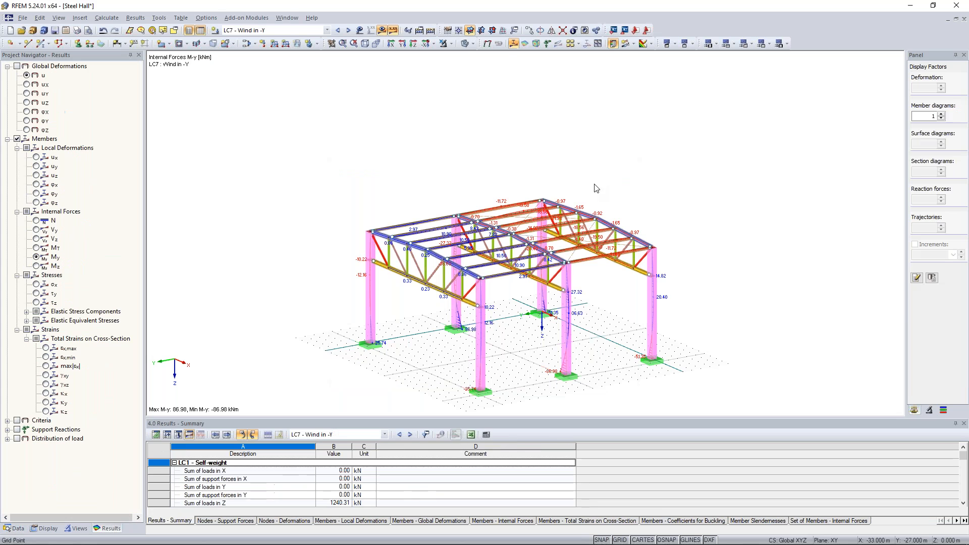
Examine the My bending moments for LC7 along the purlins, trusses and columns of the hall
middle_click_drag(690, 182, 617, 177, "ctrl")
scroll(465, 203, "up", 3)
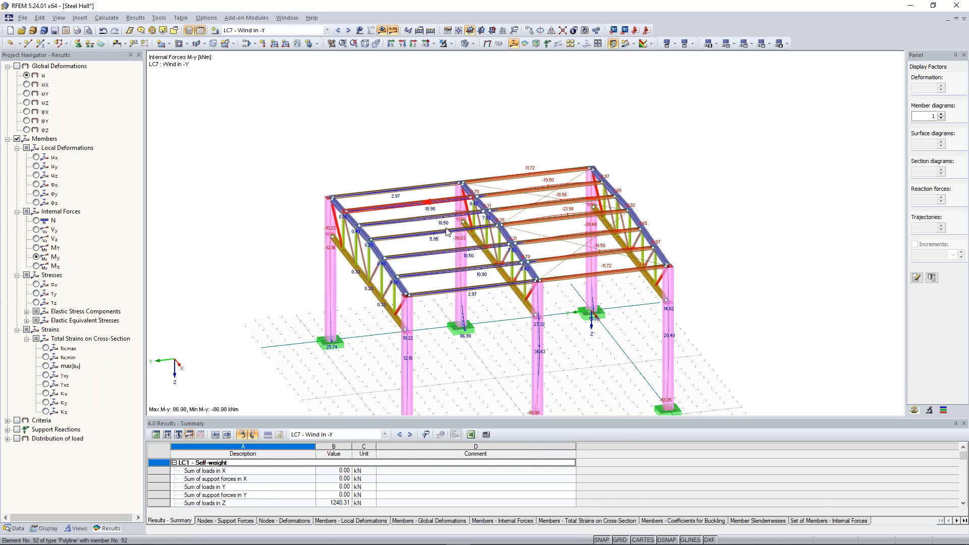
middle_click_drag(412, 153, 397, 144, "ctrl")
scroll(397, 144, "up", 1)
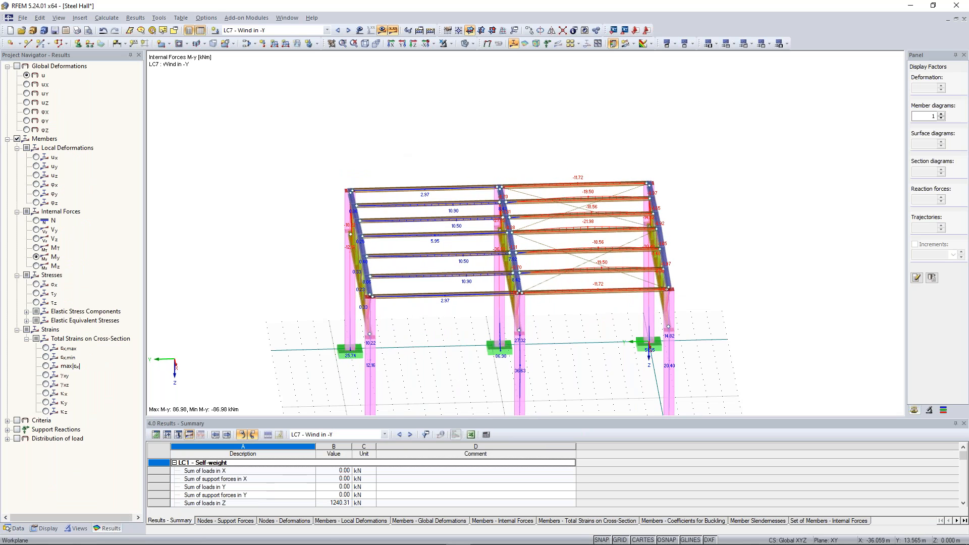
scroll(419, 116, "up", 1)
scroll(439, 265, "up", 1)
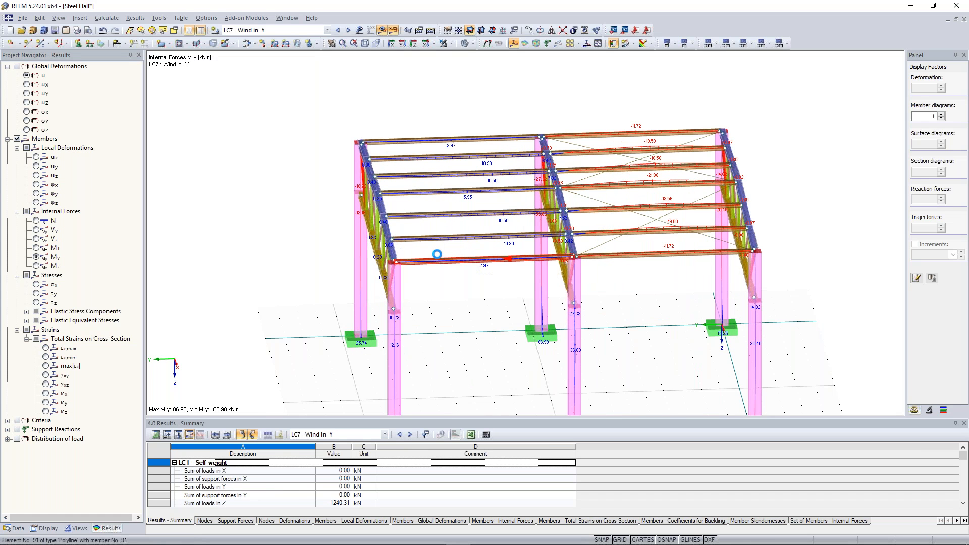
scroll(467, 105, "up", 1)
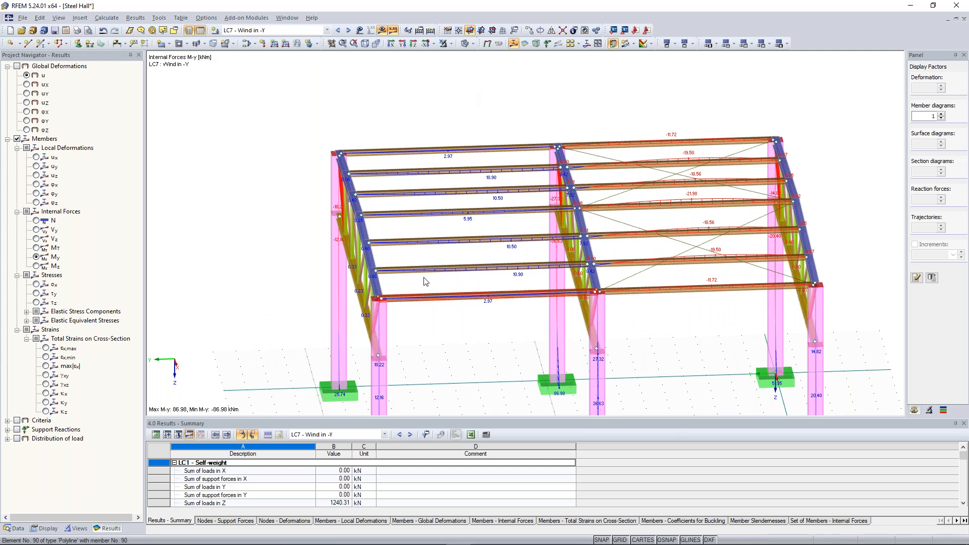
middle_click_drag(445, 123, 456, 205, "ctrl")
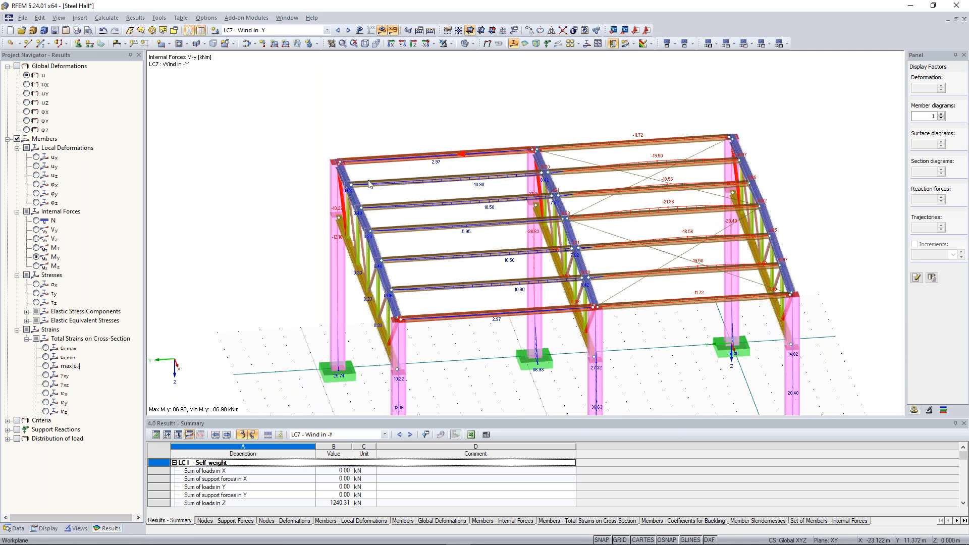
scroll(302, 151, "down", 1)
middle_click_drag(301, 151, 419, 106, "ctrl")
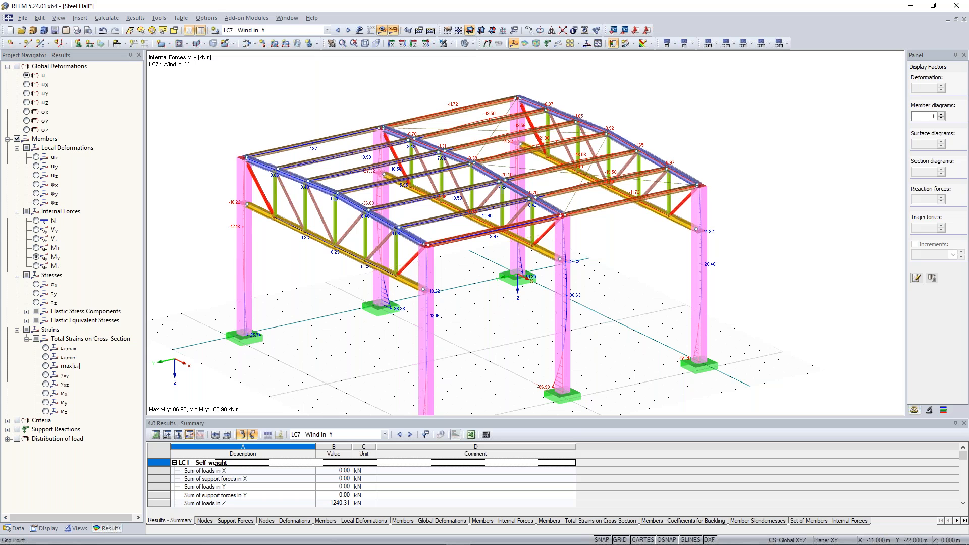
middle_click_drag(331, 124, 332, 122)
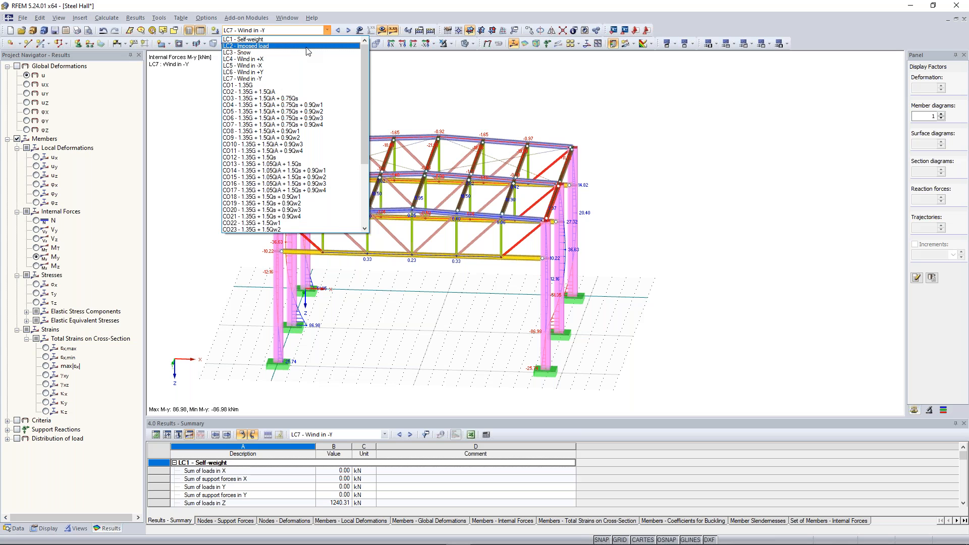
Display the results of LC1 Self-weight and examine the My moment diagrams of the purlins over the middle truss
left_click(306, 40)
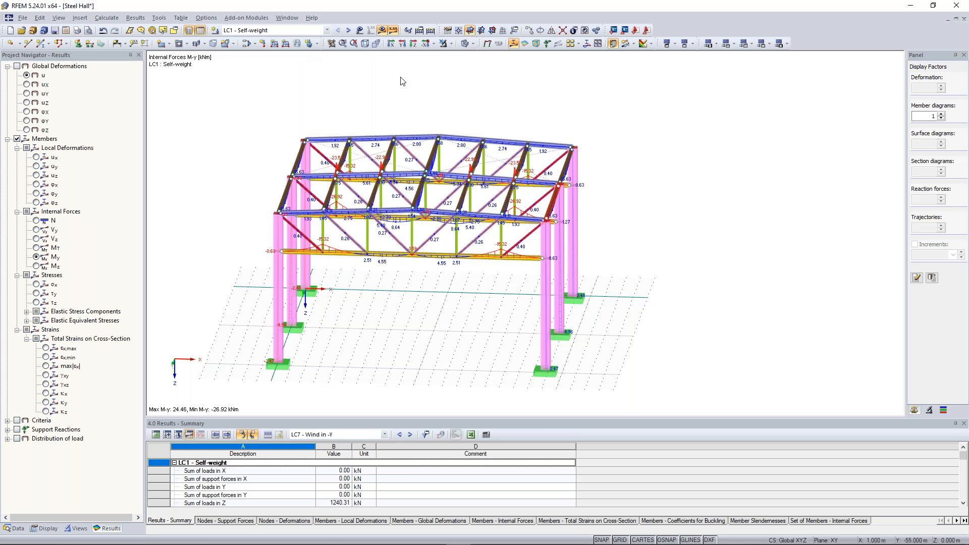
middle_click_drag(702, 180, 557, 139, "ctrl")
scroll(548, 220, "up", 2)
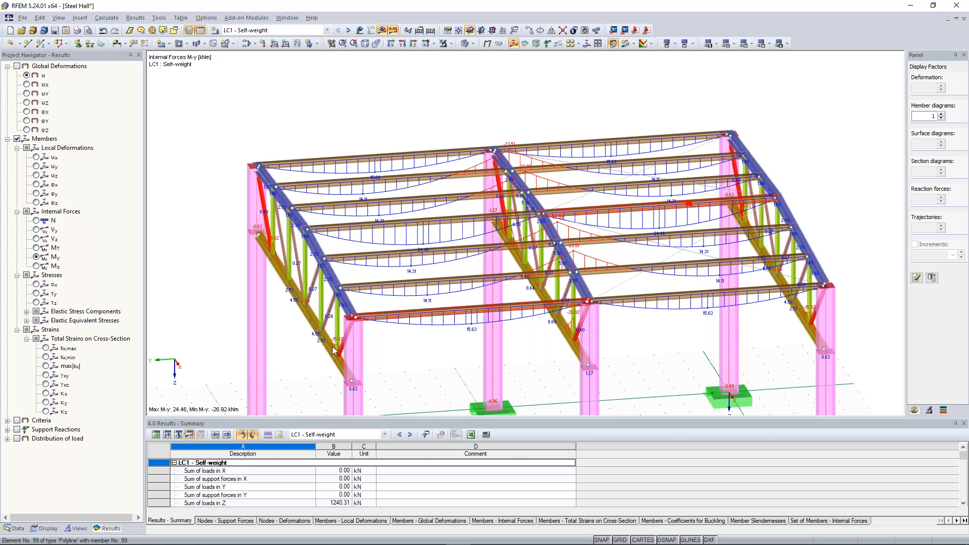
scroll(332, 346, "up", 2)
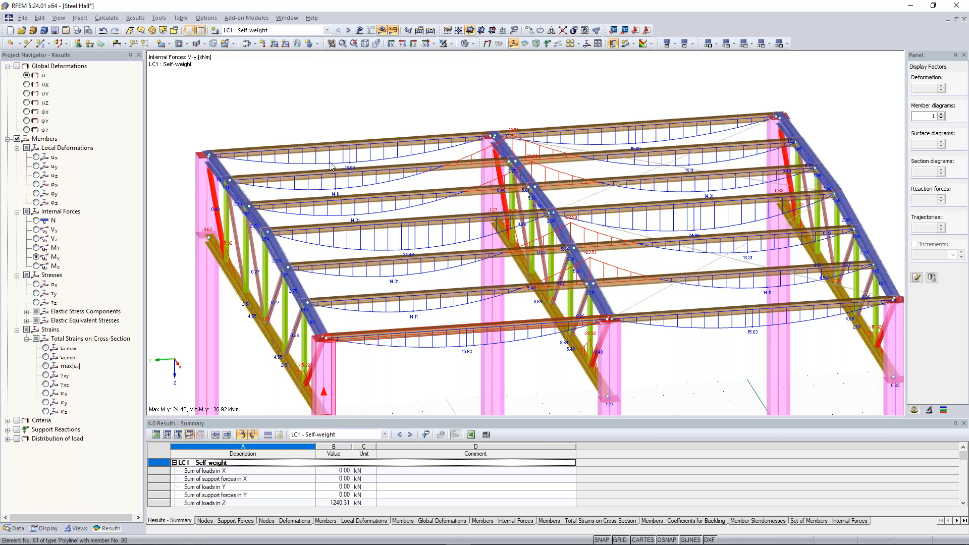
scroll(330, 165, "up", 2)
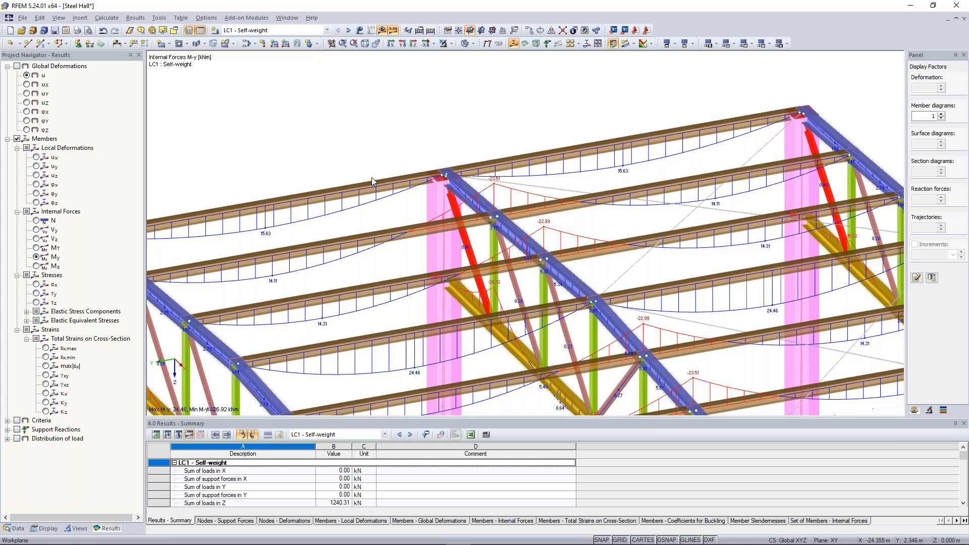
middle_click_drag(372, 178, 400, 199)
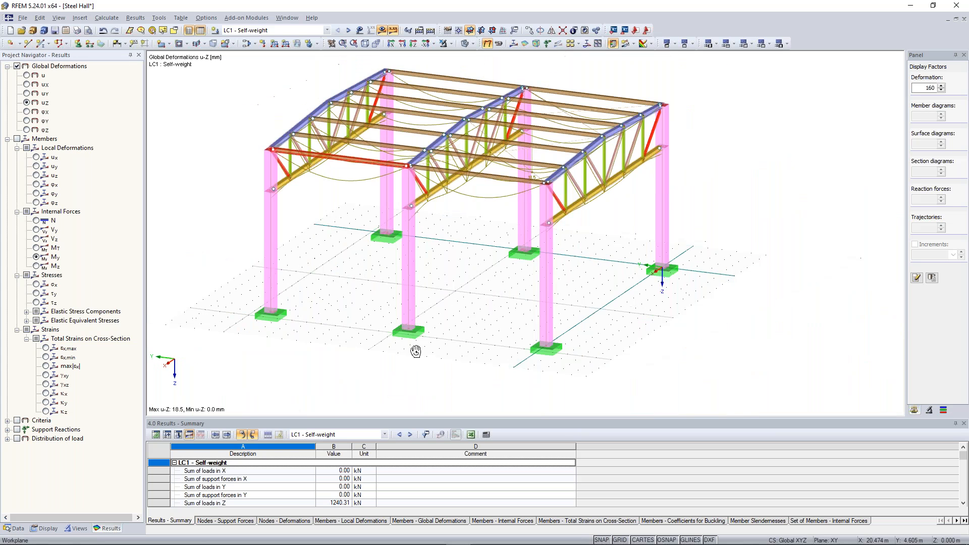
Examine the global deformations uZ of the hall under self-weight from several sides
middle_click_drag(404, 347, 462, 344, "ctrl")
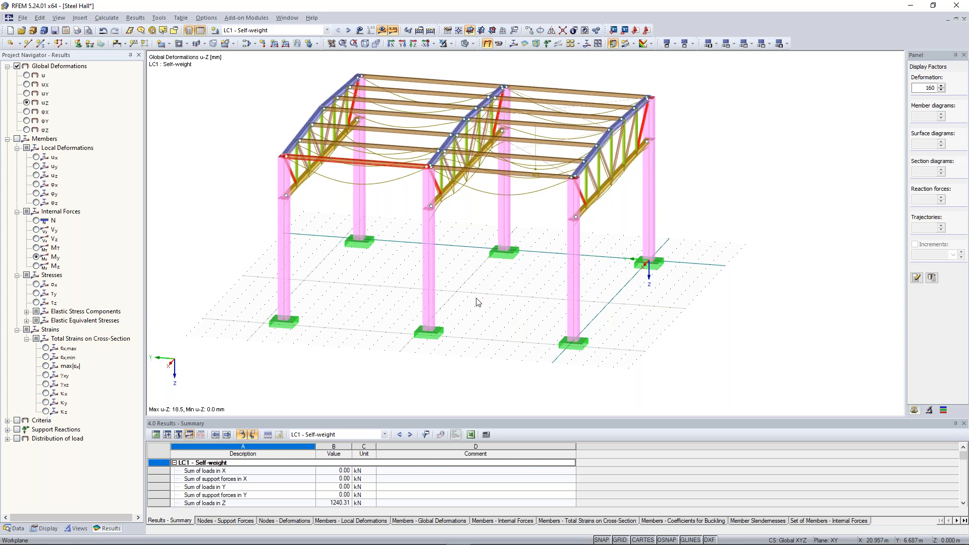
middle_click_drag(477, 302, 489, 273, "ctrl")
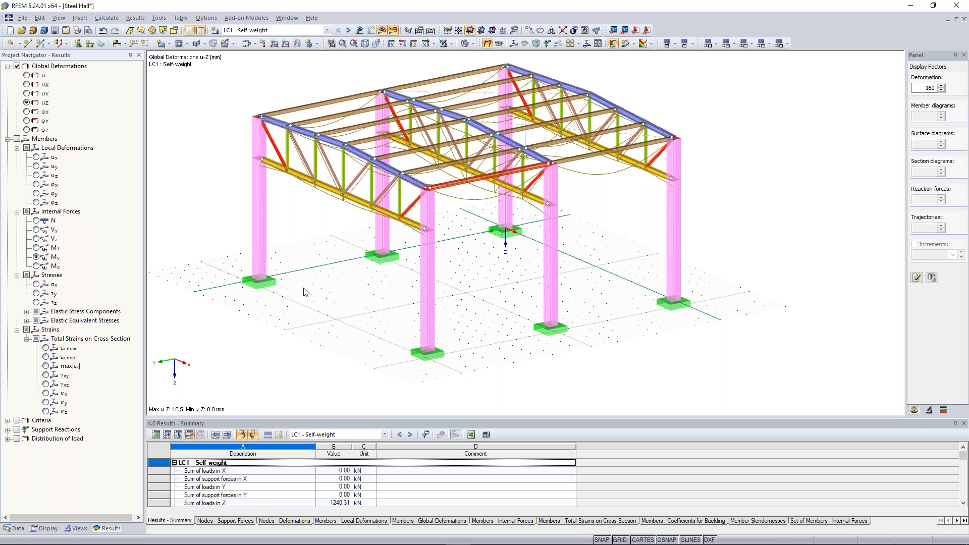
scroll(305, 292, "down", 1)
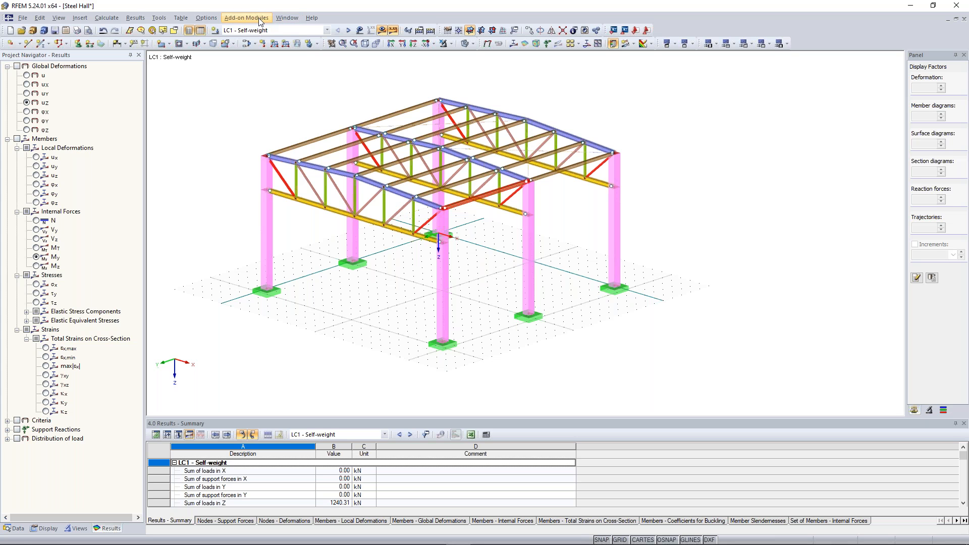
Open the RF-STEEL EC3 add-on module for steel member design according to Eurocode 3
left_click(261, 21)
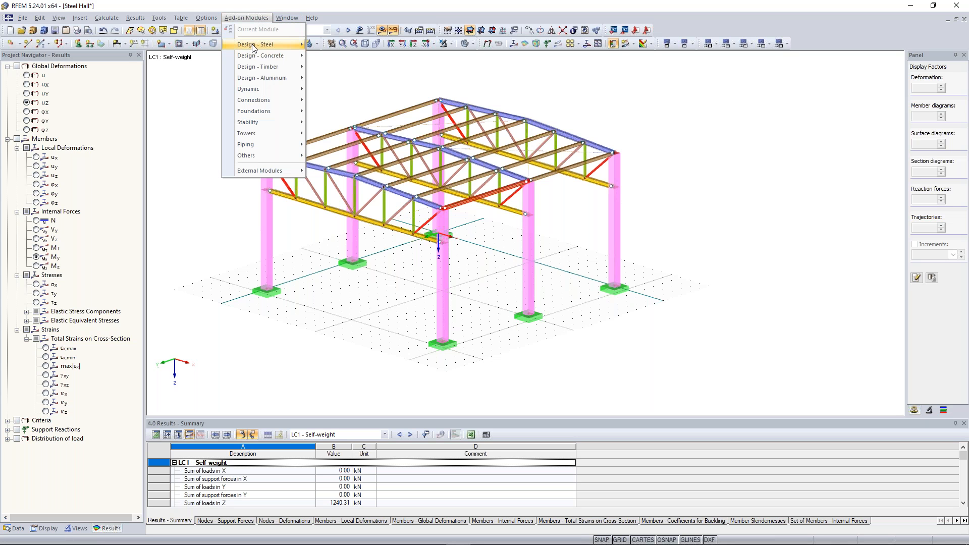
mouse_move(256, 49)
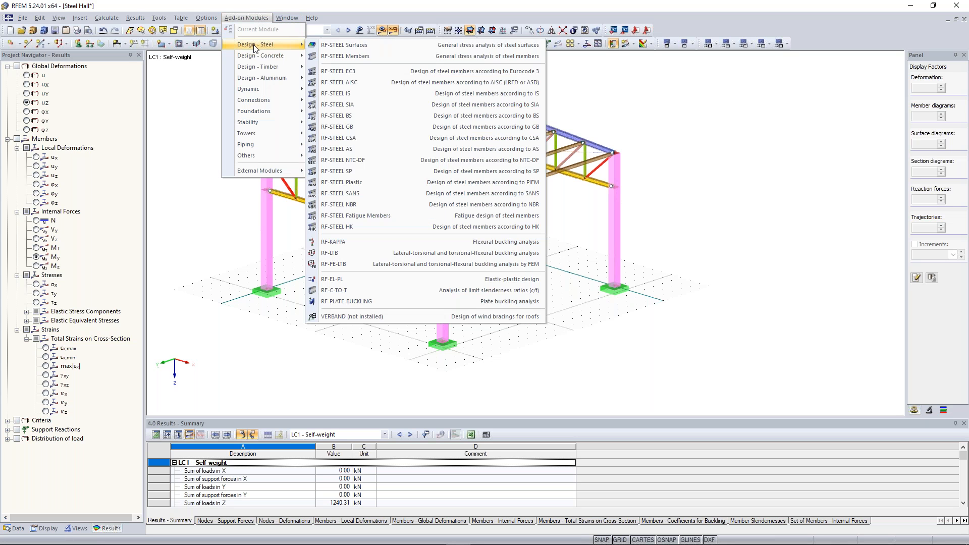
left_click(354, 71)
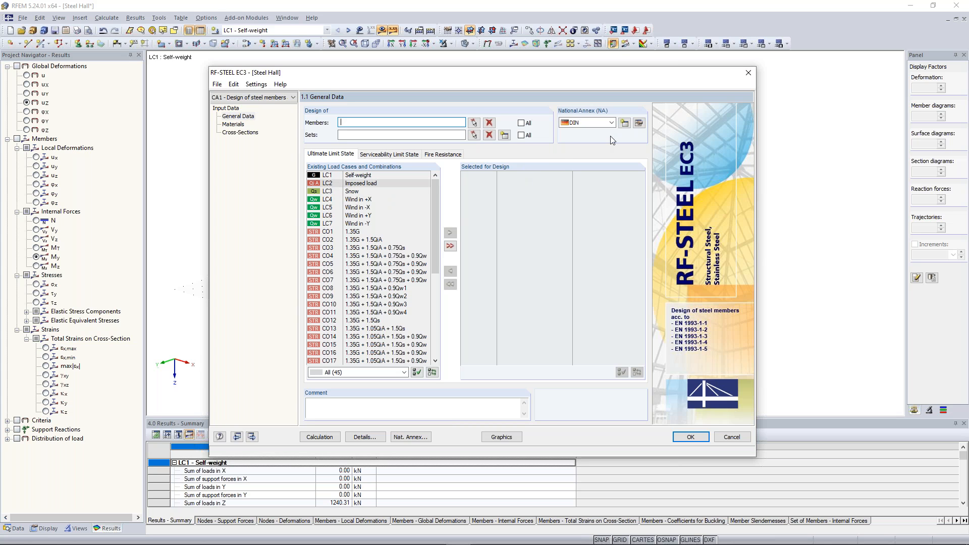
Select all Steel S 235 members of the roof for the design, isolating them by material so the concrete columns are excluded
left_click(474, 122)
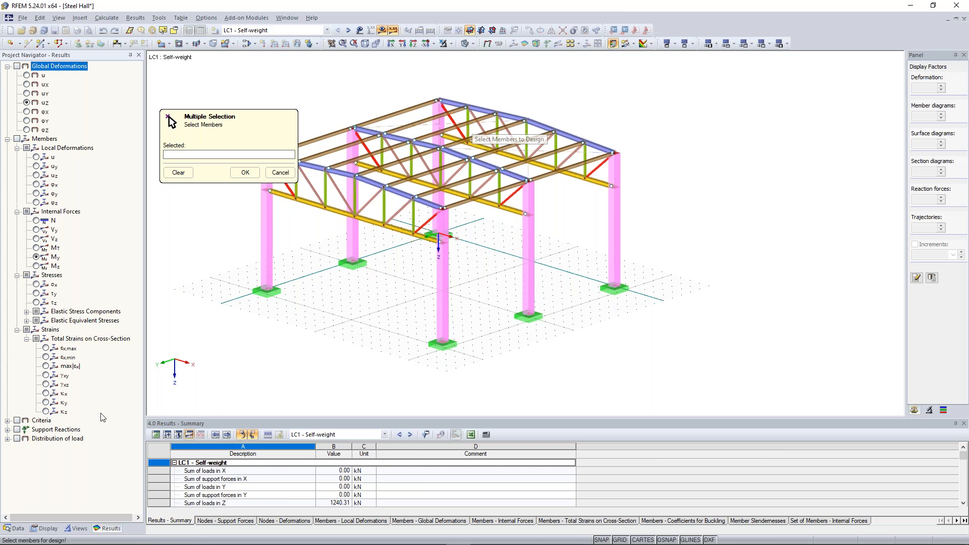
left_click(76, 528)
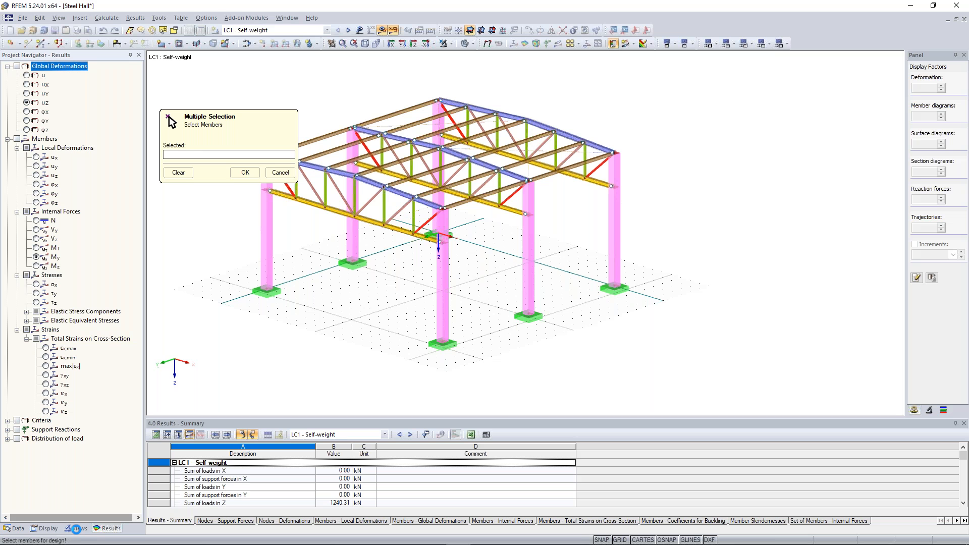
left_click(76, 529)
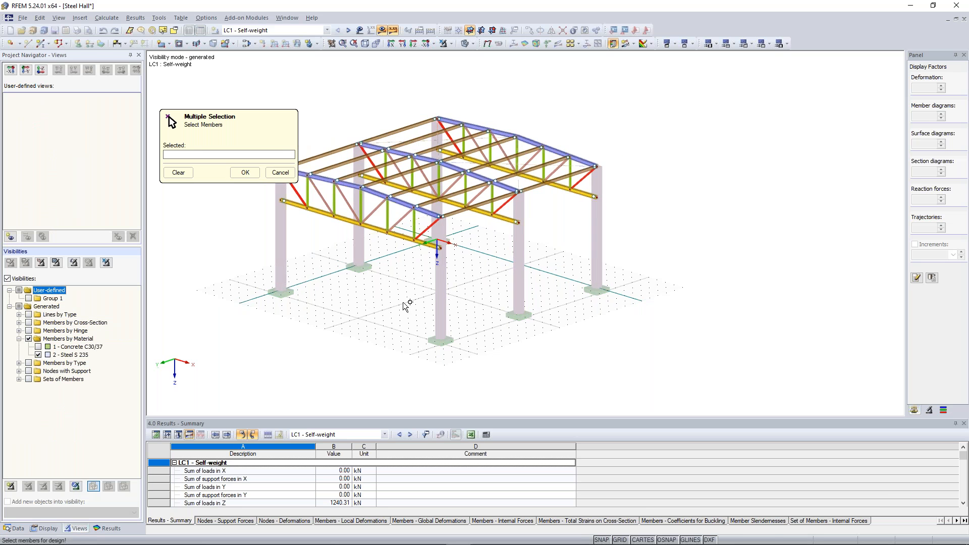
middle_click_drag(405, 301, 514, 328)
left_click_drag(343, 79, 734, 323)
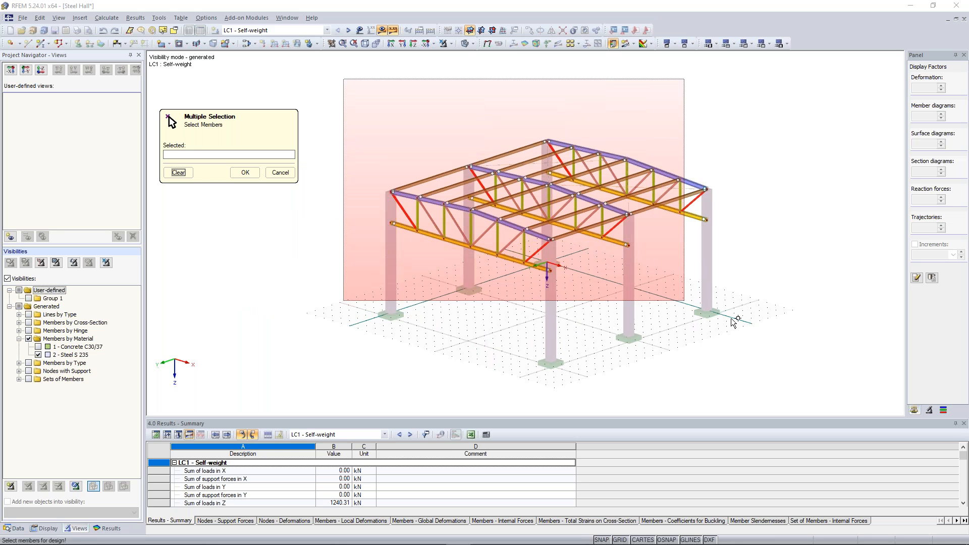
left_click_drag(734, 321, 734, 321)
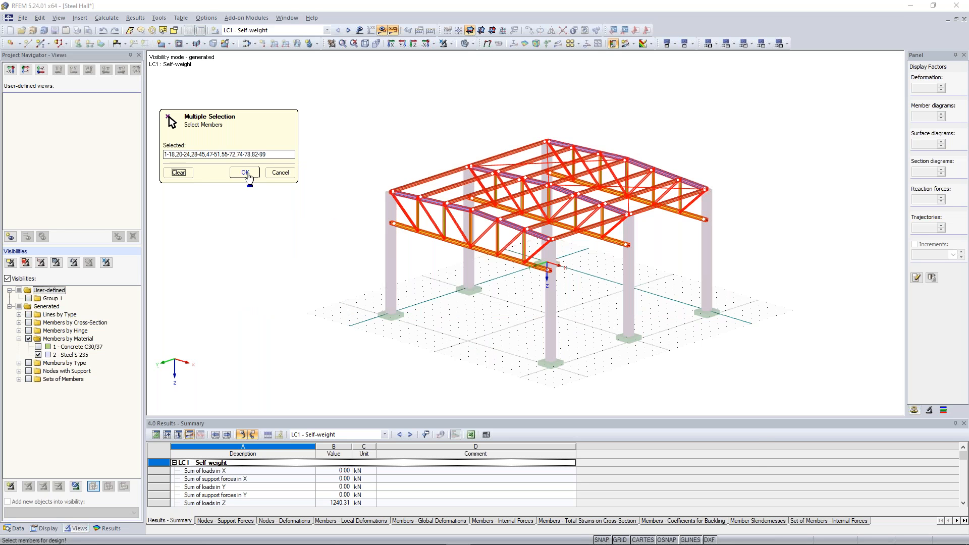
left_click(245, 172)
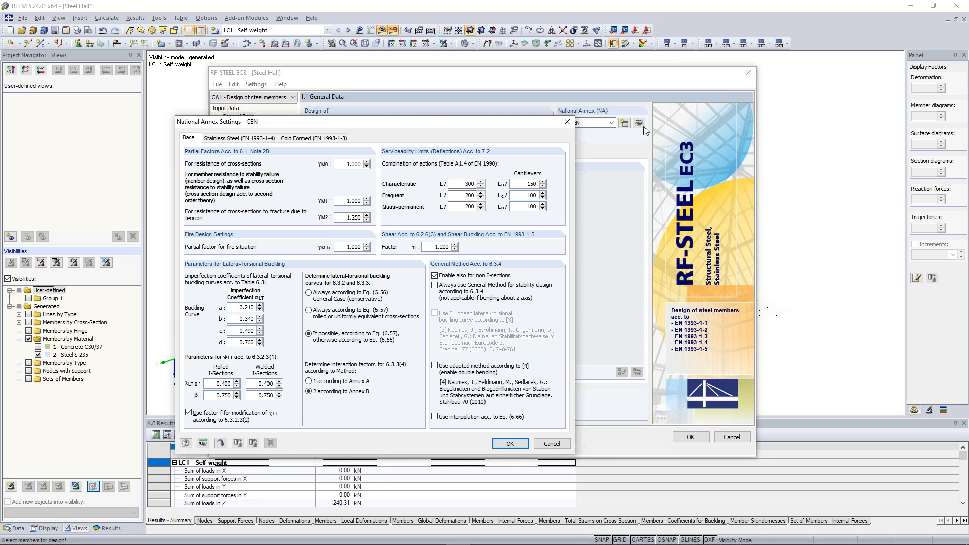
Set the National Annex to CEN and accept its partial factors and buckling parameters
left_click_drag(398, 121, 416, 91)
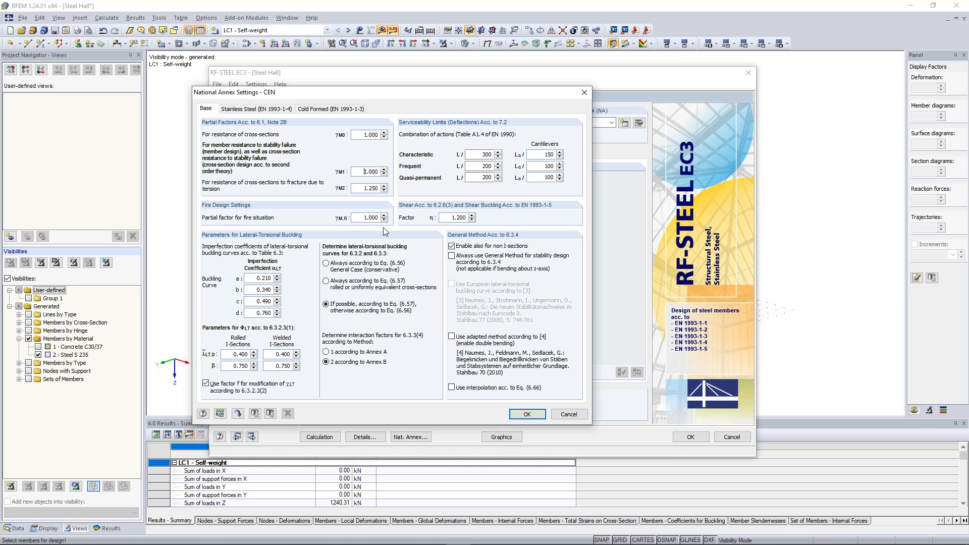
double_click(364, 218)
left_click(527, 414)
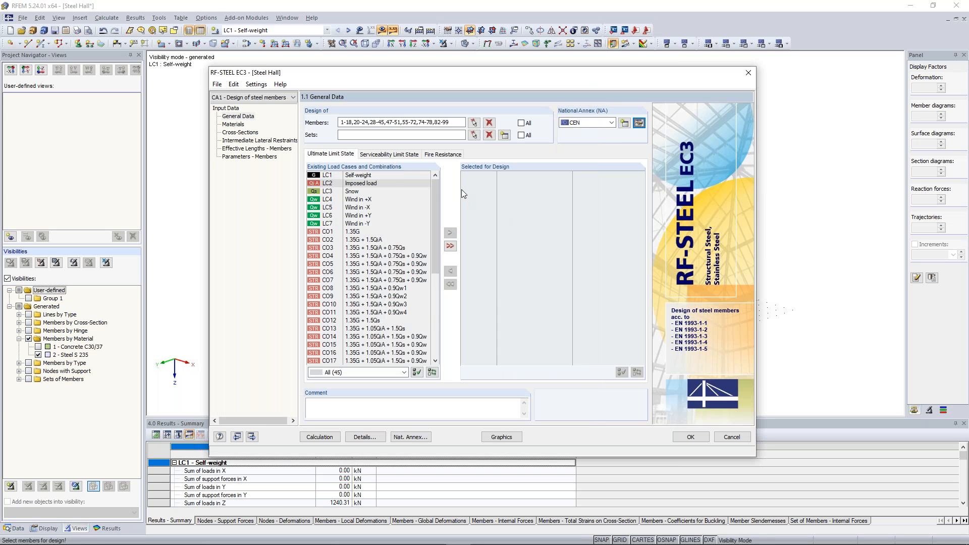
Add result combination RC1, ULS (STR/GEO), to the ultimate limit state design
left_click_drag(439, 187, 434, 277)
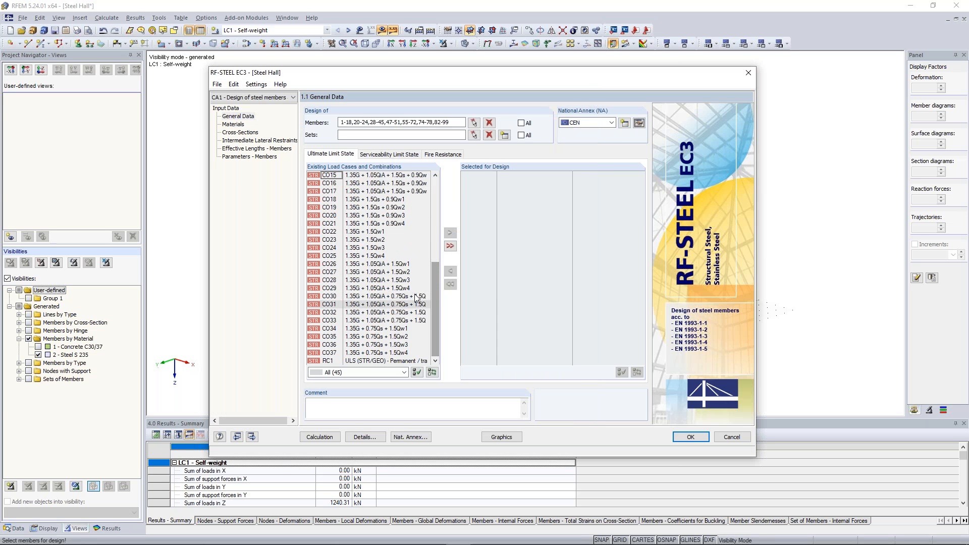
left_click(404, 360)
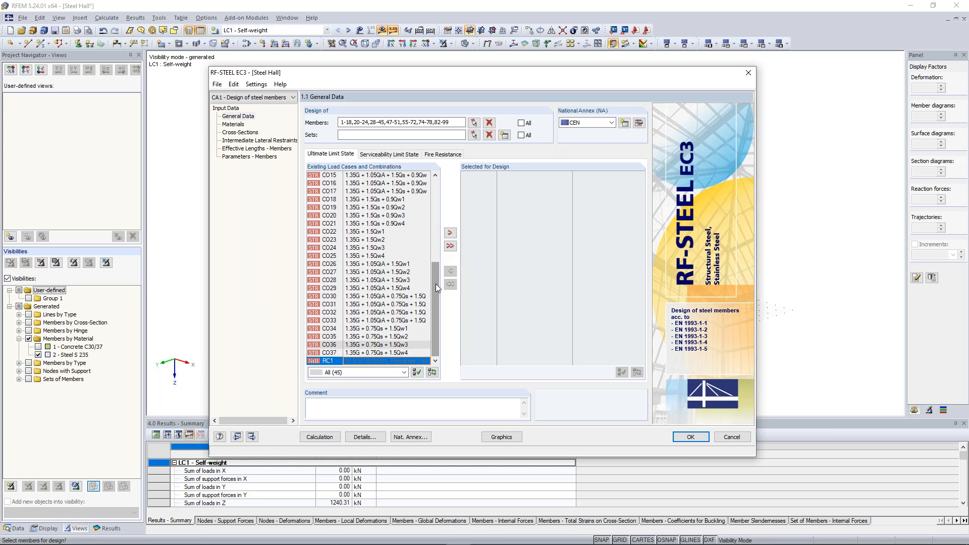
left_click(451, 233)
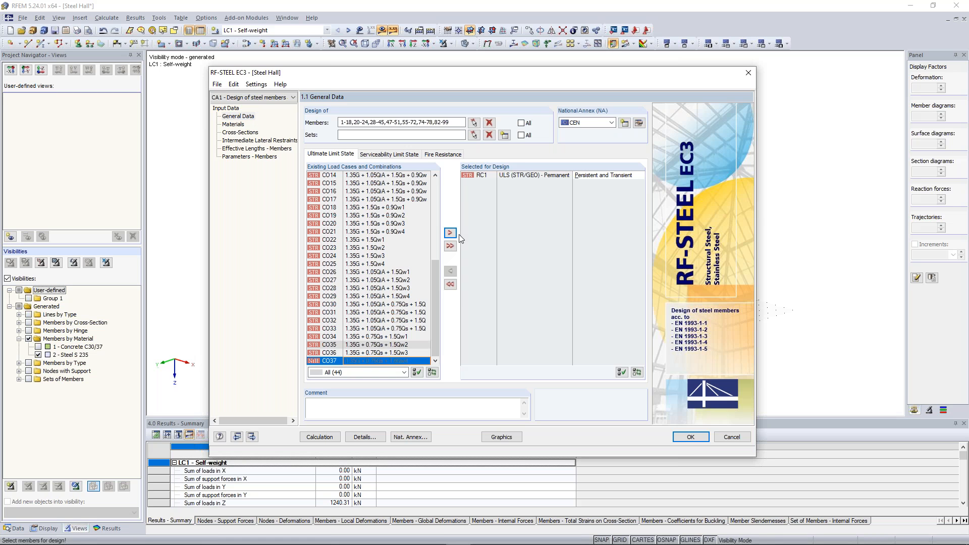
Review the design input for materials, cross-sections, intermediate lateral restraints and effective lengths of the members
left_click(428, 145)
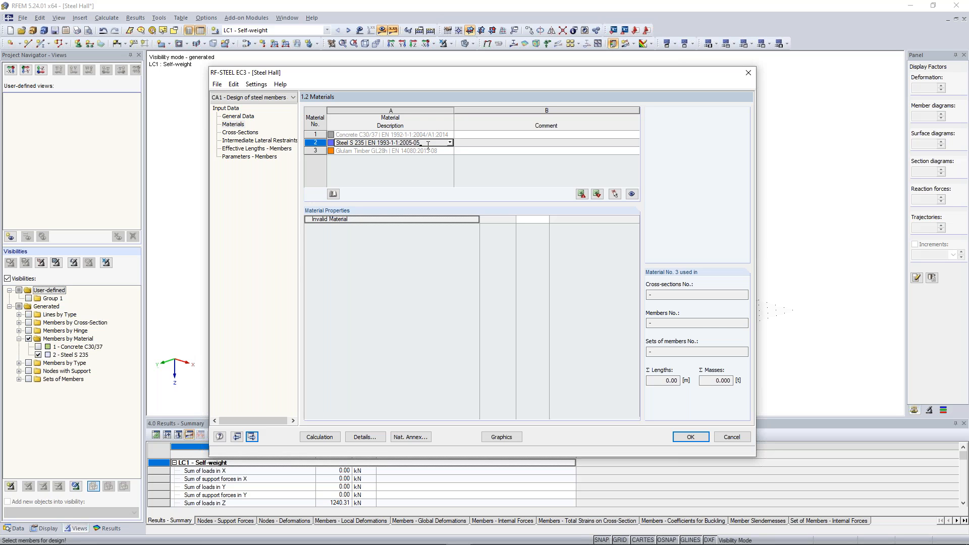
left_click(240, 133)
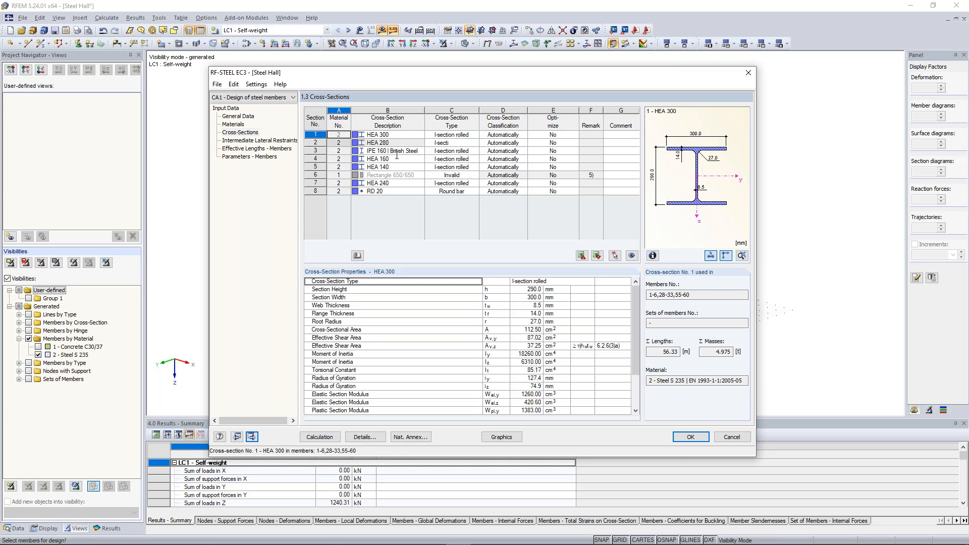
left_click(258, 141)
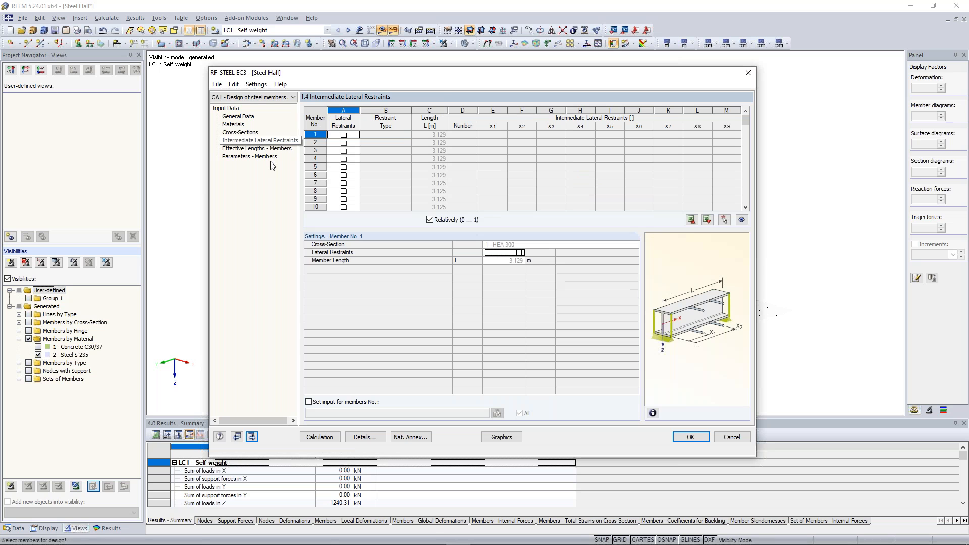
left_click_drag(442, 91, 425, 151)
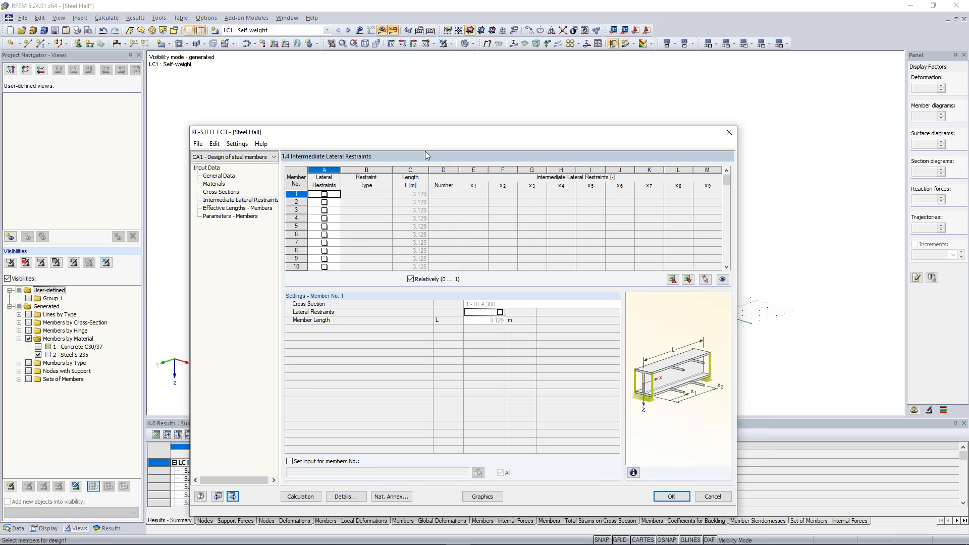
left_click_drag(425, 150, 394, 197)
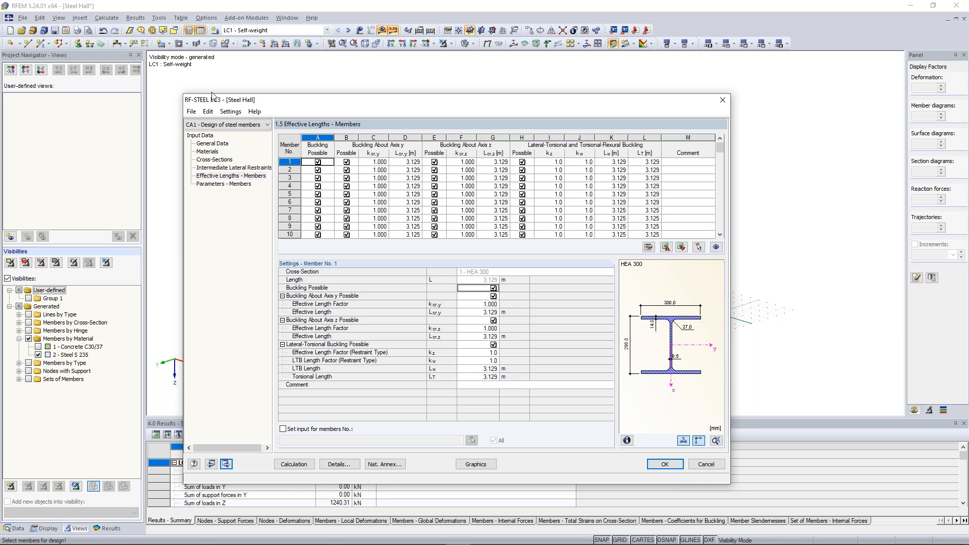
Rename design case 1 as "Design of Cross-Sections"
left_click(191, 111)
left_click(218, 138)
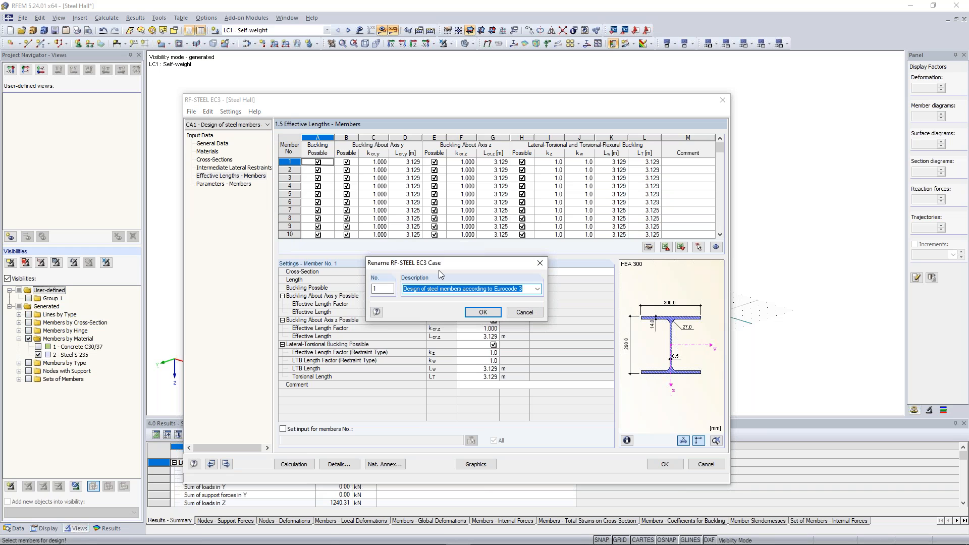
type("Design")
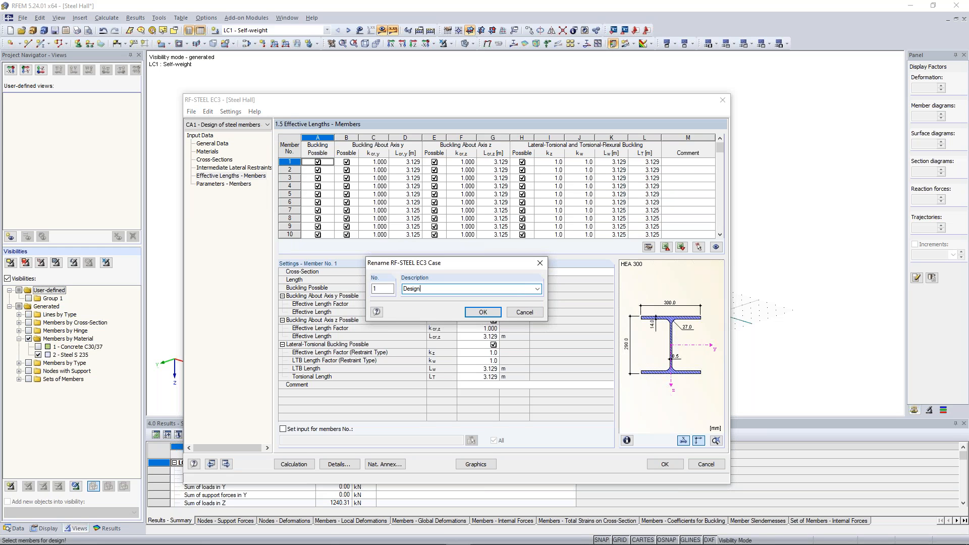
type(" of Cross-Sections")
left_click(483, 312)
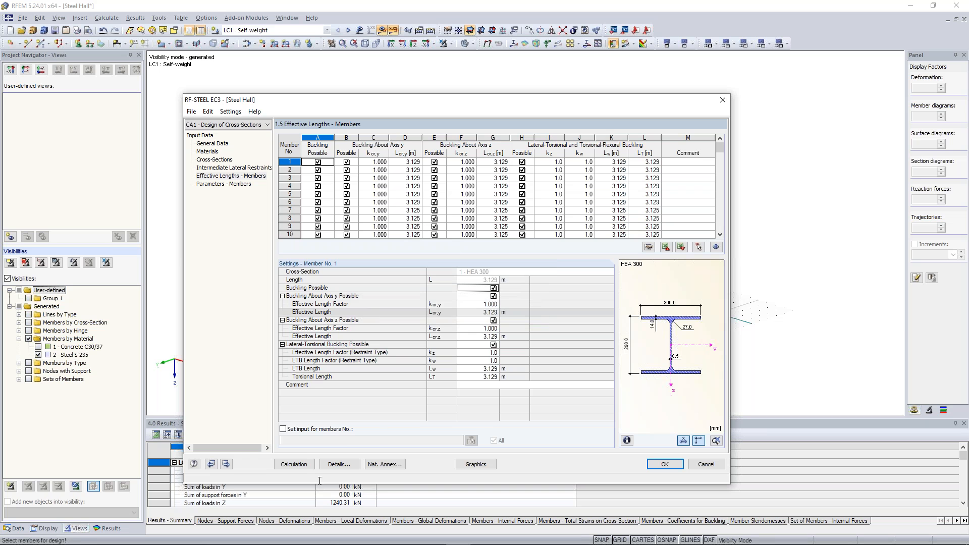
Turn off the stability analysis in the detail settings of the cross-section design case
left_click(339, 464)
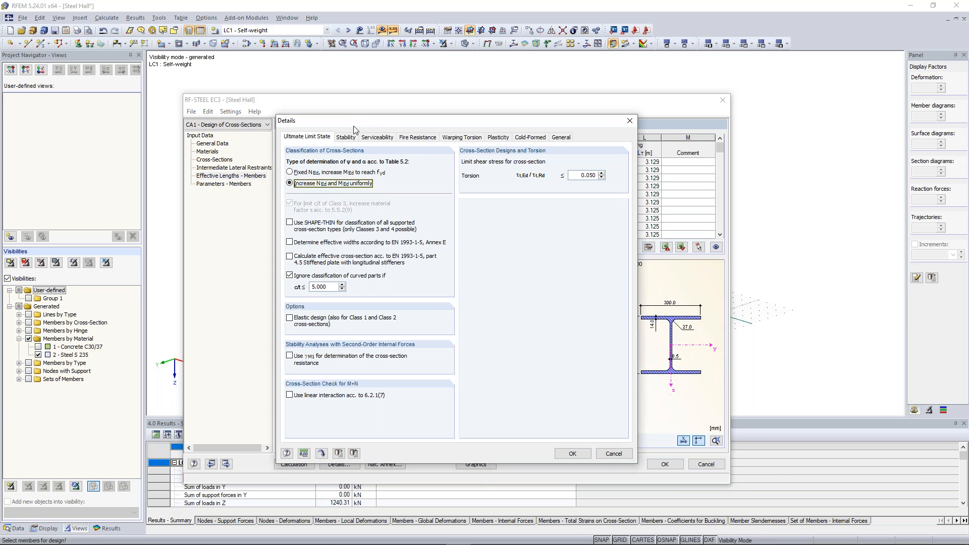
left_click(346, 137)
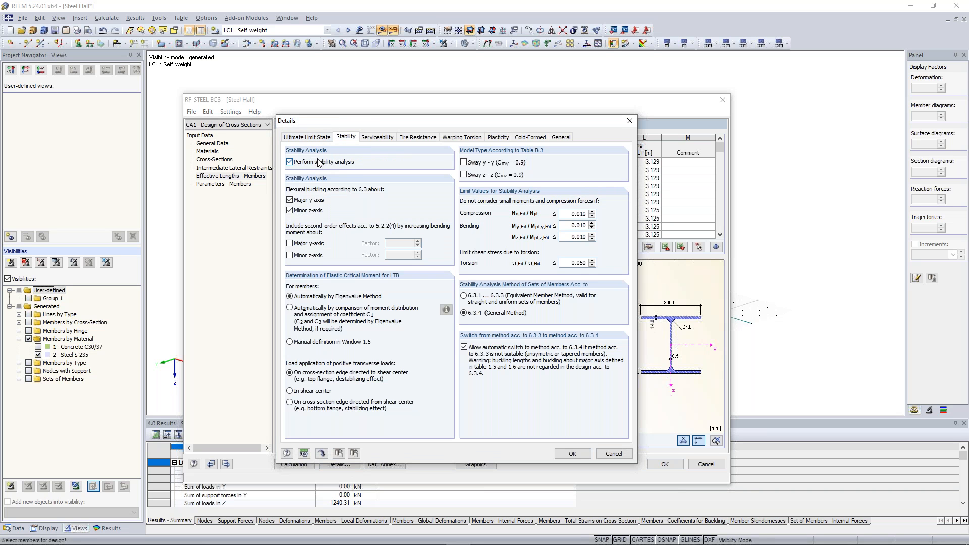
left_click(314, 164)
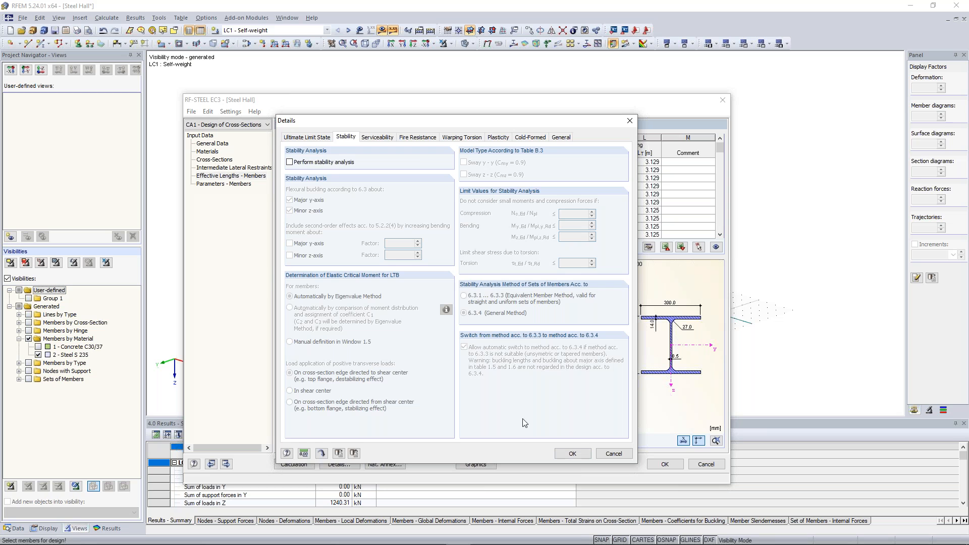
left_click(573, 453)
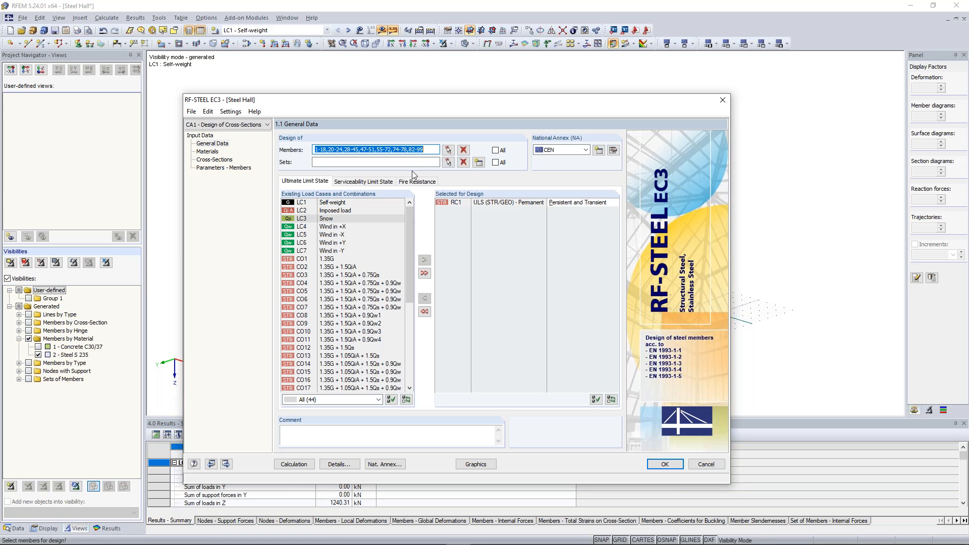
Calculate the cross-section design of the steel members and close the design module
left_click(418, 150)
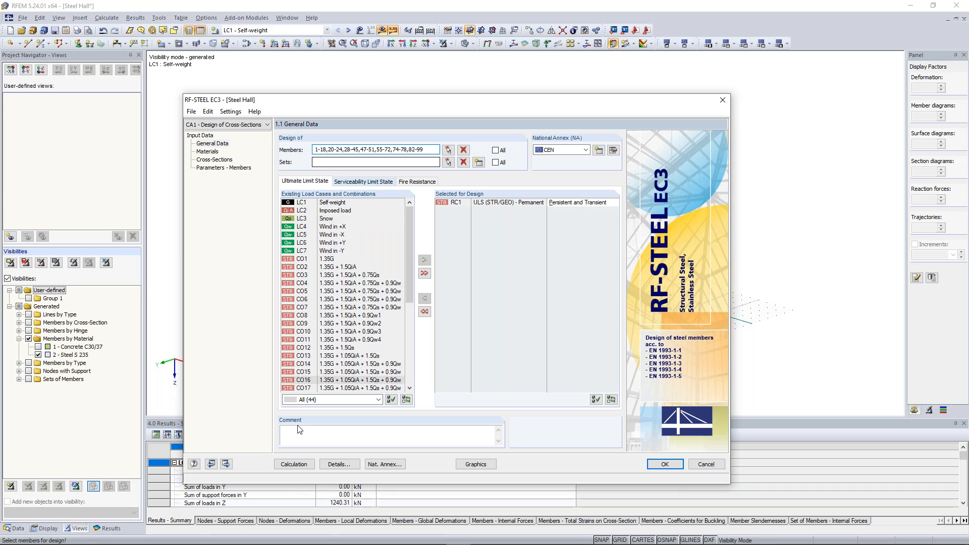
left_click(305, 465)
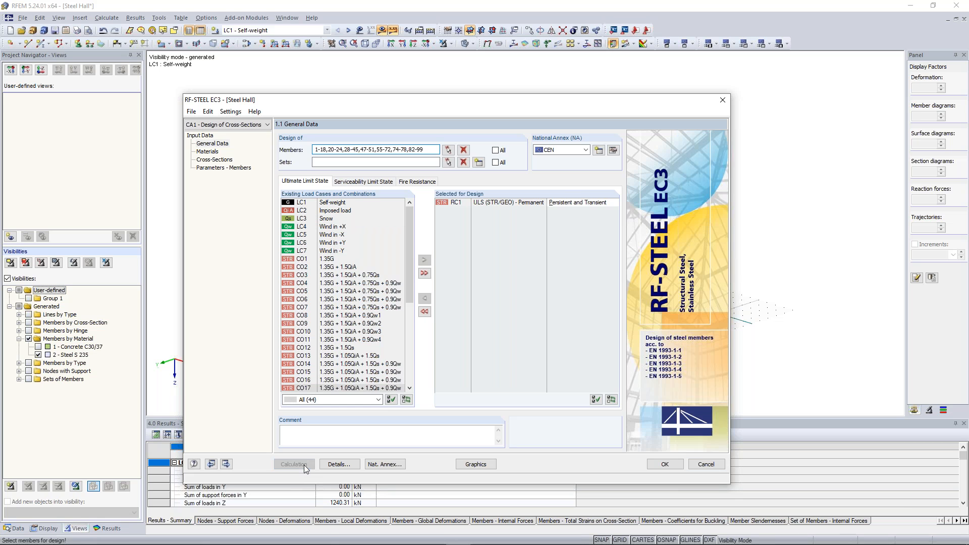
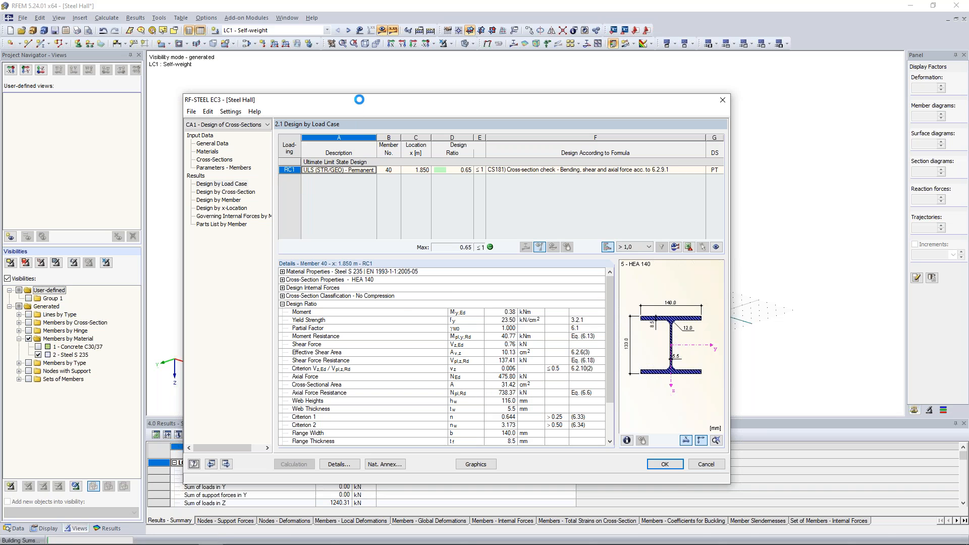
left_click(722, 100)
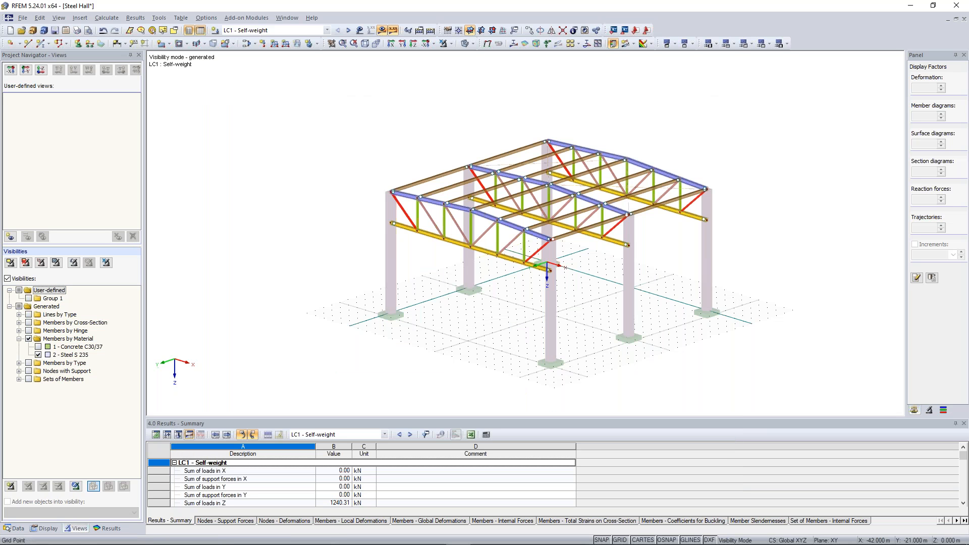
Reopen the RF-STEEL EC3 add-on module with the cross-section design case
middle_click_drag(453, 128, 414, 106)
scroll(424, 122, "up", 1)
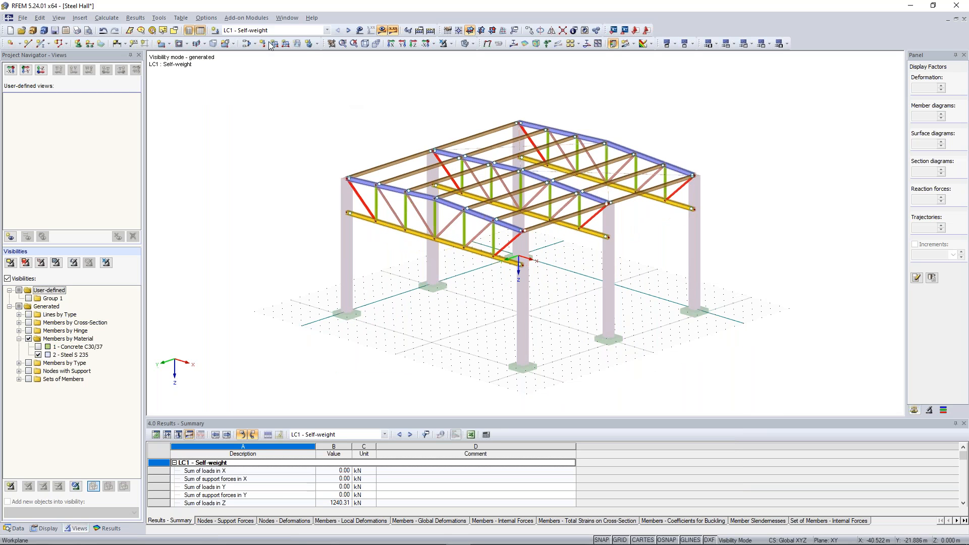
left_click(246, 17)
mouse_move(256, 44)
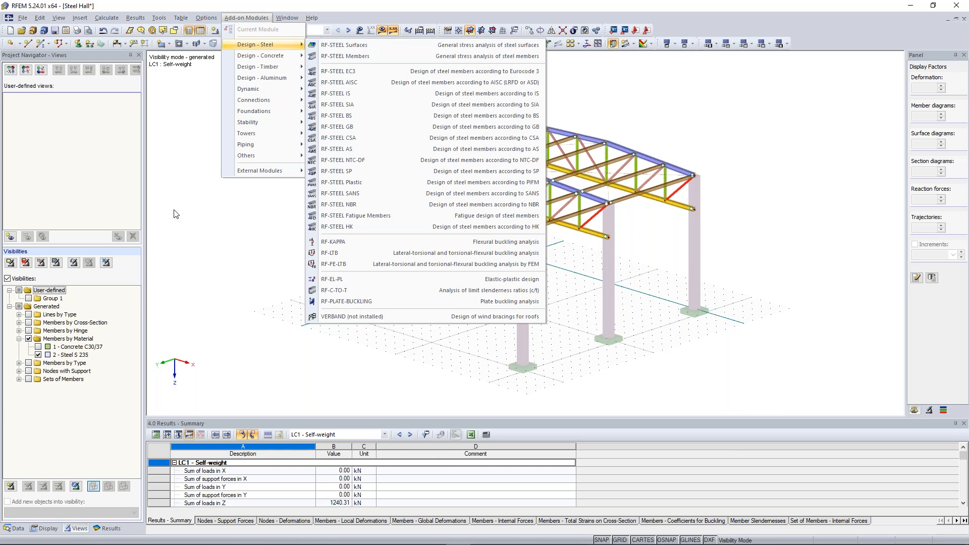
left_click(176, 214)
left_click(16, 528)
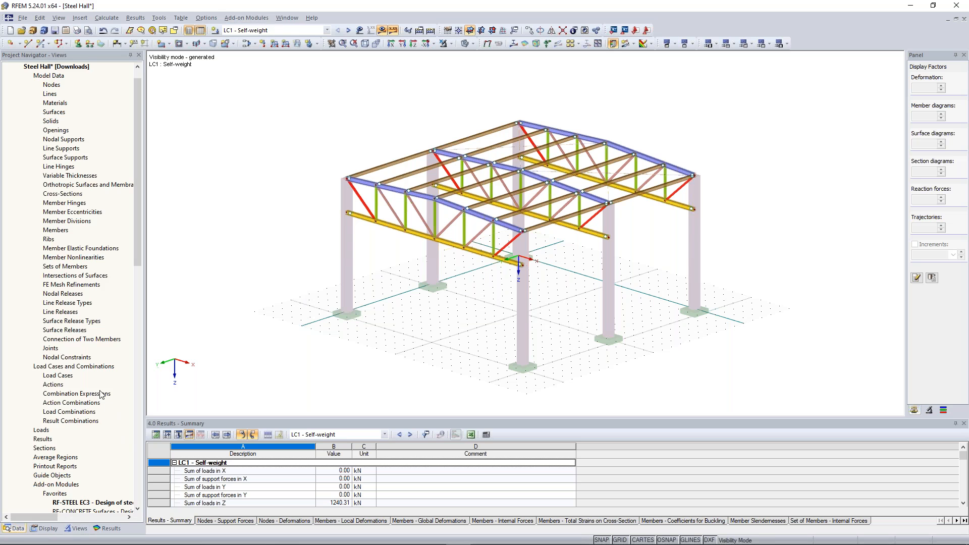
scroll(81, 384, "down", 7)
double_click(93, 312)
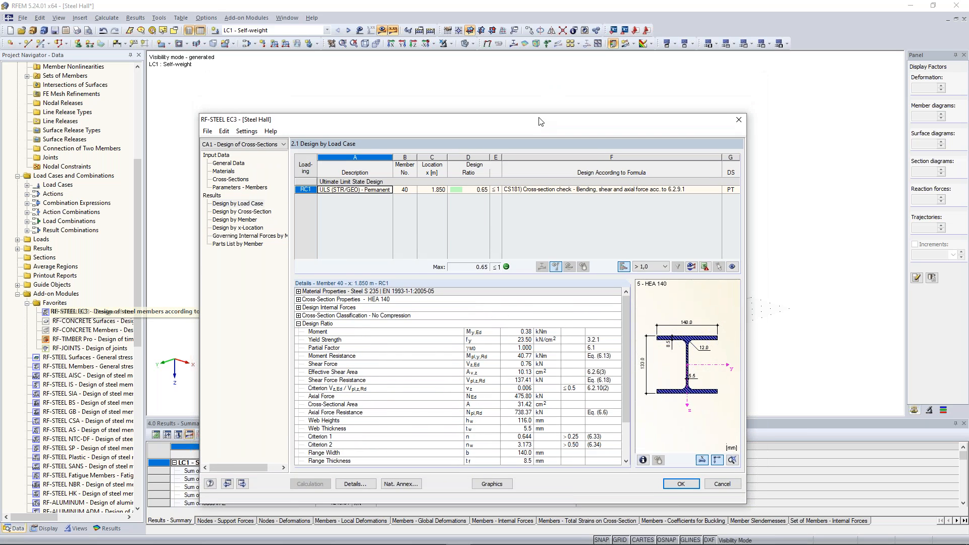
Create design case 2 with a description naming the stability analysis of the upper chord
left_click(209, 108)
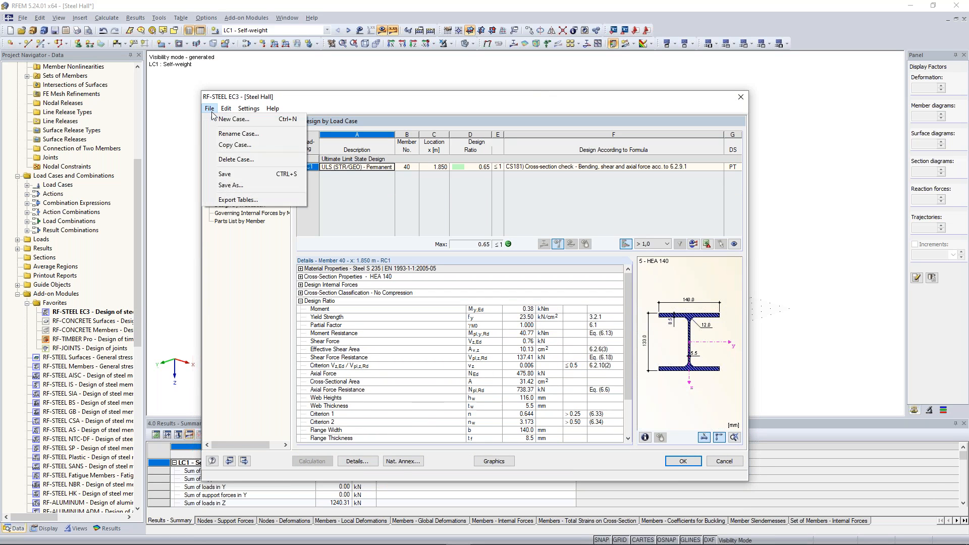
left_click(217, 121)
left_click(450, 283)
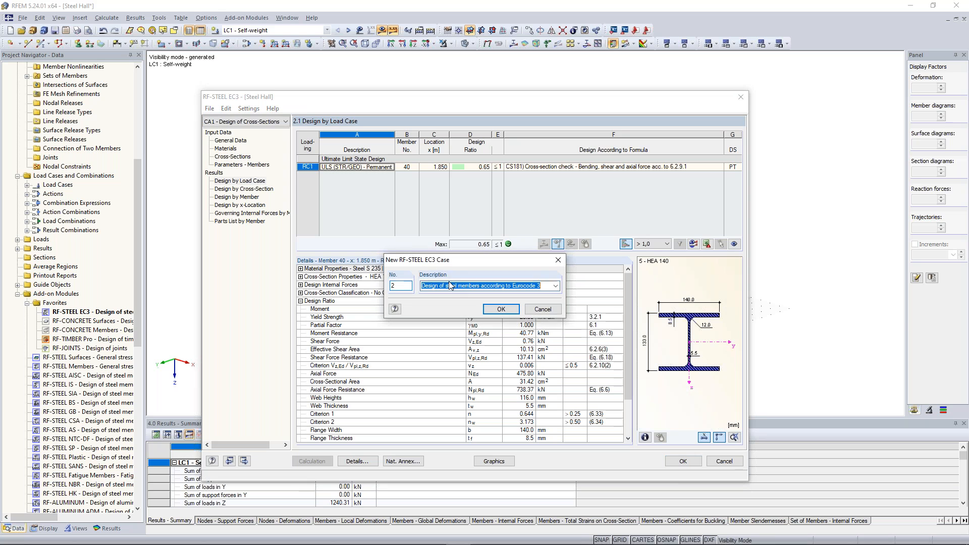
type("Stabili")
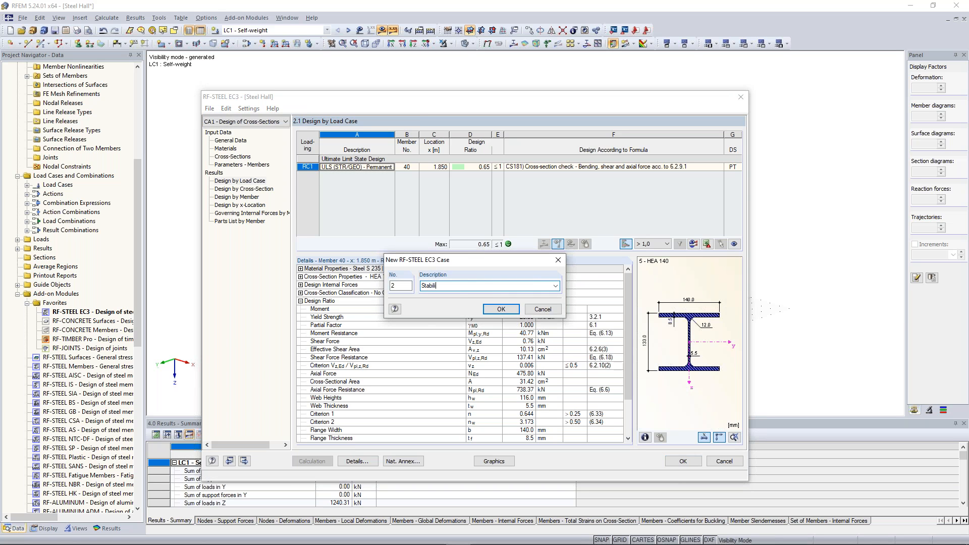
type("ty Analysis")
key("BackSpace")
key("BackSpace")
key("BackSpace")
type("Cho")
left_click(501, 309)
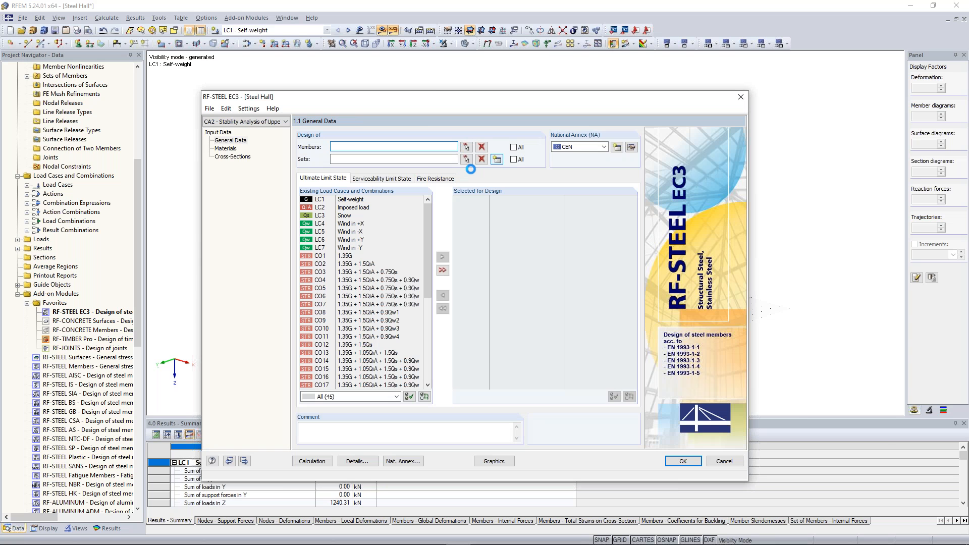
Select upper chord set of members 3 for the stability case and assign result combination RC1 to the ultimate limit state design
left_click(466, 159)
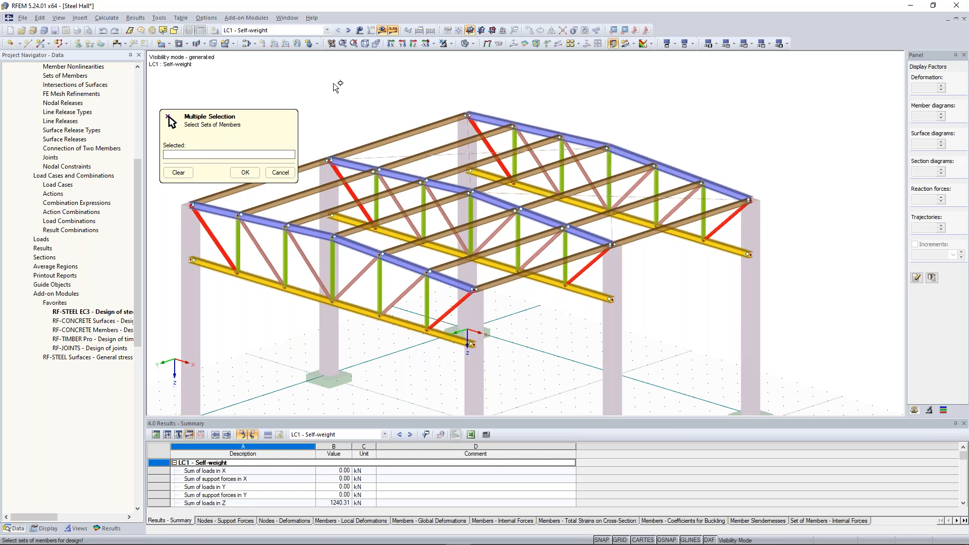
middle_click_drag(337, 87, 360, 88, "ctrl")
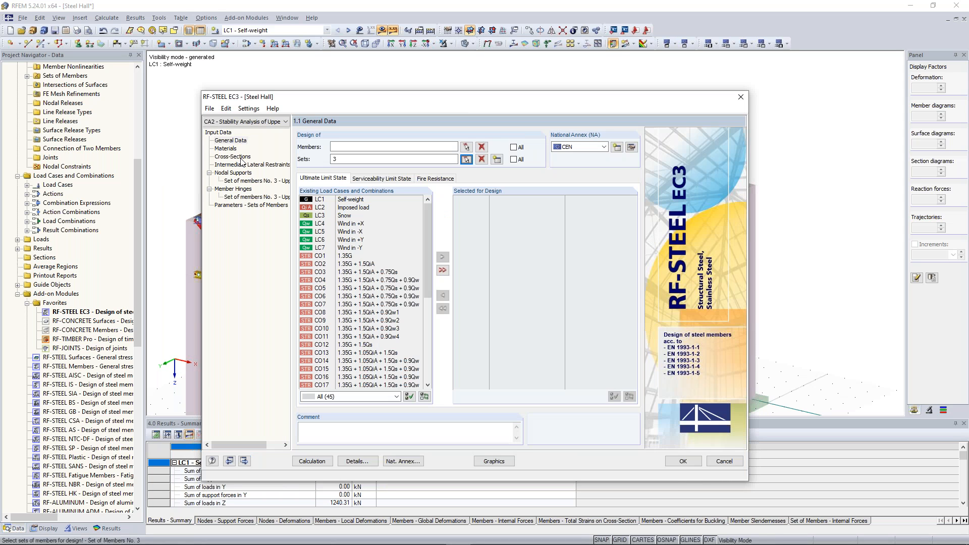
scroll(358, 386, "down", 7)
left_click(358, 385)
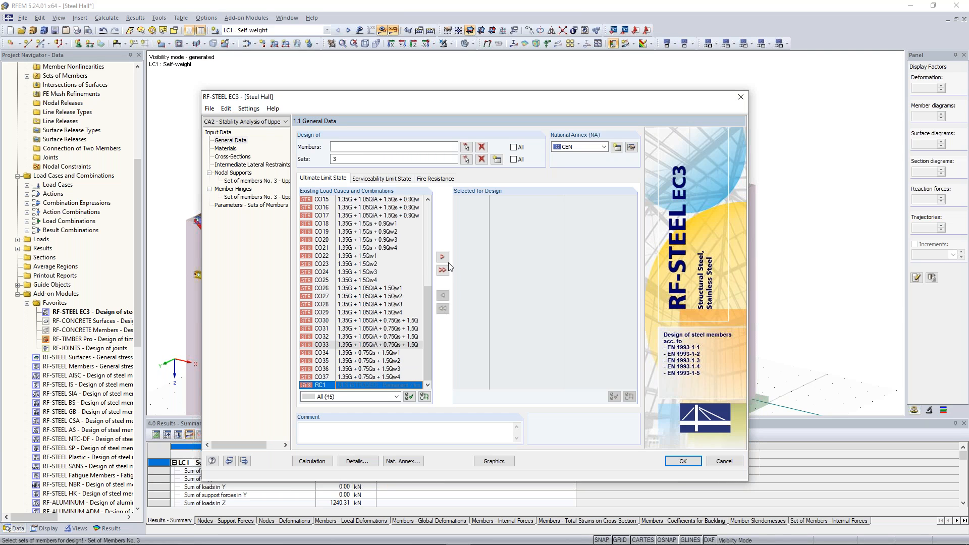
left_click(442, 257)
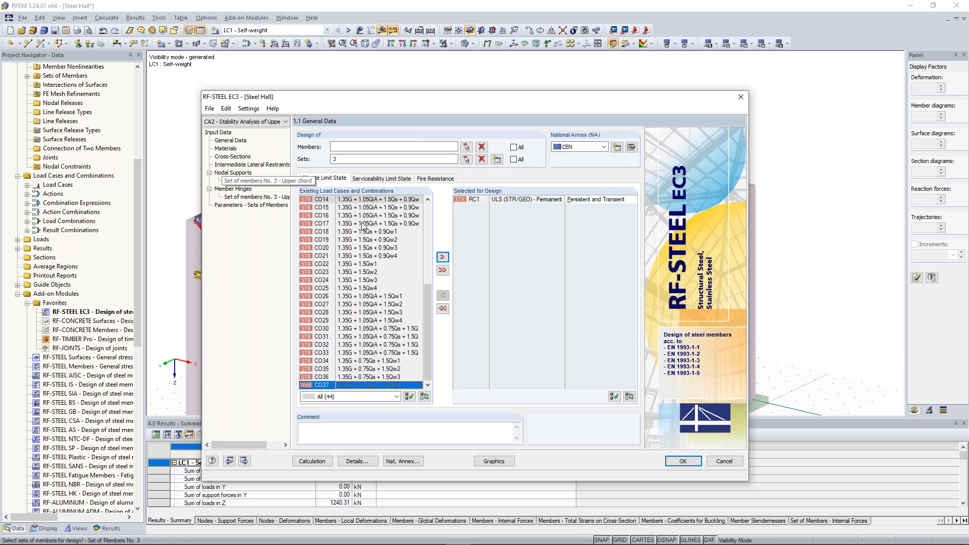
Examine the nodal supports of the upper chord set of members and their position in the model preview
left_click(246, 181)
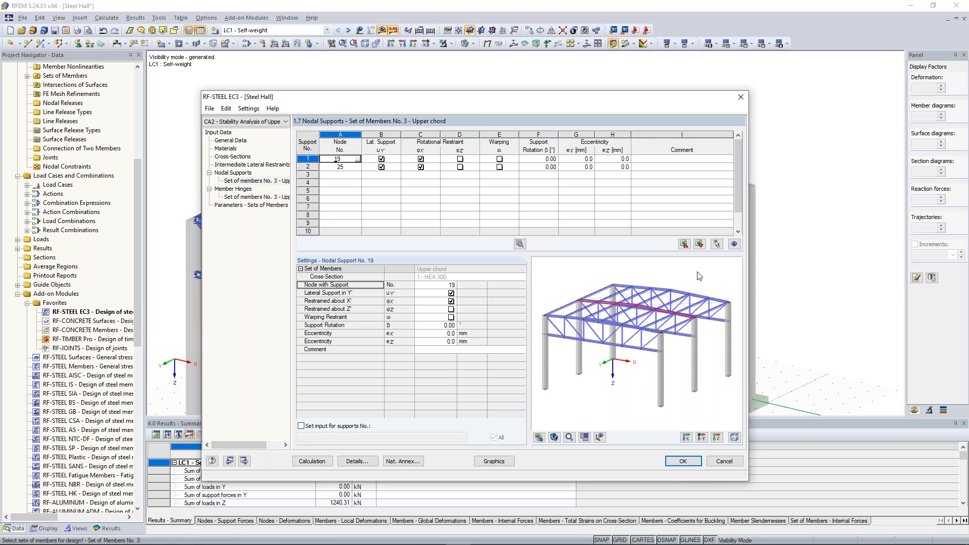
scroll(703, 277, "up", 3)
scroll(611, 309, "down", 1)
middle_click_drag(601, 292, 551, 285, "ctrl")
scroll(654, 306, "up", 4)
scroll(628, 299, "down", 2)
scroll(621, 299, "up", 1)
middle_click_drag(628, 282, 635, 292, "ctrl")
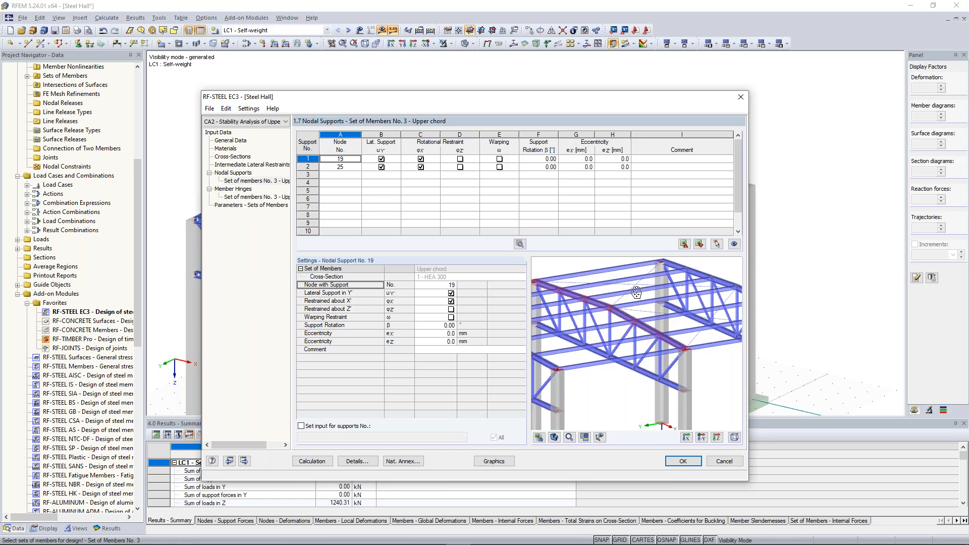
middle_click_drag(636, 292, 582, 274, "ctrl")
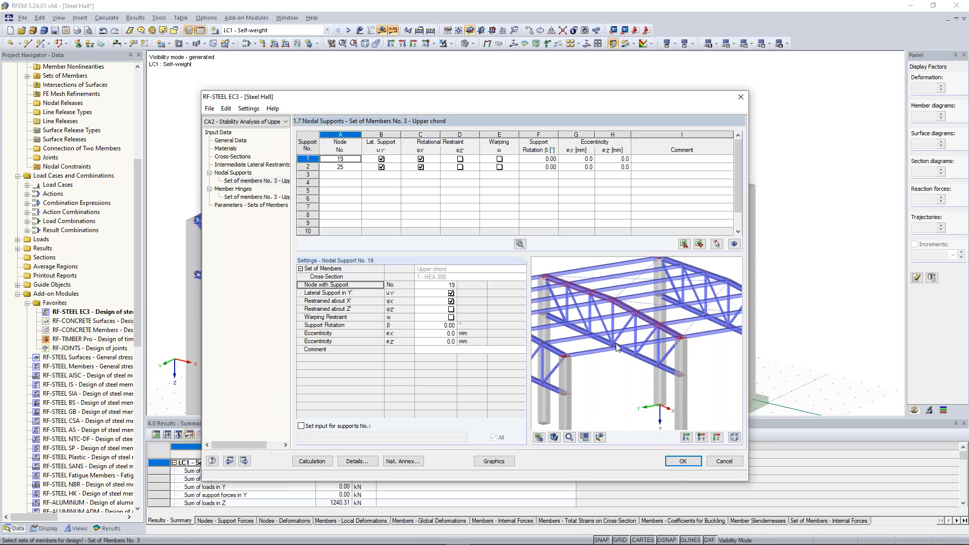
Isolate the upper chord in the support preview, show its local coordinate system and examine the supports at both ends
left_click(544, 440)
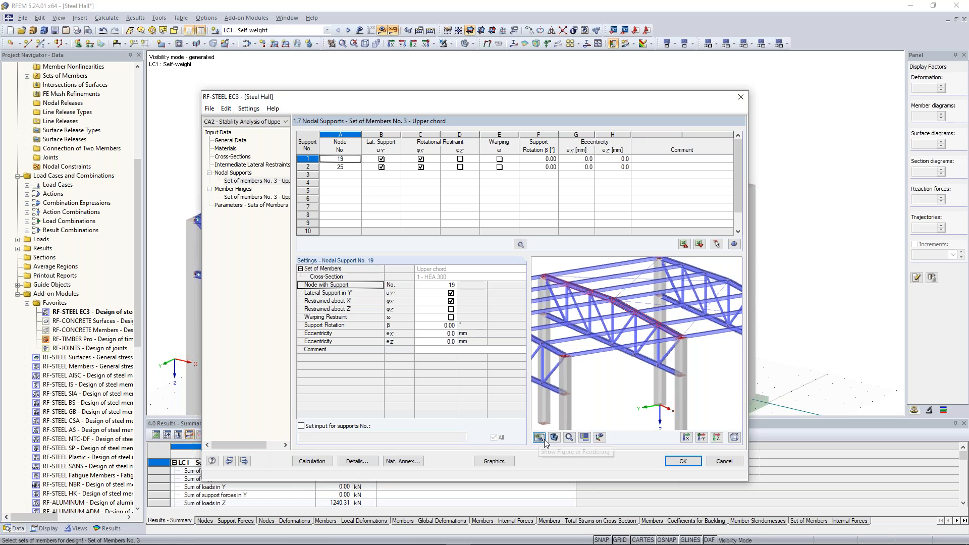
left_click(600, 437)
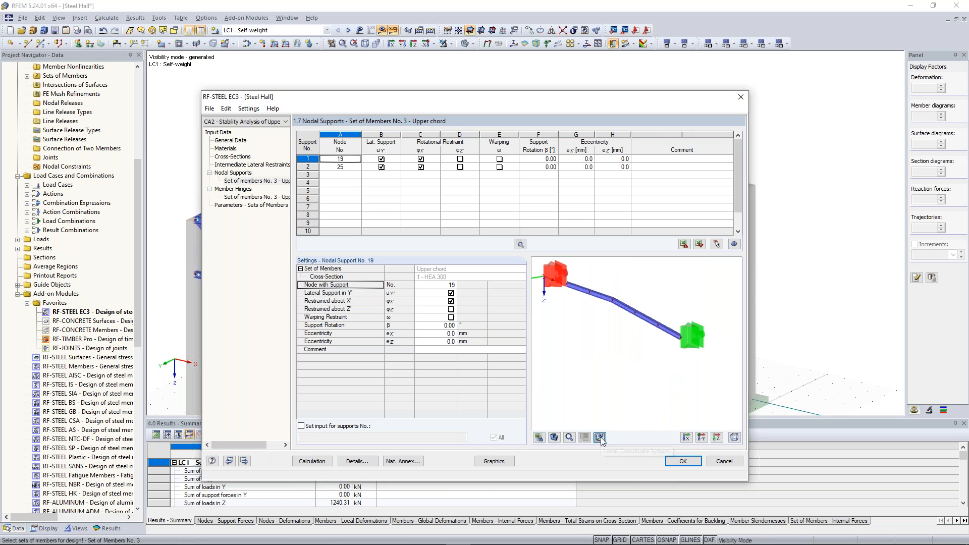
middle_click_drag(646, 289, 661, 294, "ctrl")
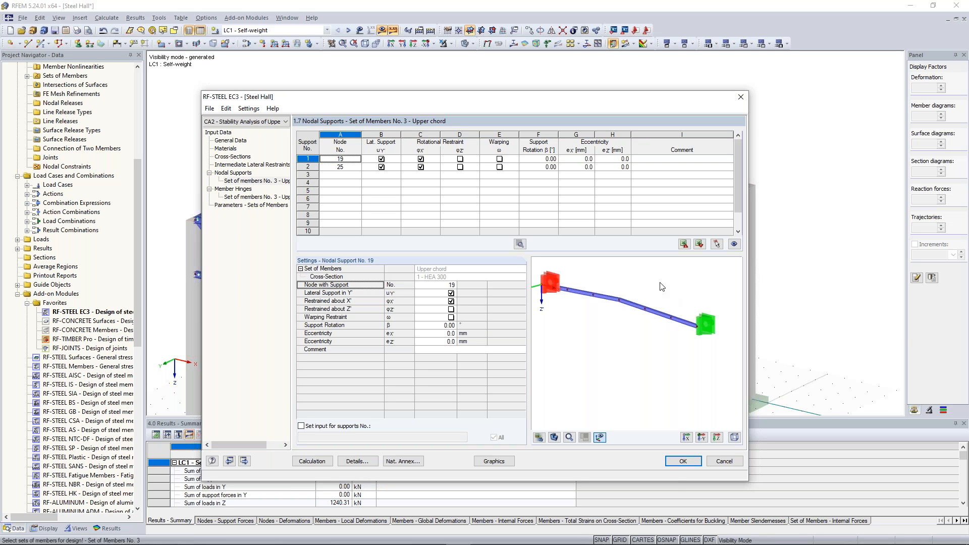
middle_click_drag(655, 284, 633, 281, "ctrl")
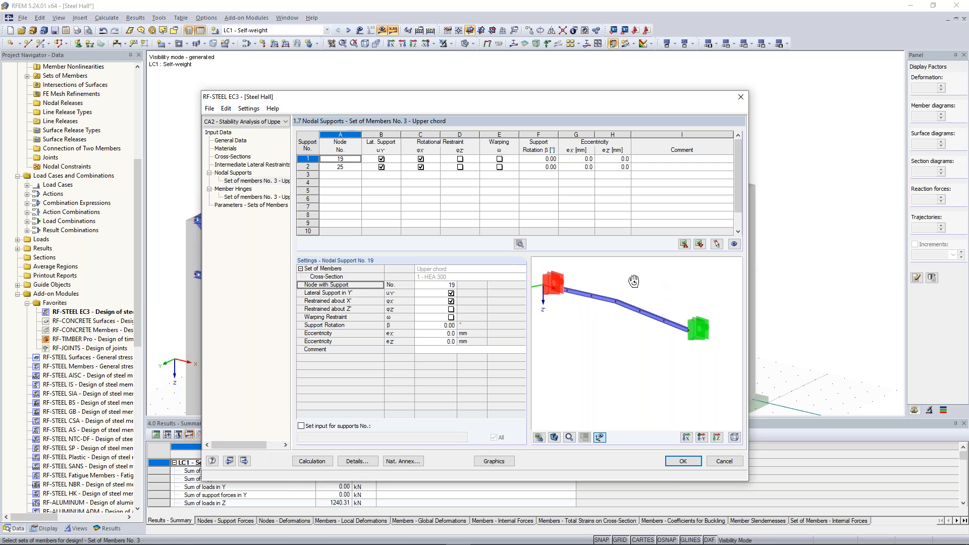
scroll(622, 278, "down", 1)
scroll(624, 281, "up", 2)
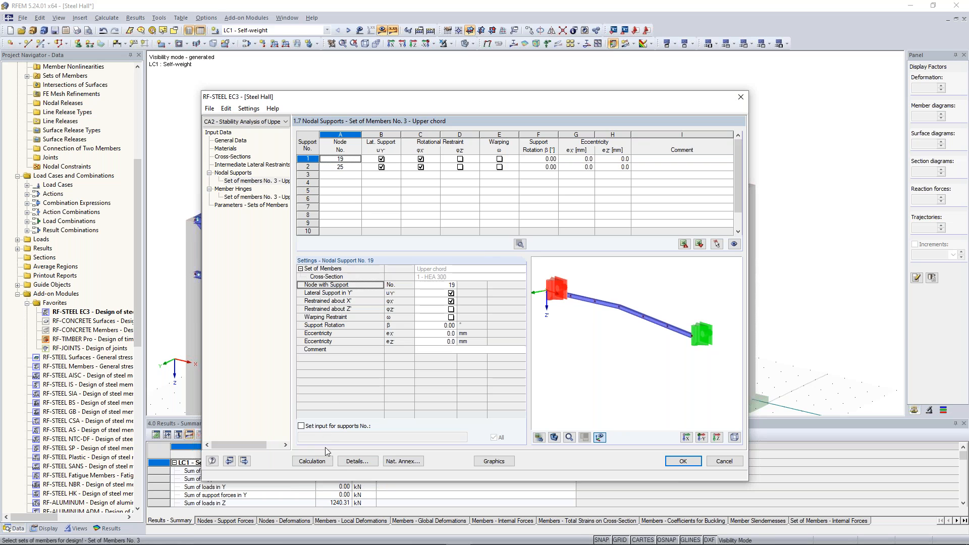
Calculate the upper chord stability design with end supports only and return to the set's nodal supports
left_click(313, 461)
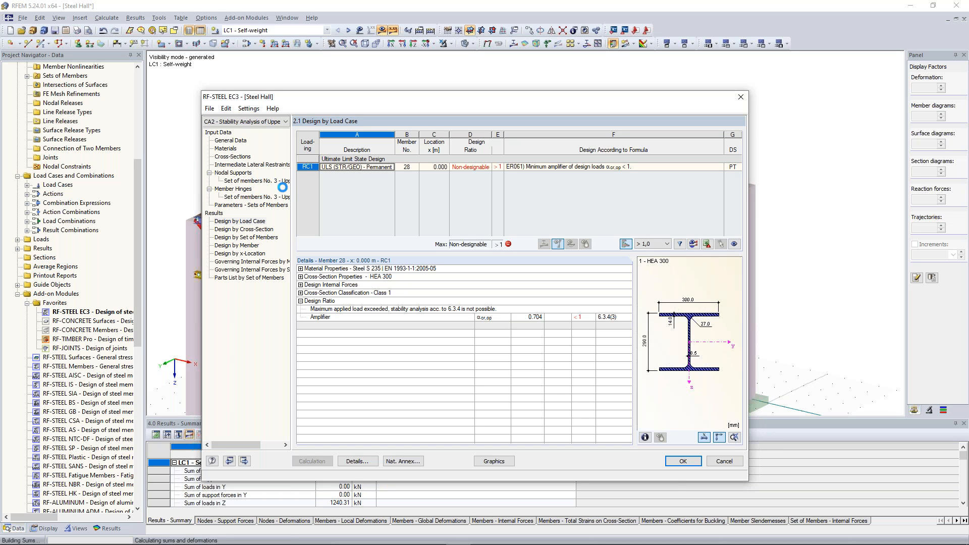
left_click(261, 180)
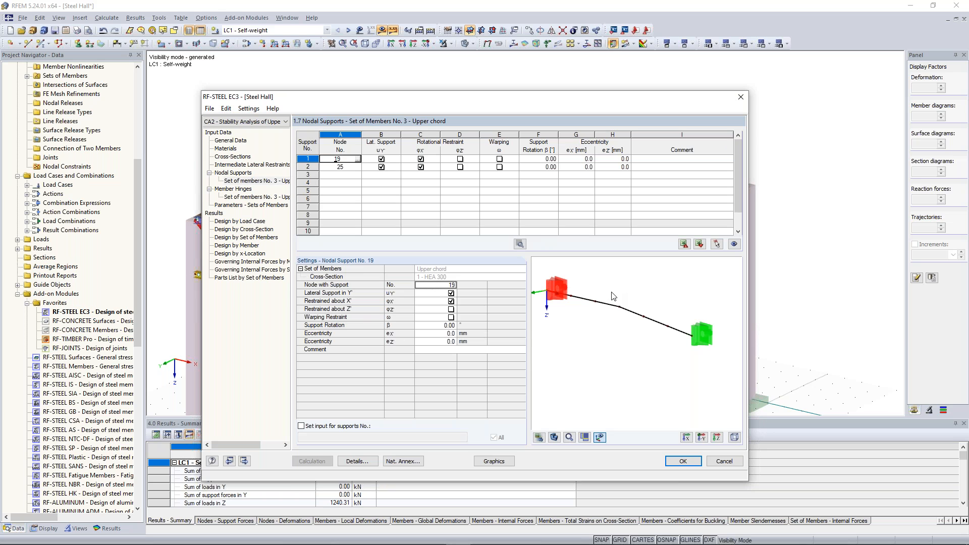
scroll(628, 315, "up", 3)
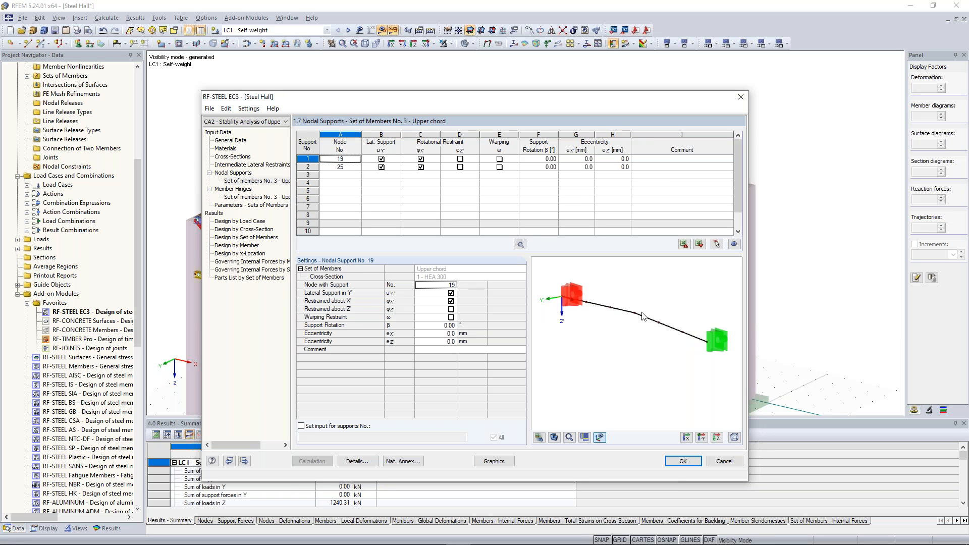
scroll(644, 312, "down", 4)
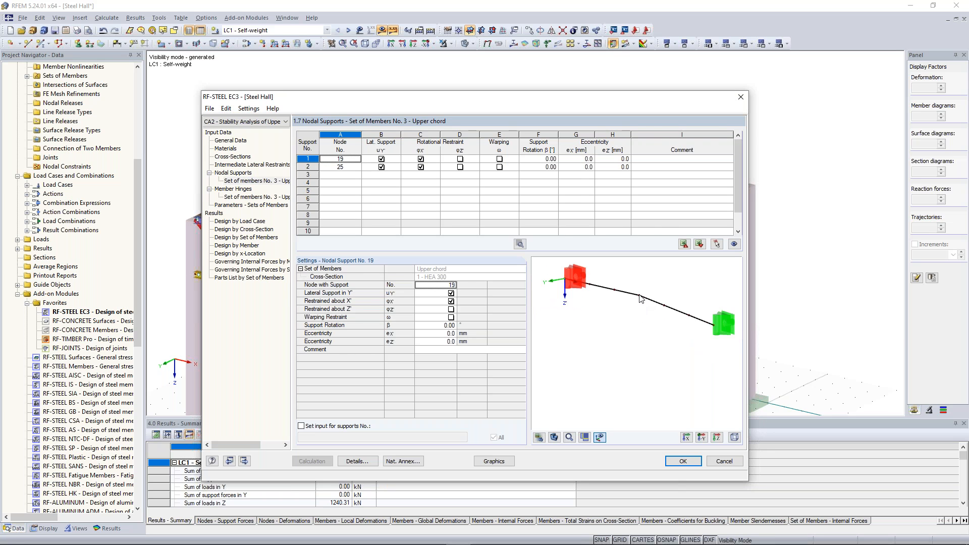
scroll(637, 307, "up", 1)
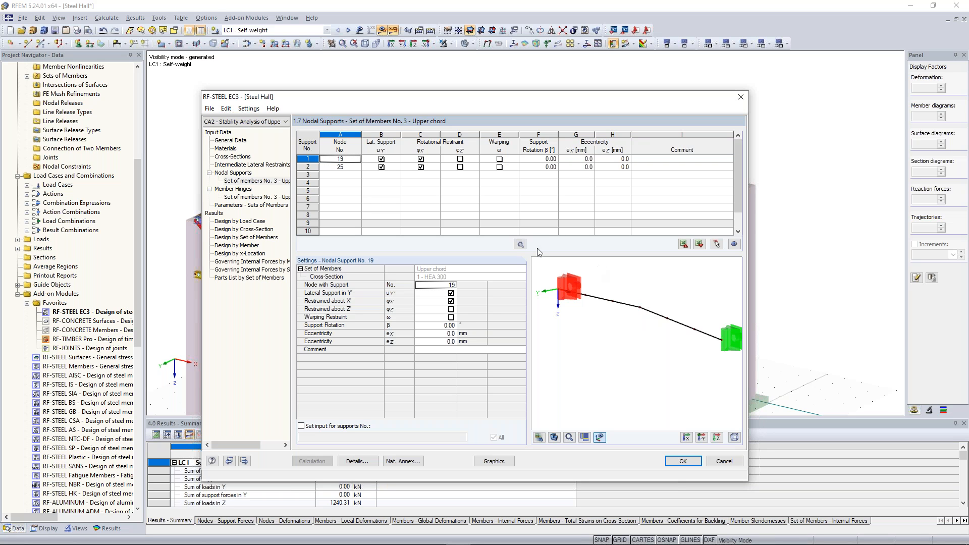
Add a lateral nodal support at mid-chord node 22 without restraint about X' and recalculate the stability design
left_click(342, 174)
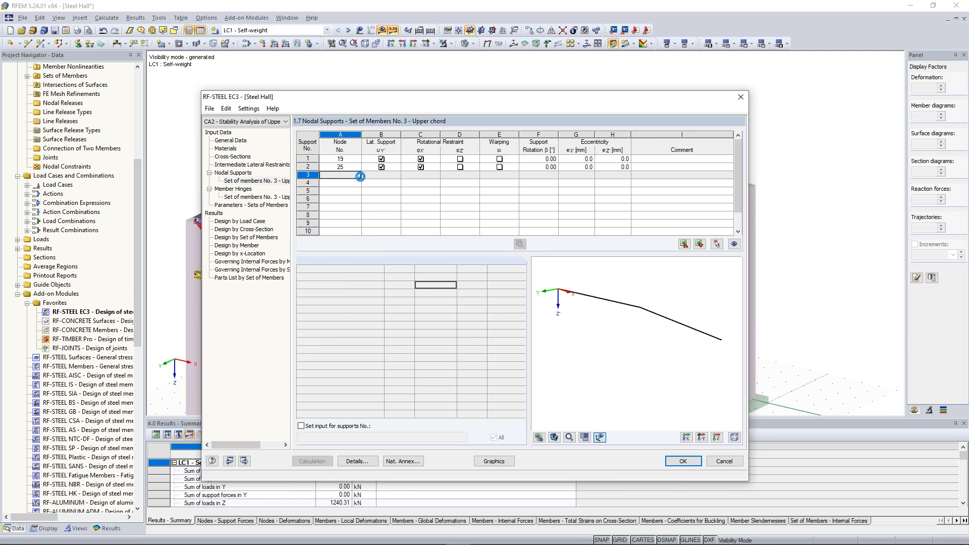
left_click(358, 175)
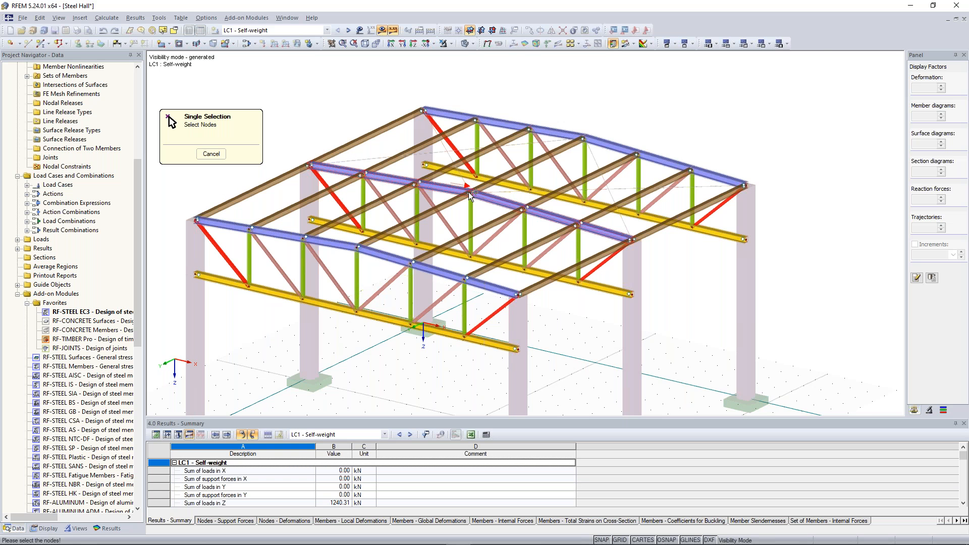
scroll(470, 193, "up", 5)
left_click(471, 192)
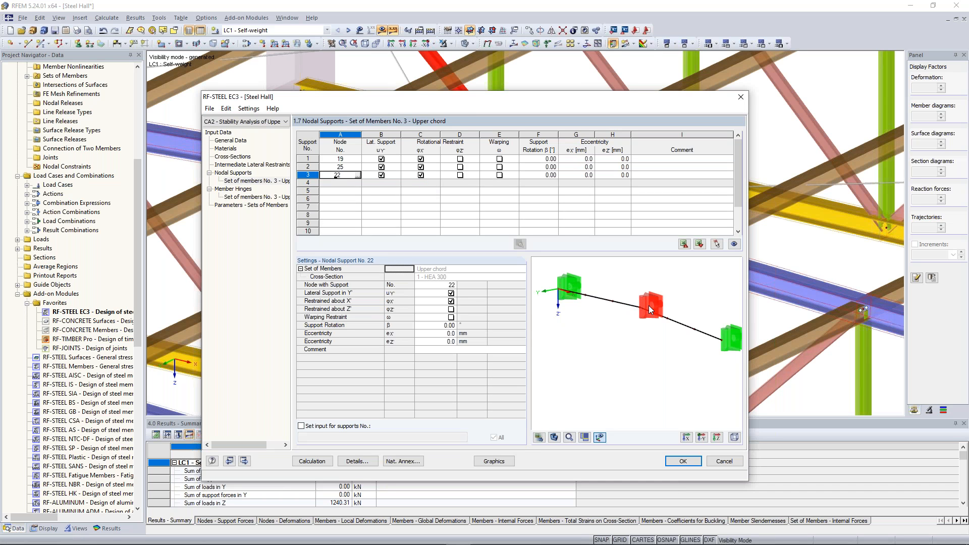
scroll(649, 305, "down", 3)
scroll(632, 310, "up", 1)
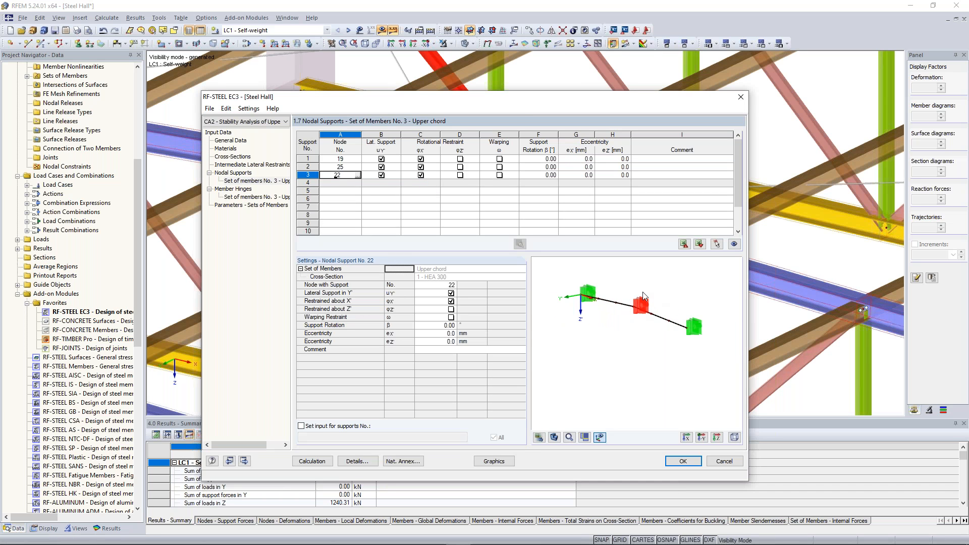
scroll(643, 293, "up", 1)
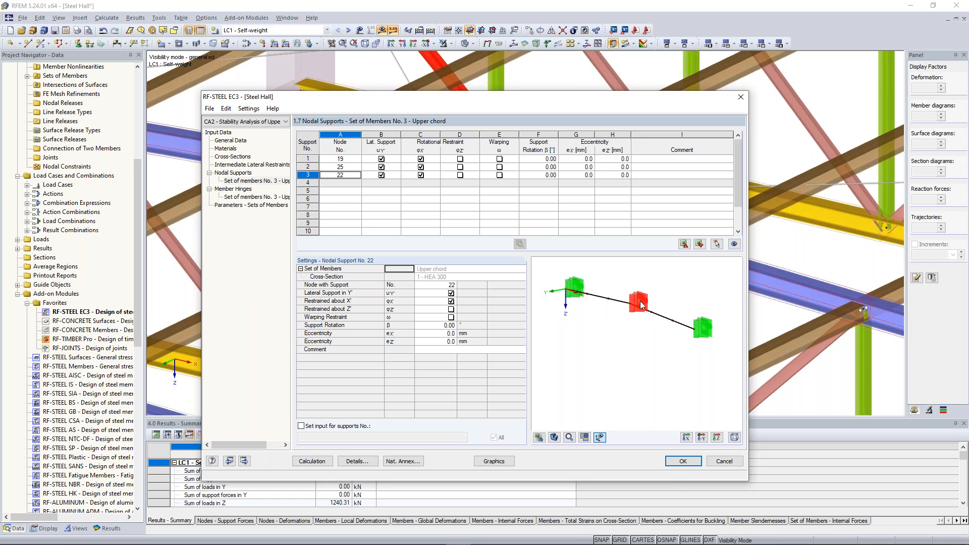
left_click(421, 175)
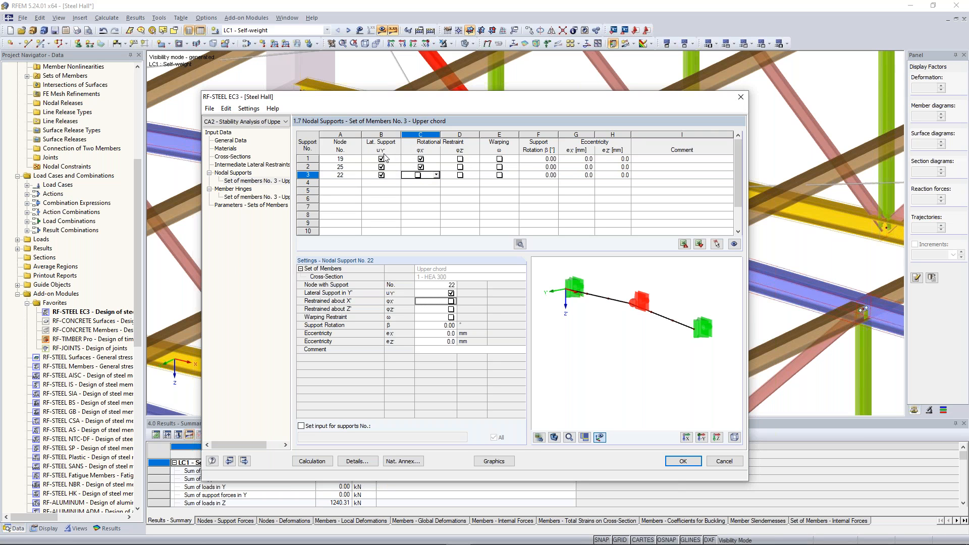
left_click(318, 462)
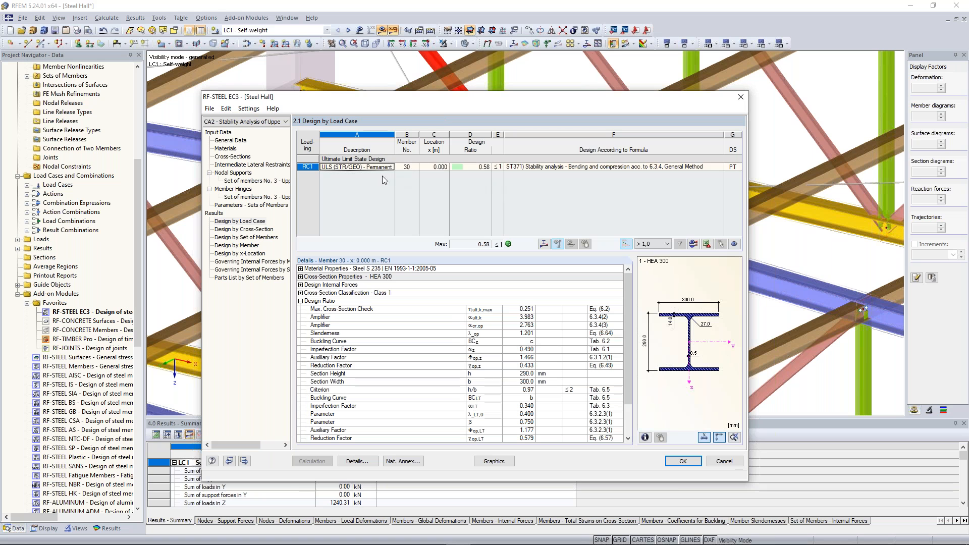
Examine the upper chord's buckling mode shape between nodes 19, 22 and 25 from several angles, and close the design module
left_click(542, 244)
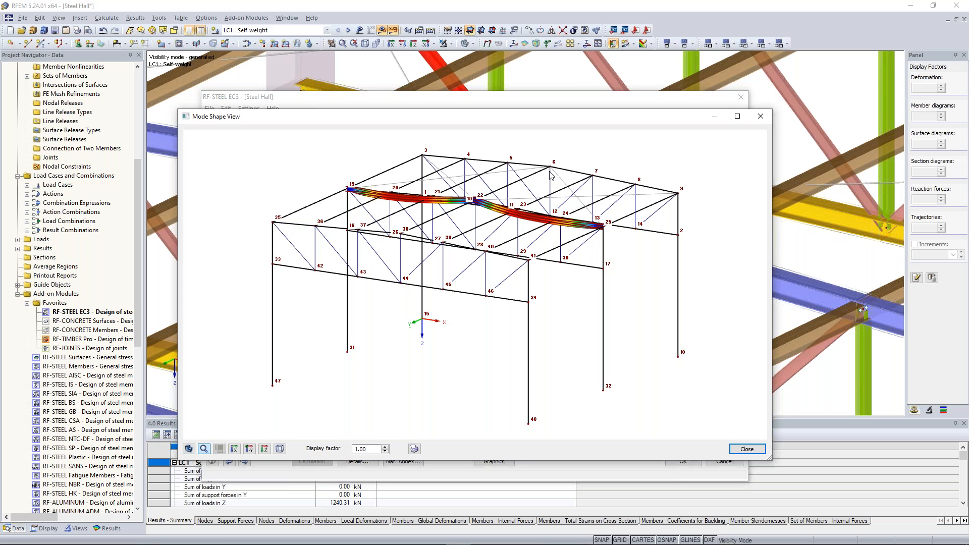
middle_click_drag(587, 182, 602, 298, "ctrl")
scroll(560, 222, "up", 5)
scroll(559, 386, "down", 1)
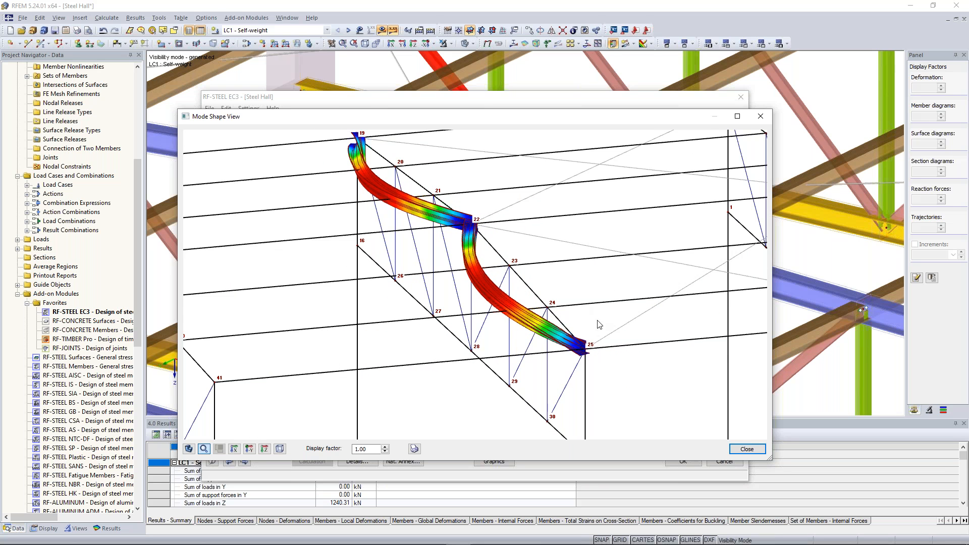
middle_click_drag(609, 336, 482, 340, "ctrl")
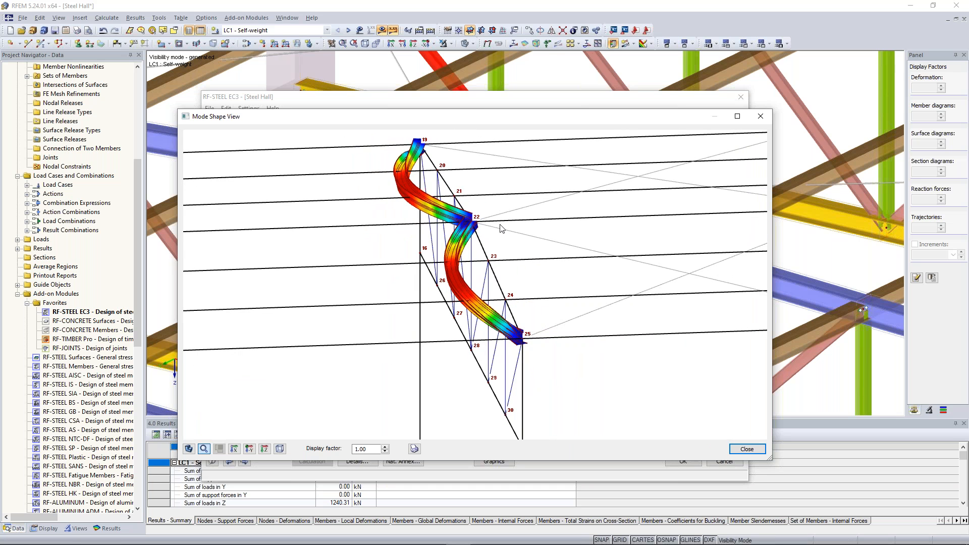
middle_click_drag(542, 303, 382, 343, "ctrl")
scroll(382, 342, "up", 4)
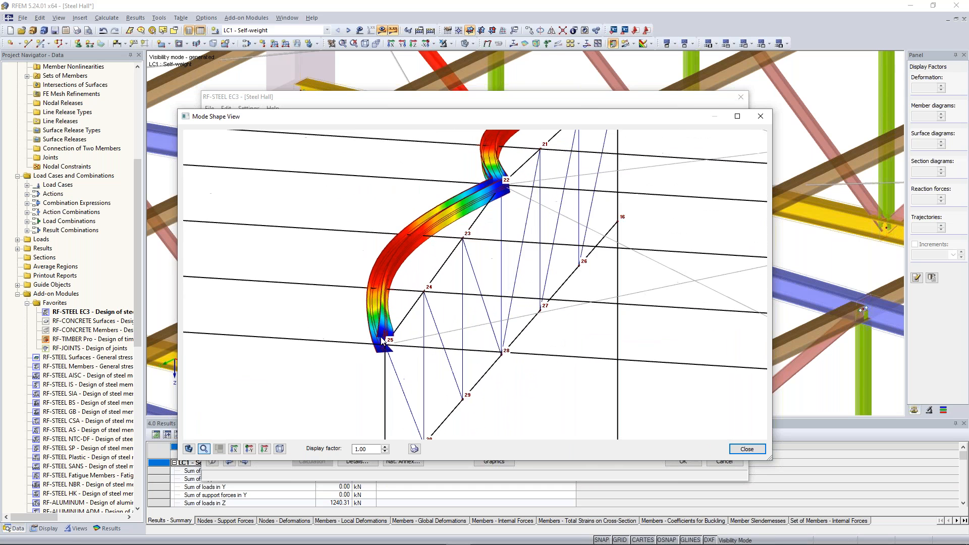
scroll(393, 354, "down", 3)
middle_click_drag(486, 240, 493, 300)
middle_click_drag(601, 289, 495, 258, "ctrl")
scroll(495, 256, "up", 4)
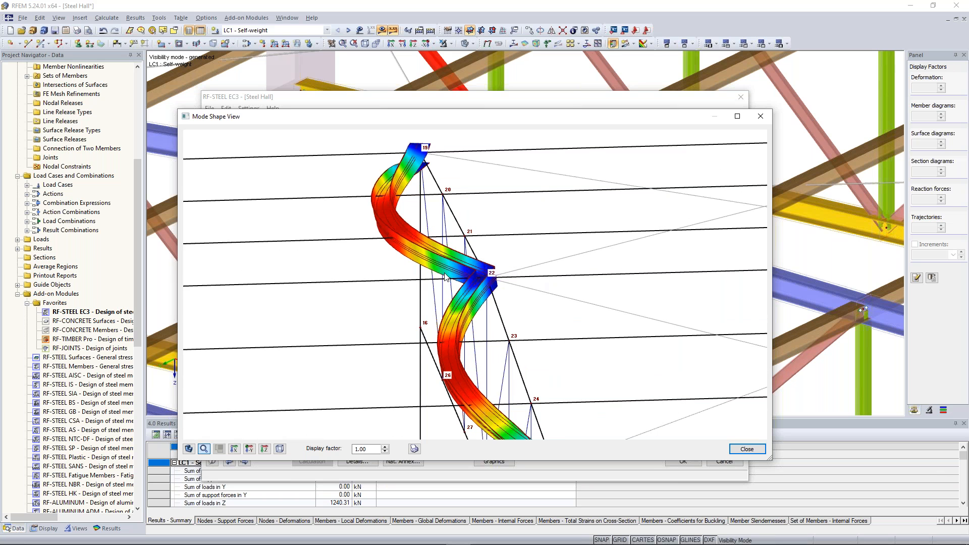
scroll(449, 281, "down", 1)
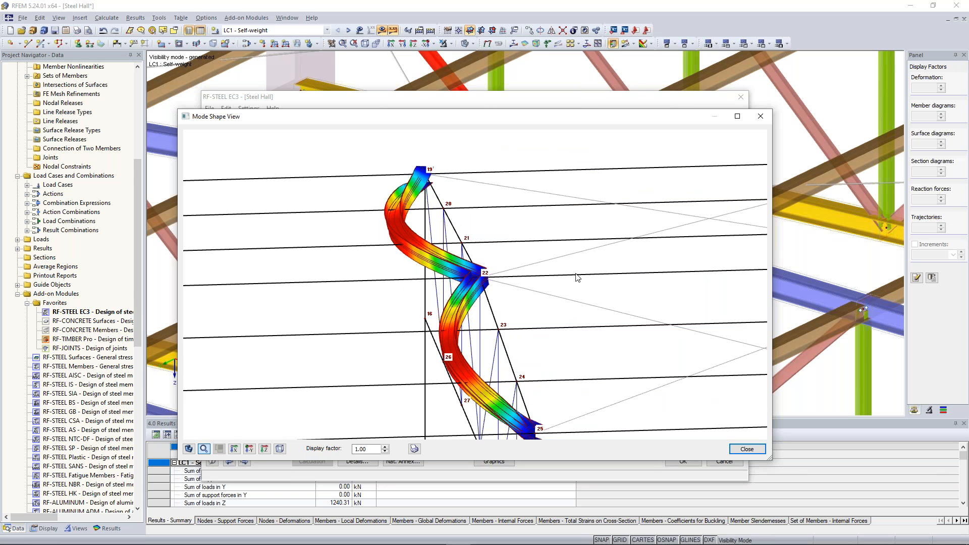
middle_click_drag(536, 255, 531, 123)
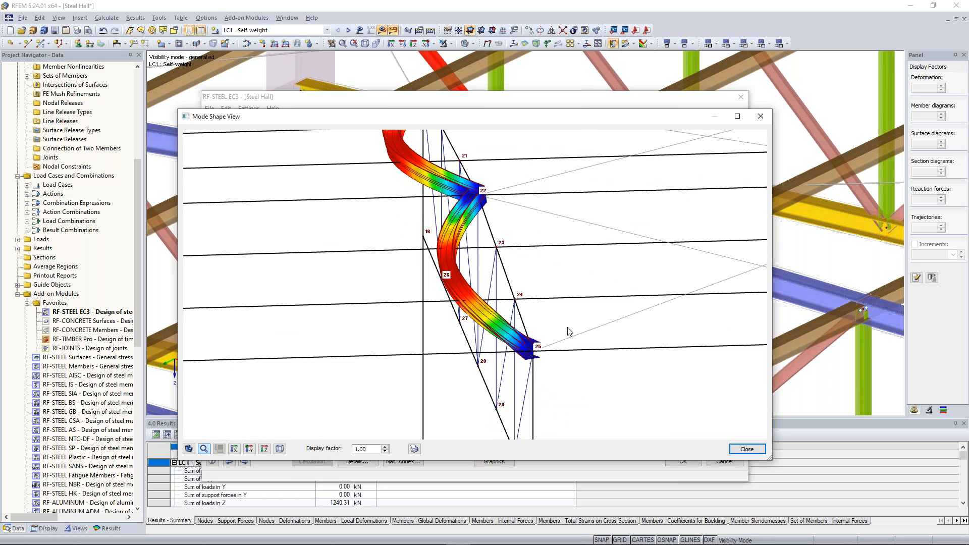
middle_click_drag(566, 326, 458, 302, "ctrl")
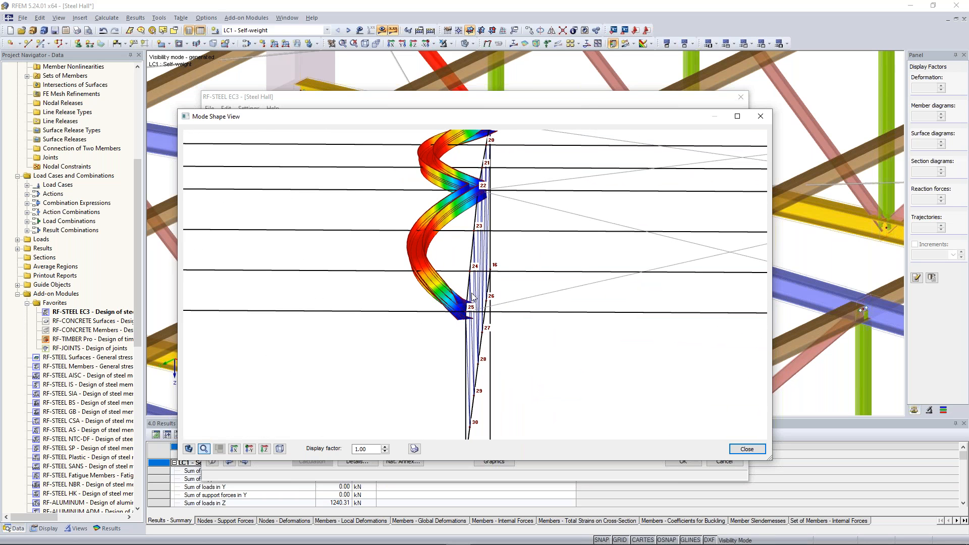
scroll(527, 295, "down", 1)
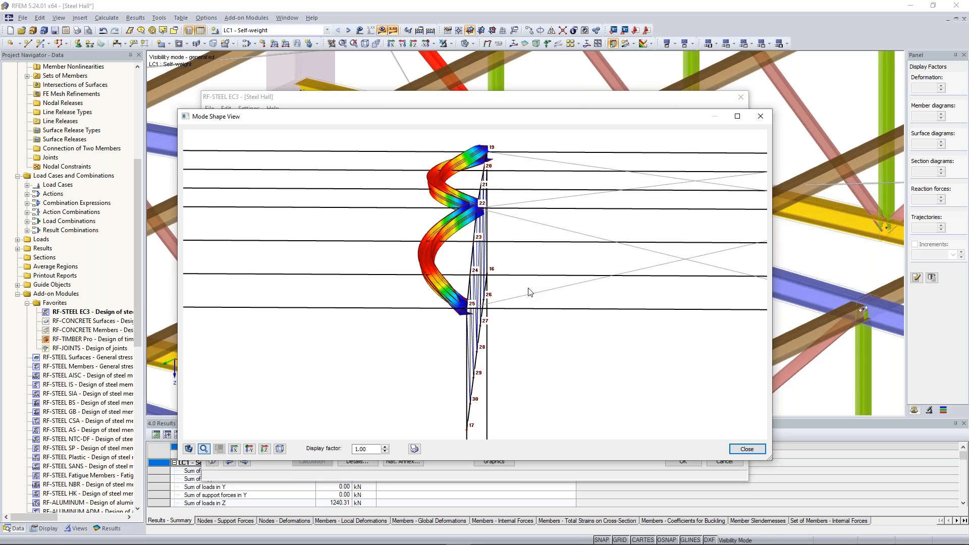
left_click(747, 448)
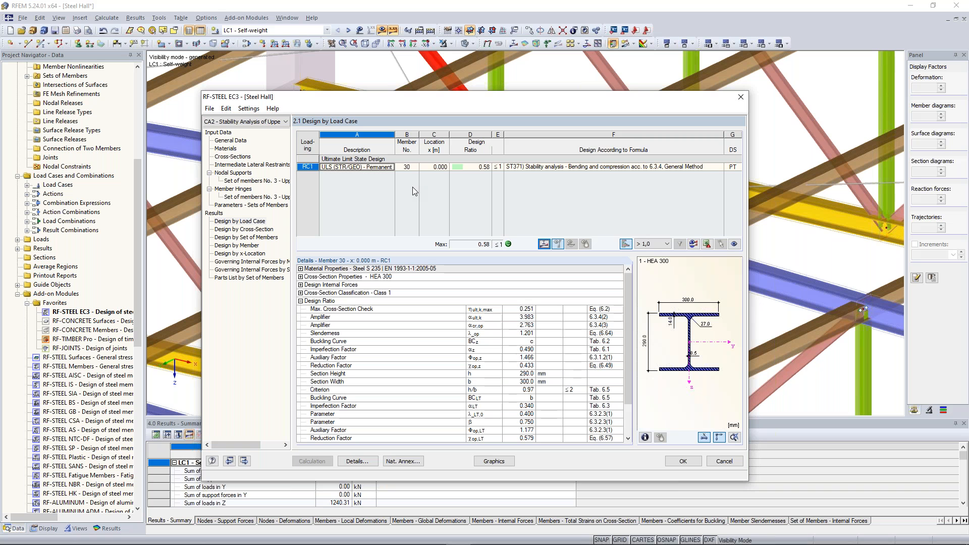
left_click(687, 462)
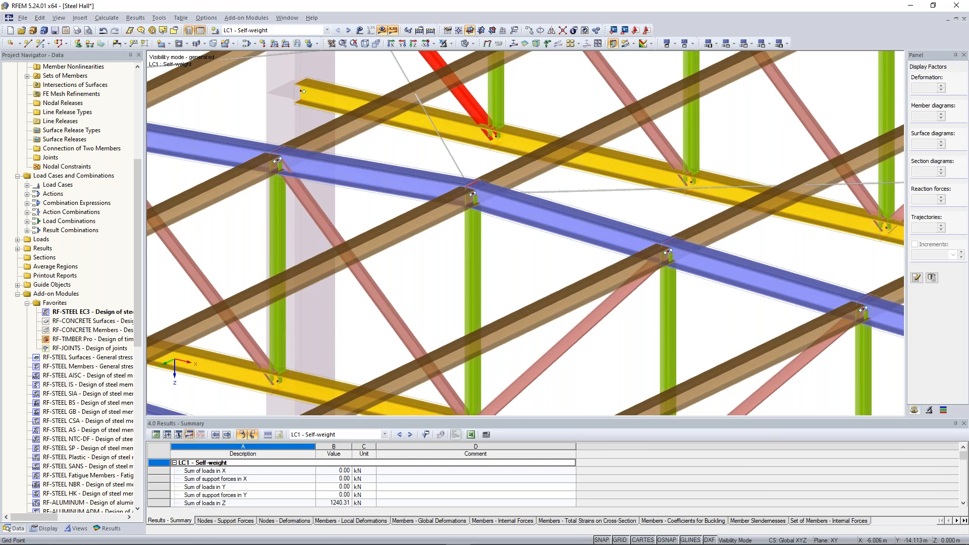
scroll(568, 306, "down", 6)
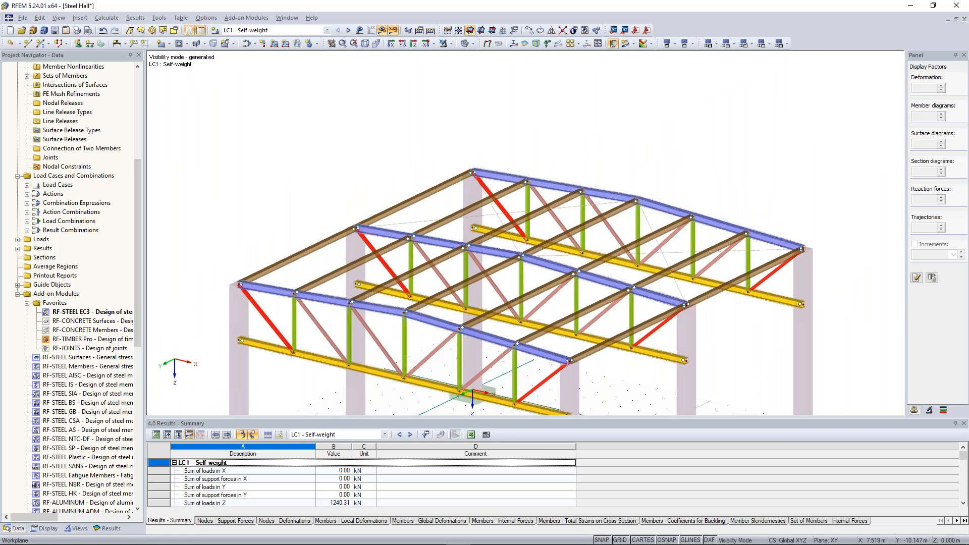
middle_click_drag(724, 355, 710, 320)
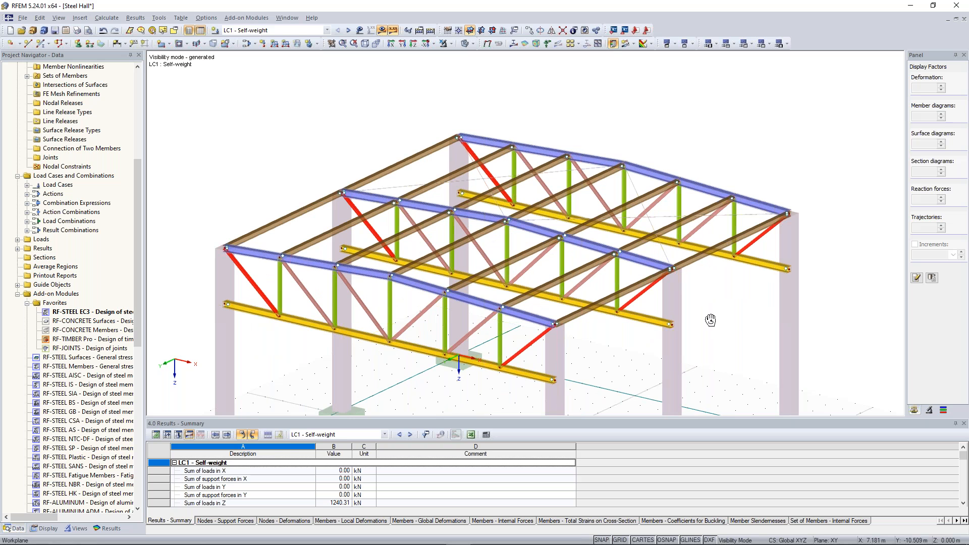
middle_click_drag(710, 320, 701, 322, "ctrl")
scroll(701, 322, "down", 1)
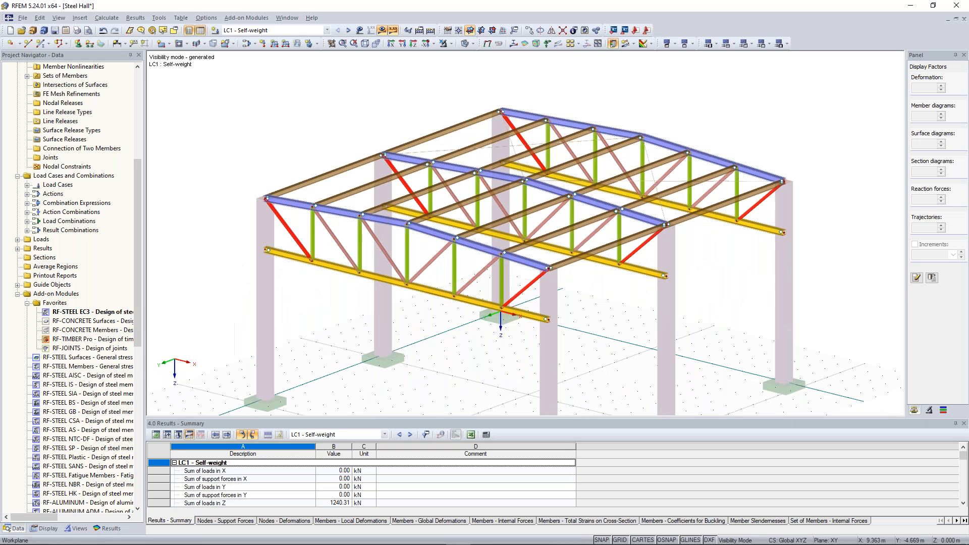
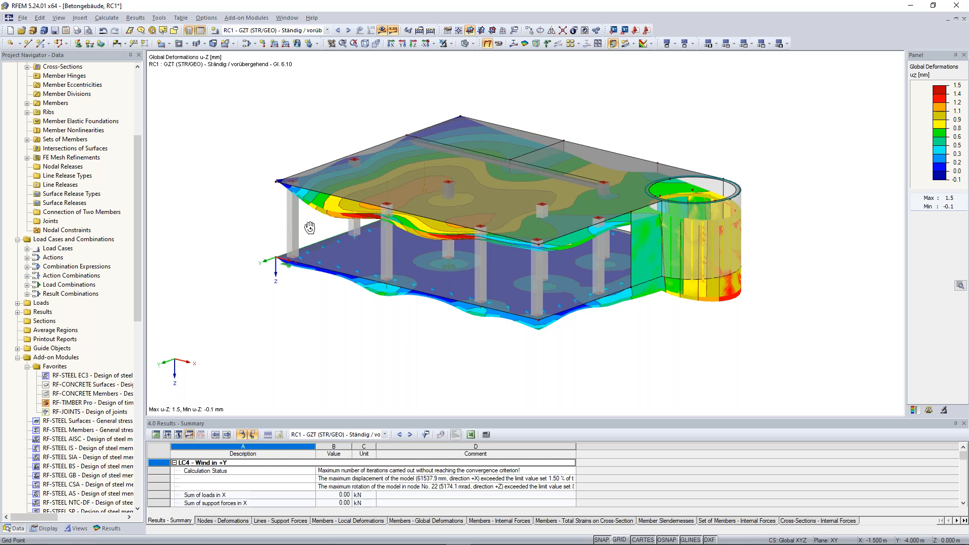
Start the RF-CONCRETE Surfaces design for the concrete building and add result combination RC1 to the ultimate limit state design
middle_click_drag(310, 228, 329, 234, "ctrl")
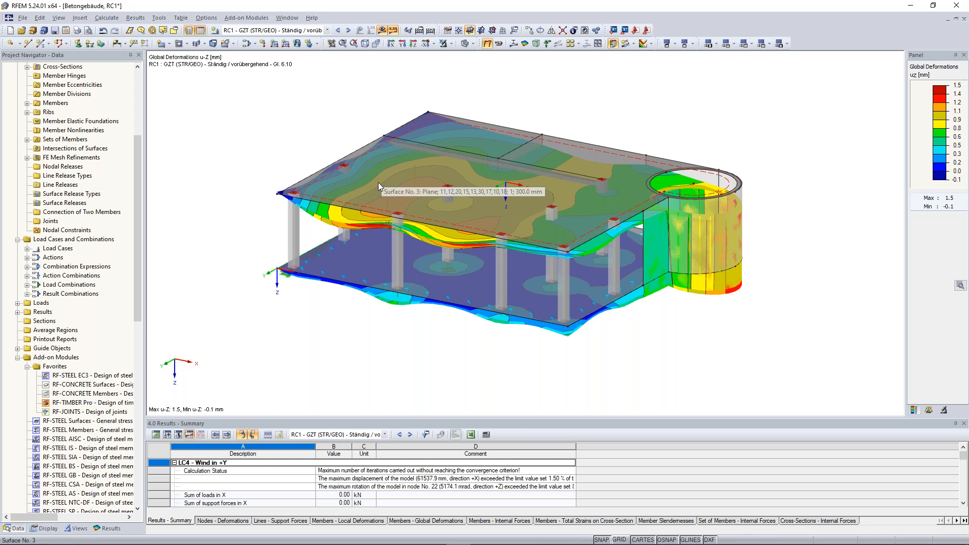
left_click(247, 17)
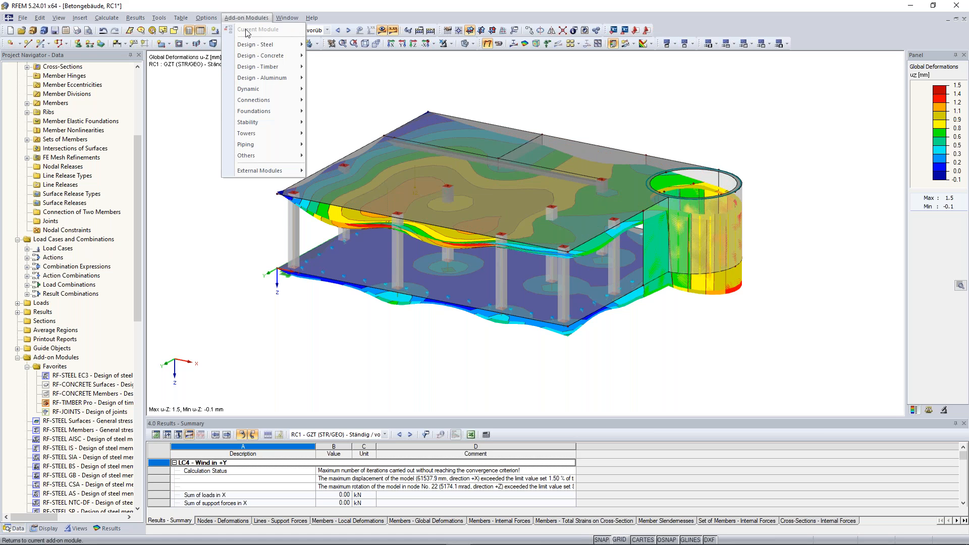
mouse_move(273, 56)
left_click(383, 58)
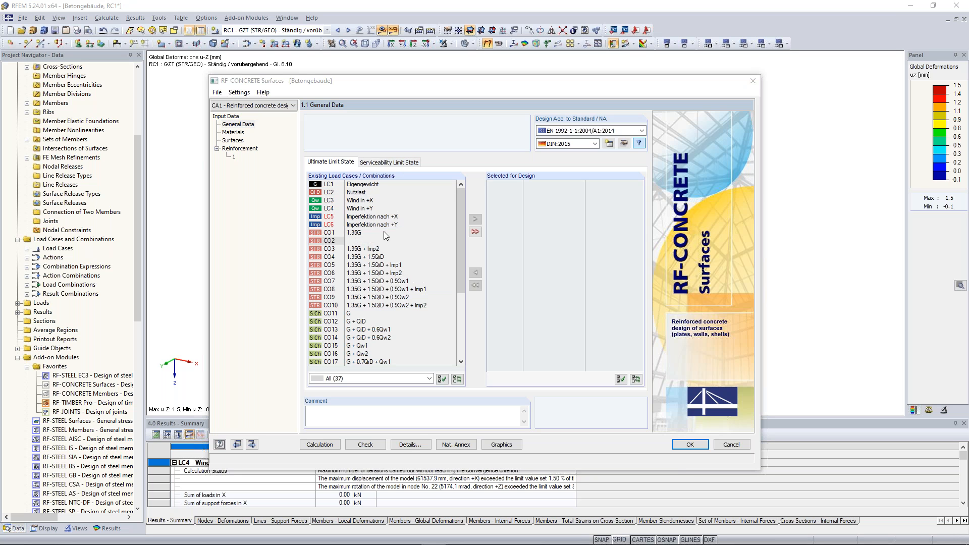
left_click_drag(462, 243, 467, 330)
left_click(353, 346)
left_click(474, 220)
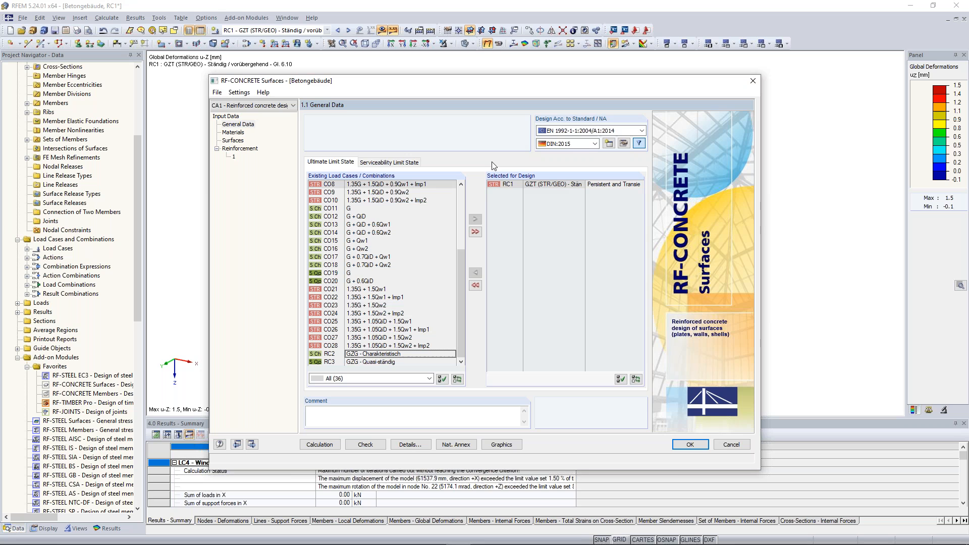
Set the National Annex to CEN and review its partial factors, material limits and concrete cover parameters
left_click(577, 145)
left_click(560, 151)
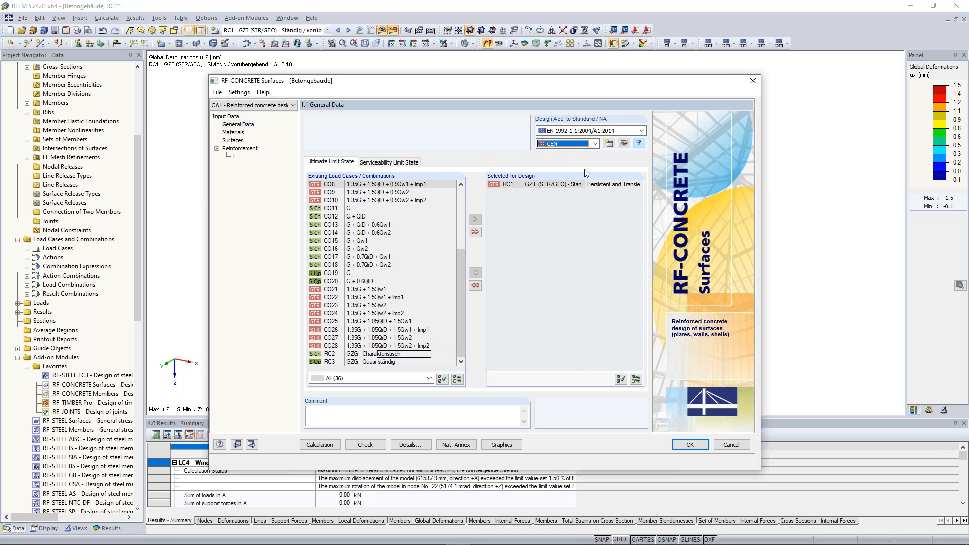
left_click(638, 144)
left_click_drag(534, 107, 377, 93)
left_click(181, 185)
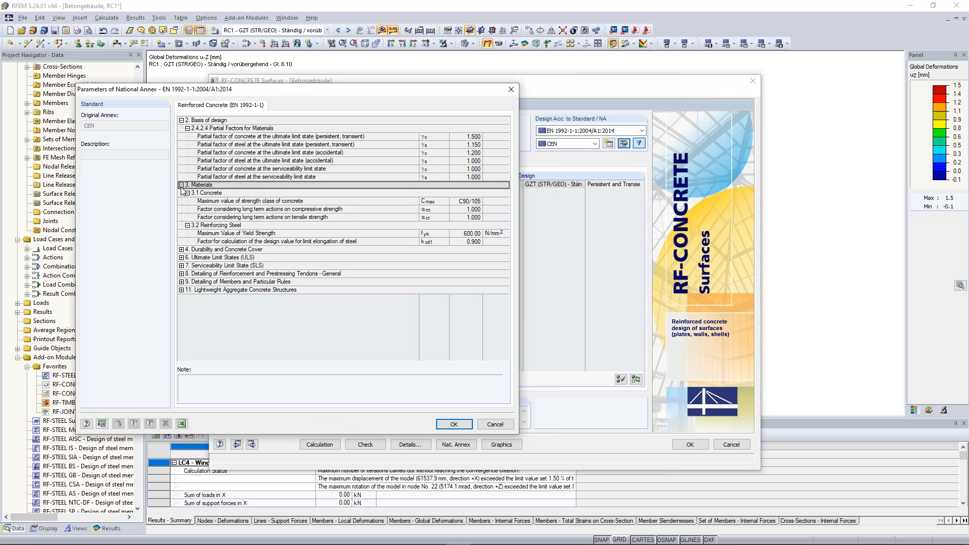
left_click(182, 249)
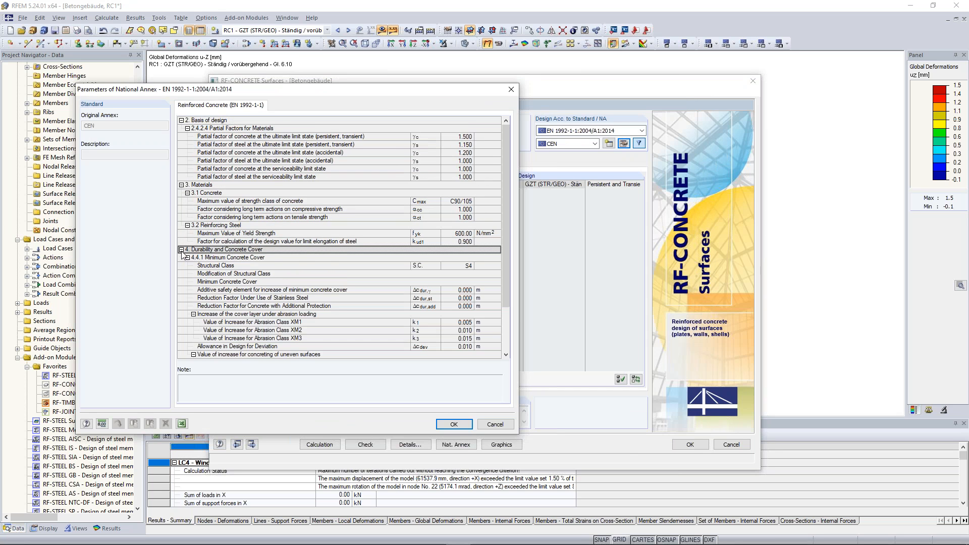
left_click(182, 250)
left_click(181, 184)
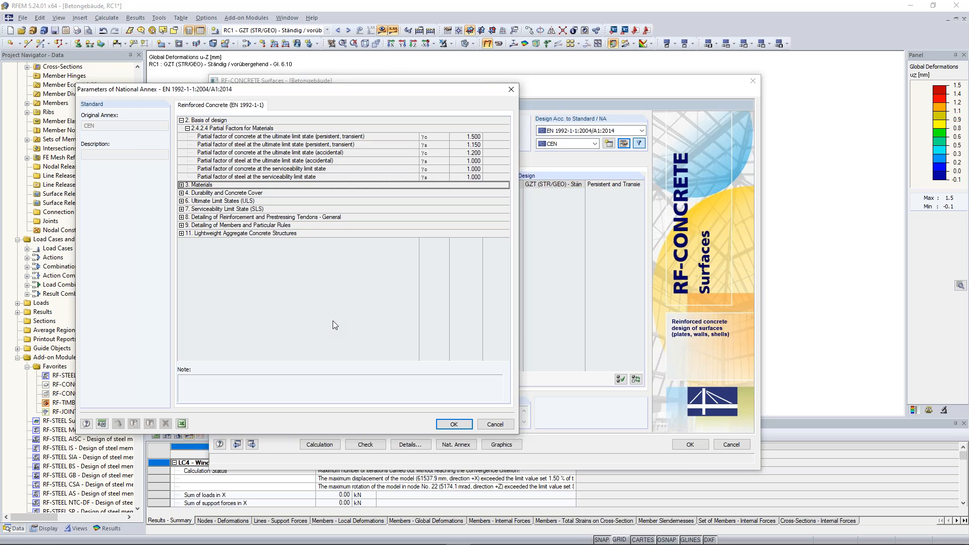
left_click(454, 425)
Examine the properties of concrete C30/37 and reinforcing steel B 500 S (A), and the thicknesses of the surfaces
left_click(238, 133)
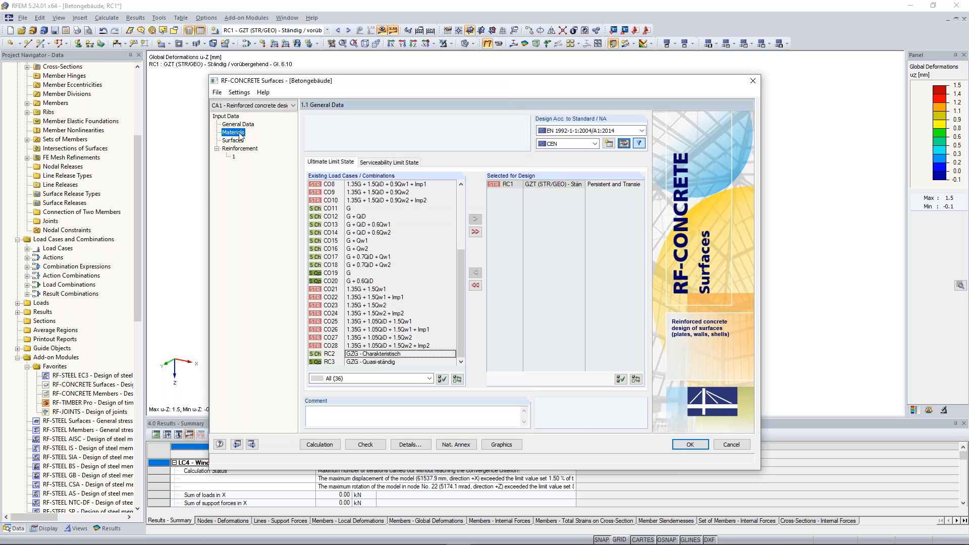
left_click(403, 144)
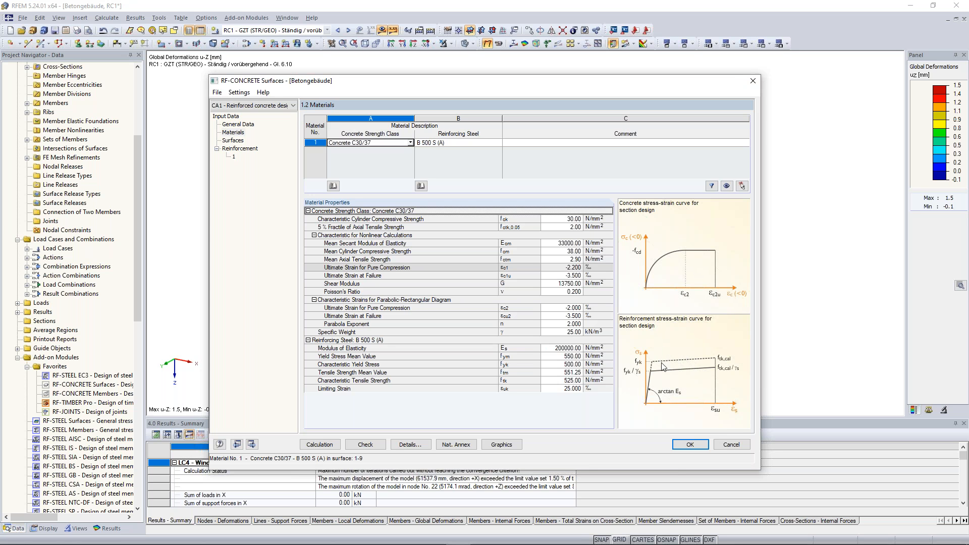
left_click(566, 251)
left_click(568, 219)
left_click(566, 226)
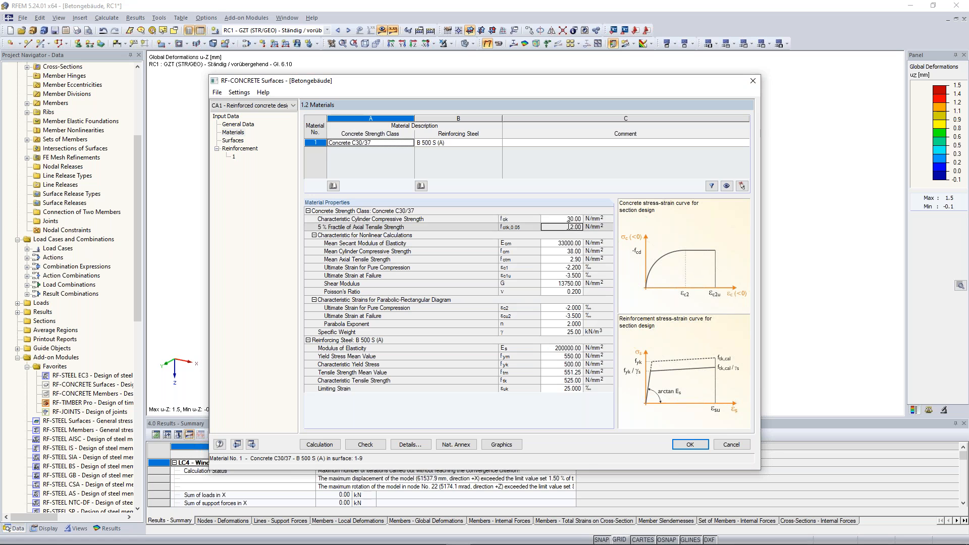
left_click(233, 141)
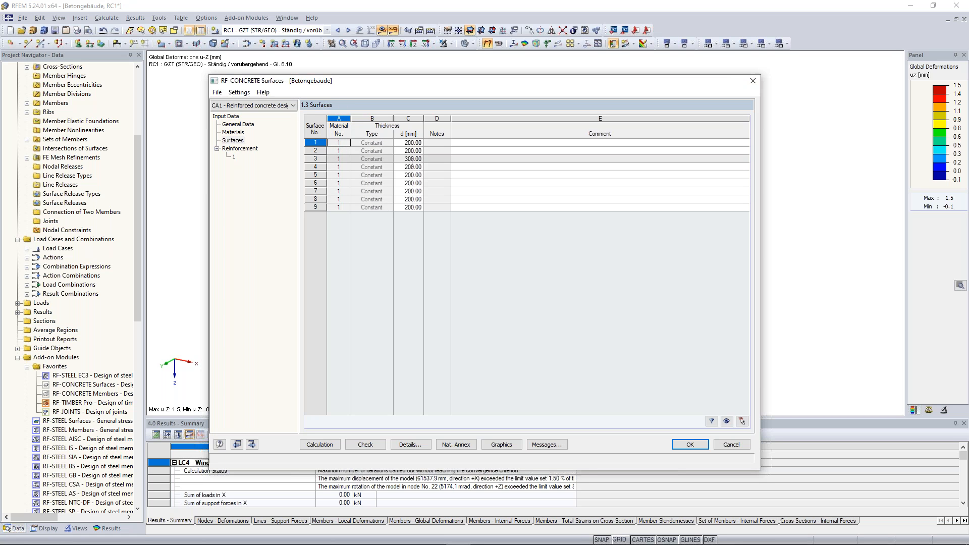
Name reinforcement group 1 "Slabs" and apply it only to the floor and roof slabs, surfaces 1 and 3
left_click(233, 158)
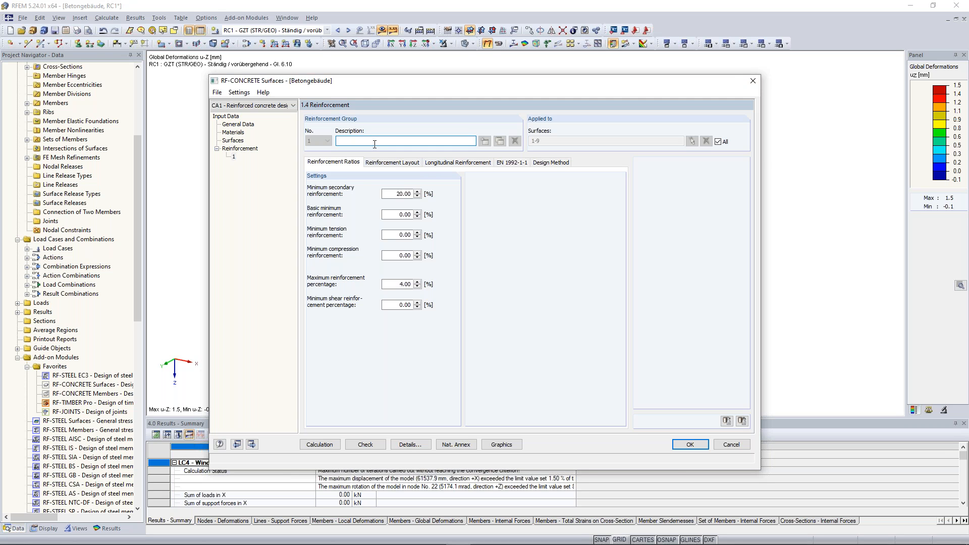
type("Slabs")
left_click(717, 142)
left_click(705, 141)
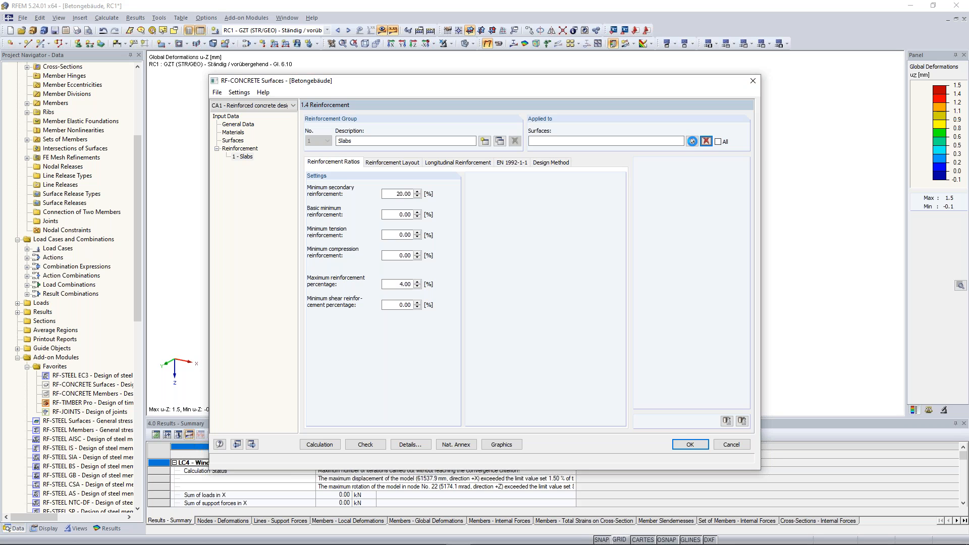
left_click(692, 141)
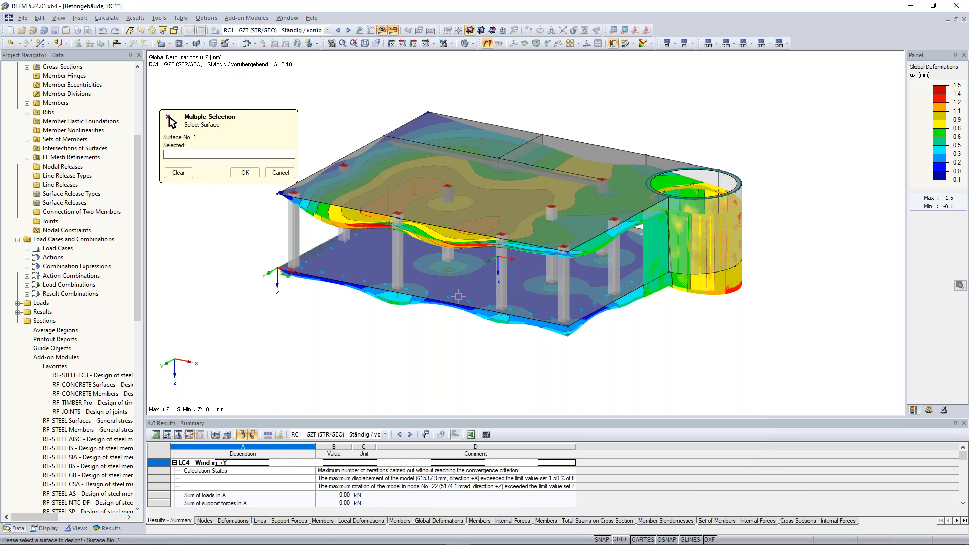
left_click(458, 296)
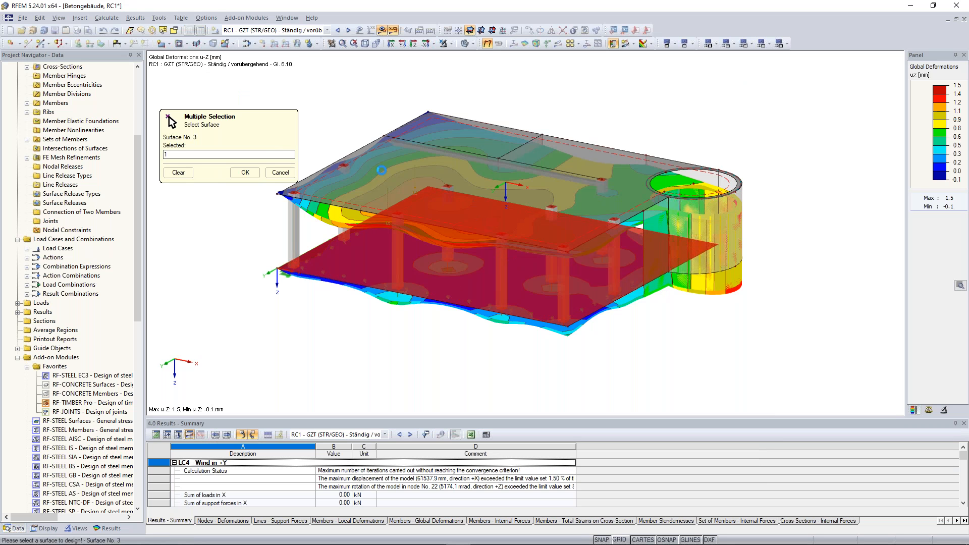
middle_click_drag(402, 141, 387, 178, "ctrl")
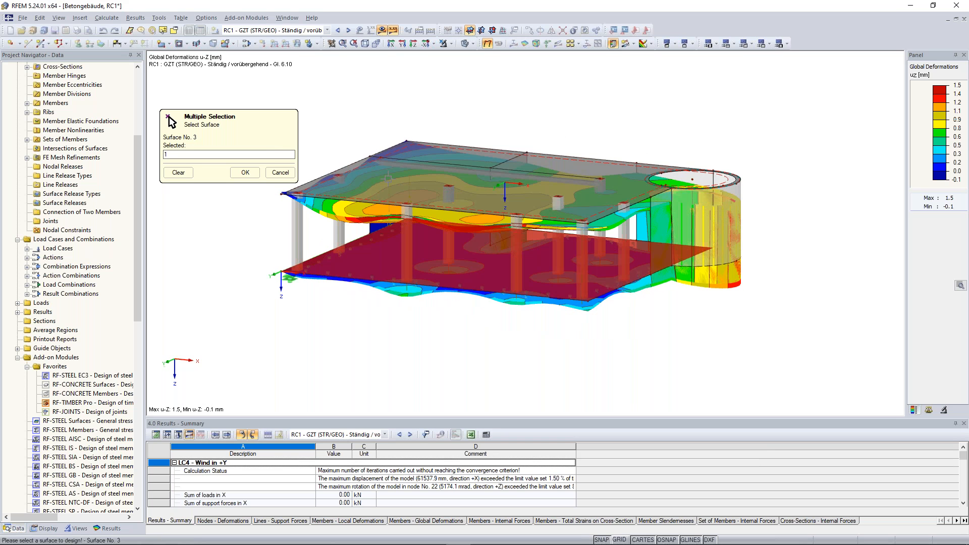
left_click(388, 178)
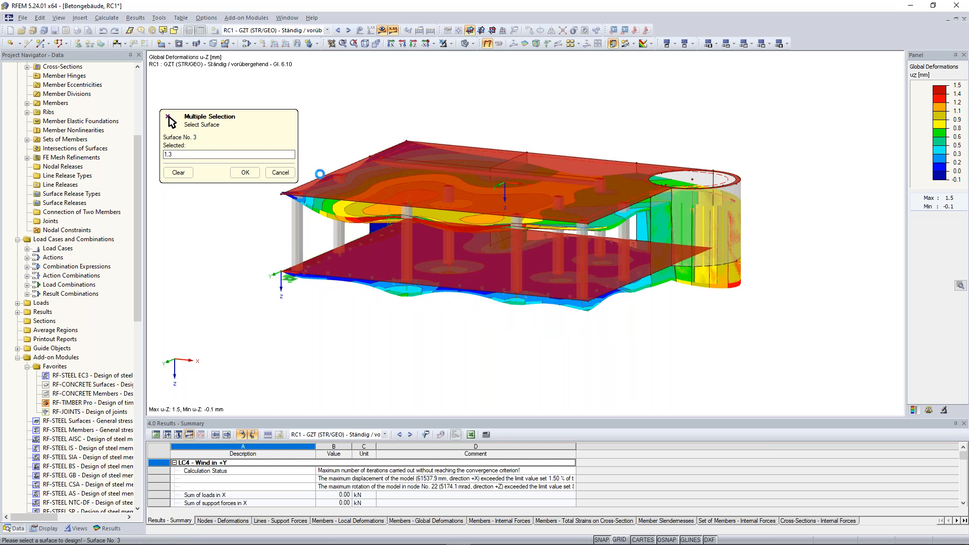
left_click(246, 173)
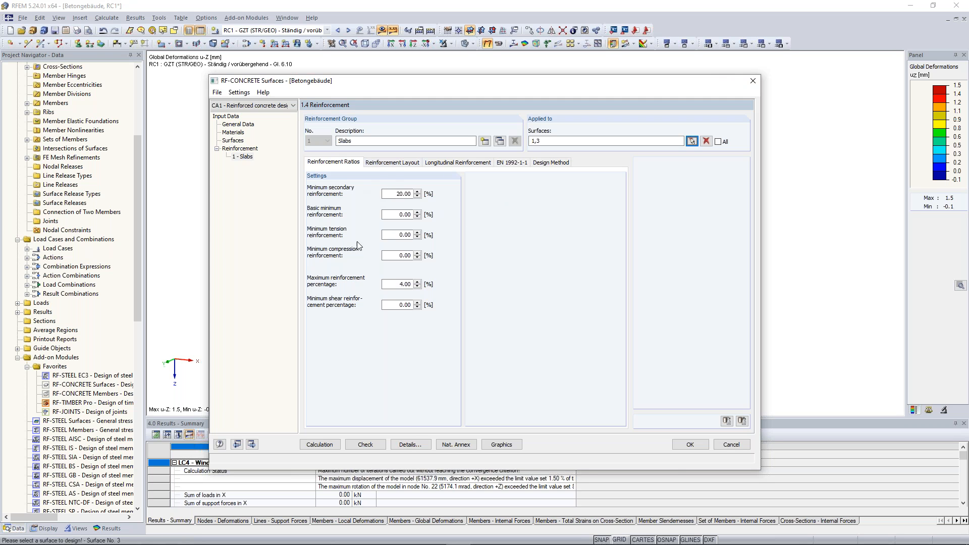
Examine the Slabs group's minimum and maximum reinforcement ratios and the options for the number of reinforcement directions
double_click(392, 195)
double_click(395, 215)
double_click(401, 235)
double_click(399, 255)
double_click(402, 284)
double_click(406, 305)
left_click(397, 305)
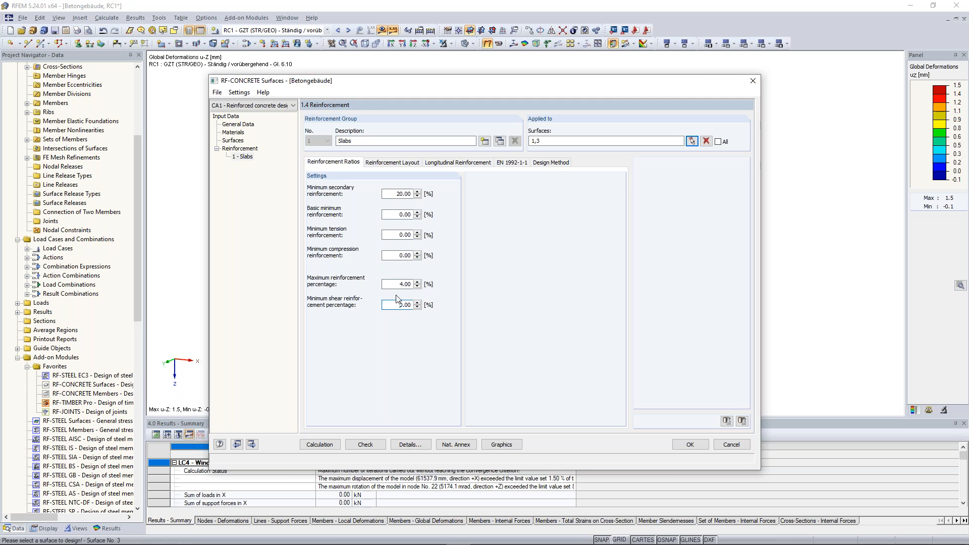
left_click(390, 163)
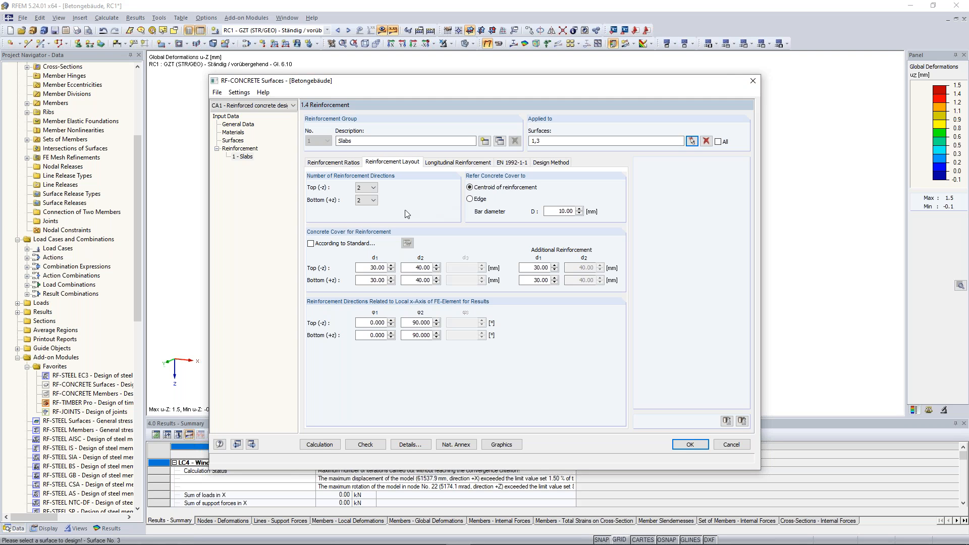
left_click(372, 187)
left_click(372, 187)
Try concrete cover according to the standard, examine its exposure and abrasion class settings for both sides, and return to user-defined cover
left_click(349, 244)
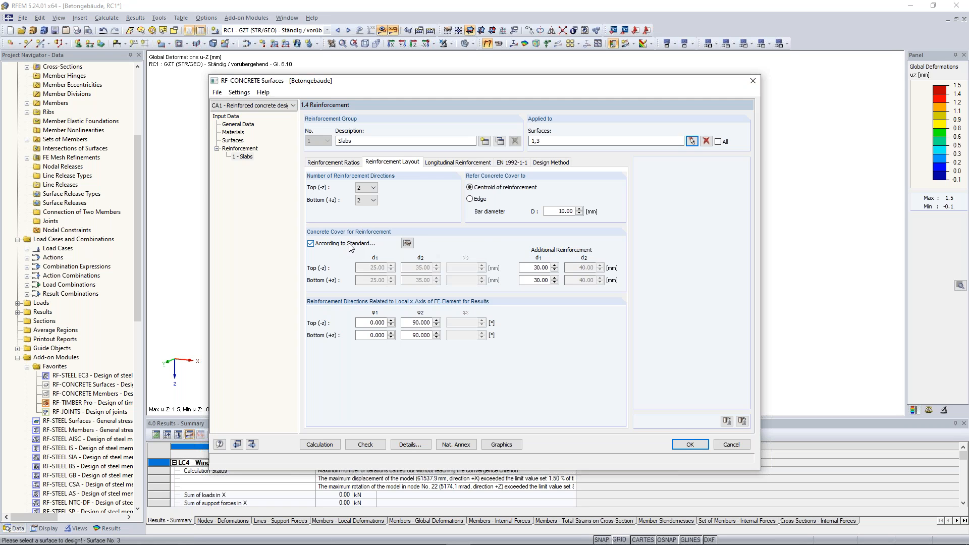
left_click(407, 243)
left_click_drag(448, 93, 604, 75)
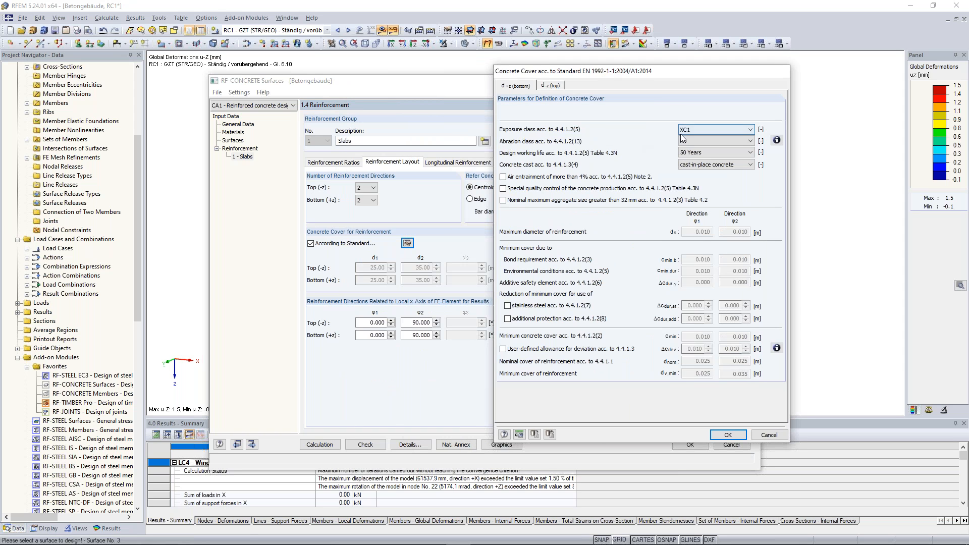
left_click(726, 130)
left_click(725, 130)
left_click(776, 141)
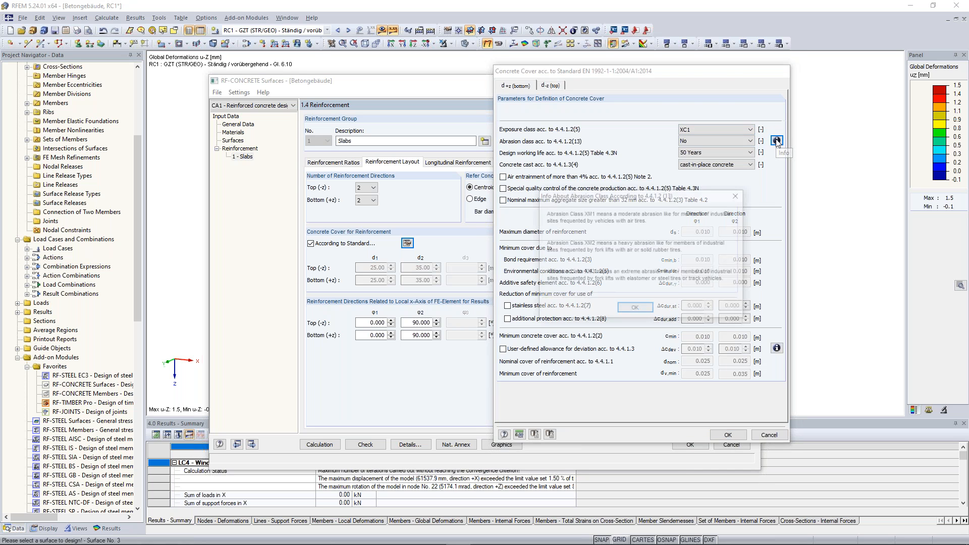
left_click(648, 307)
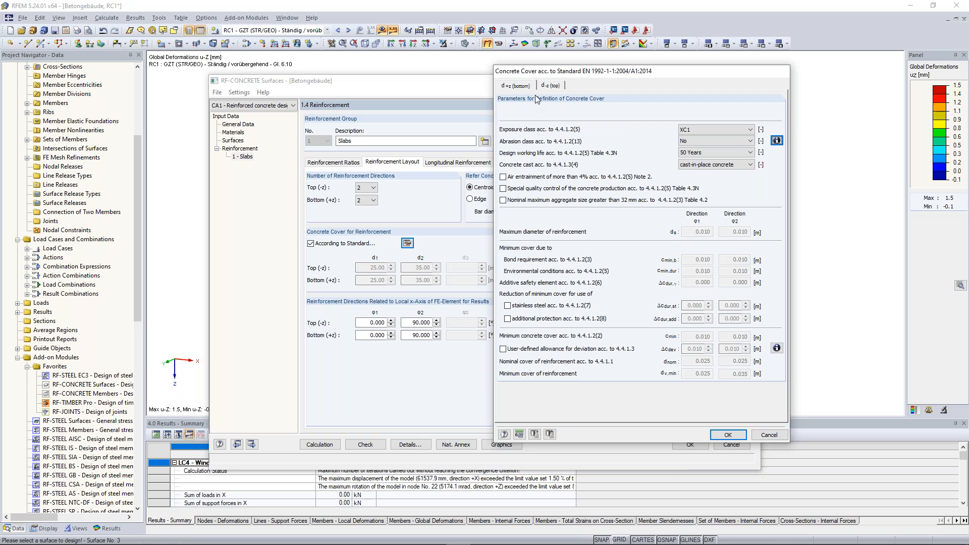
left_click(557, 87)
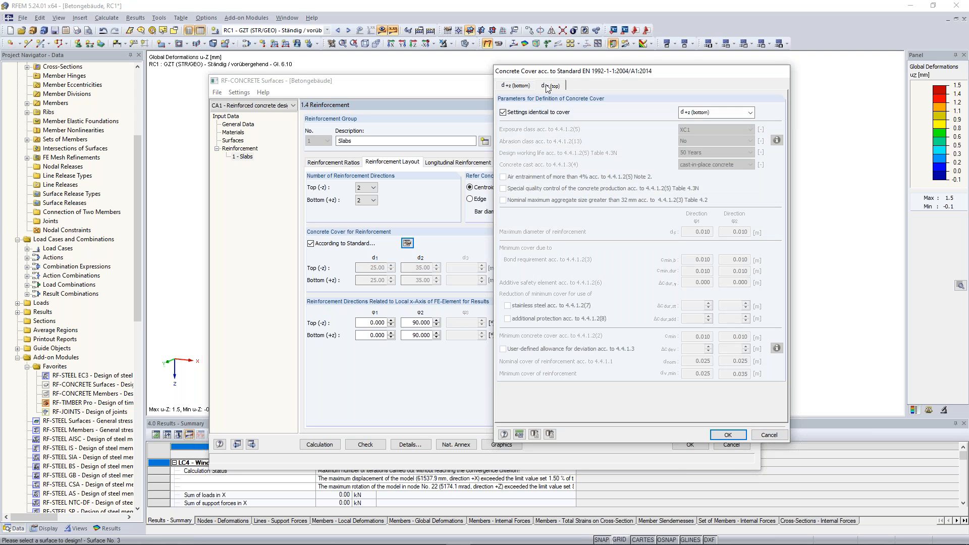
left_click(520, 85)
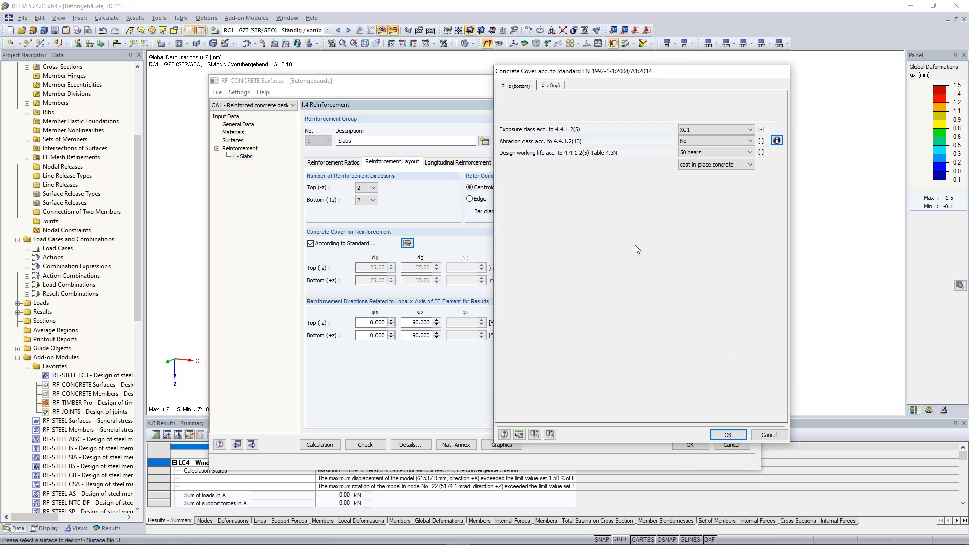
left_click(763, 437)
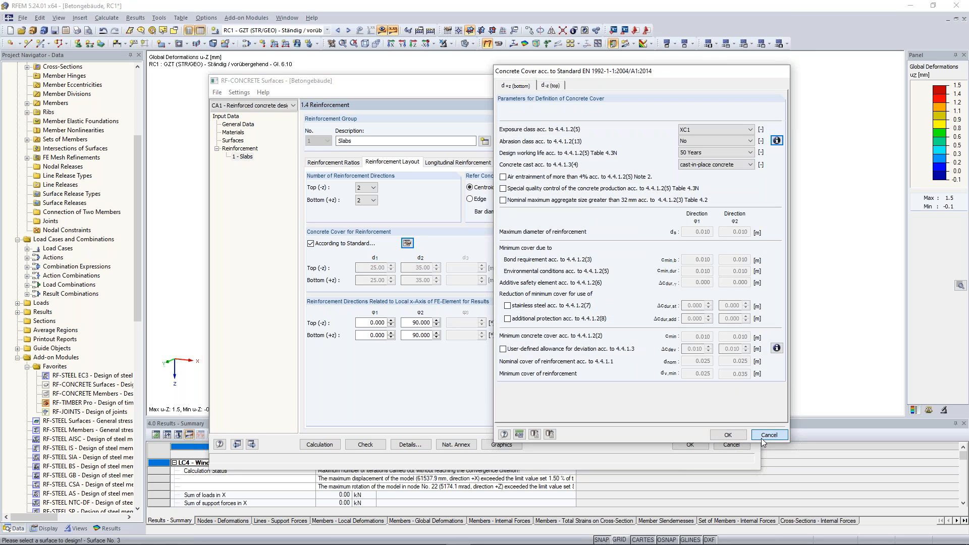
left_click(359, 244)
Set the slabs' concrete cover to d1 = 30 mm and d2 = 40 mm on both the top and bottom sides
left_click_drag(370, 267, 421, 266)
type("30")
key("Tab")
type("40")
key("Tab")
key("Tab")
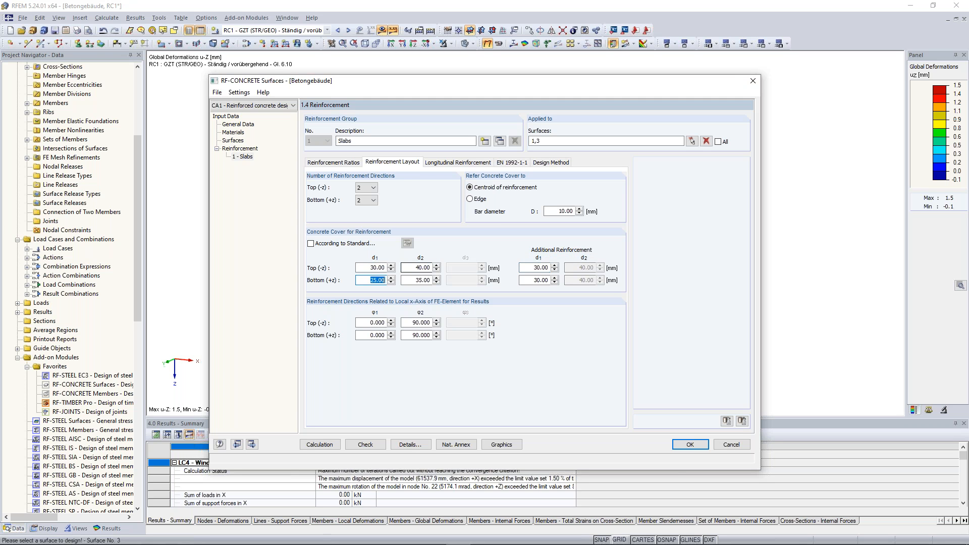
type("30")
key("Tab")
type("40")
left_click(415, 267)
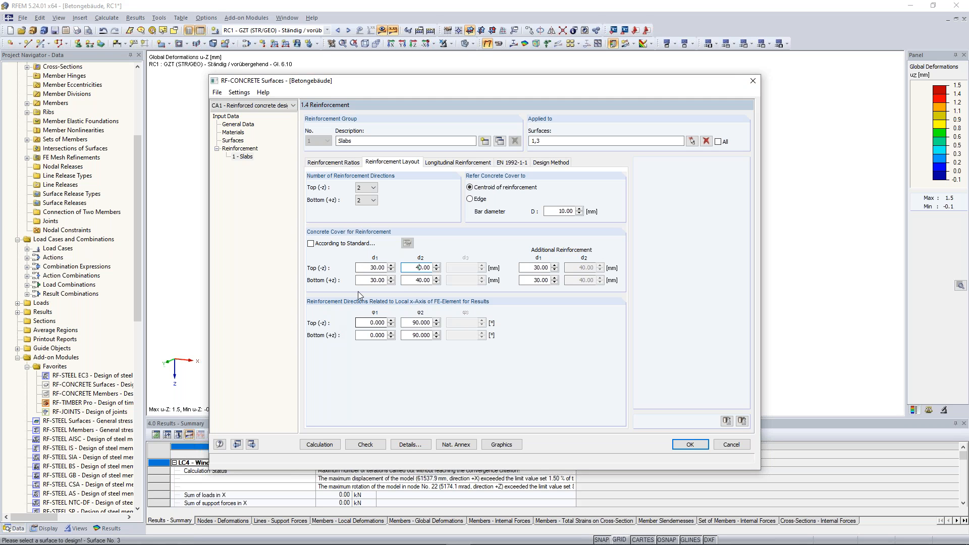
Examine the angles of the slabs' two reinforcement directions and show the longitudinal reinforcement settings
left_click(363, 322)
left_click_drag(362, 323, 395, 324)
left_click_drag(430, 323, 414, 323)
left_click_drag(368, 323, 429, 323)
left_click(413, 323)
double_click(415, 323)
left_click(414, 322)
left_click(461, 167)
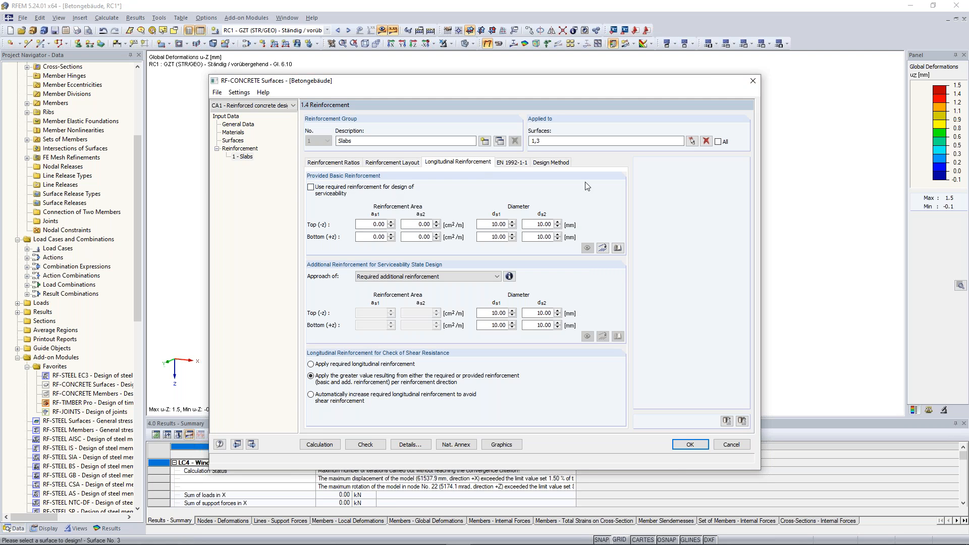
Import basic reinforcement of 3.93 cm²/m from 10 mm rebars for the slabs' top and bottom in both directions, and view the mesh library
left_click(603, 249)
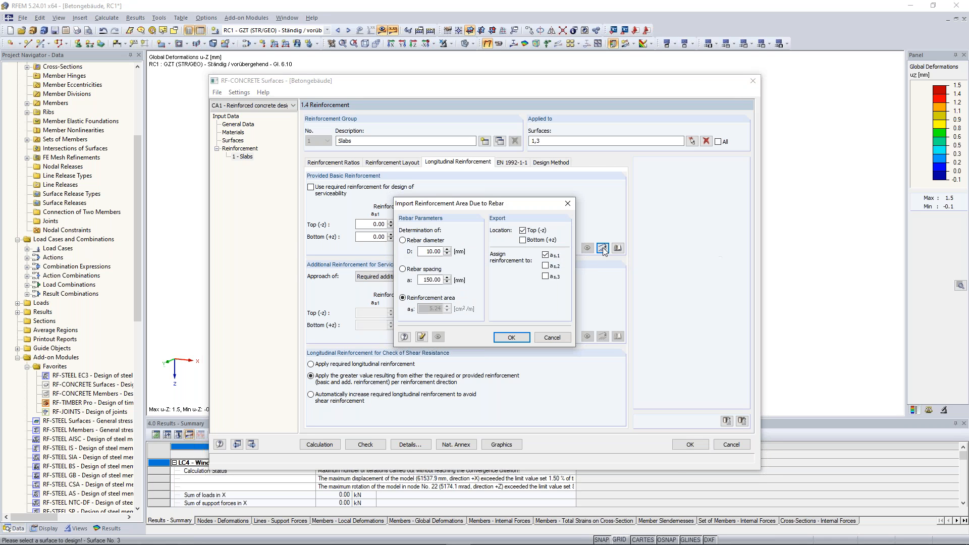
left_click(523, 241)
double_click(424, 280)
type("2")
left_click(545, 265)
left_click(511, 337)
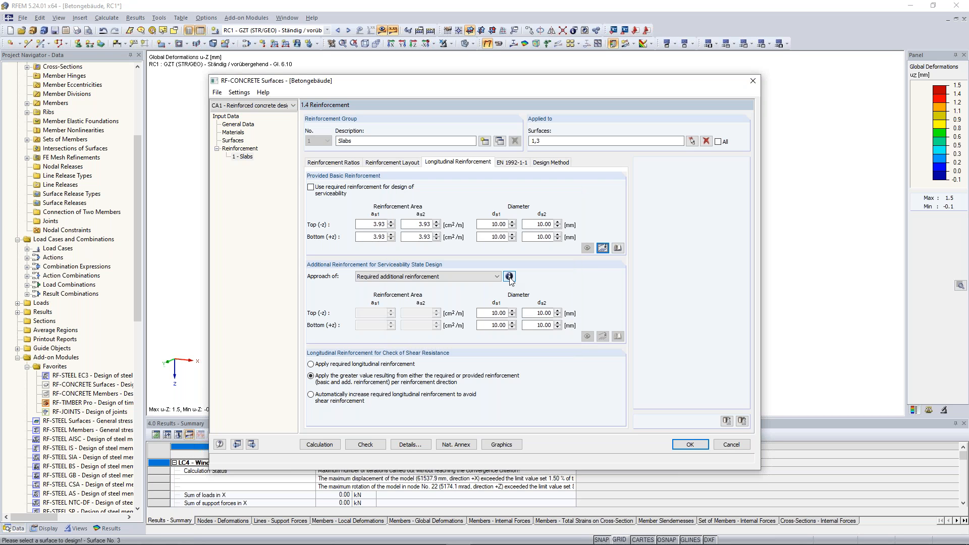
left_click(617, 247)
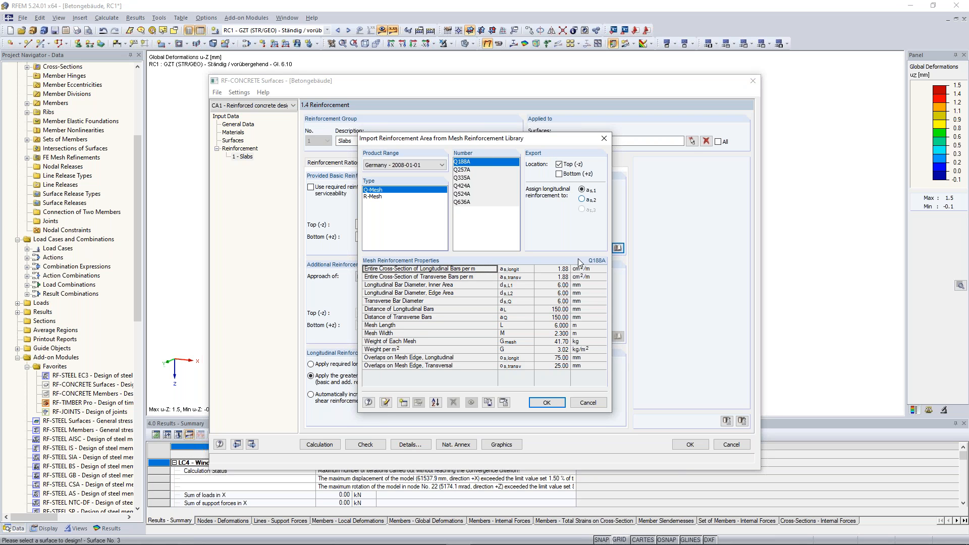
left_click(603, 139)
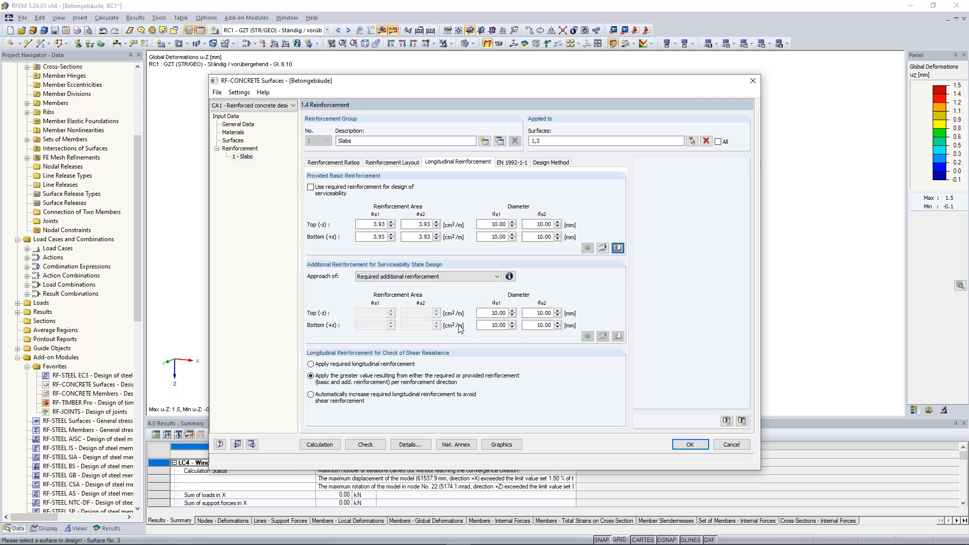
Create a second reinforcement group with the description Walls
left_click(484, 141)
left_click(398, 142)
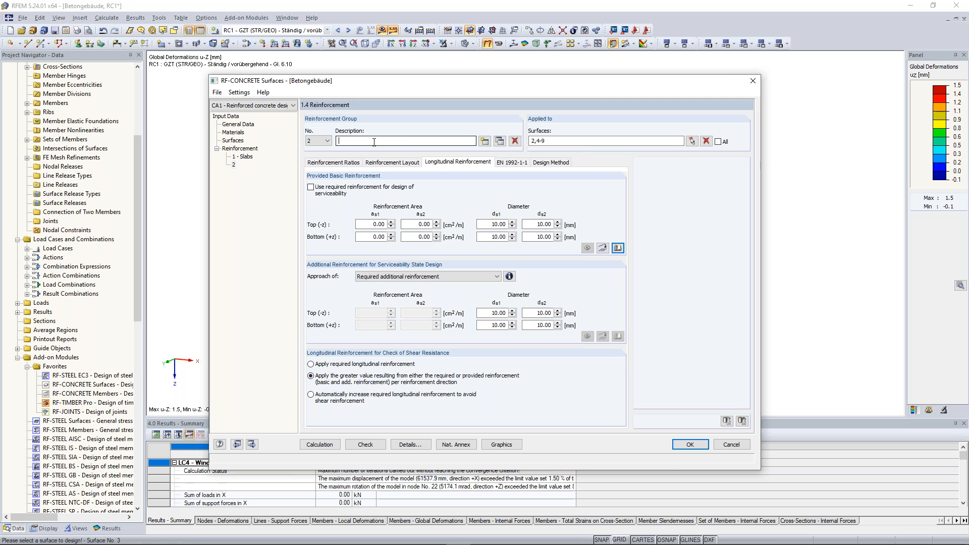
type("Walls")
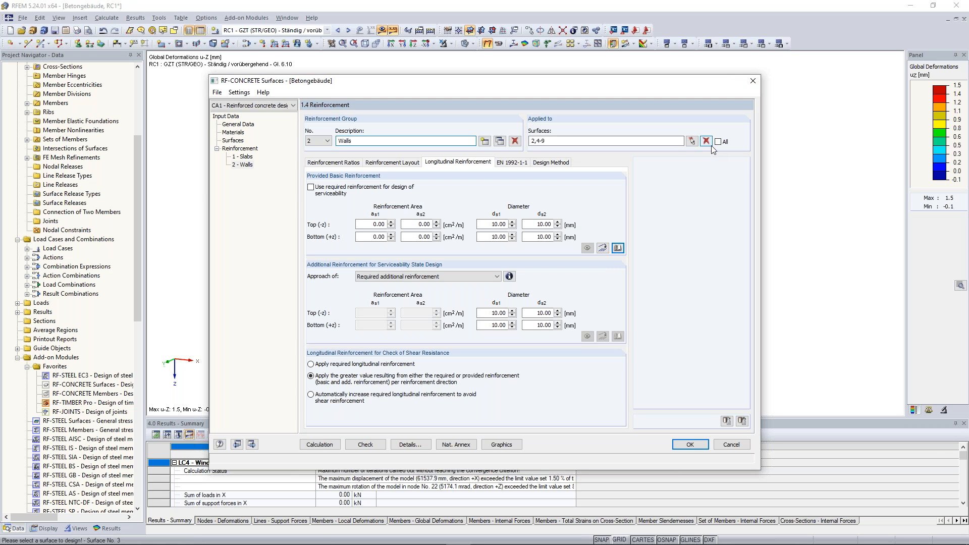
Replace the Walls group's assigned surfaces with wall surfaces 4-9 picked in the model, hiding the deformation results for the selection
left_click_drag(549, 141, 536, 141)
left_click(540, 141)
key("ctrl+a")
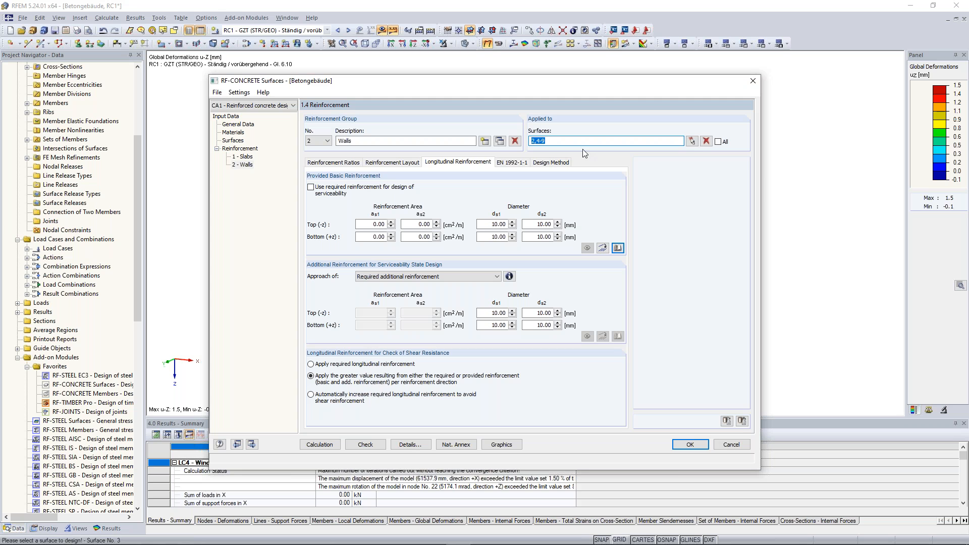
left_click(706, 140)
left_click(691, 141)
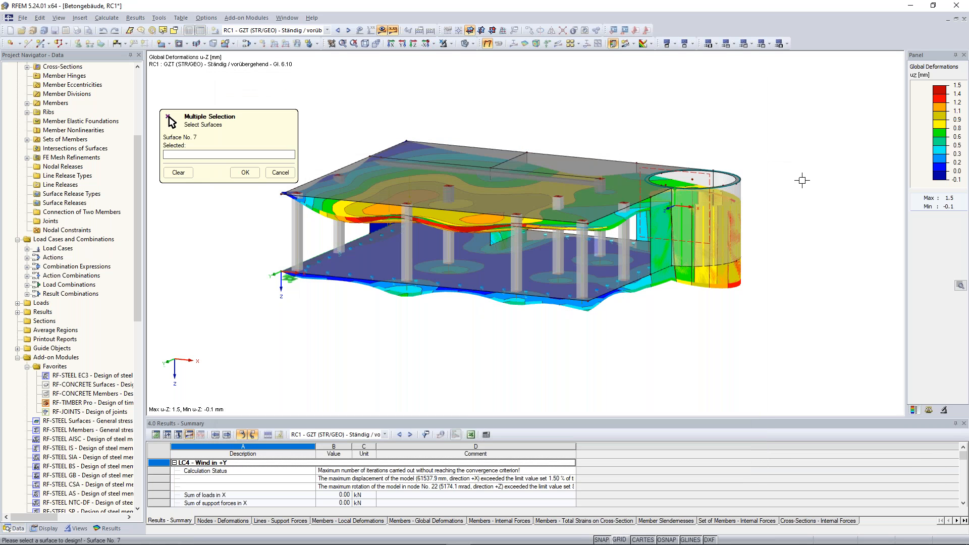
middle_click_drag(707, 204, 615, 228, "ctrl")
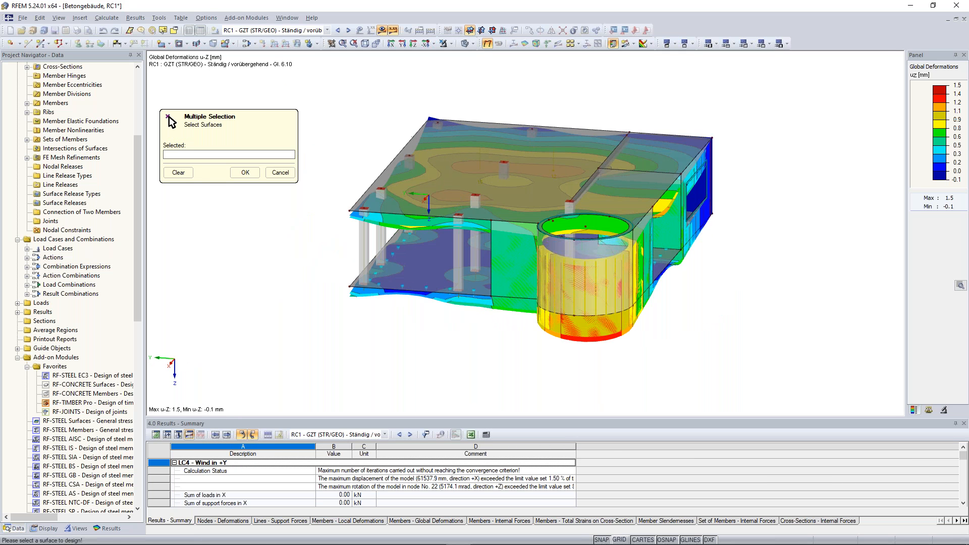
left_click(510, 262)
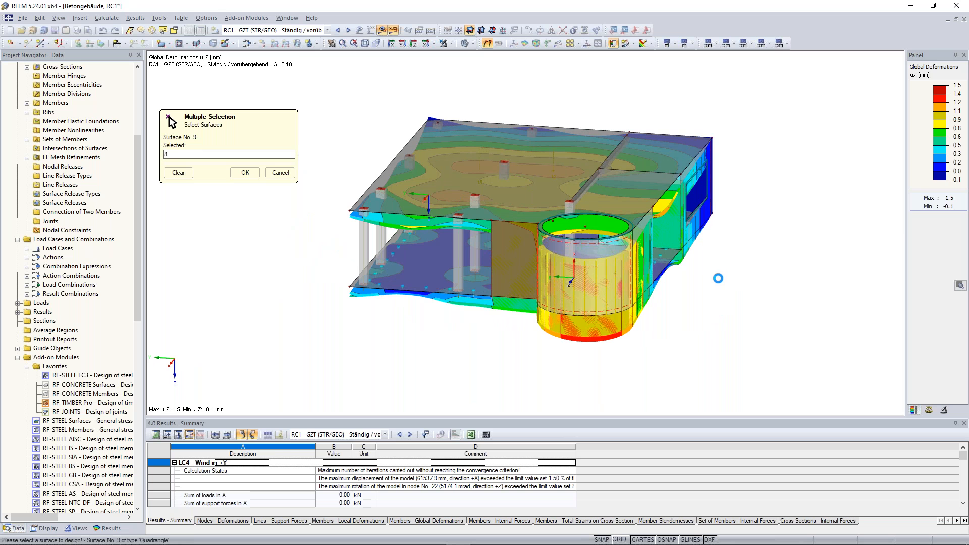
middle_click_drag(703, 283, 585, 278, "ctrl")
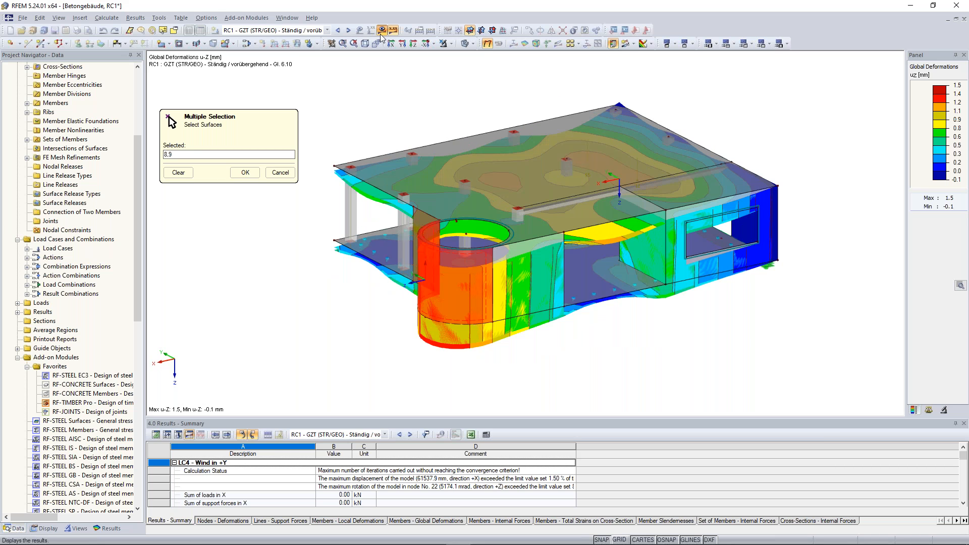
left_click(381, 32)
middle_click_drag(692, 254, 568, 244, "ctrl")
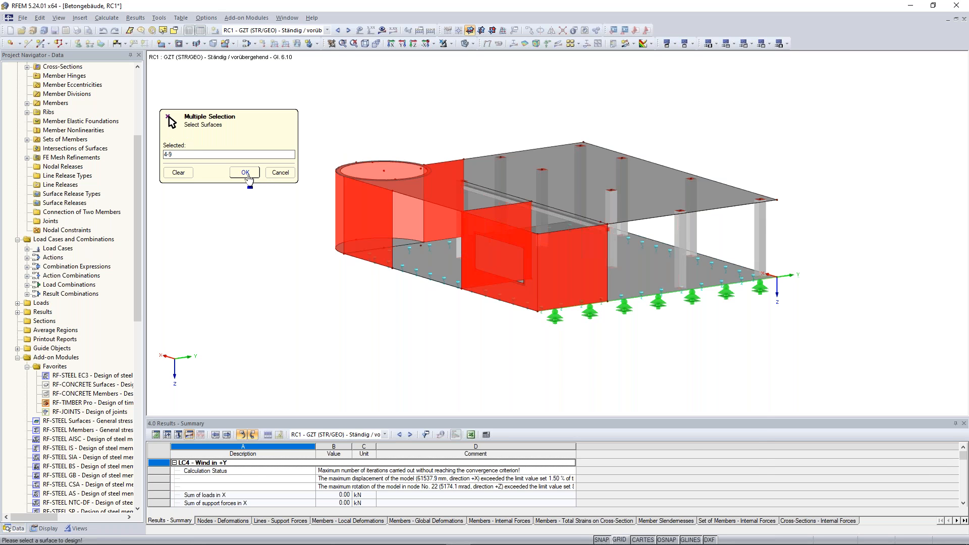
left_click(246, 173)
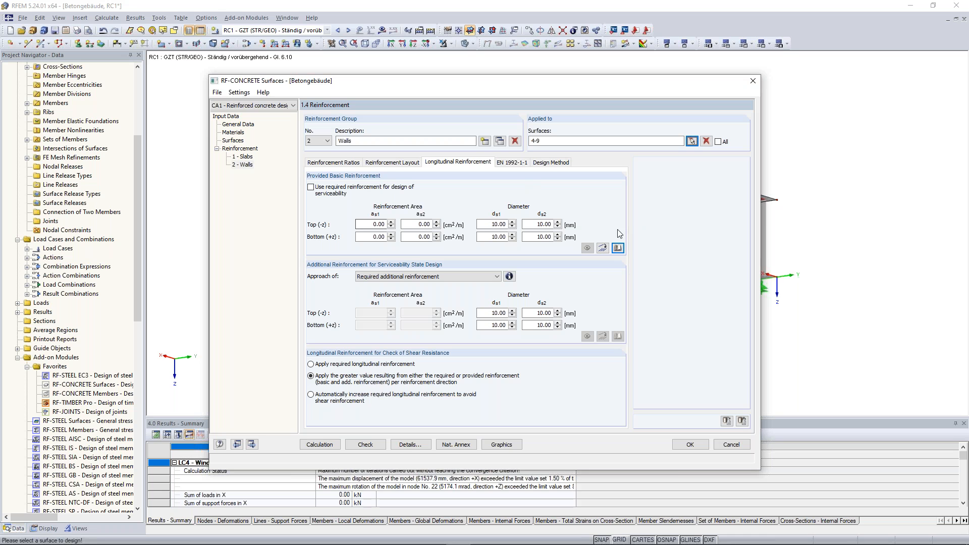
Import Q-Mesh Q257A from the mesh reinforcement library as the walls' basic reinforcement on the top and bottom sides
left_click(619, 249)
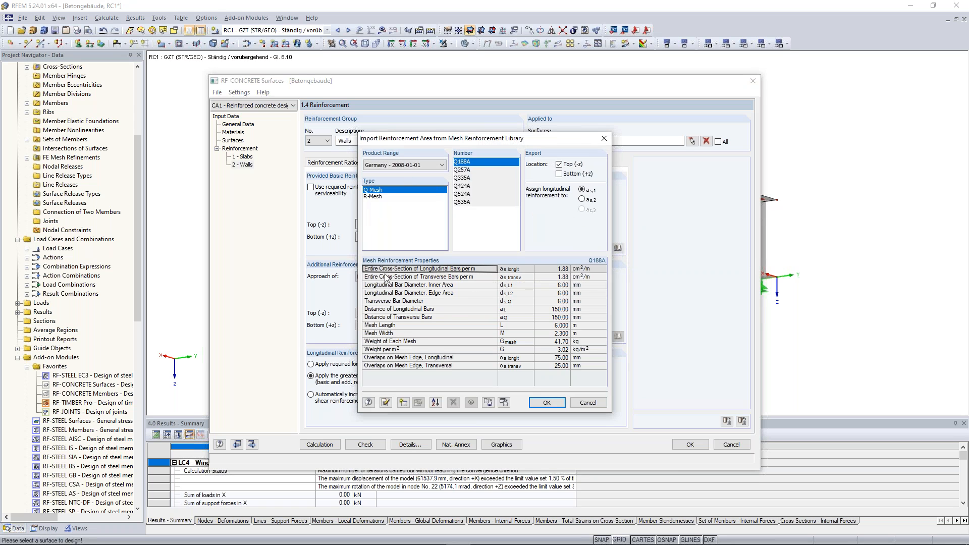
left_click(465, 170)
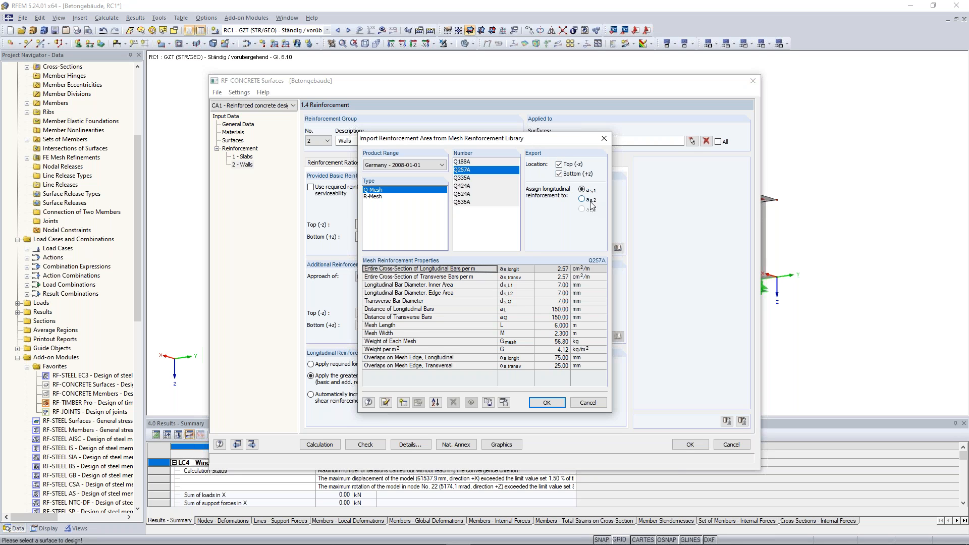
left_click(545, 403)
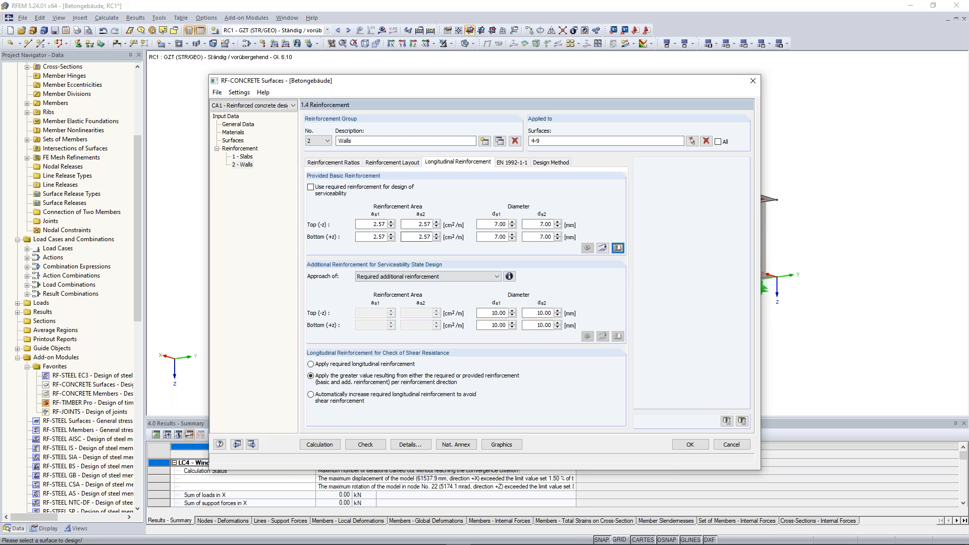
Examine the Walls group's EN 1992-1-1 reinforcement settings and its design method options for internal forces
left_click(513, 162)
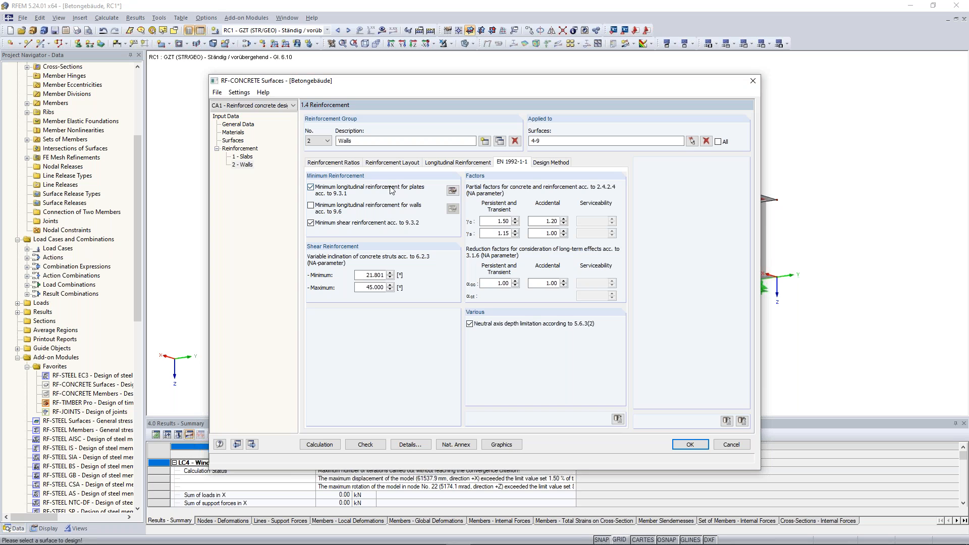
left_click(552, 163)
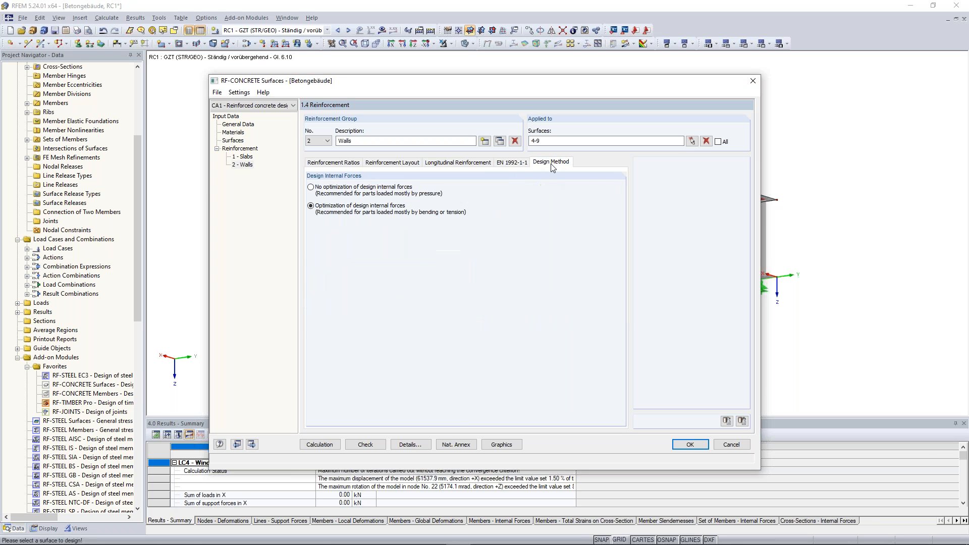
left_click(522, 166)
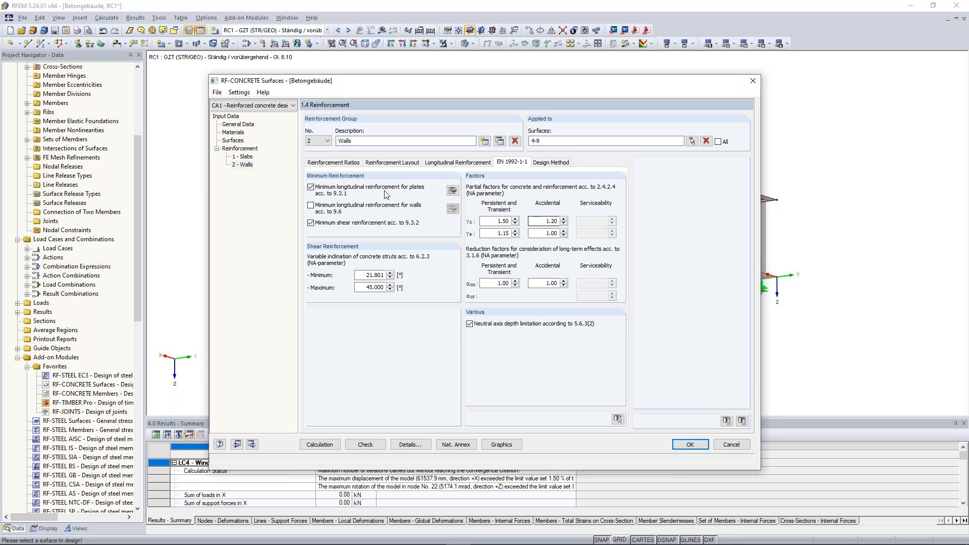
Consult the RF-CONCRETE Surfaces manual's table of contents and its section 2.3.3 on two-directional reinforcement meshes with k < 0
left_click(220, 444)
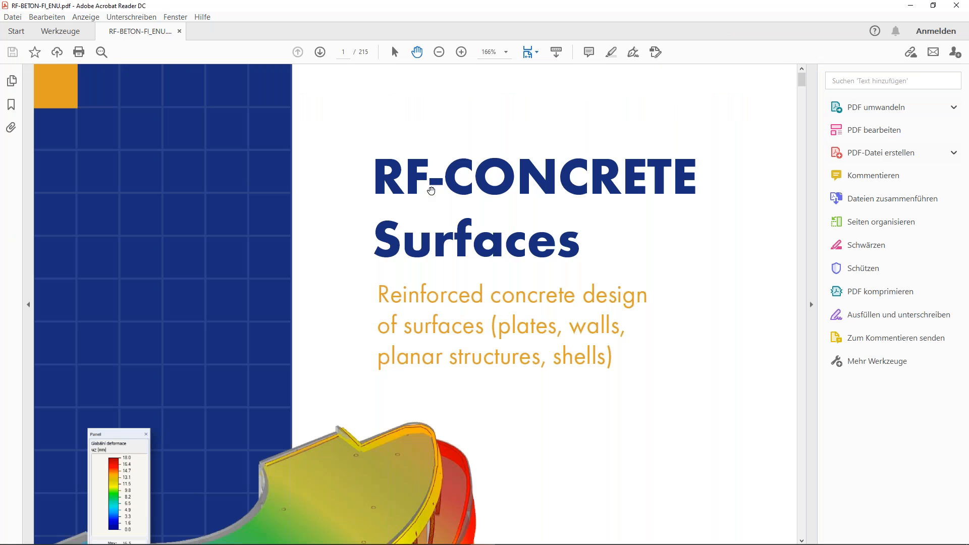
scroll(431, 190, "down", 1, "ctrl")
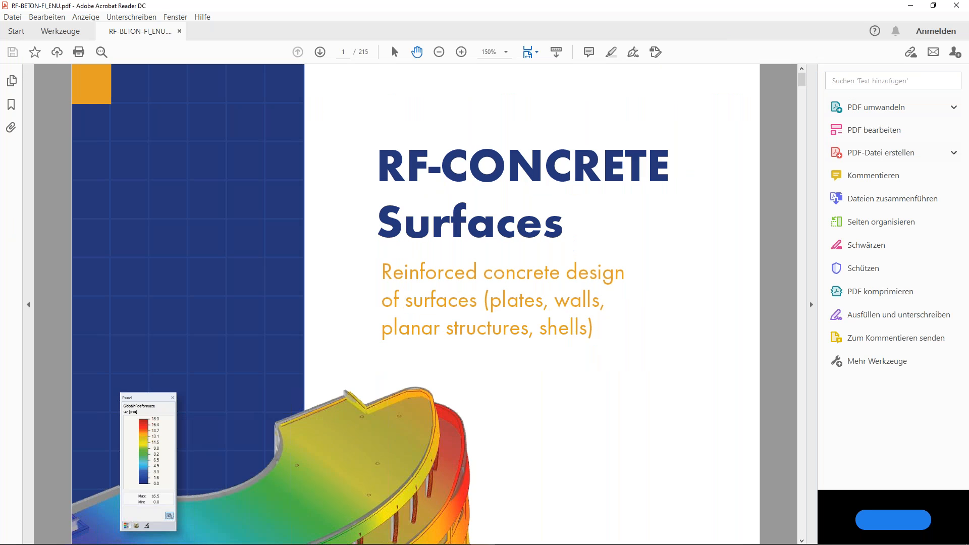
scroll(431, 191, "down", 5)
scroll(431, 191, "down", 3)
scroll(430, 191, "down", 4, "ctrl")
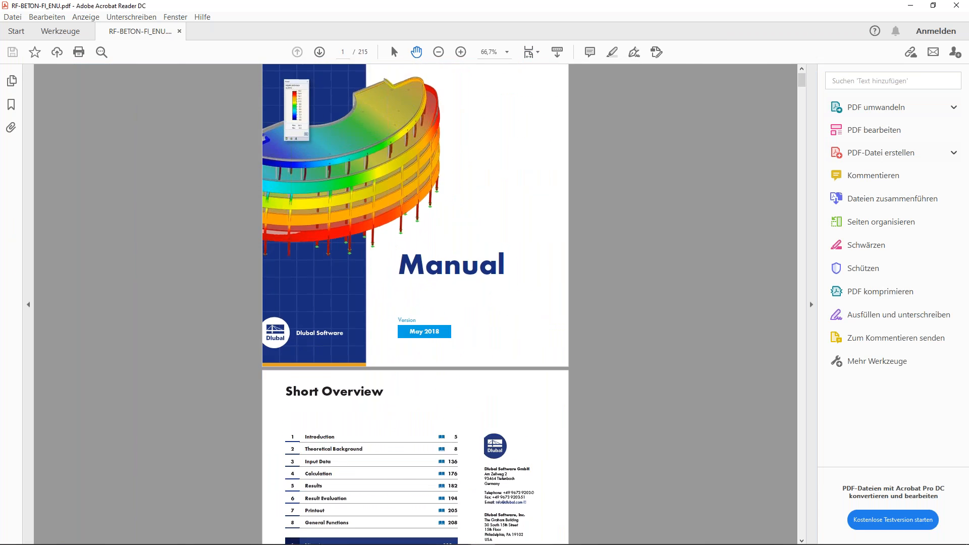
scroll(431, 190, "down", 6)
scroll(431, 191, "down", 10)
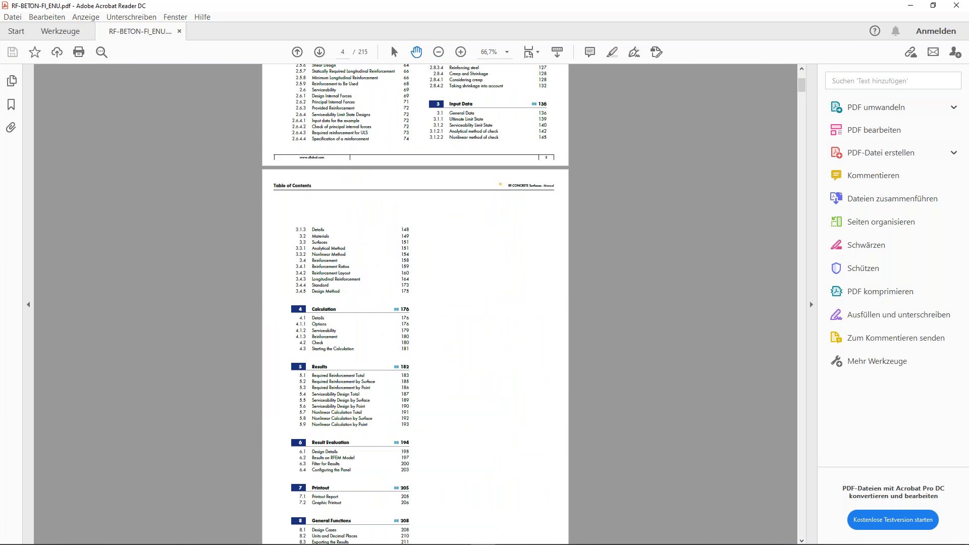
scroll(431, 190, "down", 10)
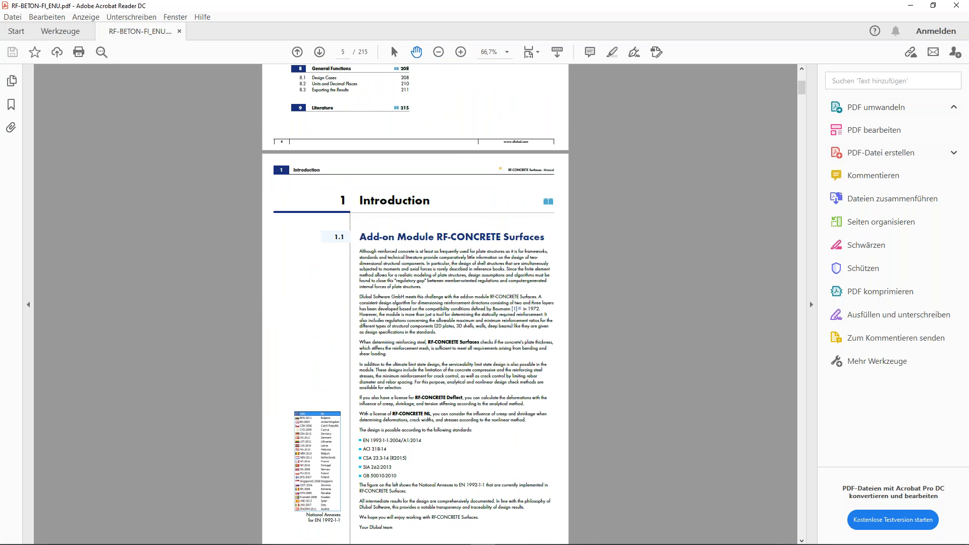
scroll(329, 200, "up", 14)
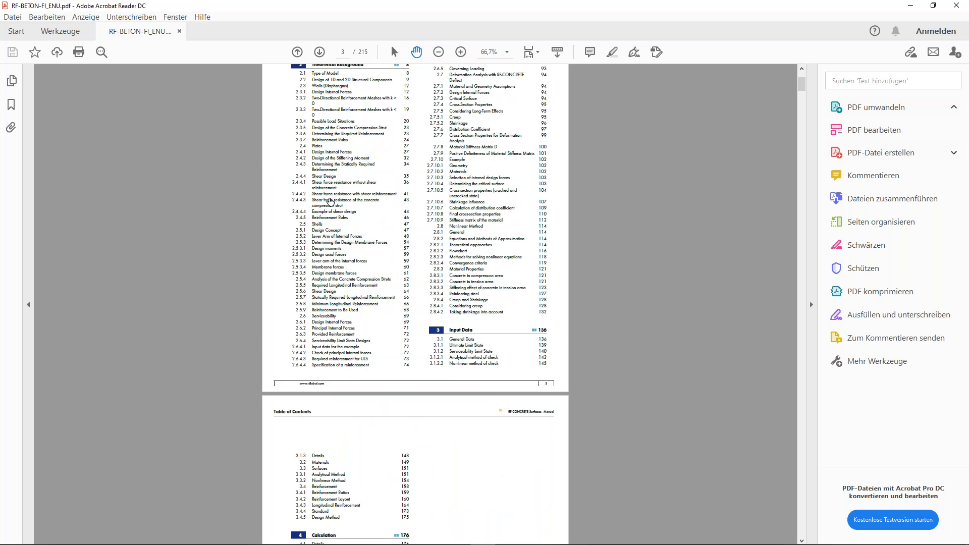
scroll(330, 201, "up", 1, "ctrl")
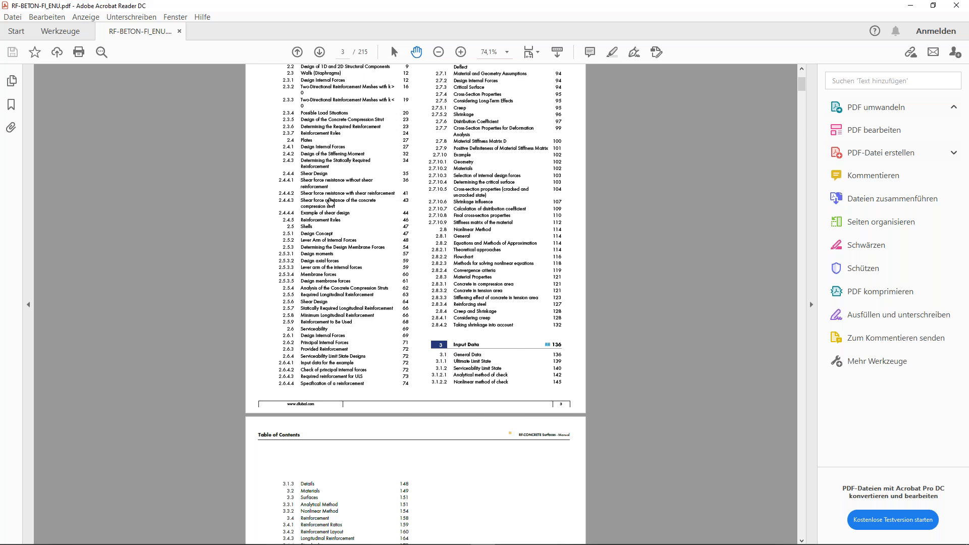
left_click(330, 201)
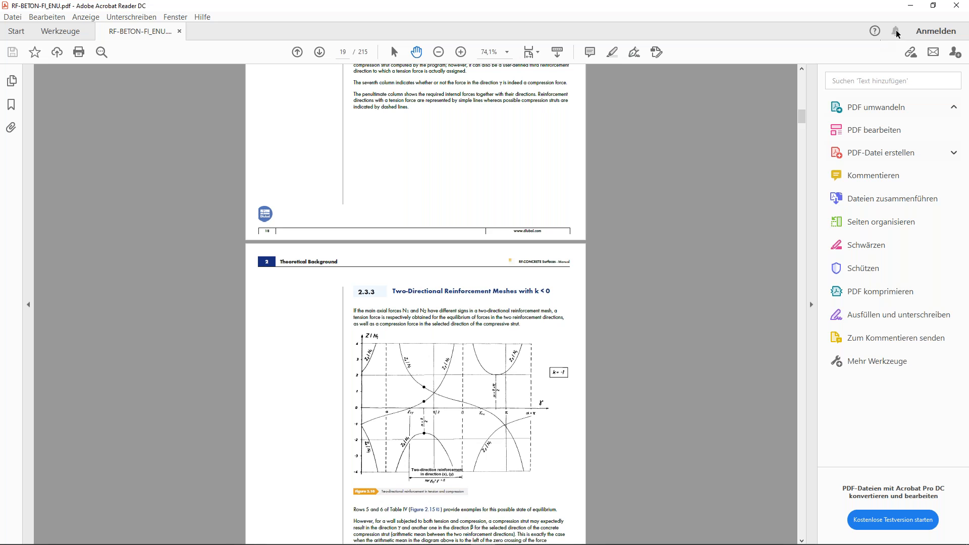
left_click(957, 5)
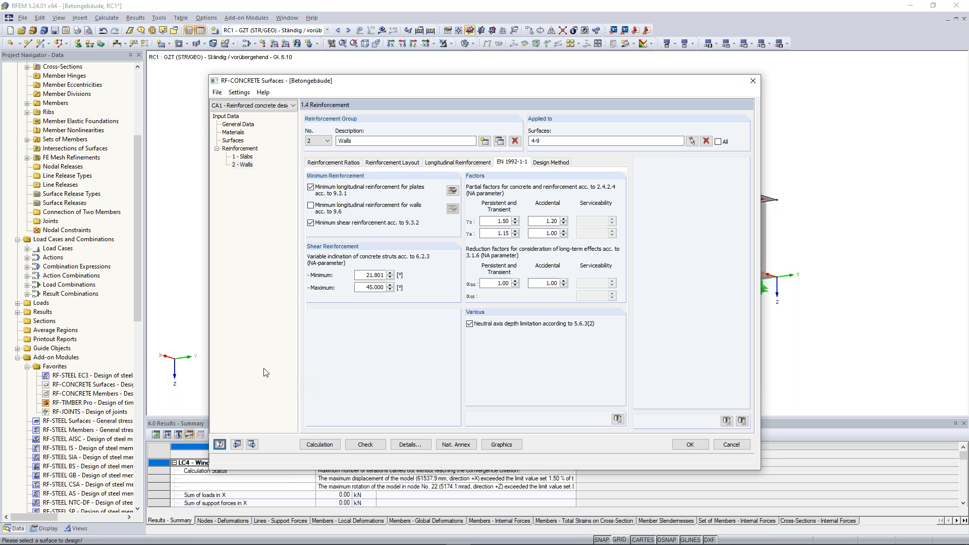
Run the reinforced concrete design calculation and examine the required reinforcement by surface
left_click(321, 444)
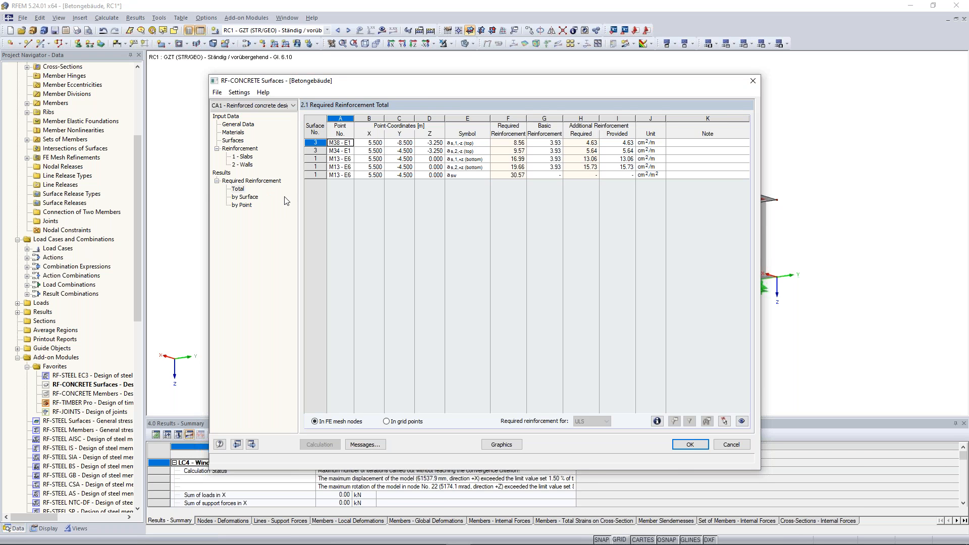
left_click(248, 197)
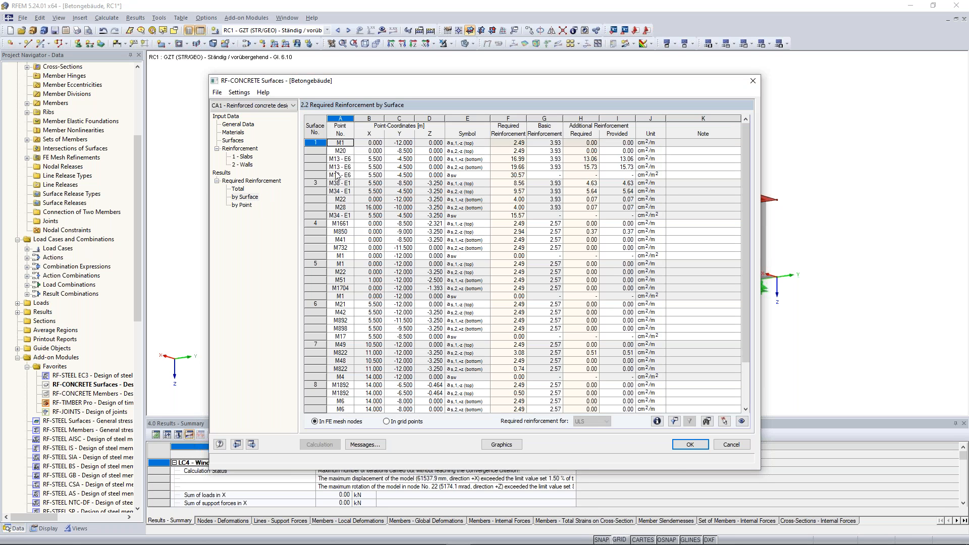
scroll(404, 161, "down", 2)
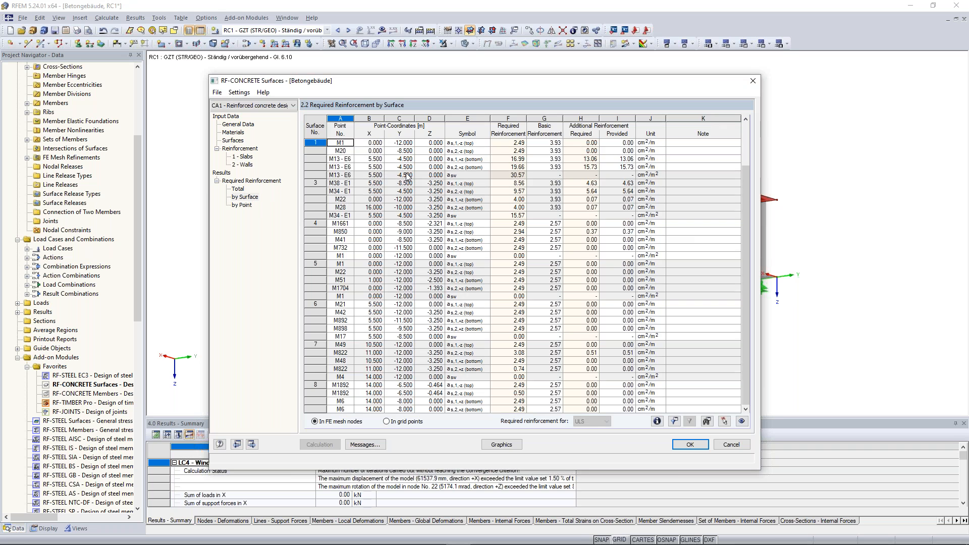
scroll(408, 176, "up", 2)
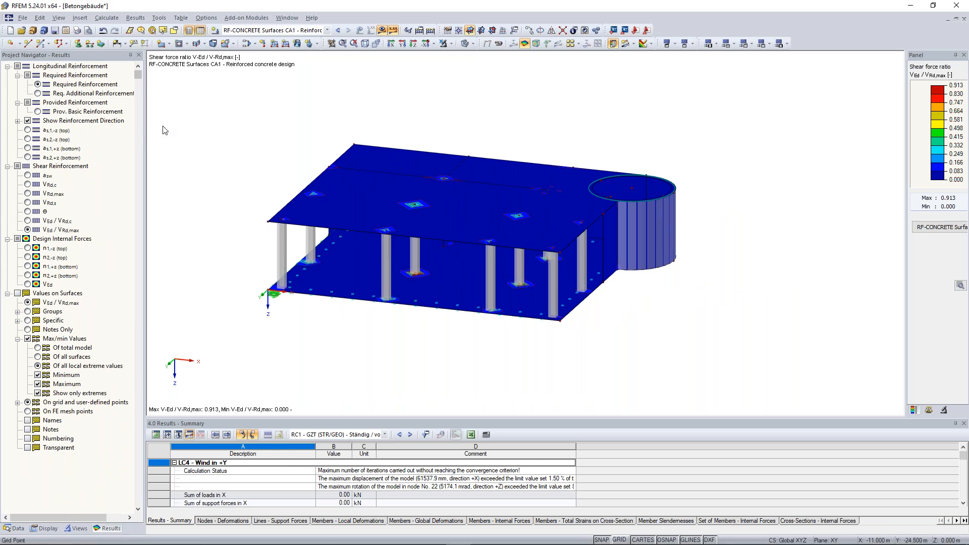
Display the required top longitudinal reinforcement in the first direction, a-s,1,-z, on the building model
left_click(28, 130)
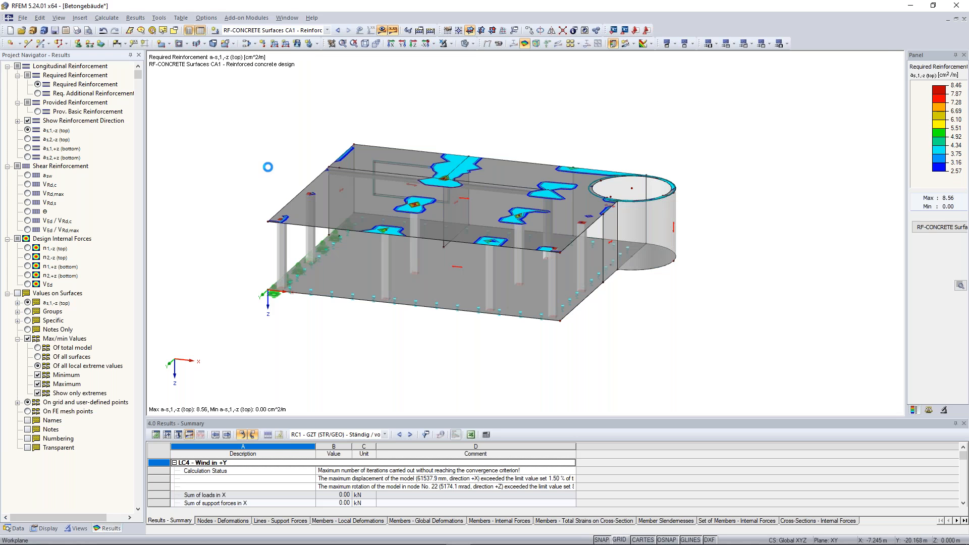
middle_click_drag(273, 186, 271, 190, "ctrl")
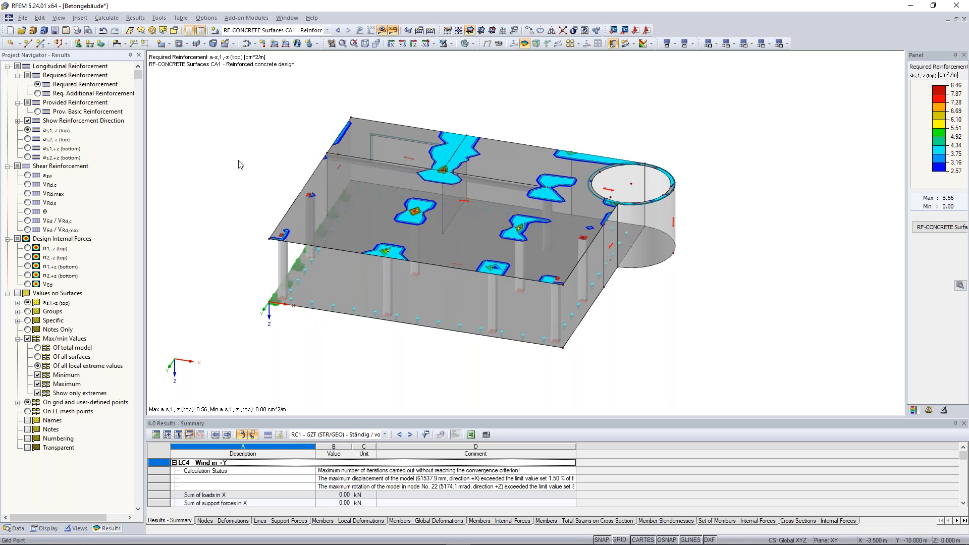
middle_click_drag(238, 161, 247, 173)
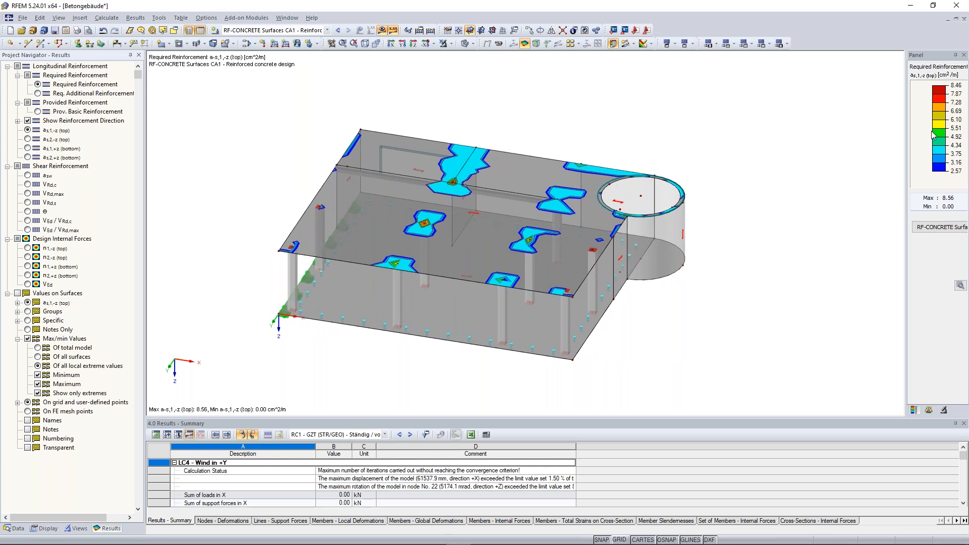
Fill the isoband value scale for the a-s,1,-z (top) required reinforcement between its maximum and minimum values
double_click(933, 135)
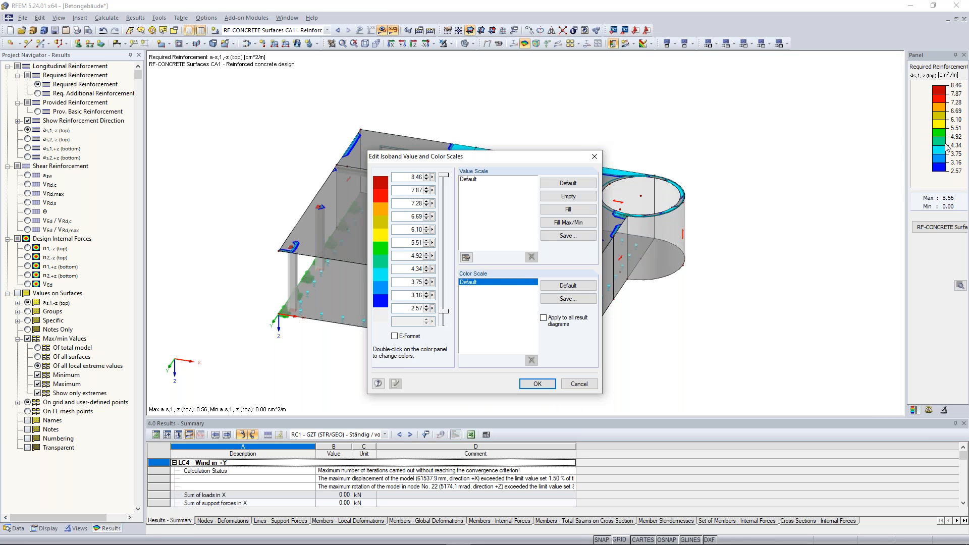
left_click(568, 223)
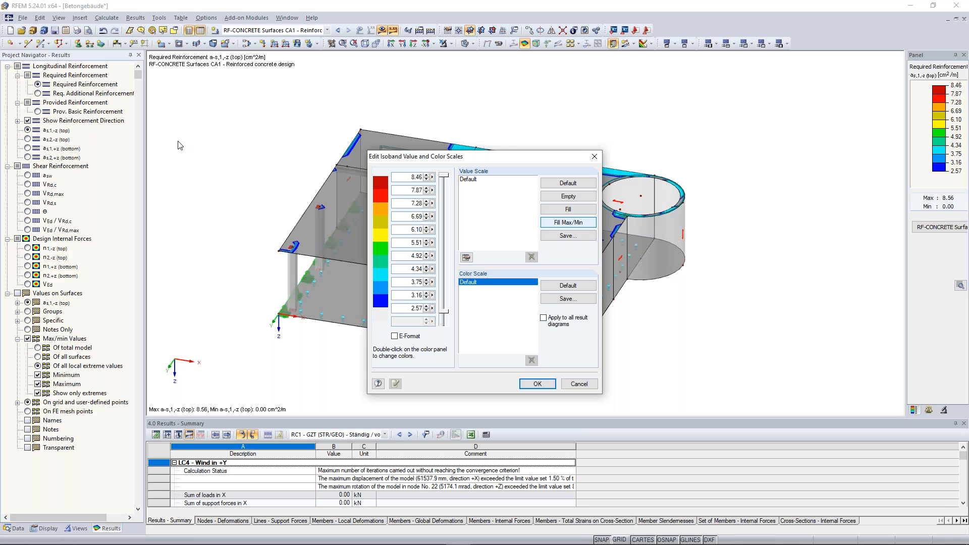
key("Return")
middle_click_drag(276, 149, 256, 122, "ctrl")
scroll(288, 136, "up", 2)
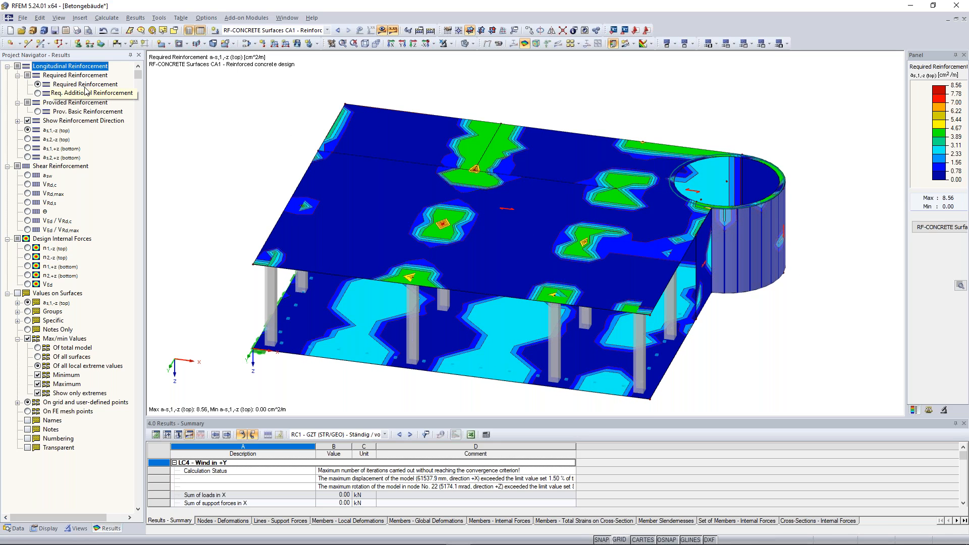
scroll(224, 158, "up", 2)
middle_click_drag(228, 157, 202, 130)
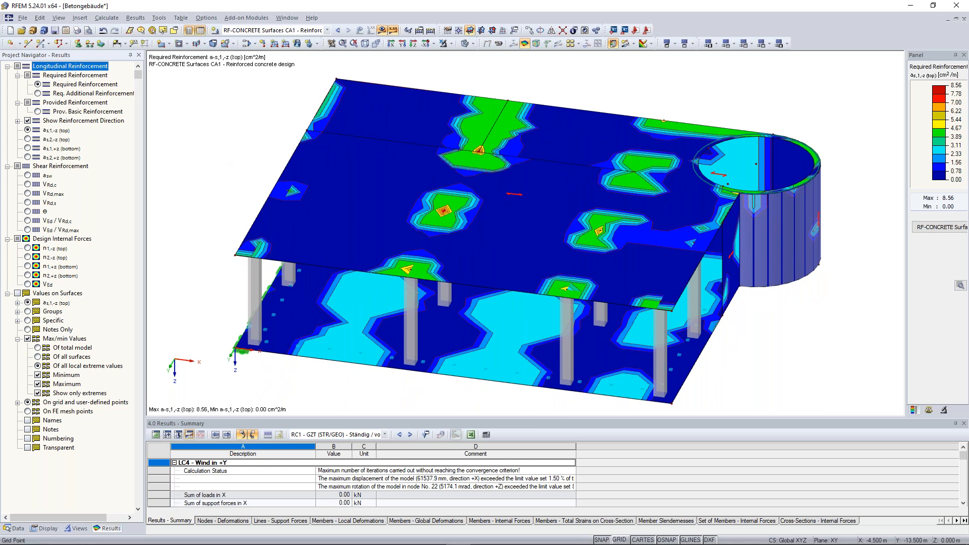
middle_click_drag(203, 130, 212, 132, "ctrl")
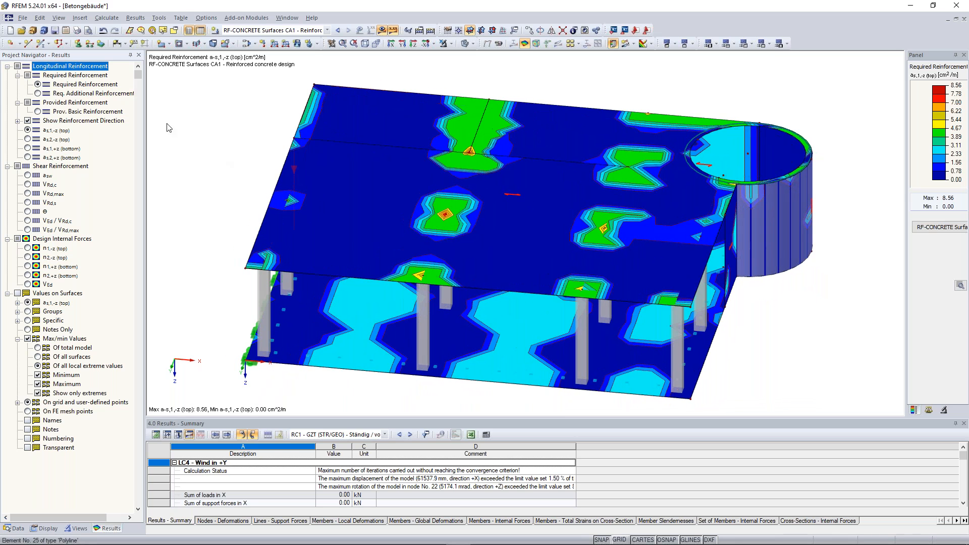
Display the a-s,2,-z (top) required reinforcement and refill its isoband scale with 2.57 as the lowest value, omitting the lowest band
left_click(28, 140)
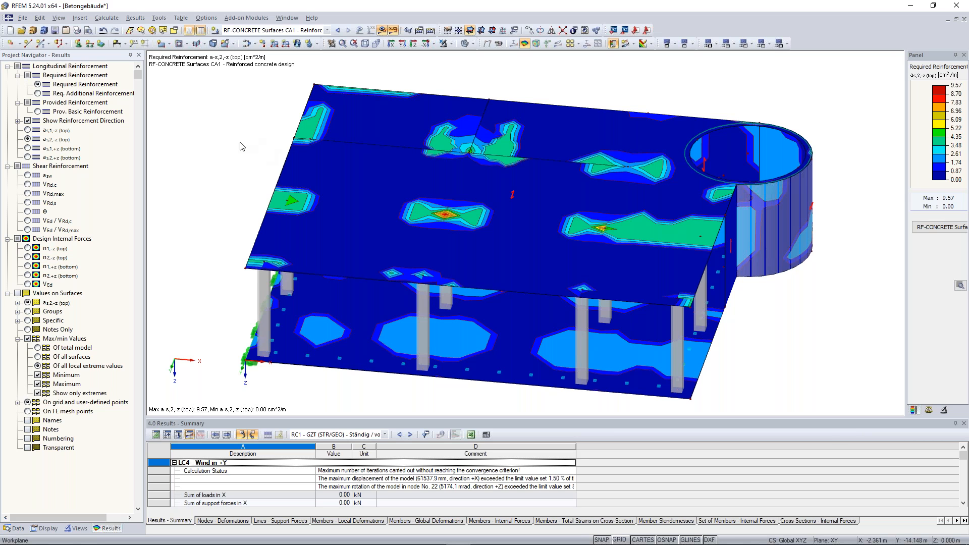
middle_click_drag(564, 205, 565, 205, "ctrl")
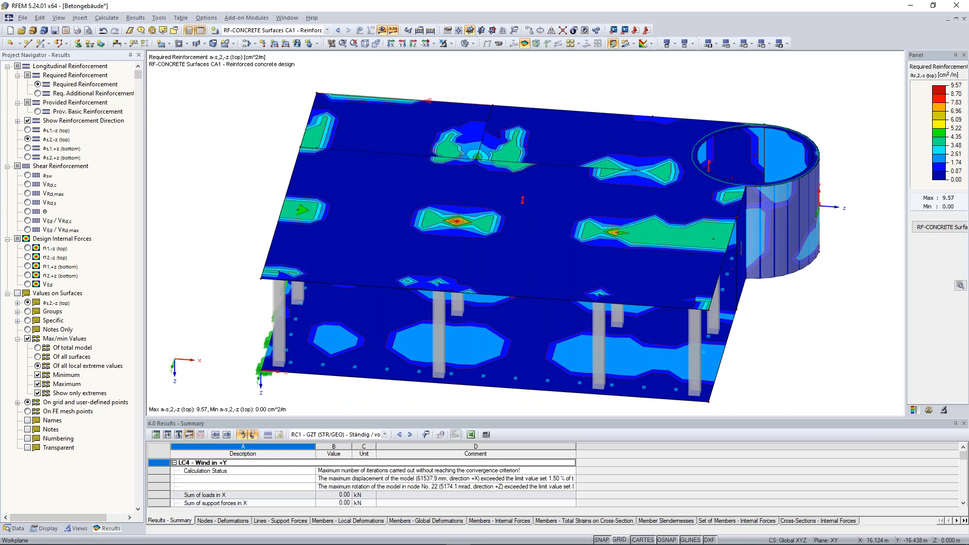
double_click(961, 145)
left_click_drag(443, 324, 445, 314)
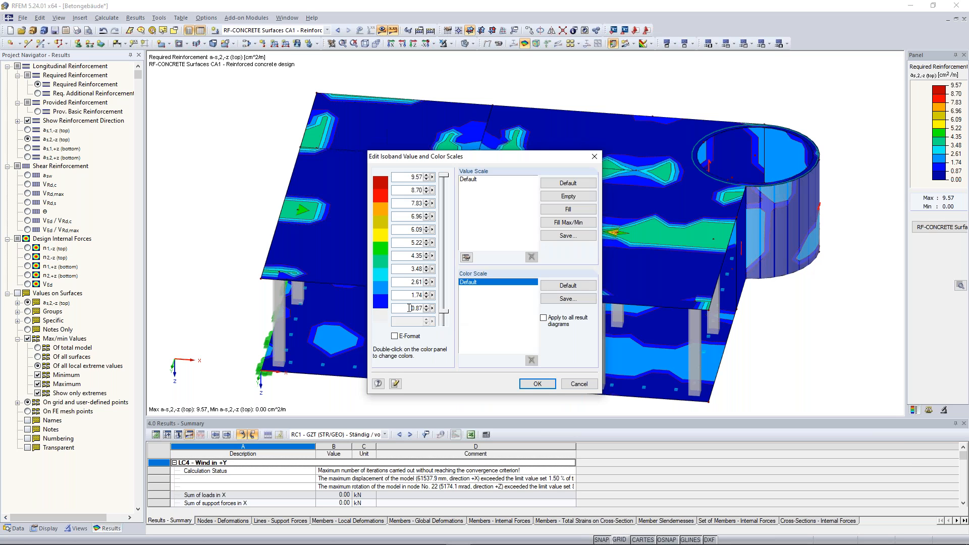
left_click(568, 209)
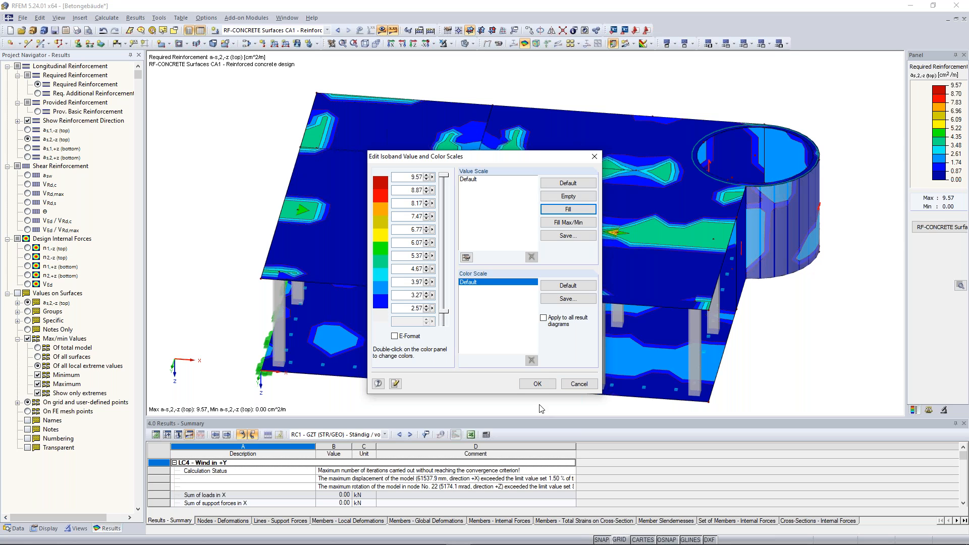
left_click(537, 384)
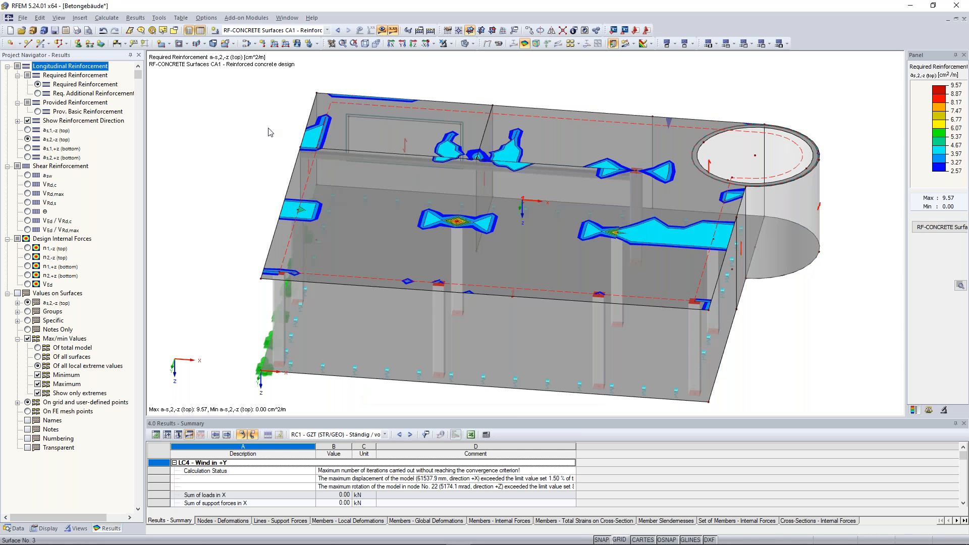
Compare the required top reinforcement in the first and second directions, a-s,1,-z and a-s,2,-z, on the building model
scroll(212, 126, "up", 1)
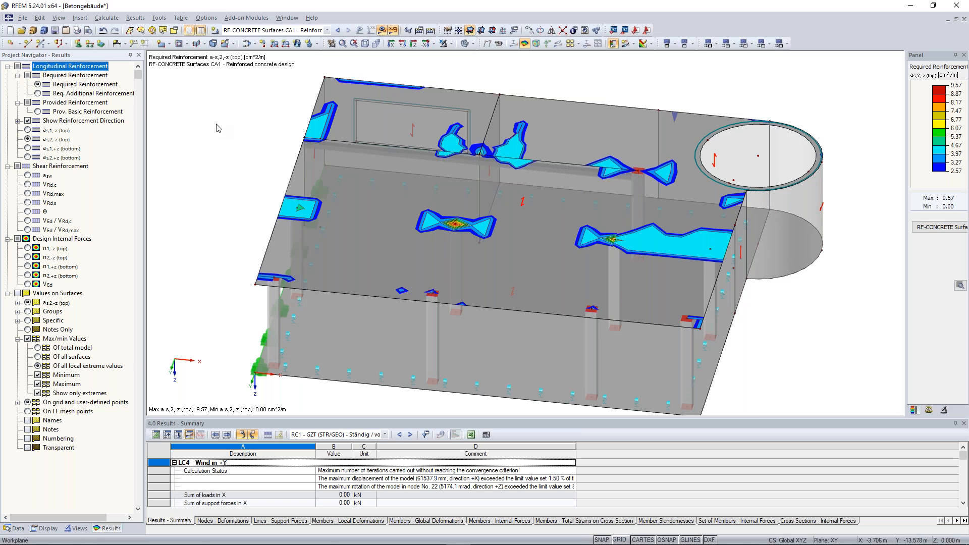
scroll(222, 116, "up", 1)
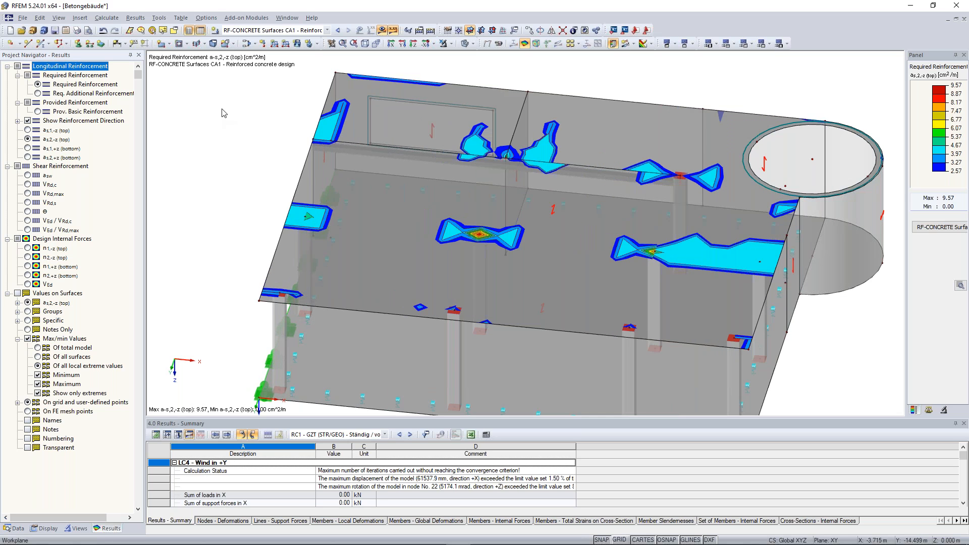
scroll(229, 142, "up", 1)
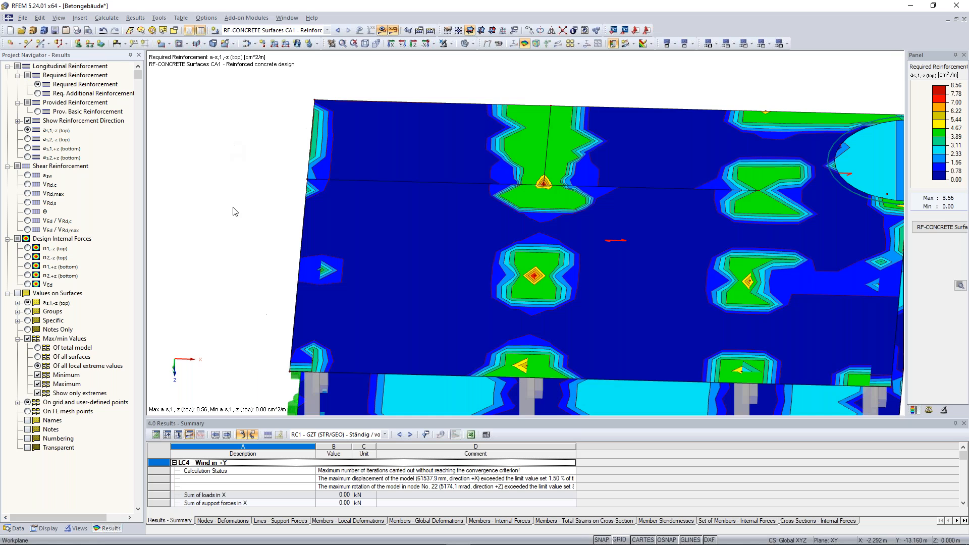
scroll(218, 186, "down", 3)
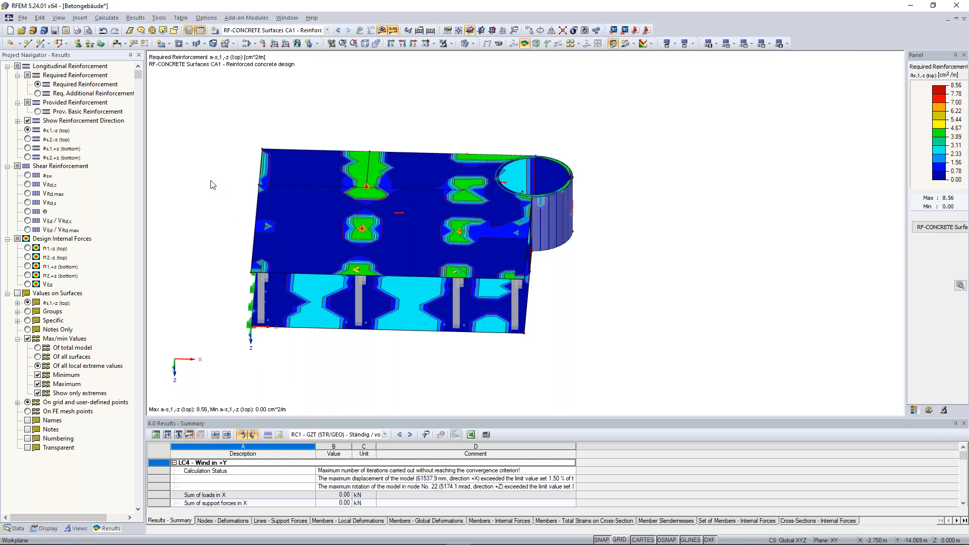
scroll(221, 195, "up", 3)
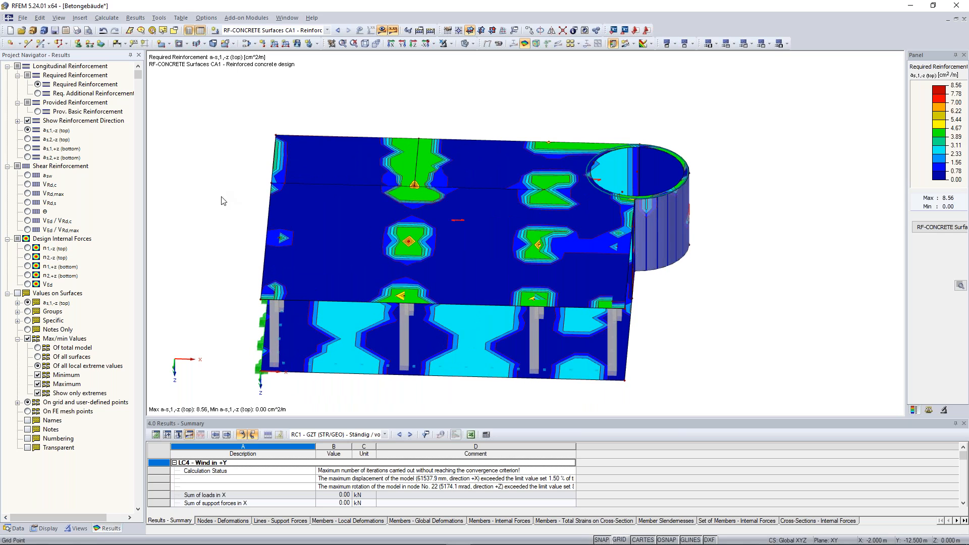
scroll(204, 178, "up", 2)
left_click(28, 138)
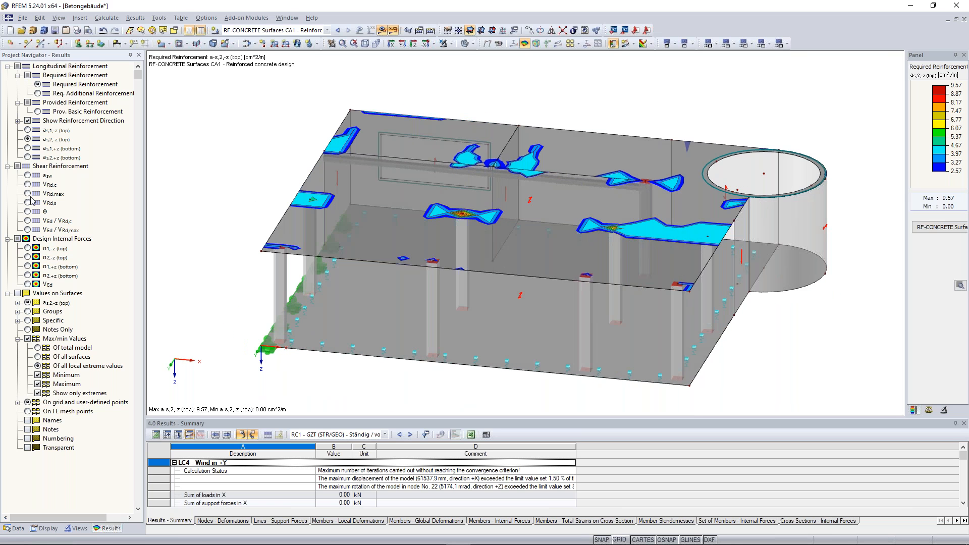
Display the shear force ratio VEd / VRd,c and isolate the roof slab using visibility by selected objects
left_click(27, 230)
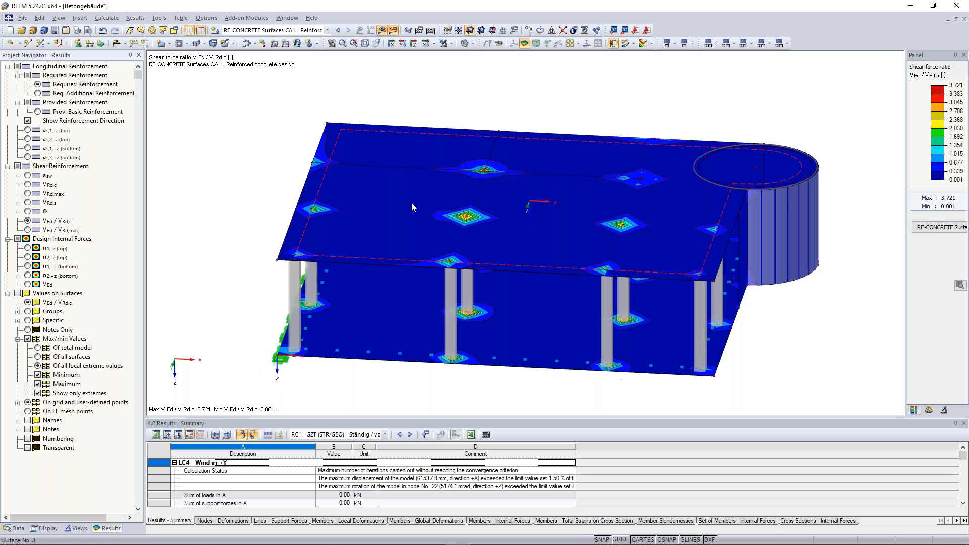
left_click(412, 202)
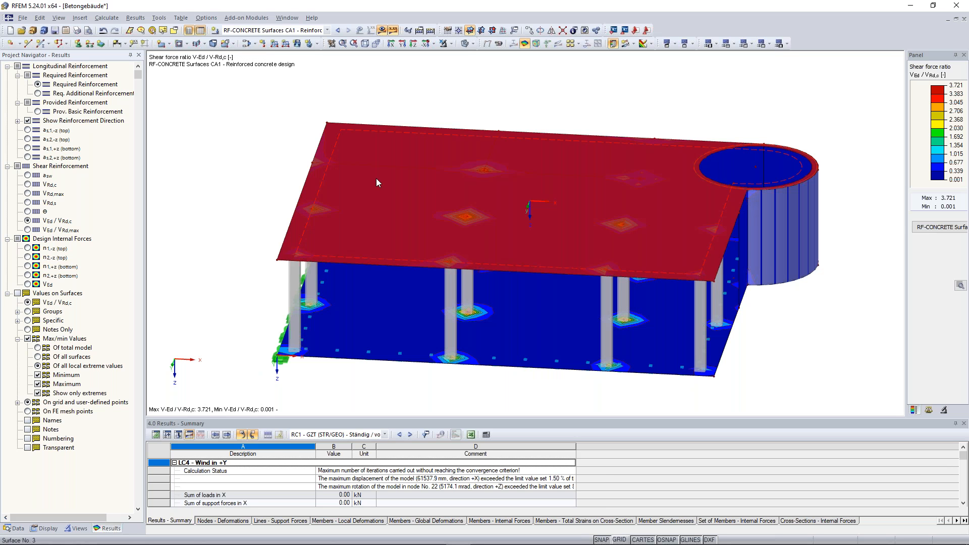
middle_click_drag(449, 106, 394, 106)
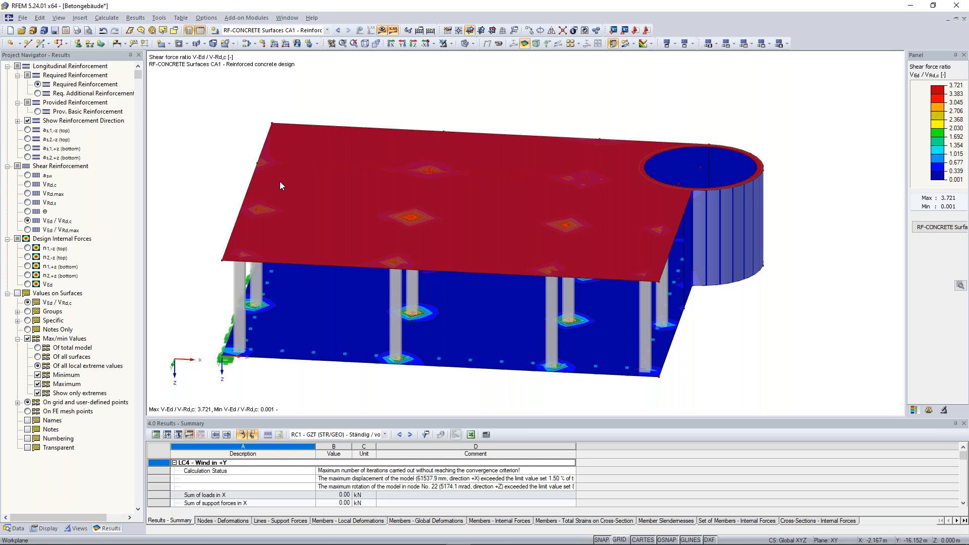
left_click(451, 44)
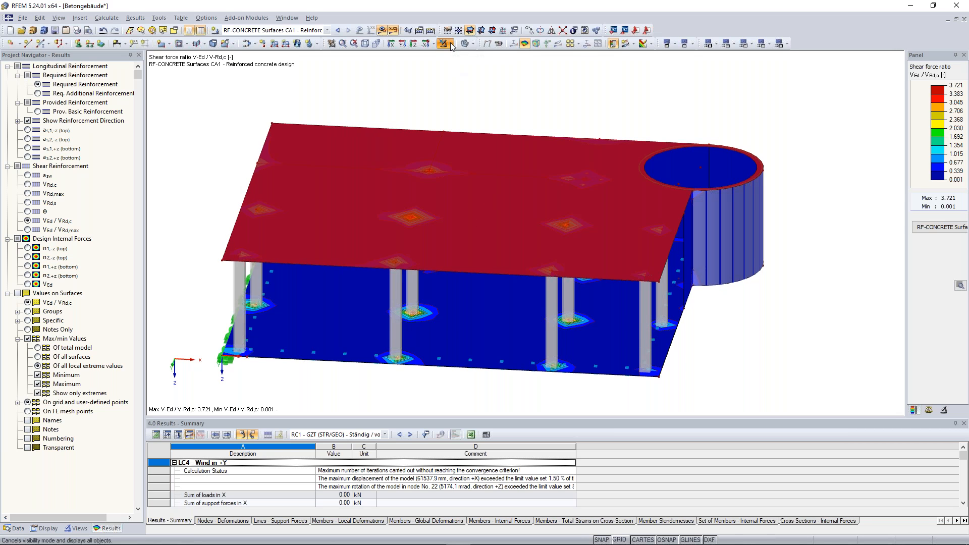
left_click(461, 58)
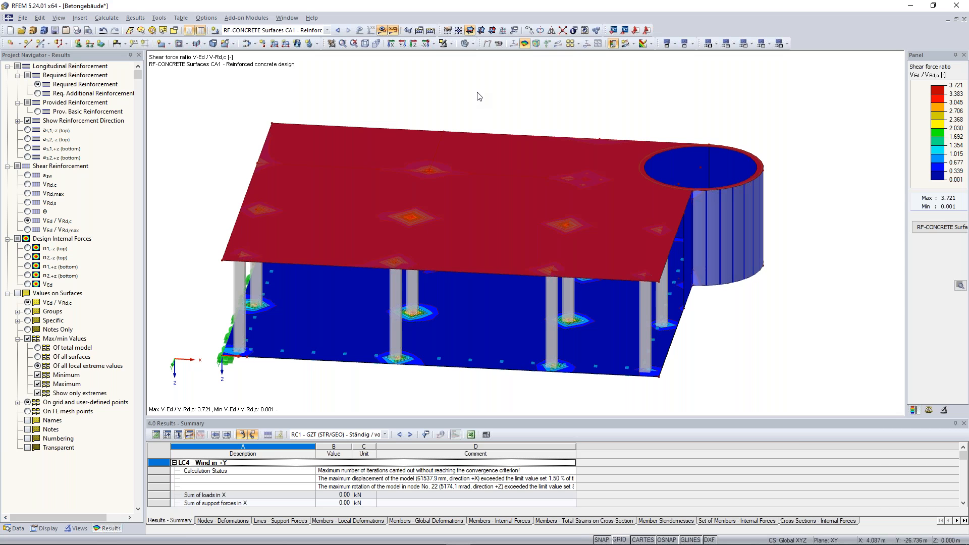
Turn off the background display of hidden objects and view the isolated roof slab in the Z-direction
right_click(617, 96)
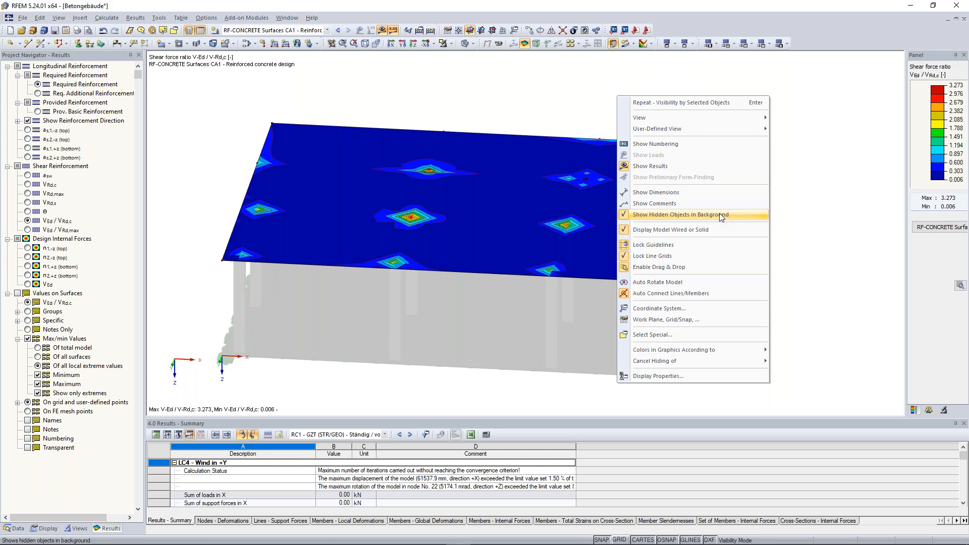
left_click(414, 44)
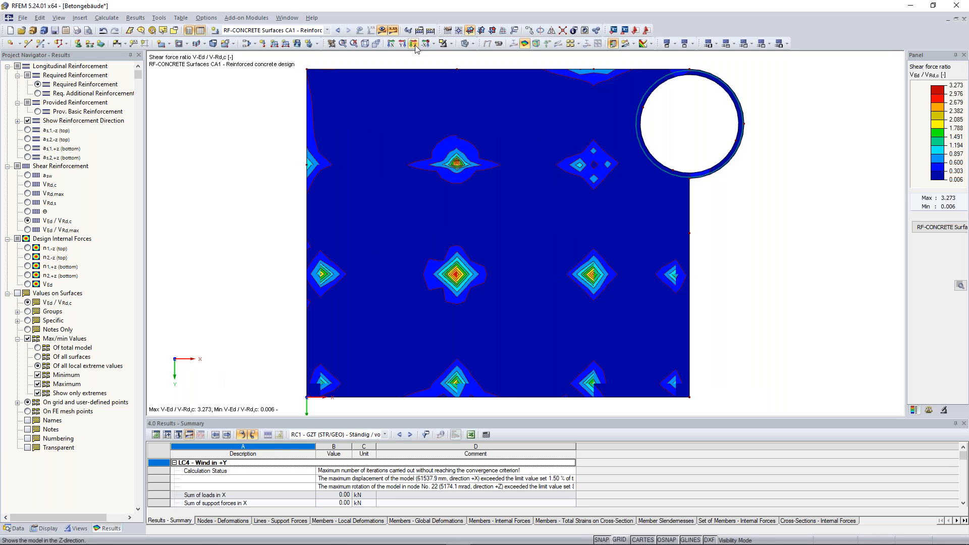
middle_click_drag(304, 208, 301, 205)
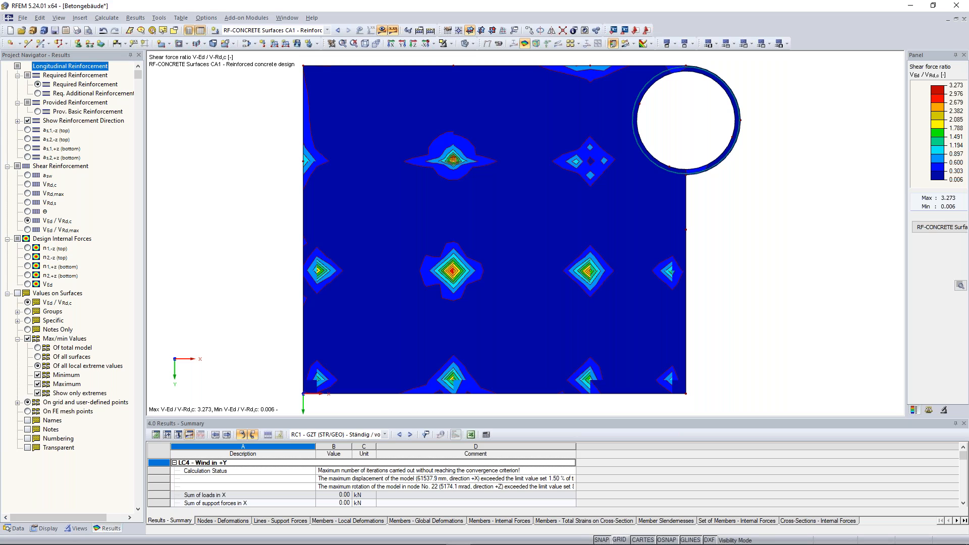
Display a-s,1,-z (top) on the isolated slab and refill its isoband scale with 2.57 as the lowest value, omitting the lowest band
left_click(28, 130)
scroll(433, 271, "down", 1)
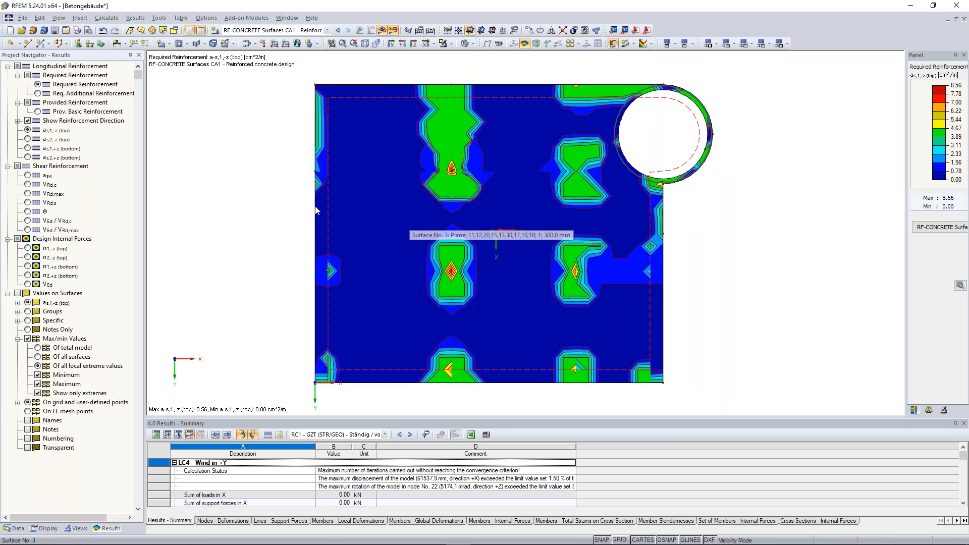
middle_click_drag(381, 209, 390, 212)
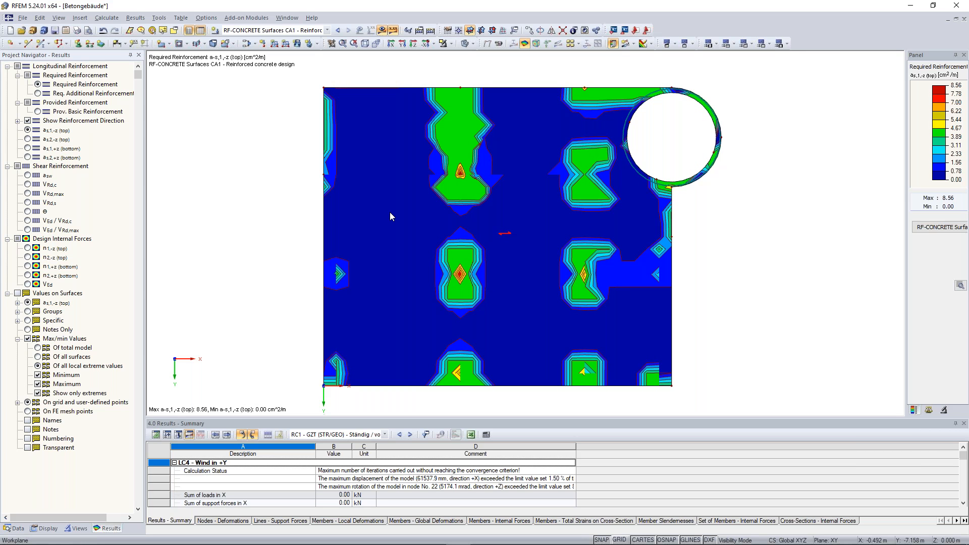
double_click(939, 133)
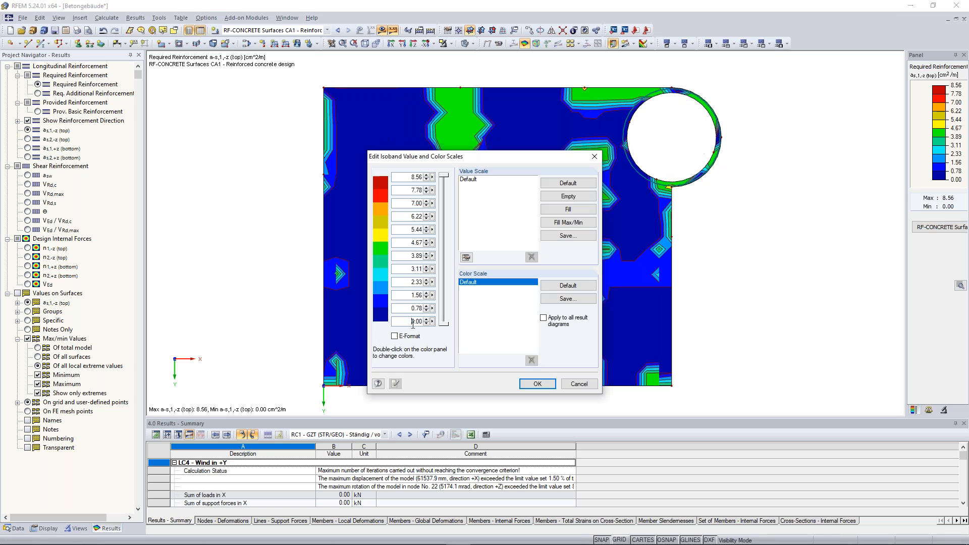
double_click(413, 322)
key("Delete")
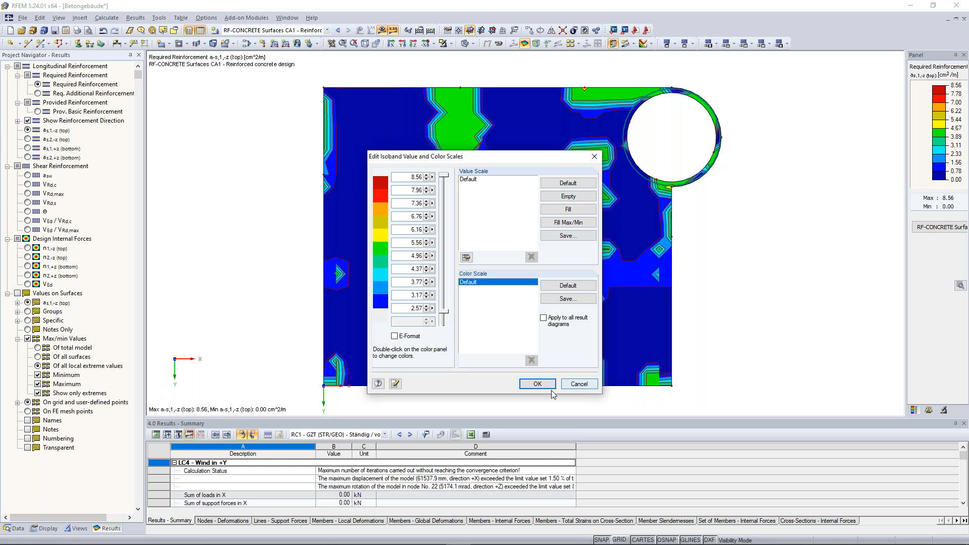
left_click(537, 384)
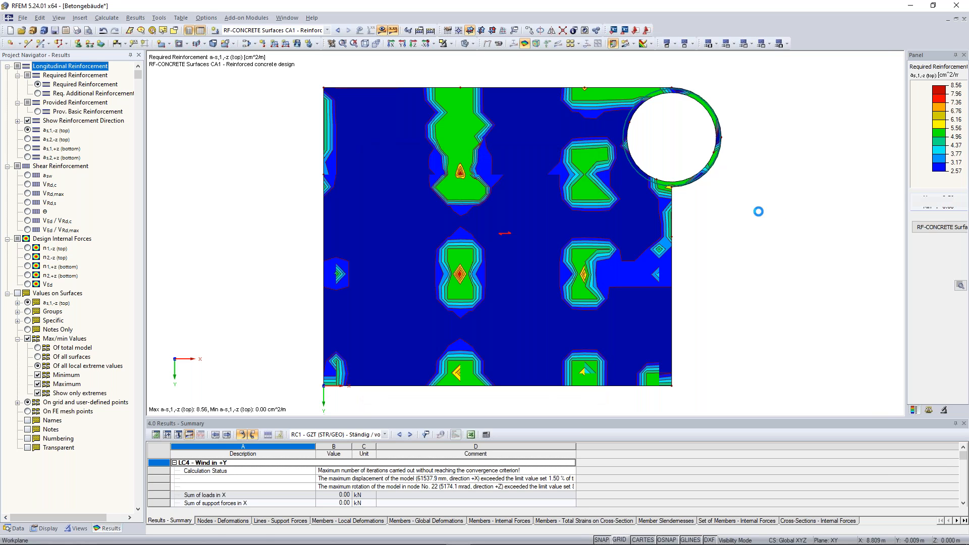
Examine the areas of the isolated roof slab needing additional top reinforcement a-s,1,-z in plan and oblique views
left_click(30, 139)
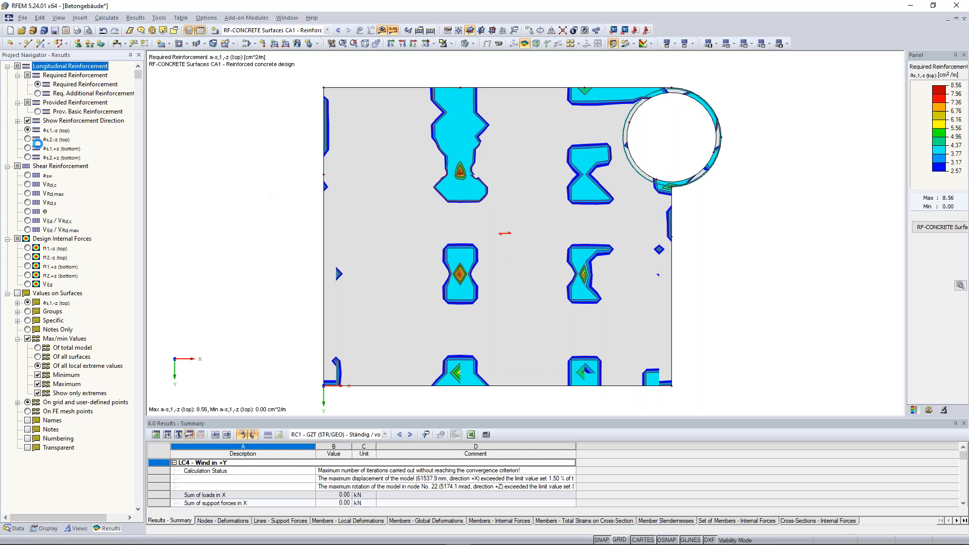
scroll(595, 193, "down", 1)
middle_click_drag(734, 254, 780, 278)
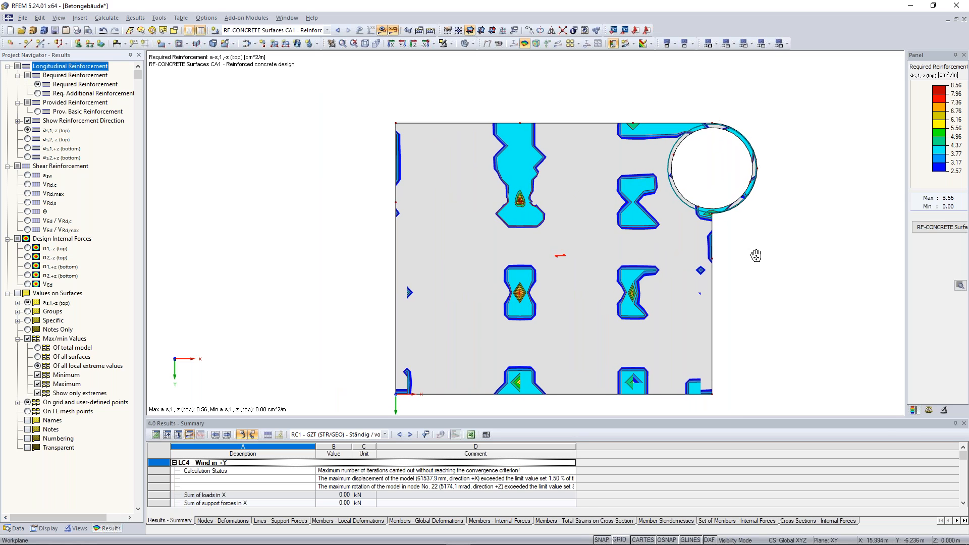
left_click(704, 261)
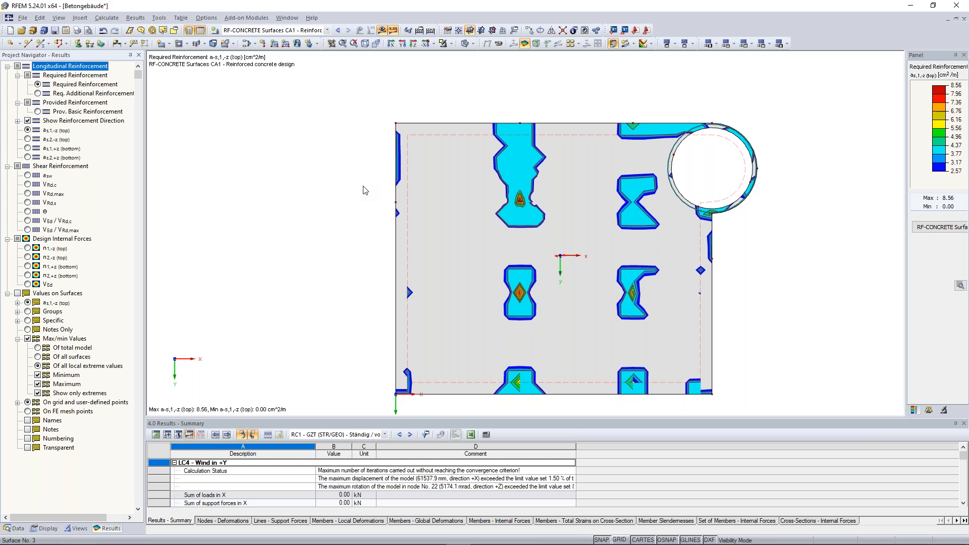
scroll(363, 188, "up", 1)
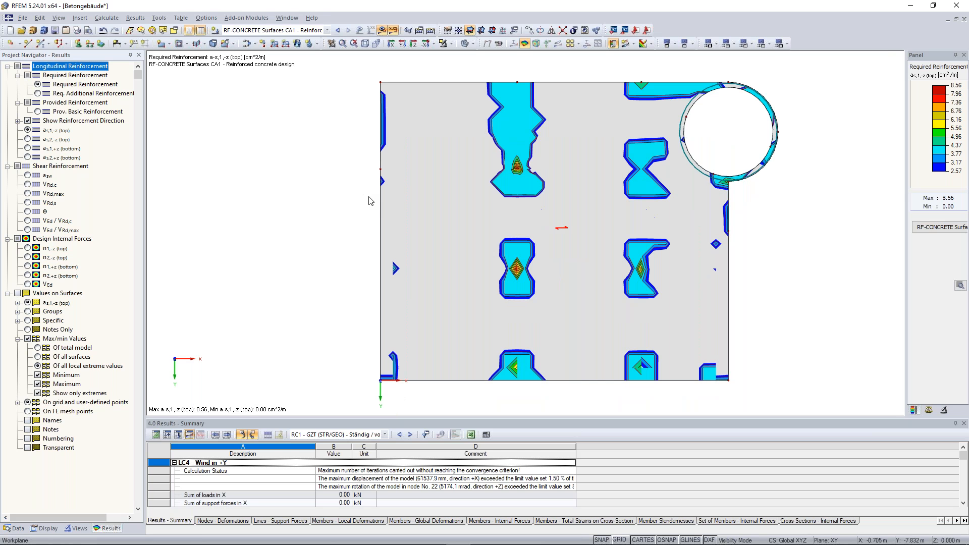
mouse_move(369, 201)
middle_mouse_down("ctrl")
mouse_move(411, 182)
mouse_move(327, 188)
middle_mouse_up("ctrl")
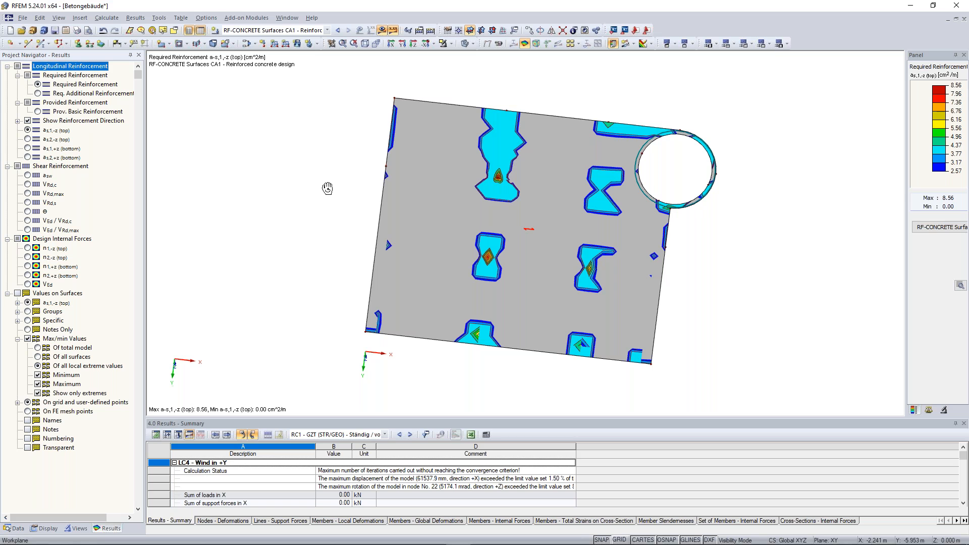
middle_click_drag(328, 188, 342, 147, "ctrl")
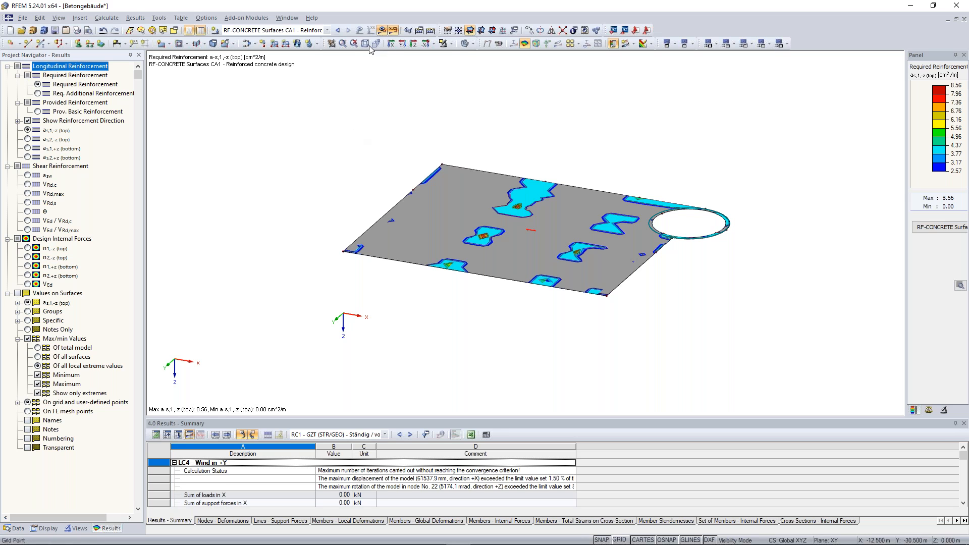
Cancel the visibility mode to display the whole concrete building again
left_click(450, 45)
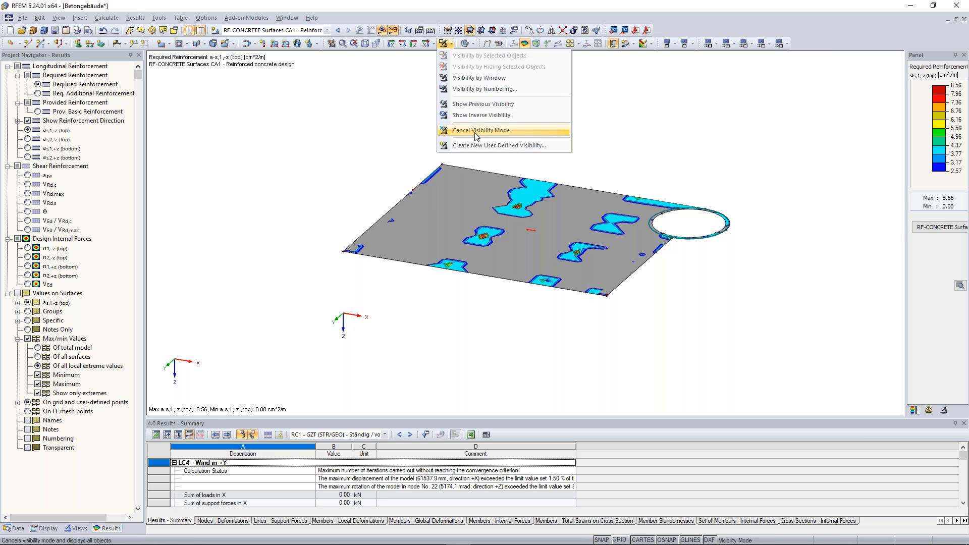
left_click(476, 131)
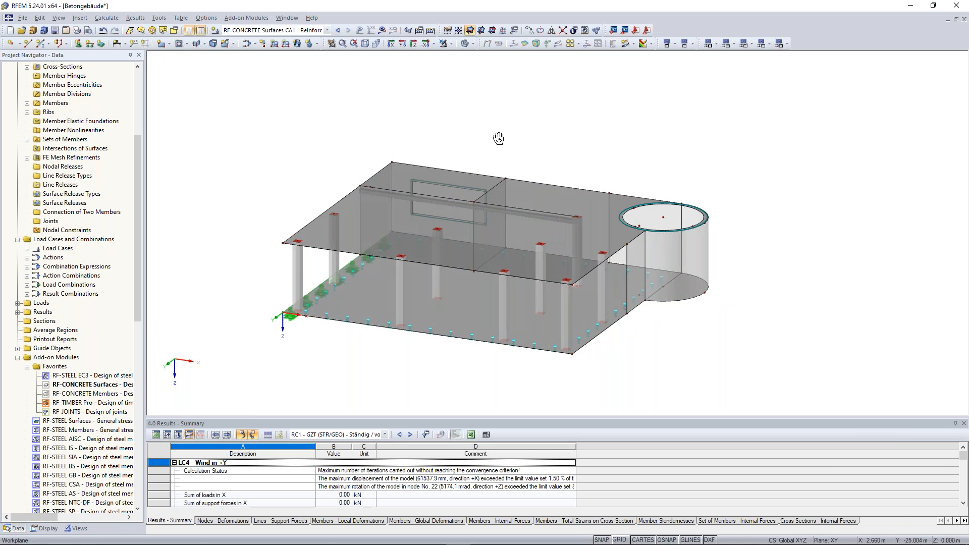
Review the rib settings of the downstand beam member under the roof slab, including its alignment and integration widths
scroll(454, 202, "up", 2)
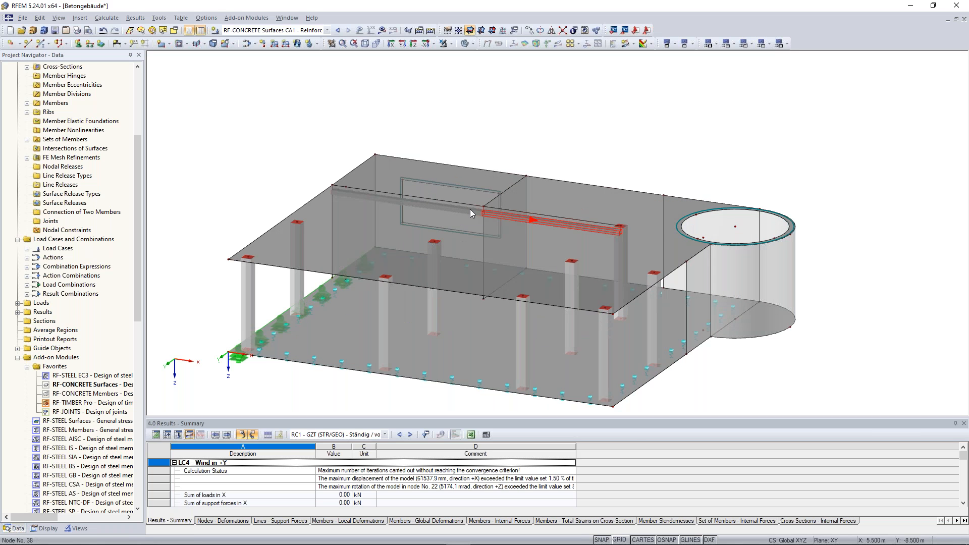
double_click(440, 208)
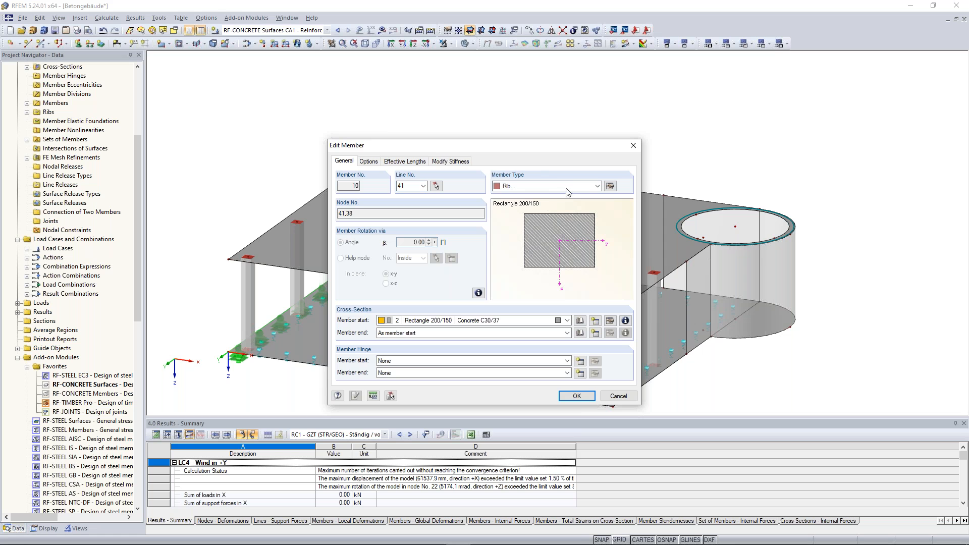
left_click(613, 187)
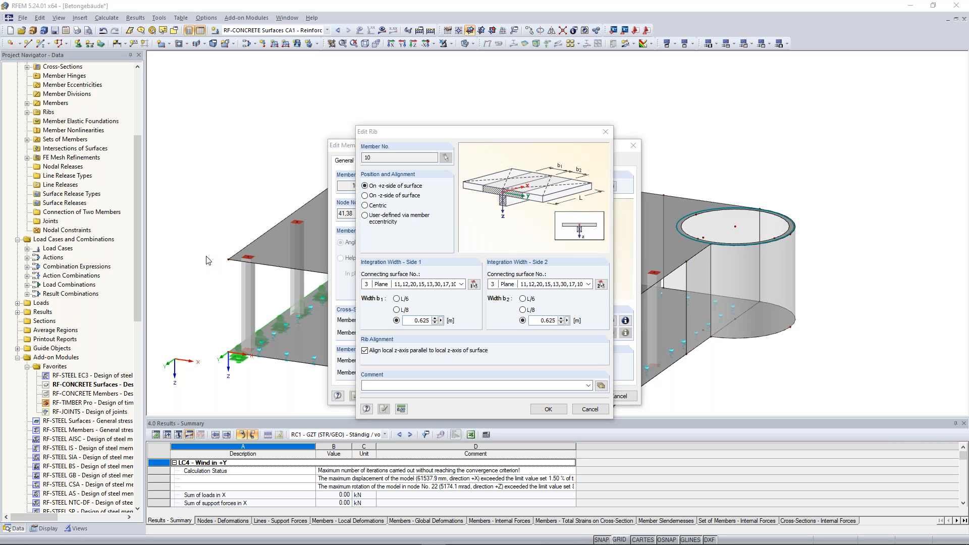
left_click(606, 135)
left_click(640, 145)
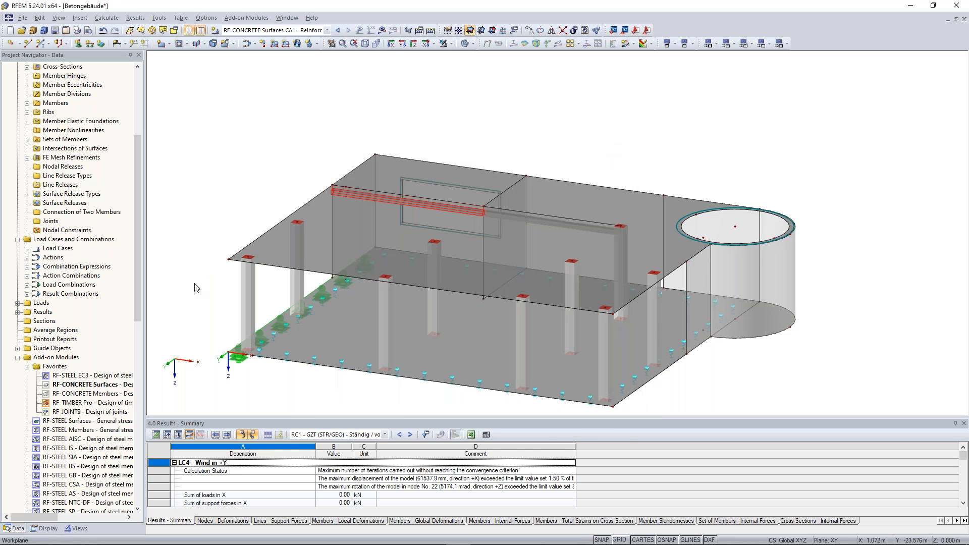
Open the RF-CONCRETE Members module, set the national annex to CEN and select RC1 for ultimate limit state design
double_click(94, 397)
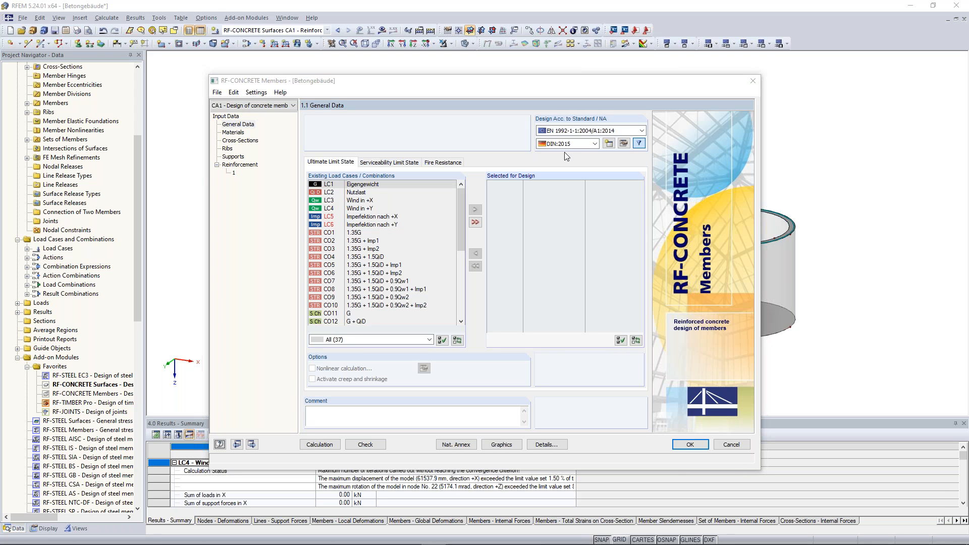
left_click(595, 144)
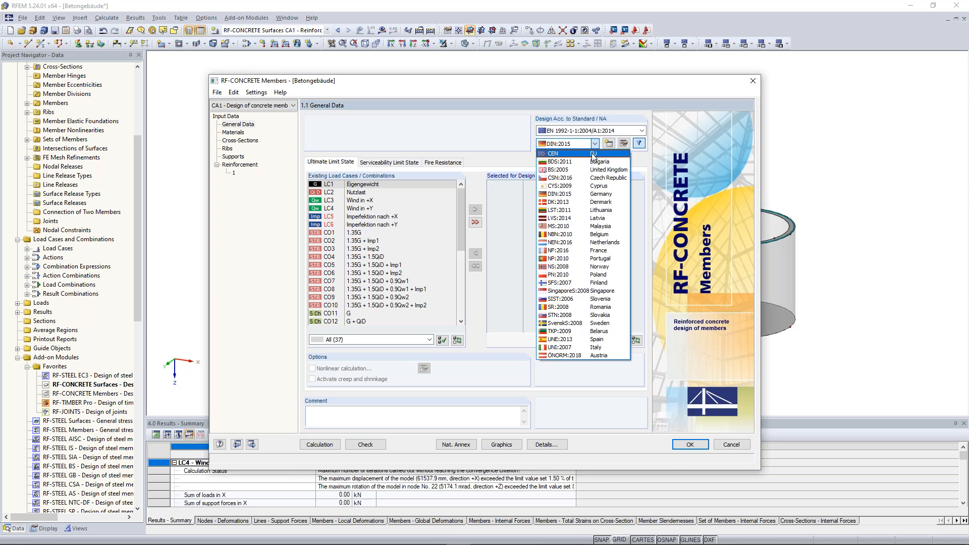
left_click(591, 156)
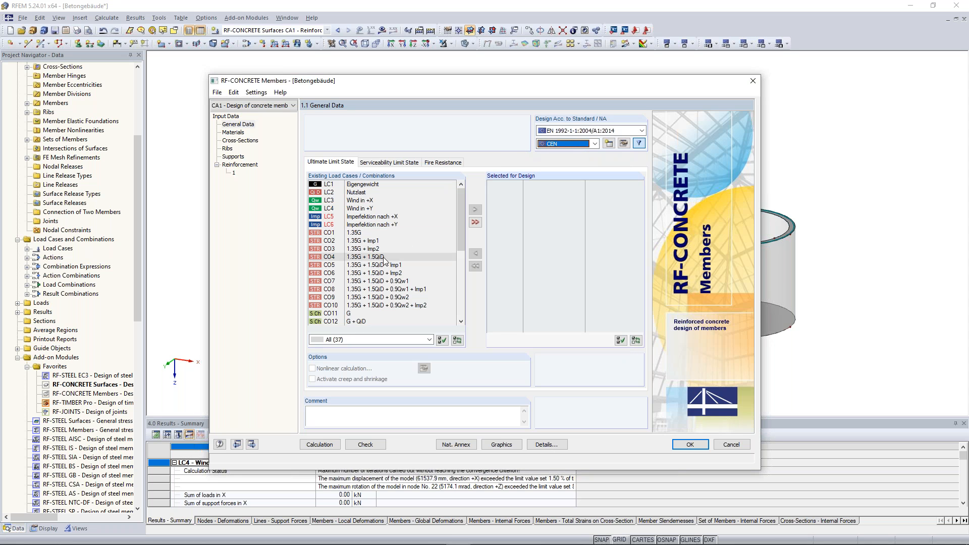
left_click_drag(461, 237, 462, 318)
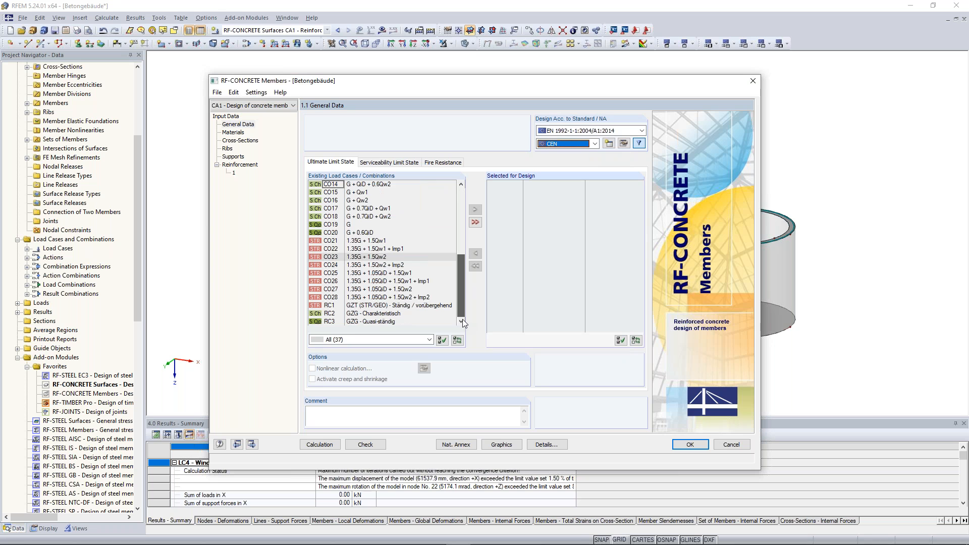
left_click(430, 306)
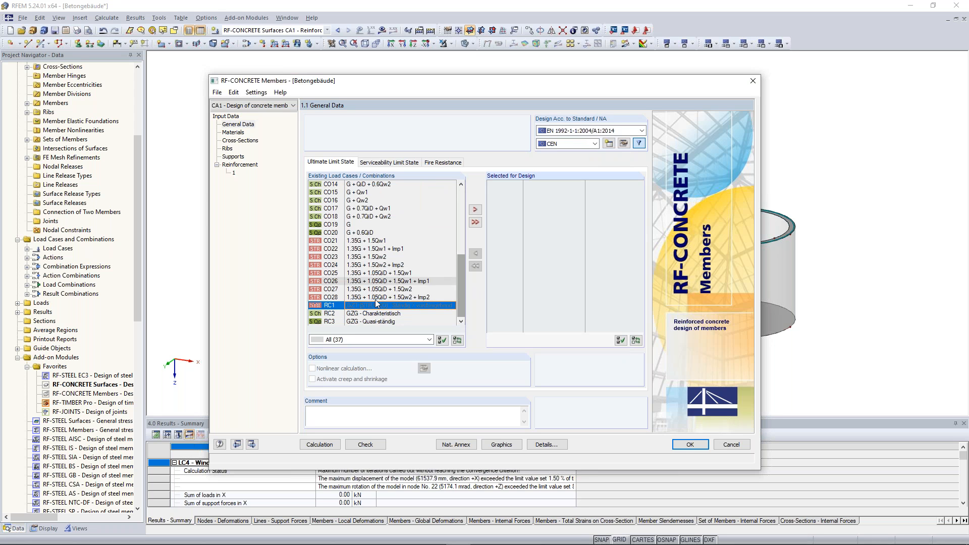
left_click(475, 210)
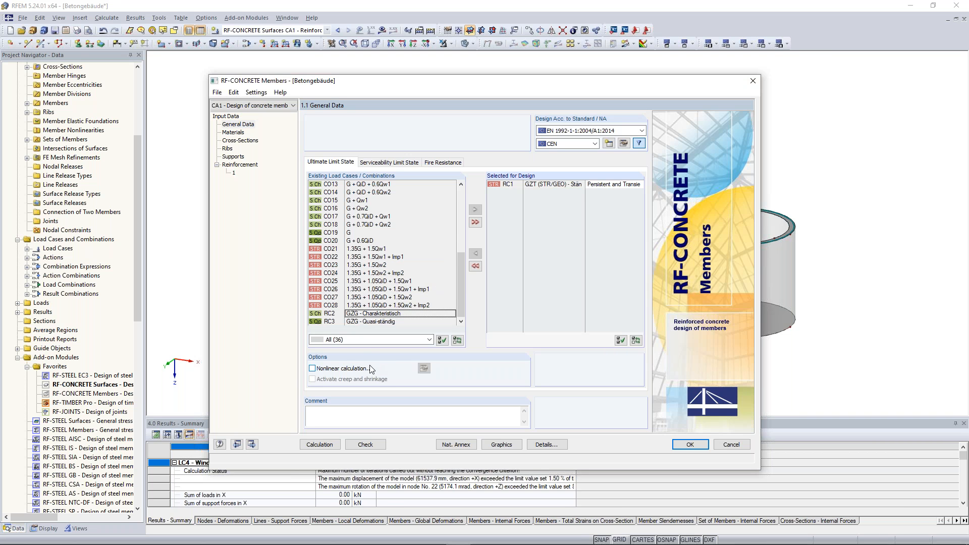
Review the module's materials, cross-sections and rib effective widths
left_click(240, 136)
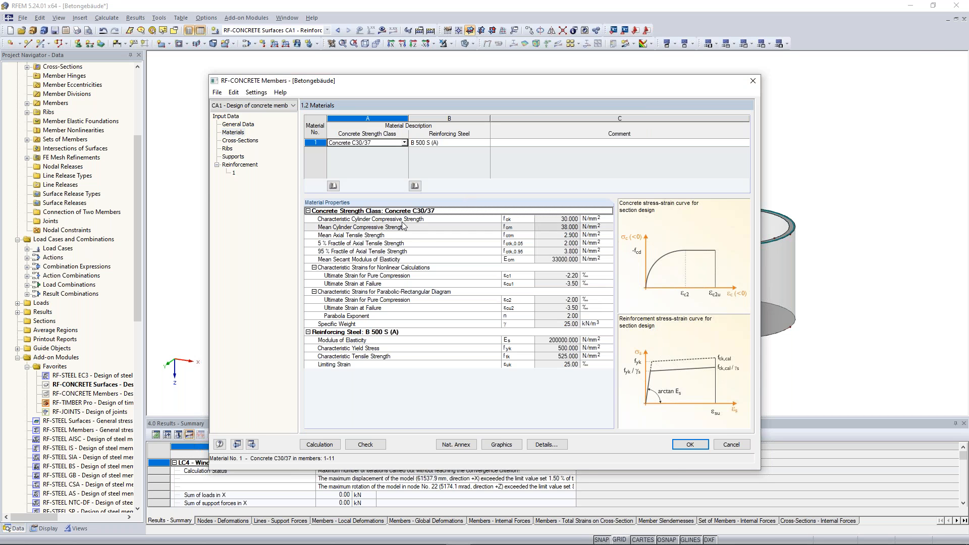
left_click(236, 141)
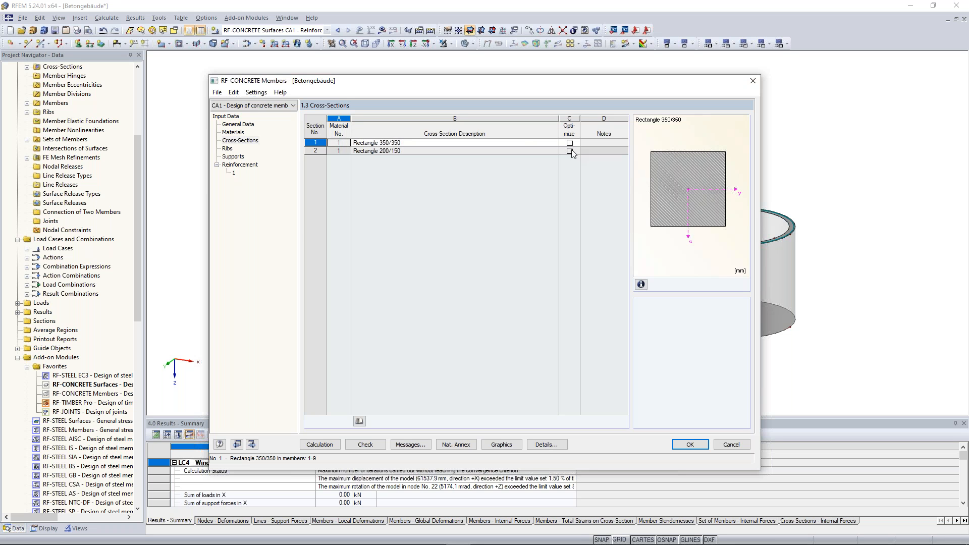
left_click(227, 148)
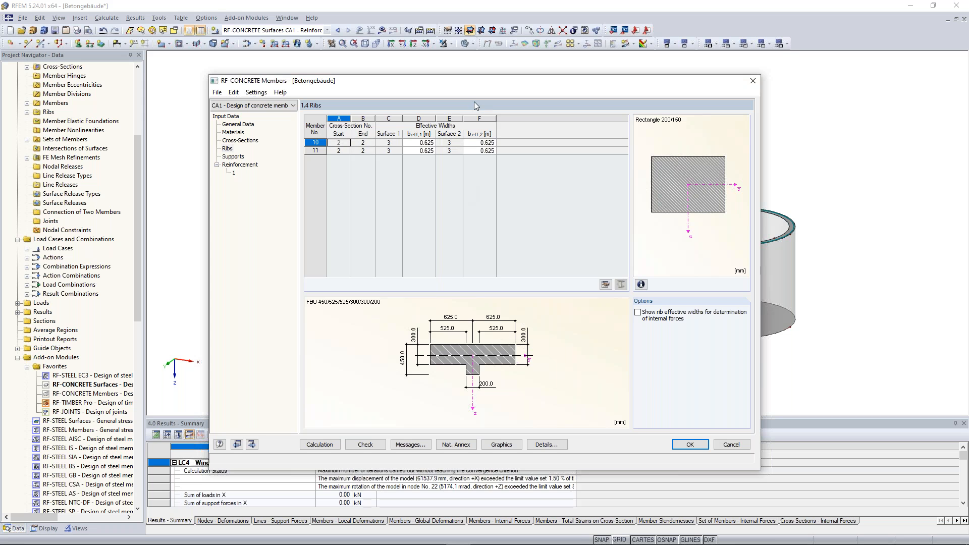
left_click_drag(481, 87, 482, 73)
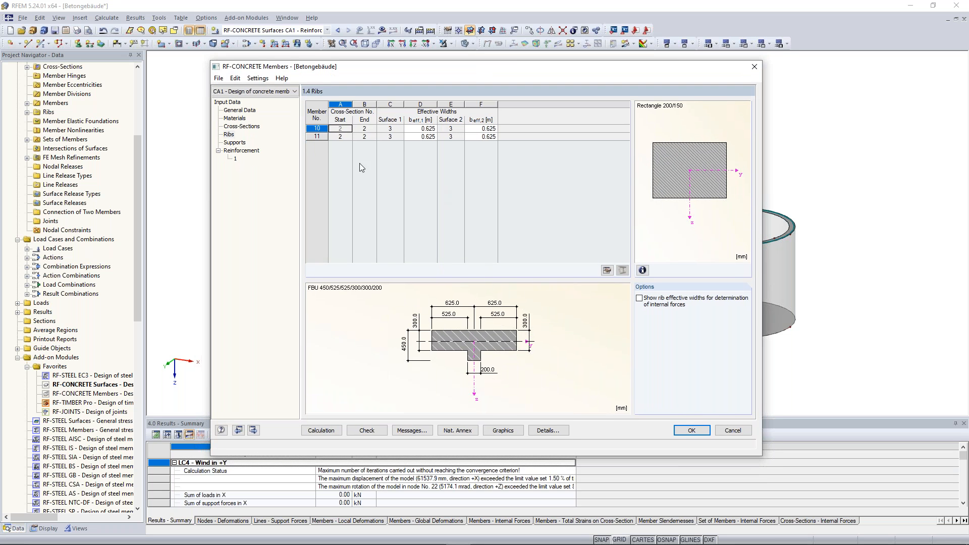
Define the downstand beam's two end nodes and its middle node (41, 39 and 38) as supports by picking them in the model
left_click(244, 143)
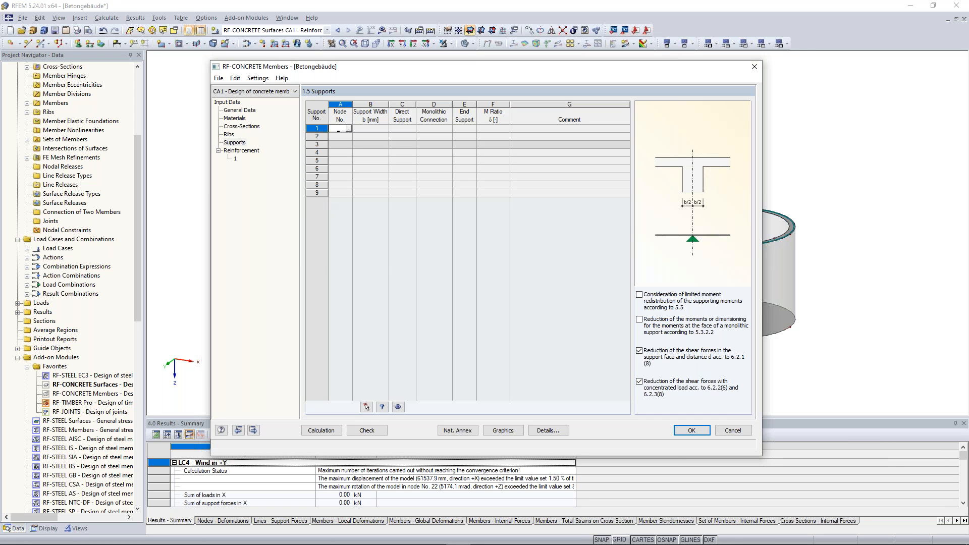
left_click(348, 129)
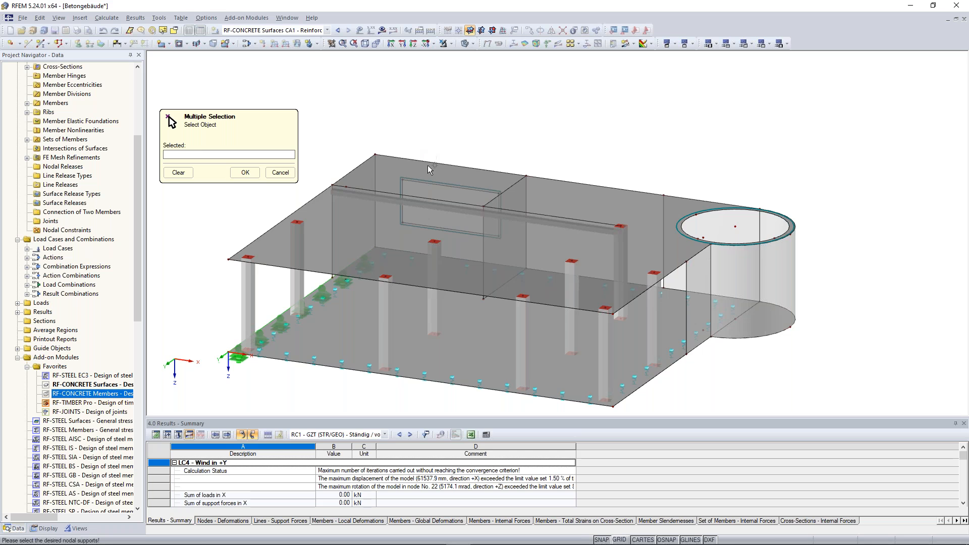
scroll(356, 174, "up", 1)
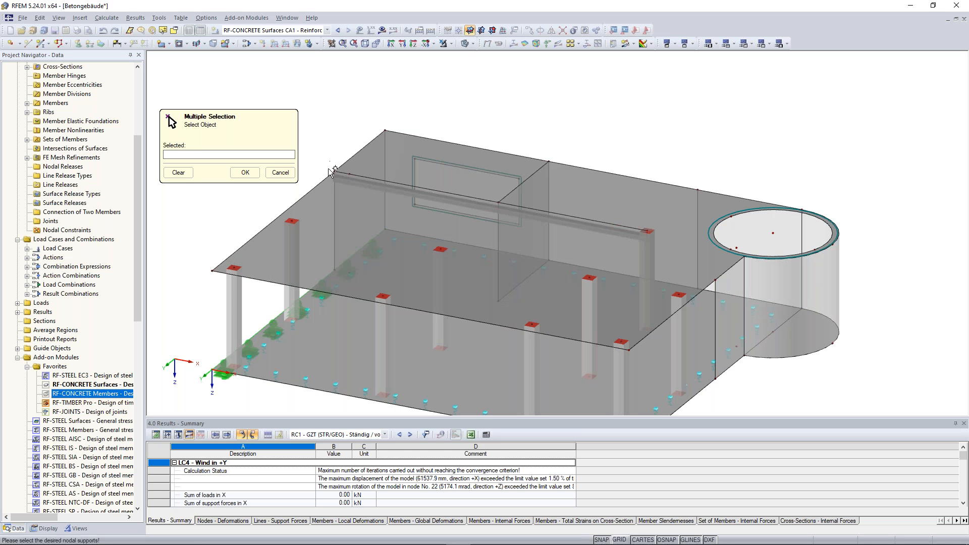
left_click(335, 170)
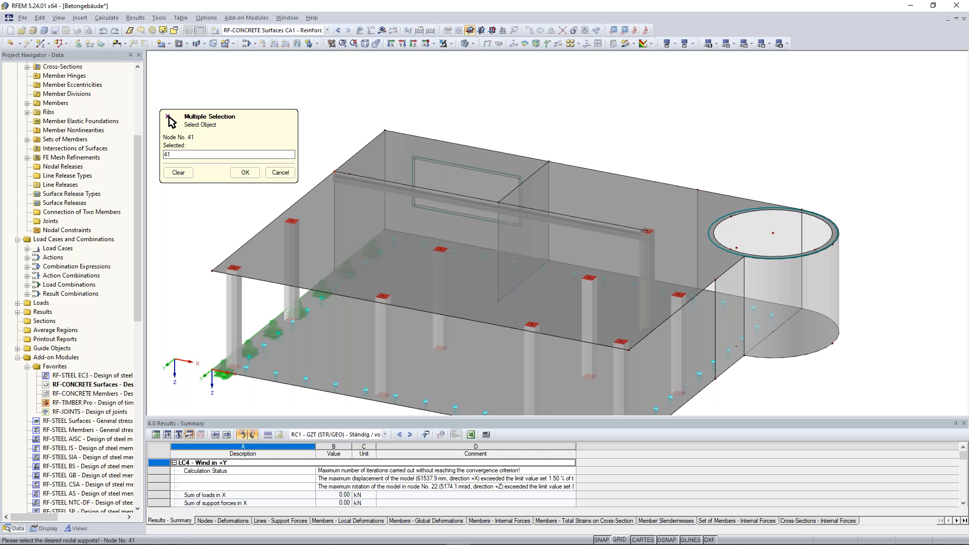
left_click(649, 231)
left_click(498, 203)
left_click(246, 172)
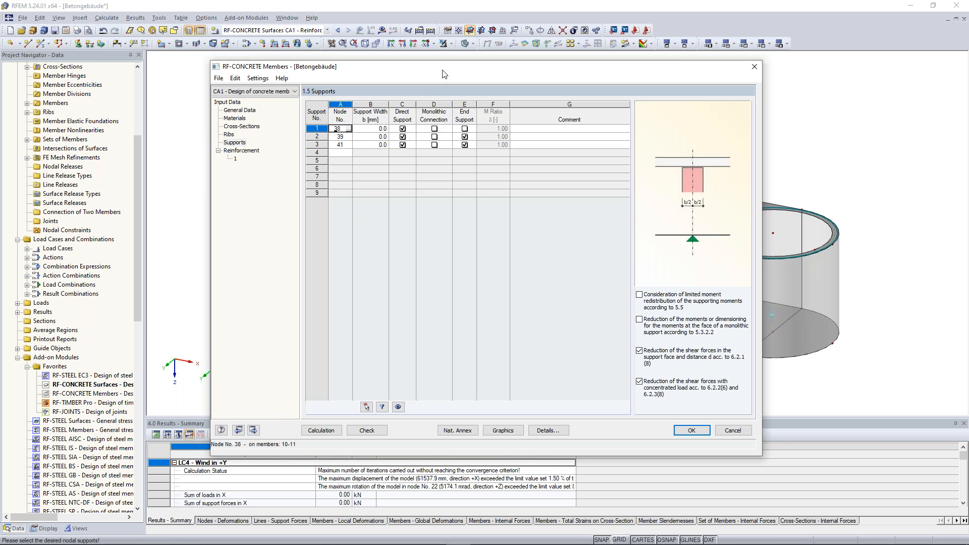
Activate the monolithic connection for the supports at nodes 38, 39 and 41
left_click_drag(442, 69, 460, 271)
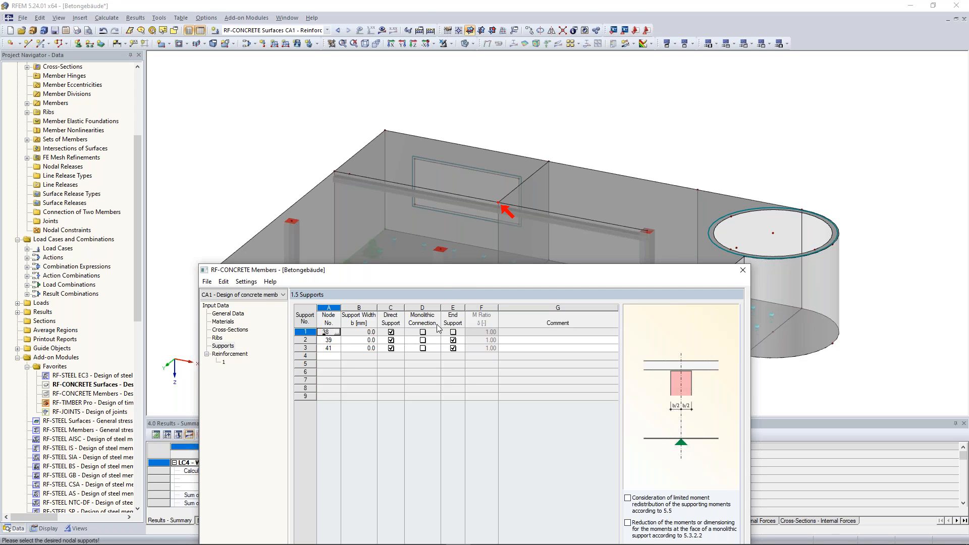
left_click_drag(446, 271, 446, 238)
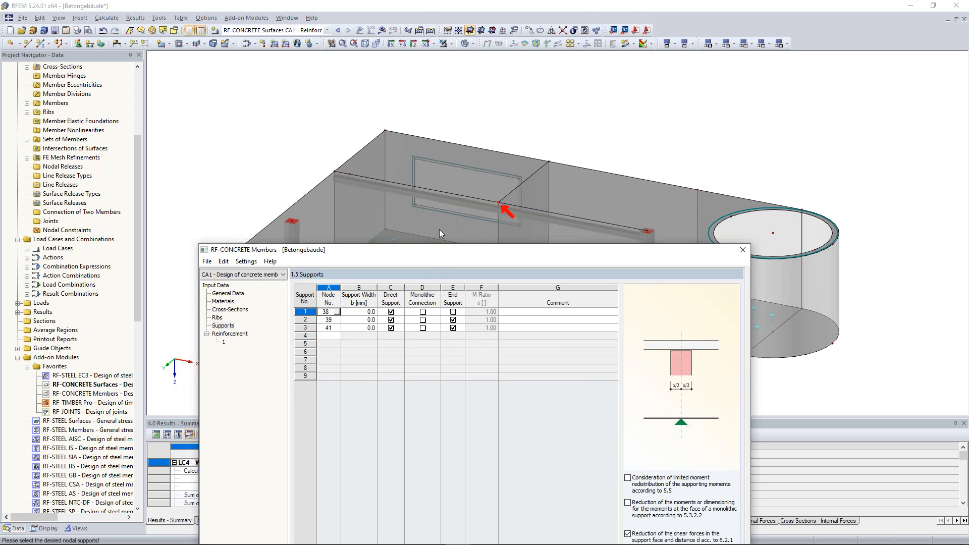
left_click(423, 312)
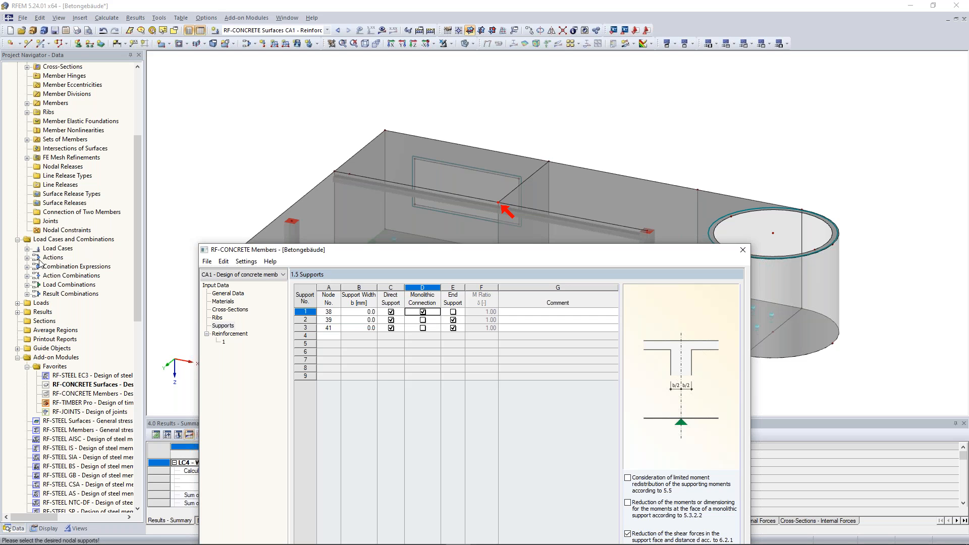
left_click(423, 320)
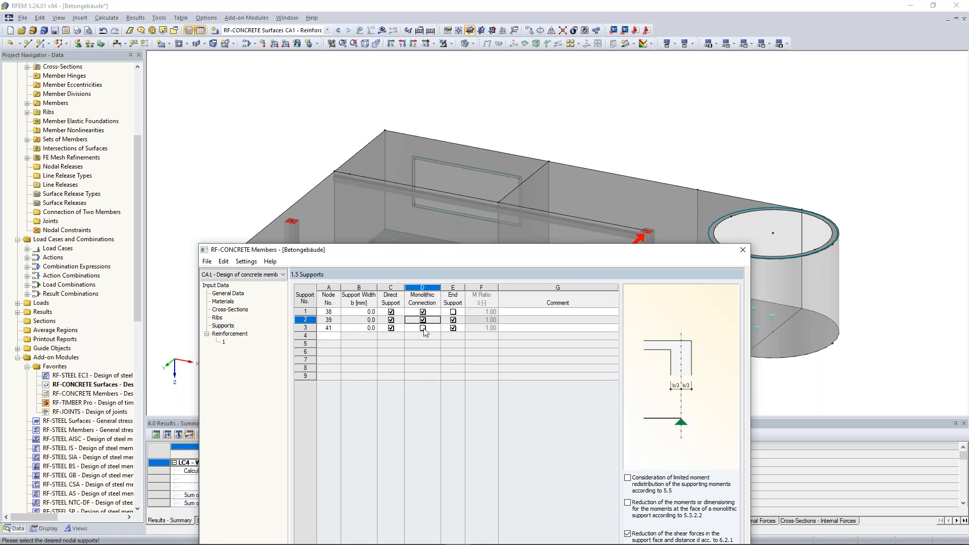
left_click(423, 328)
left_click_drag(526, 252, 519, 55)
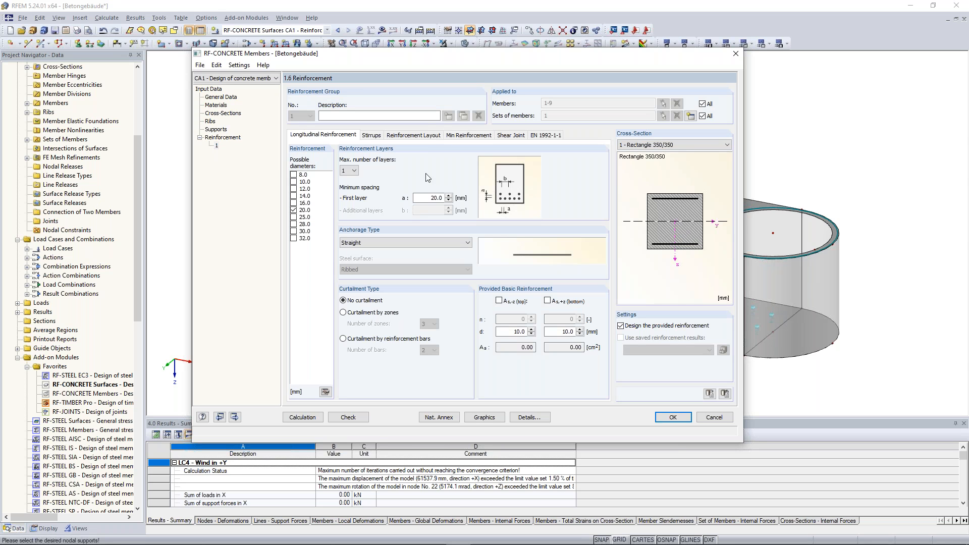
Name reinforcement group 1 Downstand Beam and apply it only to set of members 1, removing members 1-9
left_click(418, 115)
type("Downstand ")
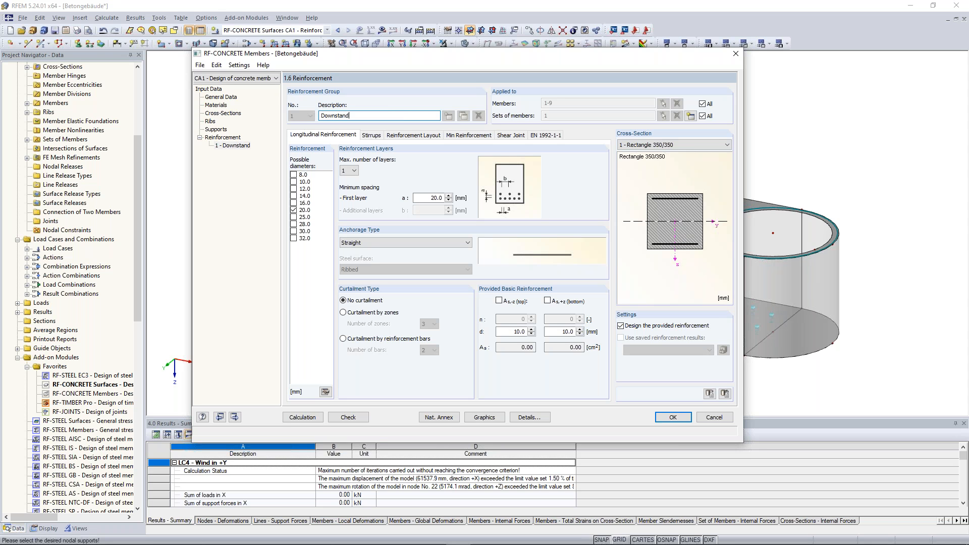
type("Beam")
left_click(701, 104)
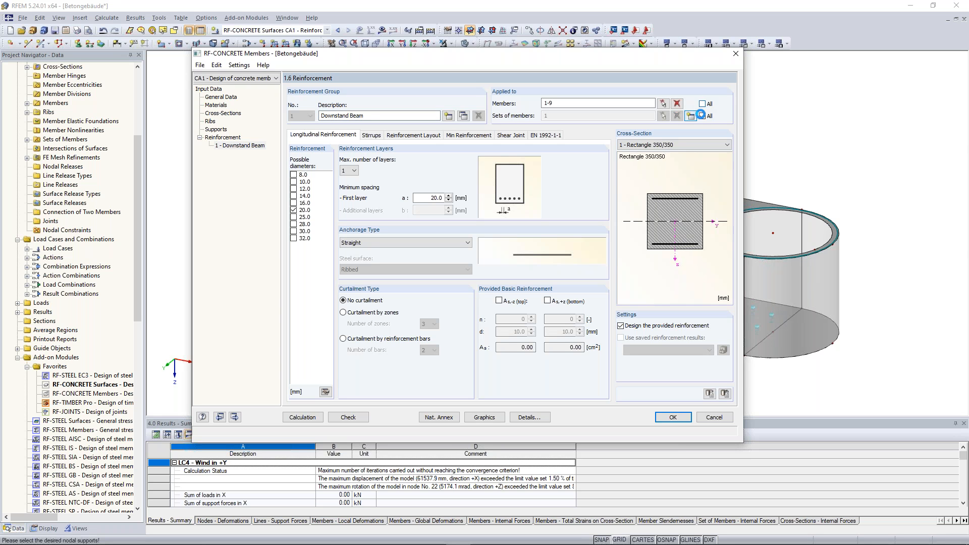
left_click(702, 117)
left_click(663, 117)
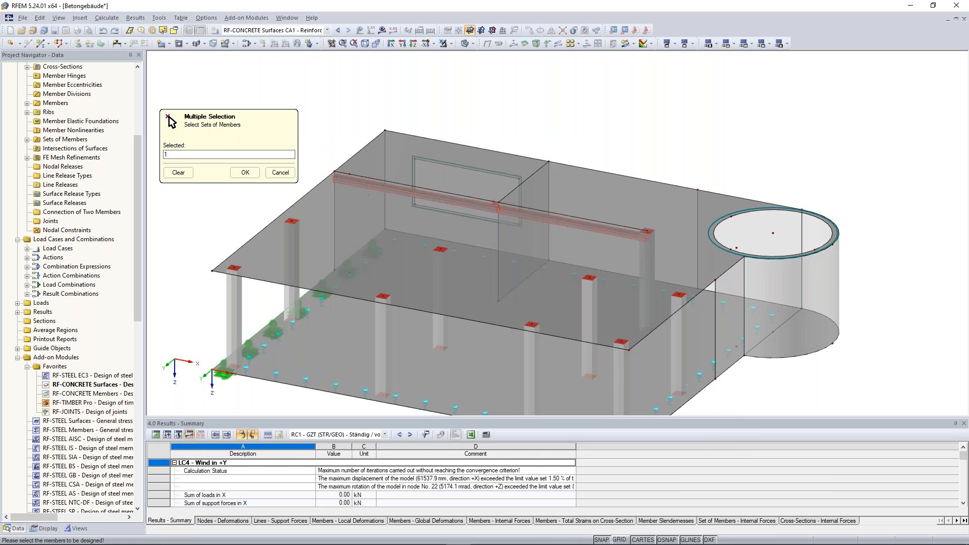
left_click(246, 173)
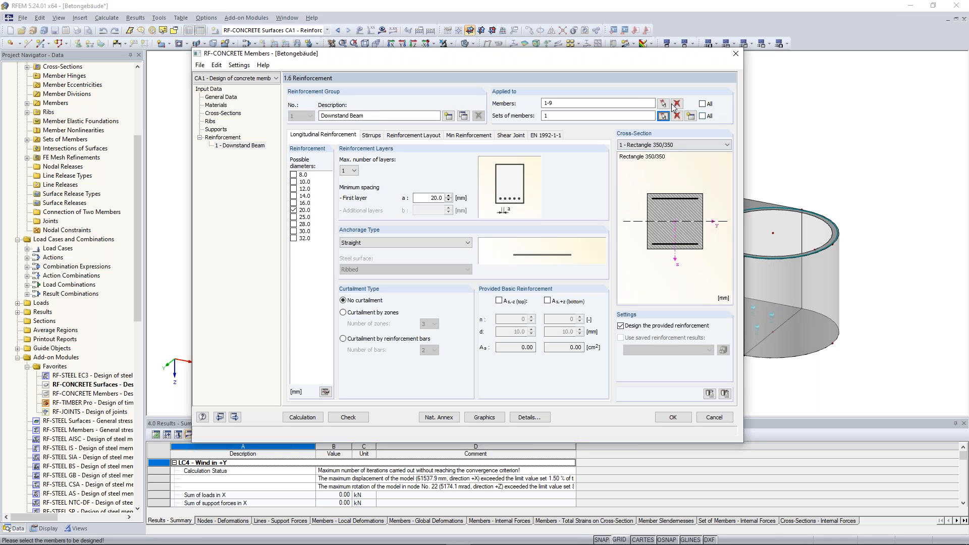
left_click(677, 104)
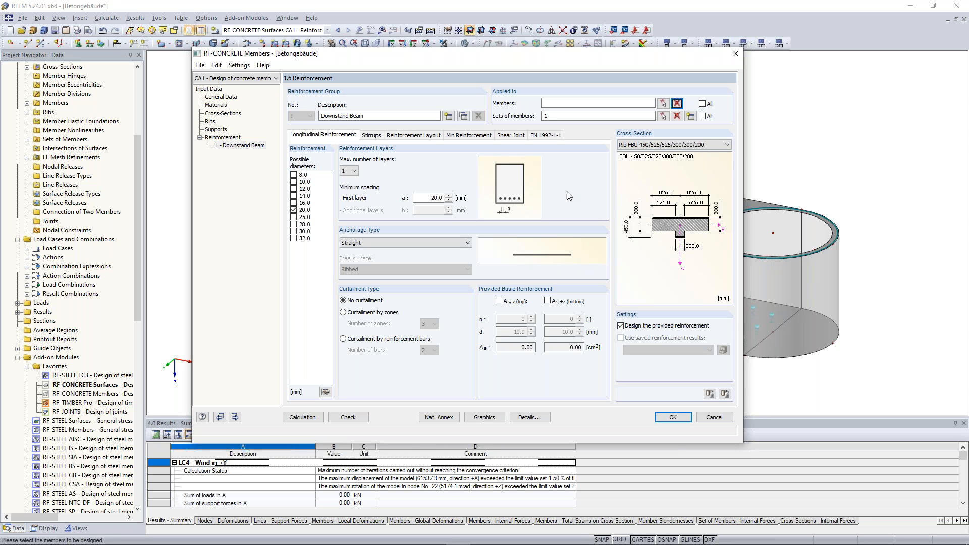
Allow longitudinal bar diameters of 16, 20 and 25 mm, with one reinforcement layer at most and straight anchorage
left_click(293, 208)
left_click(293, 202)
left_click(293, 209)
left_click(293, 217)
left_click(355, 172)
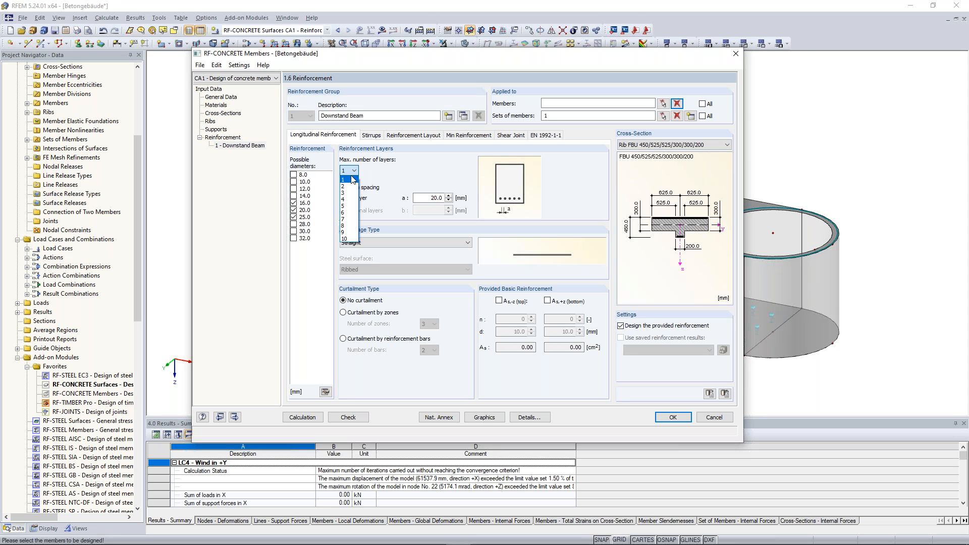
left_click(353, 180)
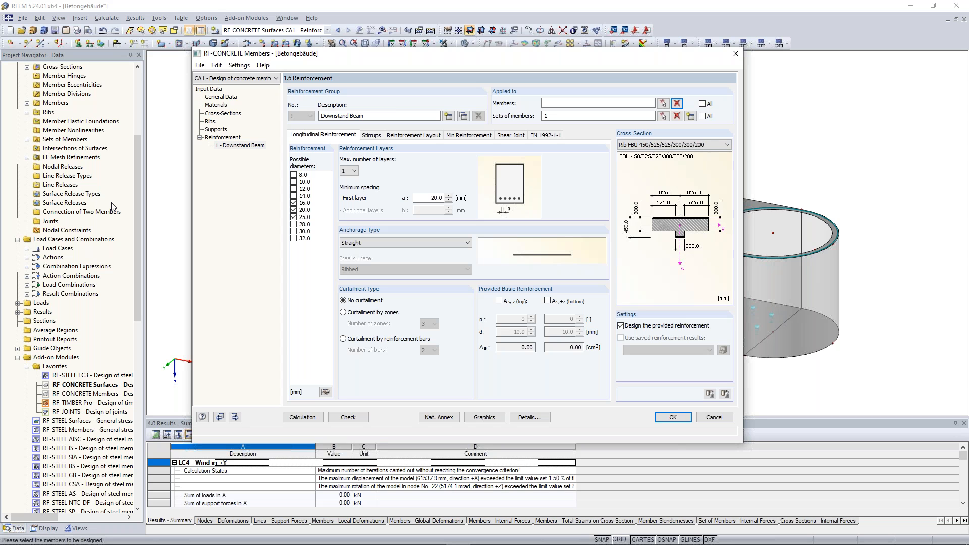
left_click(414, 244)
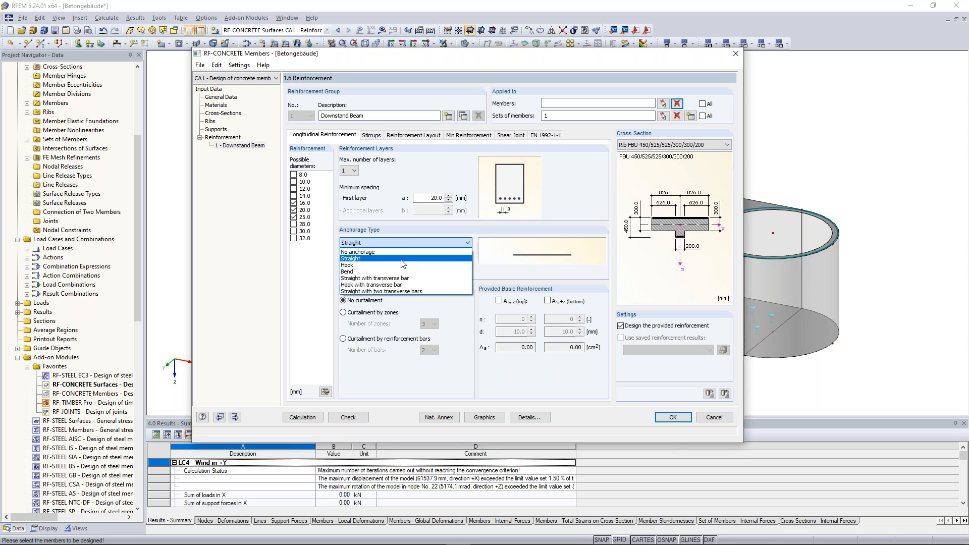
left_click(402, 259)
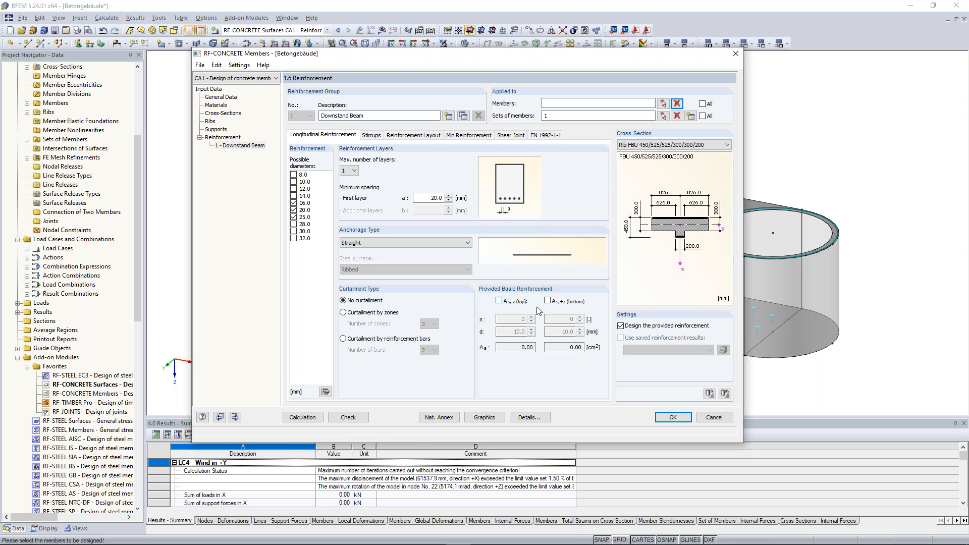
Use a defined stirrup spacing of 50 - 300 mm in 50 mm increments for the downstand beam's stirrups
left_click(374, 137)
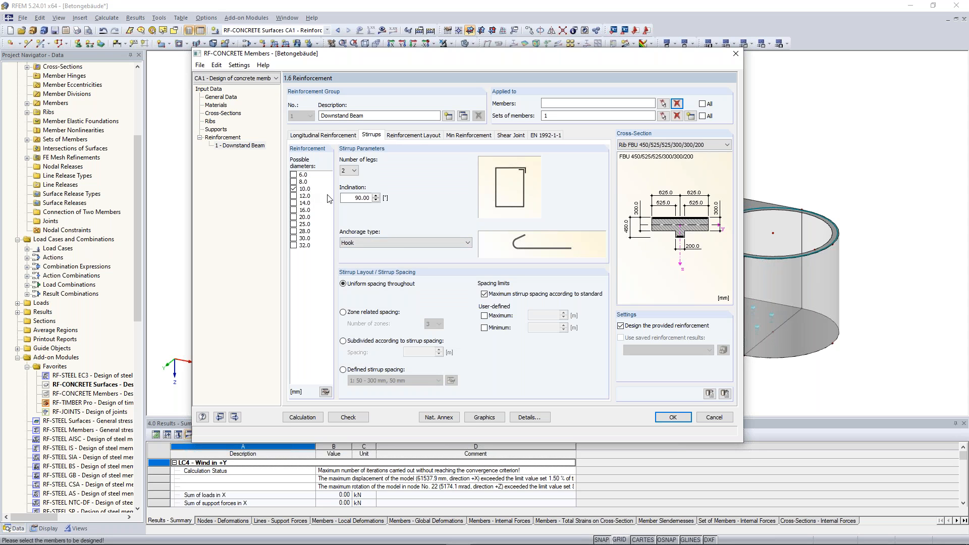
double_click(374, 198)
left_click(350, 199)
left_click(376, 197)
left_click(353, 199)
left_click(378, 372)
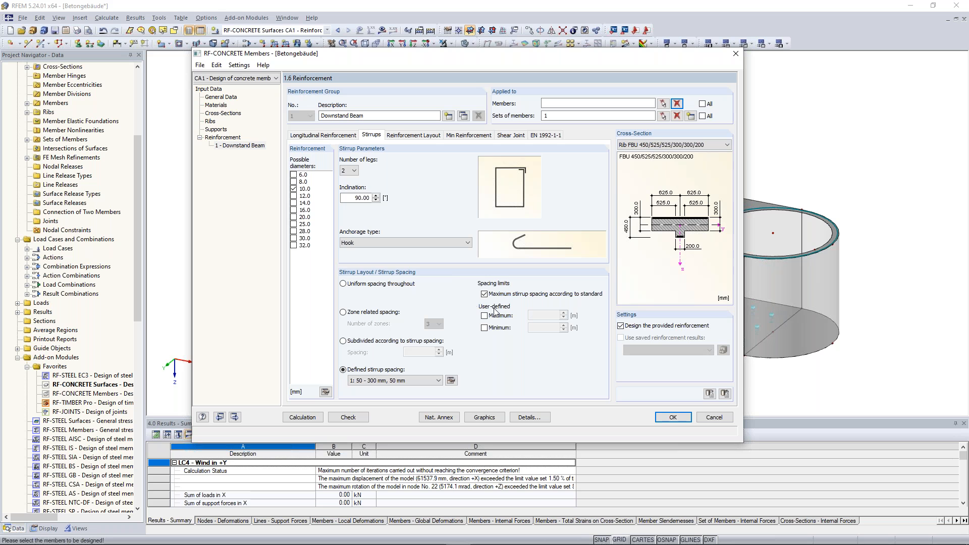
Turn off even distribution of the reinforcement over the complete slab width and check the concrete covers in the reinforcement layout
left_click(412, 137)
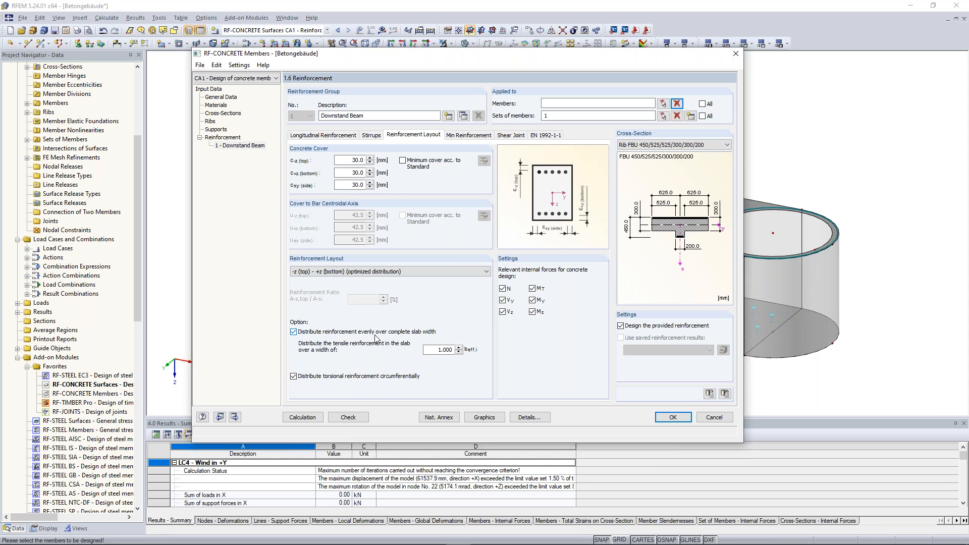
left_click(294, 332)
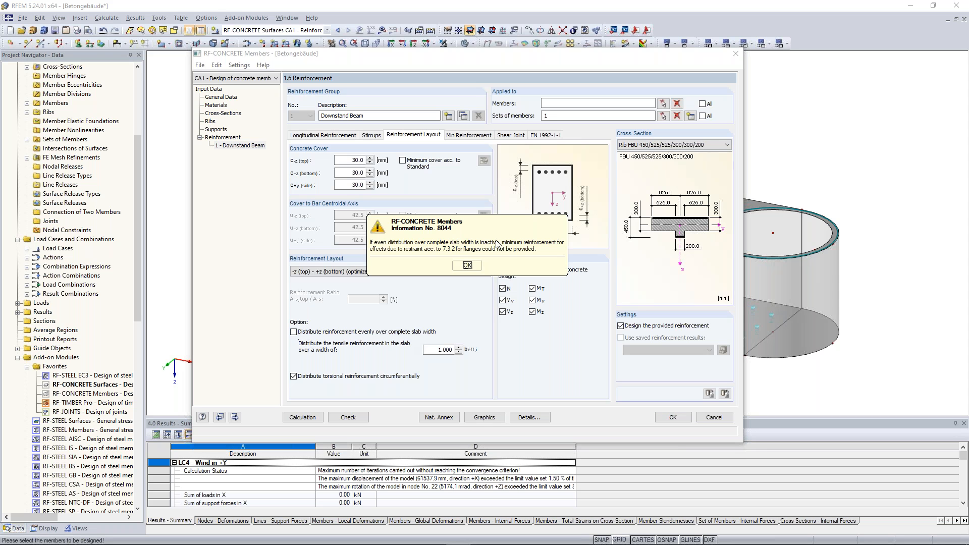
left_click(470, 268)
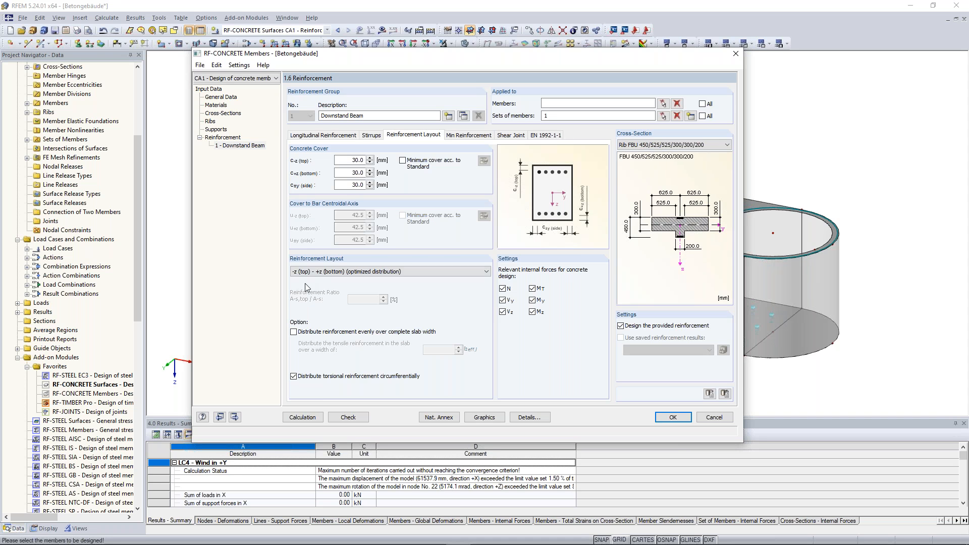
left_click(353, 160)
key("Tab")
key("Tab")
left_click(348, 187)
Check the minimum reinforcement, shear joint and EN 1992-1-1 settings of the group, and run the design calculation
left_click(463, 137)
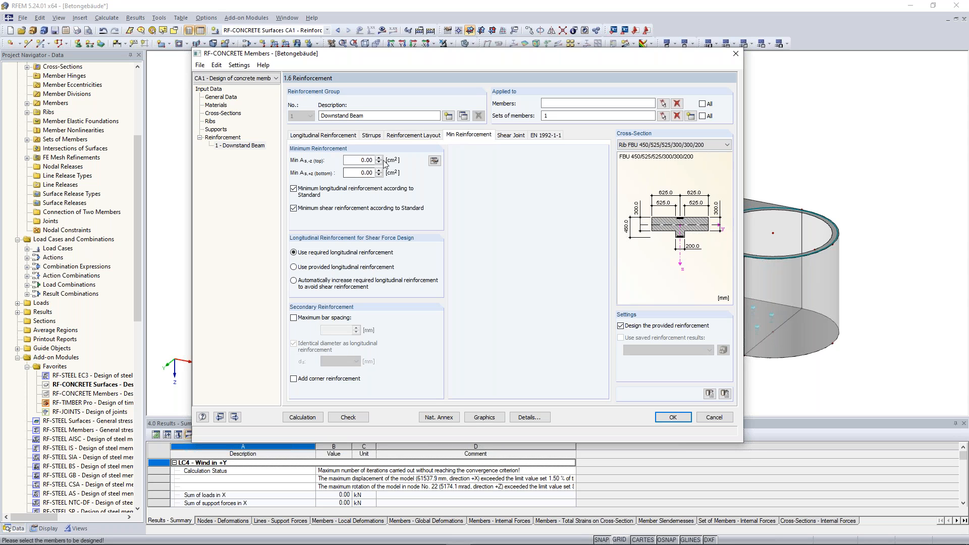
left_click(510, 135)
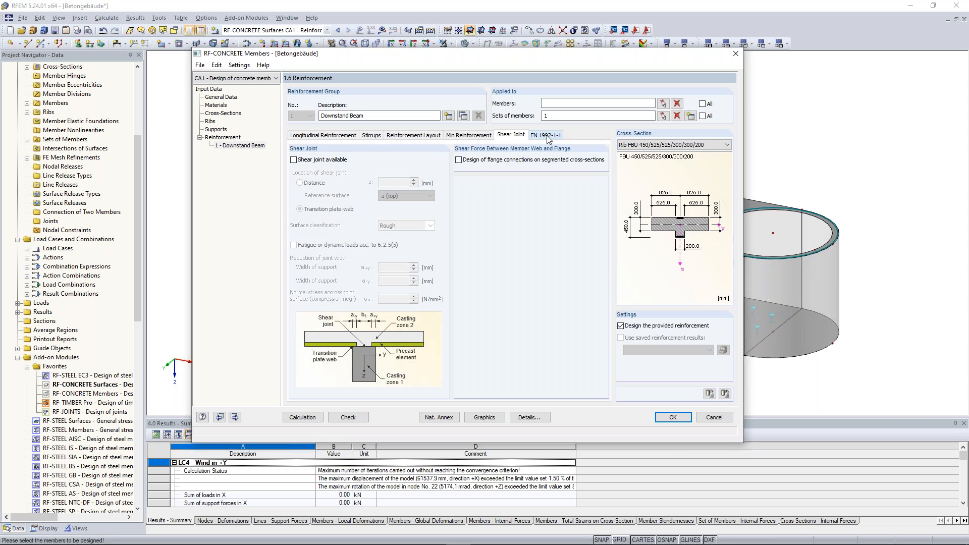
left_click(549, 137)
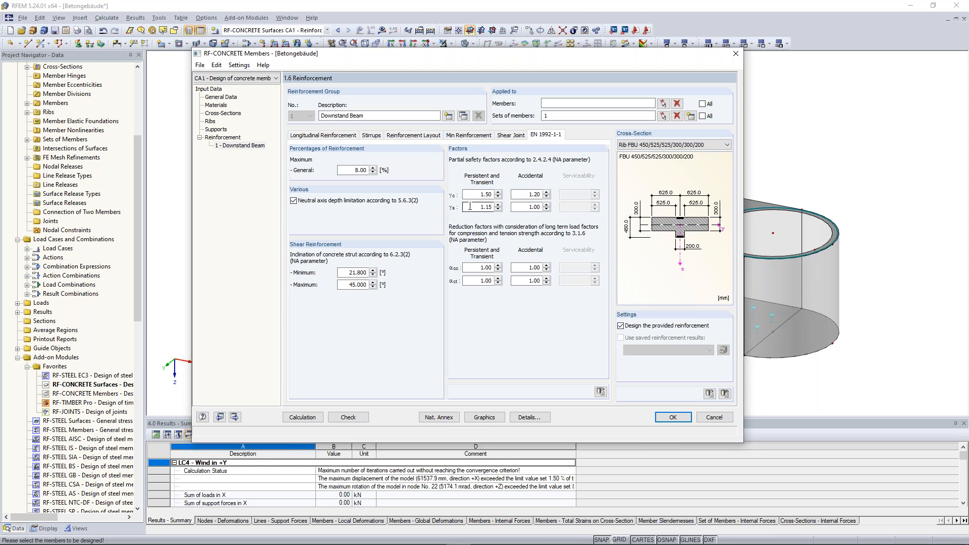
left_click(654, 145)
left_click(654, 144)
left_click(310, 419)
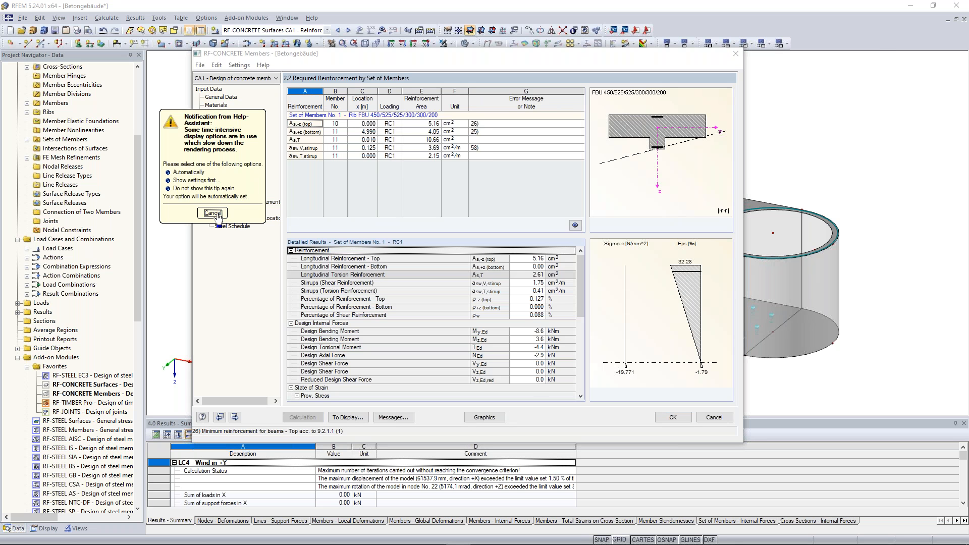
left_click(213, 213)
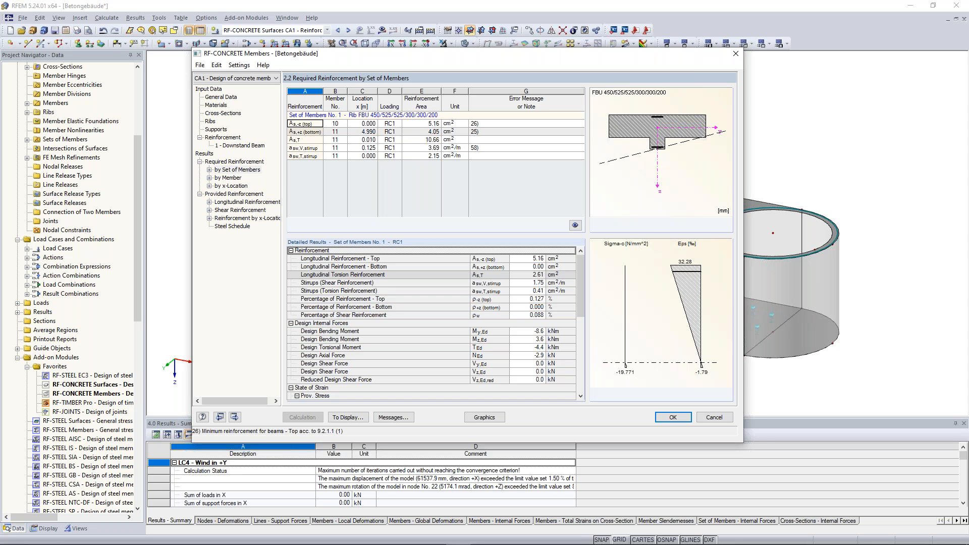
Examine the required top, torsional and stirrup reinforcement of set of members 1 together with its detailed results
left_click(417, 131)
left_click(416, 124)
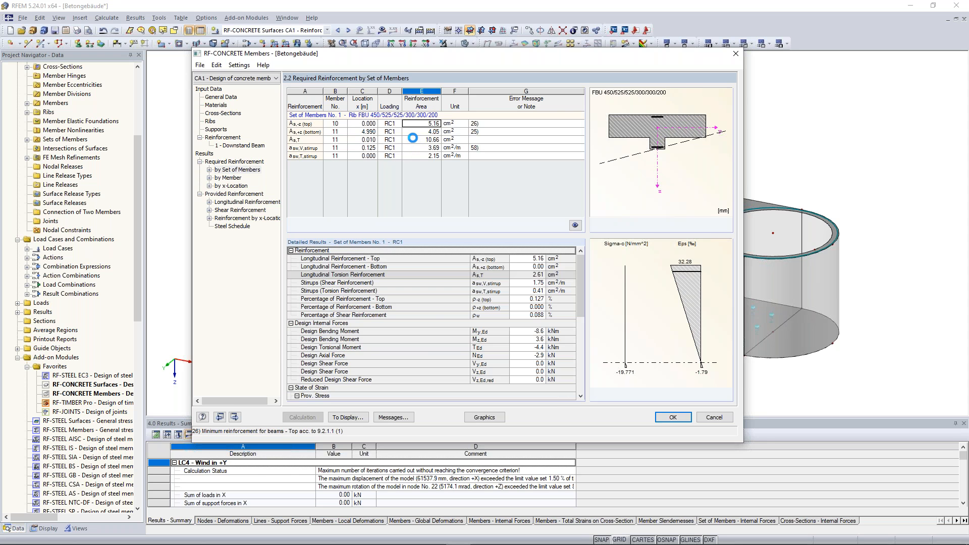
left_click(413, 139)
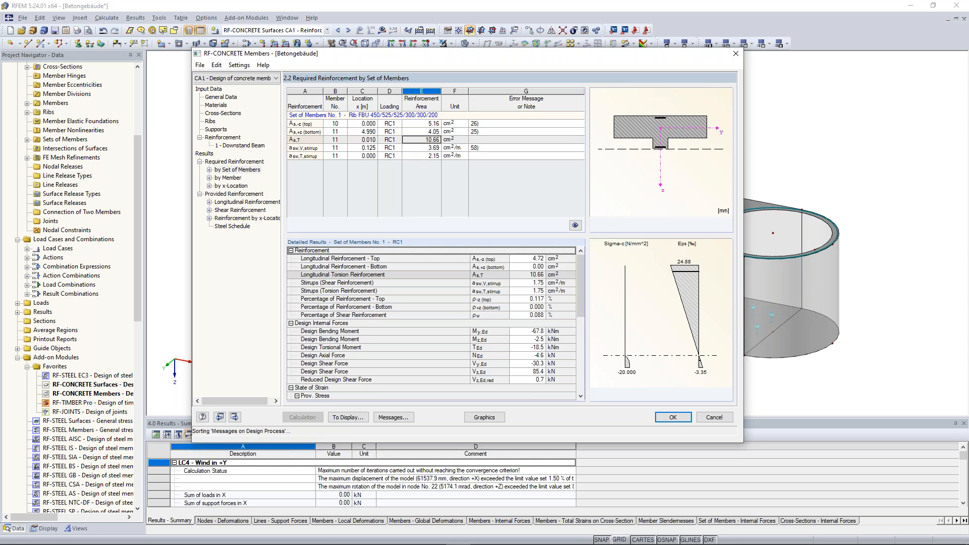
left_click(424, 148)
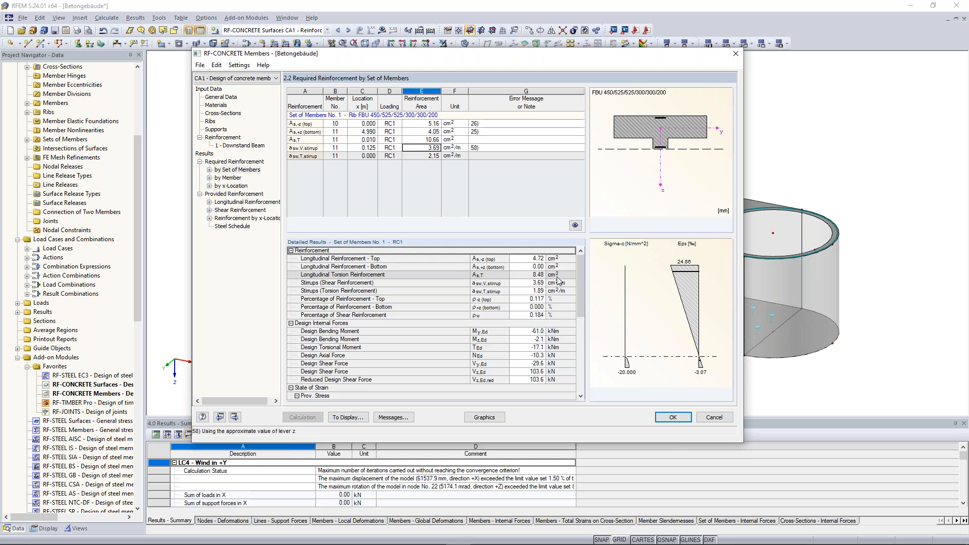
key("Down")
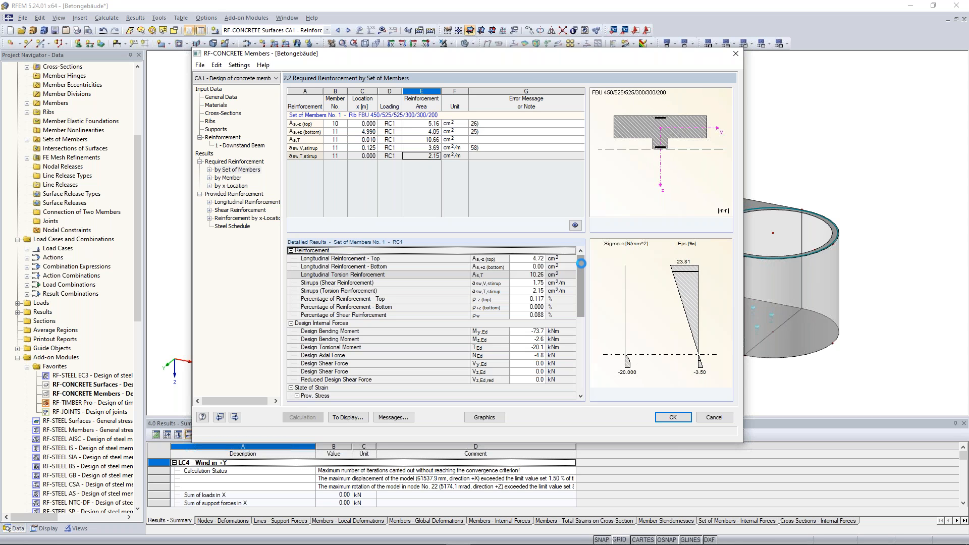
scroll(582, 303, "down", 4)
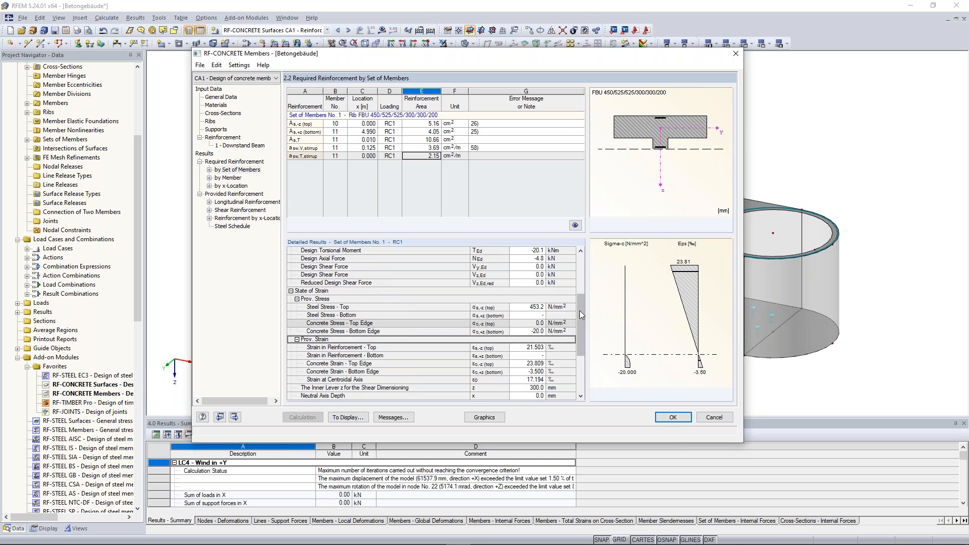
scroll(579, 312, "up", 2)
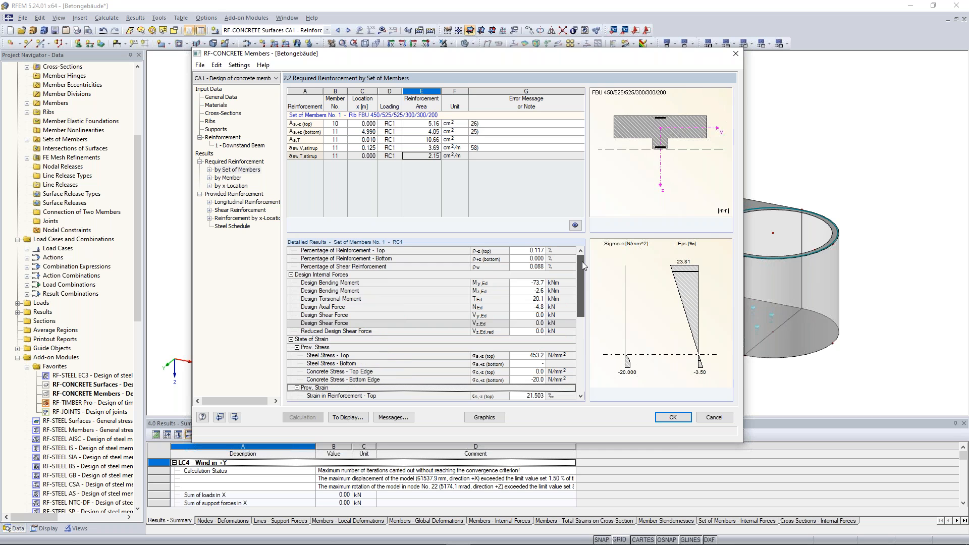
scroll(582, 262, "up", 2)
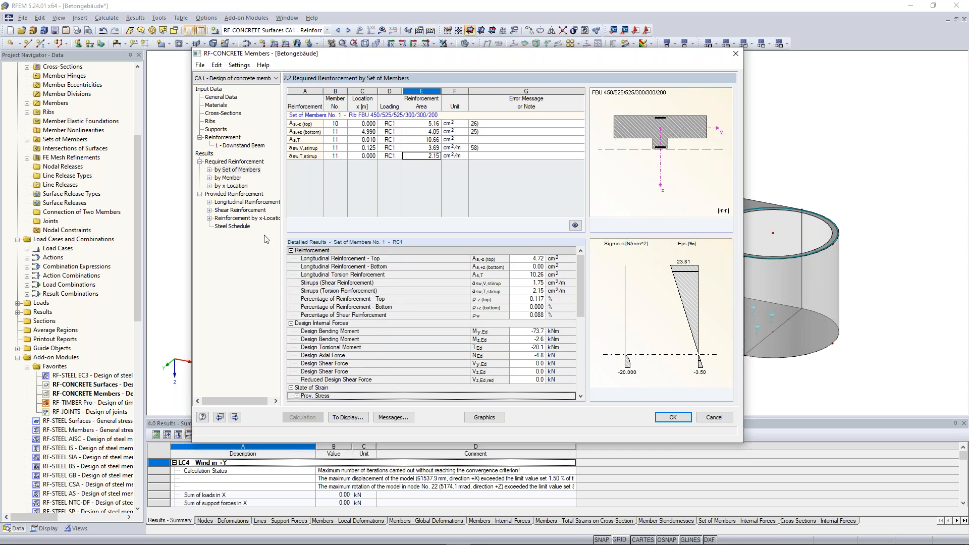
Inspect the provided longitudinal bars in a 3D view of the downstand beam, as well as its provided shear reinforcement
left_click(225, 203)
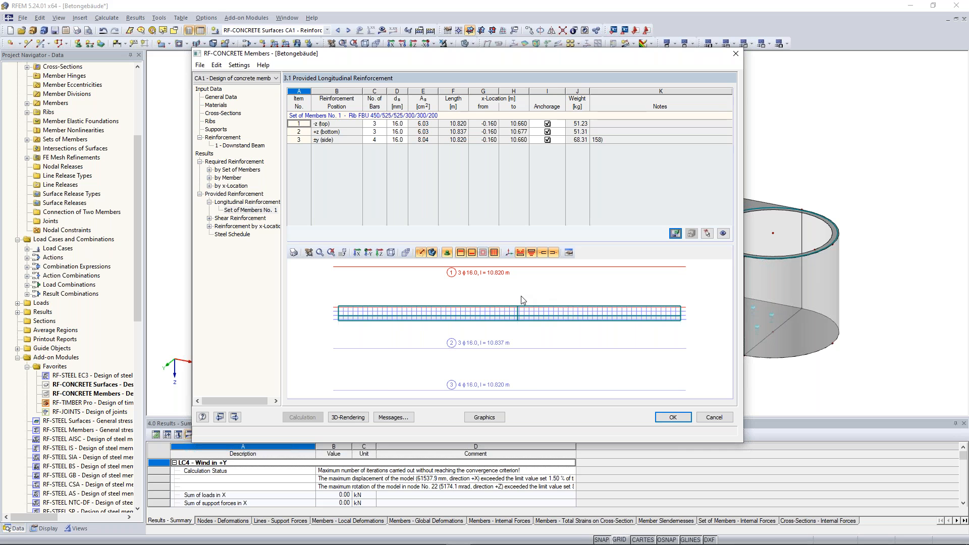
middle_click_drag(523, 299, 540, 287)
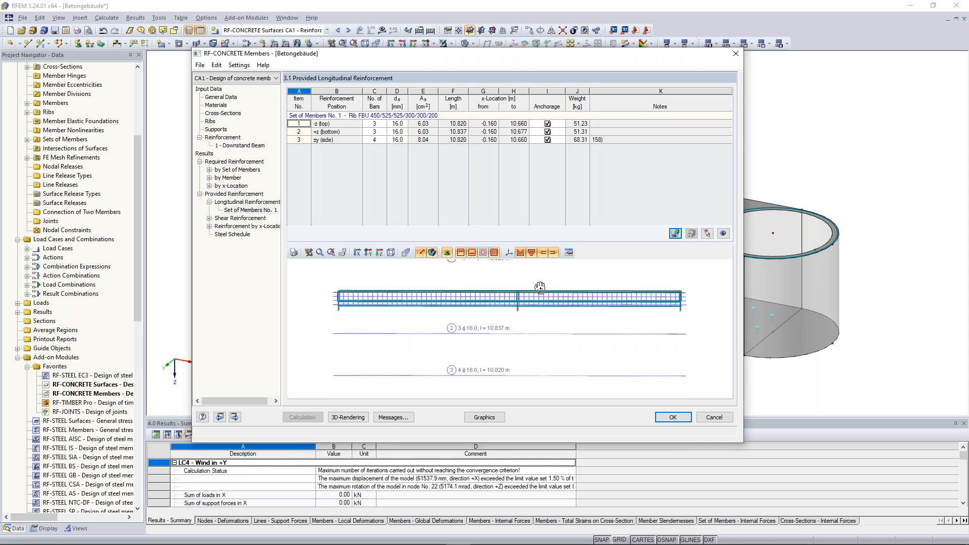
middle_click_drag(539, 287, 497, 293, "ctrl")
scroll(505, 294, "down", 4)
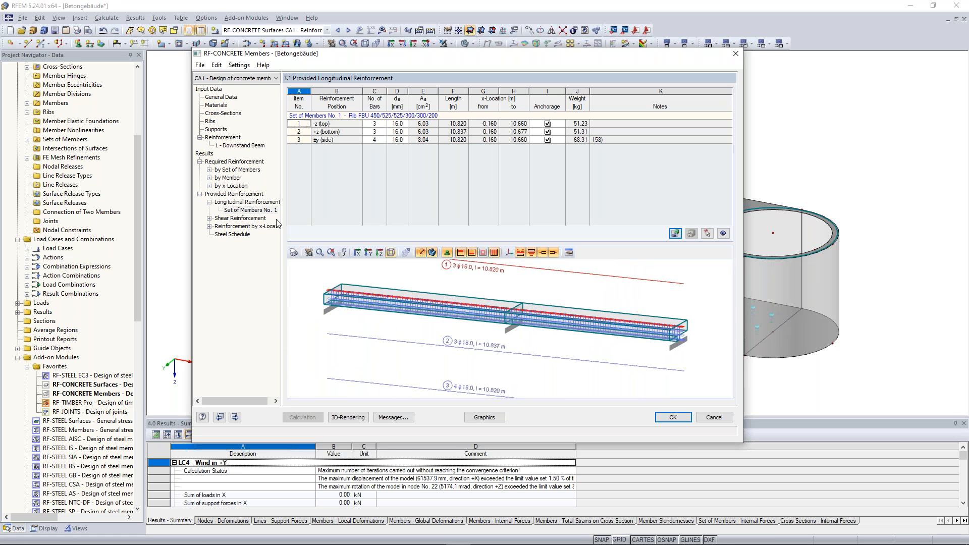
left_click(216, 219)
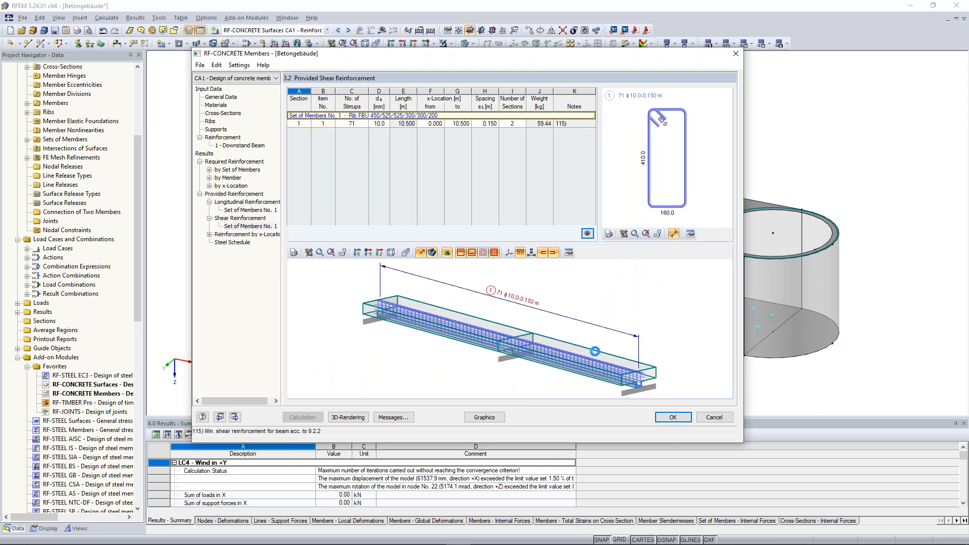
left_click_drag(632, 339, 512, 414)
Show the design results graphically on the building model, including the provided top and bottom reinforcement, and inspect the beam
left_click(486, 418)
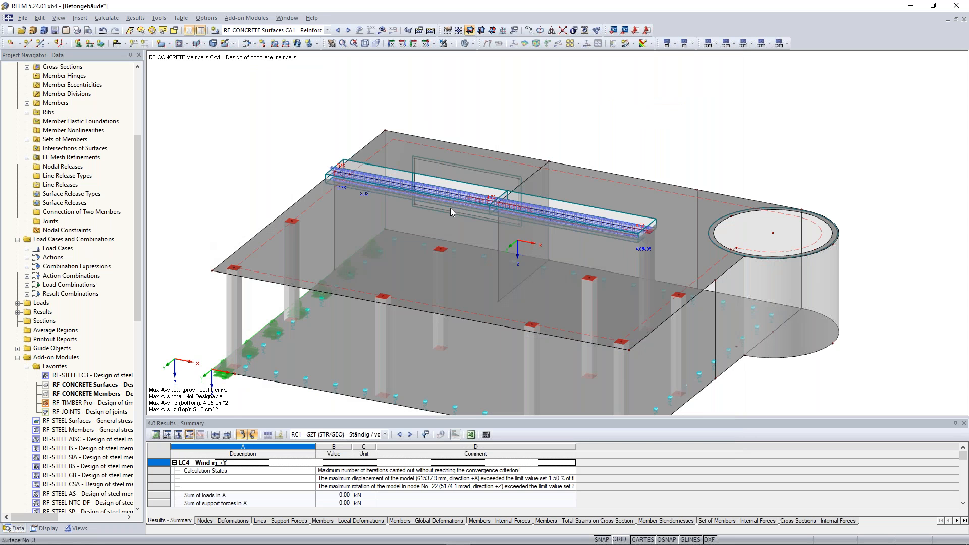
middle_click_drag(591, 149, 656, 230, "ctrl")
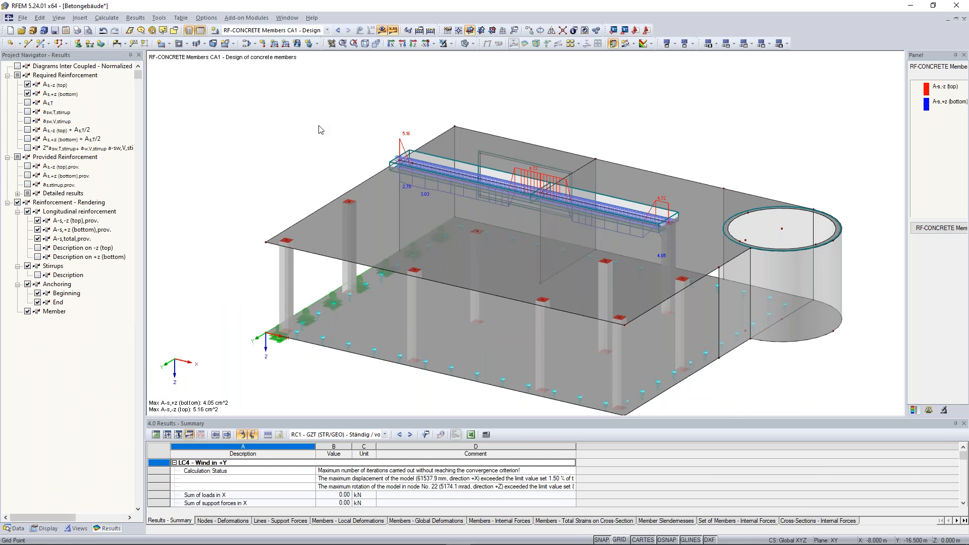
middle_click_drag(319, 130, 478, 170, "ctrl")
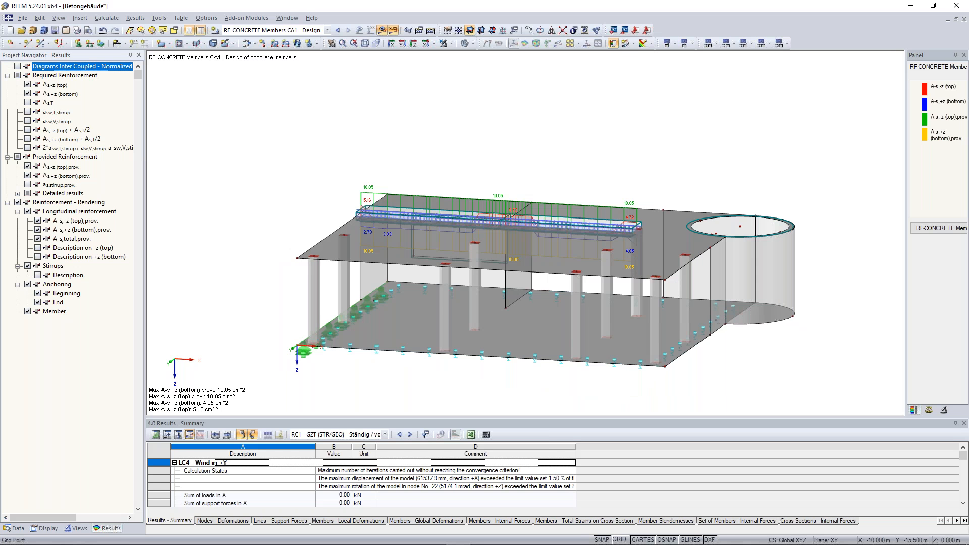
mouse_move(256, 161)
middle_mouse_down("ctrl")
mouse_move(250, 175)
mouse_move(267, 170)
middle_mouse_up("ctrl")
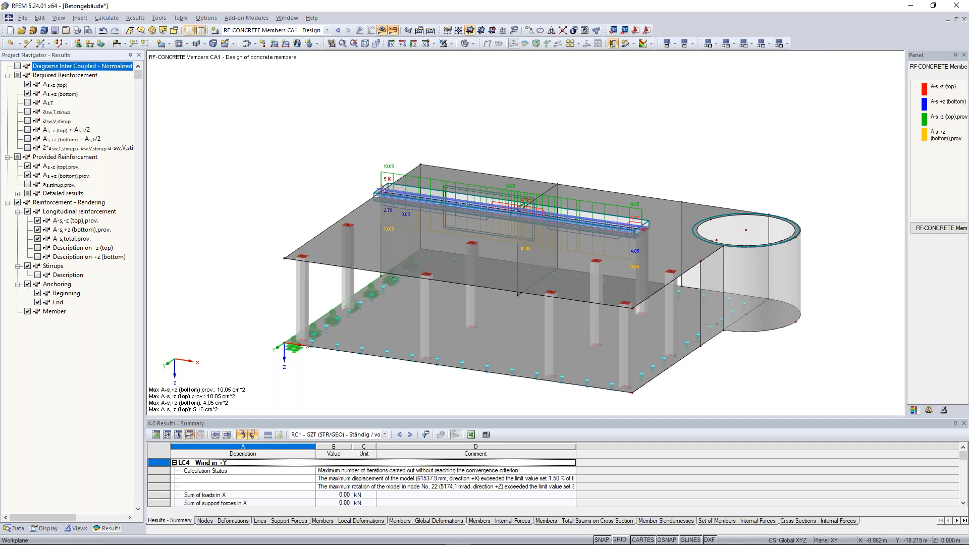
scroll(270, 172, "down", 2)
middle_click_drag(271, 173, 248, 174, "ctrl")
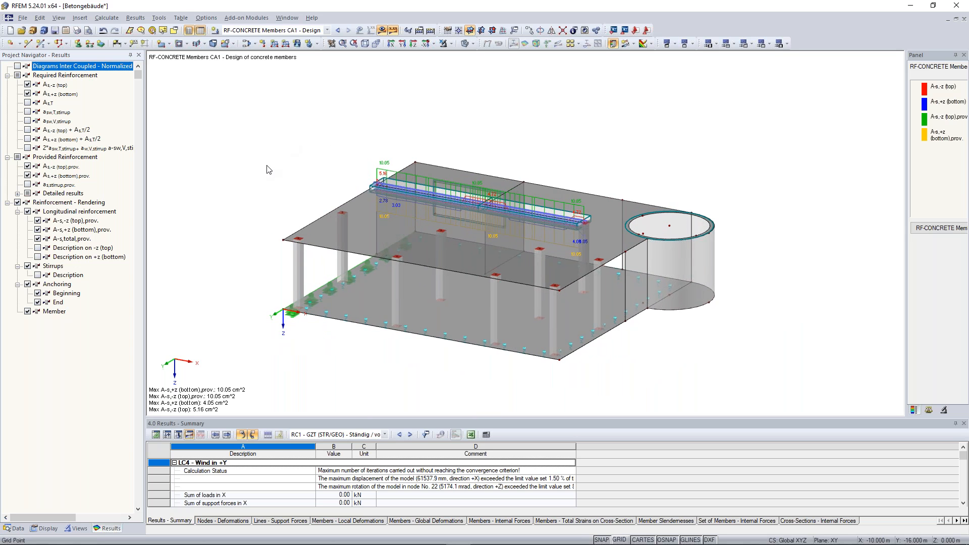
mouse_move(272, 173)
middle_mouse_down("ctrl")
mouse_move(283, 160)
mouse_move(288, 168)
middle_mouse_up("ctrl")
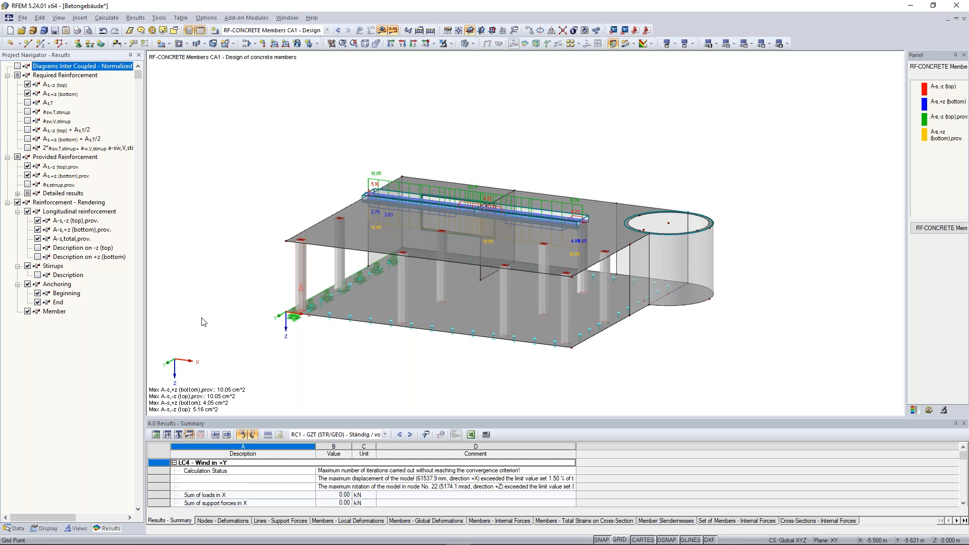
Reopen the RF-CONCRETE Members module and create a new design case 2 named Concrete Columns
left_click(15, 528)
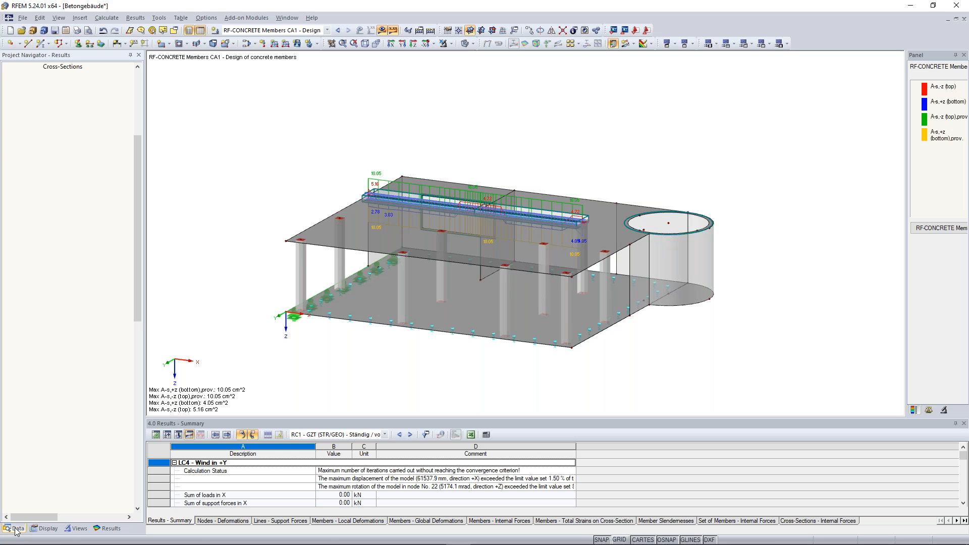
double_click(87, 393)
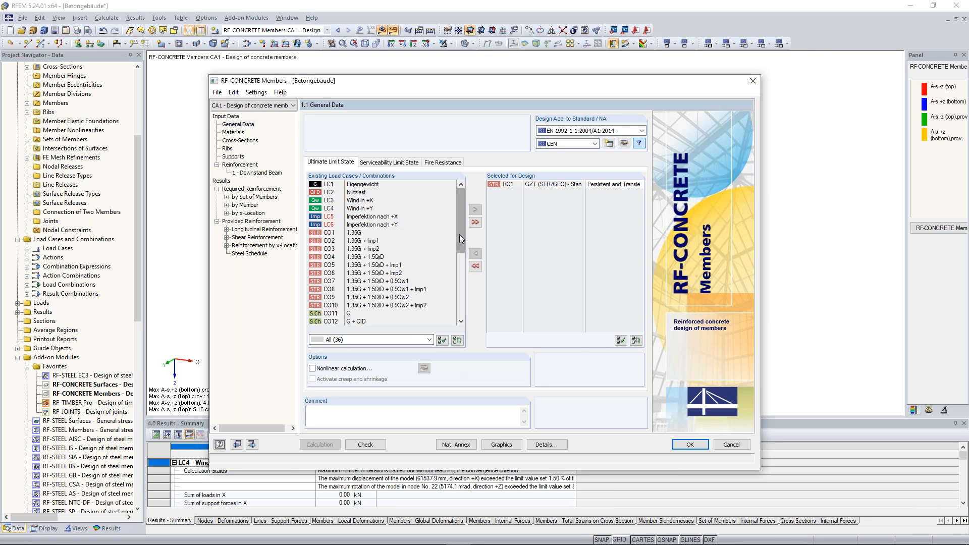
mouse_move(460, 234)
left_mouse_down()
mouse_move(458, 247)
mouse_move(458, 228)
left_mouse_up()
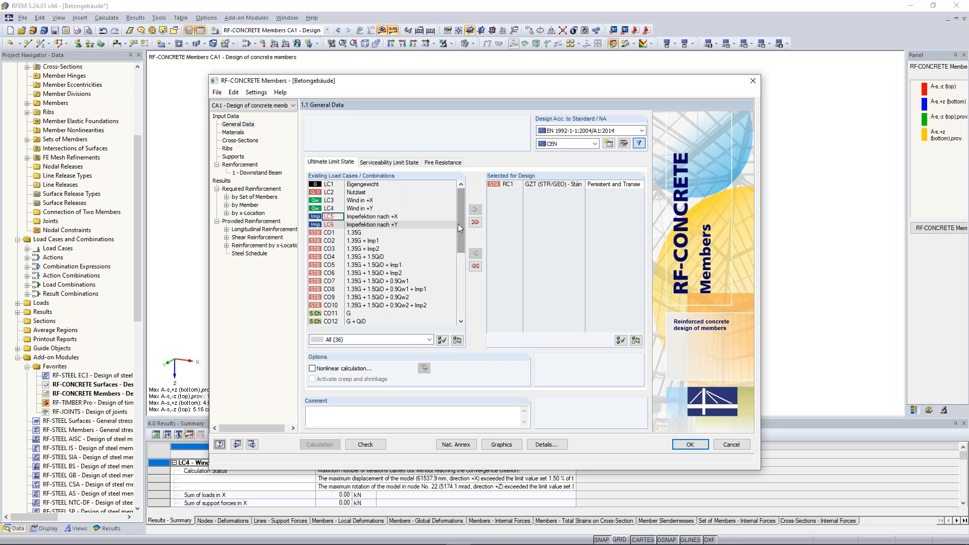
left_click(217, 92)
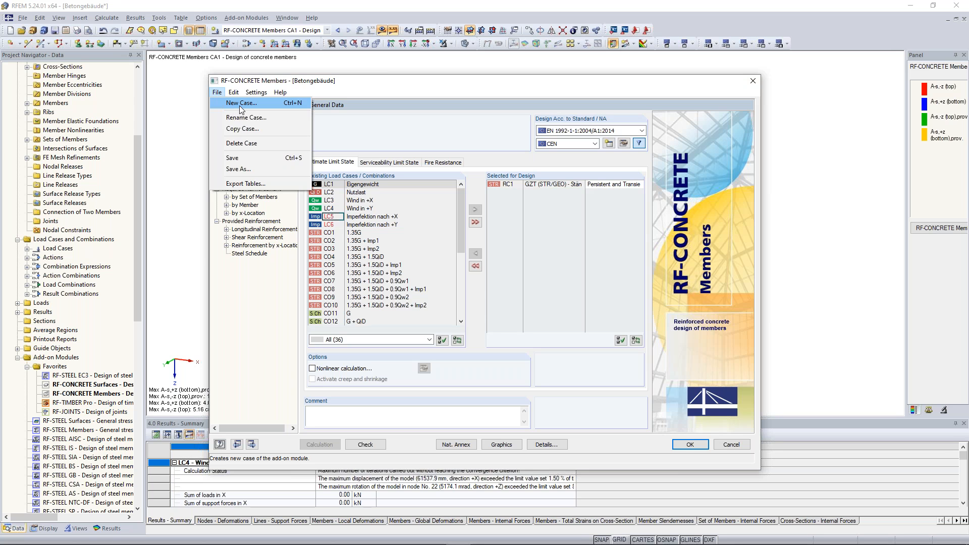
left_click(241, 105)
left_click(435, 271)
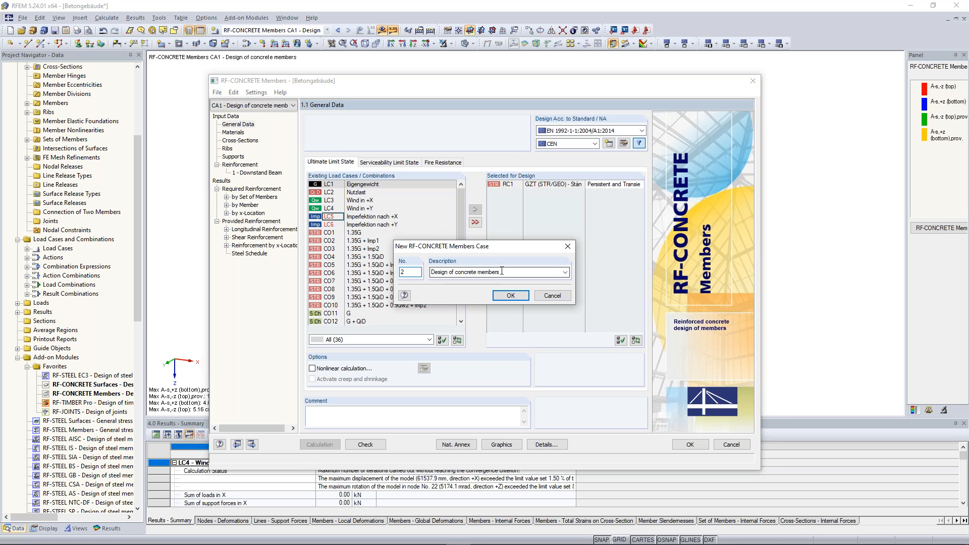
type("Concrete Columns")
left_click(510, 296)
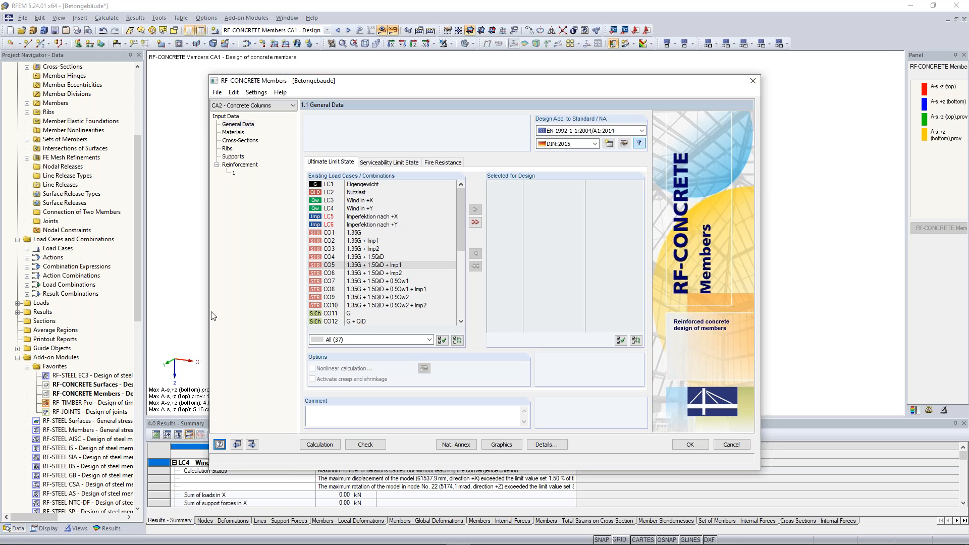
Set the National Annex to CEN and add result combination RC1 to the ultimate limit state design
left_click(587, 146)
left_click(586, 154)
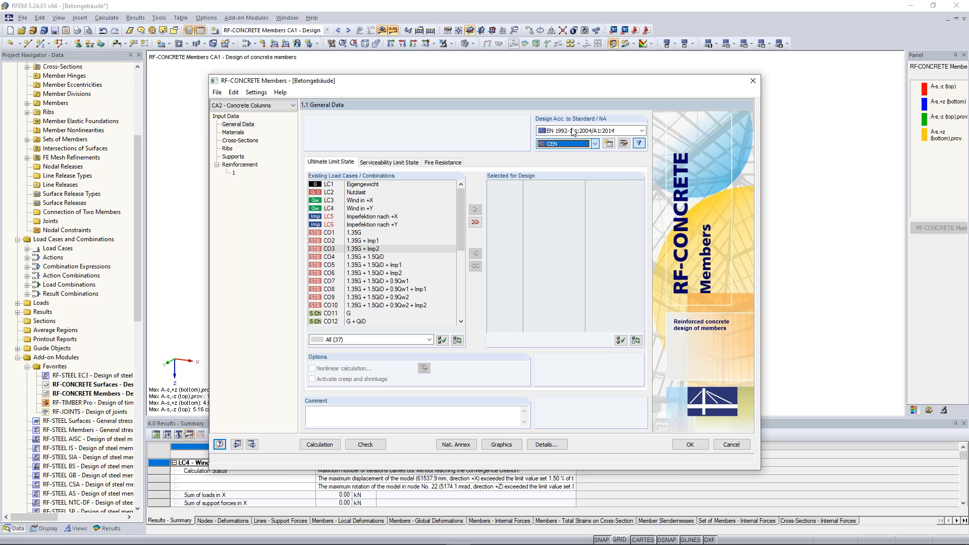
left_click_drag(459, 231, 457, 300)
left_click(384, 305)
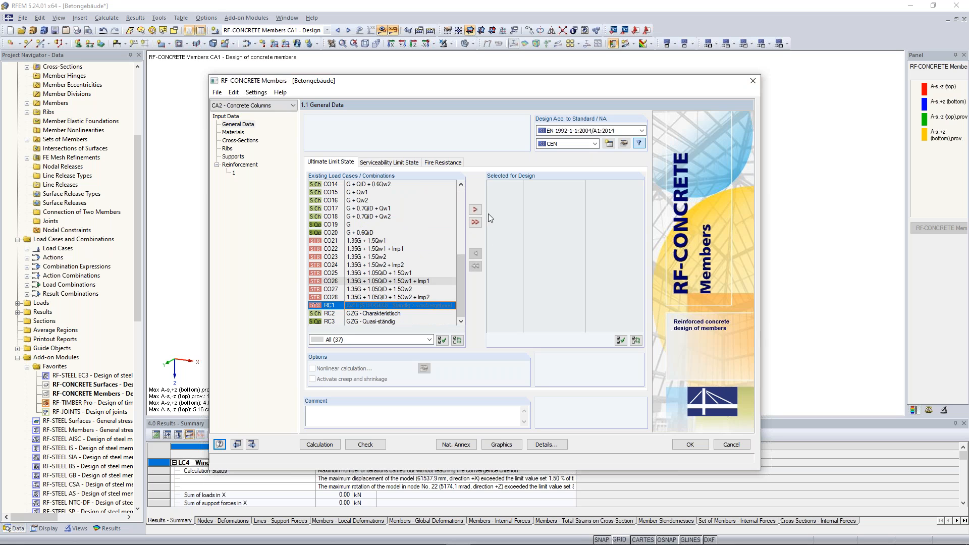
left_click(476, 209)
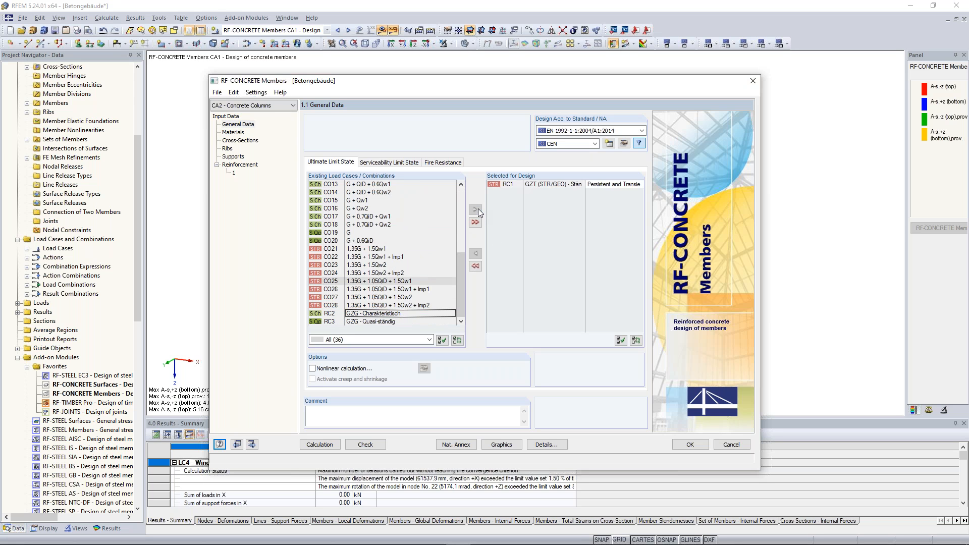
Activate the nonlinear calculation with creep and shrinkage, and review the materials, cross-sections, ribs and supports
left_click(336, 373)
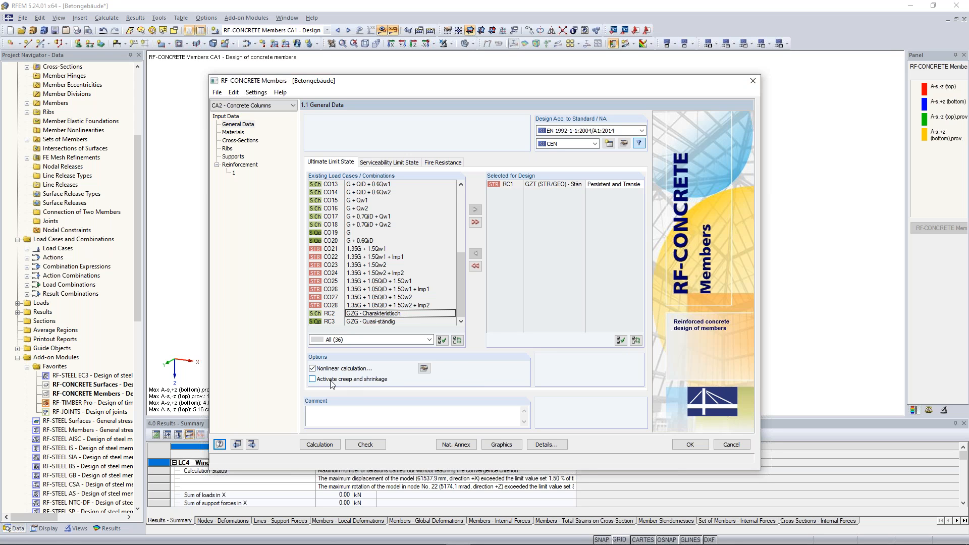
left_click(312, 381)
left_click(233, 133)
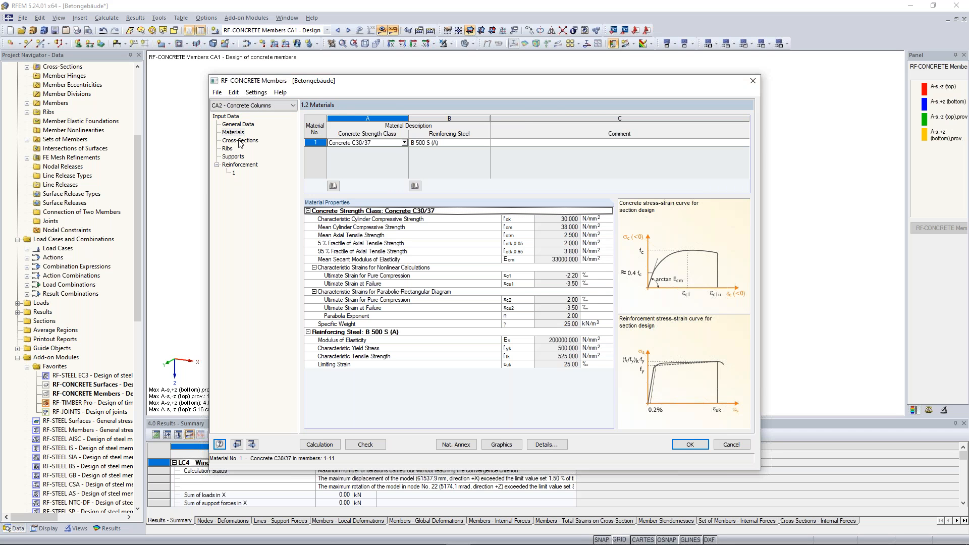
left_click(239, 140)
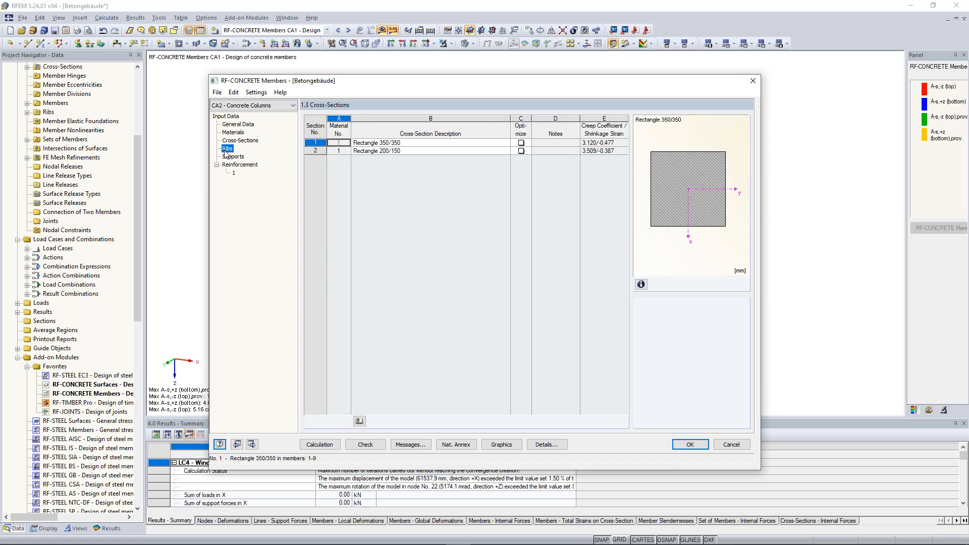
left_click(226, 149)
left_click(233, 157)
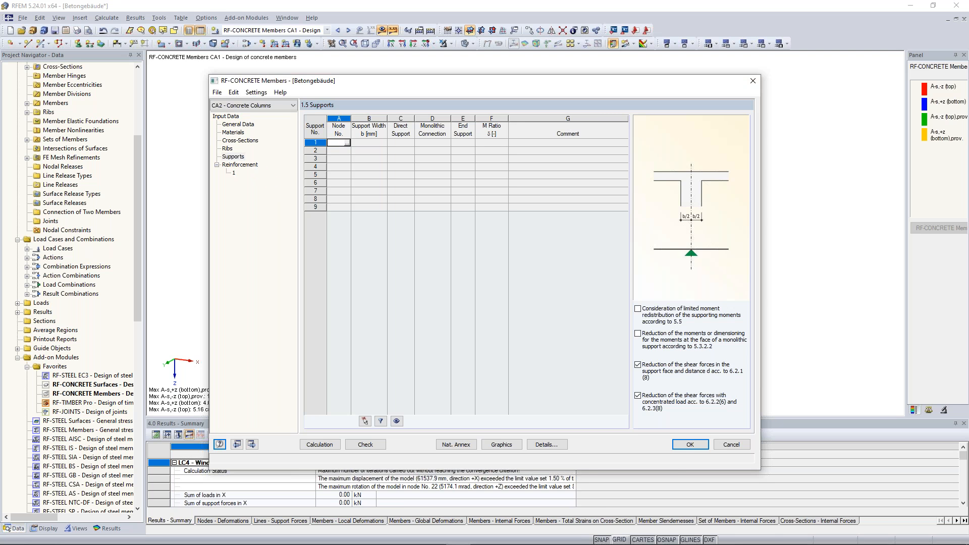
Allow 25 mm bars as an additional diameter for the longitudinal reinforcement of group 1
left_click(233, 172)
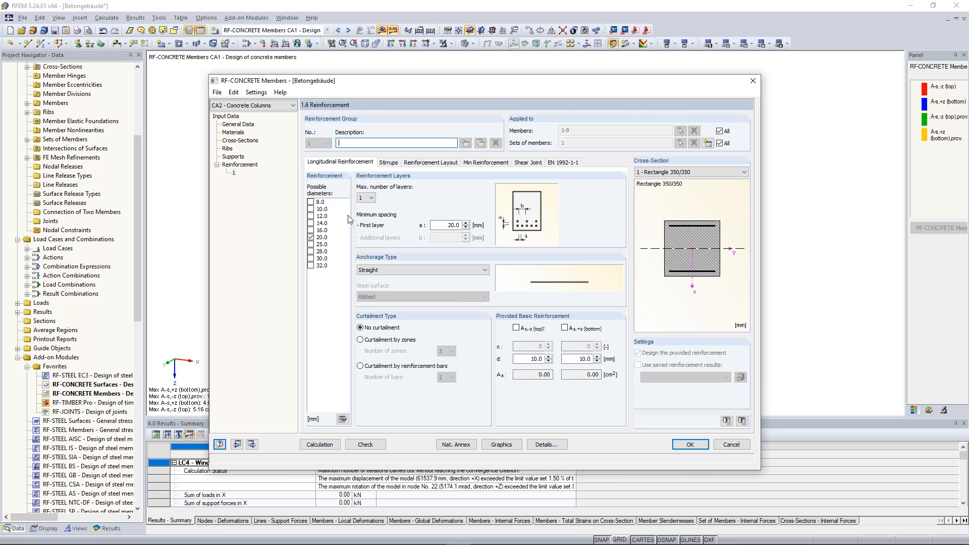
left_click(310, 244)
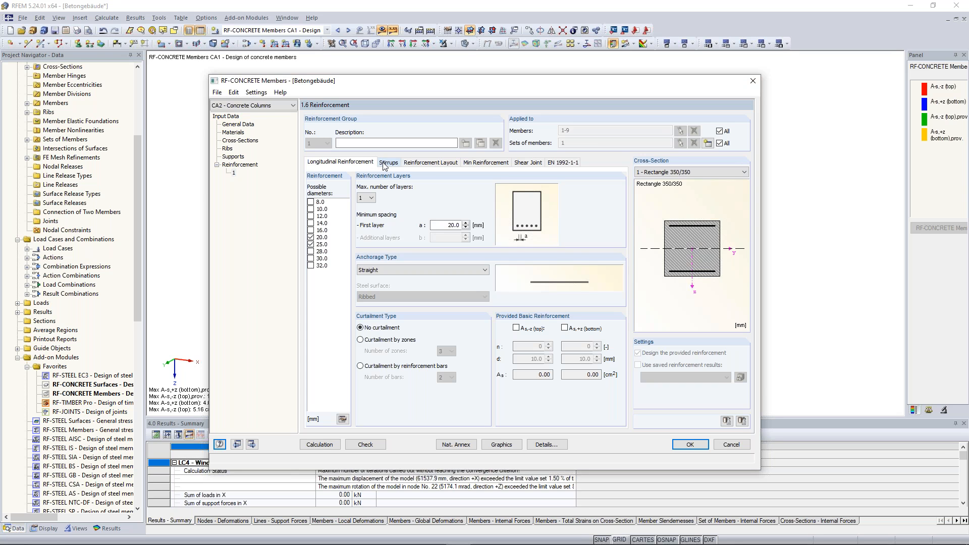
Describe the reinforcement group as Concrete Columns and remove all sets of members from it
left_click(720, 143)
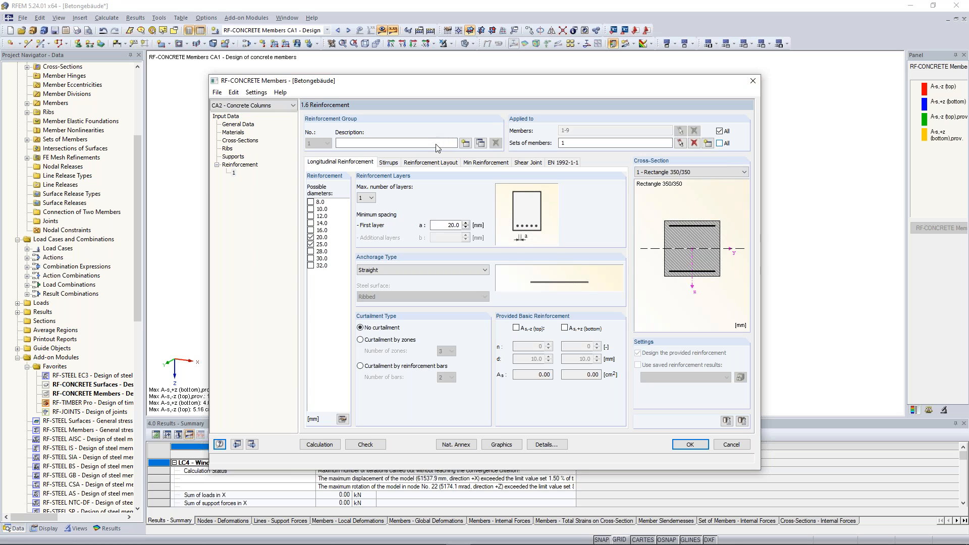
left_click(437, 146)
type("Concrete Columns")
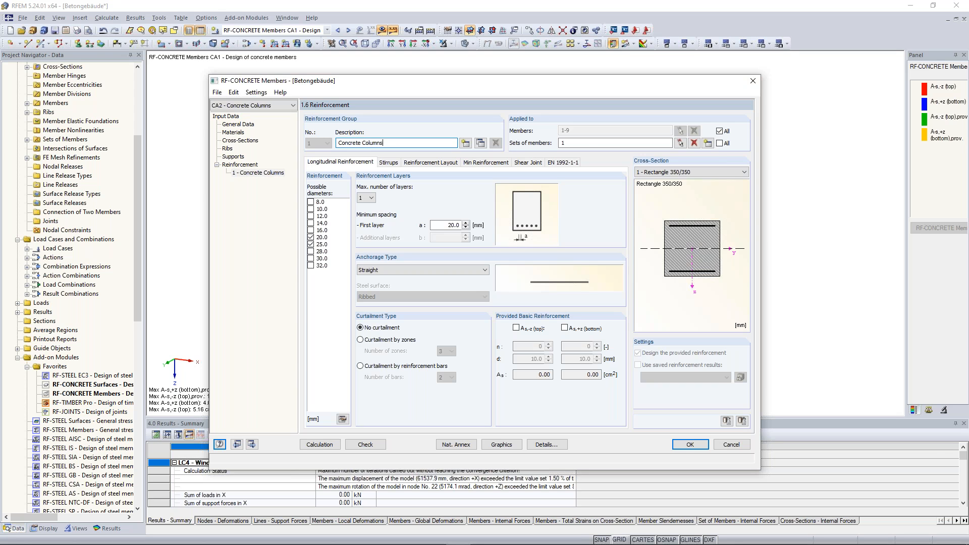
left_click(694, 143)
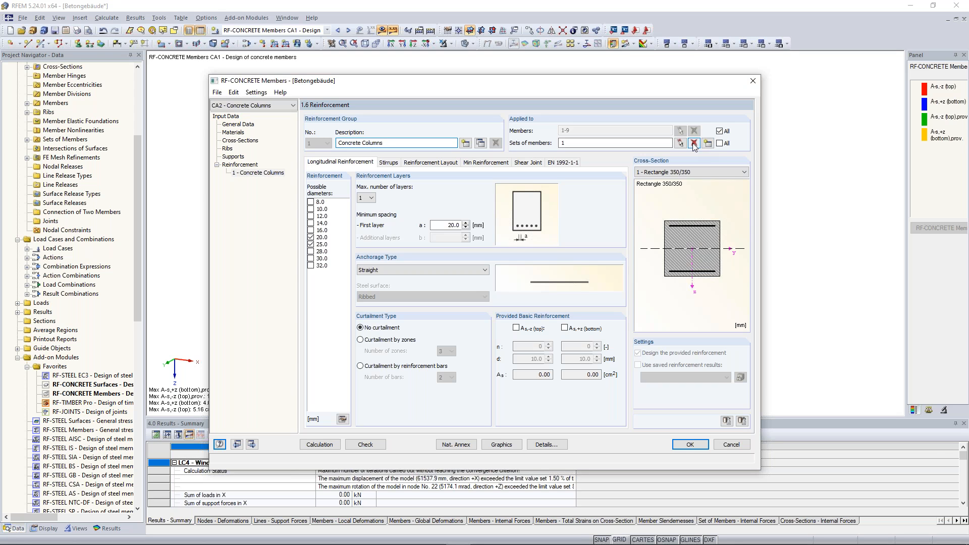
Apply the reinforcement group only to columns 1-9, isolating the Rectangle 350/350 members and picking them in the model
left_click(720, 131)
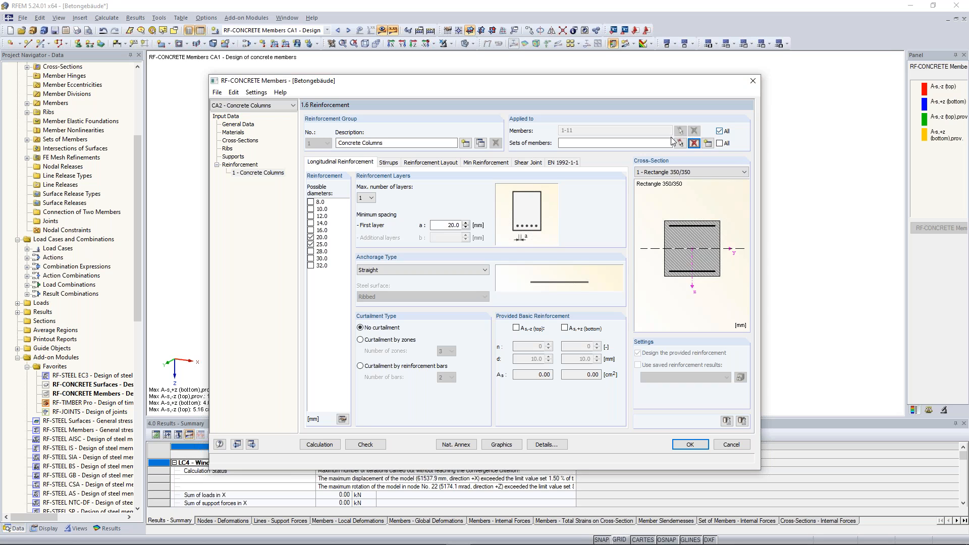
left_click(694, 131)
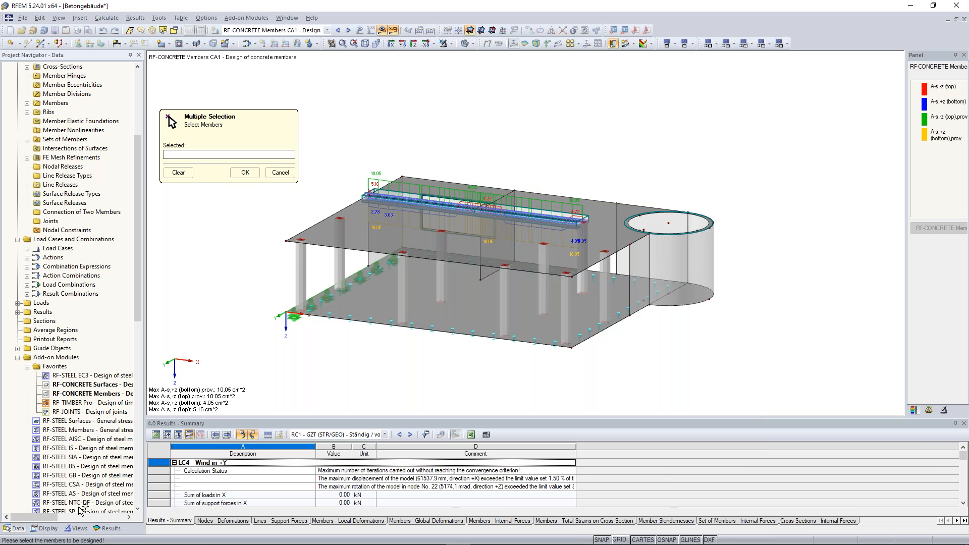
left_click(78, 528)
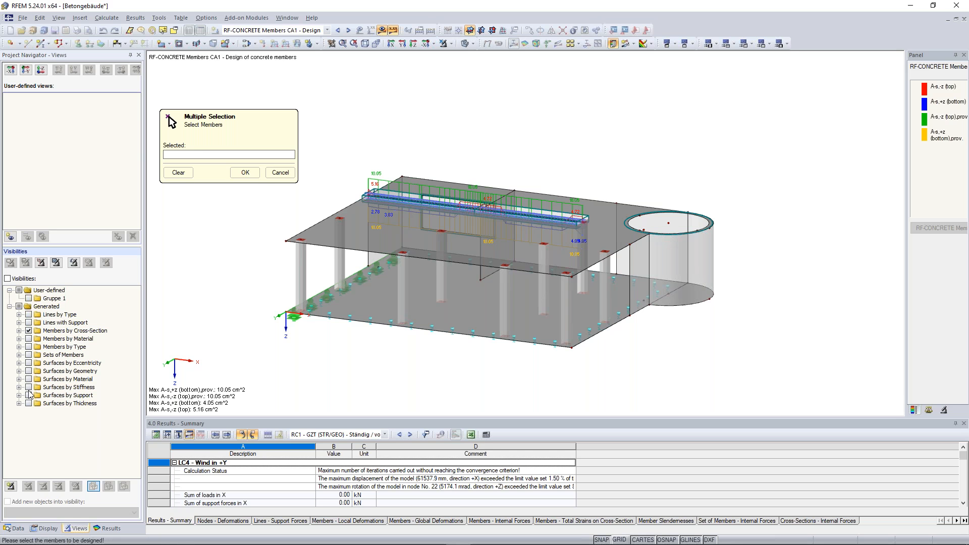
left_click(19, 330)
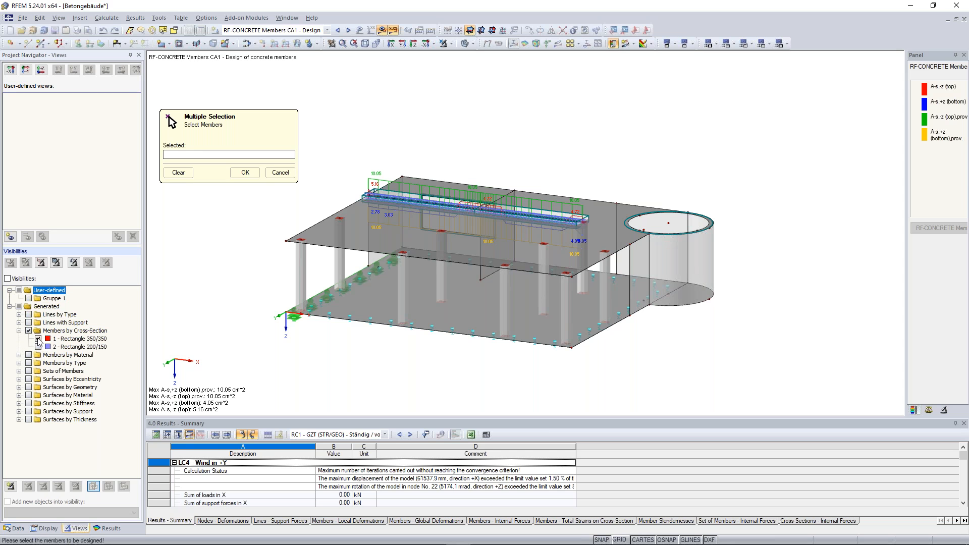
left_click(37, 338)
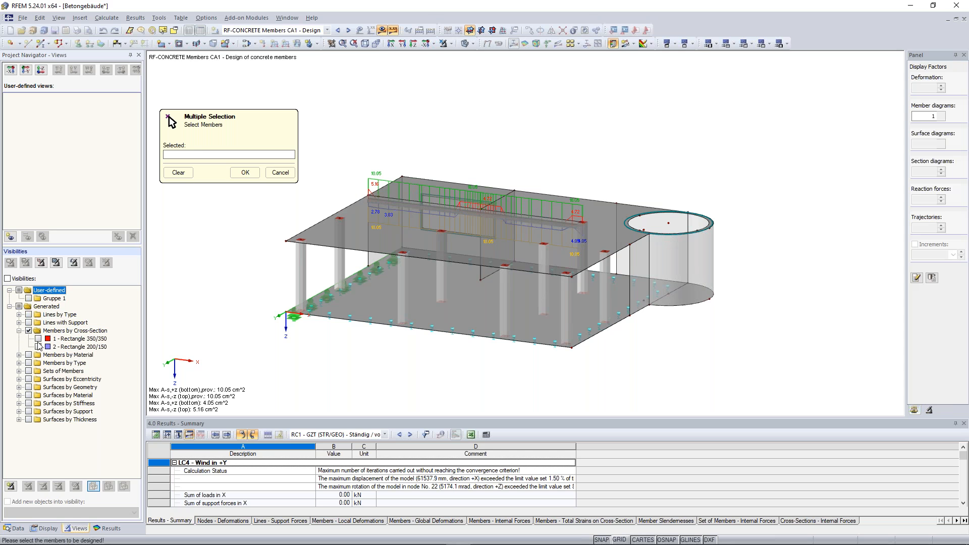
left_click(39, 345)
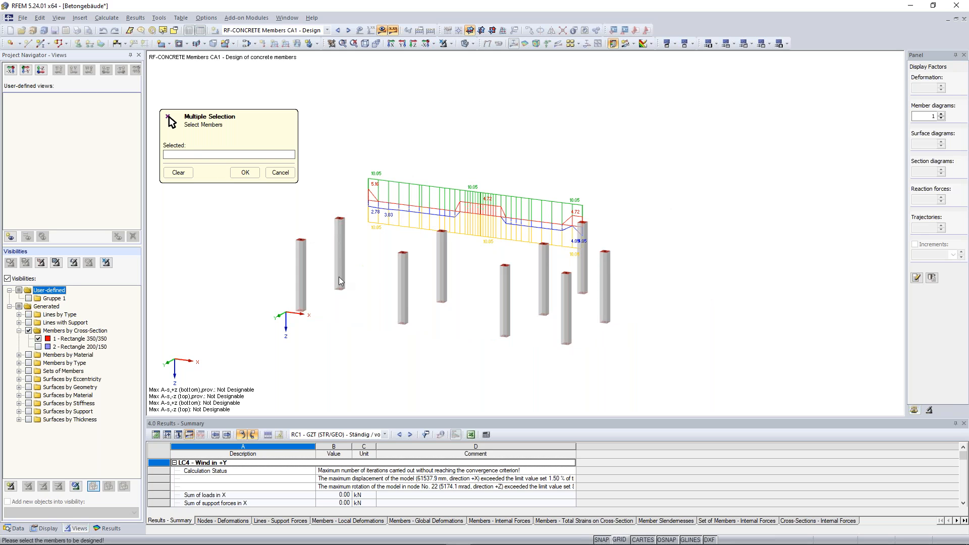
scroll(305, 194, "down", 1)
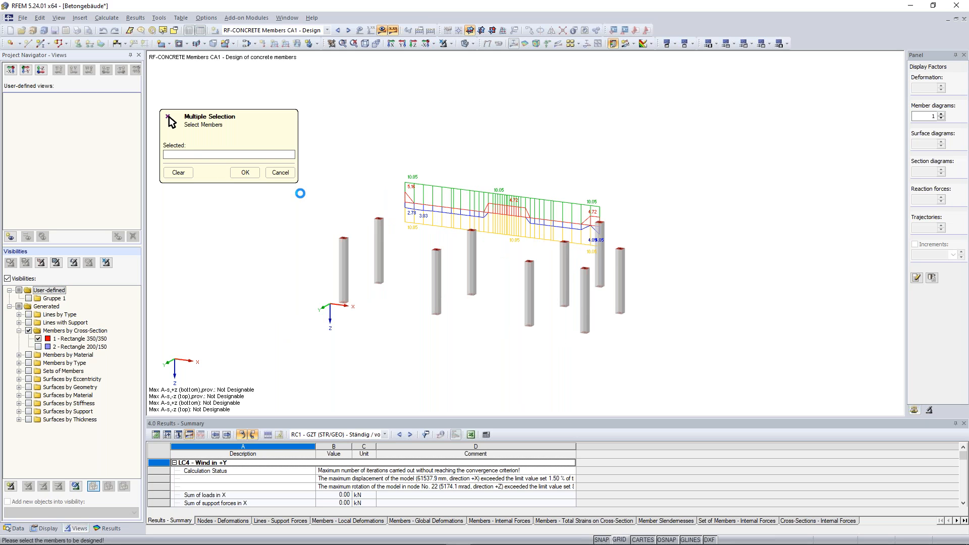
left_click_drag(304, 187, 701, 356)
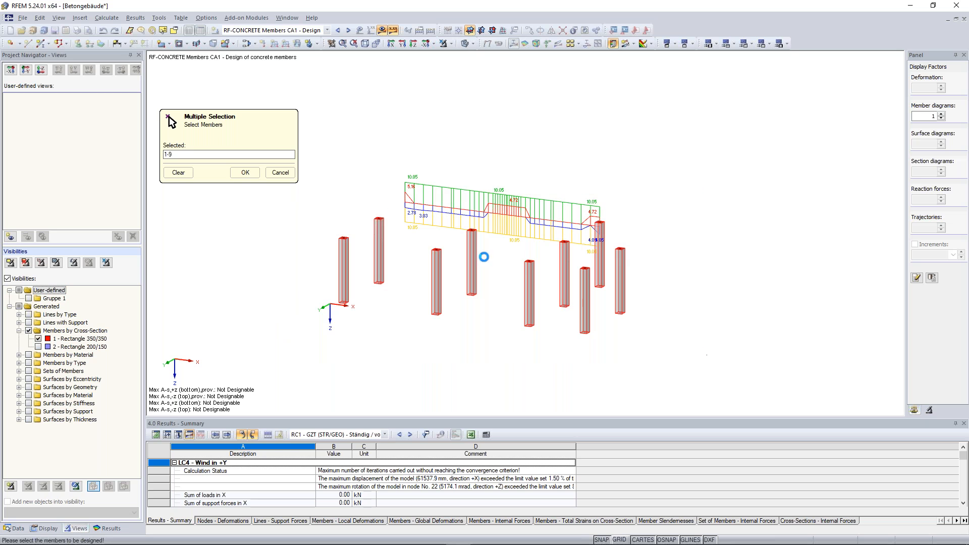
left_click(245, 173)
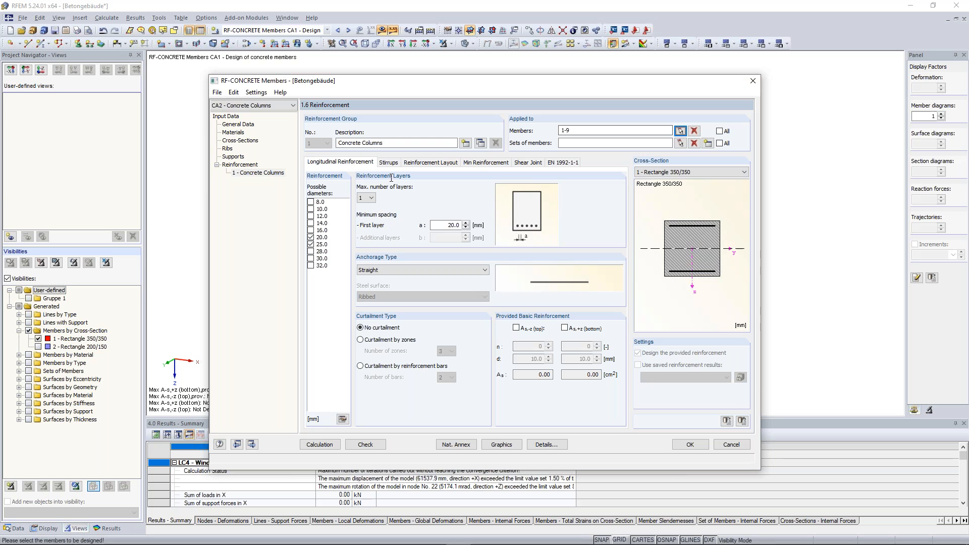
Use the defined stirrup spacing 1: 50 - 300 mm, 50 mm and set the reinforcement layout to In Corners (symmetrical distribution)
left_click(390, 162)
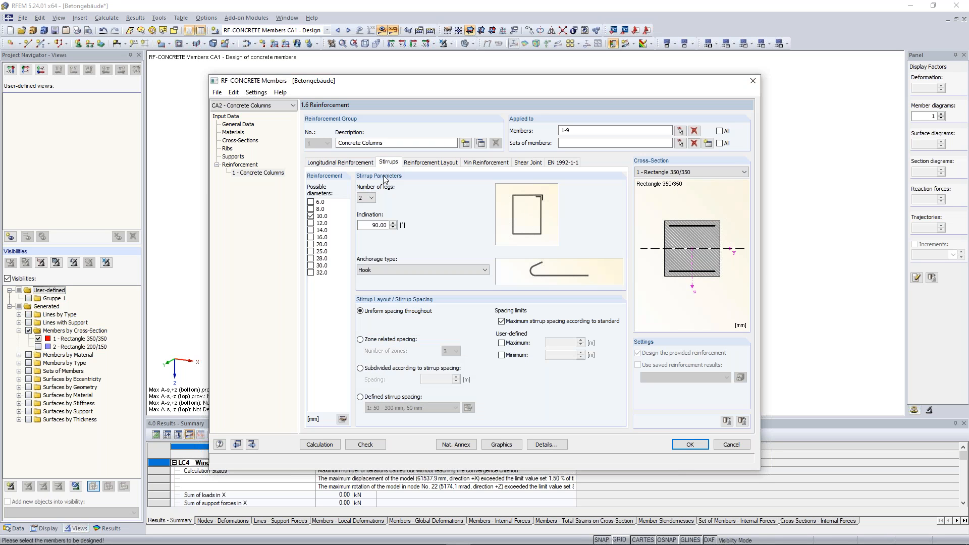
left_click(385, 398)
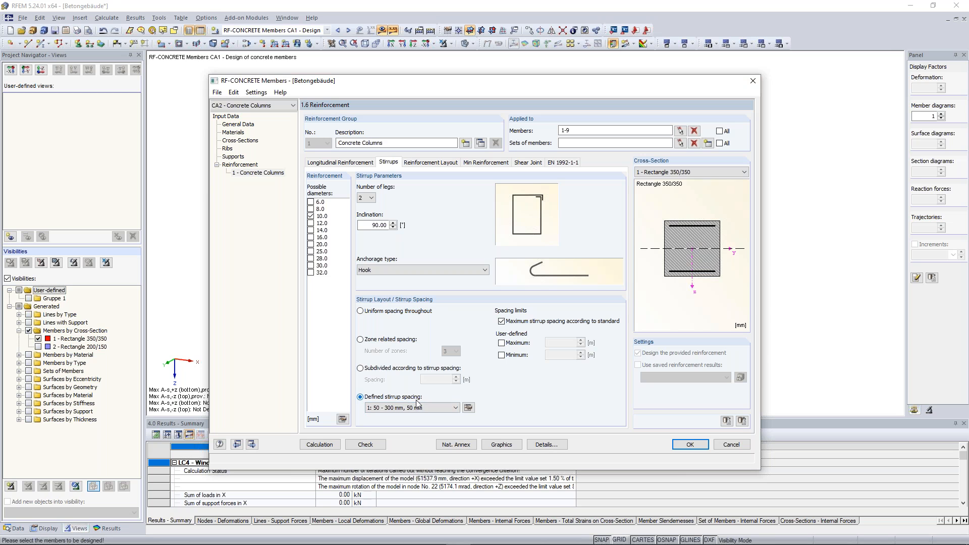
left_click(416, 162)
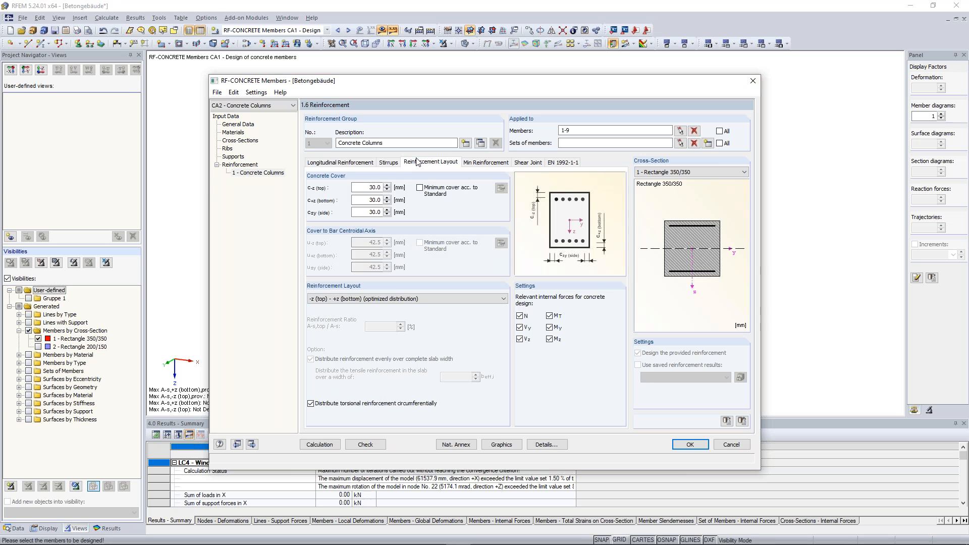
left_click(409, 298)
key("Down")
key("Down")
key("Down")
key("Down")
key("Return")
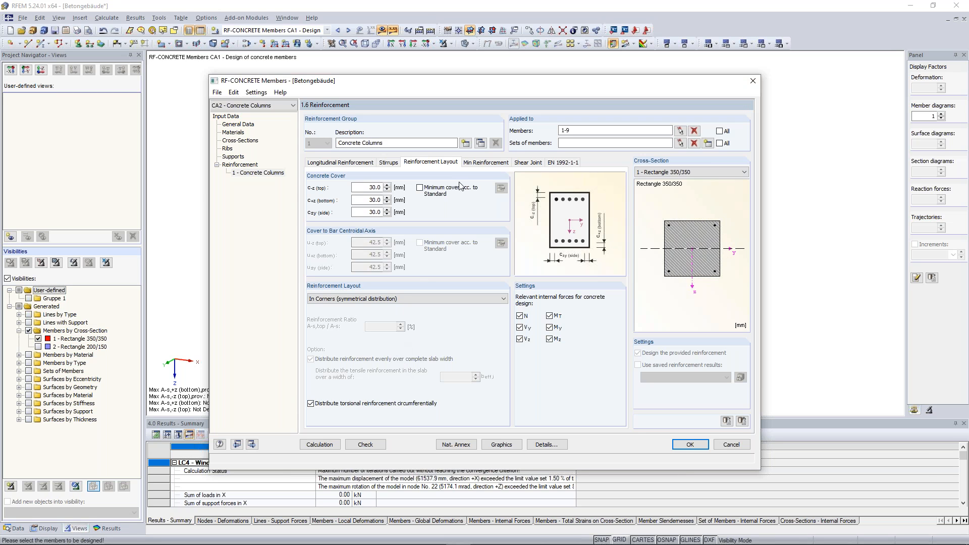
Try to run the nonlinear column design with result combination RC1
left_click(320, 445)
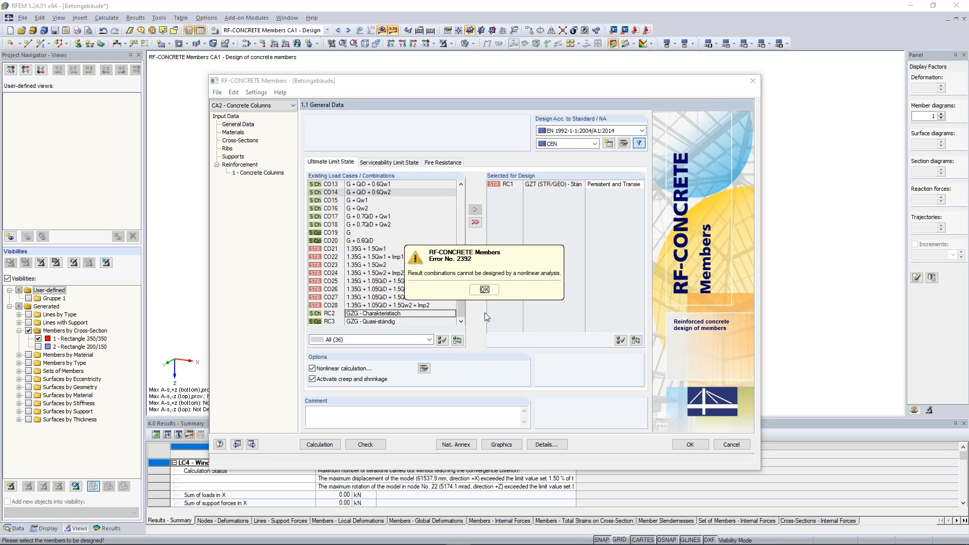
left_click(485, 290)
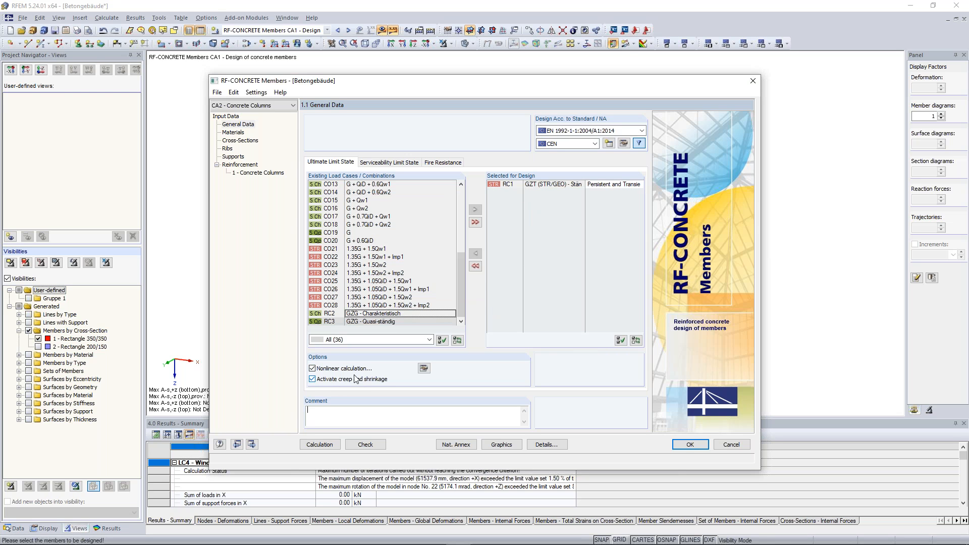
Replace RC1 in the ultimate limit state design with load combinations CO1 to CO10
left_click(514, 183)
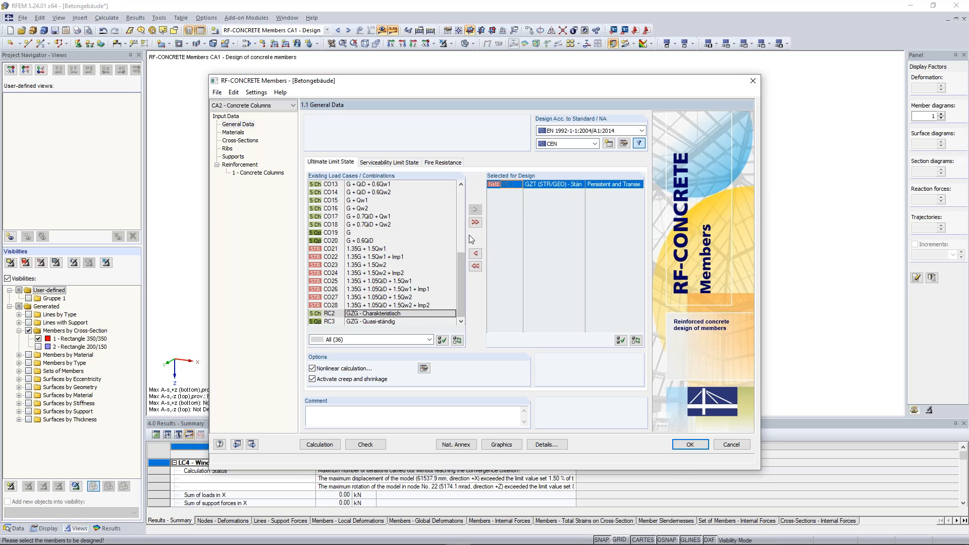
left_click(474, 266)
left_click(363, 249)
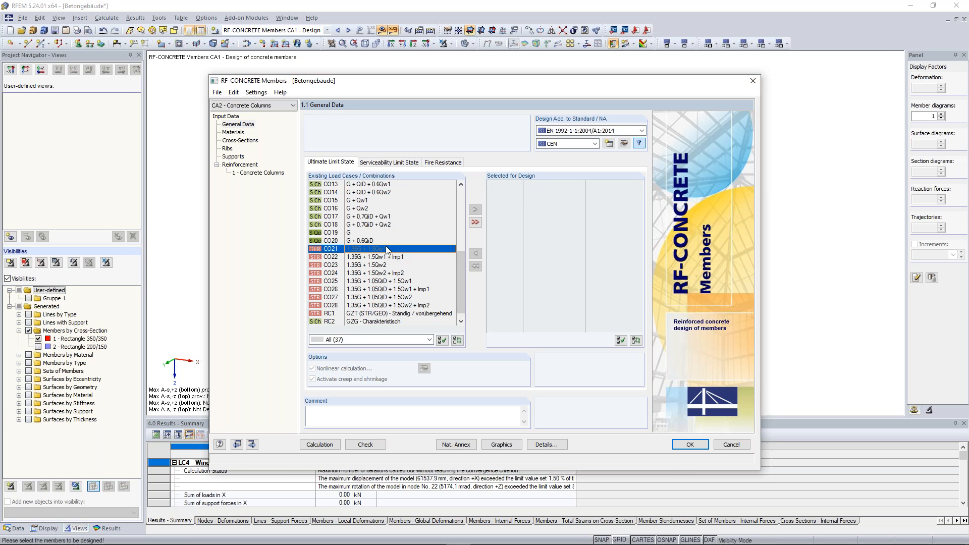
left_click_drag(461, 265, 461, 198)
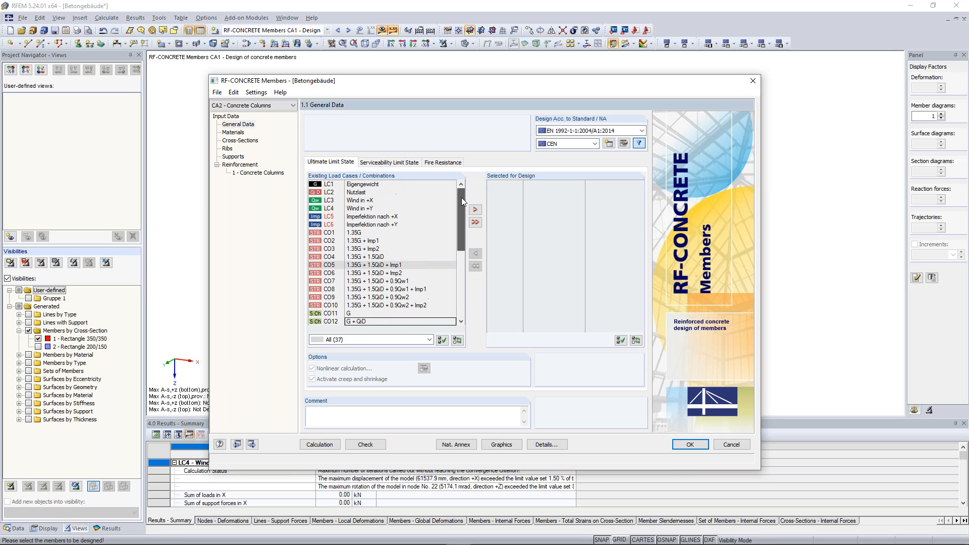
left_click(376, 233)
left_click(393, 305, "shift")
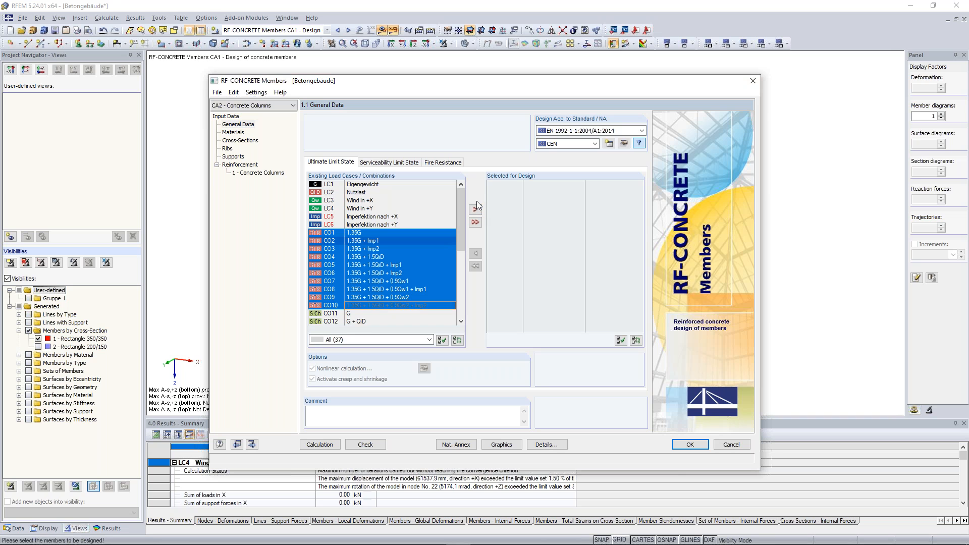
left_click(475, 209)
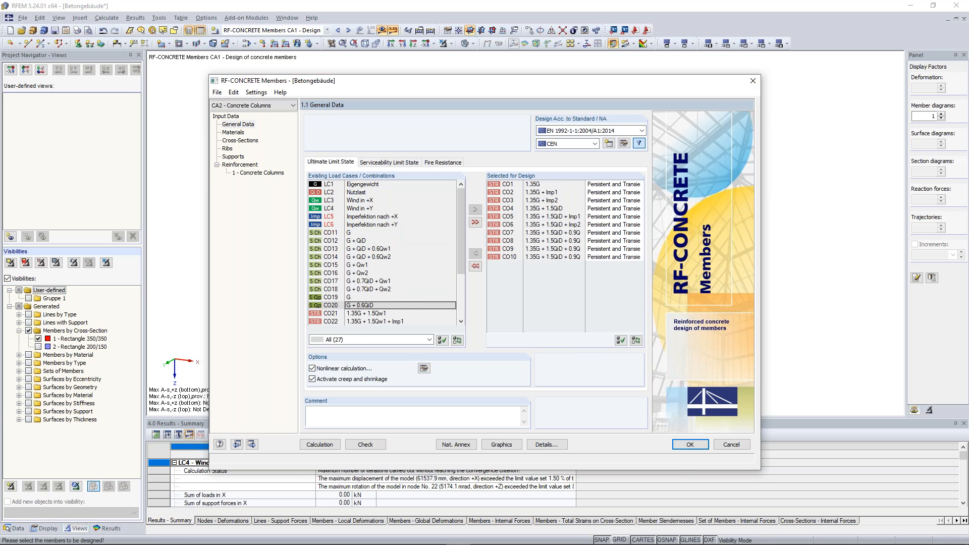
Run the nonlinear calculation of the Concrete Columns case and move the calculation progress window aside
left_click(320, 444)
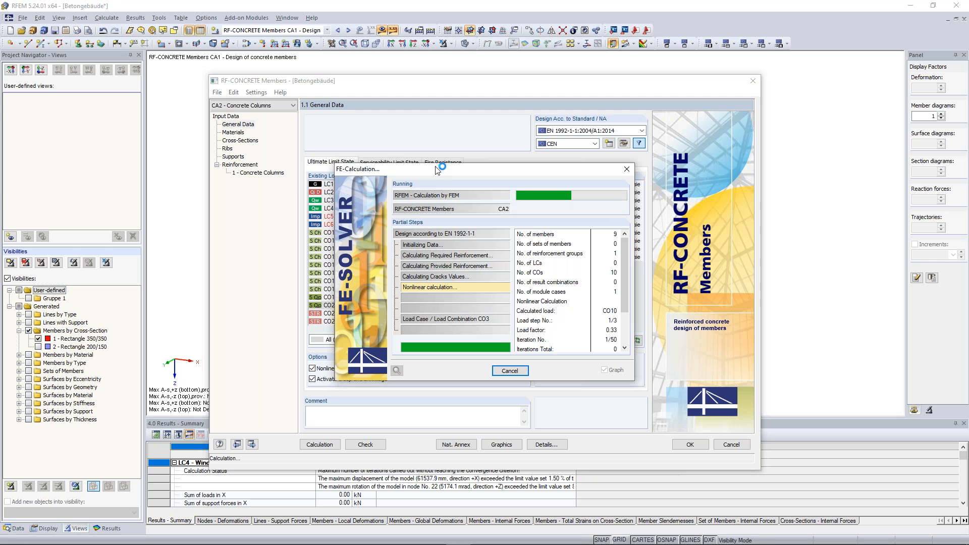
left_click_drag(440, 170, 396, 201)
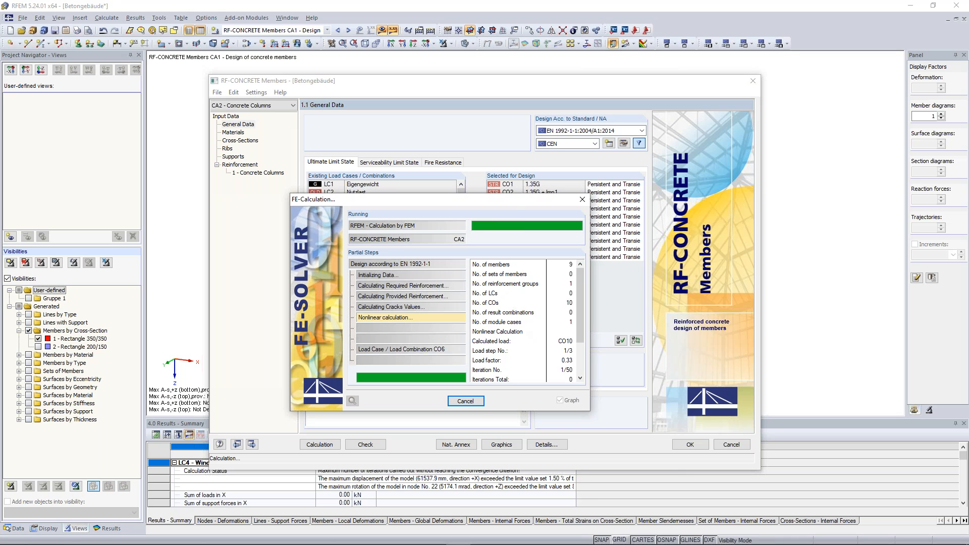
mouse_move(504, 204)
left_mouse_down()
mouse_move(450, 282)
mouse_move(501, 199)
left_mouse_up()
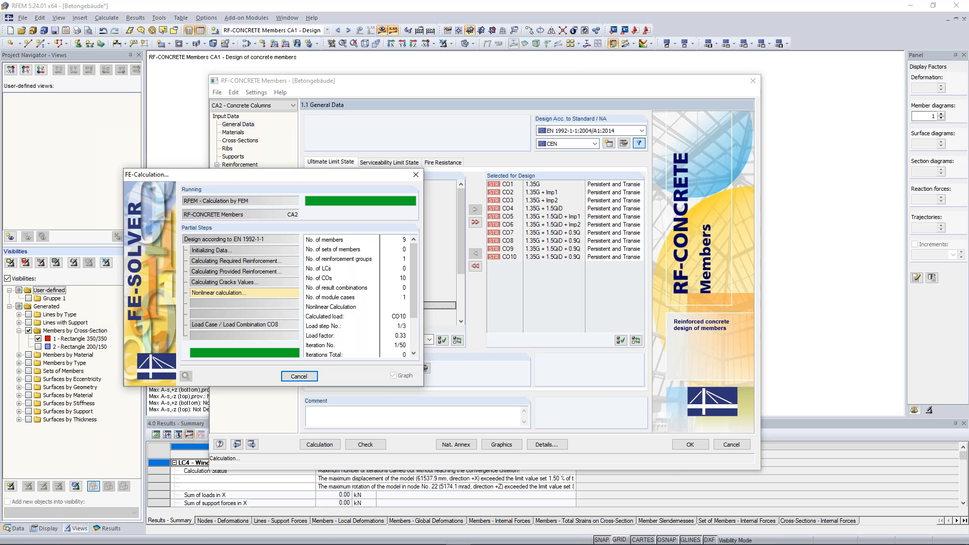
Cancel the running nonlinear calculation of the Concrete Columns case and confirm the cancellation
left_click_drag(383, 179, 382, 132)
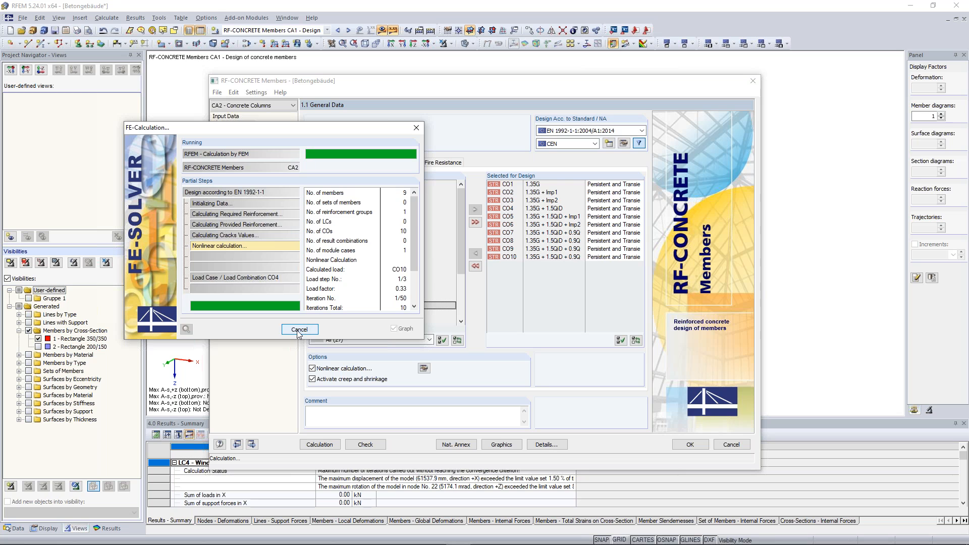
left_click(298, 330)
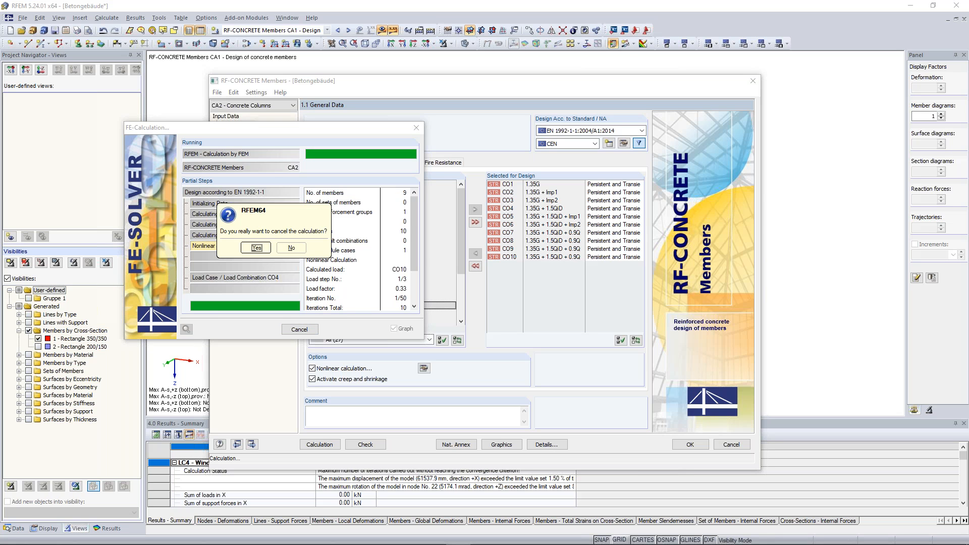
left_click(257, 248)
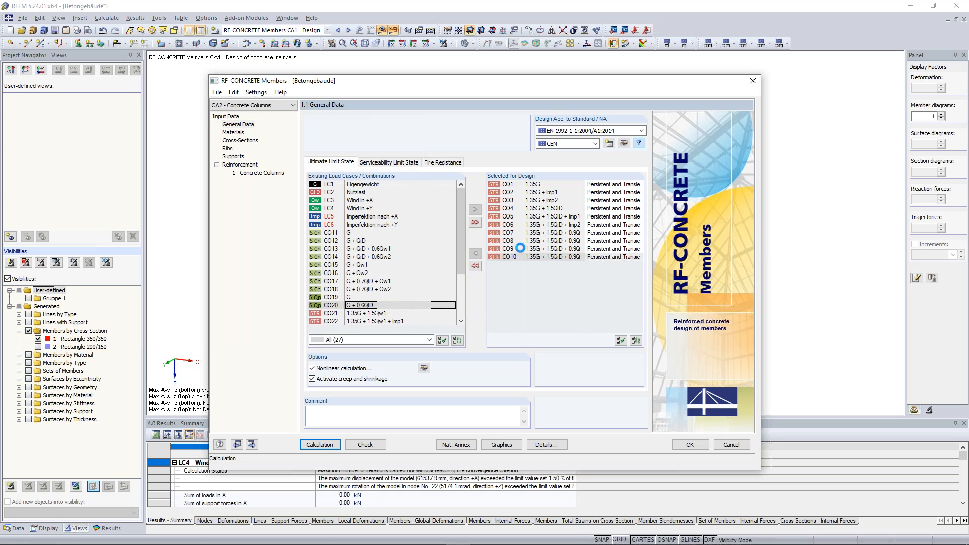
left_click(483, 296)
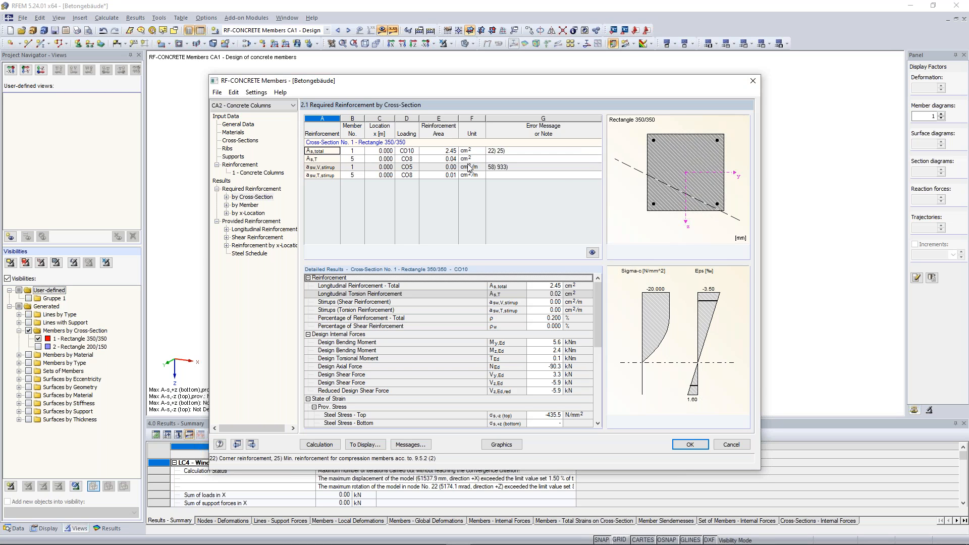
Review the notes for the columns' required reinforcement and inspect the provided longitudinal reinforcement by member in a rotated 3D view
left_click(502, 152)
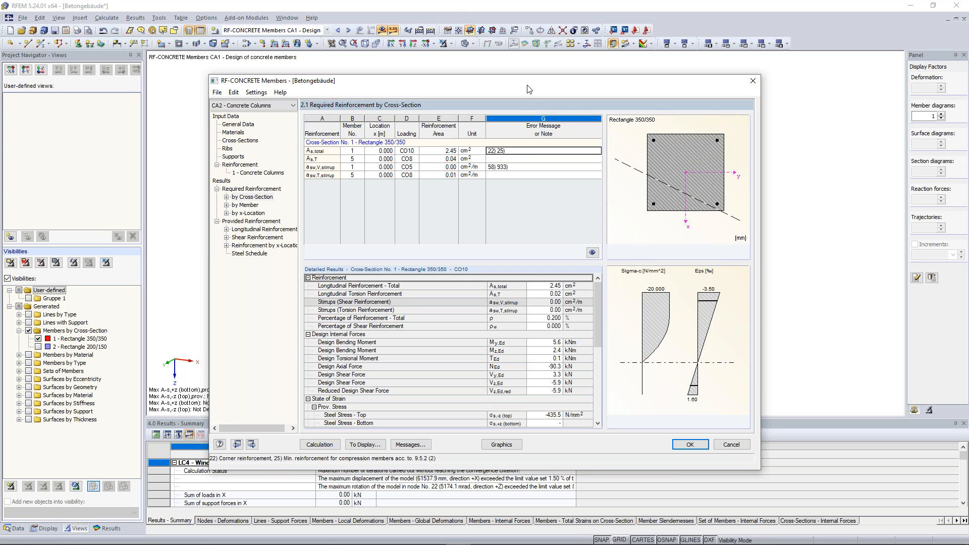
left_click(226, 229)
left_click(254, 237)
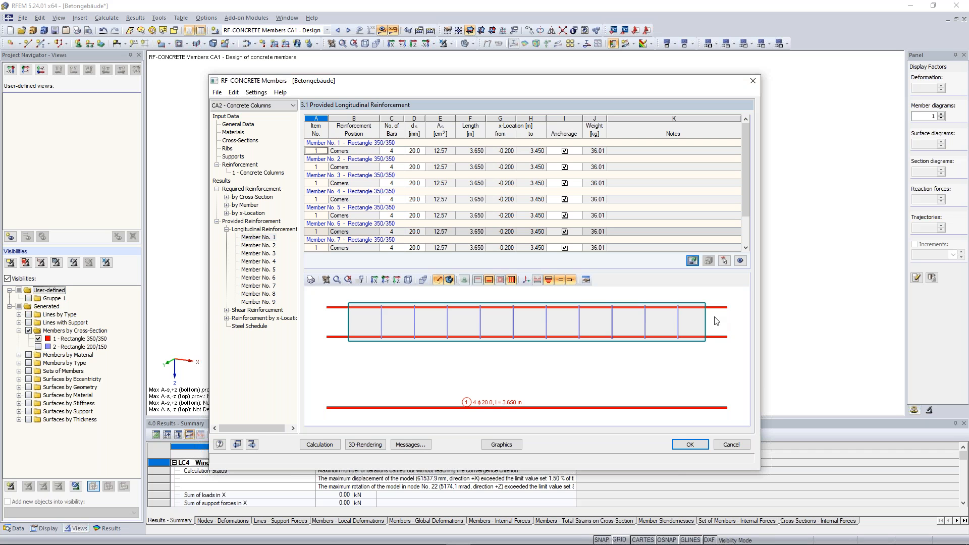
scroll(698, 327, "down", 1)
middle_click_drag(724, 313, 582, 236, "ctrl")
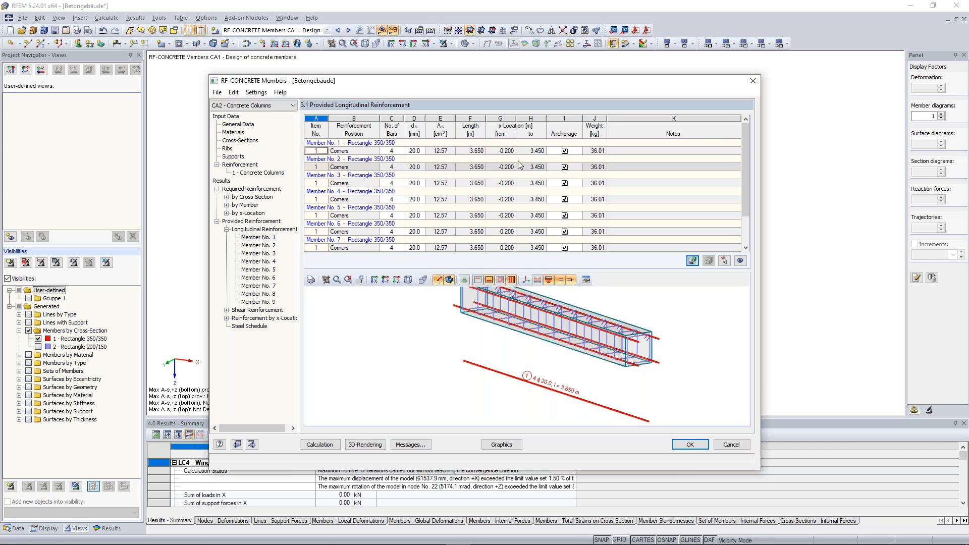
left_click(227, 205)
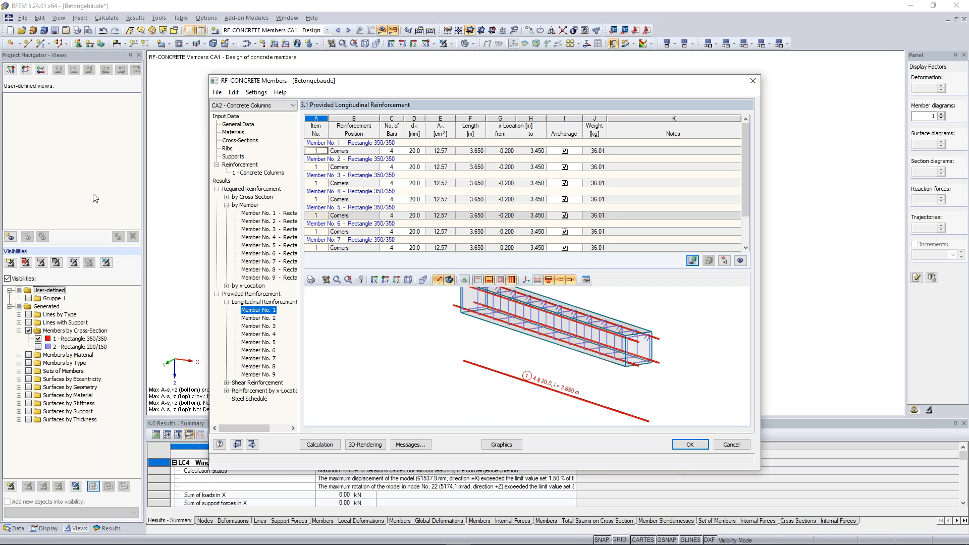
Display the Concrete Columns results graphically on the model and cancel visibility mode to show the whole building
left_click(501, 444)
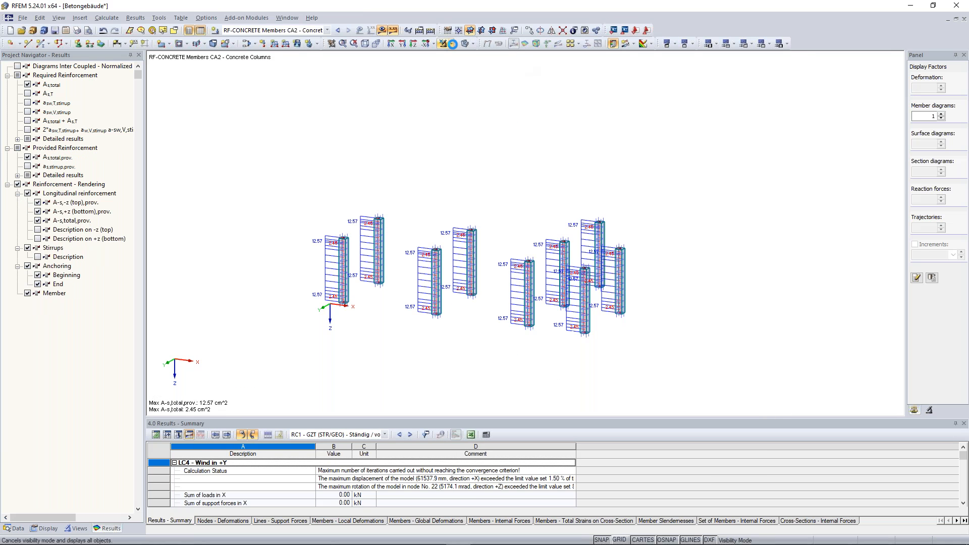
left_click(444, 44)
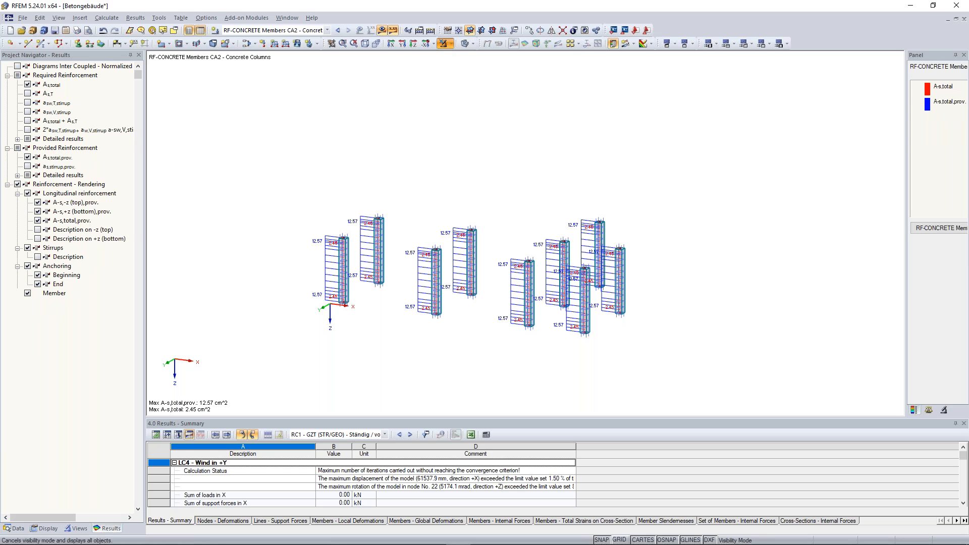
left_click(453, 44)
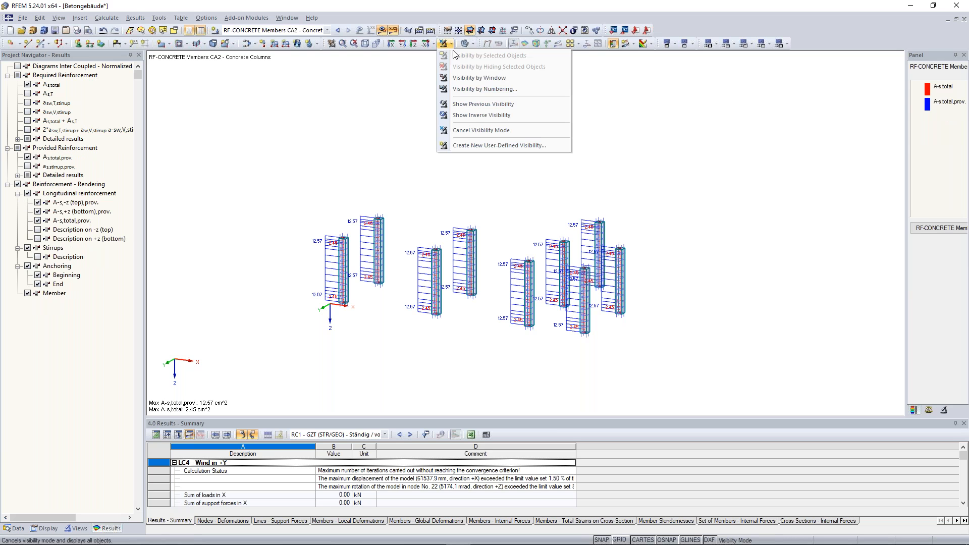
left_click(469, 132)
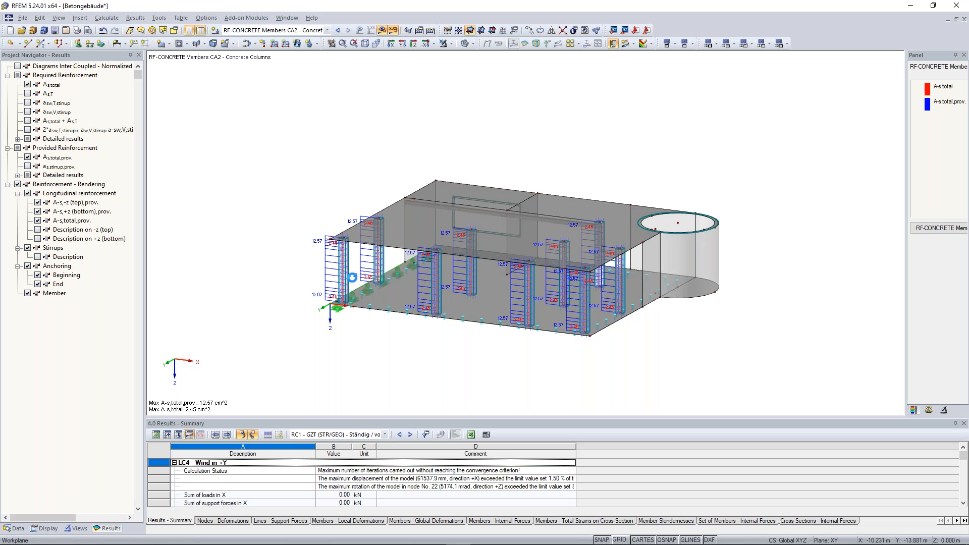
Examine the required and provided reinforcement diagrams and the rendered stirrups on the columns up close and across the whole building
scroll(327, 248, "up", 5)
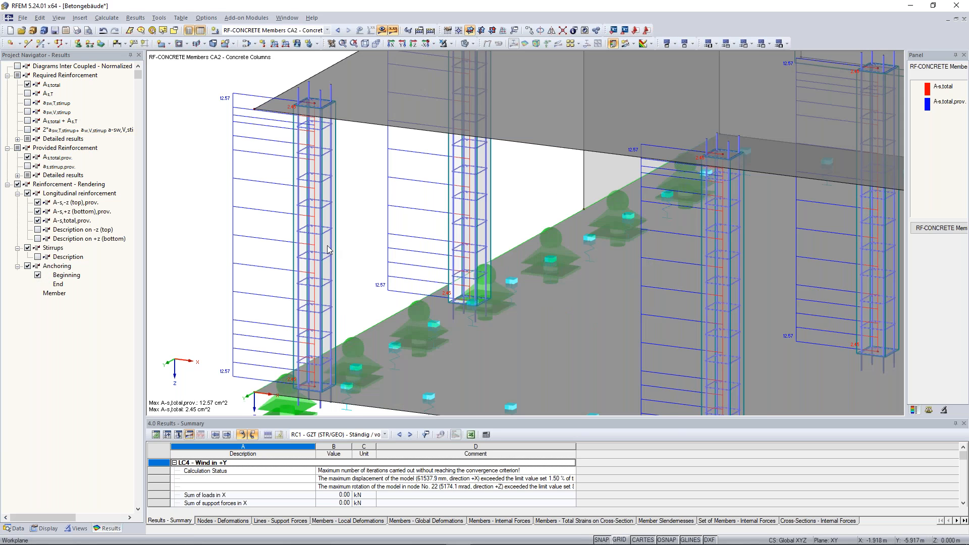
scroll(327, 247, "down", 1)
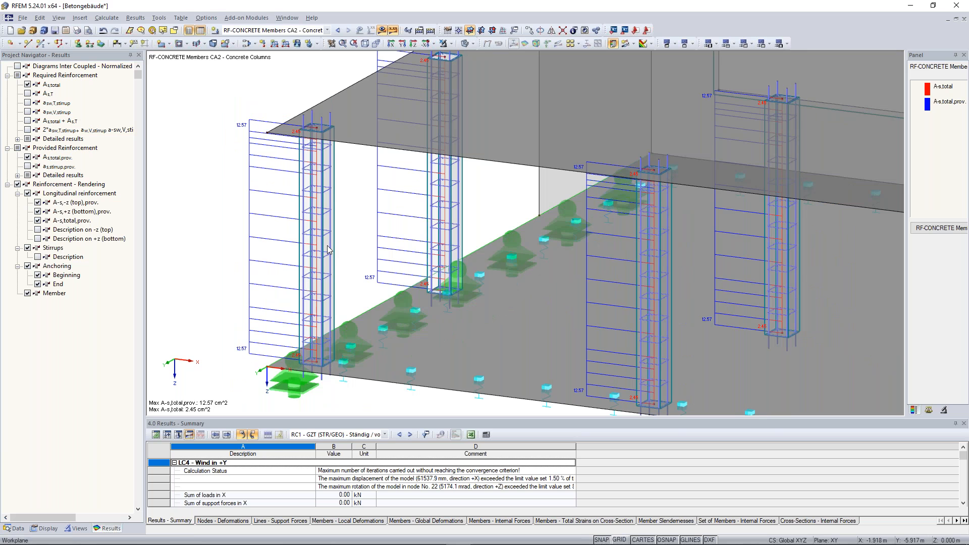
scroll(627, 320, "down", 5)
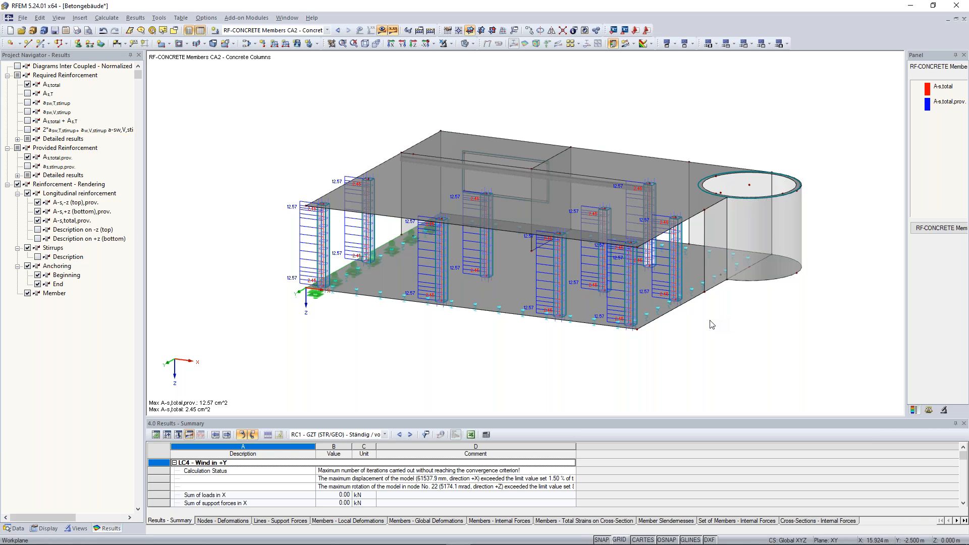
middle_click_drag(712, 324, 686, 330, "ctrl")
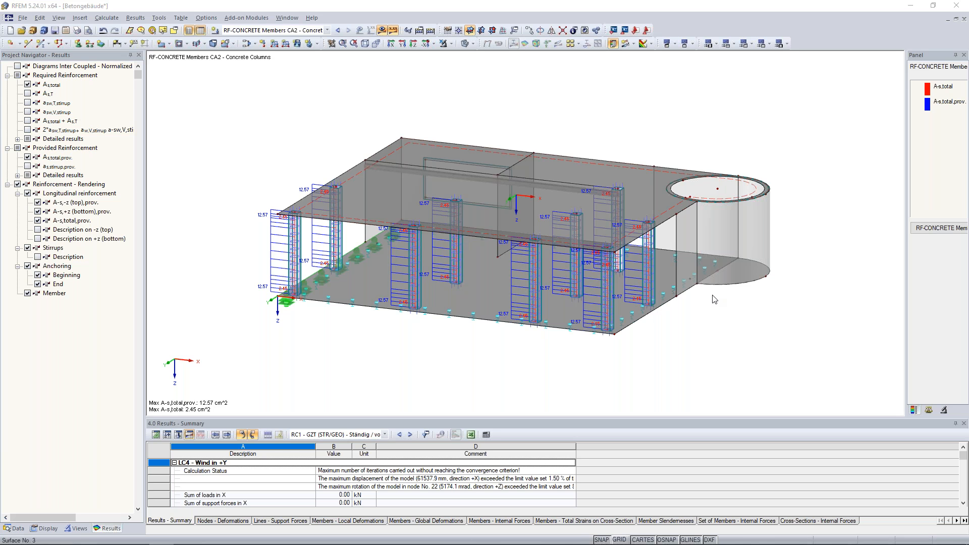
middle_click_drag(756, 317, 691, 290, "ctrl")
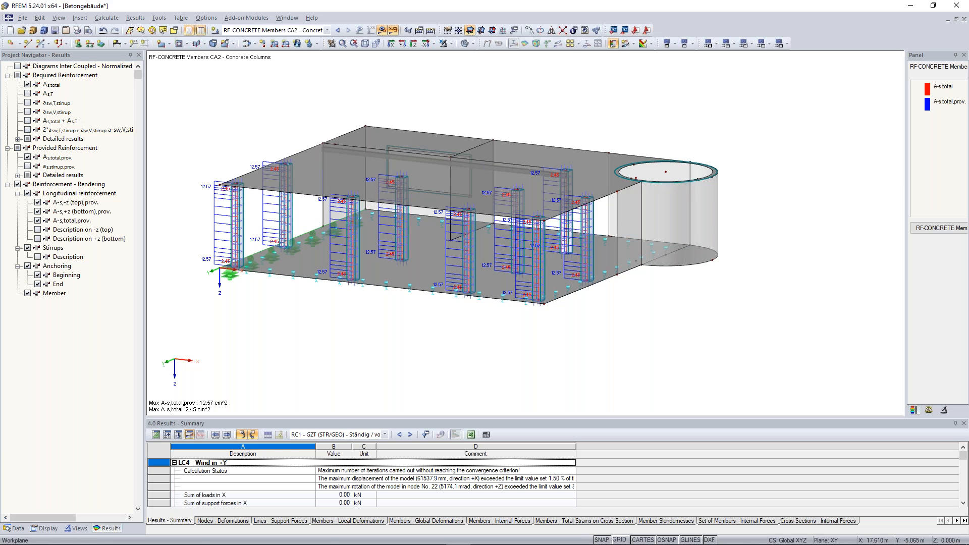
scroll(631, 311, "down", 1)
middle_click_drag(630, 311, 659, 331)
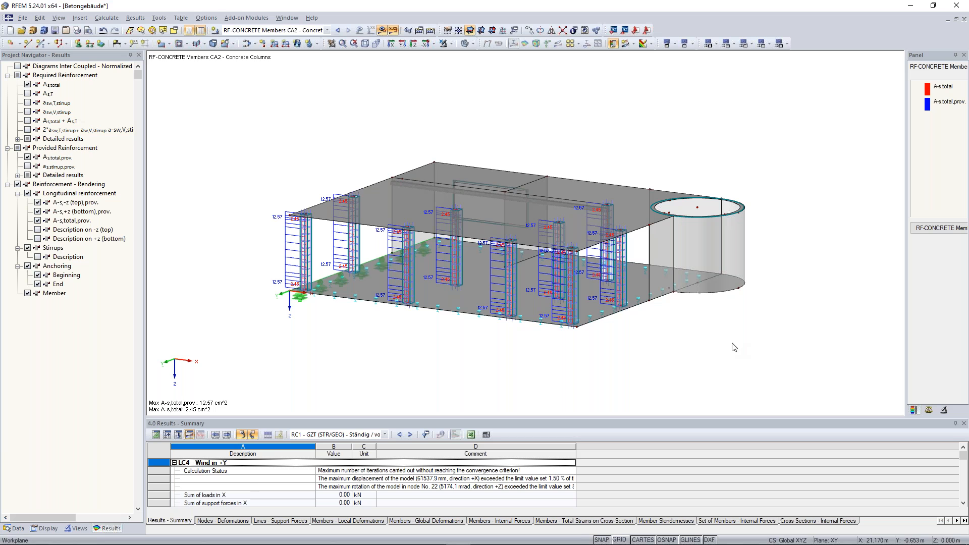
Switch to the web browser and open the home page of the Dlubal website
key("alt+Tab")
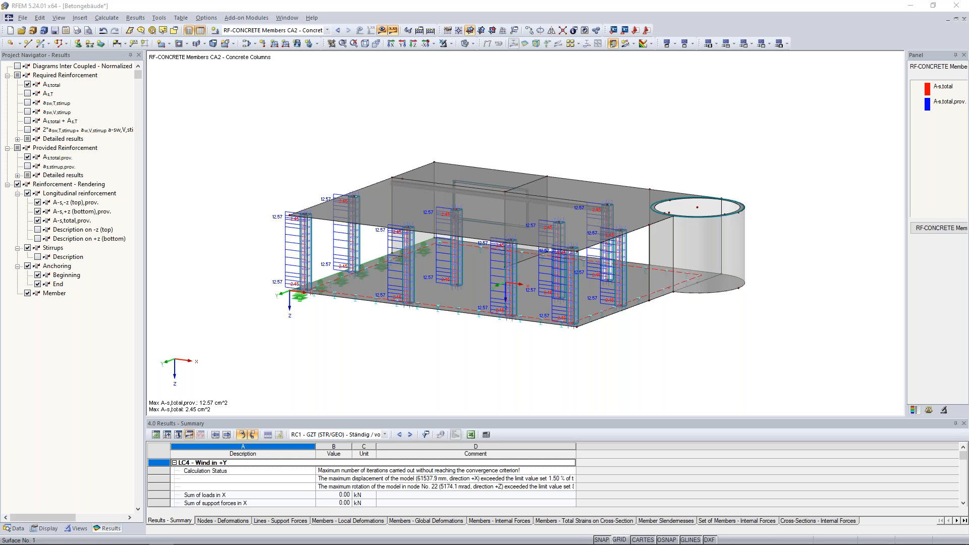
left_click_drag(0, 15, 530, 84)
double_click(529, 87)
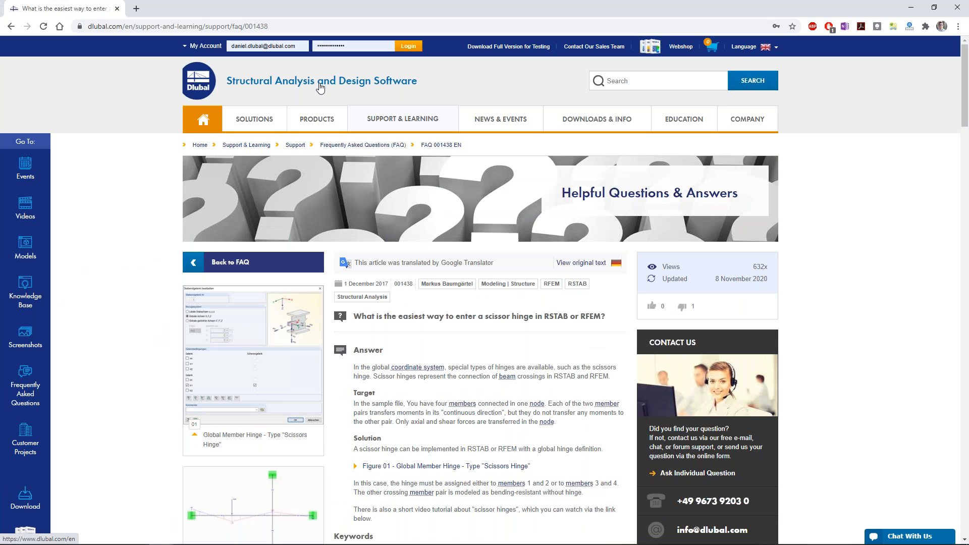
left_click(209, 84)
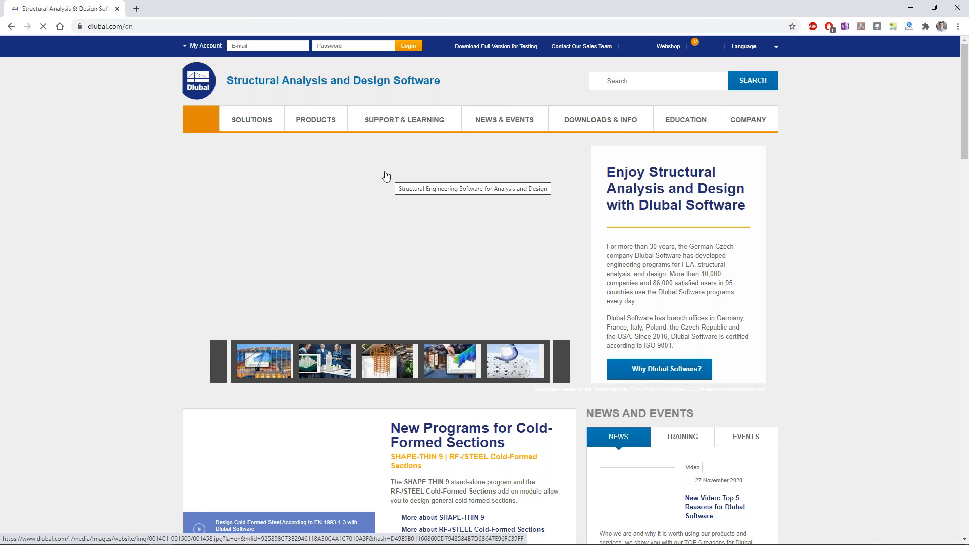
Look over the Support & Learning and Education offers, open the Webinars page and view the listed webinars
mouse_move(385, 130)
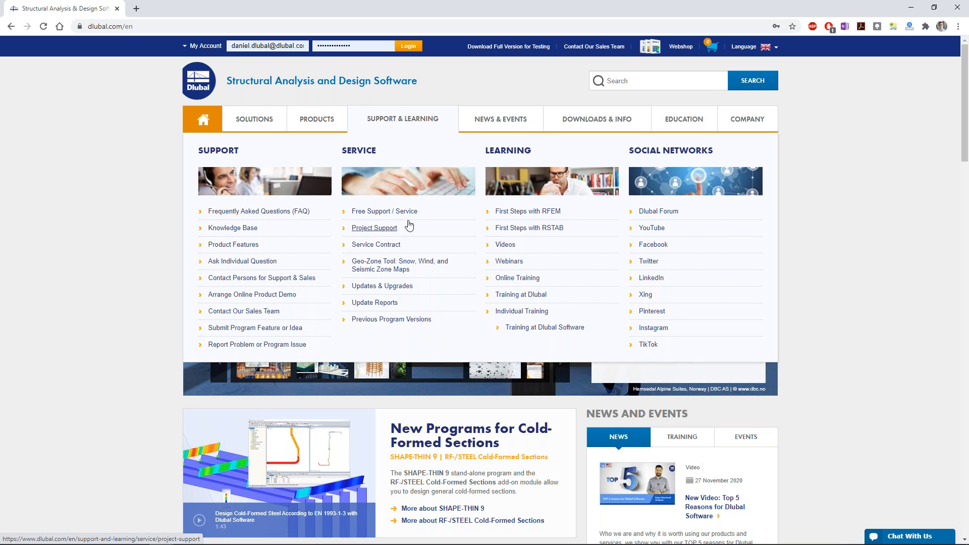
mouse_move(667, 124)
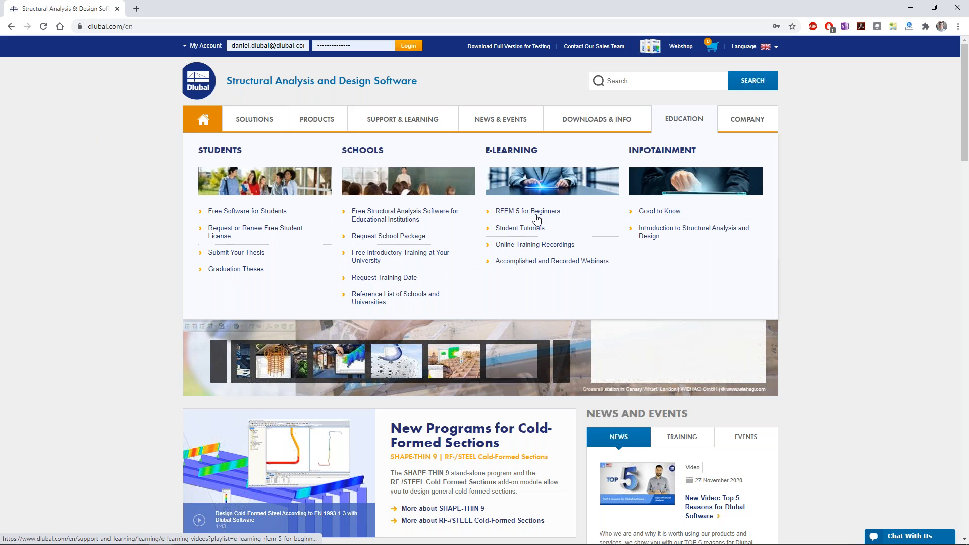
mouse_move(446, 126)
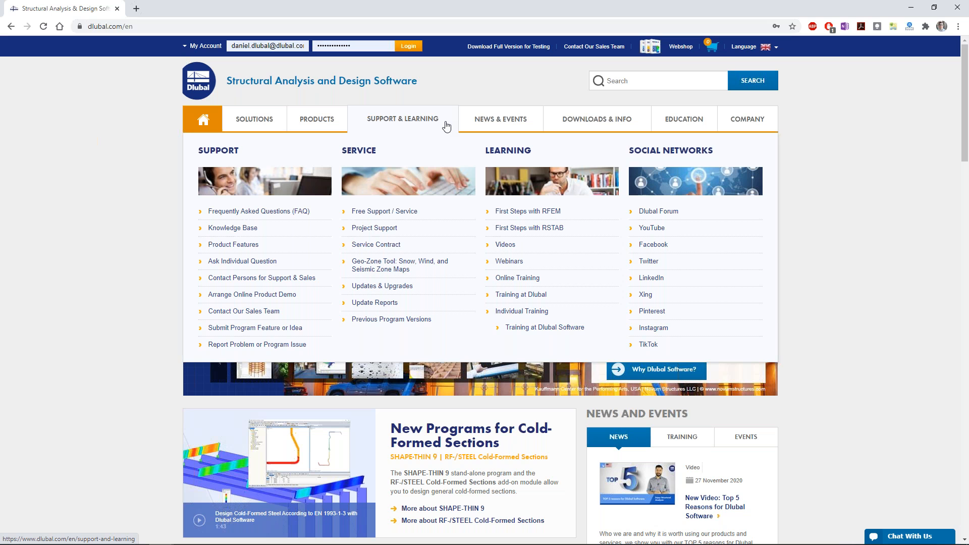
left_click(508, 263)
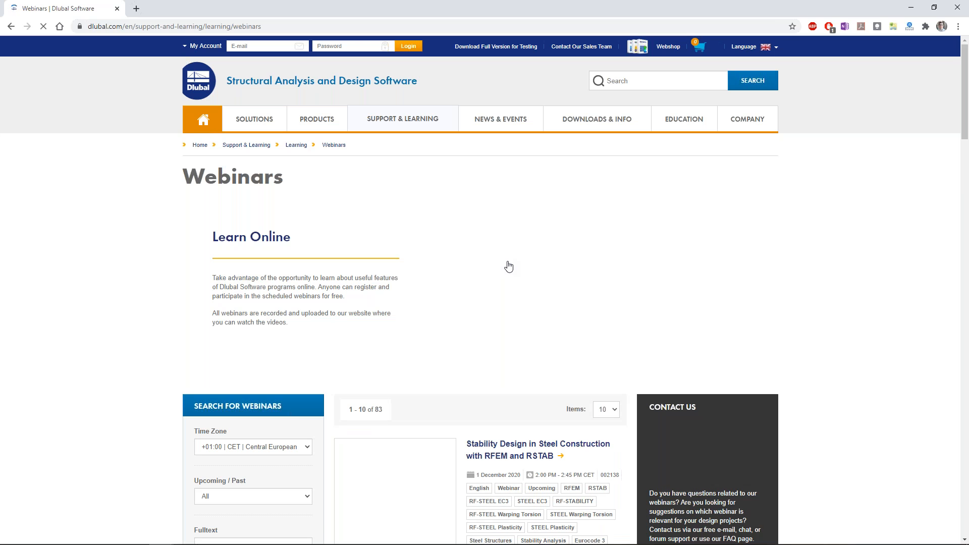
scroll(508, 267, "down", 2)
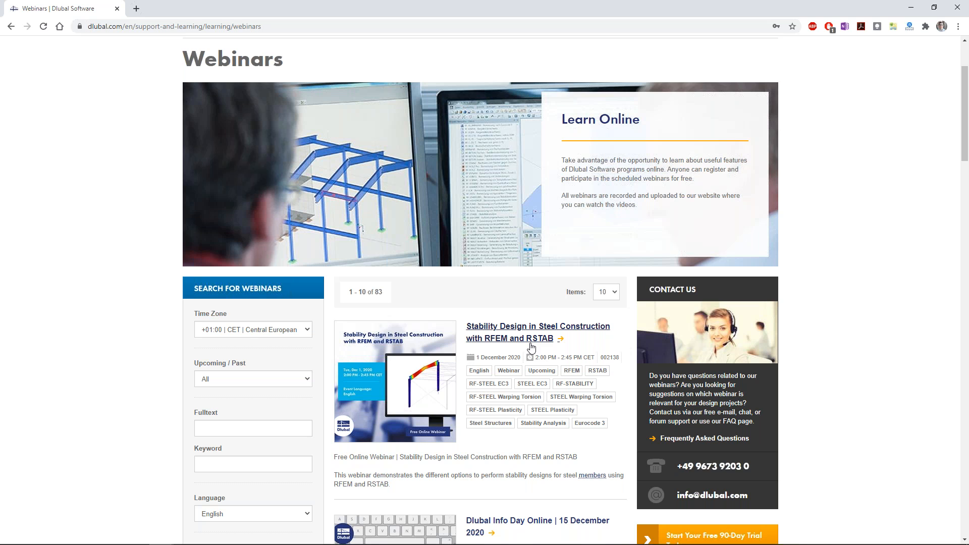
scroll(646, 206, "up", 3)
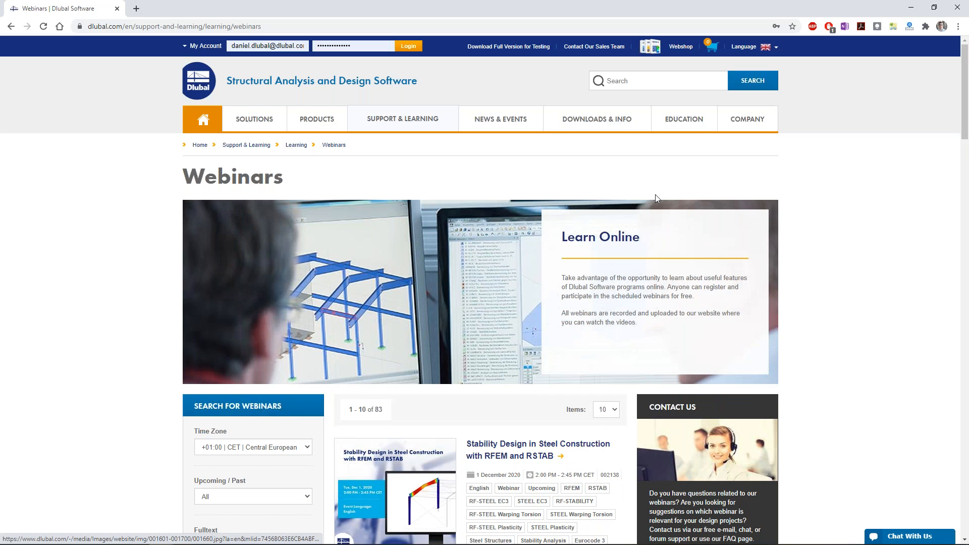